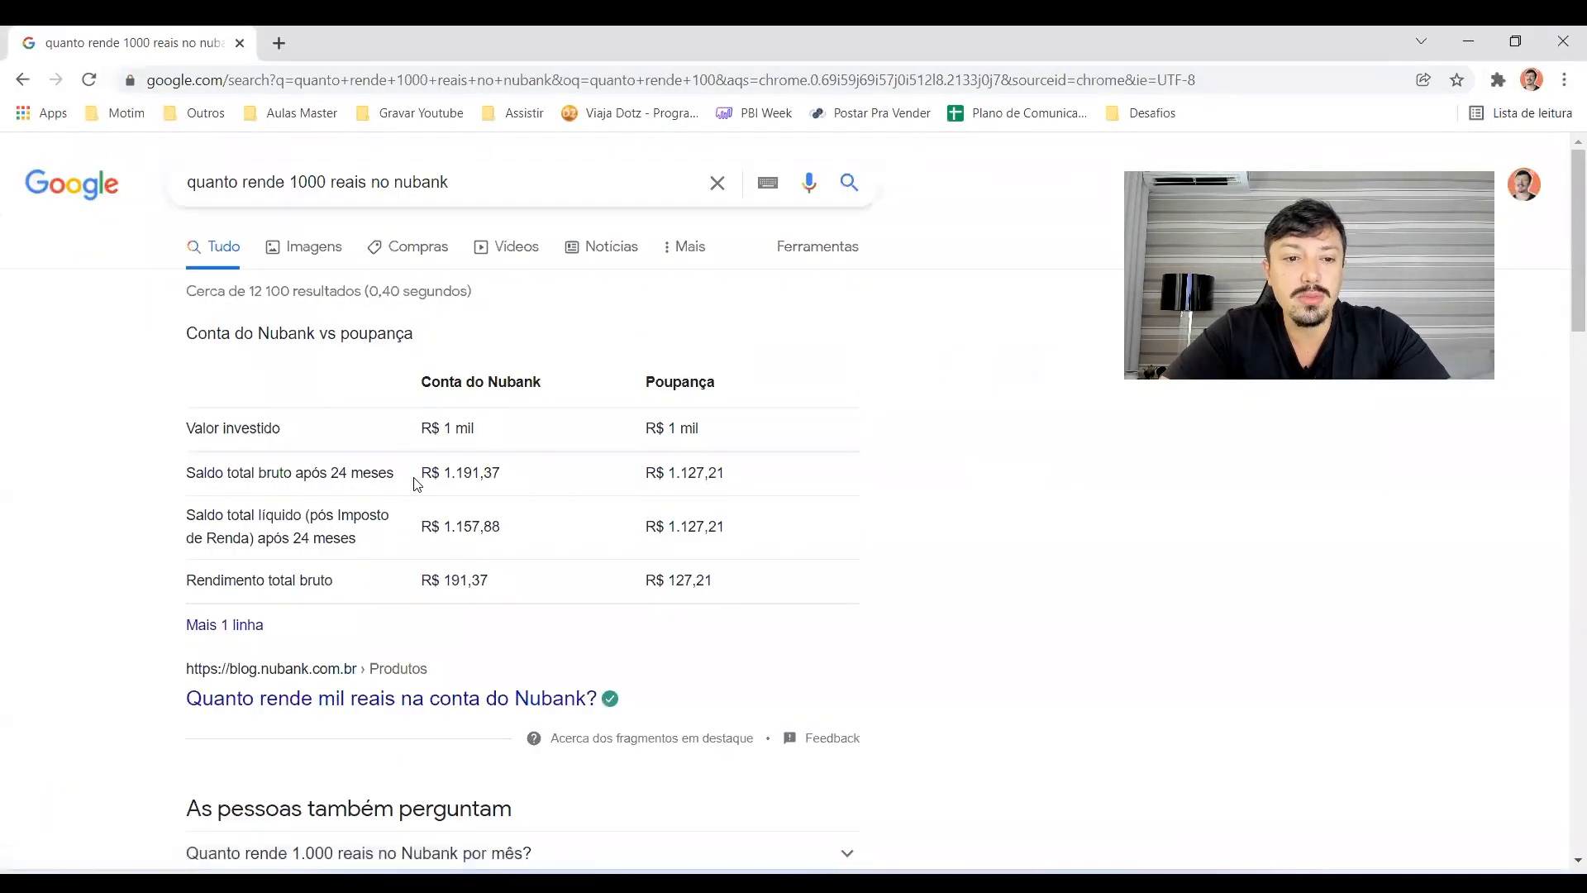
Step: Read the related answers on how much R$ 1.000 per month and R$ 100.000 yield at Nubank
{"action": "scroll", "coordinate": [419, 484], "scroll_direction": "down", "scroll_amount": 3}
{"action": "left_click", "coordinate": [421, 545]}
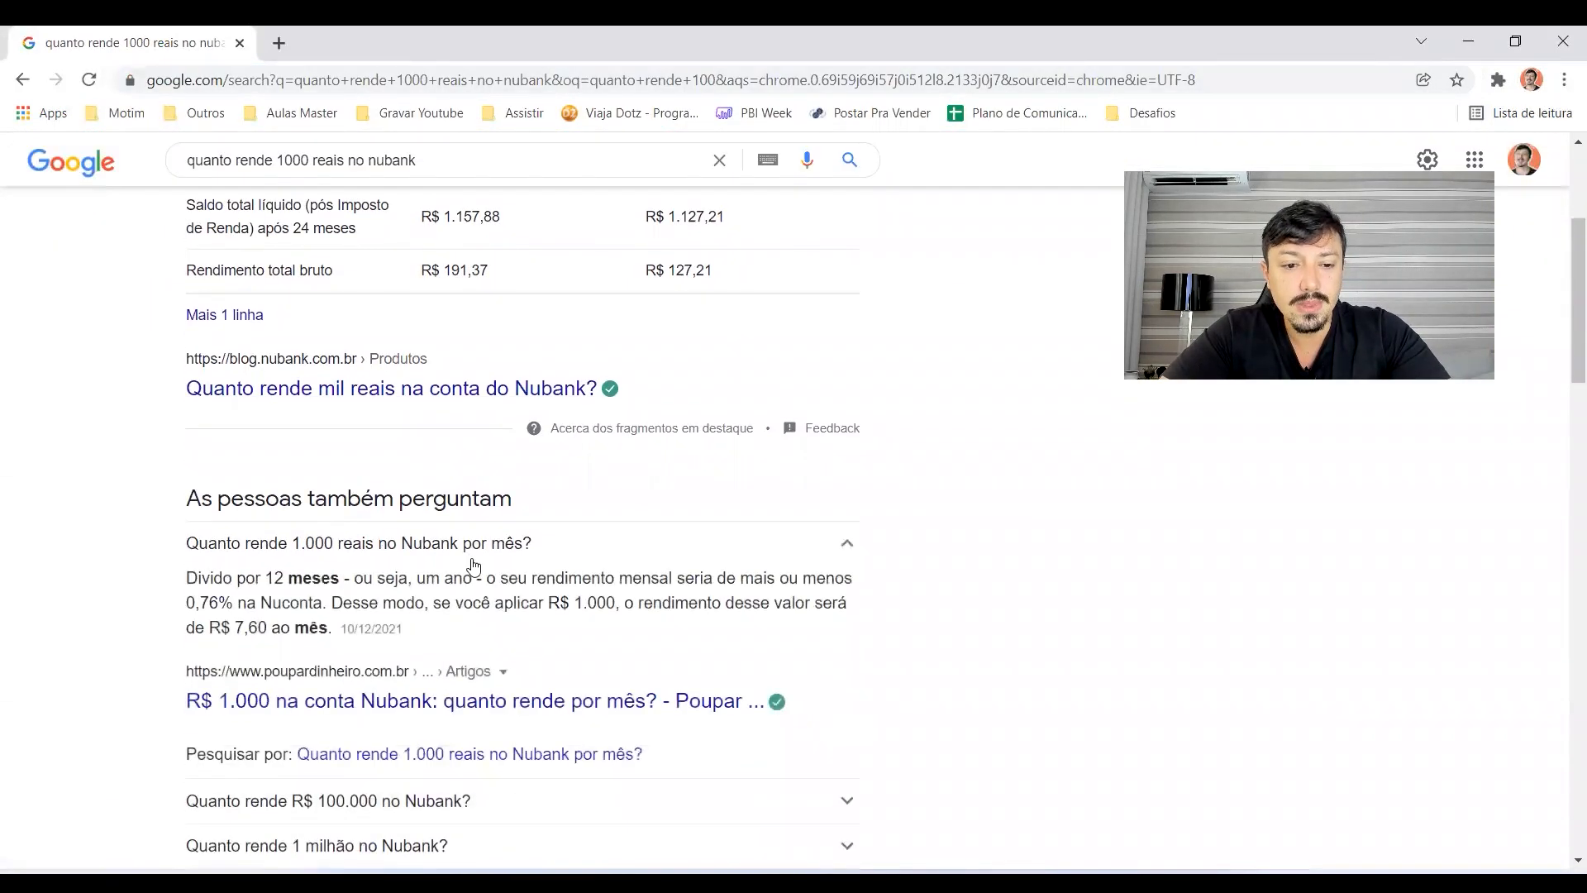
{"action": "scroll", "coordinate": [578, 545], "scroll_direction": "down", "scroll_amount": 1}
{"action": "left_click_drag", "start_coordinate": [187, 475], "coordinate": [775, 476]}
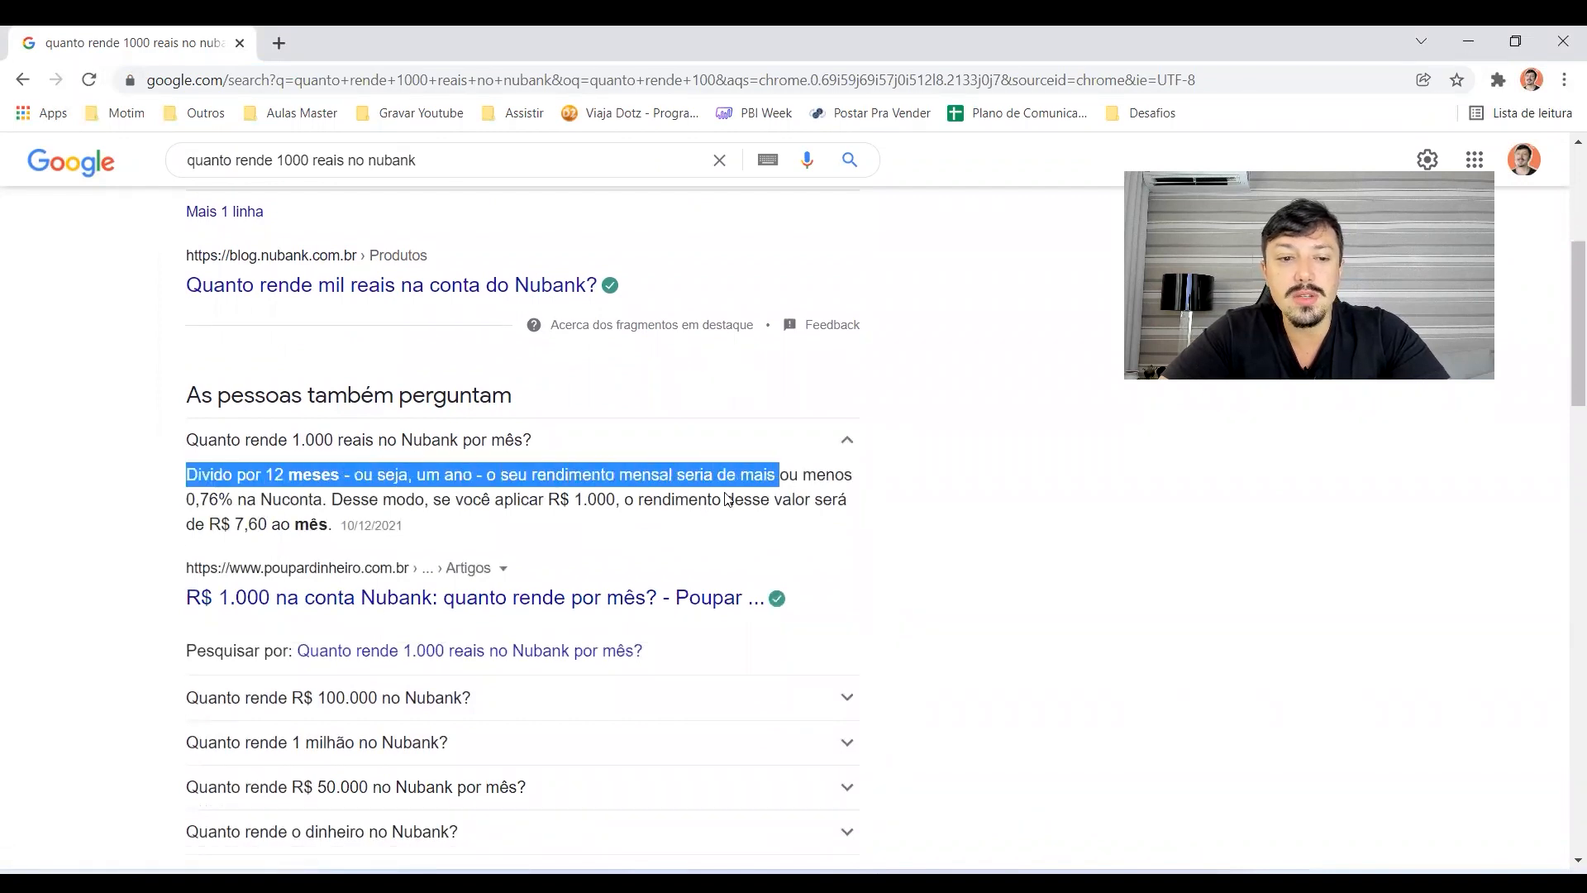
{"action": "scroll", "coordinate": [314, 607], "scroll_direction": "down", "scroll_amount": 1}
{"action": "left_click", "coordinate": [314, 594]}
{"action": "scroll", "coordinate": [389, 603], "scroll_direction": "down", "scroll_amount": 1}
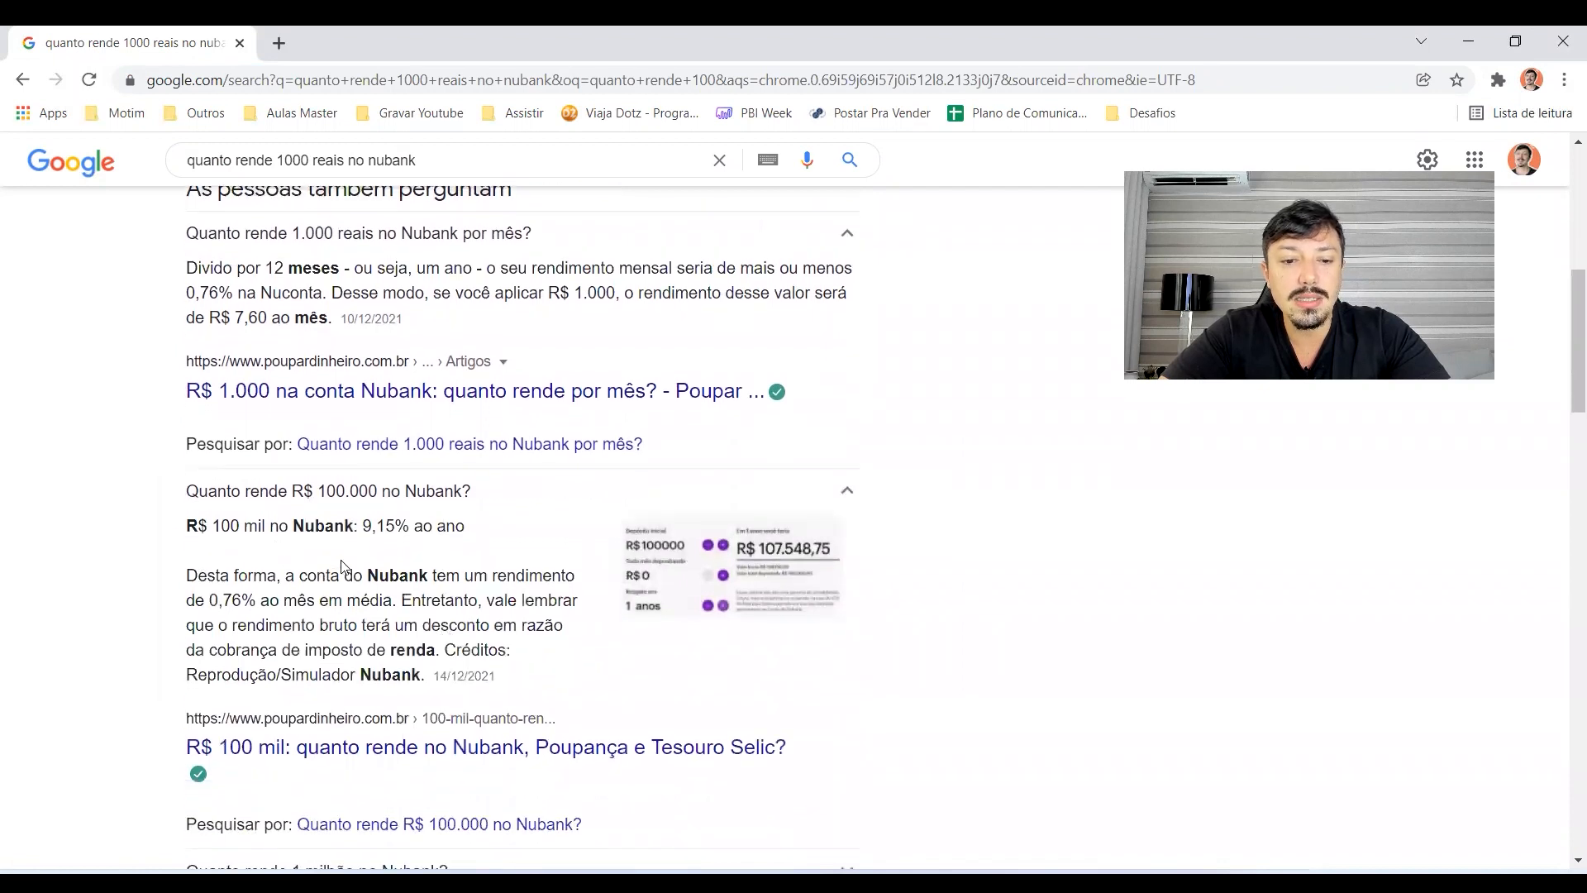
{"action": "scroll", "coordinate": [343, 566], "scroll_direction": "down", "scroll_amount": 3}
{"action": "scroll", "coordinate": [380, 628], "scroll_direction": "down", "scroll_amount": 2}
{"action": "scroll", "coordinate": [372, 587], "scroll_direction": "up", "scroll_amount": 12}
Step: Search Google for "quantos % do cdi rende o nubank"
{"action": "left_click_drag", "start_coordinate": [479, 186], "coordinate": [2, 138]}
{"action": "type", "text": "quantos % do cdi re"}
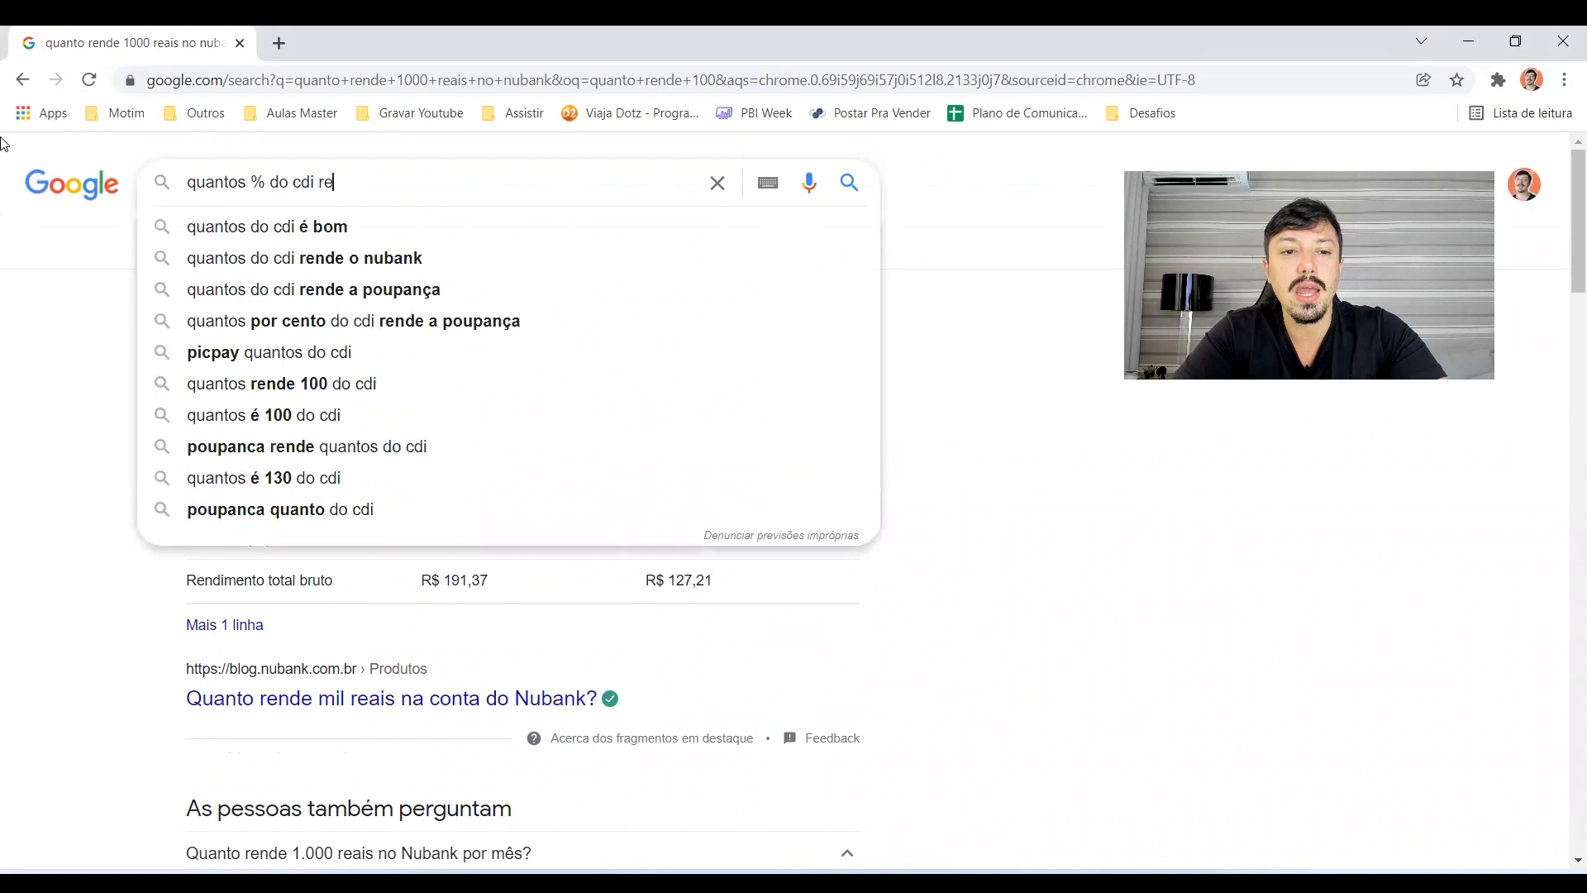
{"action": "type", "text": "nde o nubank"}
{"action": "key", "text": "Return"}
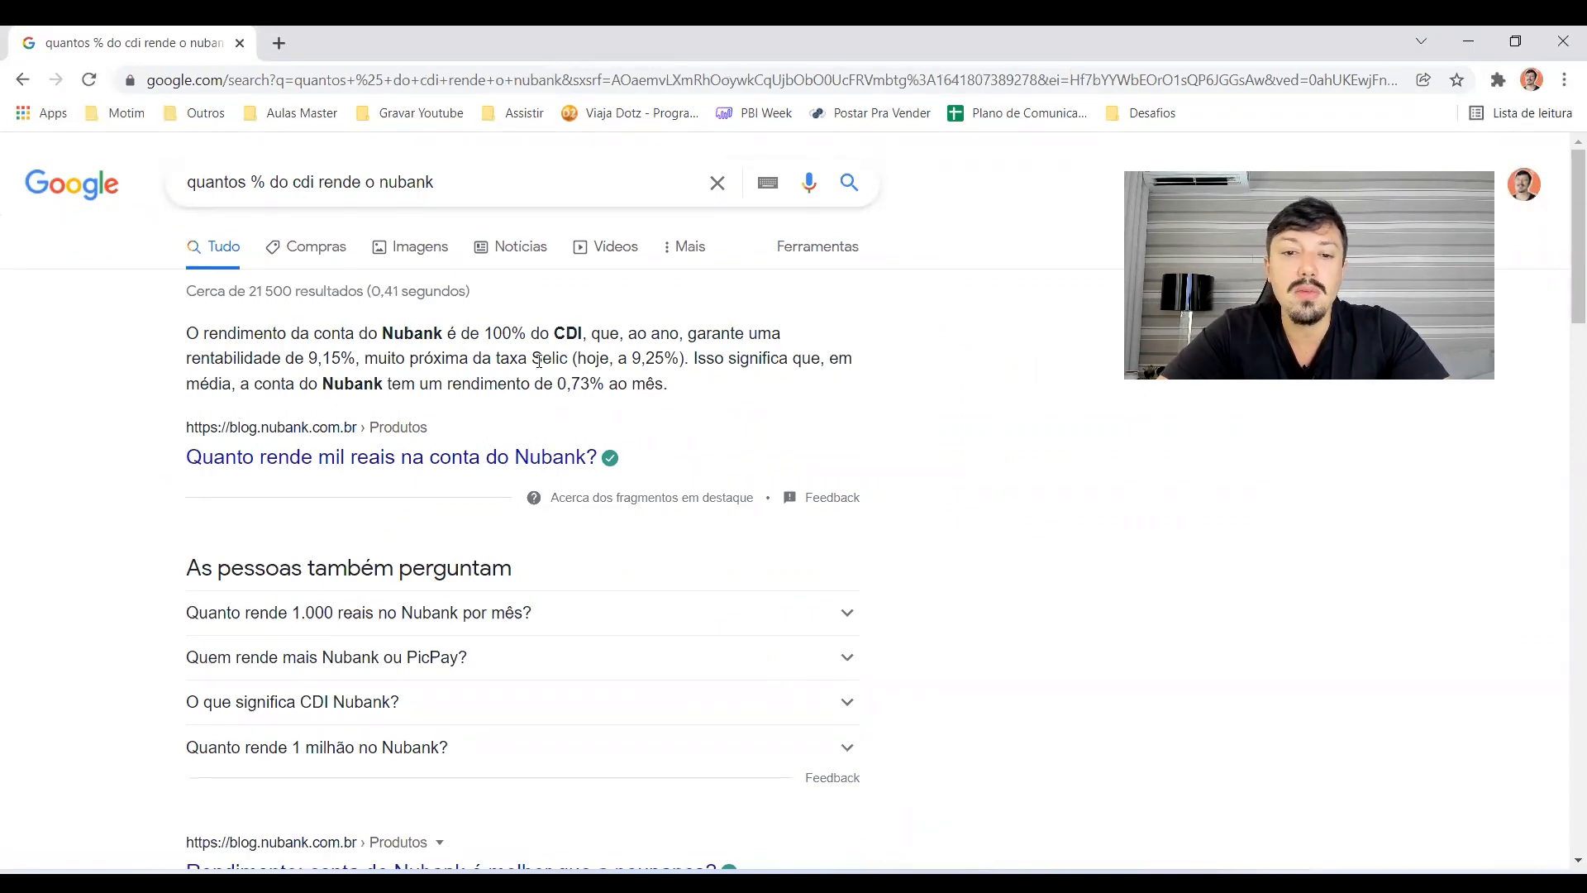
Step: Highlight the annual return, Selic rate, monthly return and the term CDI in the featured Nubank answer
{"action": "left_click_drag", "start_coordinate": [296, 358], "coordinate": [355, 351]}
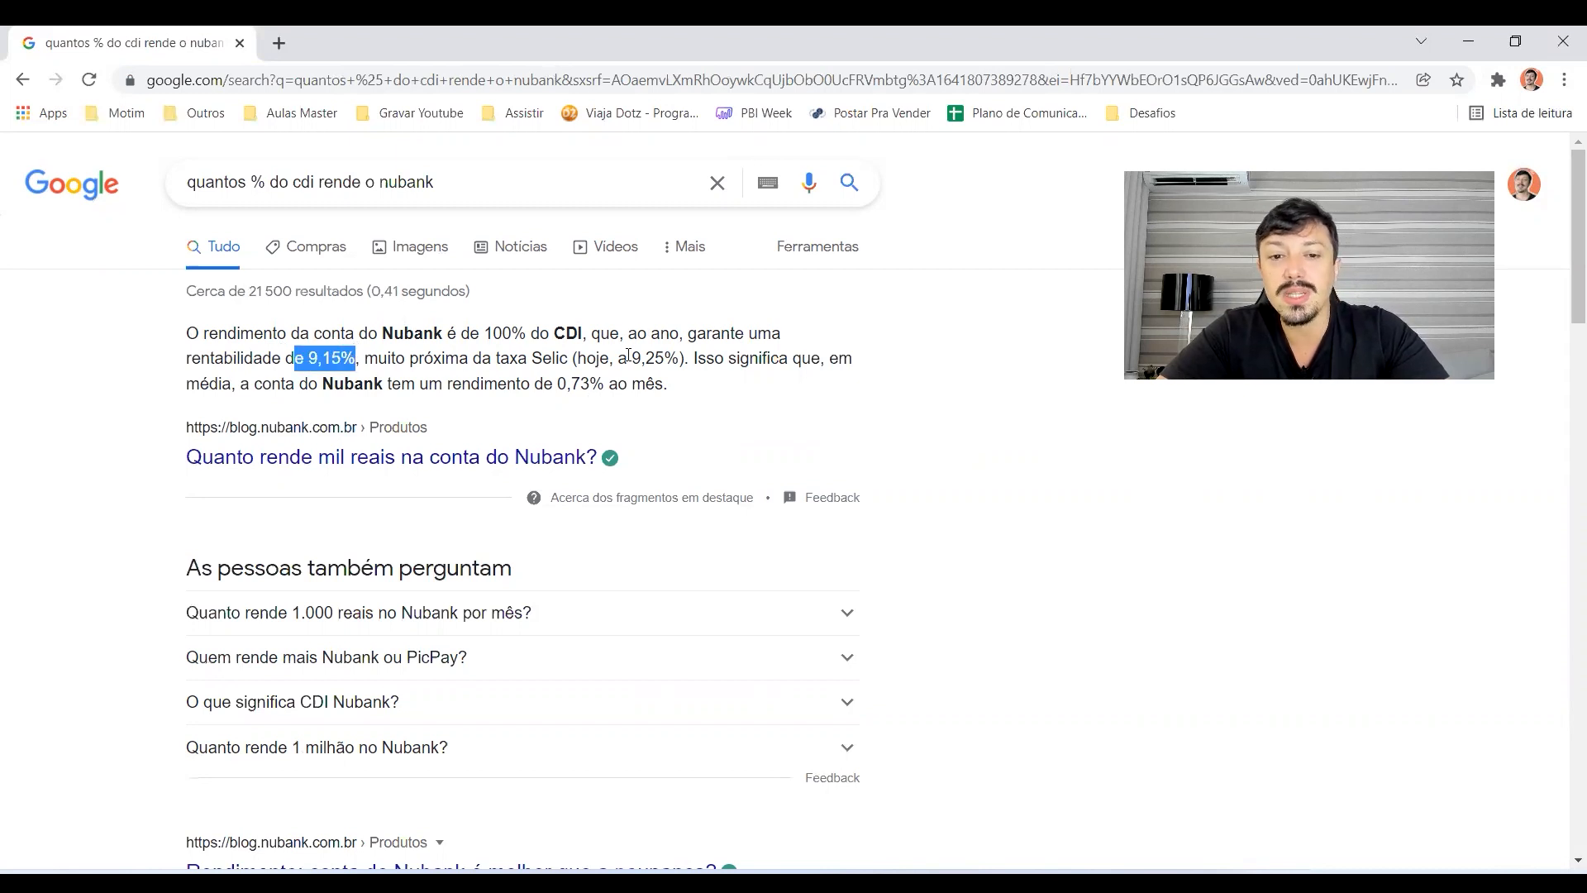
{"action": "left_click_drag", "start_coordinate": [680, 358], "coordinate": [589, 355]}
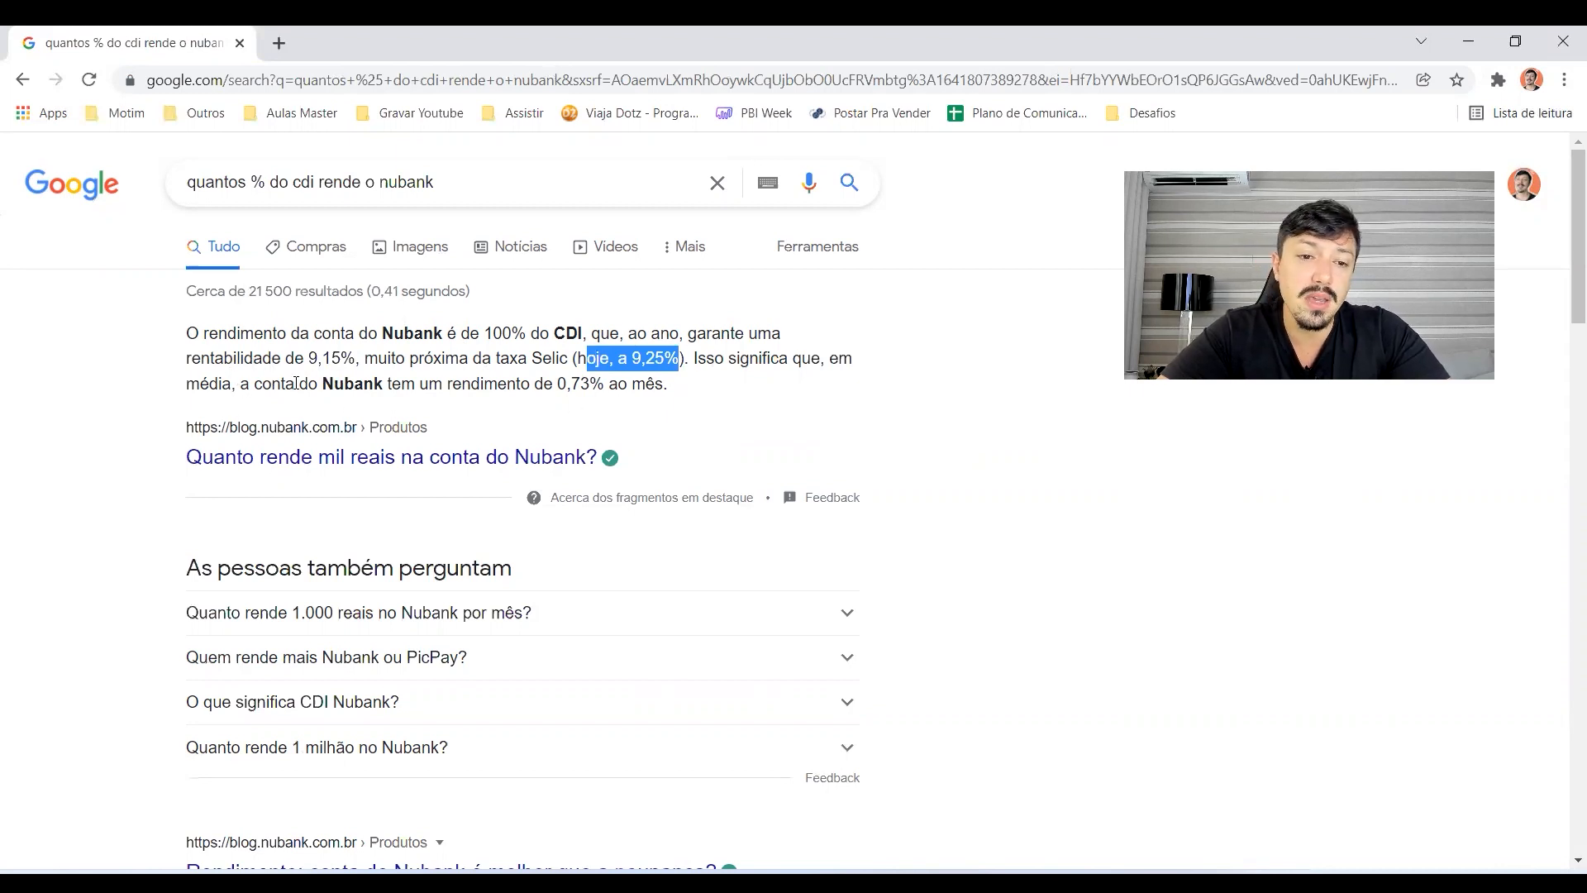
{"action": "left_click_drag", "start_coordinate": [447, 383], "coordinate": [685, 391]}
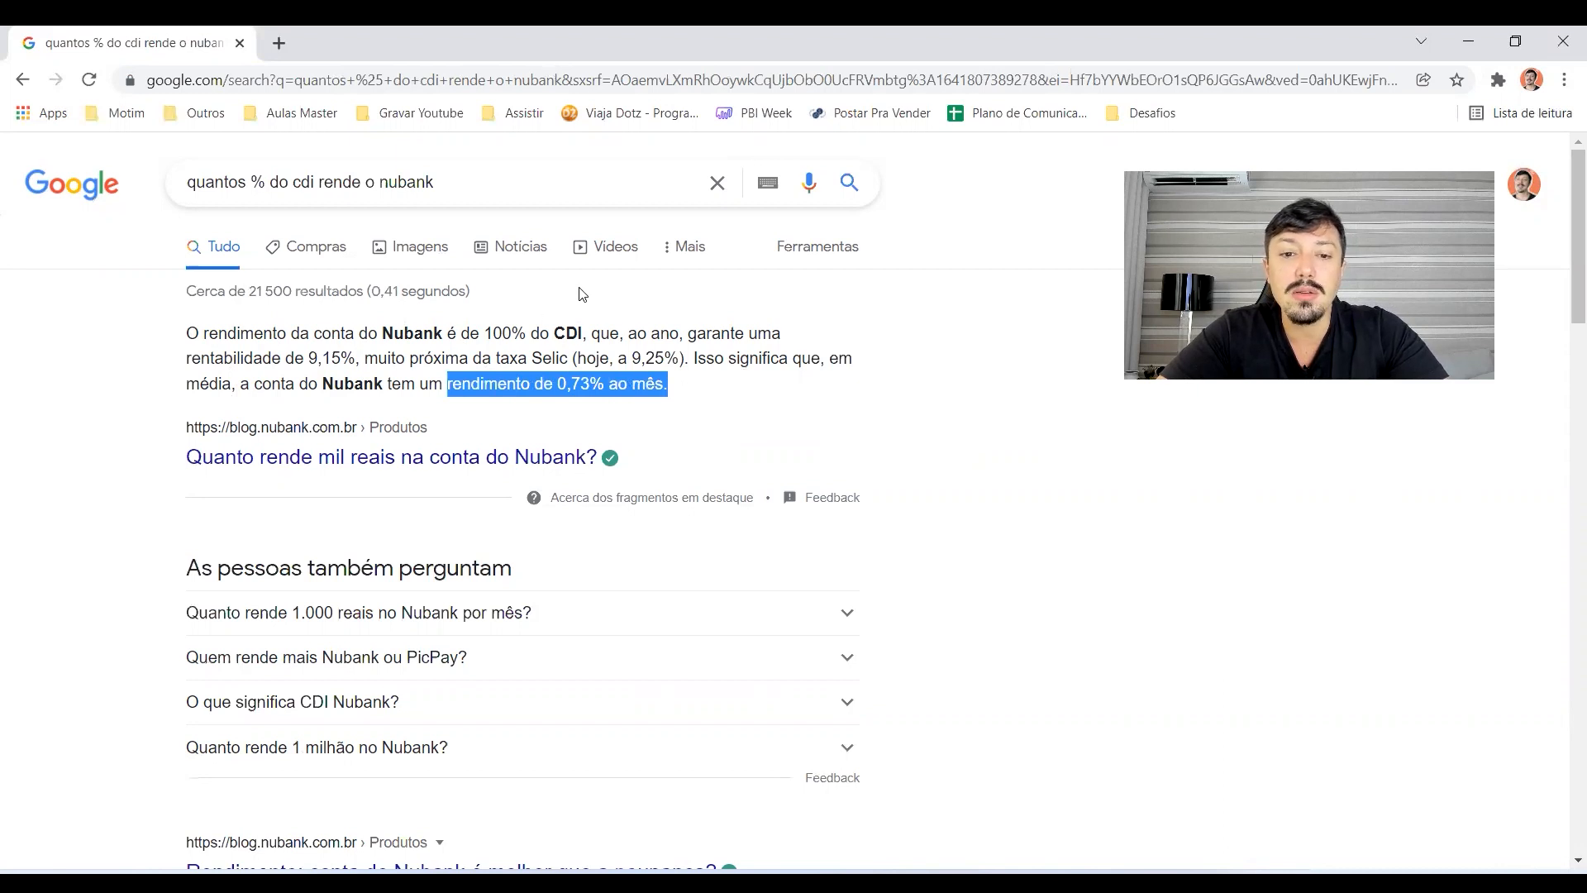
{"action": "left_click_drag", "start_coordinate": [547, 326], "coordinate": [588, 325]}
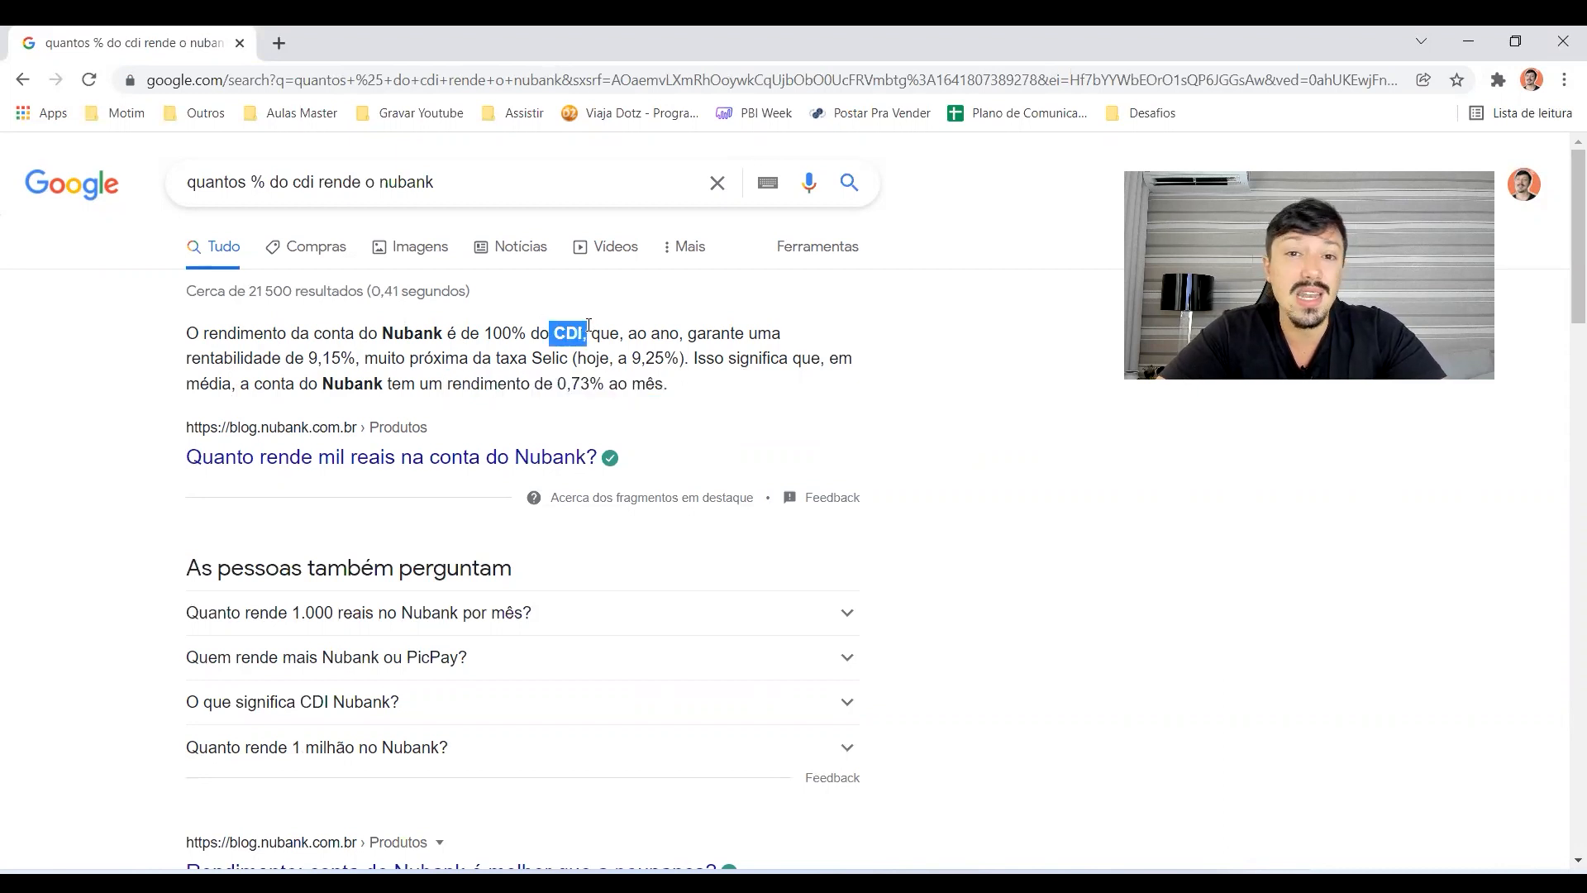
Step: Replace the query with "quanto vale o cdi" and run the search
{"action": "left_click_drag", "start_coordinate": [435, 182], "coordinate": [100, 175]}
{"action": "type", "text": "q"}
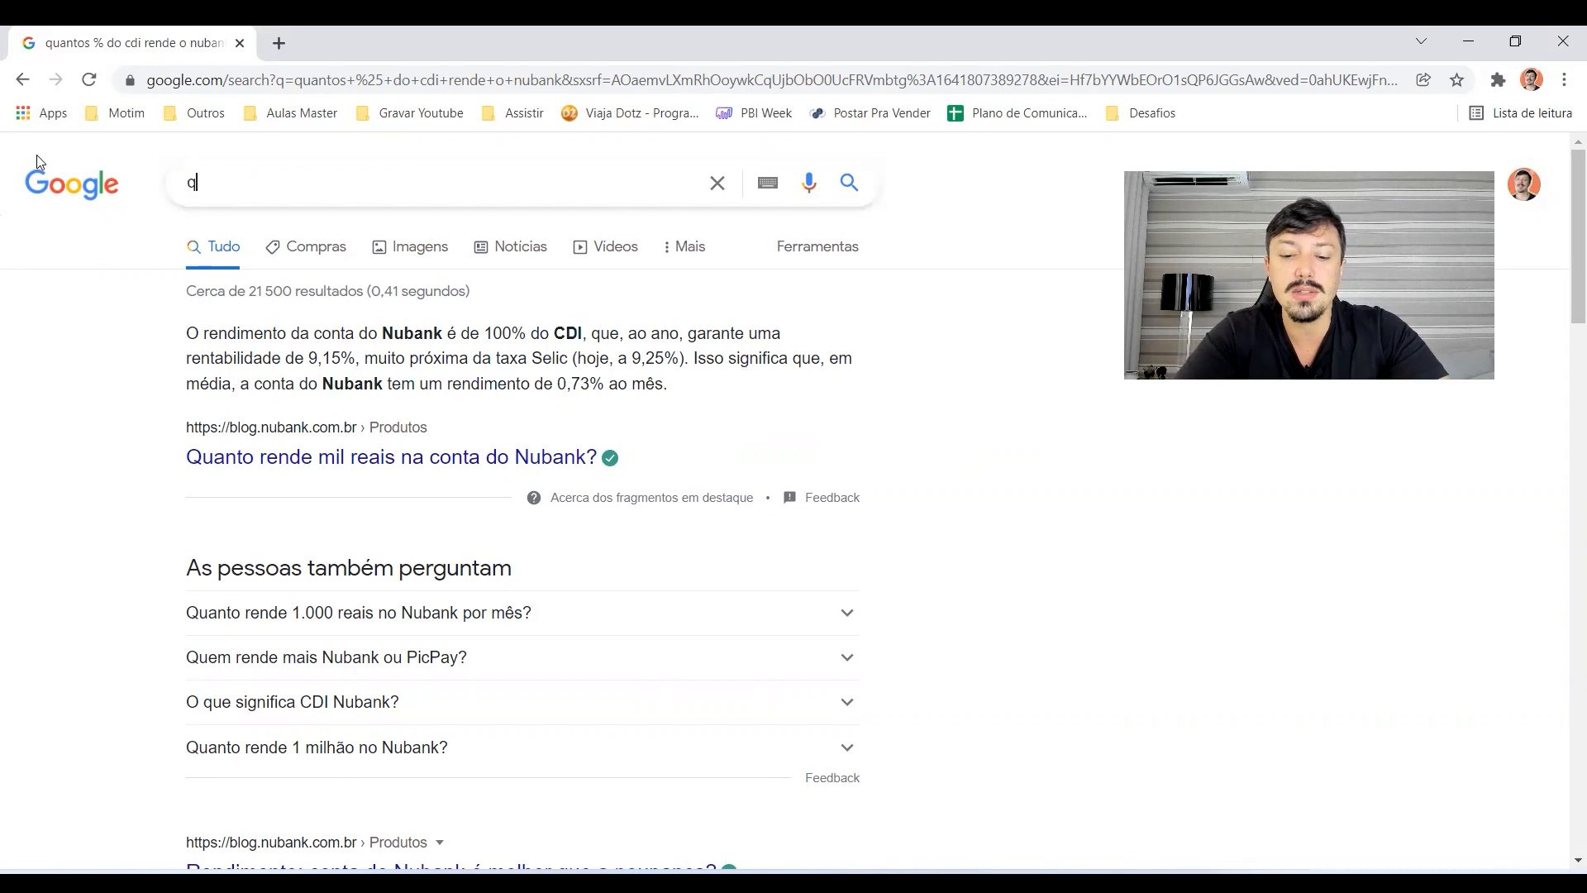
{"action": "type", "text": "uanto vale o"}
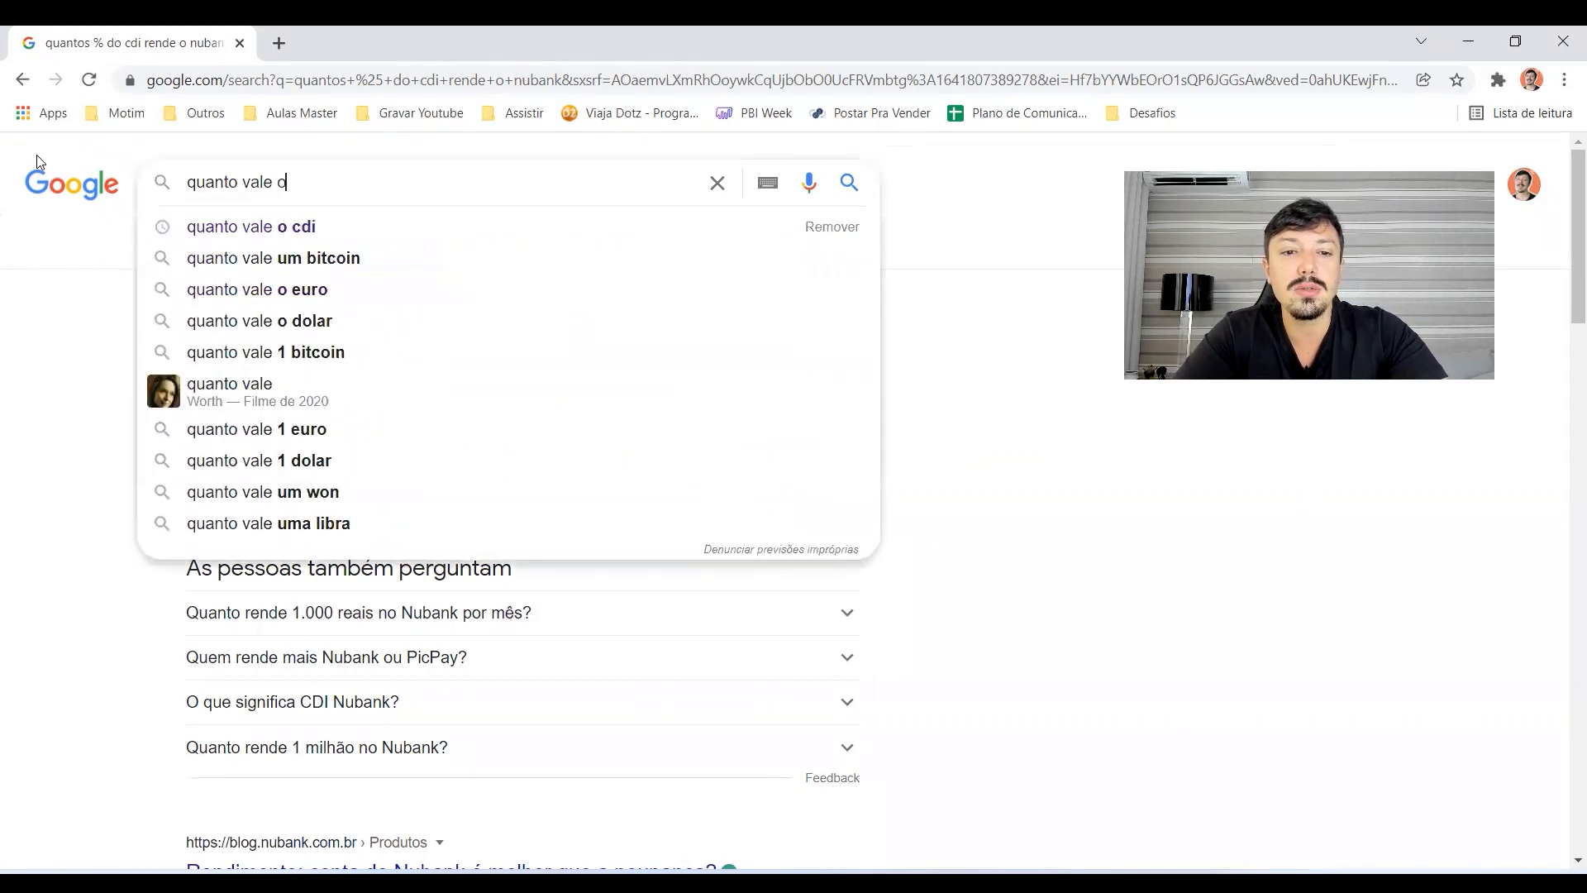
{"action": "type", "text": " cdi"}
{"action": "key", "text": "Return"}
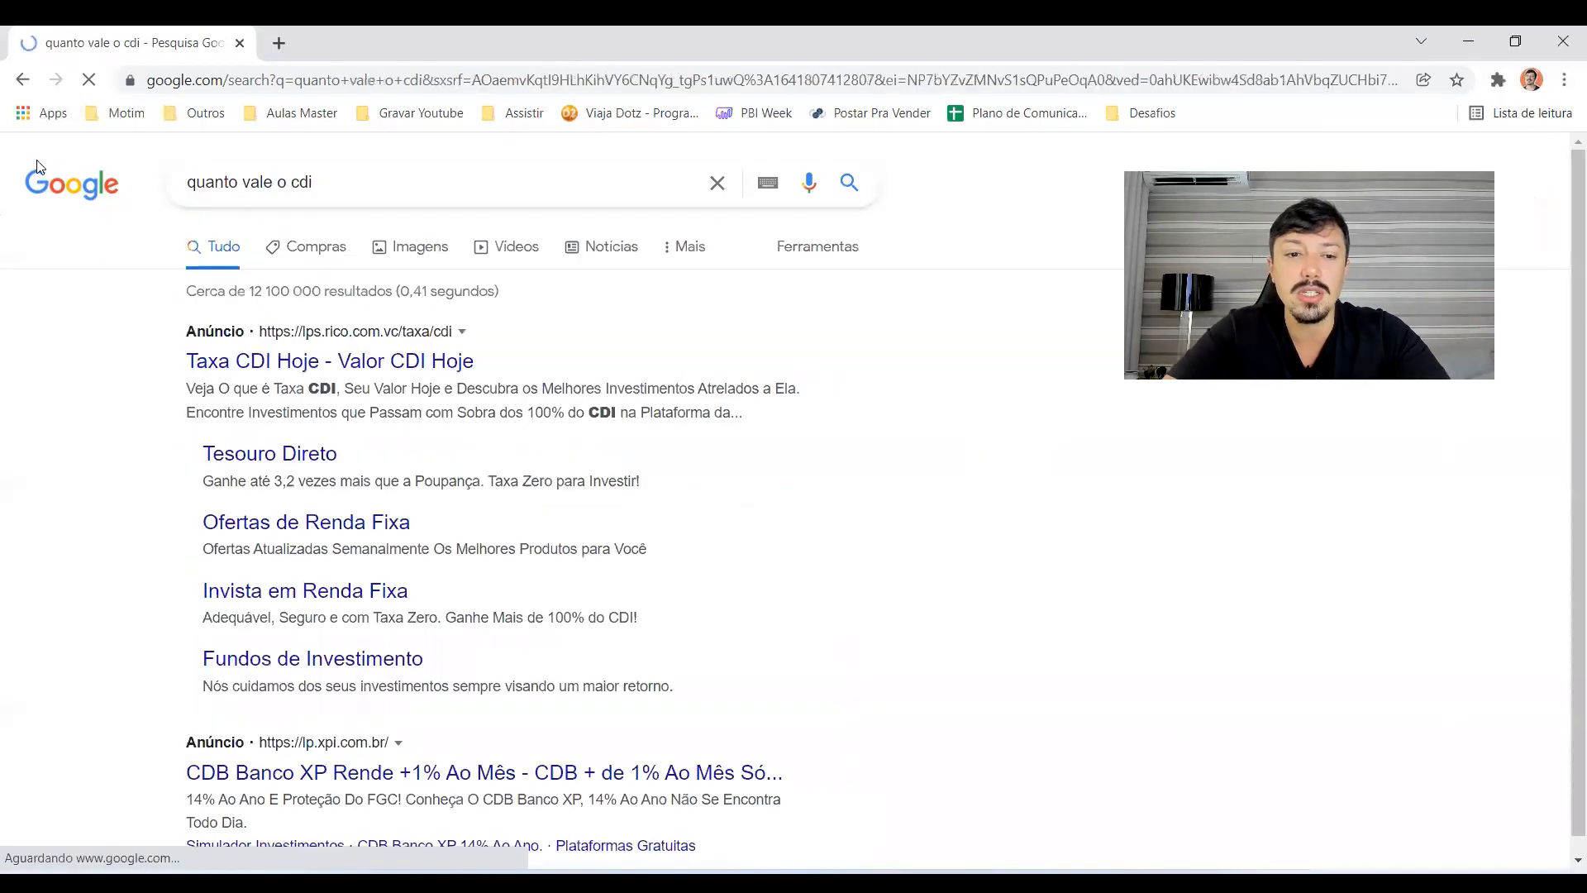
Step: Expand the related question "Qual valor da CDI hoje?" and highlight its answer
{"action": "scroll", "coordinate": [286, 496], "scroll_direction": "down", "scroll_amount": 10}
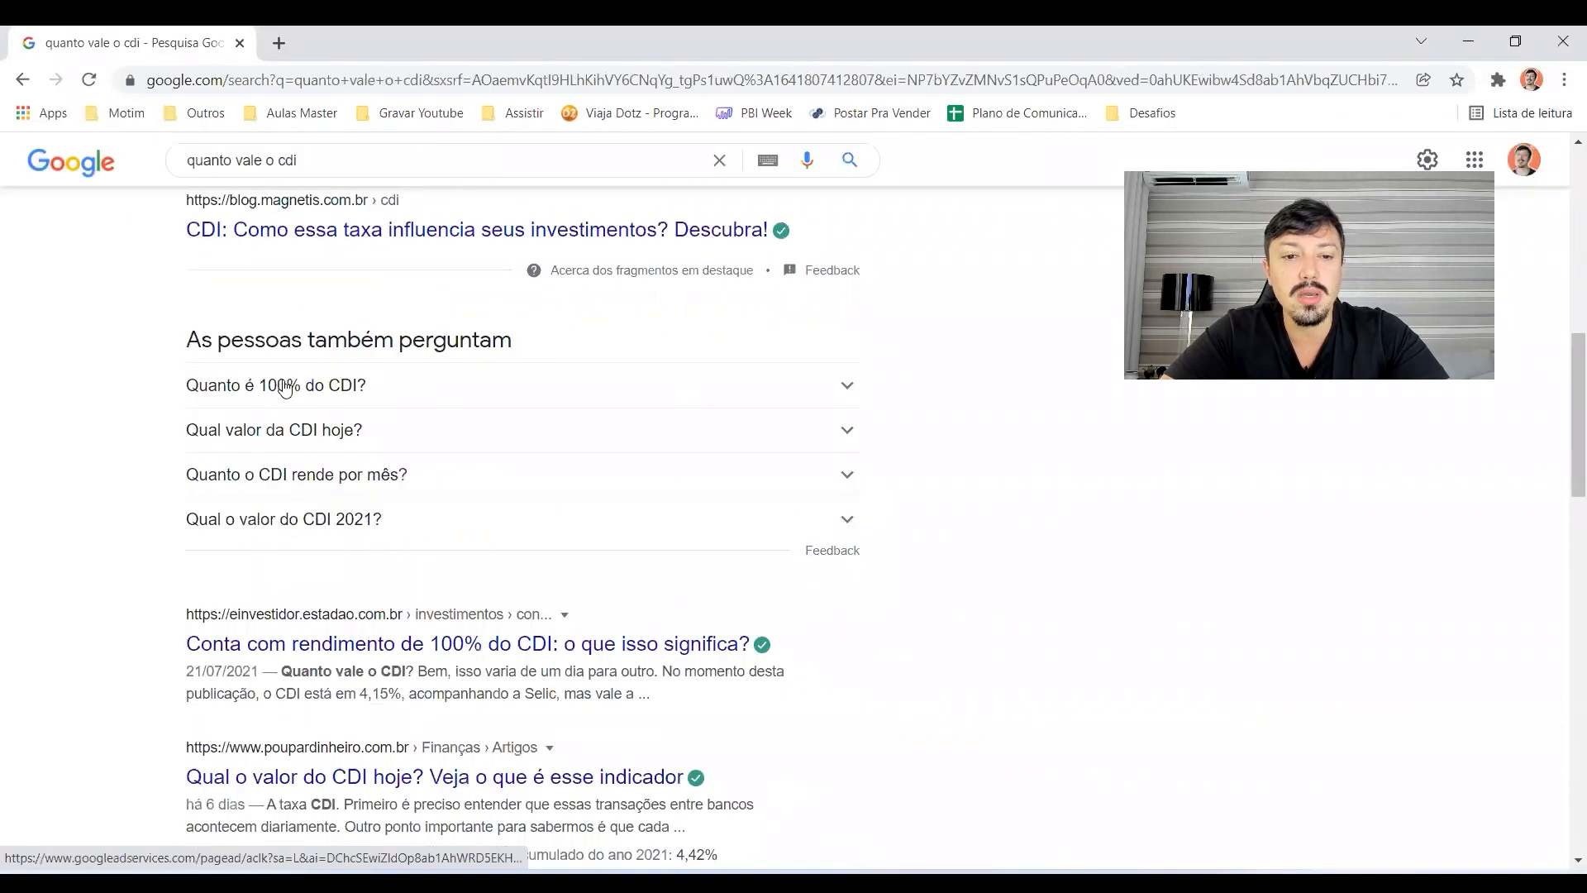
{"action": "left_click", "coordinate": [285, 386]}
{"action": "left_click", "coordinate": [285, 385]}
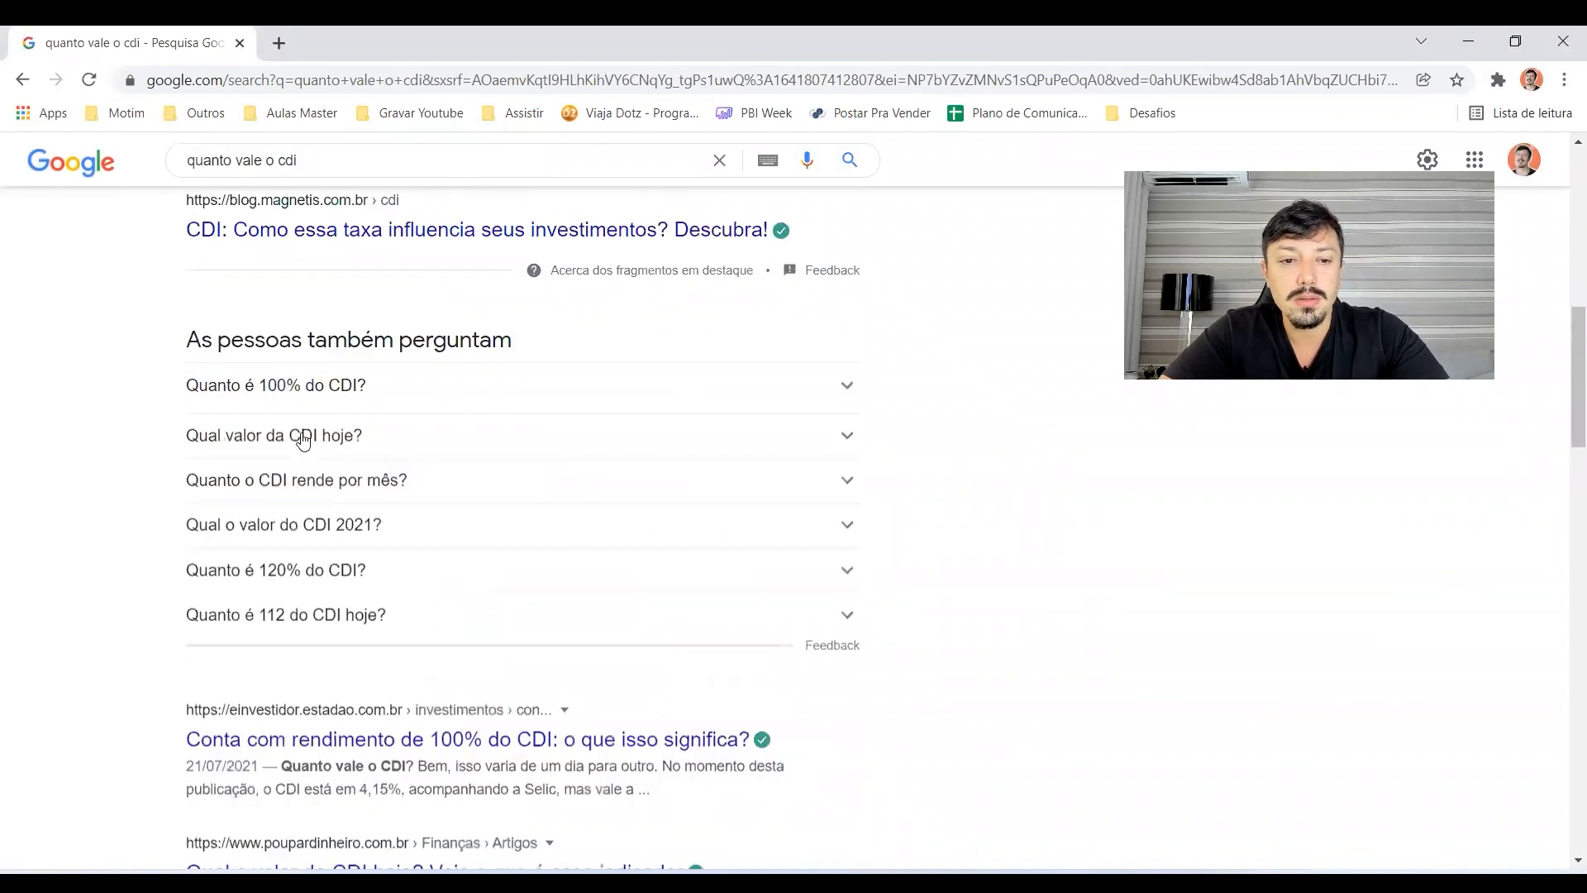
{"action": "left_click", "coordinate": [305, 430]}
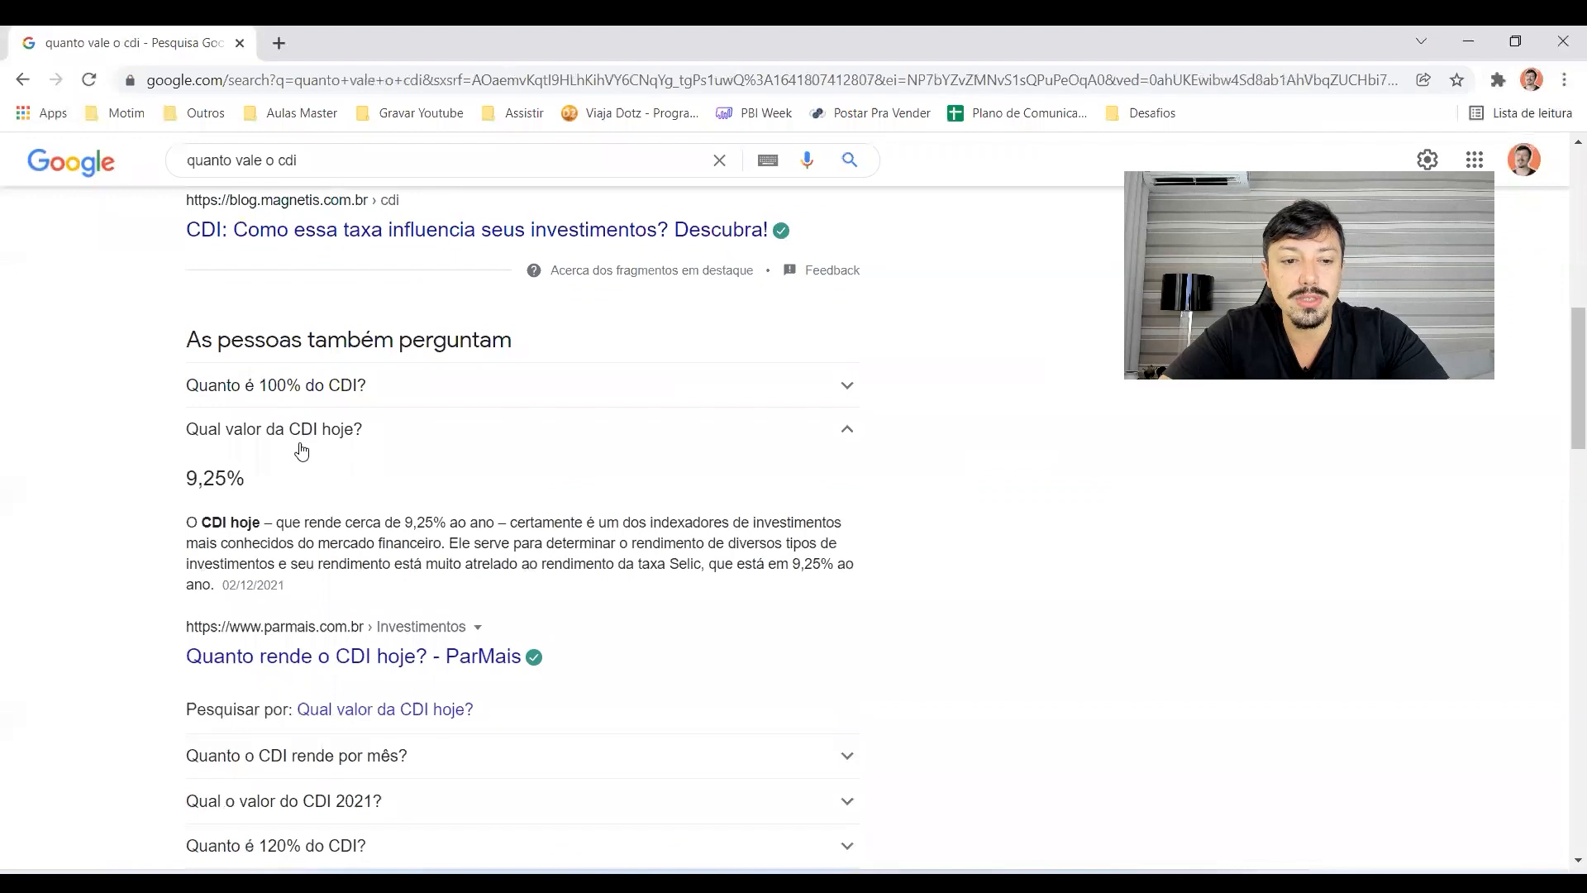
{"action": "left_click_drag", "start_coordinate": [258, 476], "coordinate": [168, 491]}
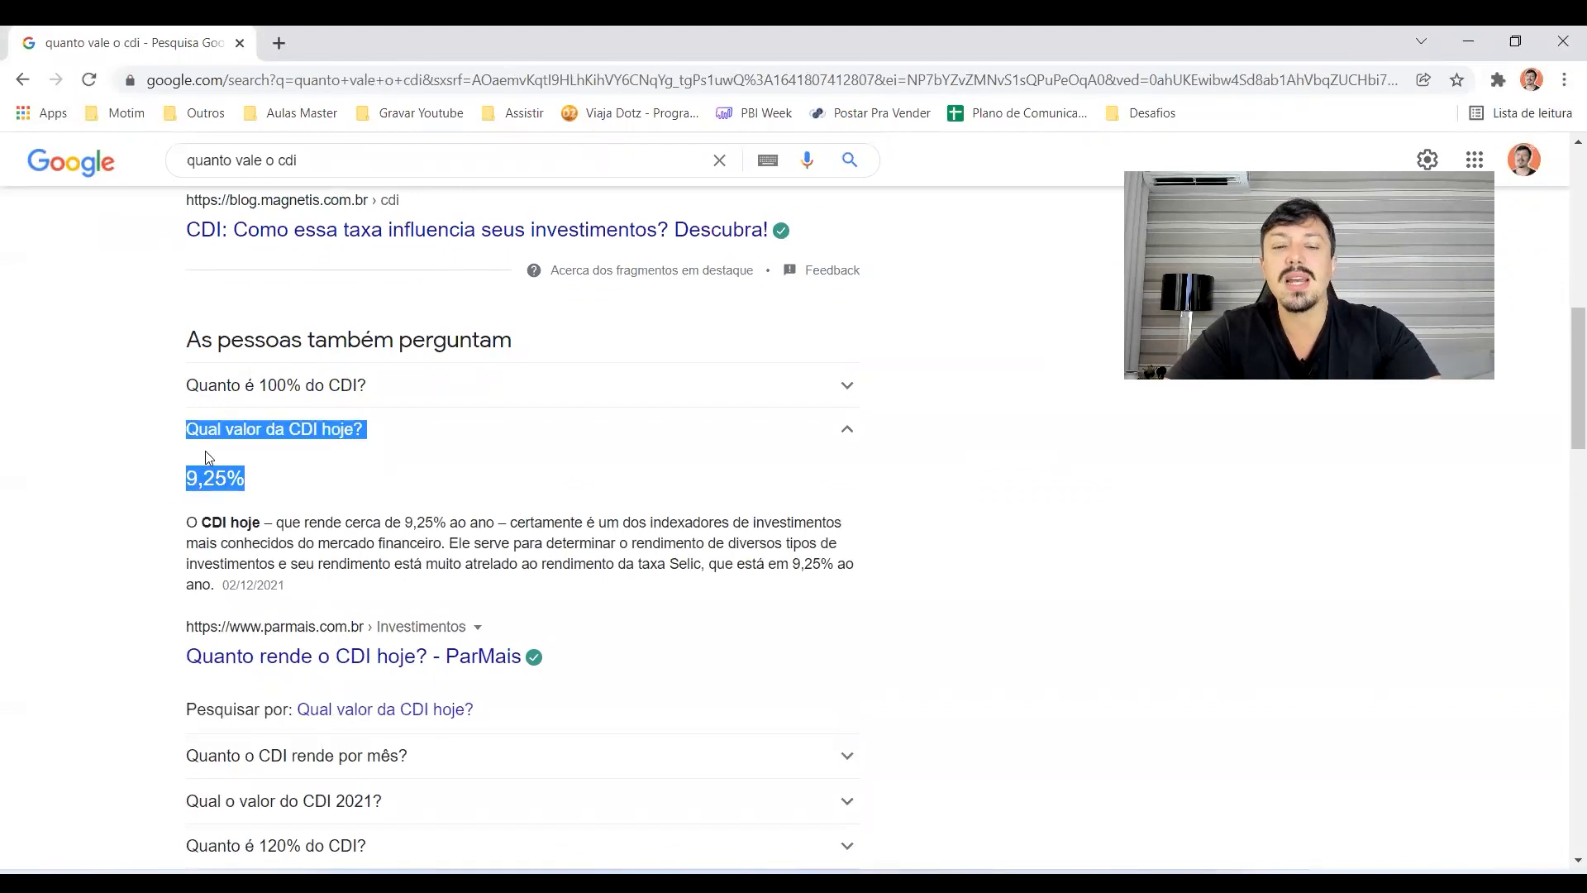
Step: Switch to the Excel finance workbook and inspect the CDI rate, the NuBank percentage and the Taxa a.a. formula on the Metas sheet
{"action": "key", "text": "alt+Tab"}
{"action": "left_click", "coordinate": [932, 481]}
{"action": "left_click", "coordinate": [931, 506]}
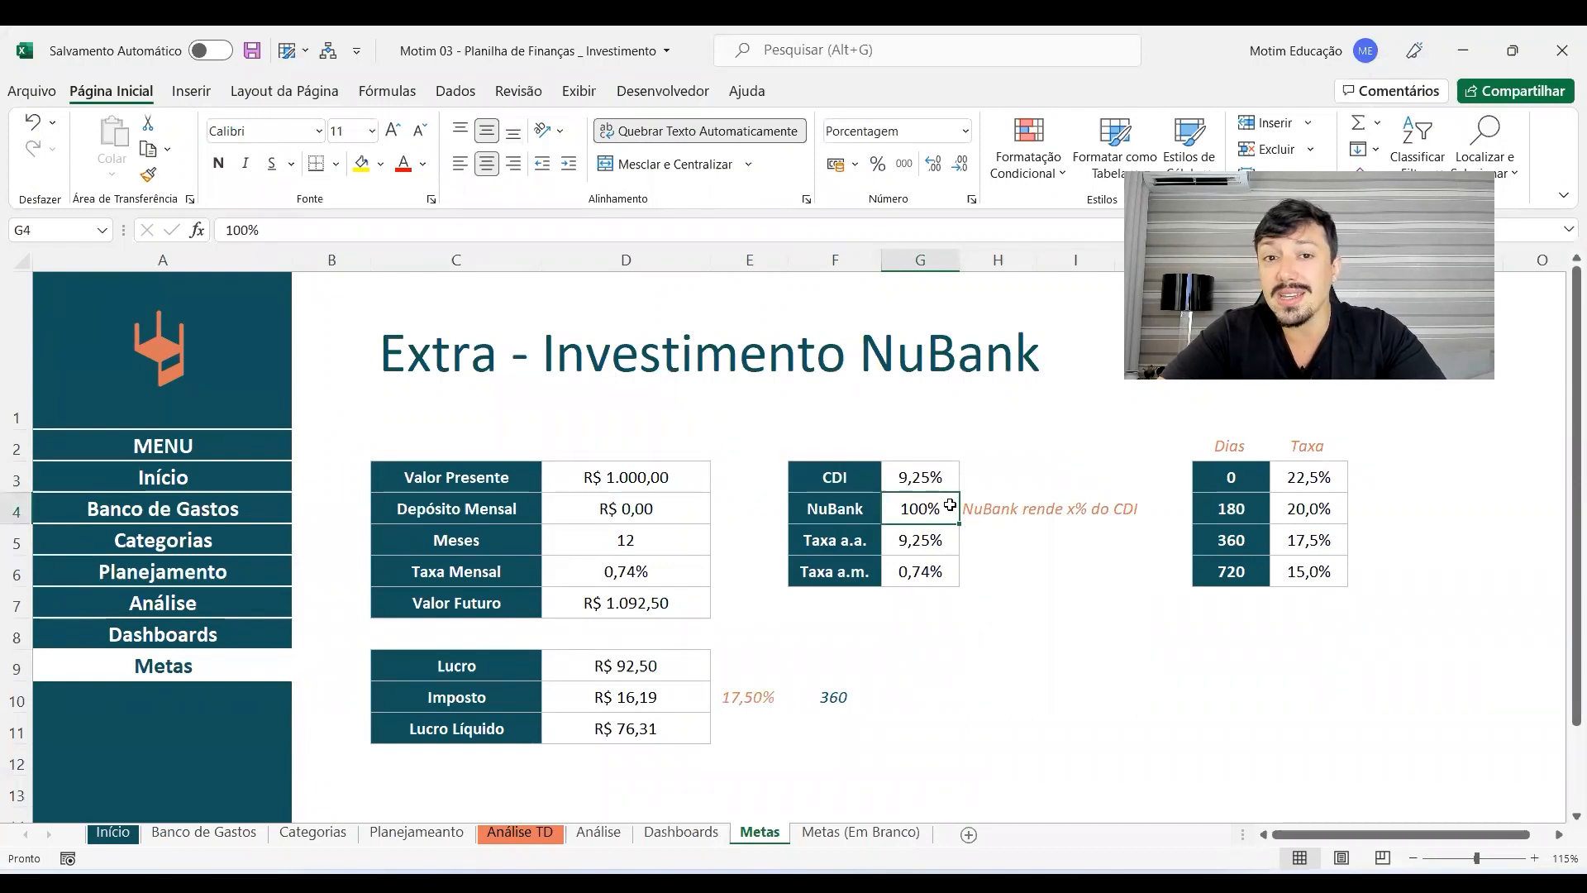
{"action": "left_click", "coordinate": [939, 474]}
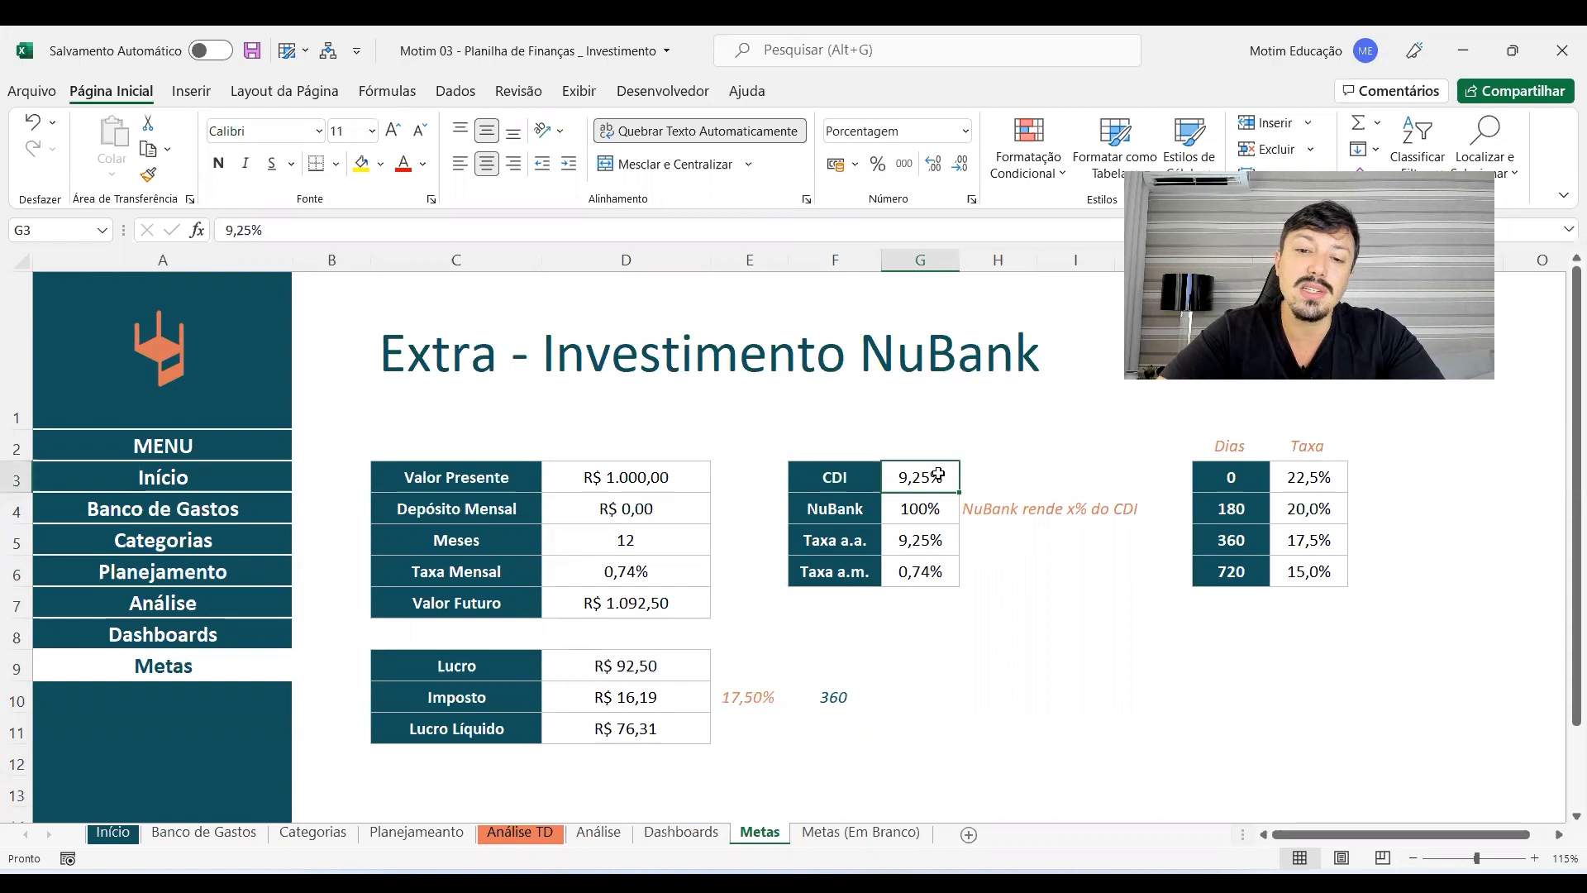
{"action": "left_click", "coordinate": [923, 506]}
{"action": "left_click", "coordinate": [925, 476]}
{"action": "double_click", "coordinate": [931, 544]}
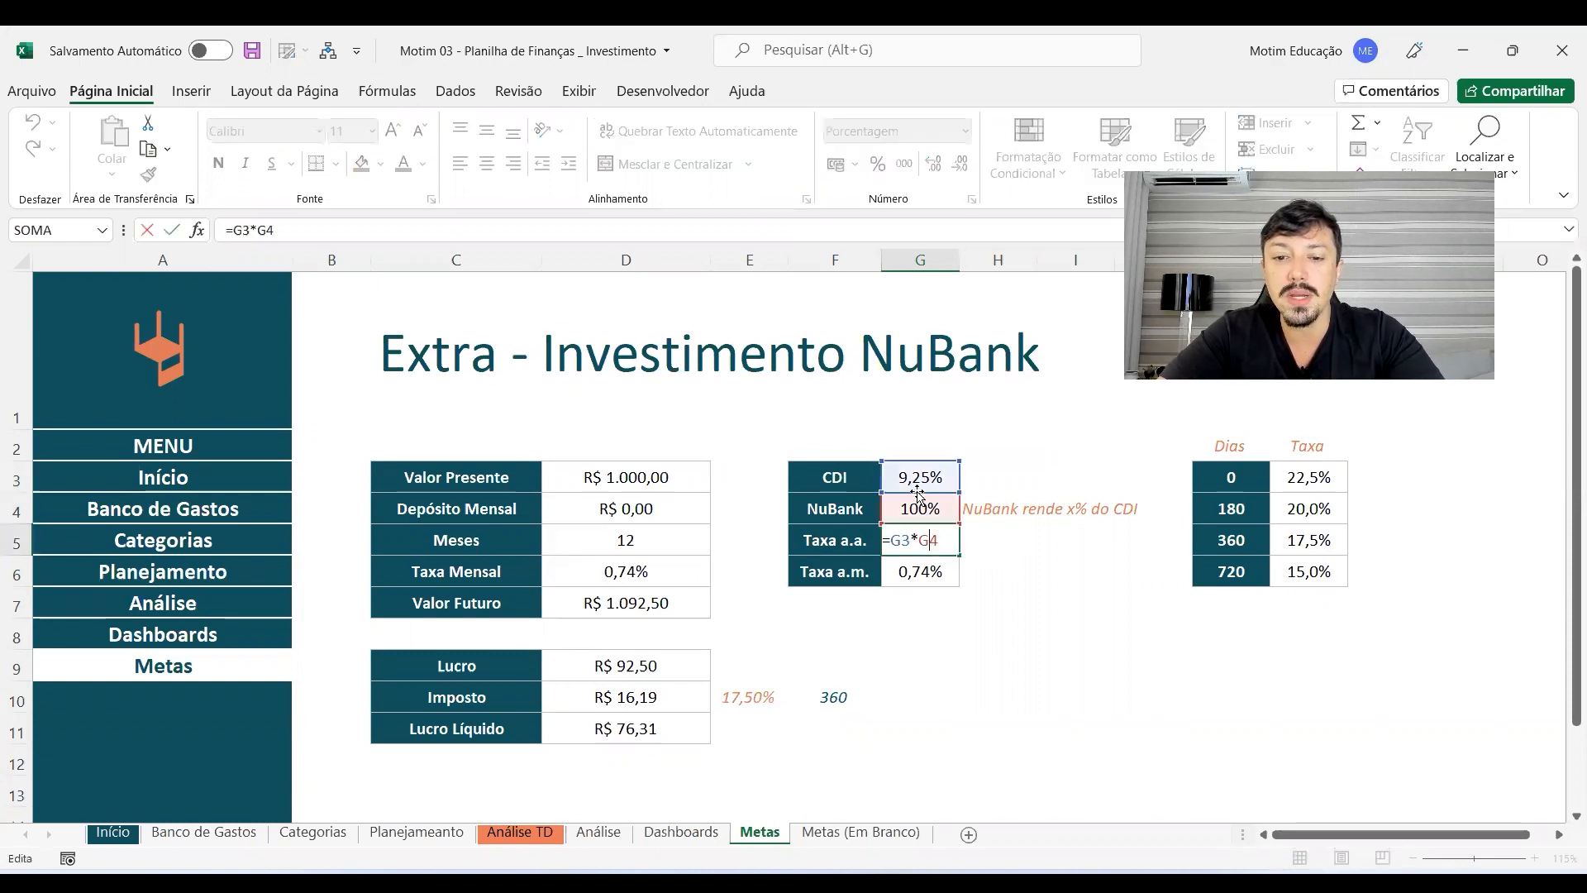
{"action": "key", "text": "Escape"}
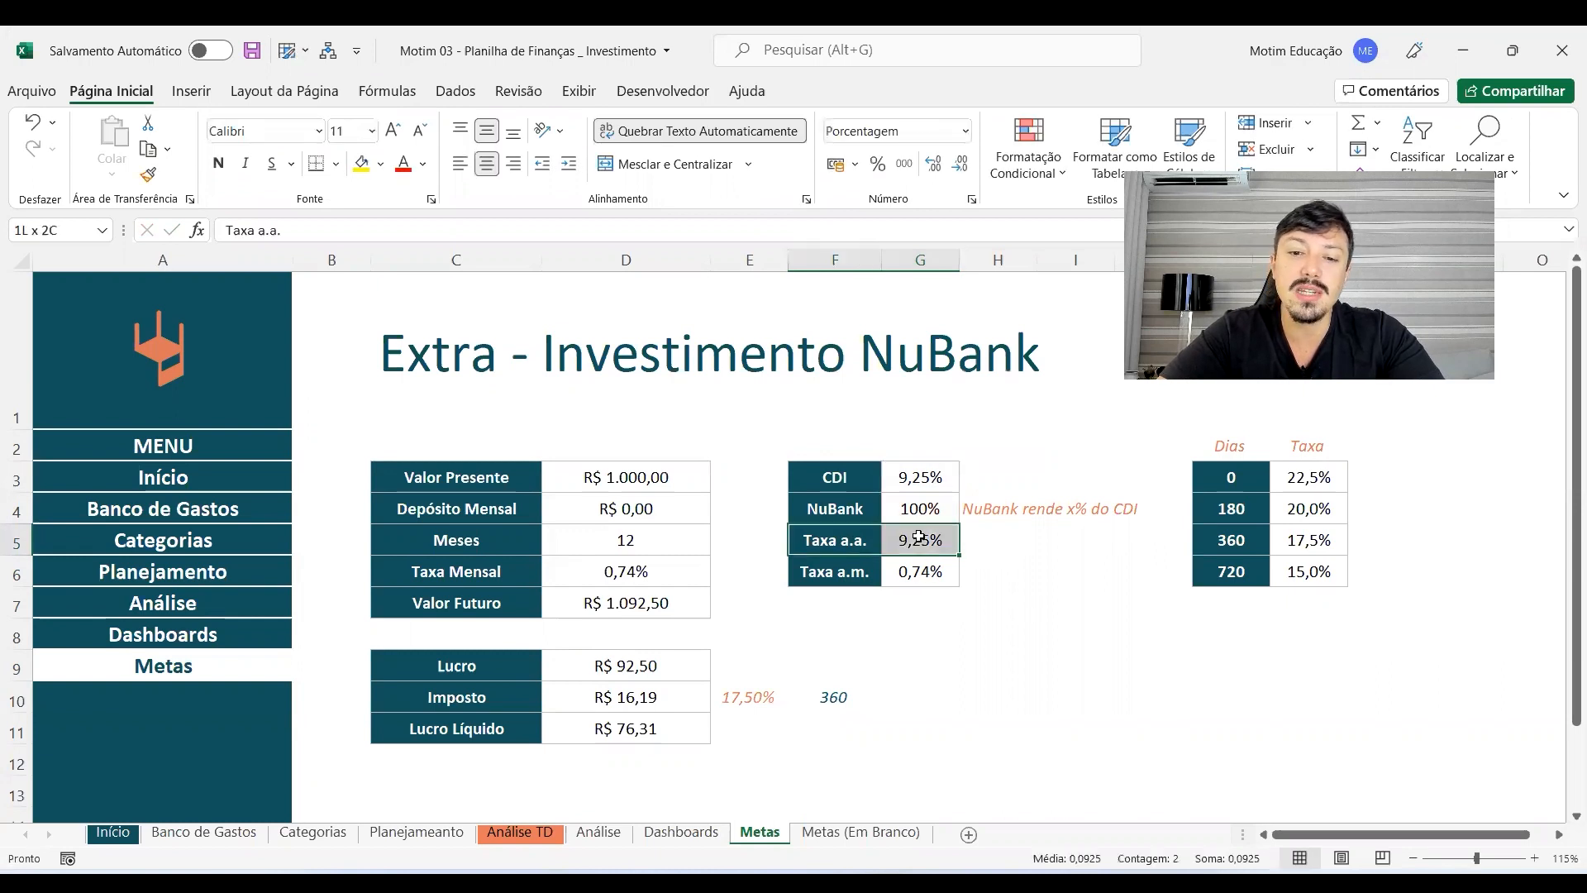
{"action": "left_click_drag", "start_coordinate": [851, 540], "coordinate": [920, 538]}
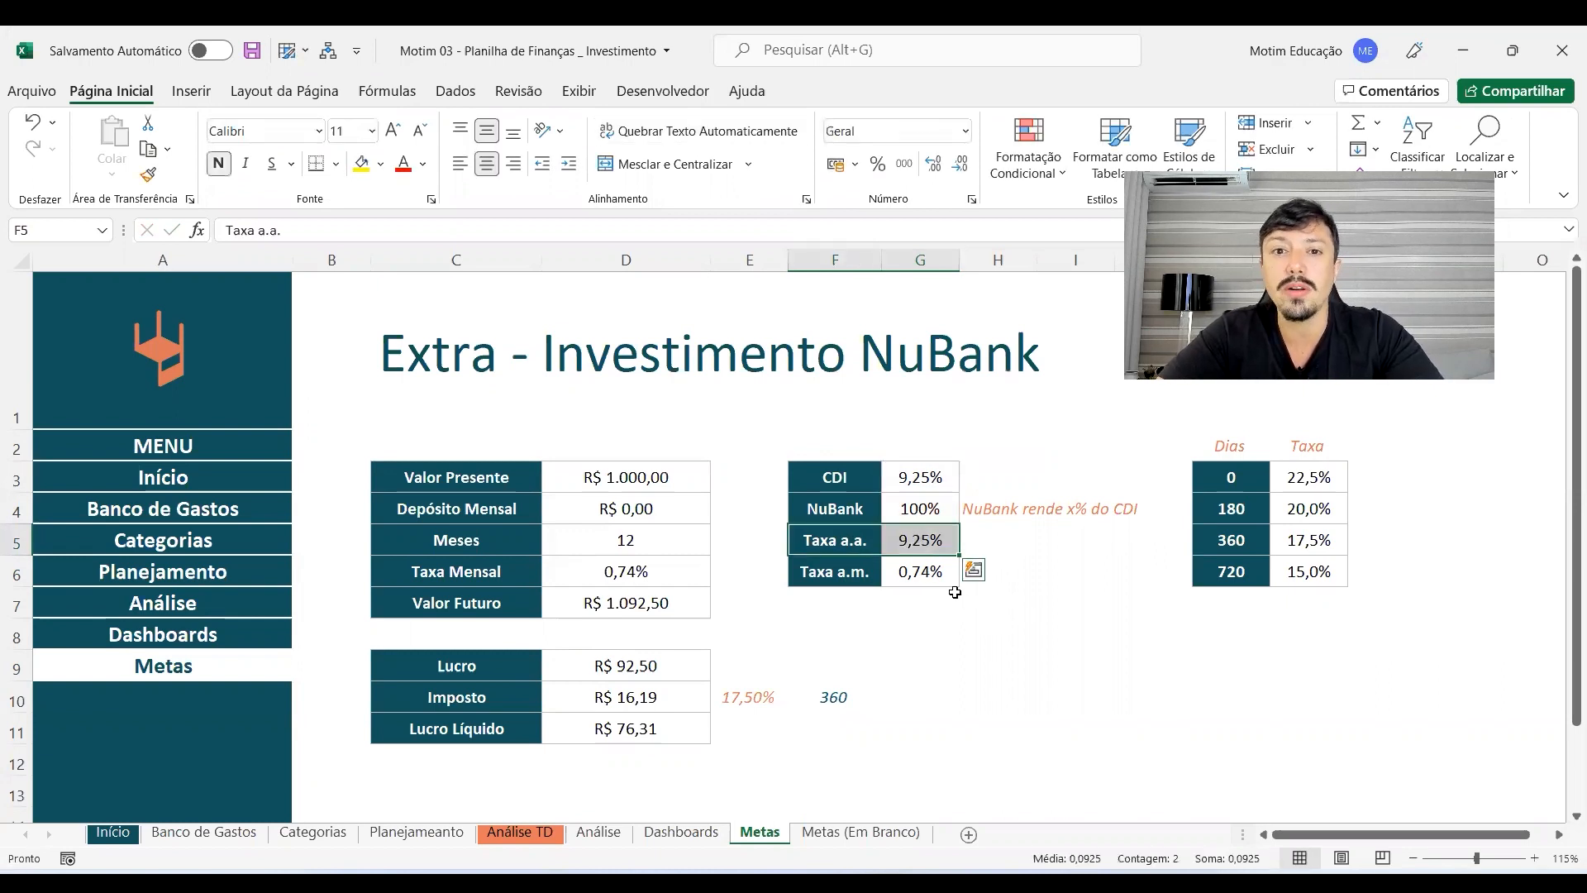
Step: Inspect the formulas behind Taxa a.m., Taxa Mensal and Valor Futuro on the Metas sheet
{"action": "left_click", "coordinate": [926, 572]}
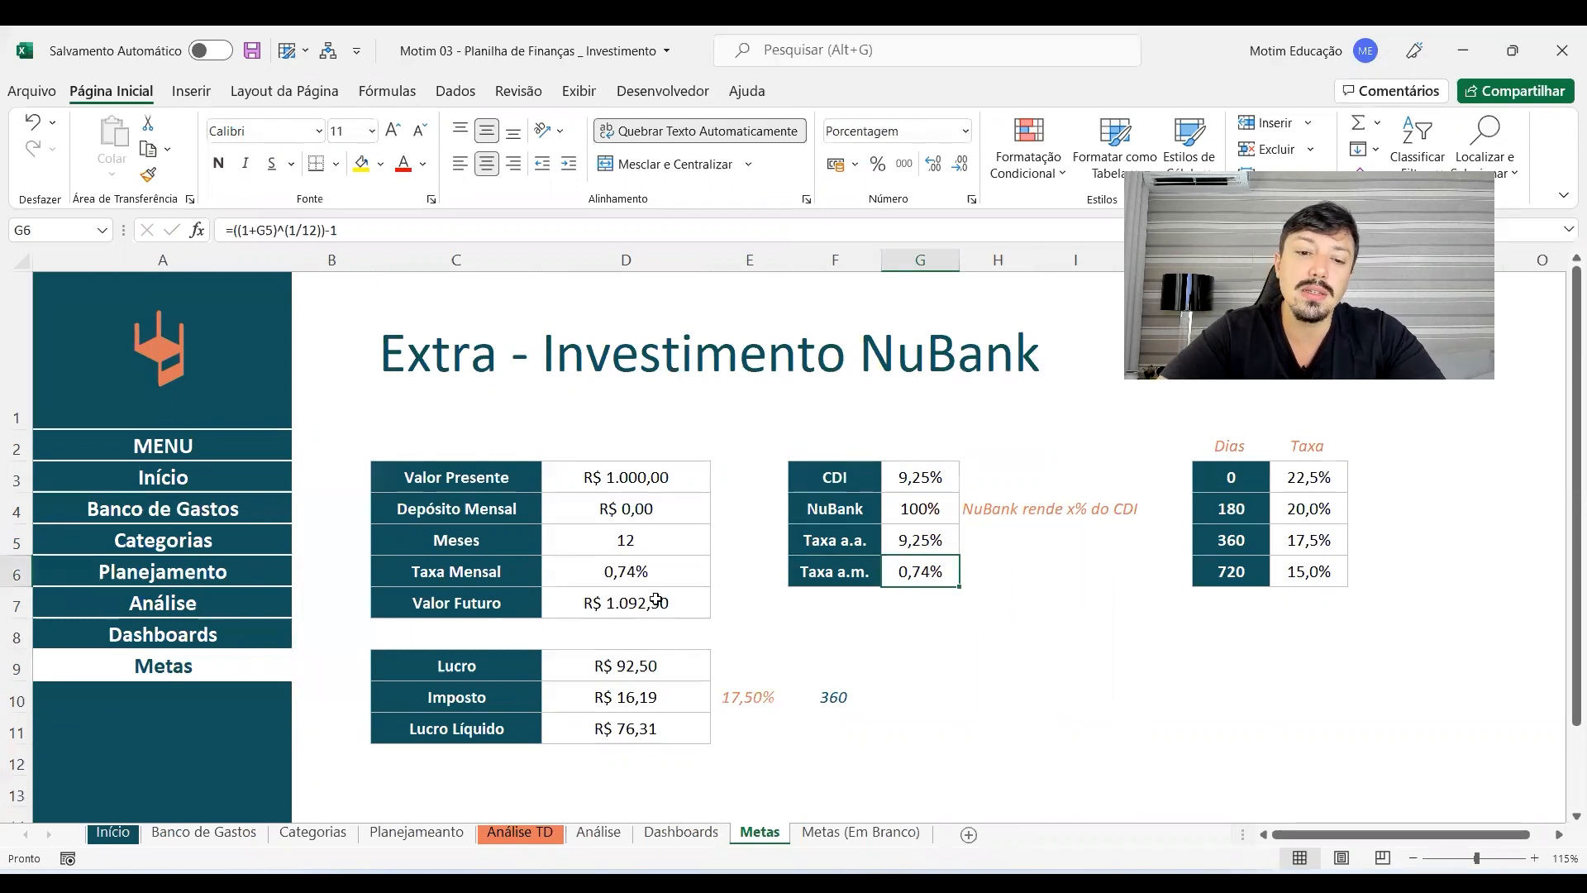
{"action": "left_click", "coordinate": [628, 604]}
{"action": "left_click", "coordinate": [621, 569]}
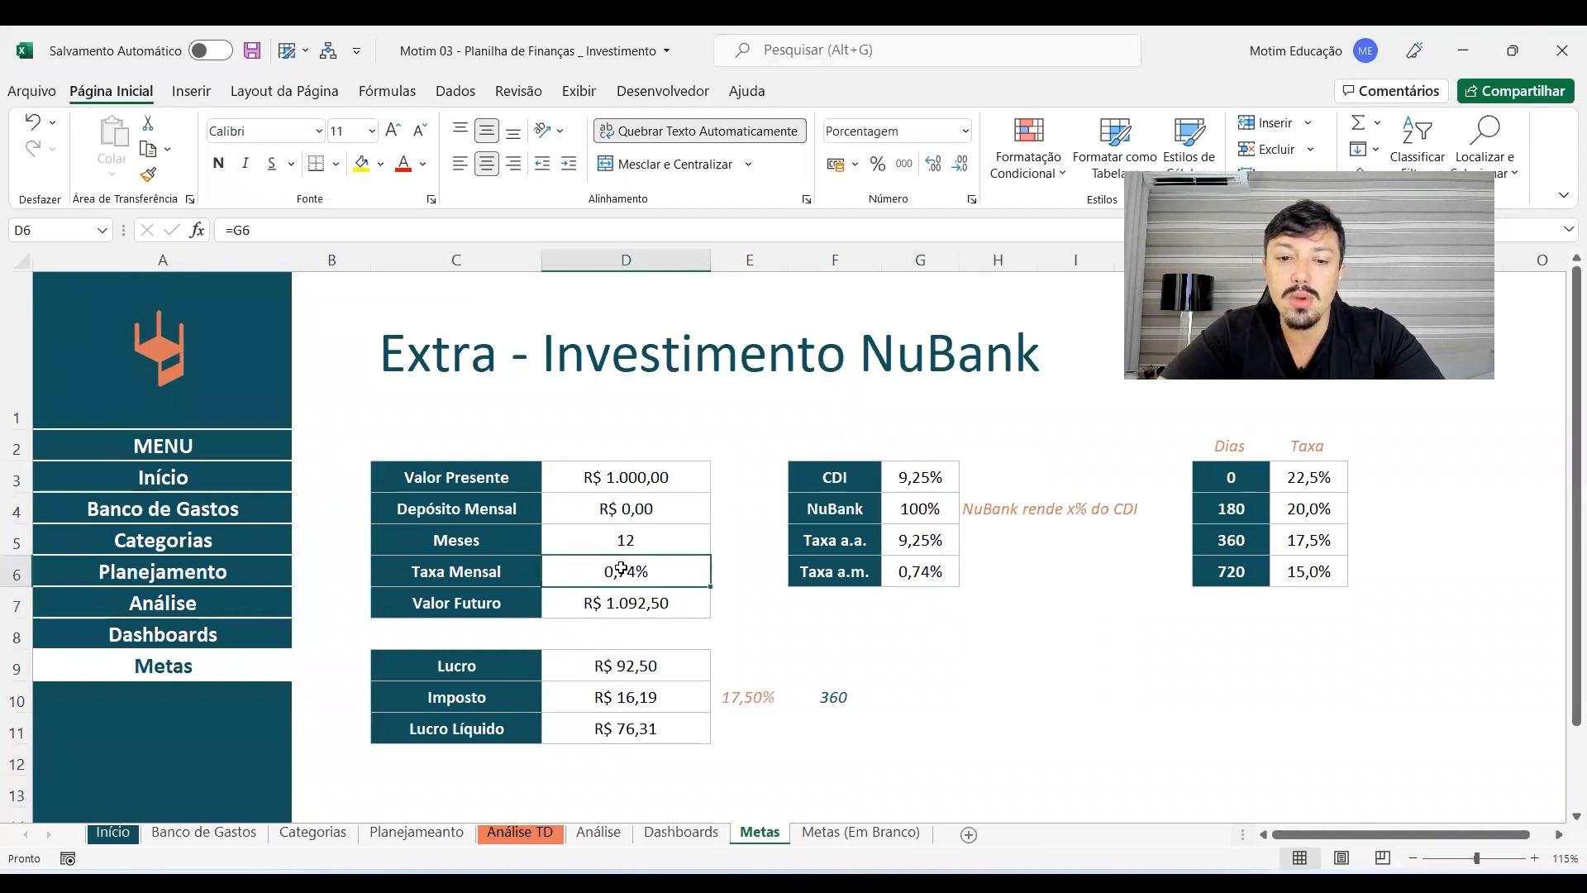
{"action": "left_click_drag", "start_coordinate": [509, 569], "coordinate": [667, 566]}
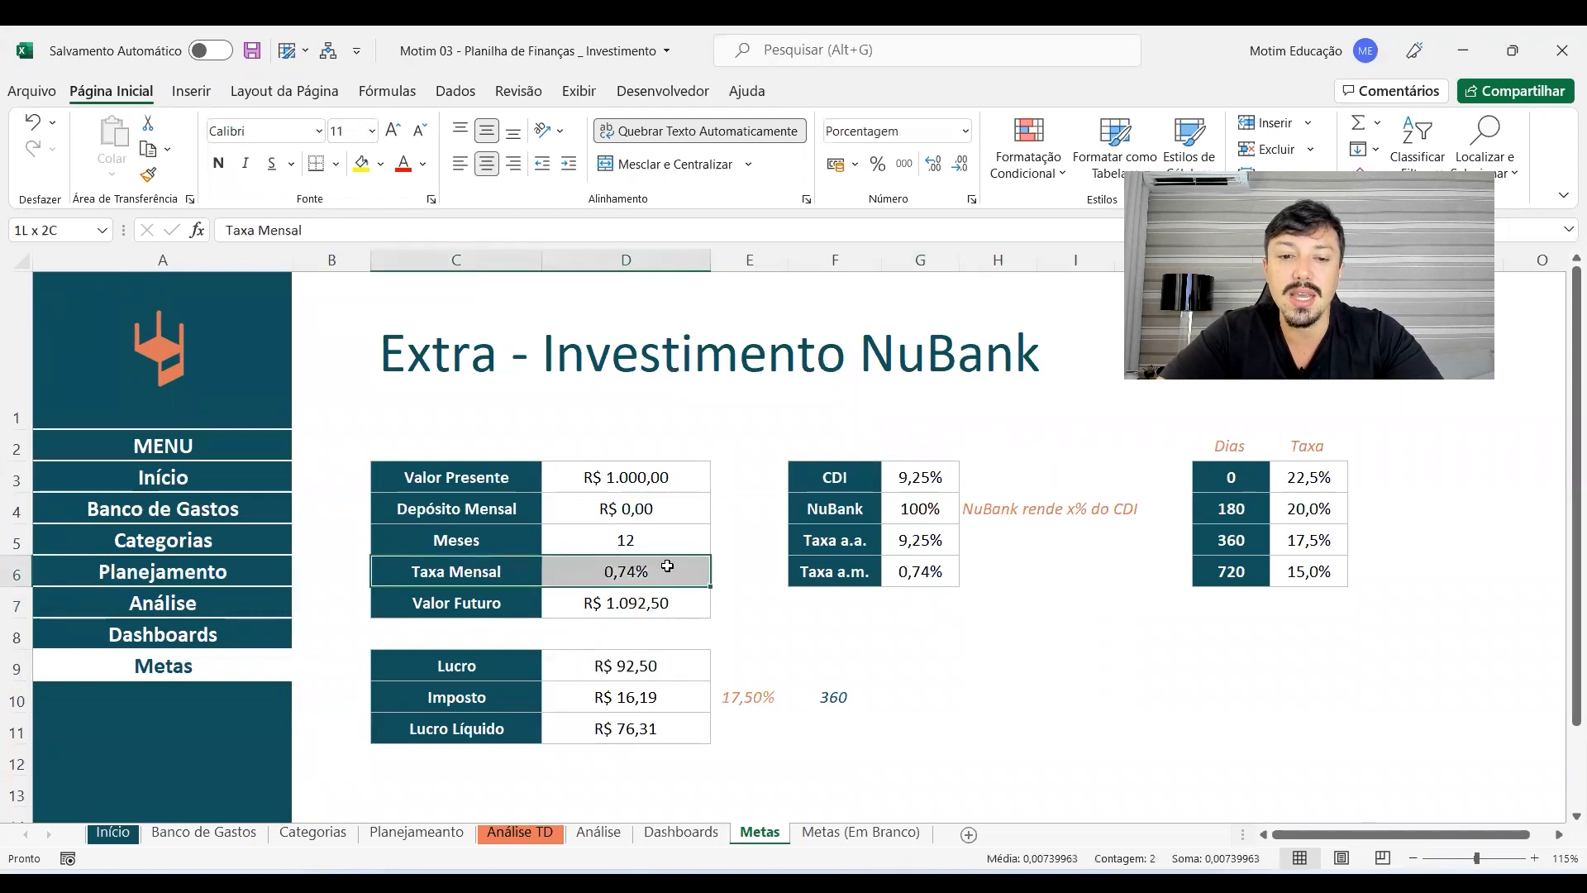
{"action": "left_click", "coordinate": [669, 591]}
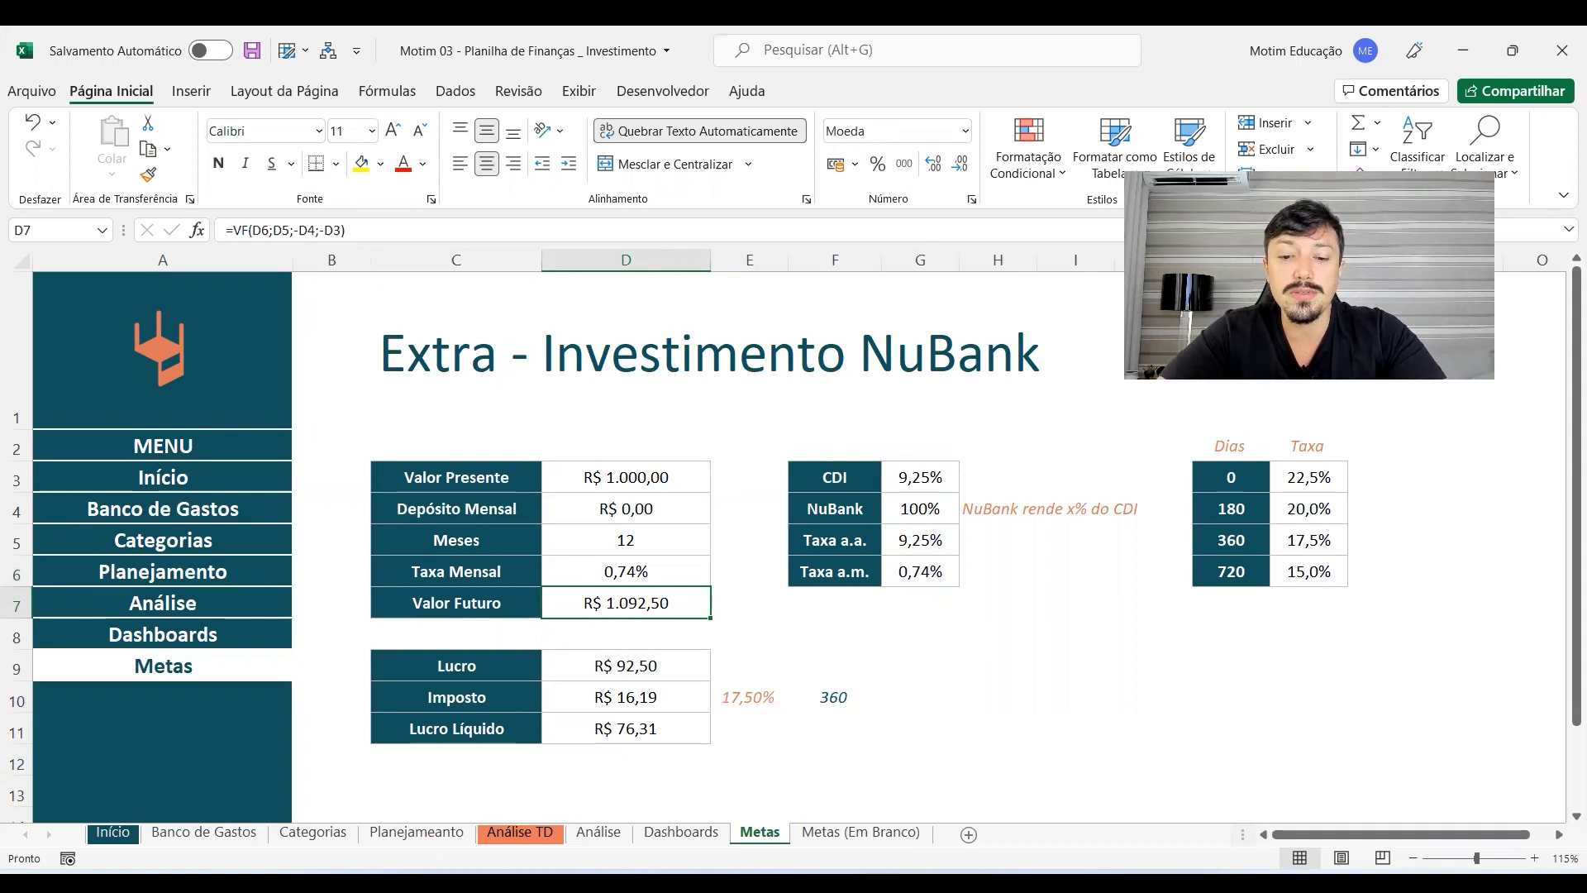
Step: Switch back to Chrome and highlight the answer giving today's CDI value
{"action": "key", "text": "alt+Tab"}
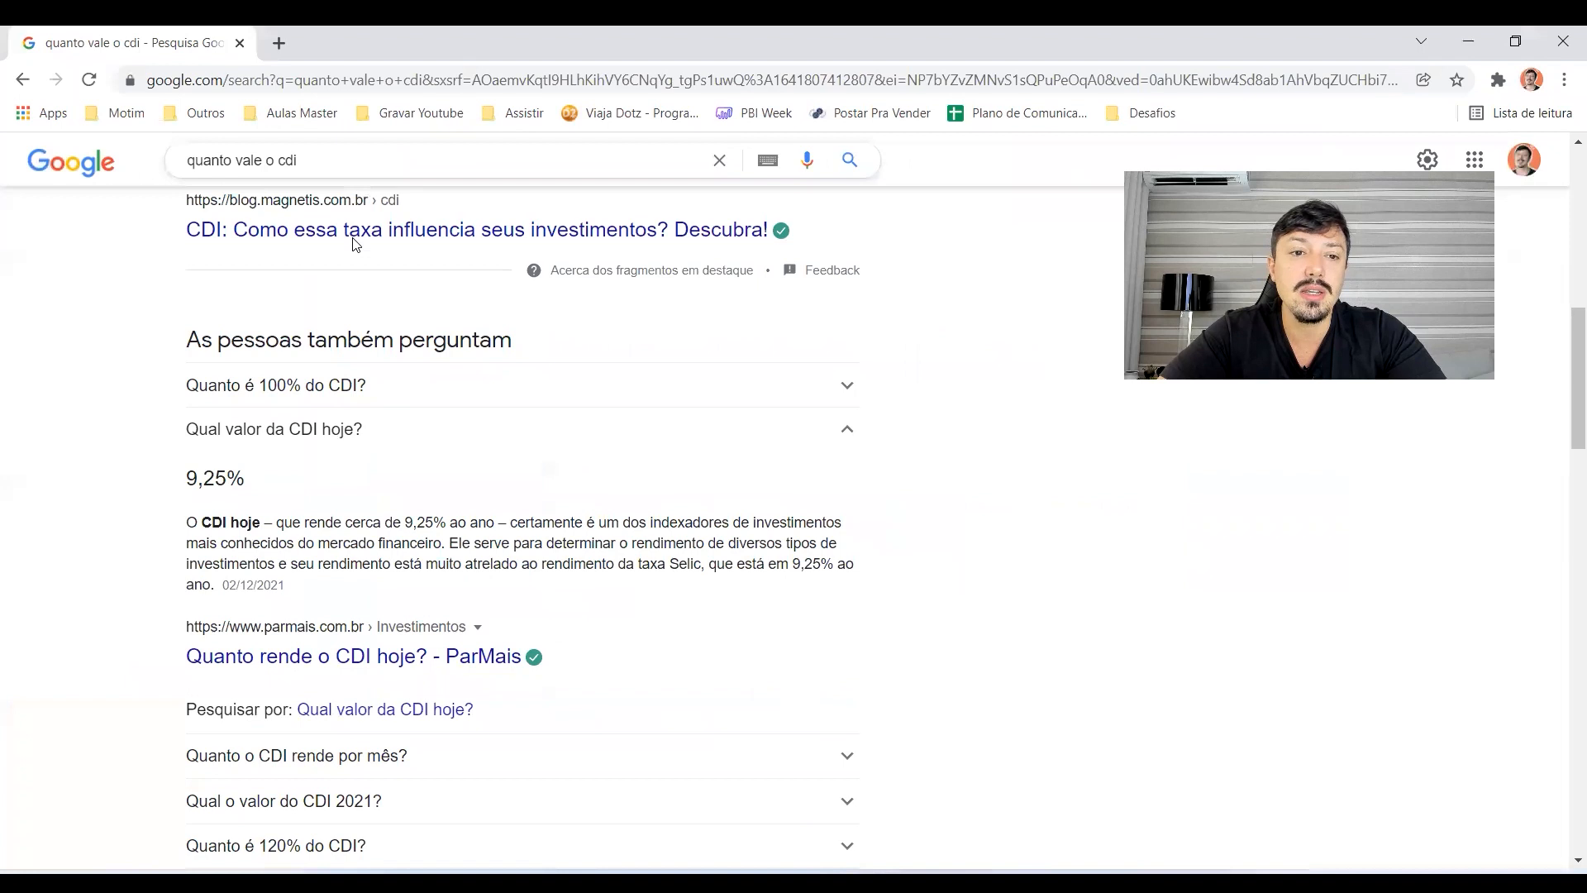
{"action": "scroll", "coordinate": [329, 364], "scroll_direction": "up", "scroll_amount": 1}
{"action": "scroll", "coordinate": [329, 363], "scroll_direction": "up", "scroll_amount": 1}
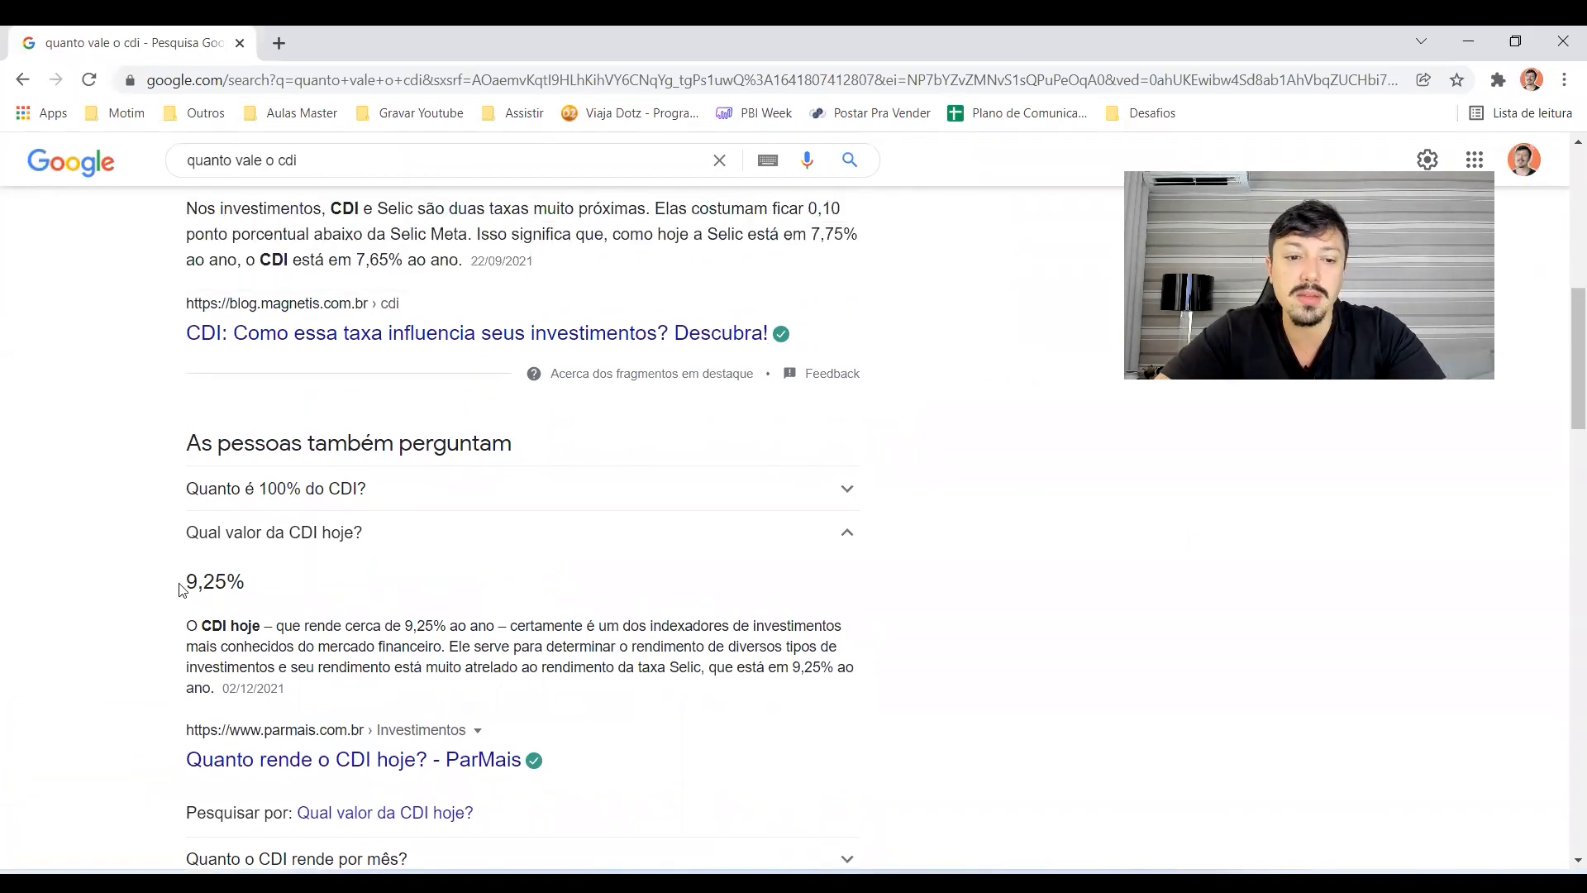
{"action": "left_click_drag", "start_coordinate": [162, 558], "coordinate": [164, 586]}
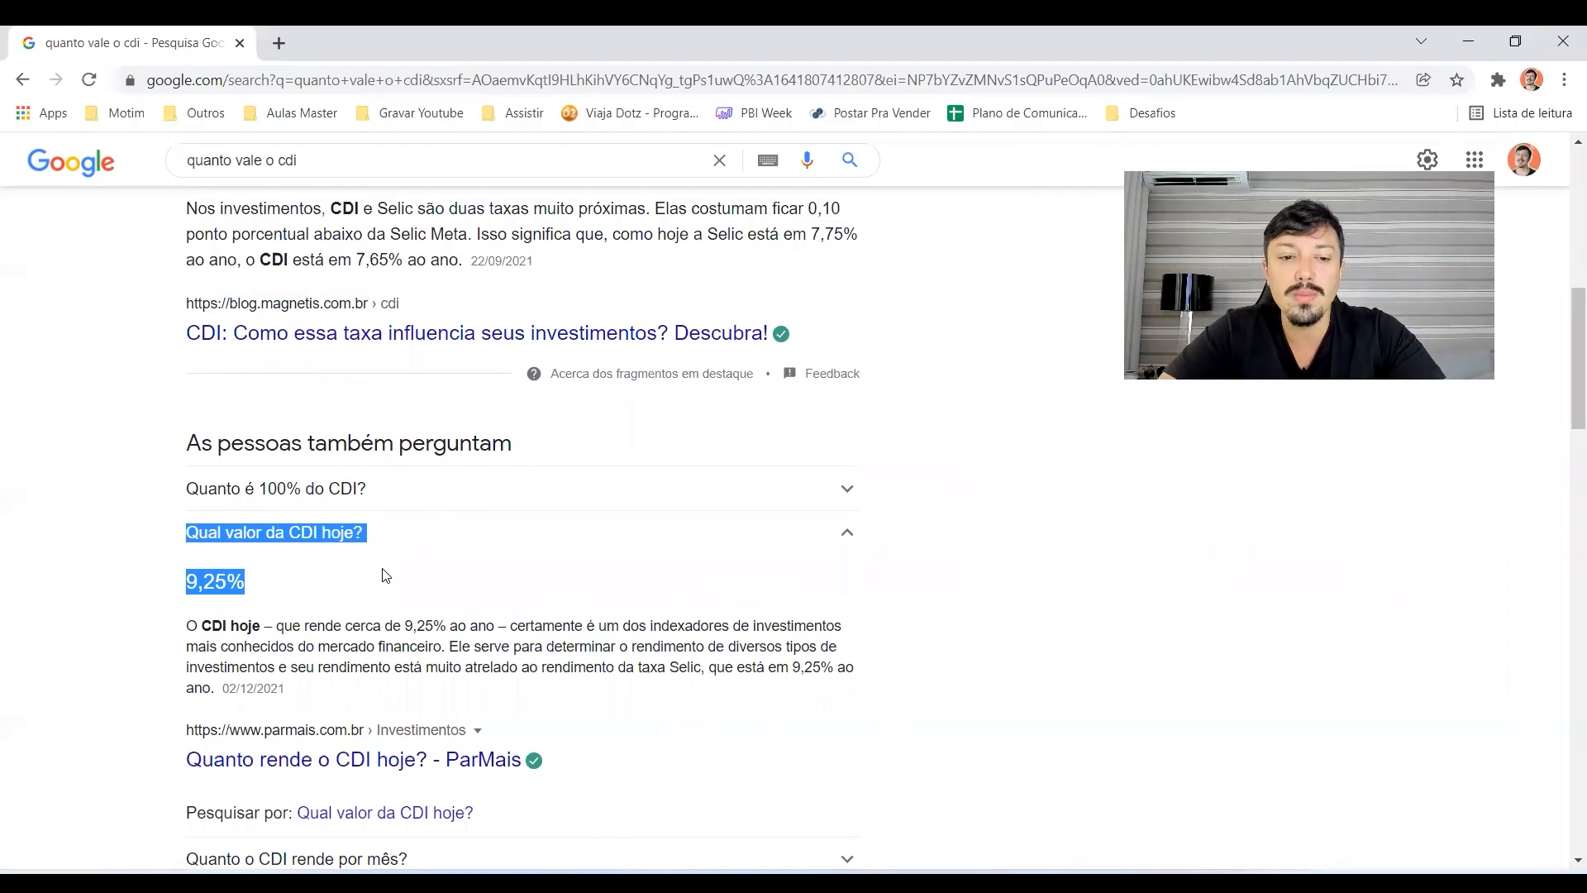
Step: Return to the previous search results and highlight the percentage of the CDI that the Nubank account yields
{"action": "scroll", "coordinate": [364, 582], "scroll_direction": "up", "scroll_amount": 4}
{"action": "scroll", "coordinate": [349, 593], "scroll_direction": "up", "scroll_amount": 4}
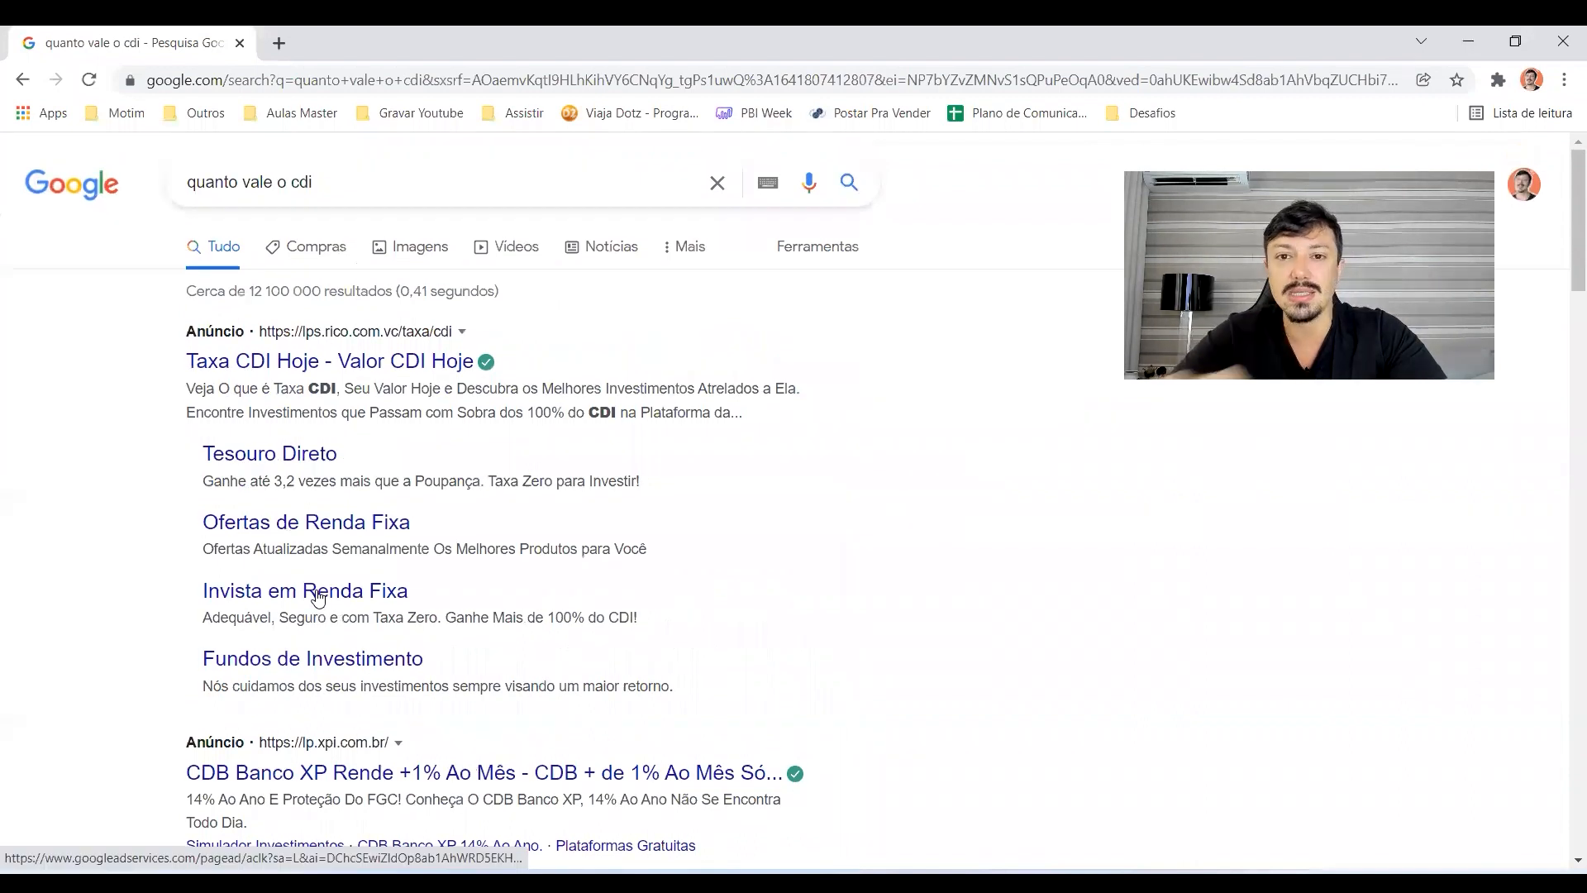
{"action": "left_click", "coordinate": [22, 80]}
{"action": "left_click_drag", "start_coordinate": [470, 333], "coordinate": [538, 326]}
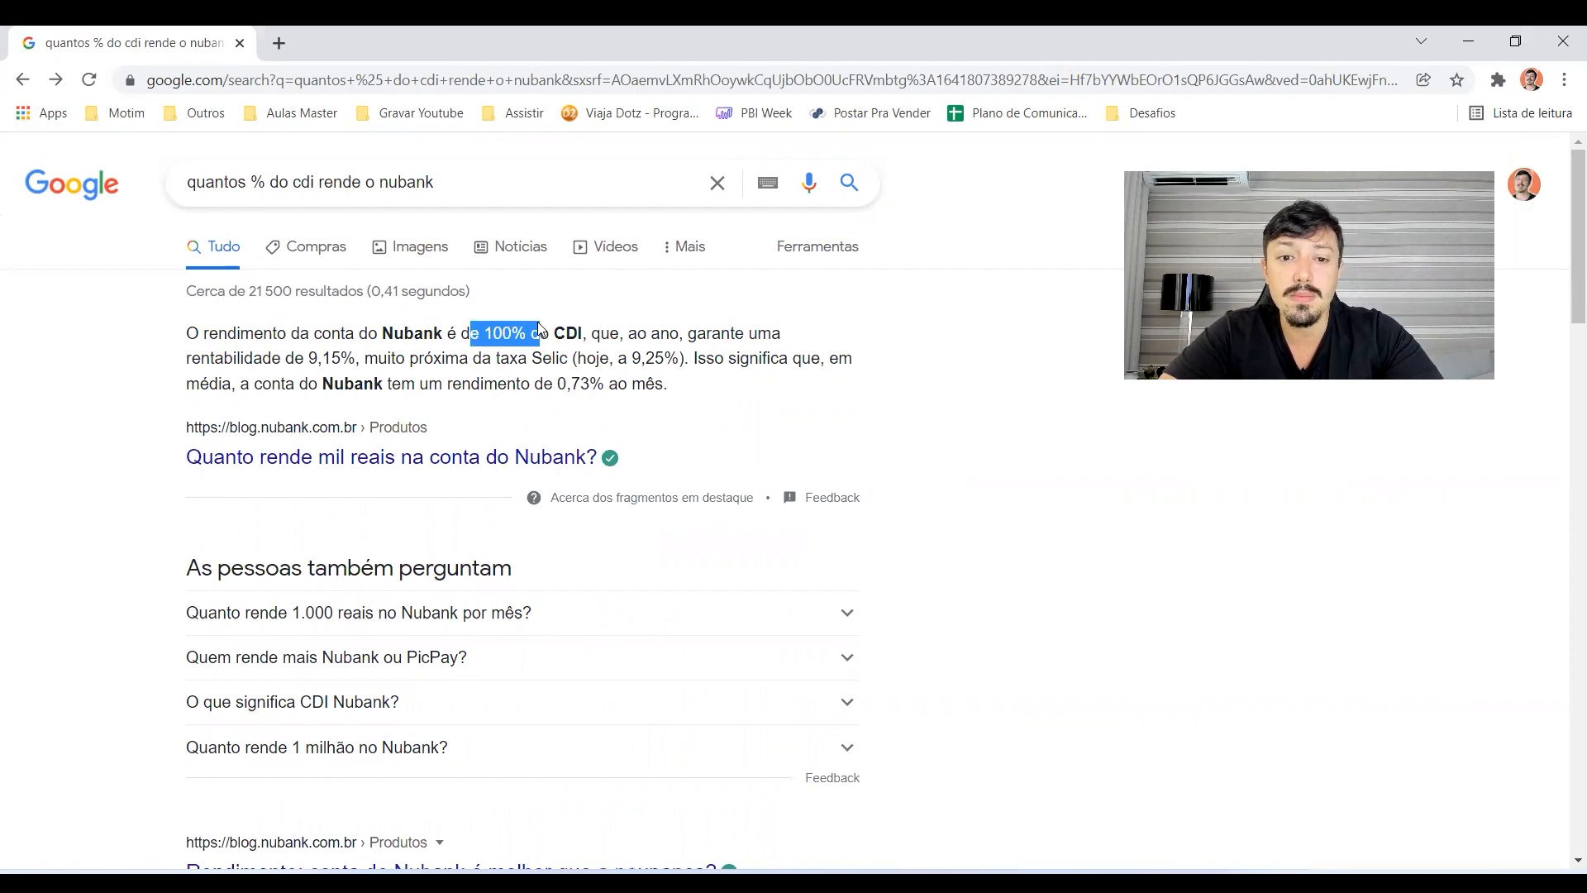
Step: Search Google for "tabela de imposto de renda cdb"
{"action": "left_click_drag", "start_coordinate": [434, 182], "coordinate": [250, 182]}
{"action": "key", "text": "ctrl+a"}
{"action": "type", "text": "tabela de imposto de renda cdb"}
{"action": "key", "text": "Return"}
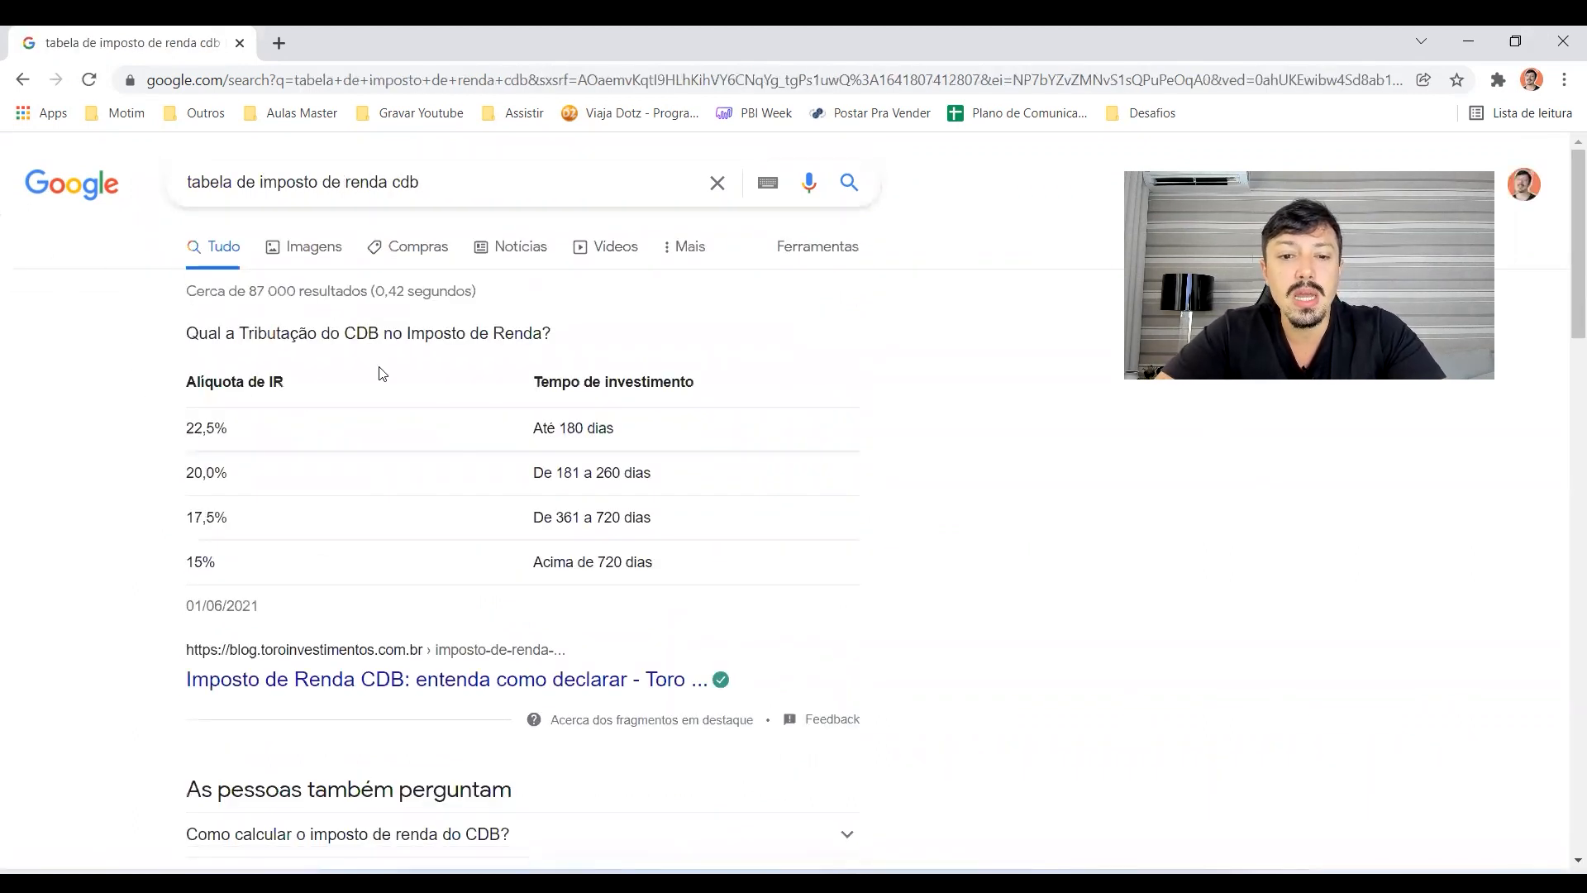
Step: Highlight the CDB tax brackets for up to 180 days and 181 to 260 days in the search result table
{"action": "left_click_drag", "start_coordinate": [532, 429], "coordinate": [630, 428]}
{"action": "left_click_drag", "start_coordinate": [257, 439], "coordinate": [178, 430]}
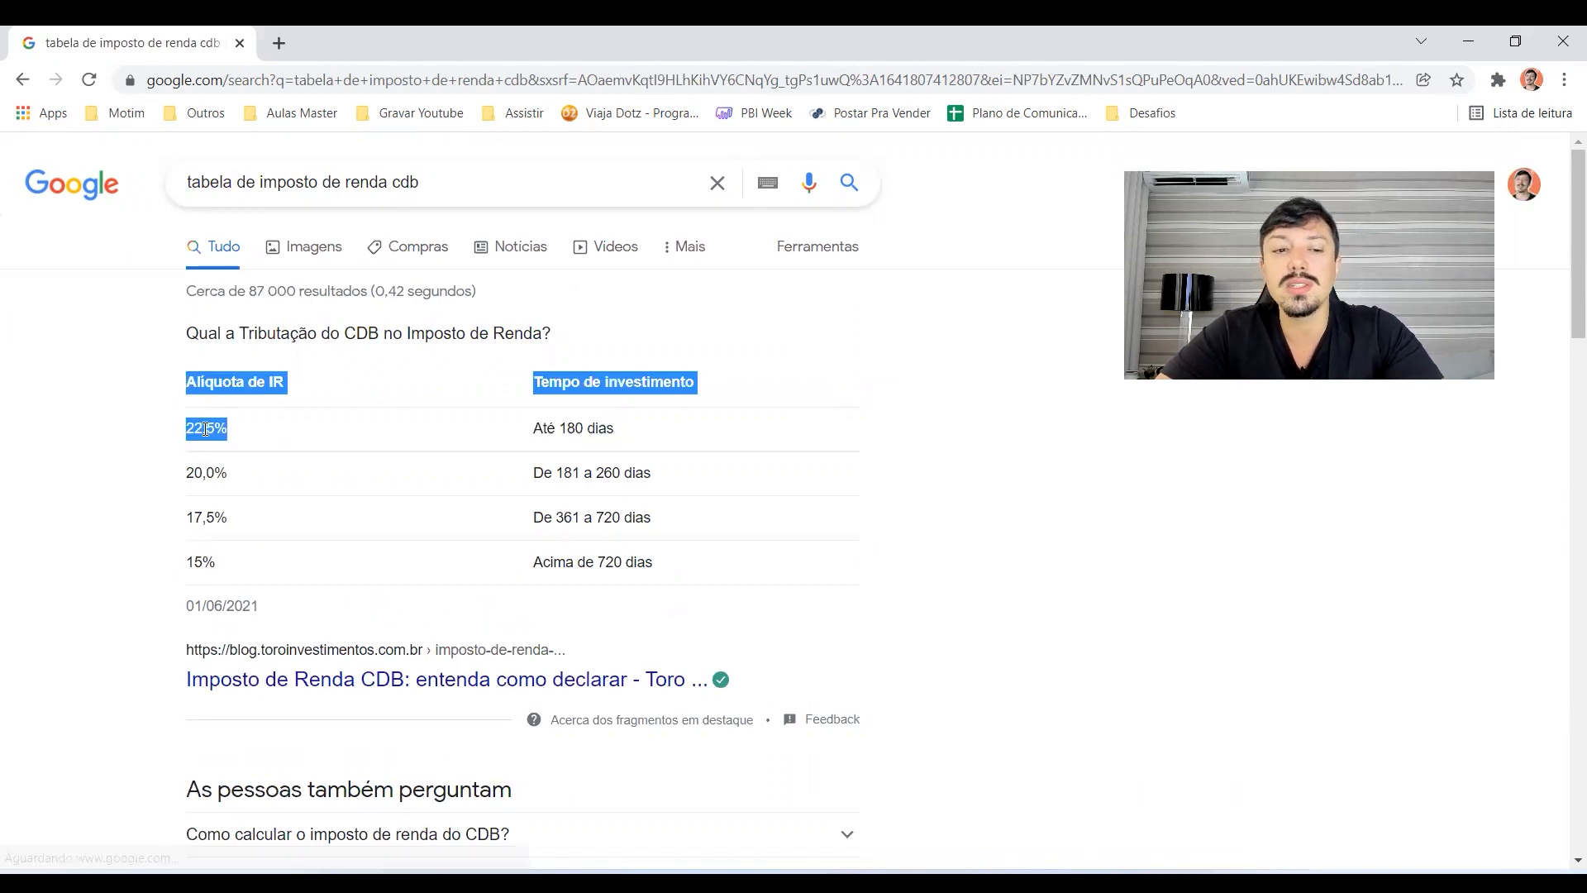
{"action": "left_click", "coordinate": [214, 432]}
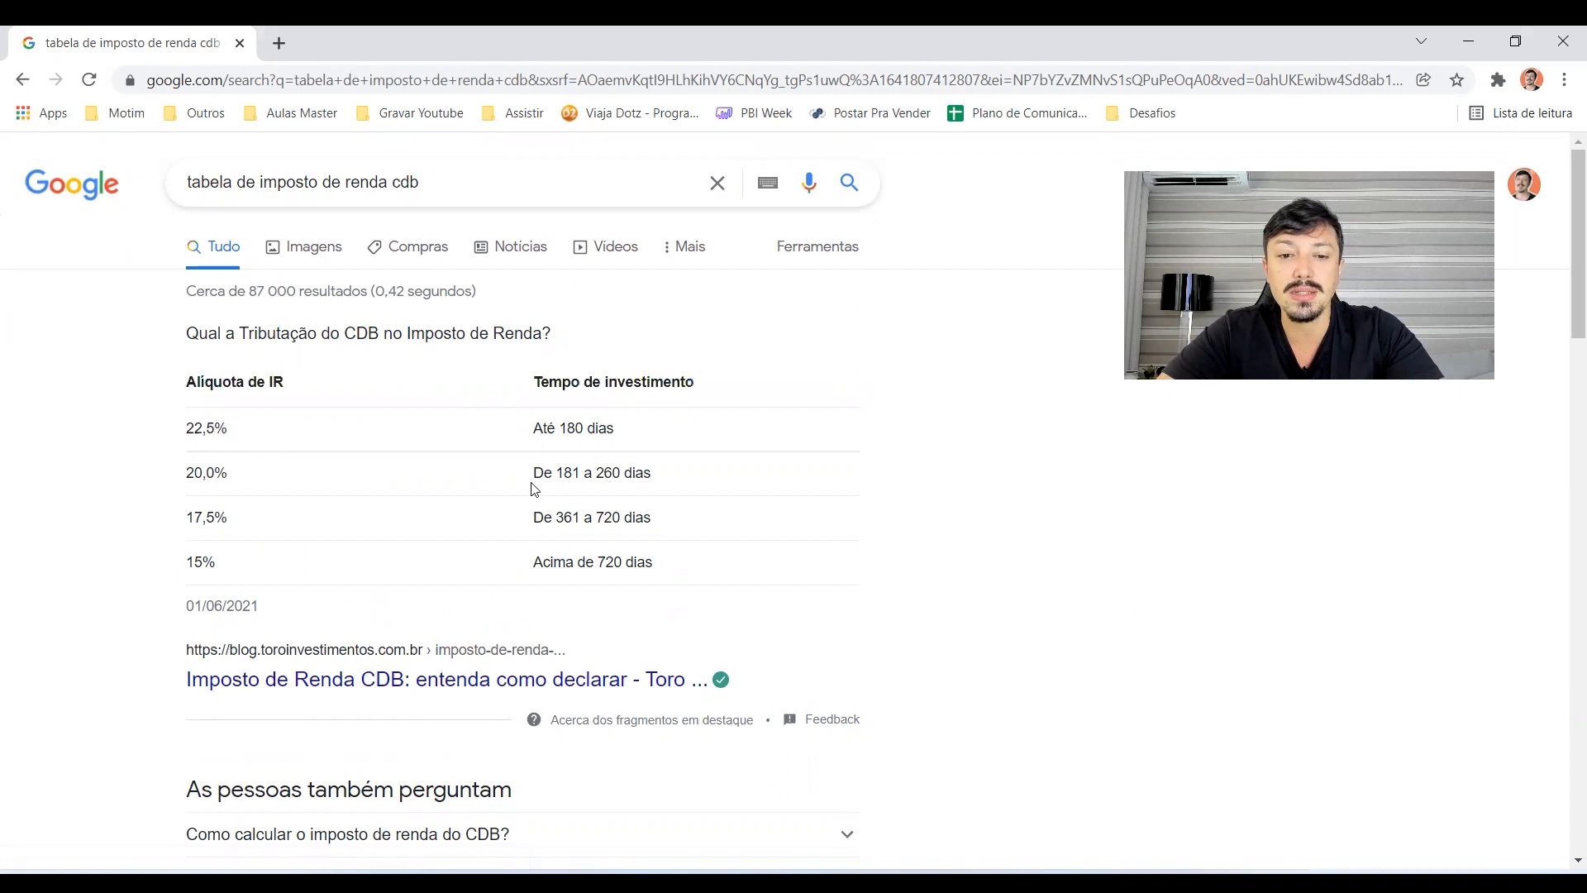
{"action": "left_click_drag", "start_coordinate": [543, 472], "coordinate": [652, 470]}
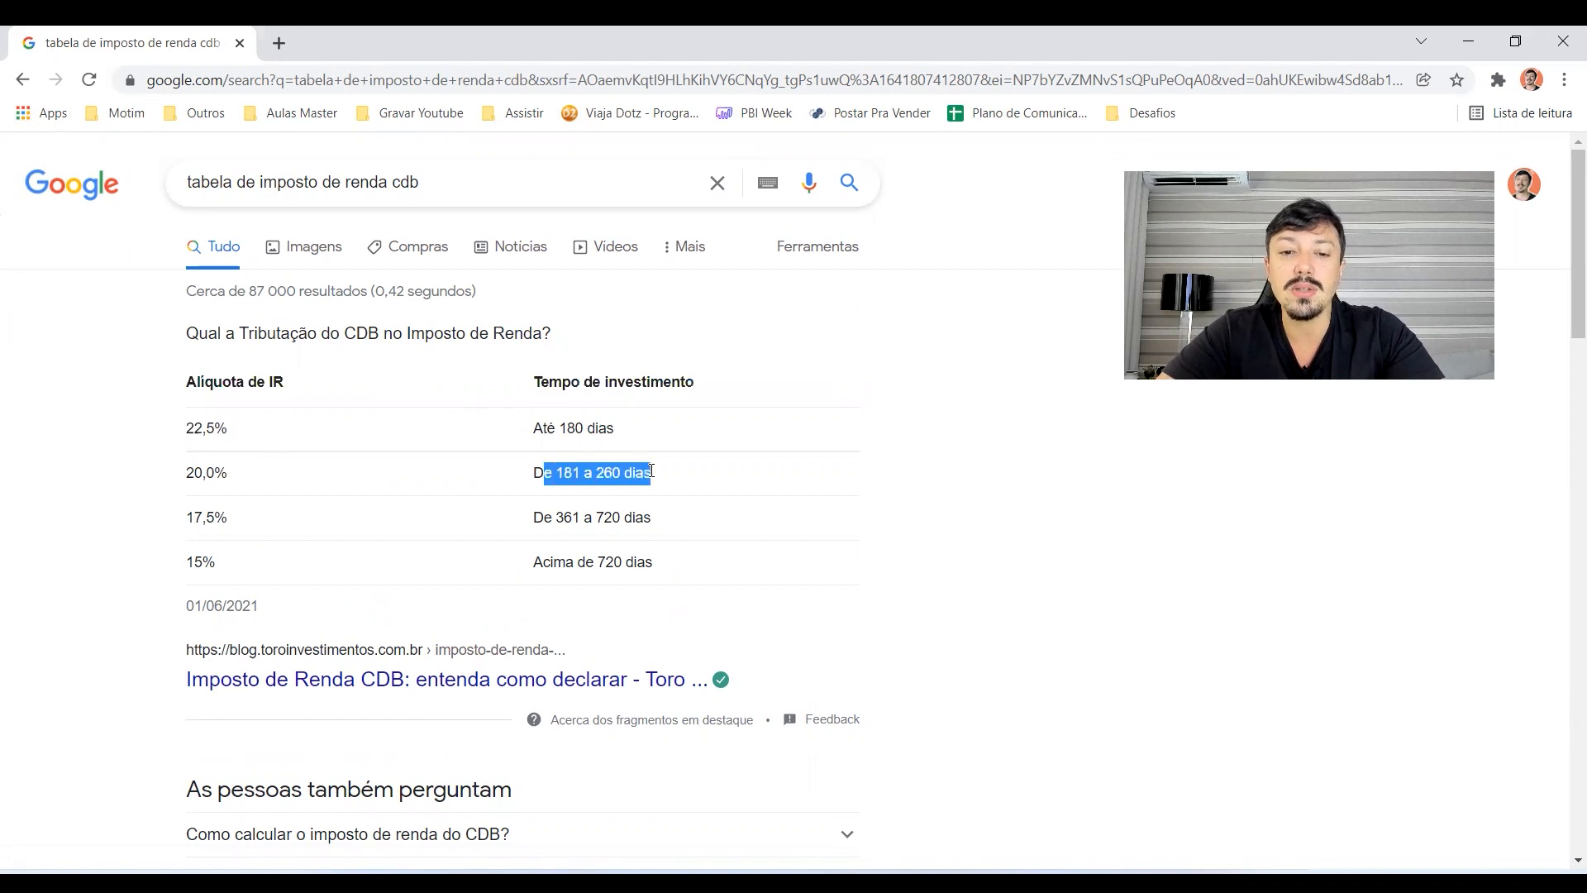
{"action": "left_click", "coordinate": [610, 488]}
{"action": "left_click_drag", "start_coordinate": [613, 473], "coordinate": [594, 475]}
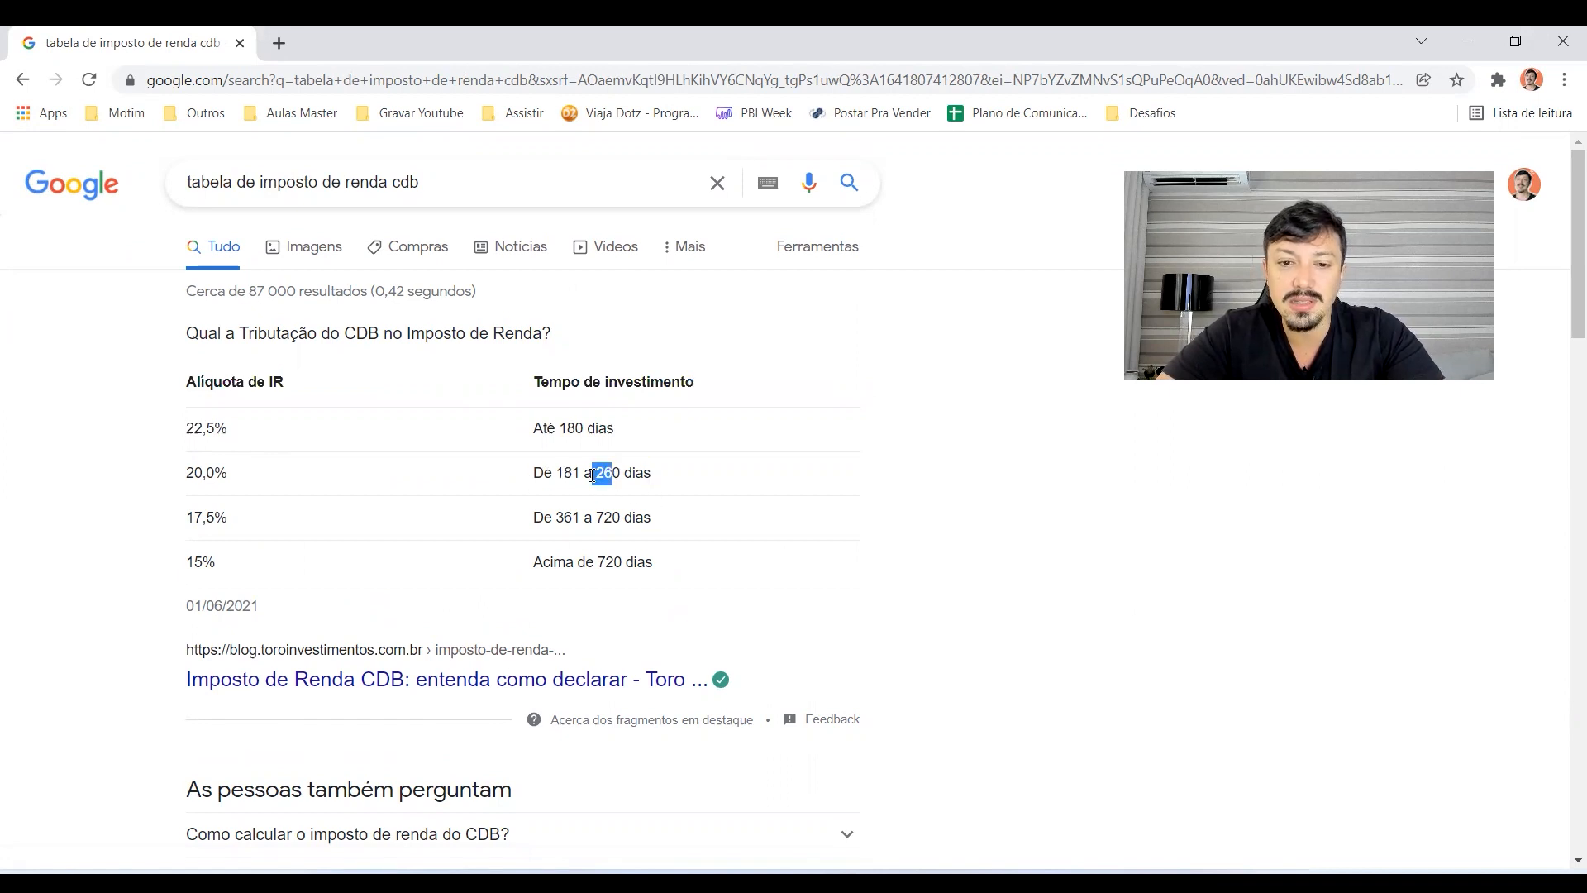
Step: Enlarge the results page and highlight the 17,5% and 15% income tax brackets in the CDB table
{"action": "key", "text": "ctrl+plus"}
{"action": "key", "text": "ctrl+plus"}
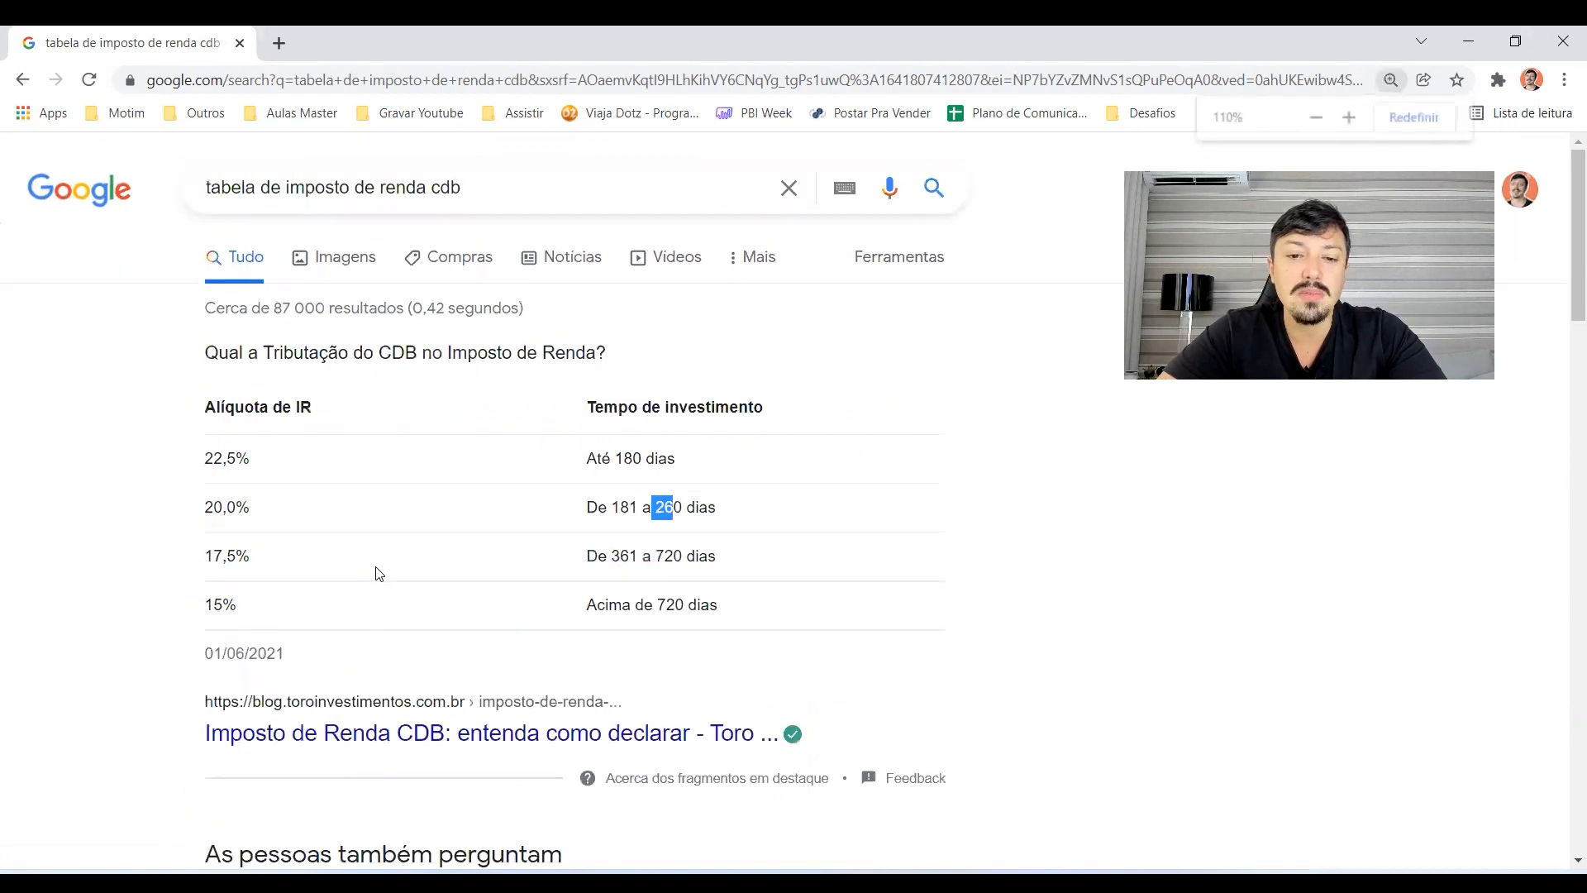
{"action": "left_click", "coordinate": [146, 616]}
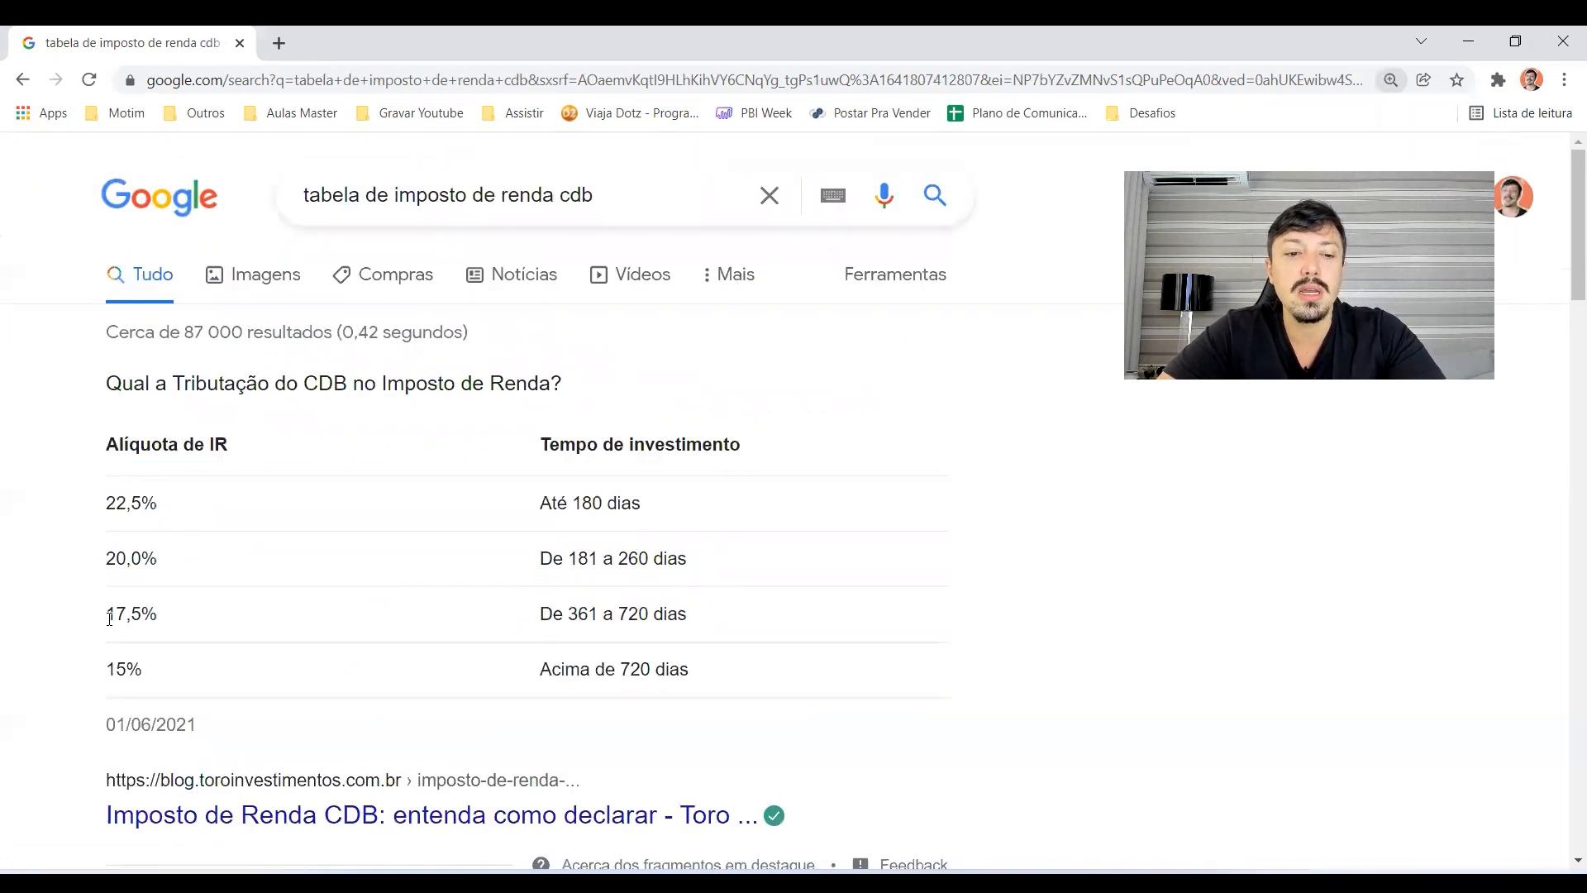
{"action": "left_click_drag", "start_coordinate": [539, 612], "coordinate": [690, 621]}
{"action": "left_click_drag", "start_coordinate": [168, 618], "coordinate": [175, 671]}
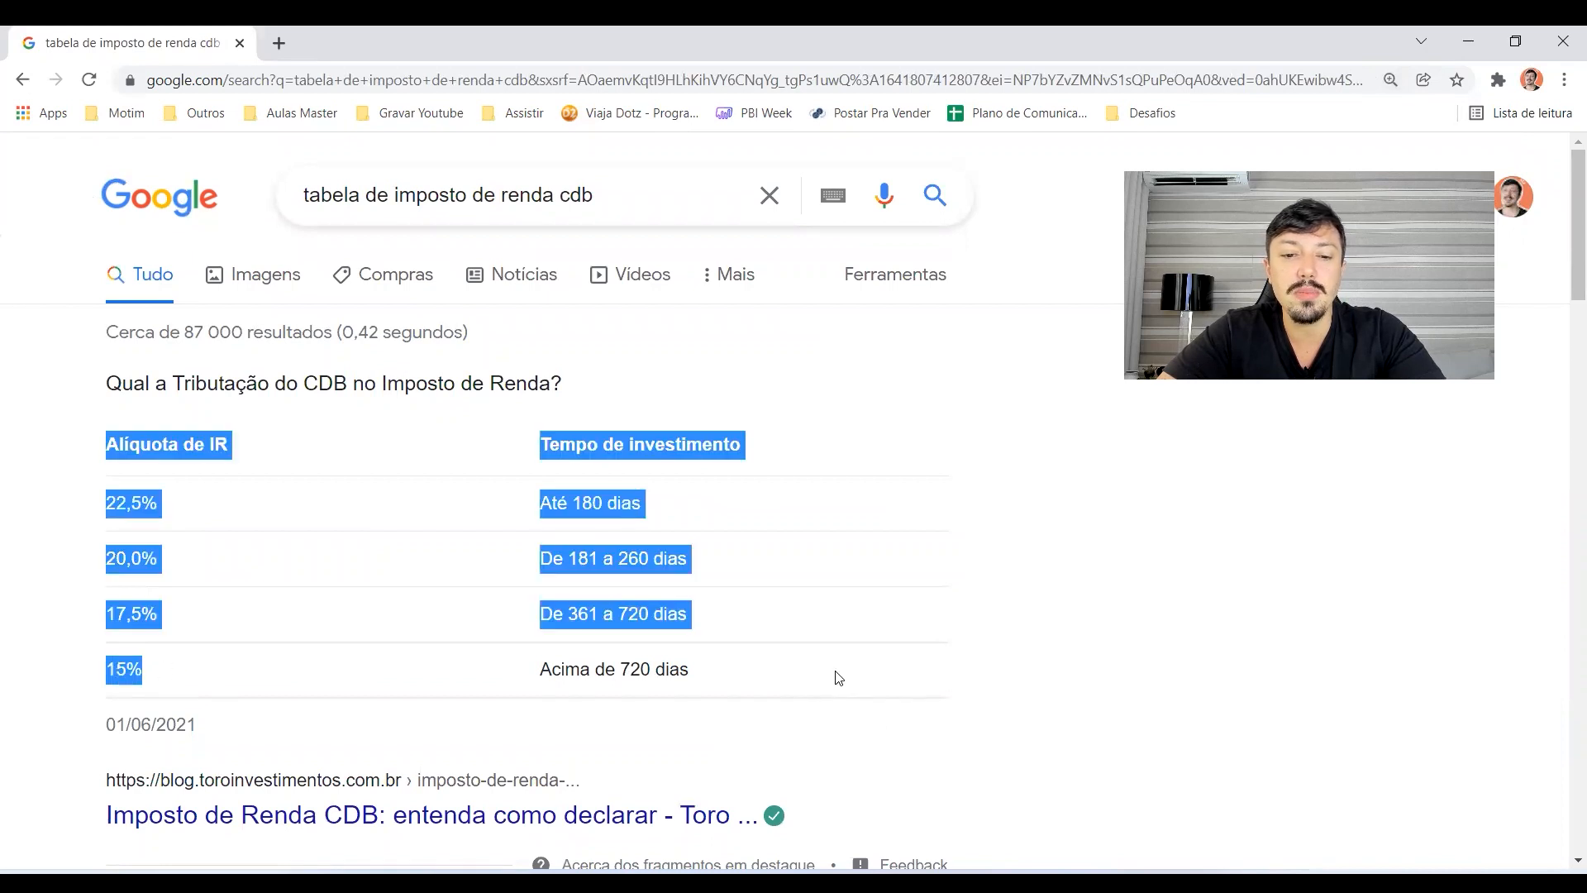
{"action": "left_click", "coordinate": [201, 659]}
{"action": "scroll", "coordinate": [217, 657], "scroll_direction": "down", "scroll_amount": 2}
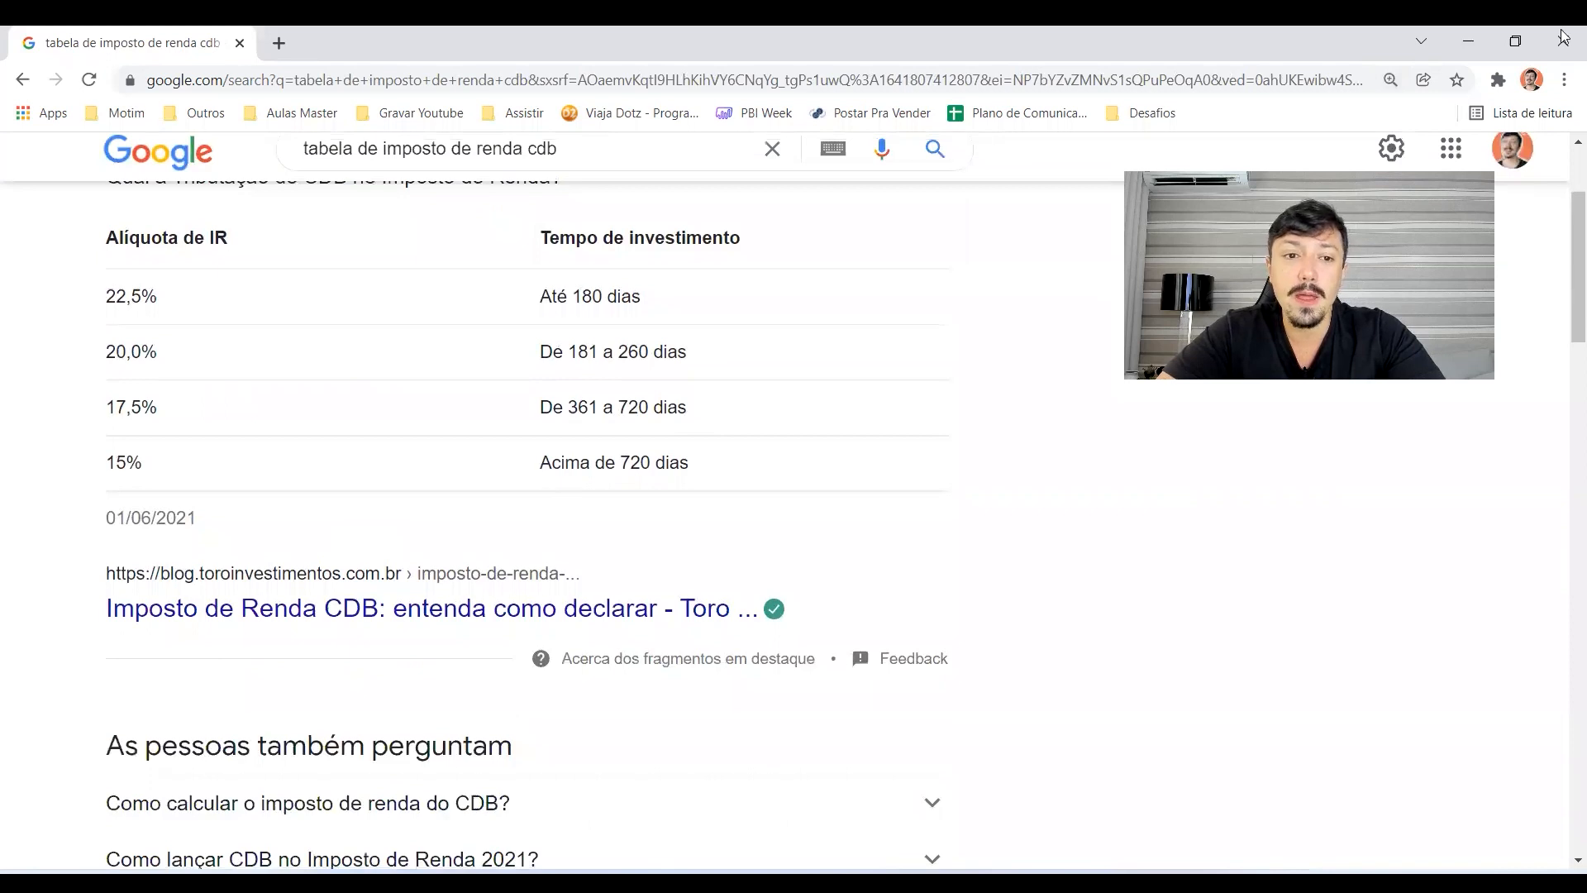
{"action": "scroll", "coordinate": [245, 274], "scroll_direction": "up", "scroll_amount": 2}
Step: Switch to Excel, set Meses to 24 on the Metas sheet and inspect the tax rate lookup beside Imposto
{"action": "left_click", "coordinate": [243, 280]}
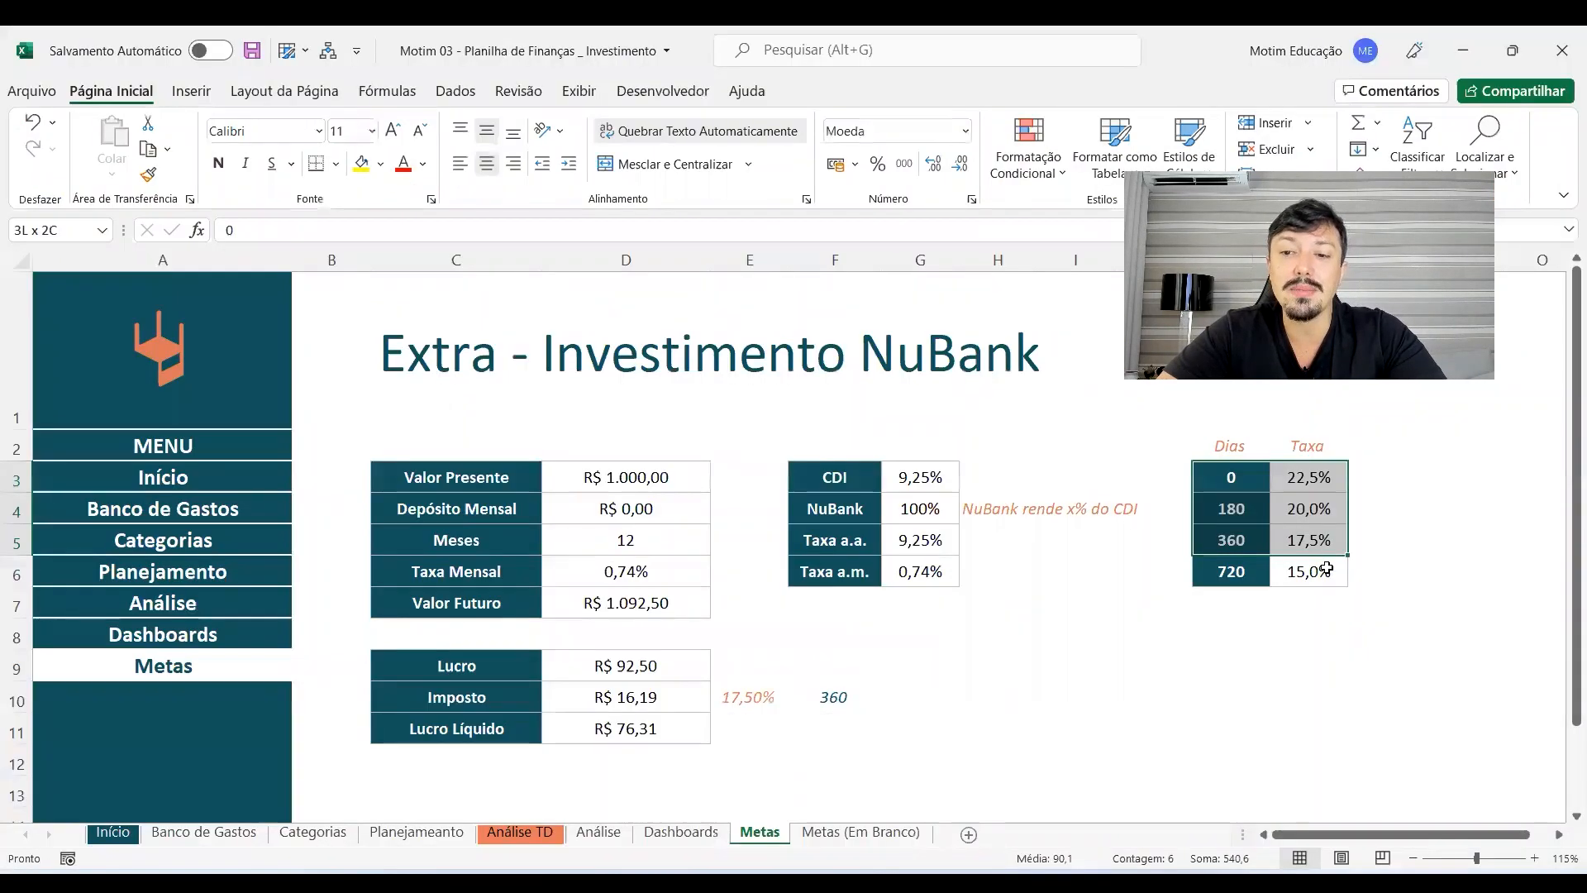
{"action": "left_click_drag", "start_coordinate": [1231, 477], "coordinate": [1314, 571]}
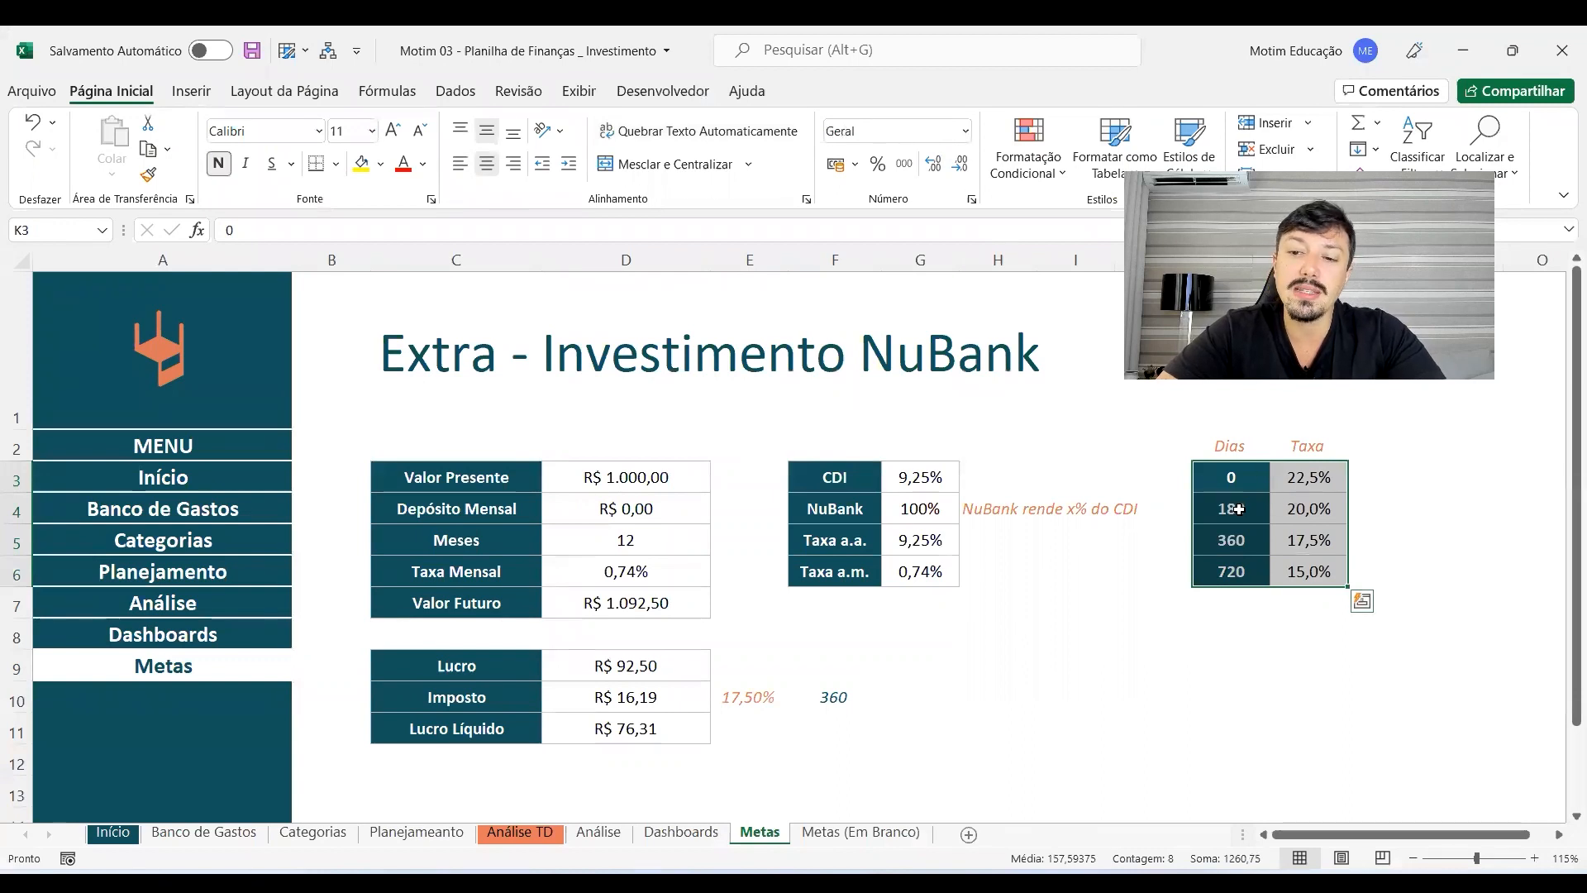
{"action": "left_click", "coordinate": [630, 533]}
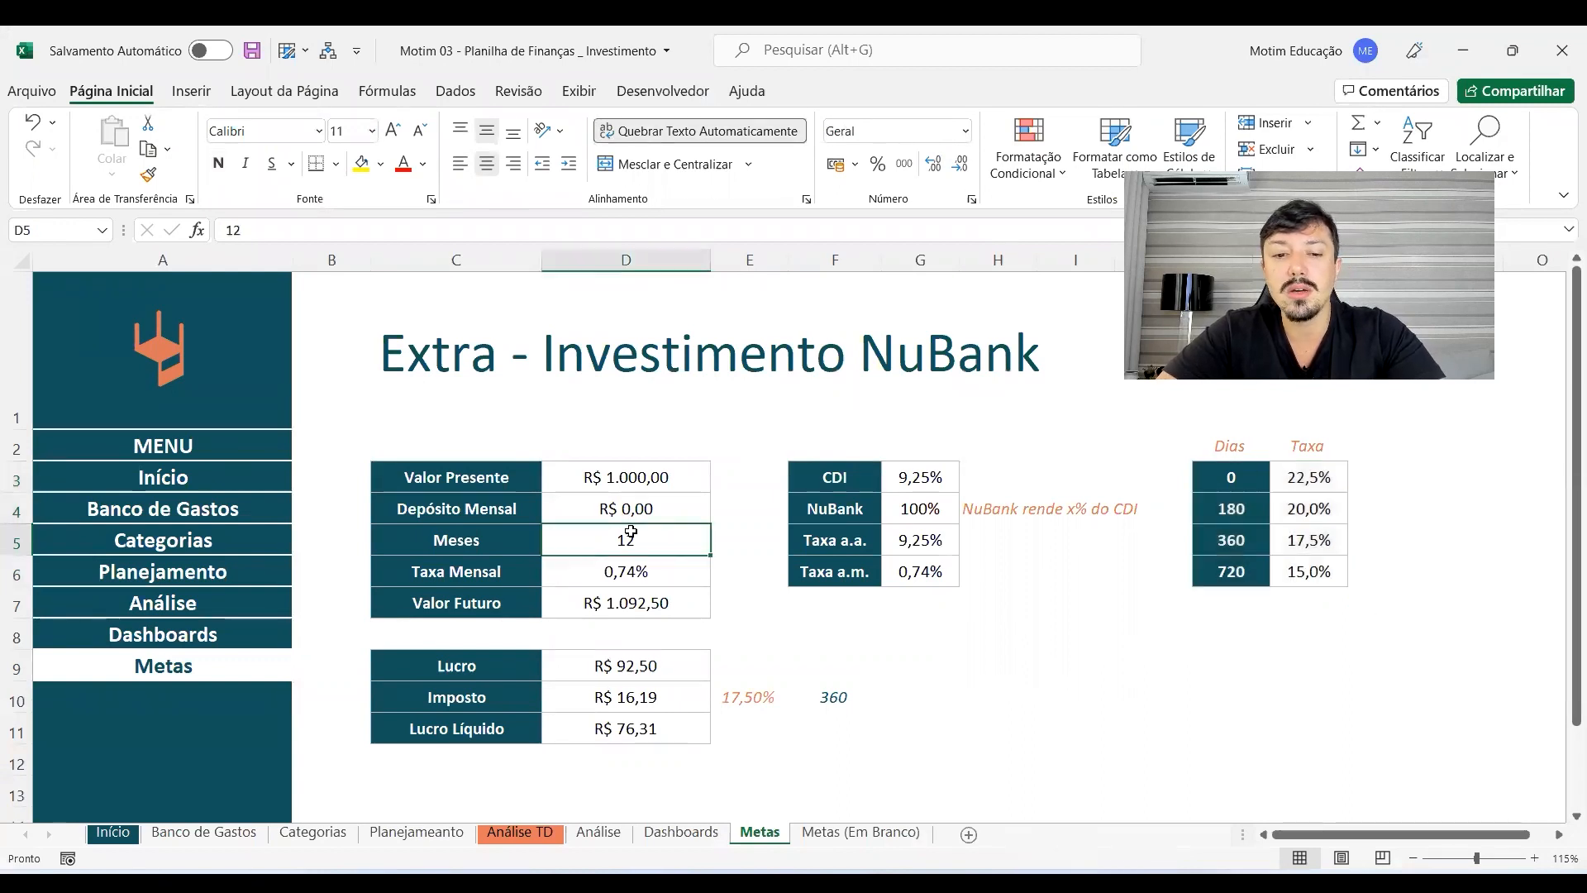
{"action": "type", "text": "2"}
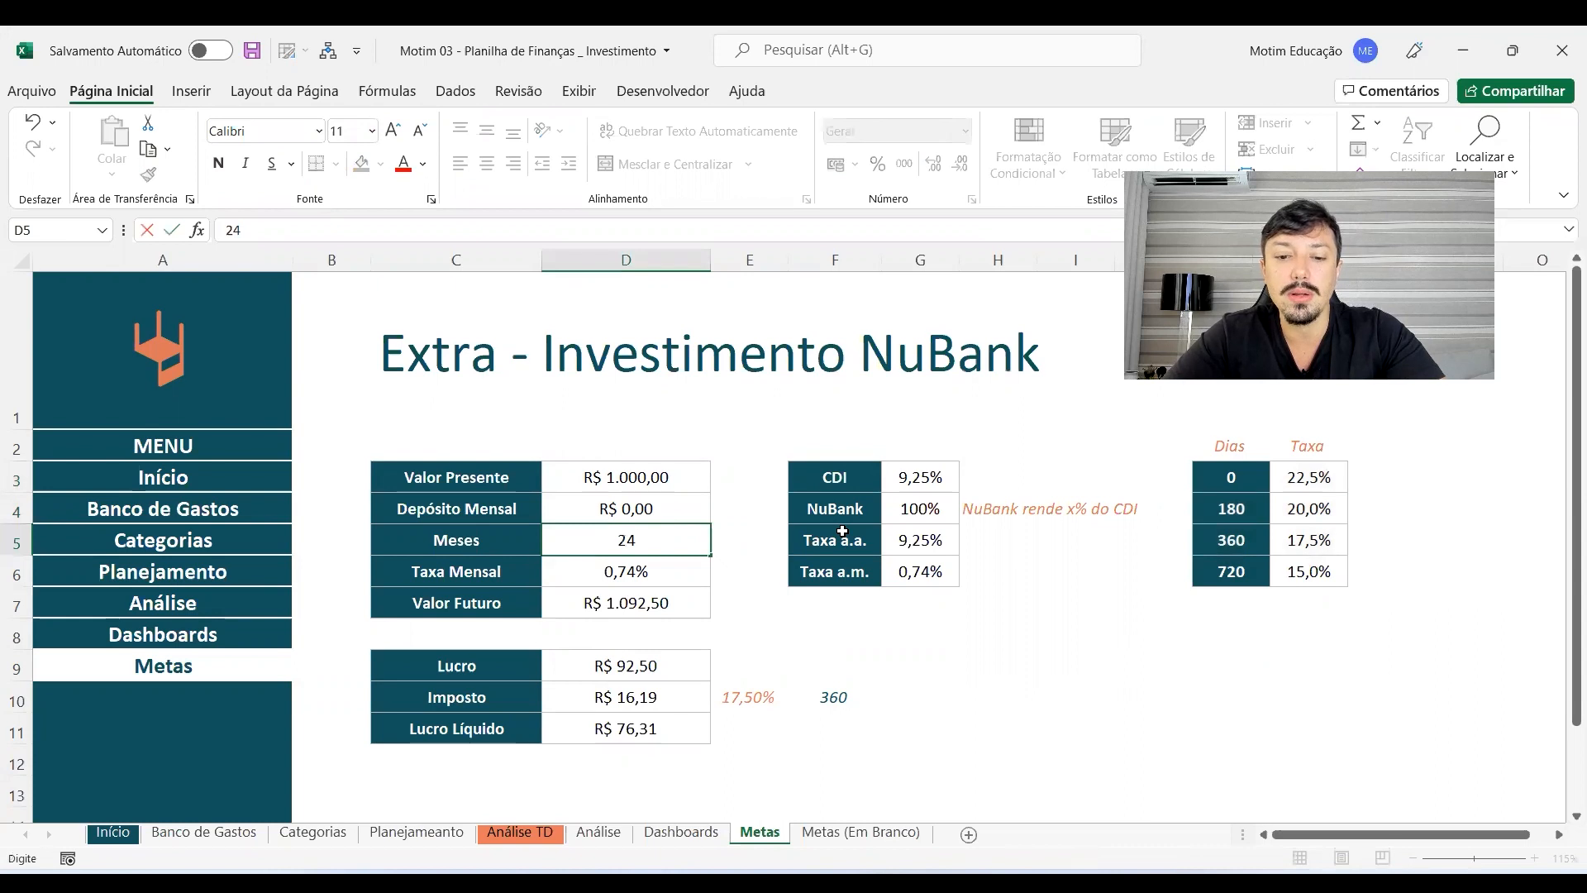
{"action": "key", "text": "Return"}
{"action": "left_click", "coordinate": [750, 697]}
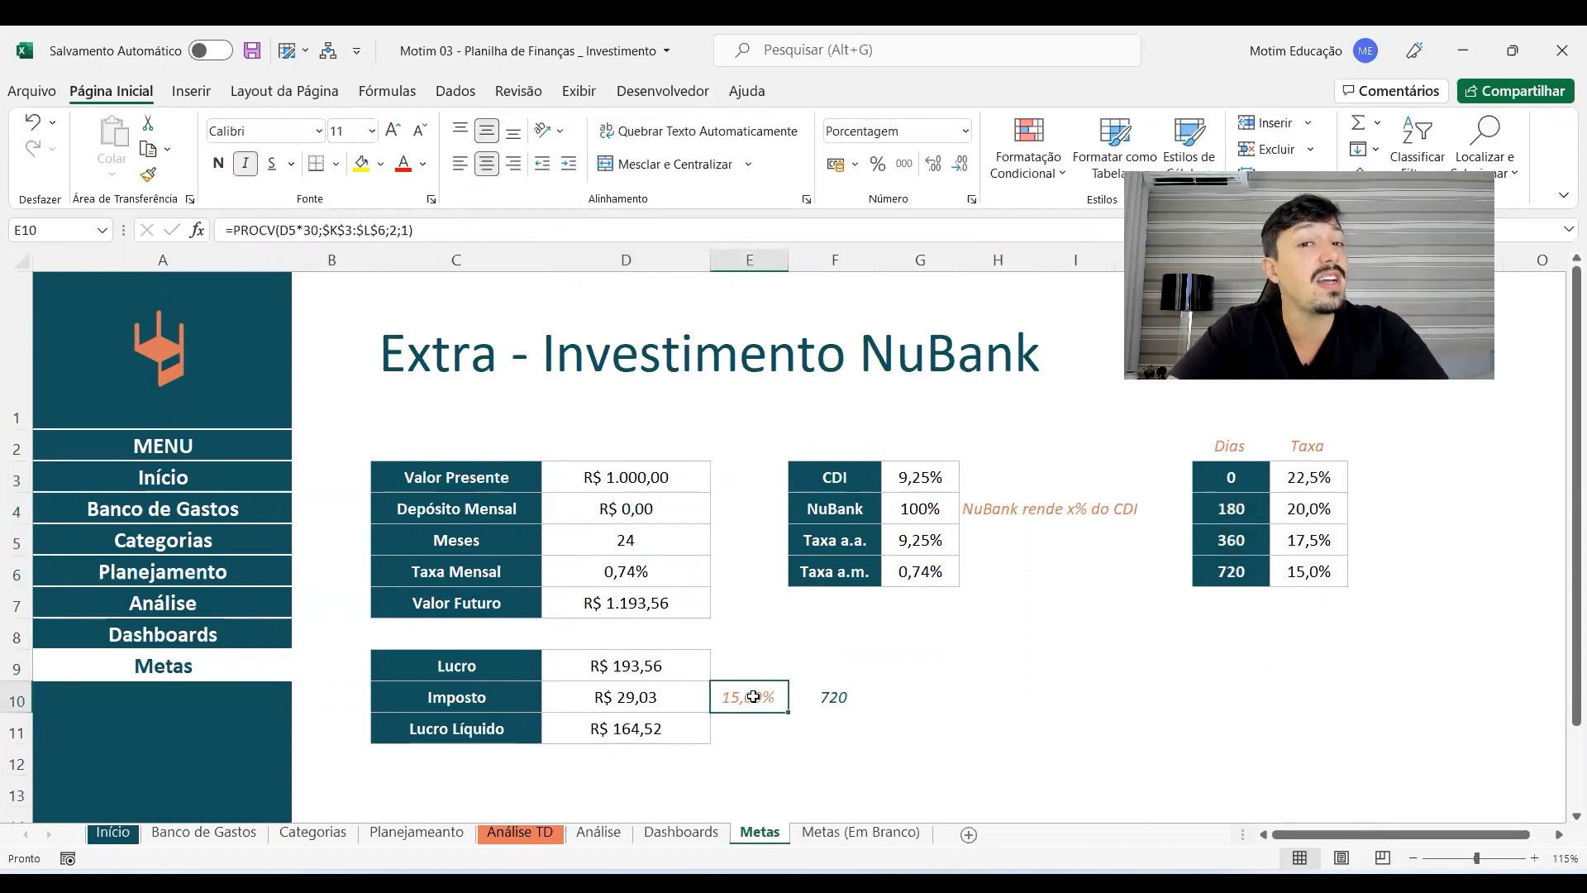
Step: Open the Metas (Em Branco) sheet and enter 9,25% as the CDI rate in G3
{"action": "left_click", "coordinate": [858, 836]}
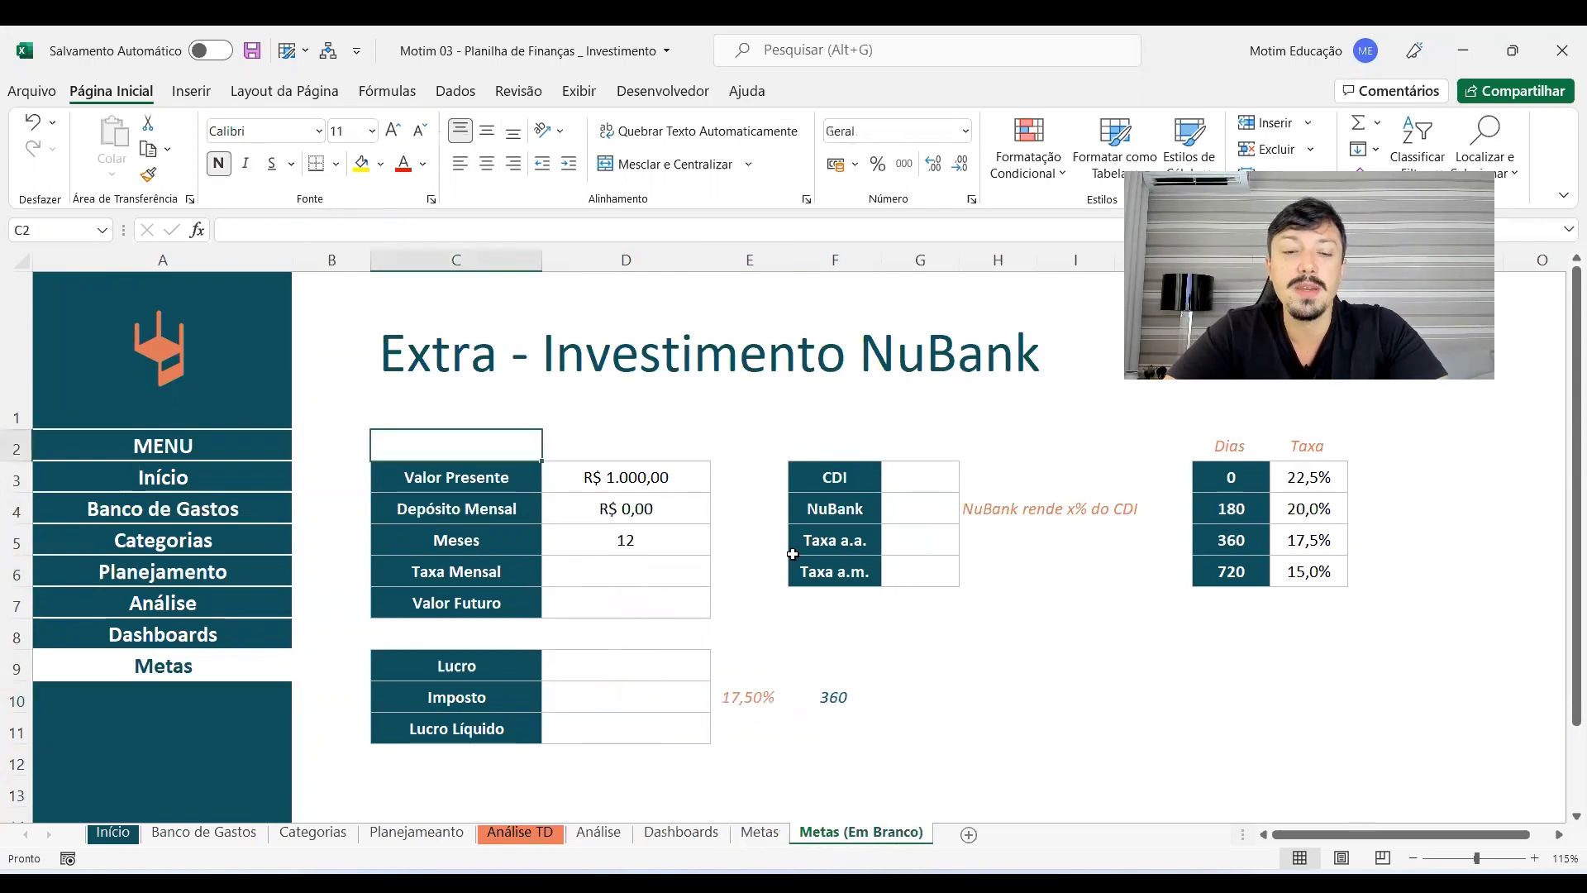
{"action": "left_click", "coordinate": [657, 479]}
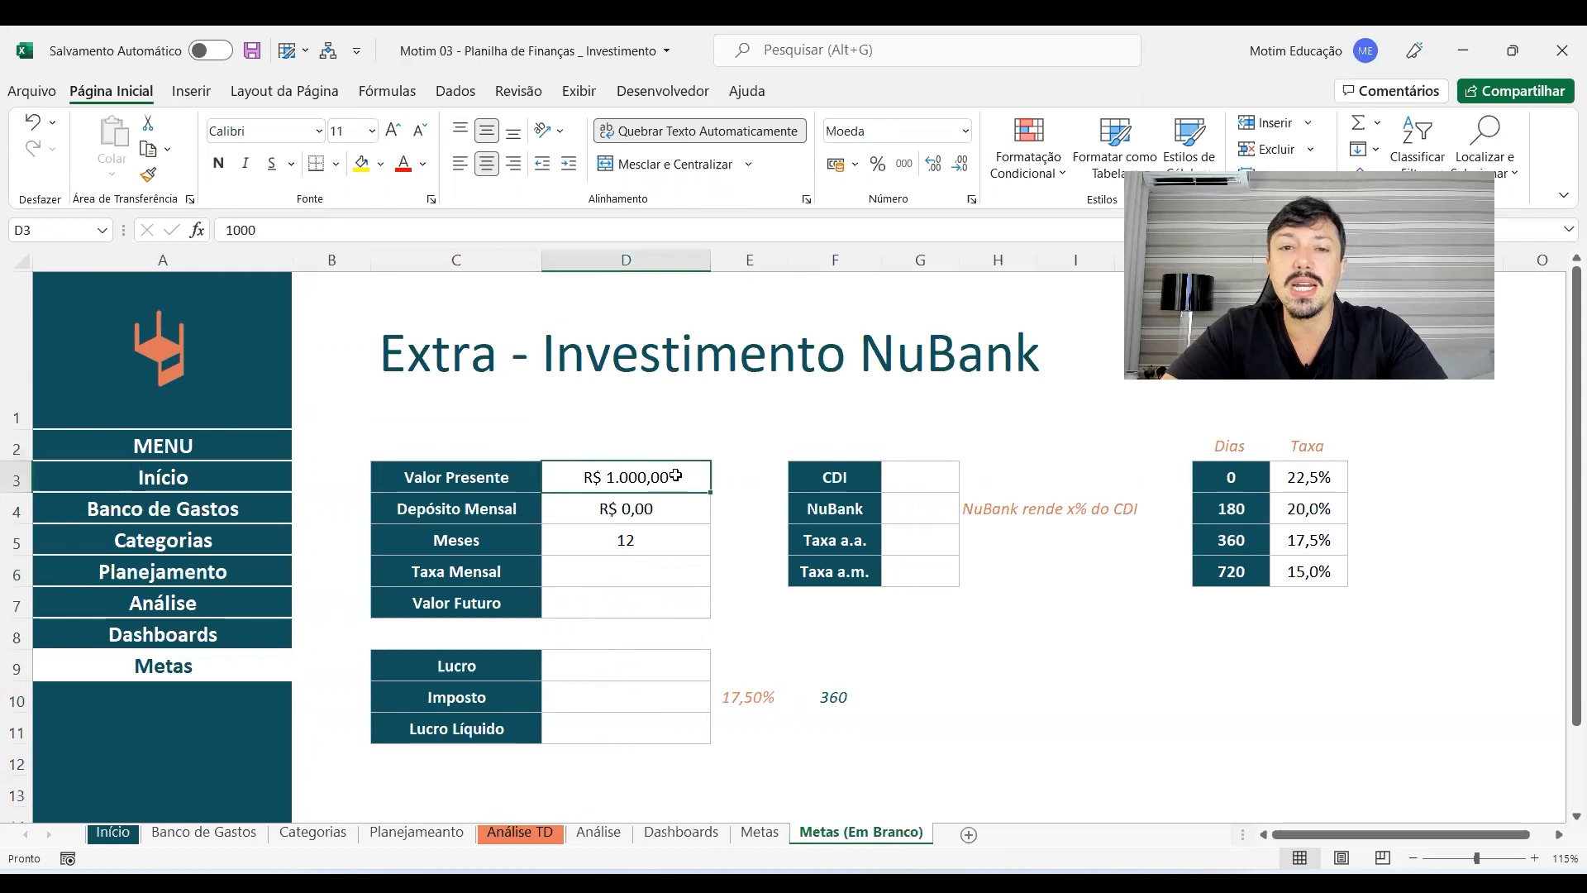
{"action": "left_click", "coordinate": [643, 541]}
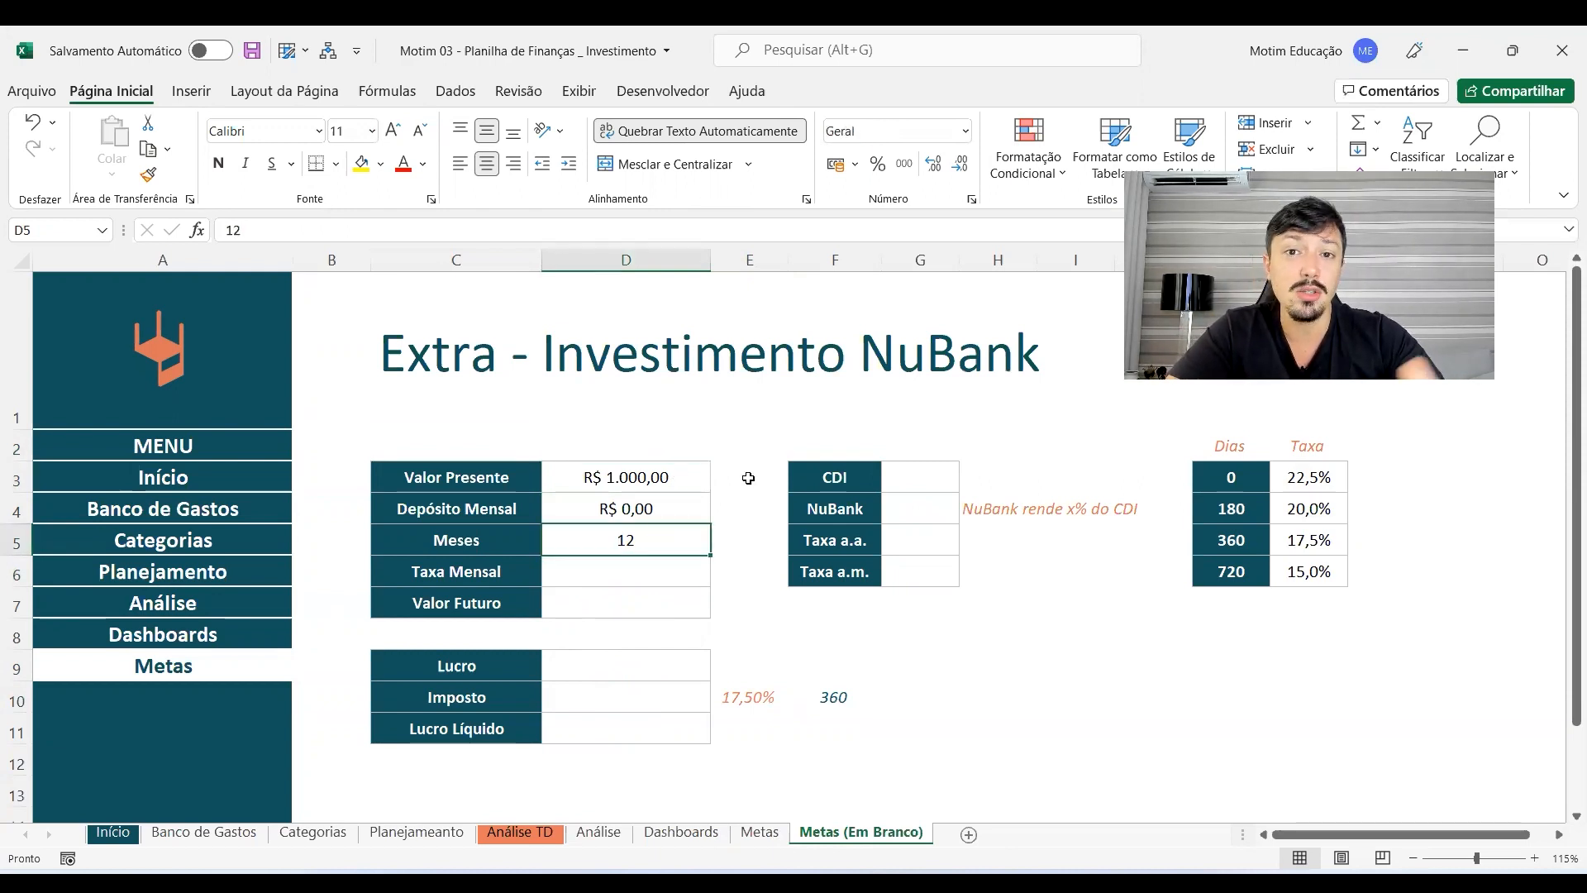
{"action": "left_click", "coordinate": [949, 476]}
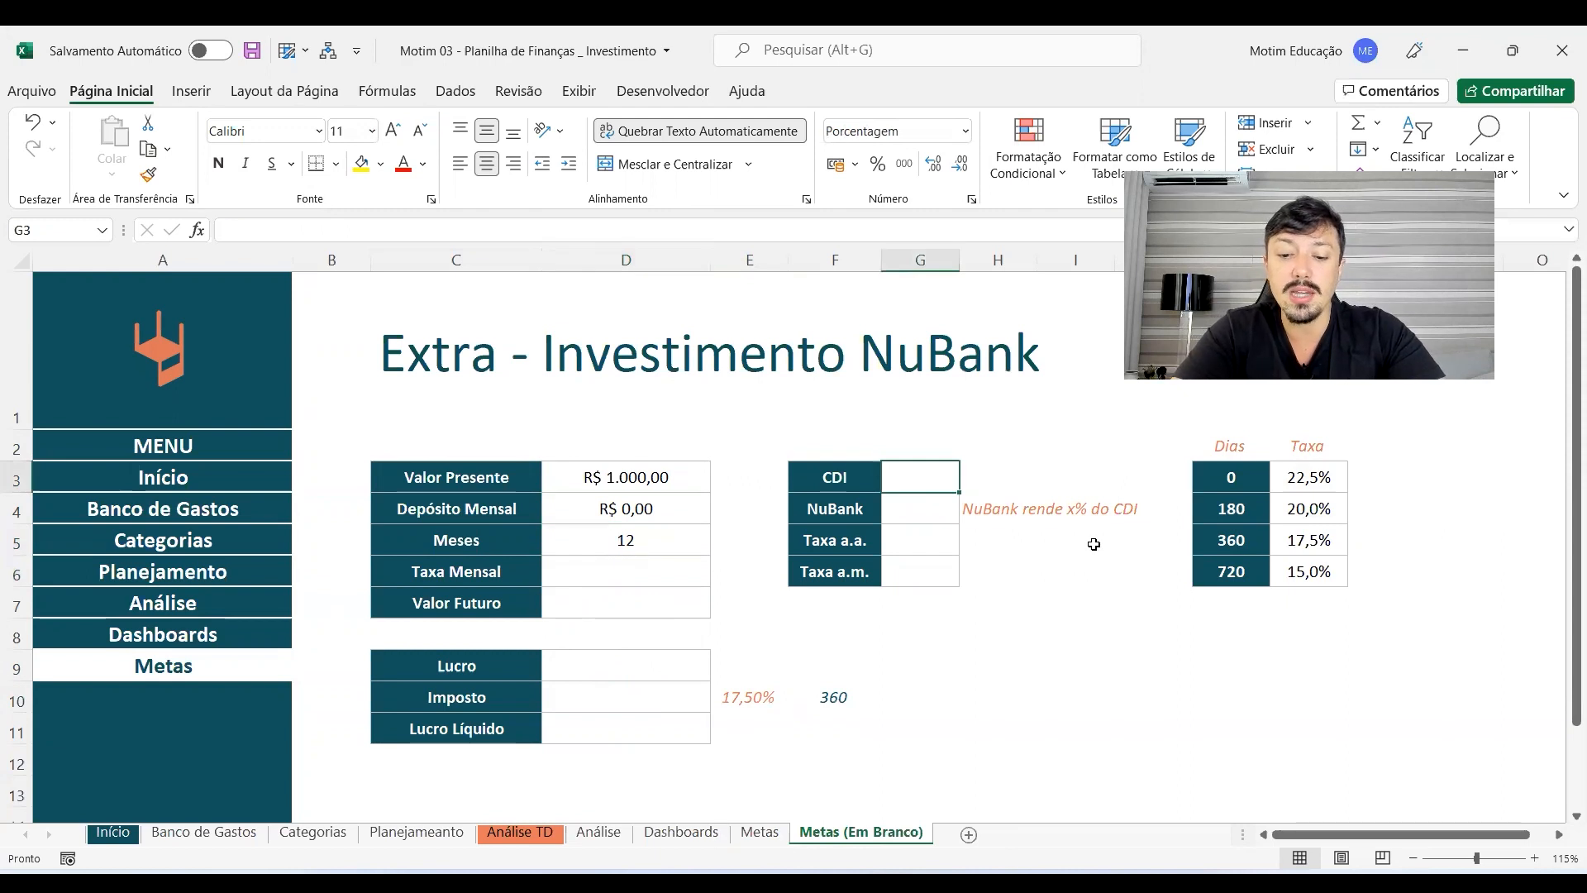
{"action": "type", "text": "9,25"}
{"action": "key", "text": "Return"}
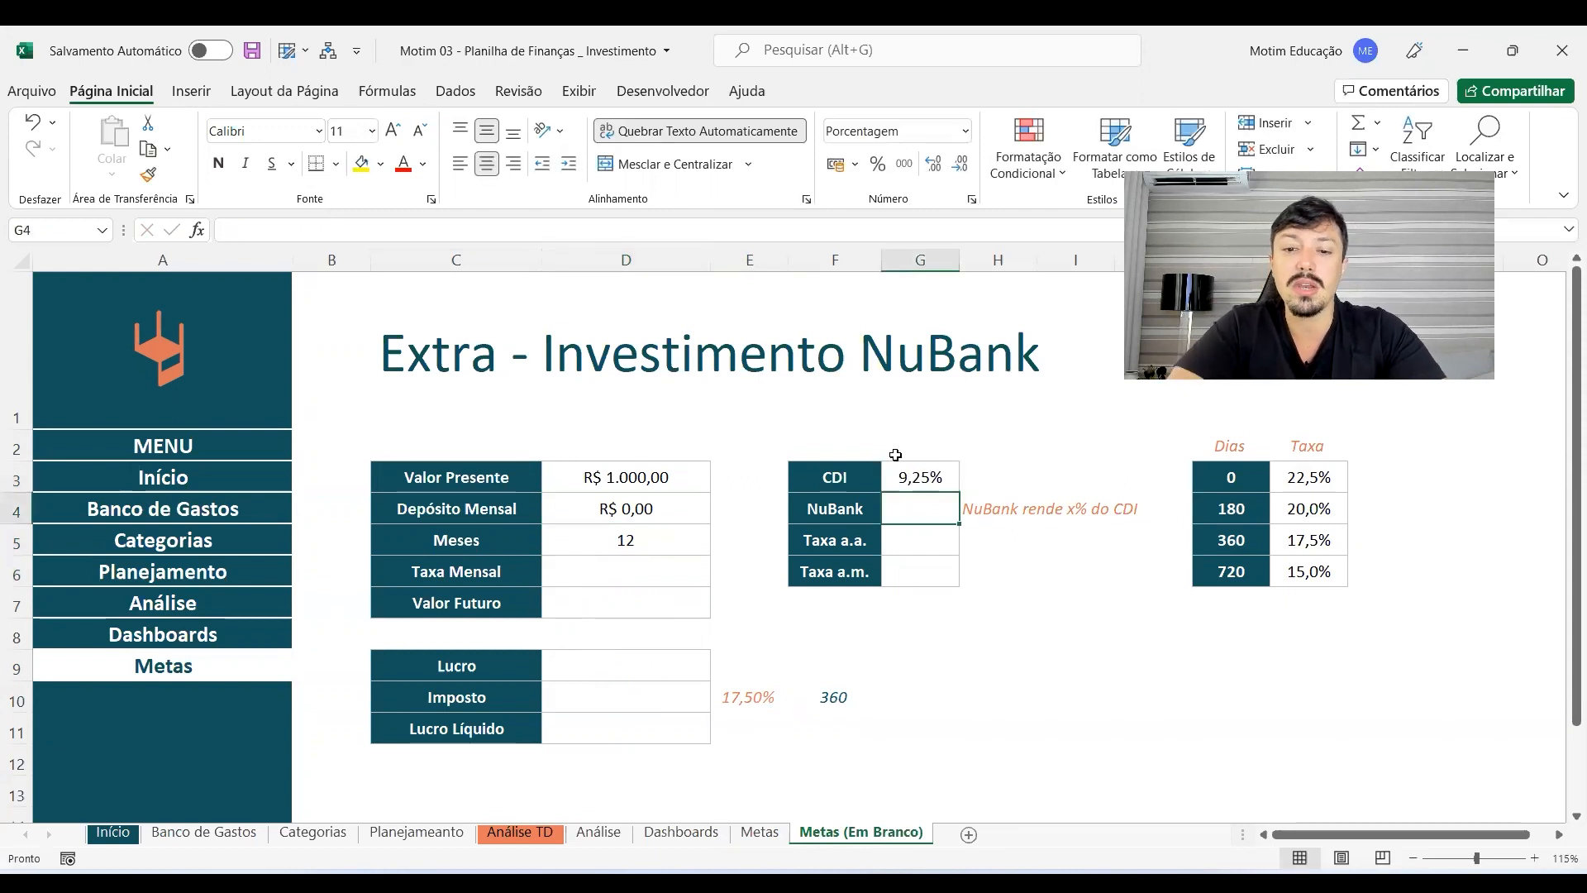
Step: Change the note beside NuBank to "NuBank rende 100% do CDI" and enter 100% as the NuBank percentage in G4
{"action": "double_click", "coordinate": [1076, 508]}
{"action": "key", "text": "BackSpace"}
{"action": "type", "text": "100"}
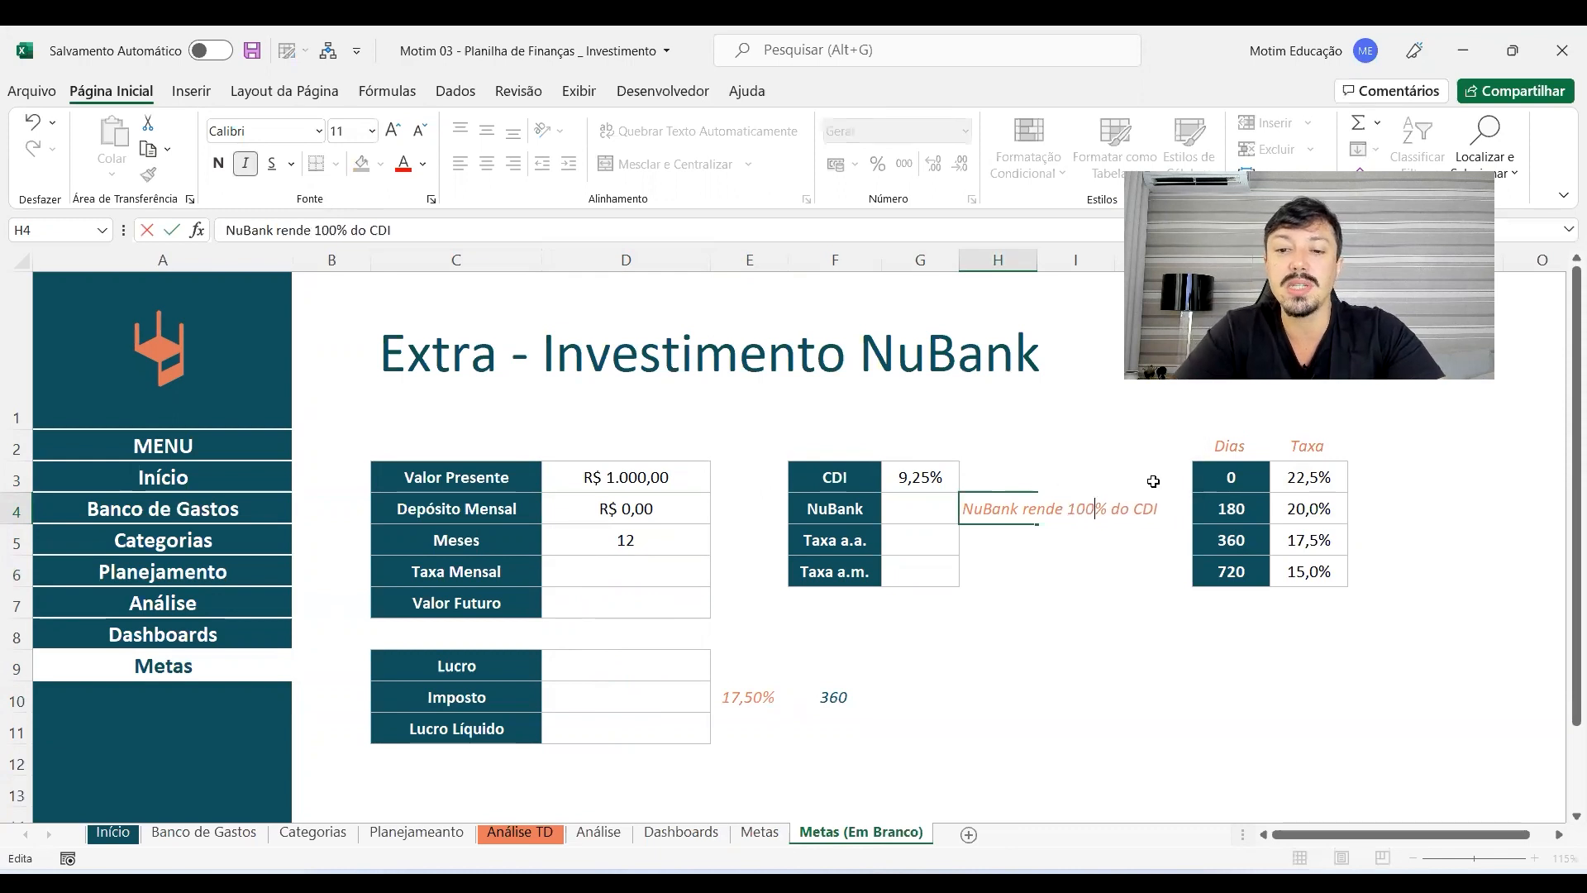
{"action": "key", "text": "Return"}
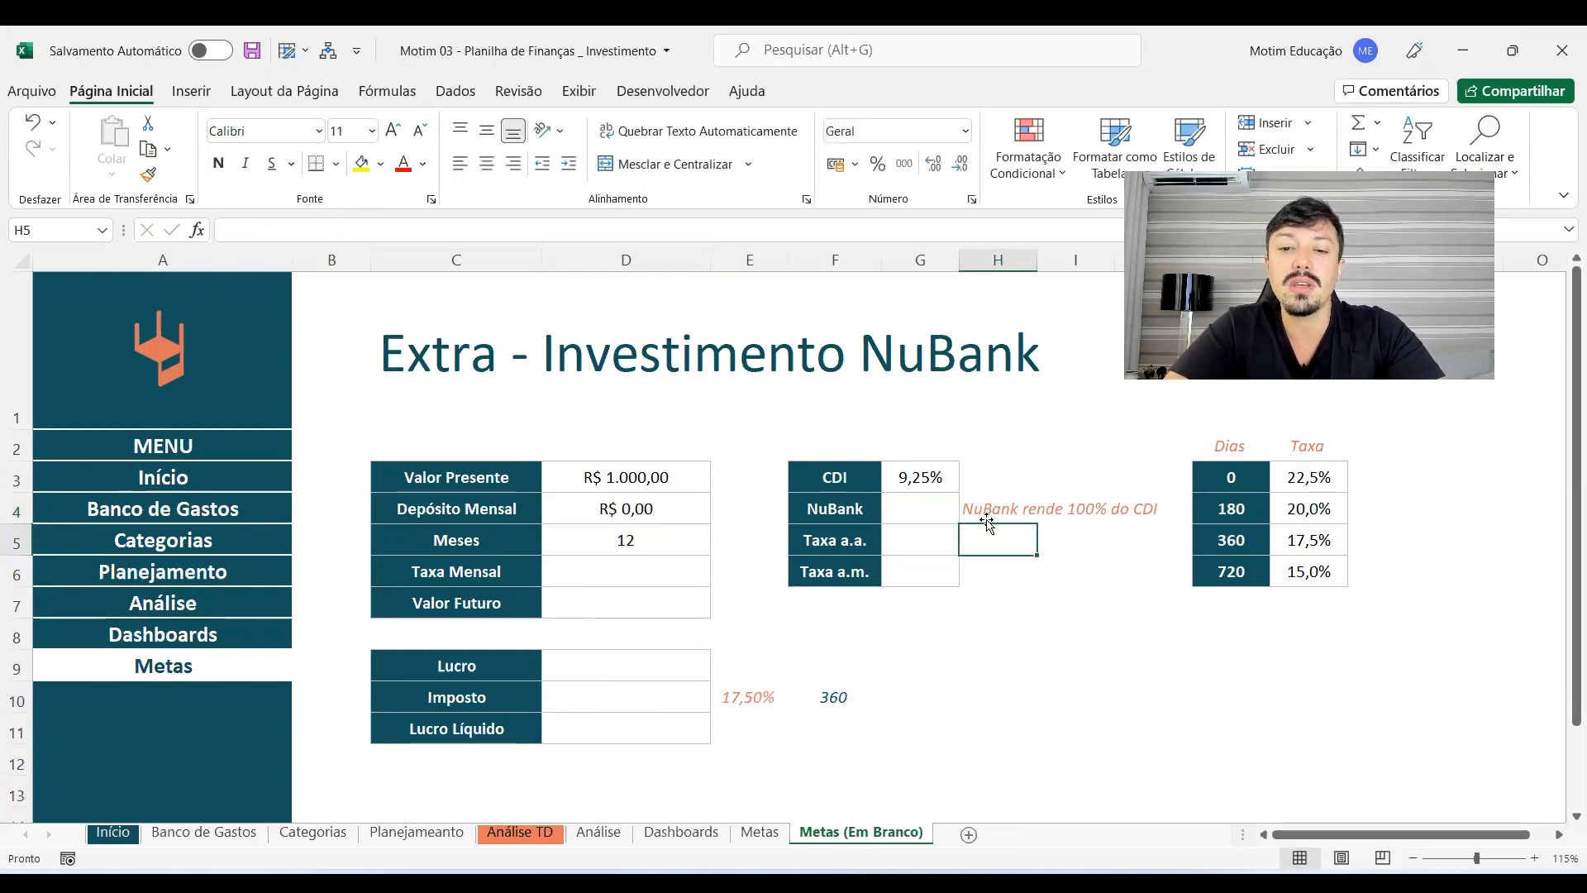
{"action": "left_click", "coordinate": [920, 508]}
{"action": "type", "text": "1"}
{"action": "key", "text": "Return"}
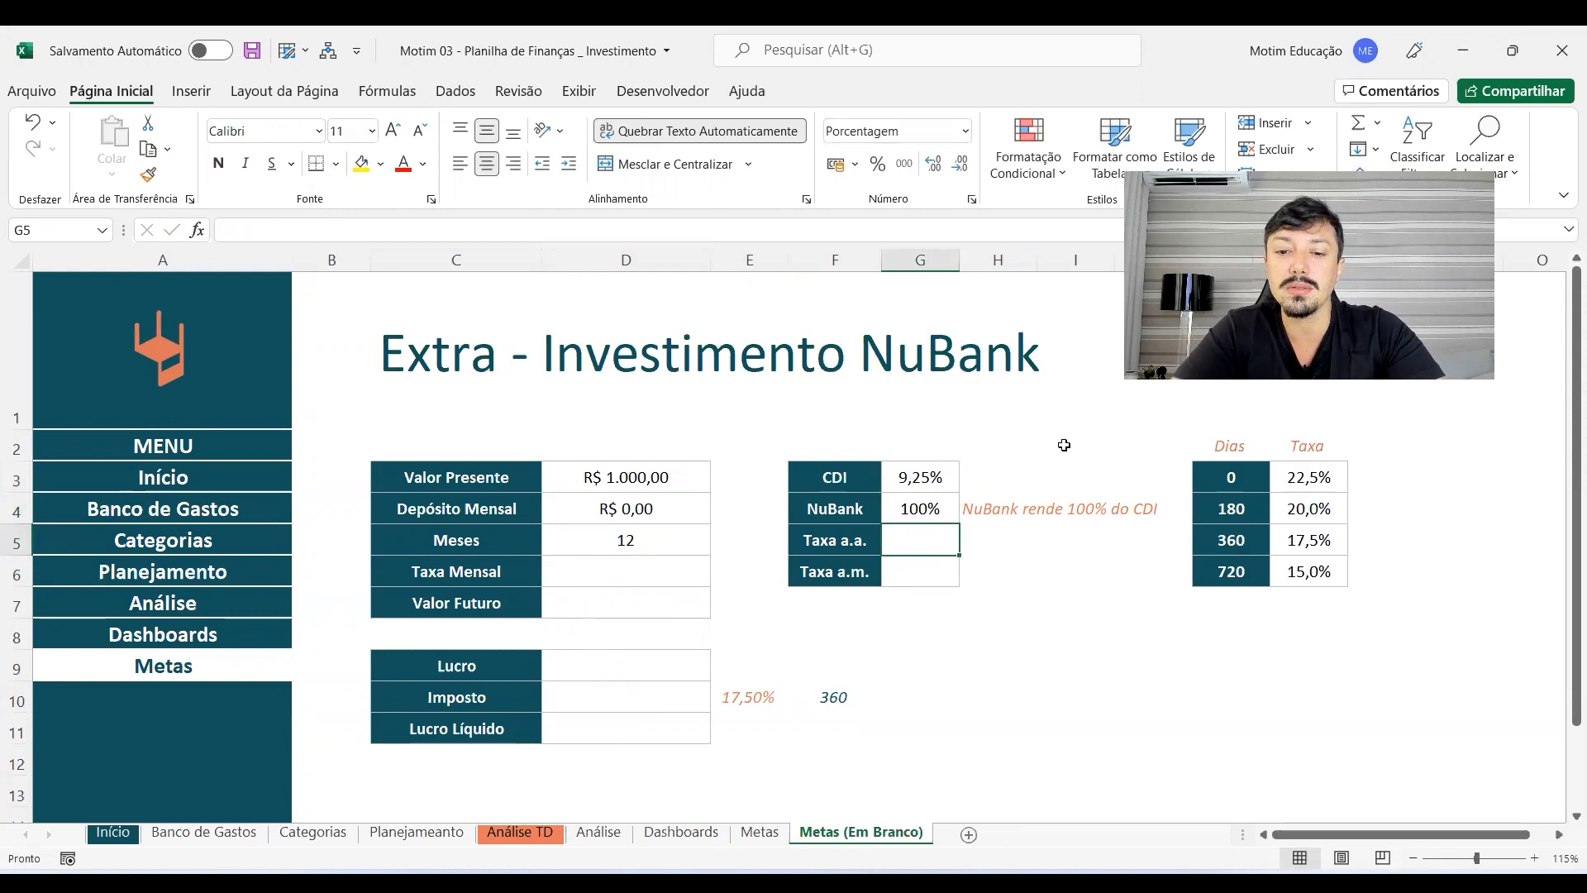
Step: Calculate Taxa a.a. in G5 by multiplying the CDI rate by the NuBank percentage with =G3*G4
{"action": "left_click_drag", "start_coordinate": [1228, 446], "coordinate": [1318, 571]}
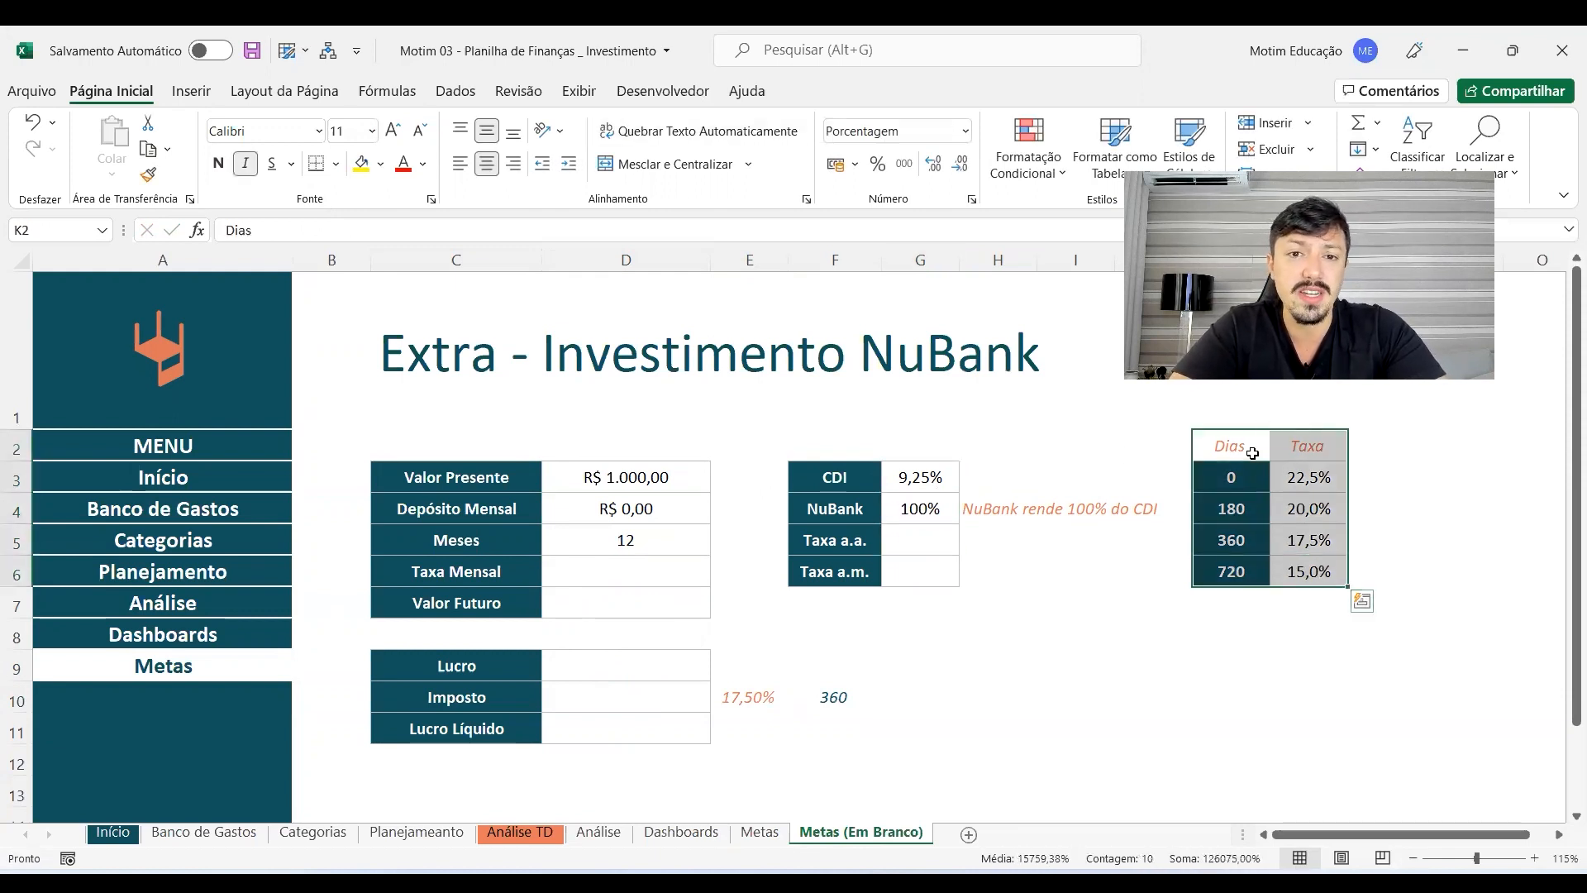
{"action": "left_click", "coordinate": [941, 538]}
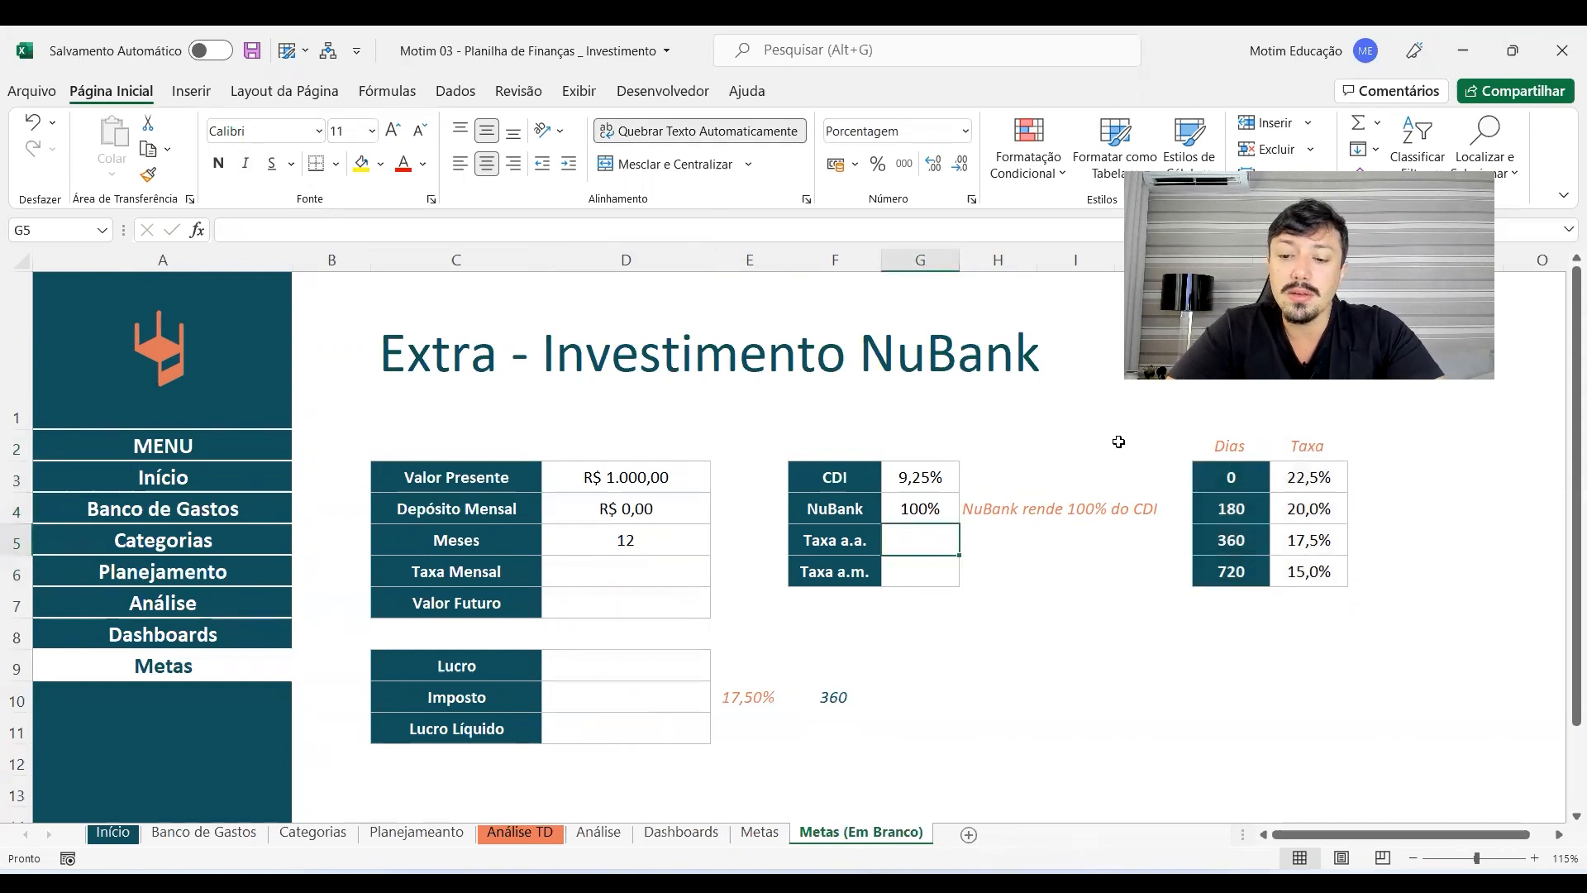
{"action": "type", "text": "="}
{"action": "left_click", "coordinate": [917, 473]}
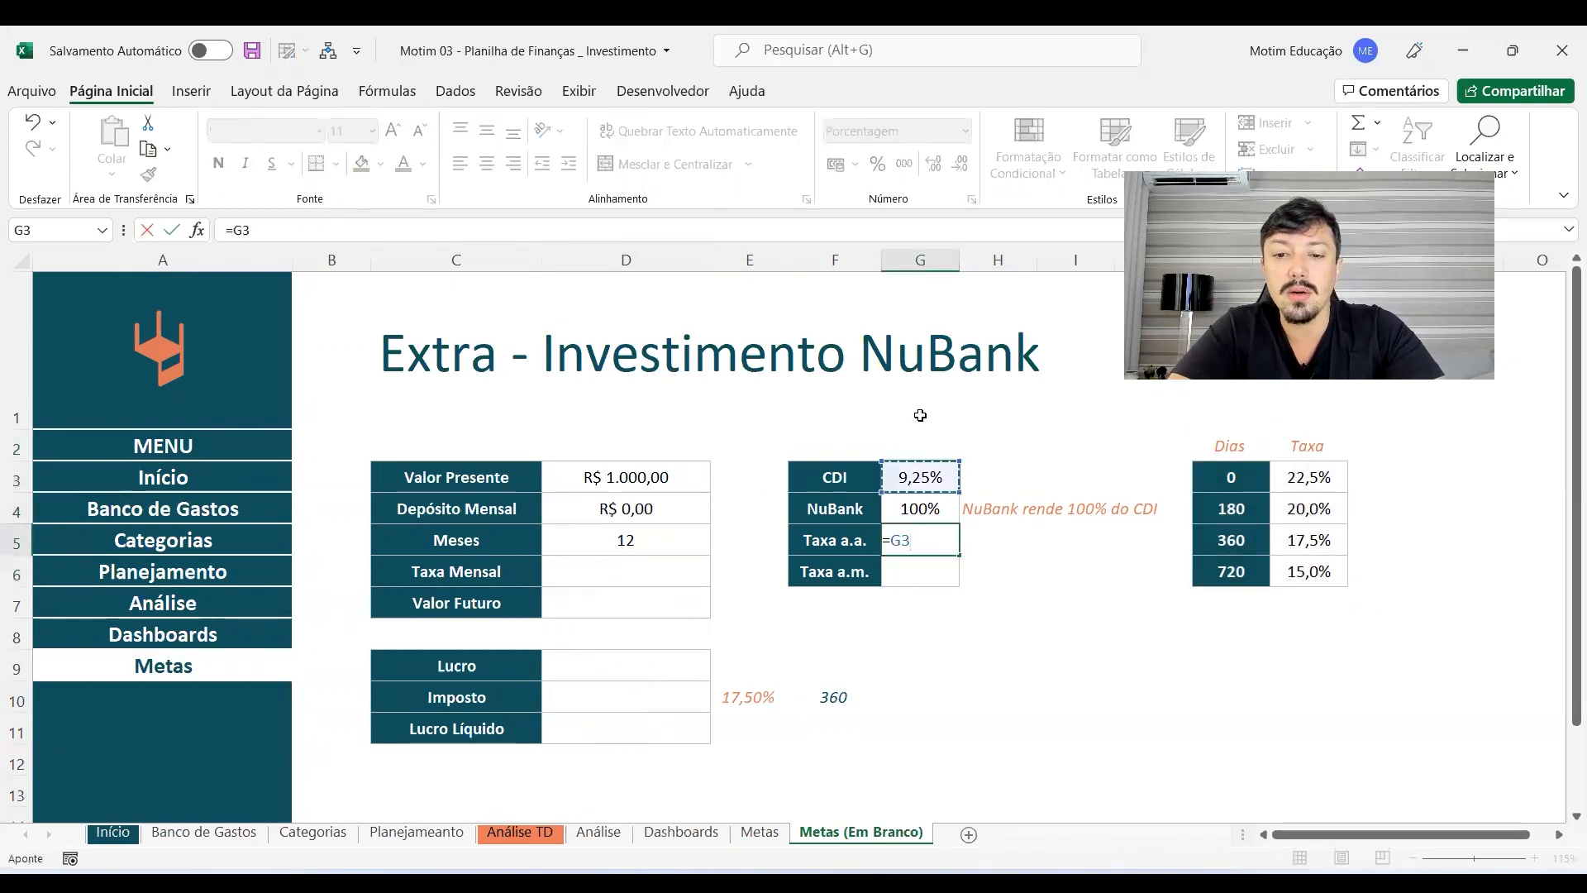
{"action": "type", "text": "*"}
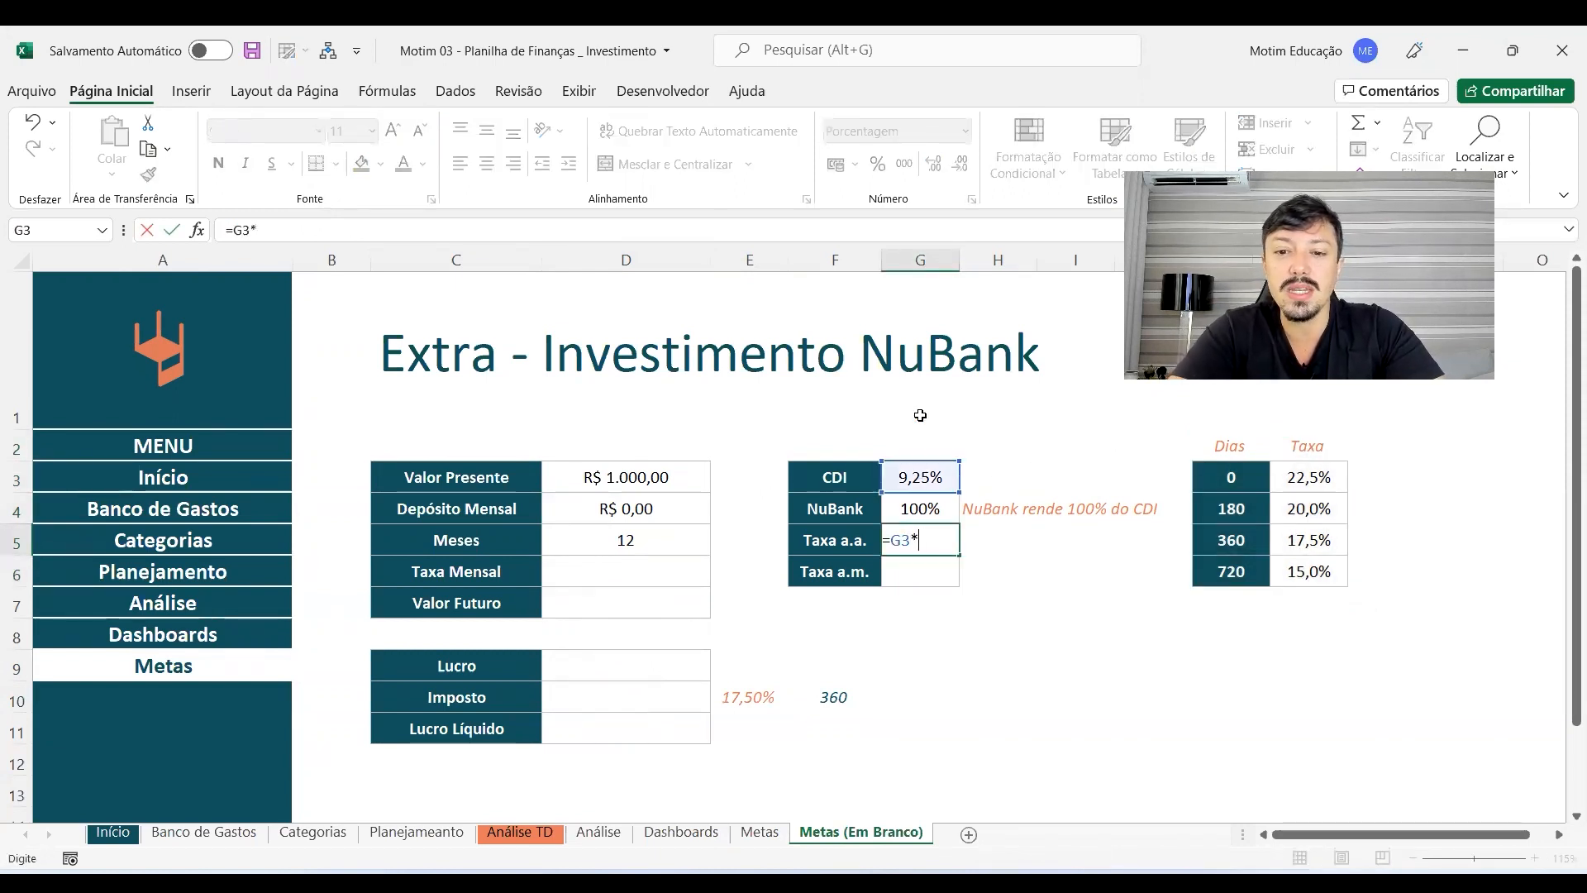
{"action": "left_click", "coordinate": [927, 501]}
{"action": "key", "text": "Return"}
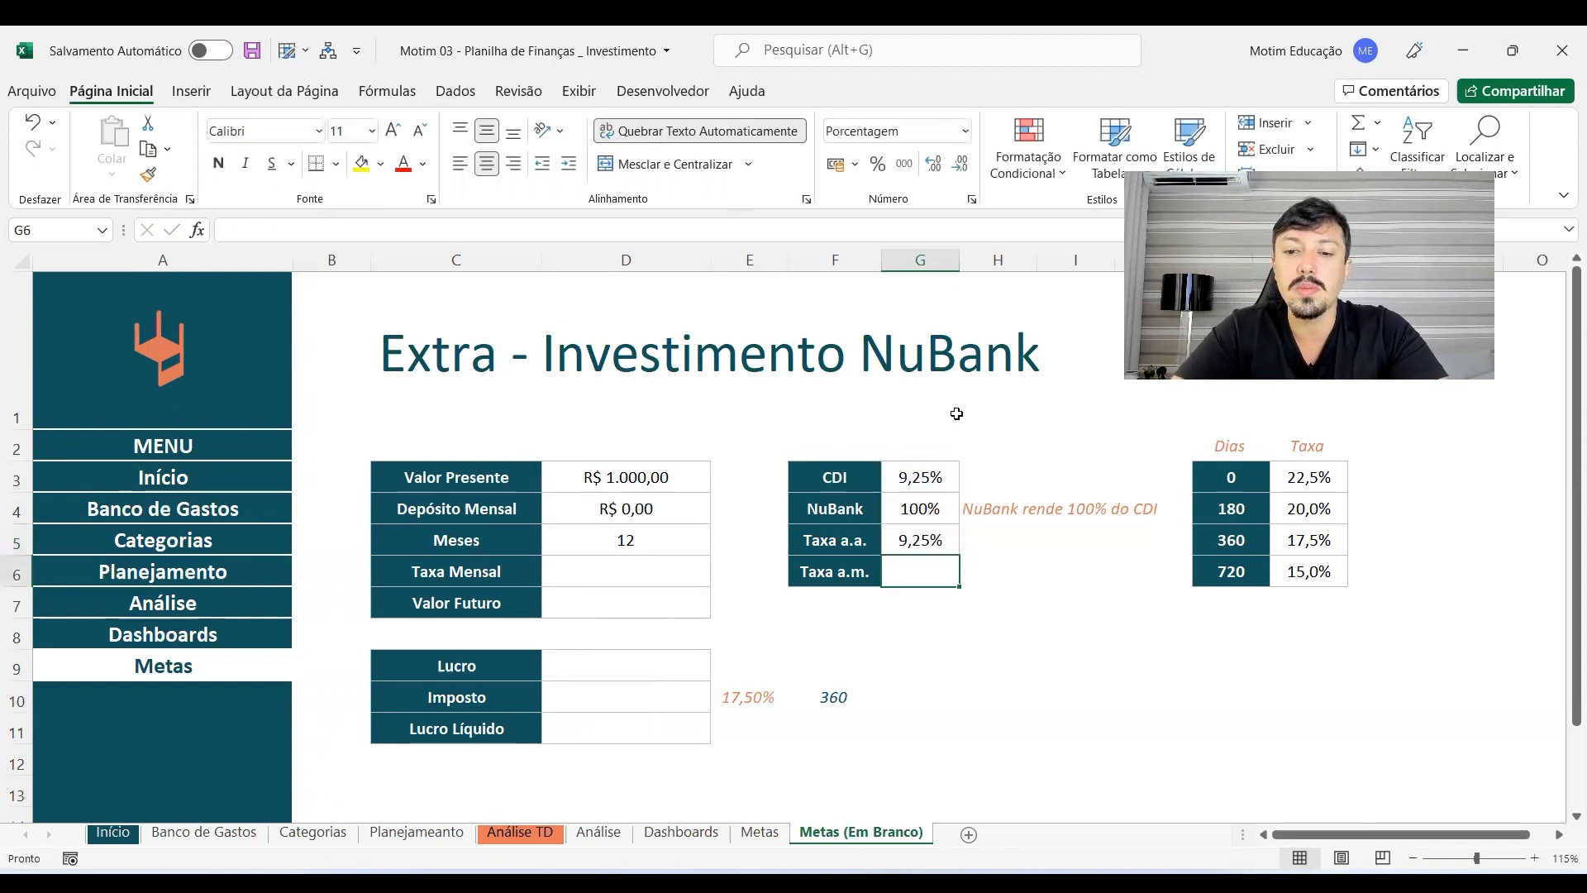
Step: Try 85% as the NuBank percentage to test the Taxa a.a. formula and undo the change
{"action": "left_click", "coordinate": [928, 489]}
{"action": "left_click", "coordinate": [932, 506]}
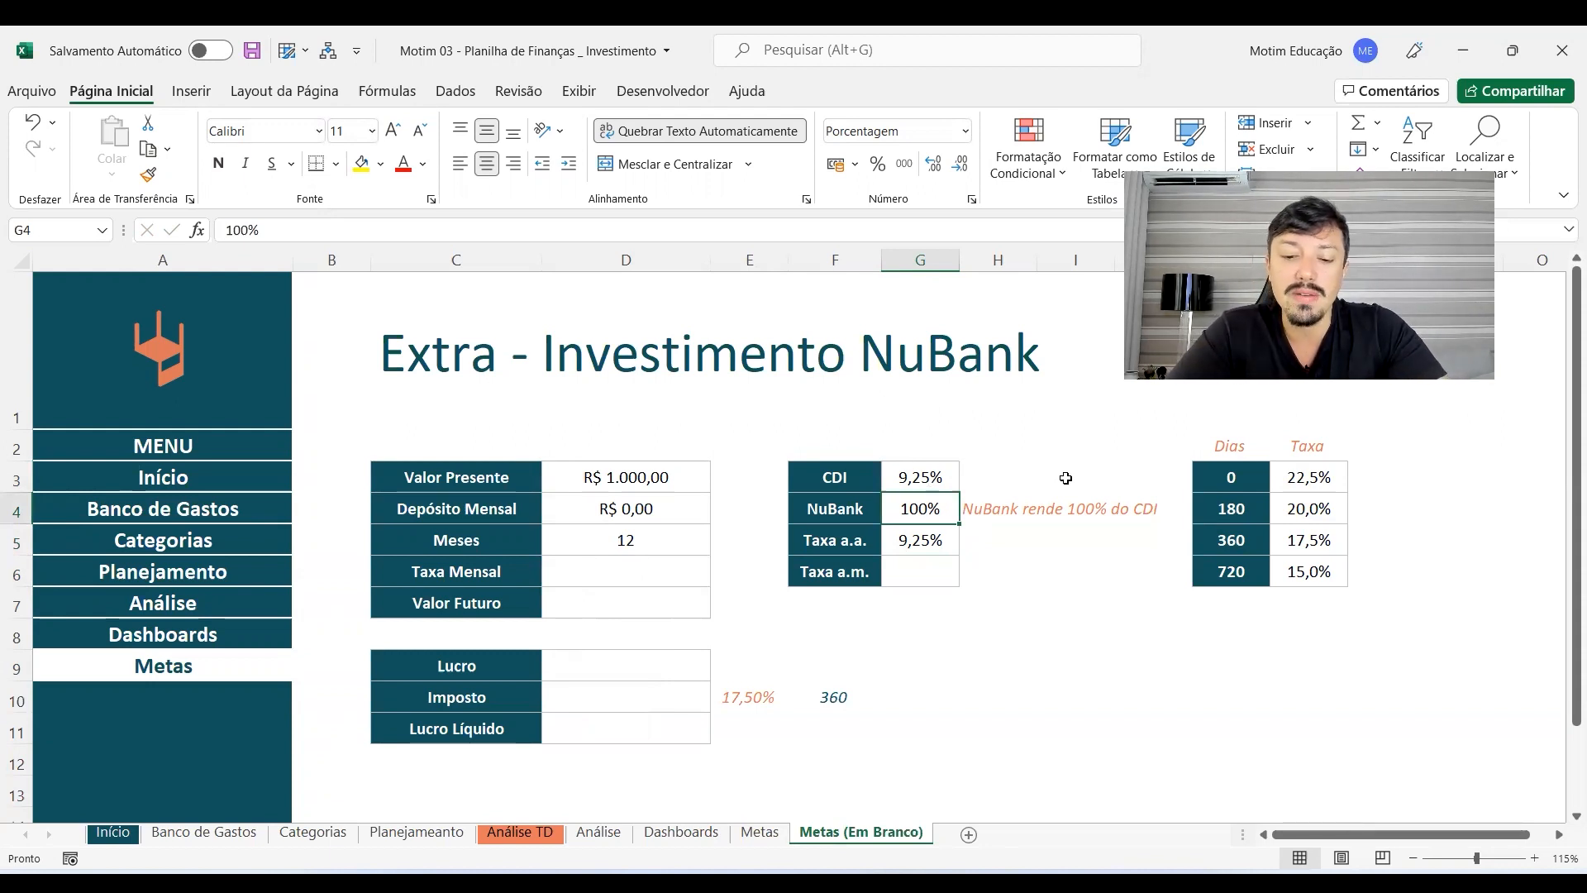
{"action": "type", "text": "85"}
{"action": "key", "text": "Return"}
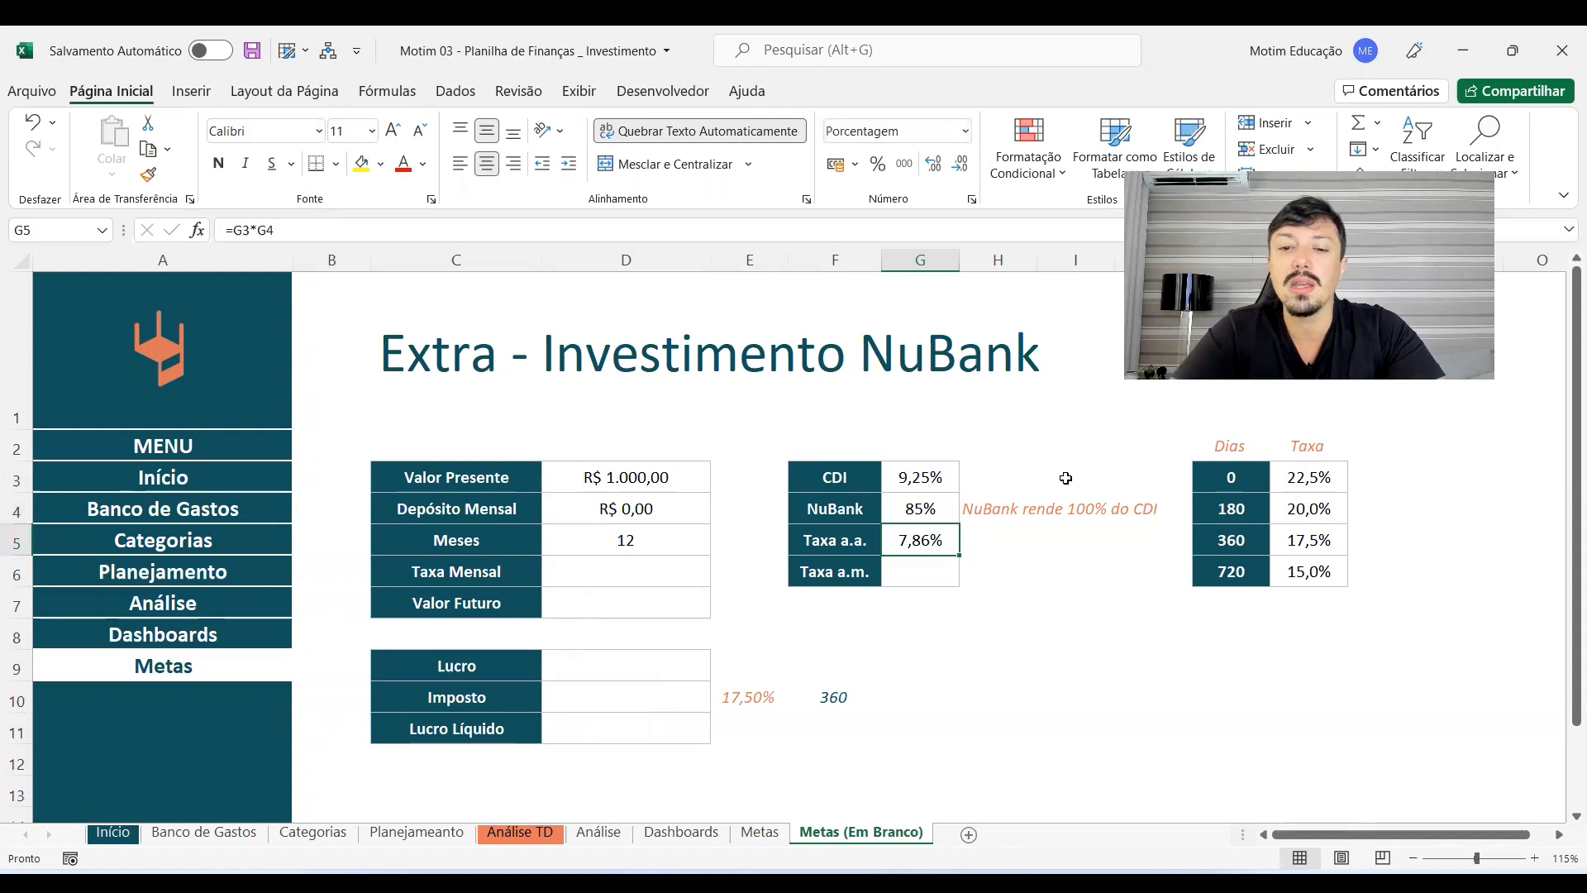
{"action": "left_click_drag", "start_coordinate": [725, 477], "coordinate": [975, 465]}
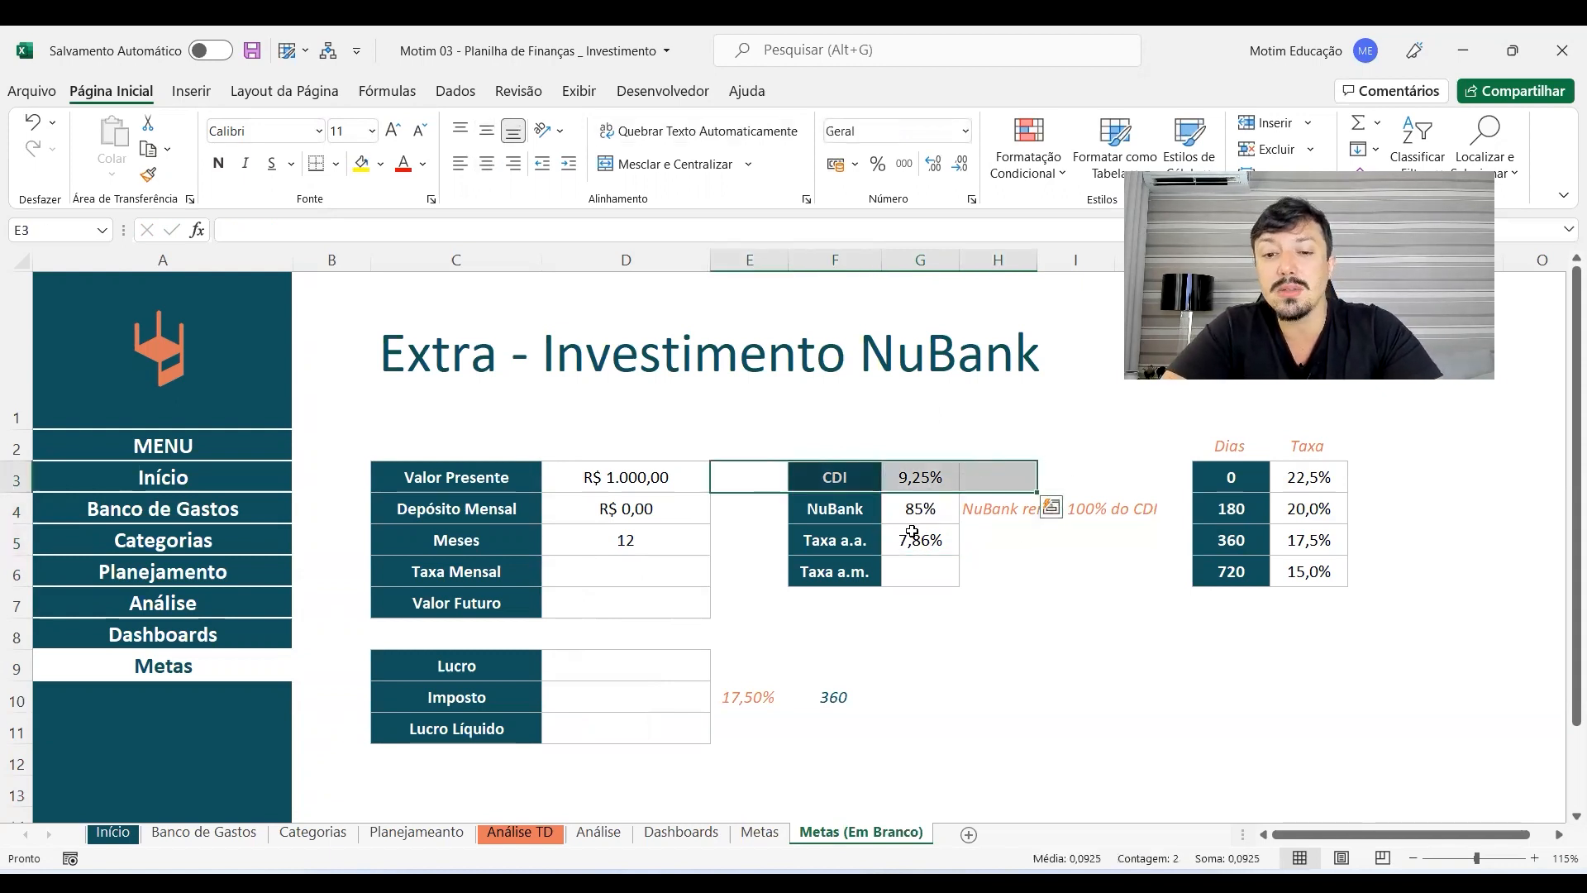
{"action": "left_click", "coordinate": [951, 544]}
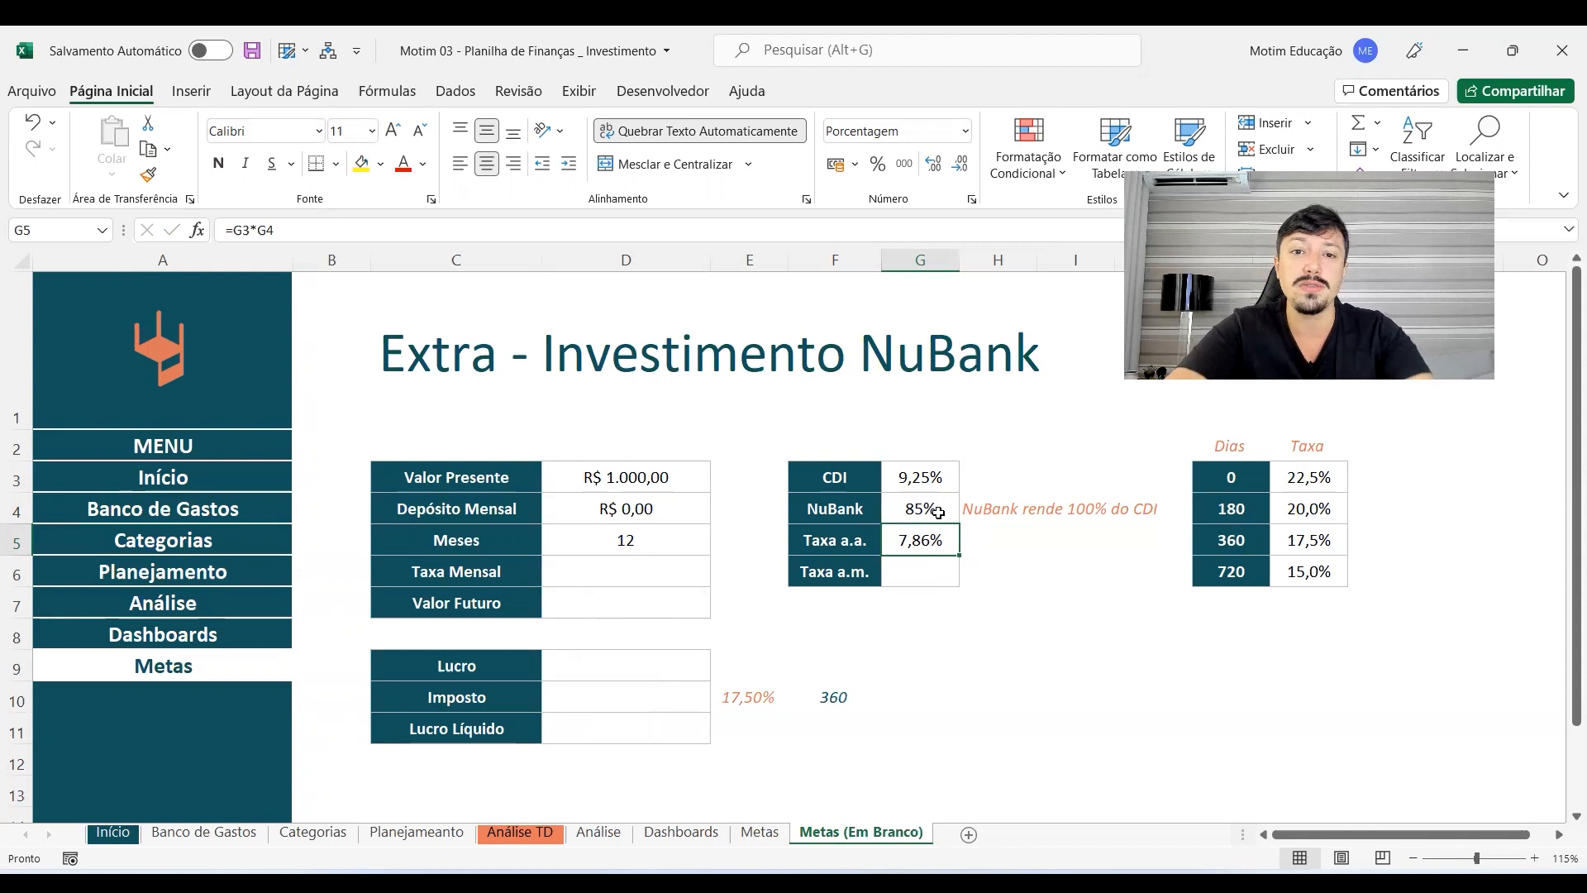
{"action": "key", "text": "ctrl+z"}
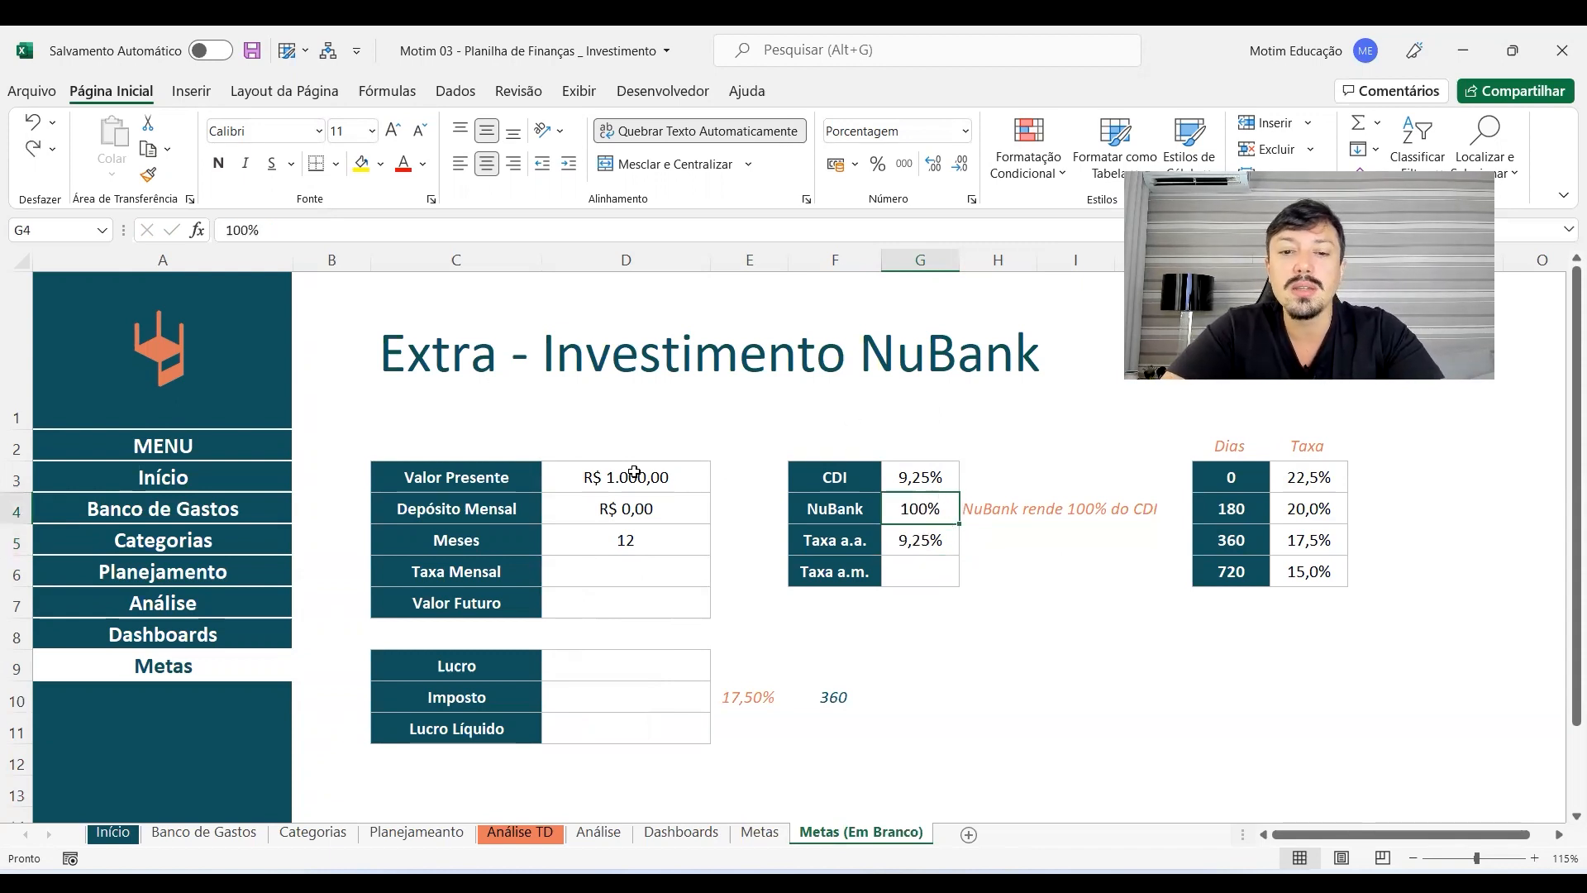
Step: List Selic, CDI and Tabela Imposto Renda Fixa in K9:K11, below the Dias and Taxa table
{"action": "left_click_drag", "start_coordinate": [1214, 444], "coordinate": [1348, 606]}
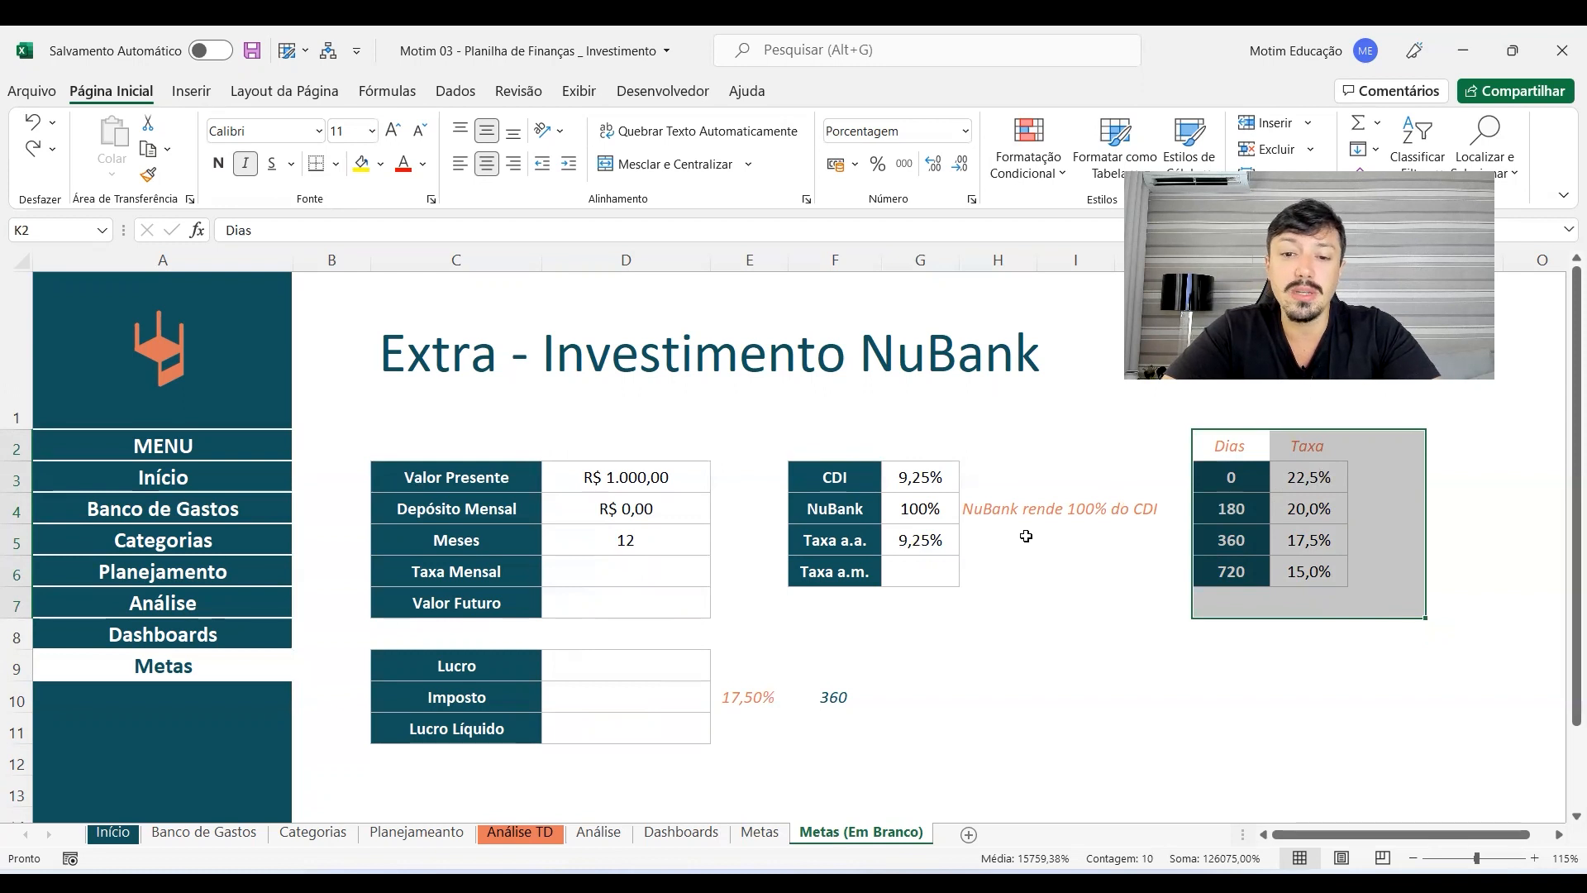
{"action": "left_click_drag", "start_coordinate": [836, 449], "coordinate": [949, 471]}
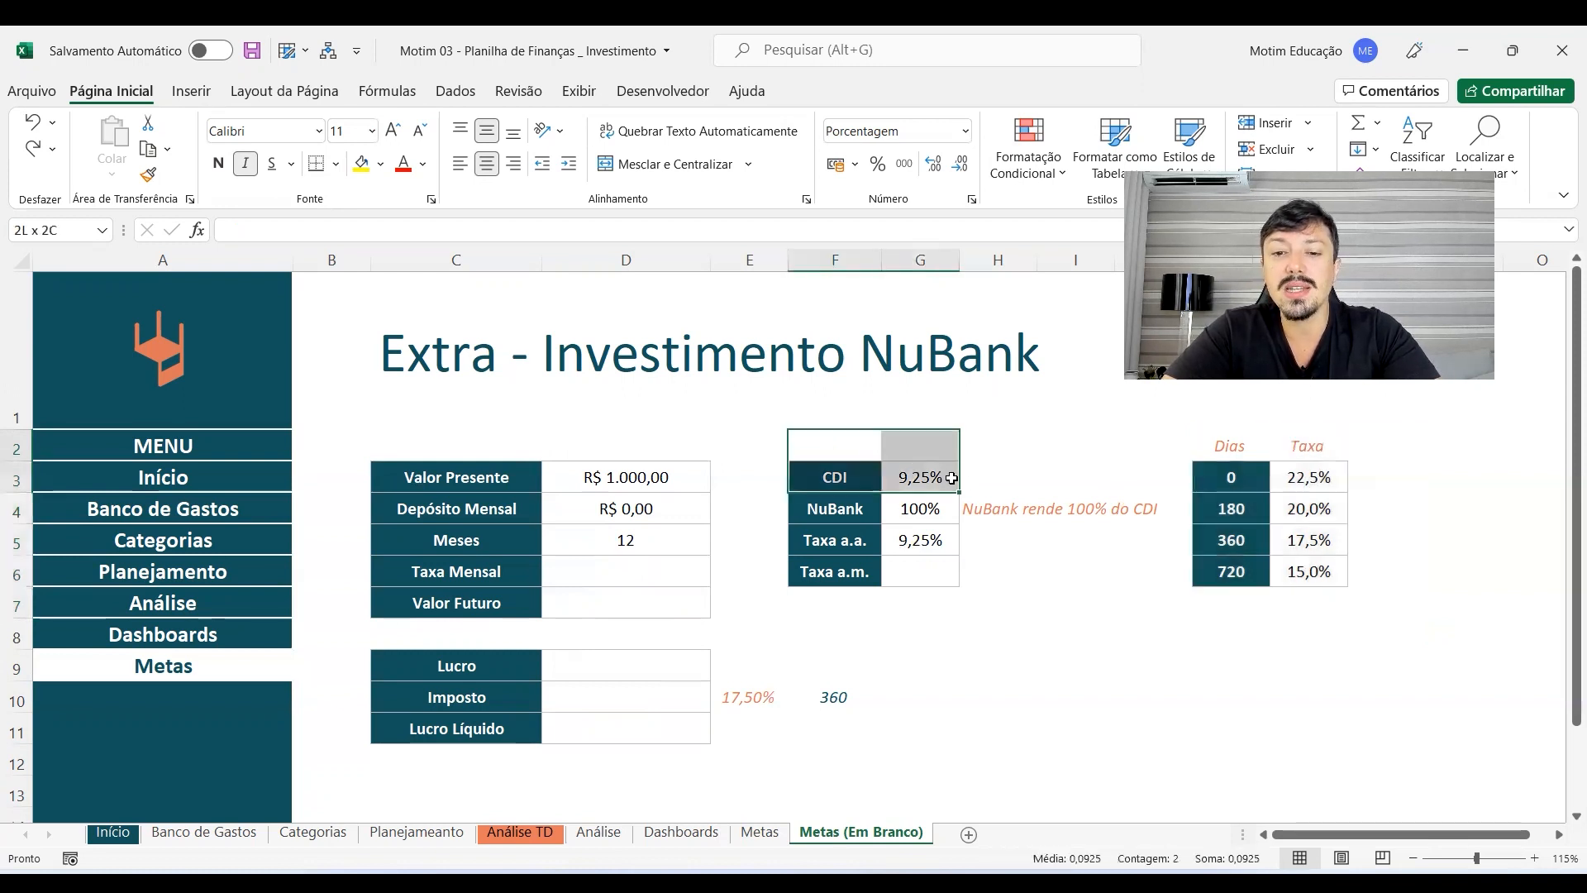
{"action": "left_click", "coordinate": [1230, 665]}
{"action": "type", "text": "Selic"}
{"action": "key", "text": "Return"}
{"action": "type", "text": "CDI"}
{"action": "key", "text": "Return"}
{"action": "type", "text": "T"}
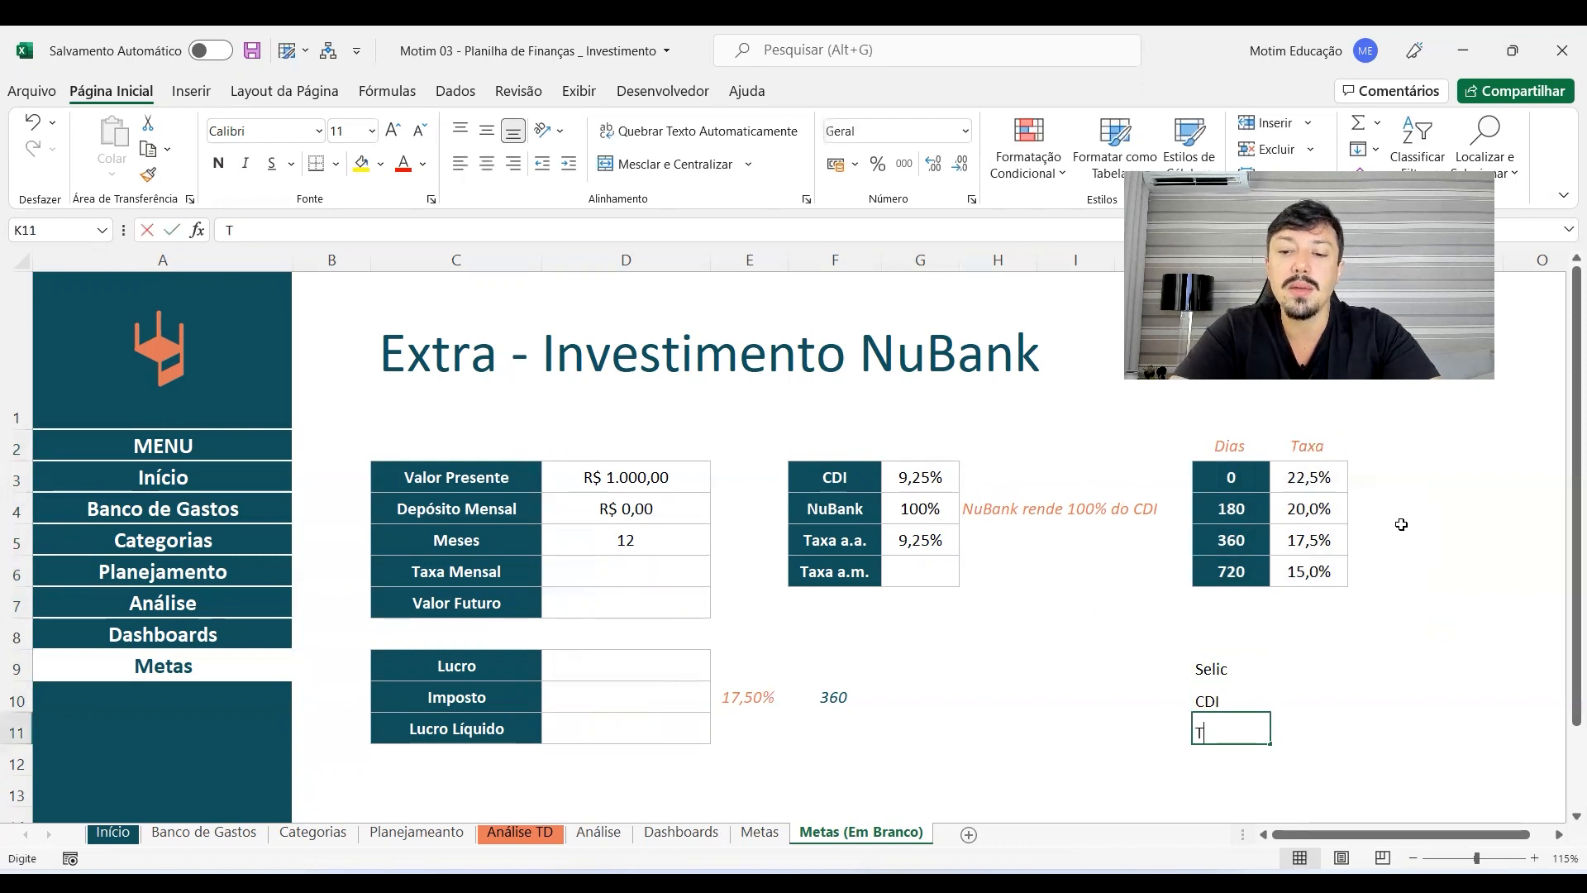
{"action": "type", "text": "abela Imposto "}
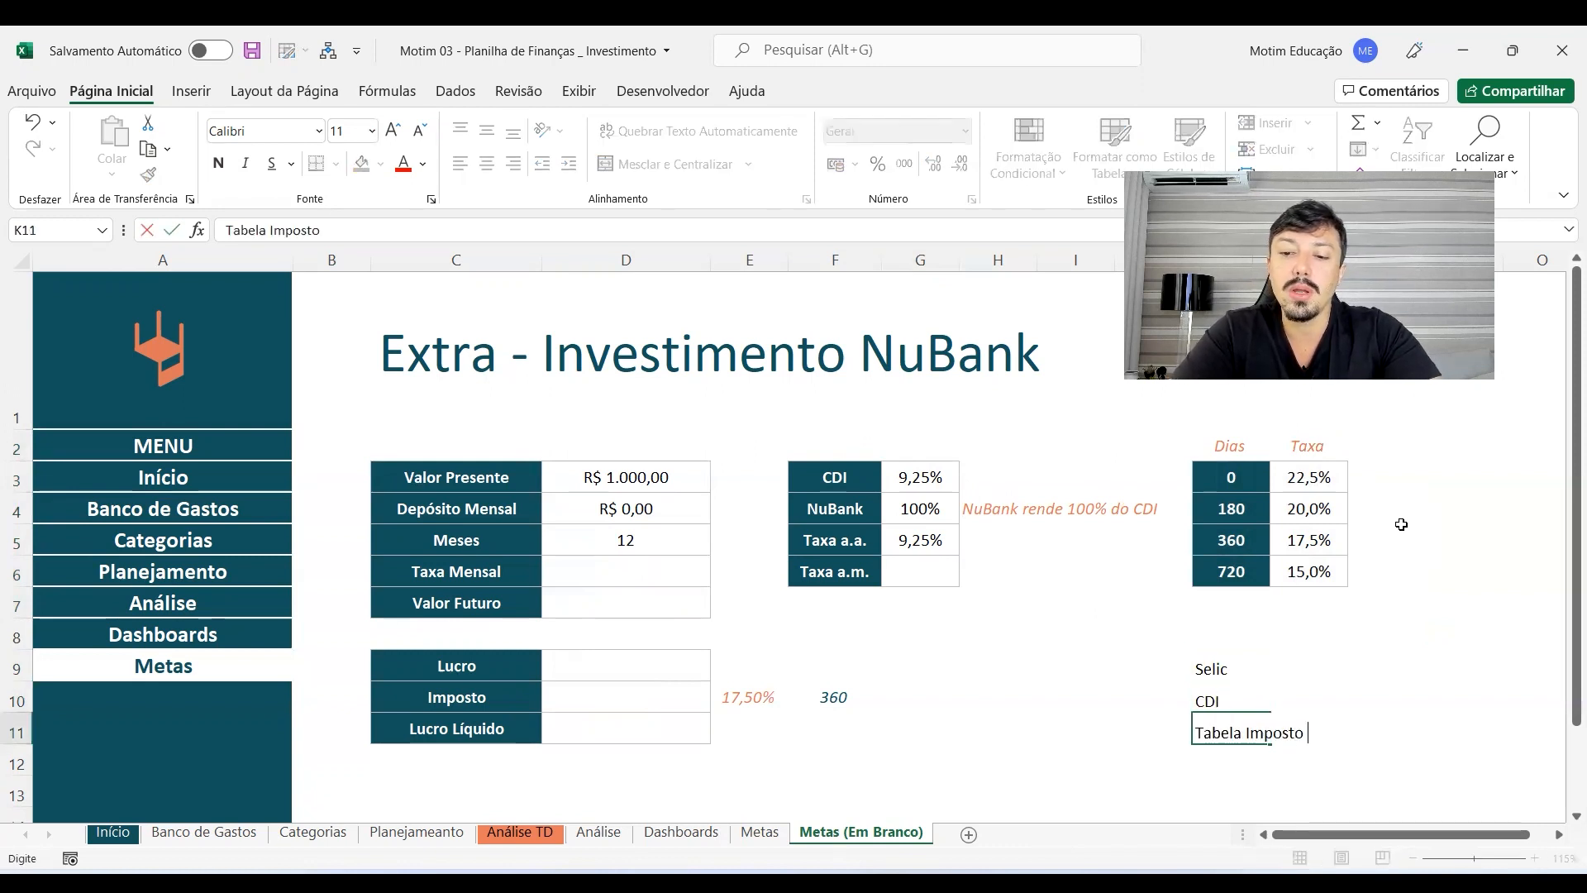
{"action": "type", "text": "Renda Fixa"}
{"action": "key", "text": "Return"}
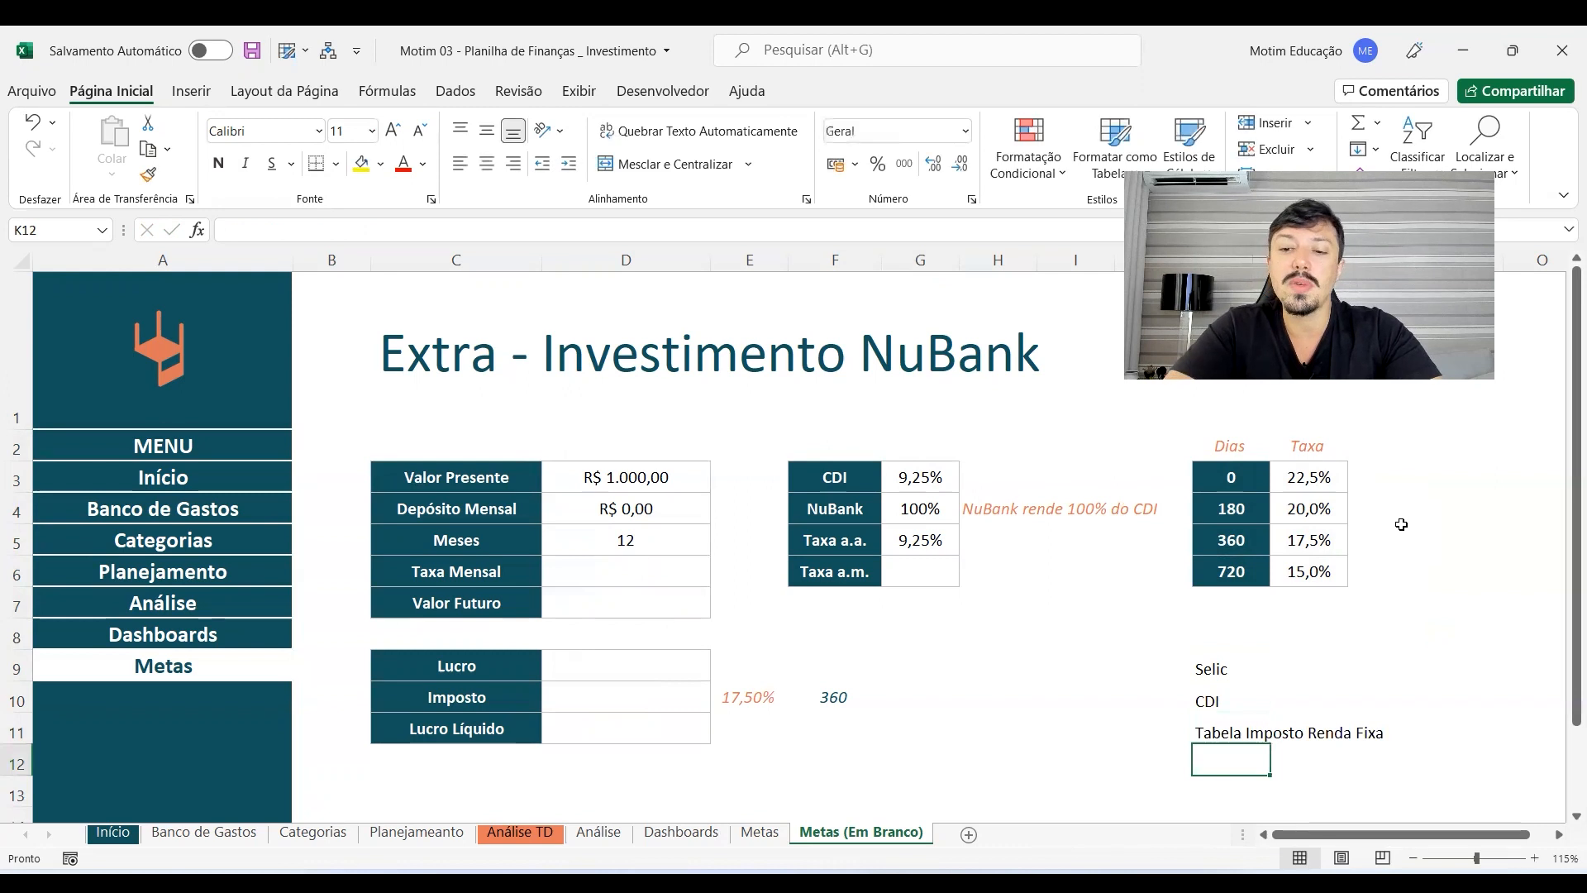
{"action": "left_click_drag", "start_coordinate": [1204, 662], "coordinate": [1208, 727]}
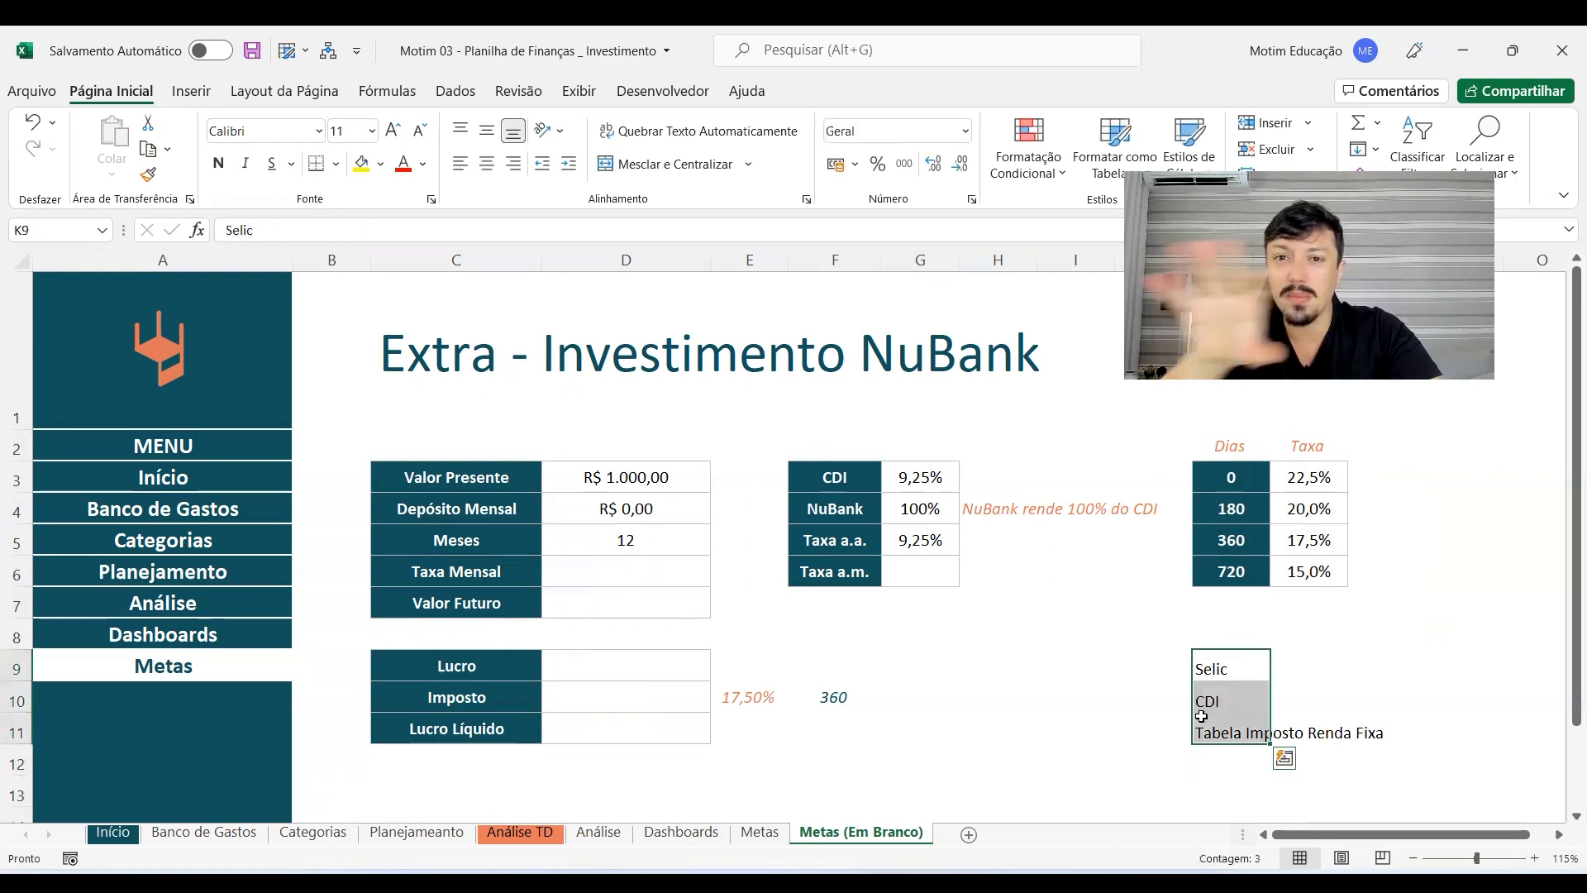
Step: Switch to Chrome, search images for "taxa mensal para anual", view the annual-to-monthly conversion formula and return to Excel
{"action": "left_click", "coordinate": [916, 569]}
{"action": "key", "text": "alt+Tab"}
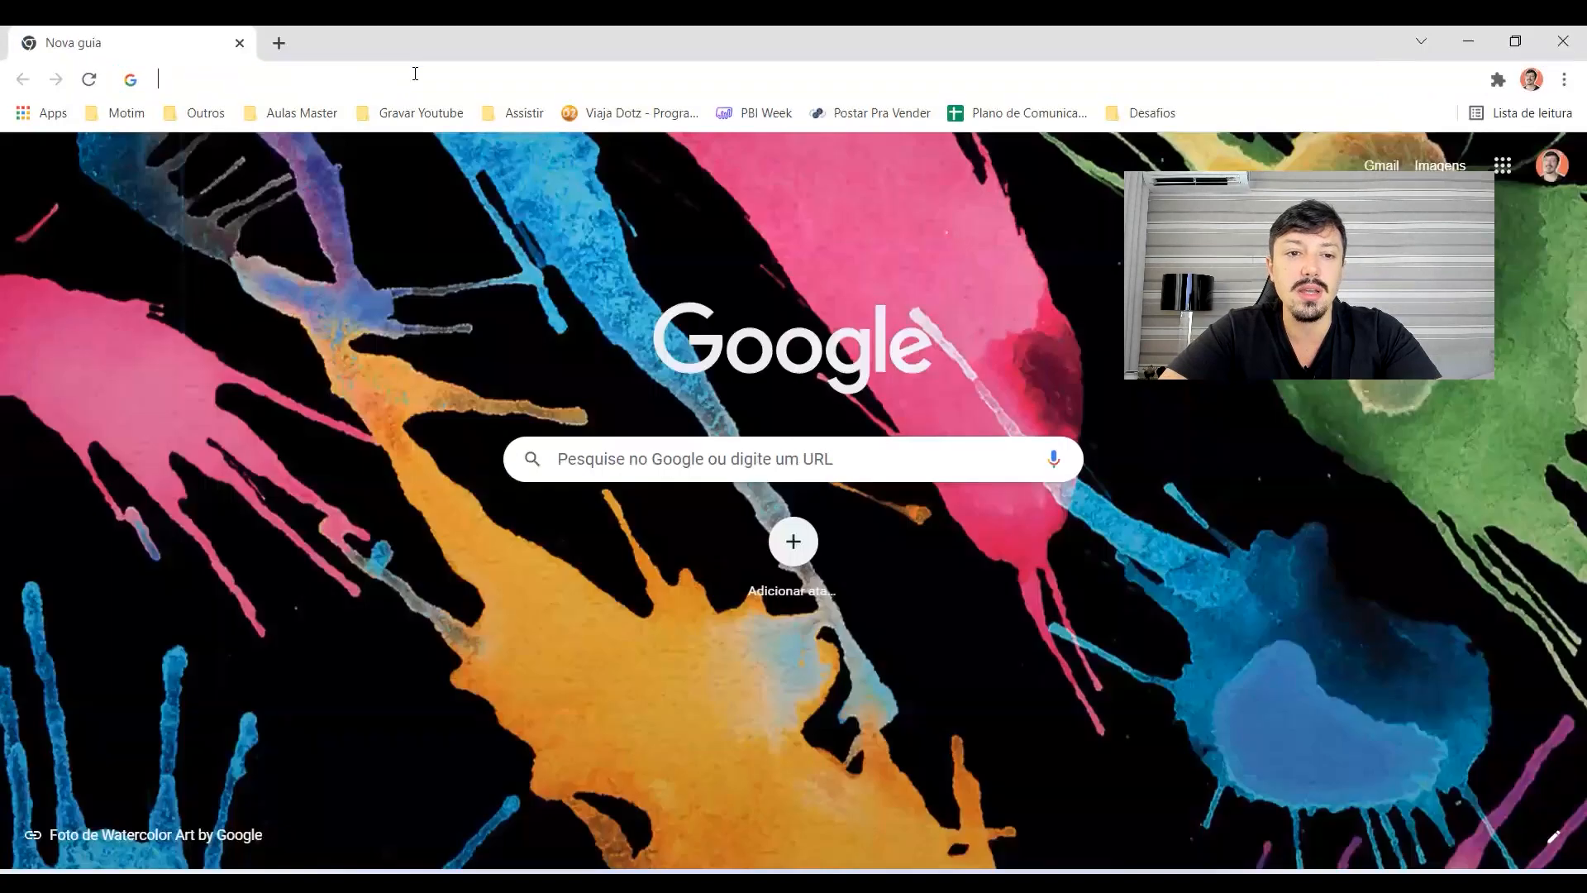
{"action": "type", "text": "taxa mensal para anual"}
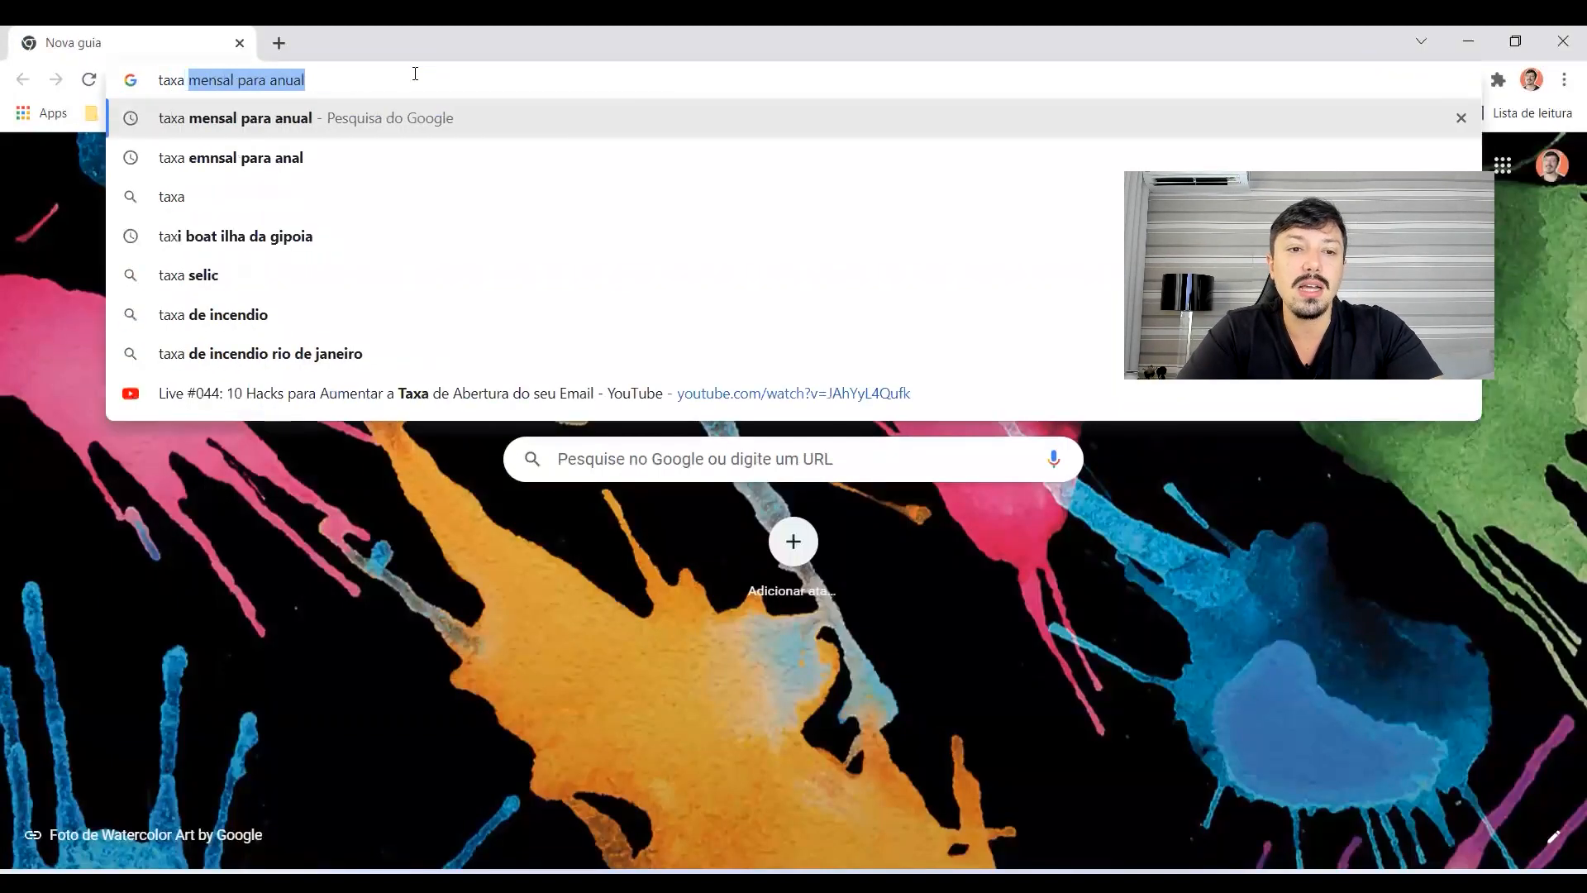
{"action": "key", "text": "Return"}
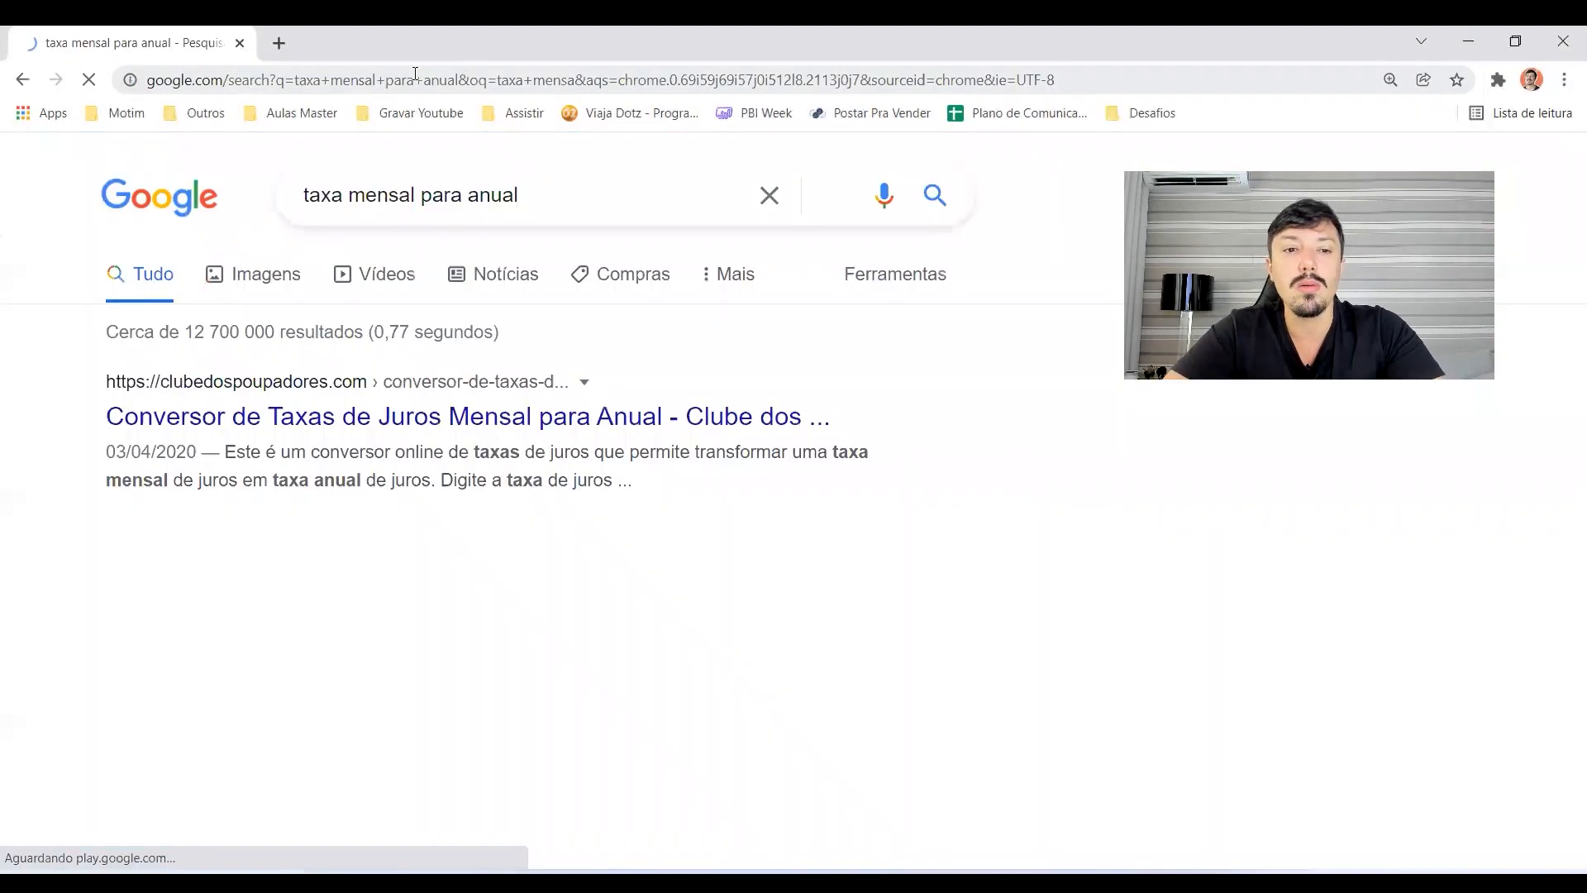
{"action": "left_click", "coordinate": [233, 292]}
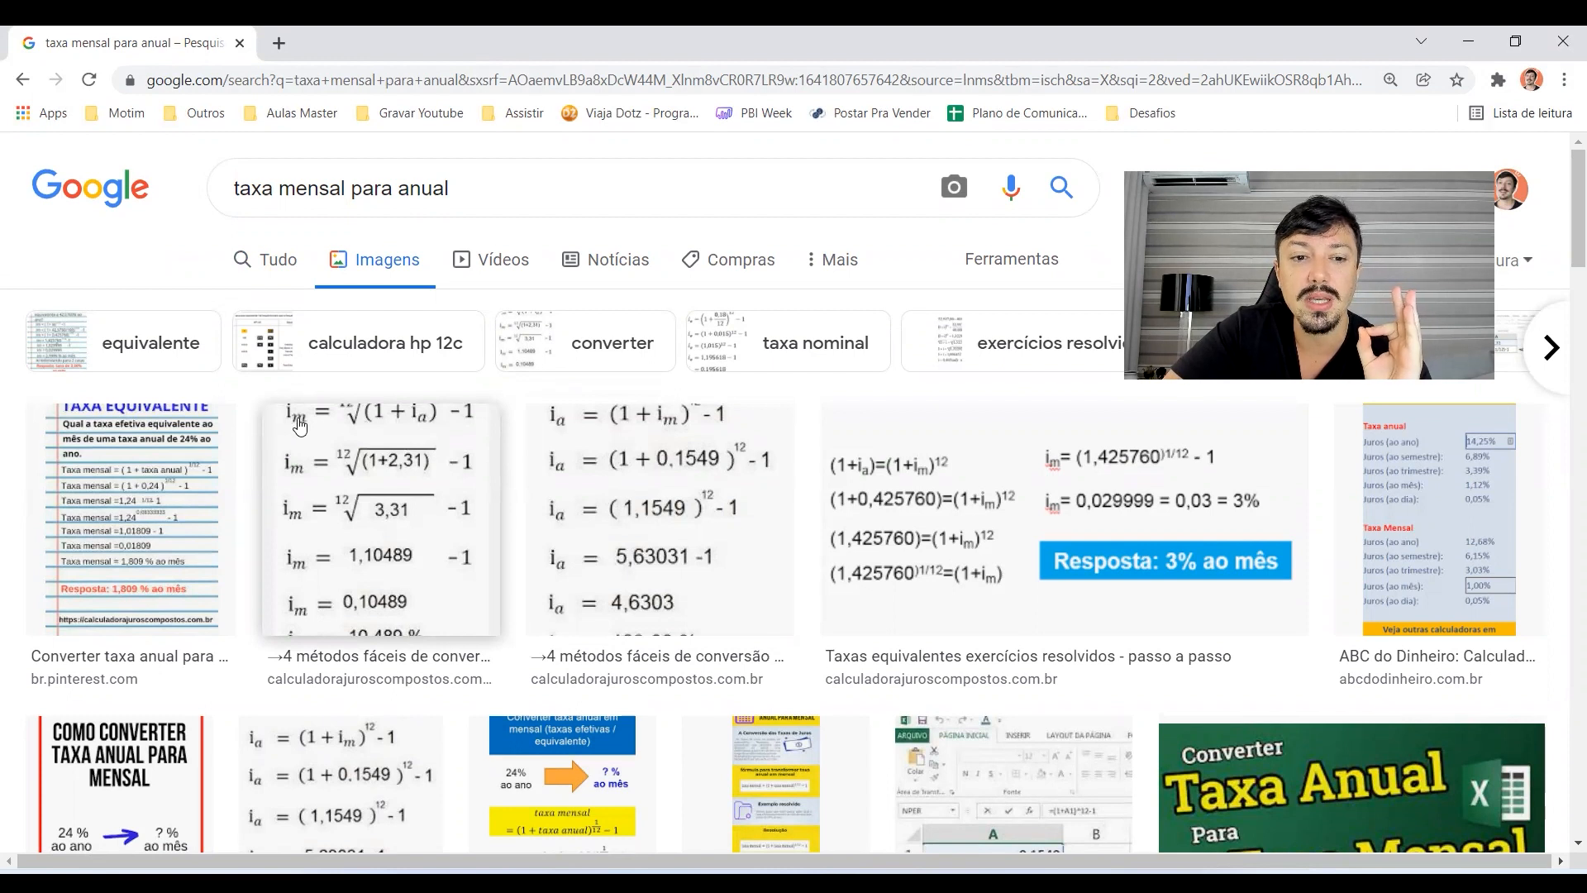
{"action": "left_click", "coordinate": [353, 434]}
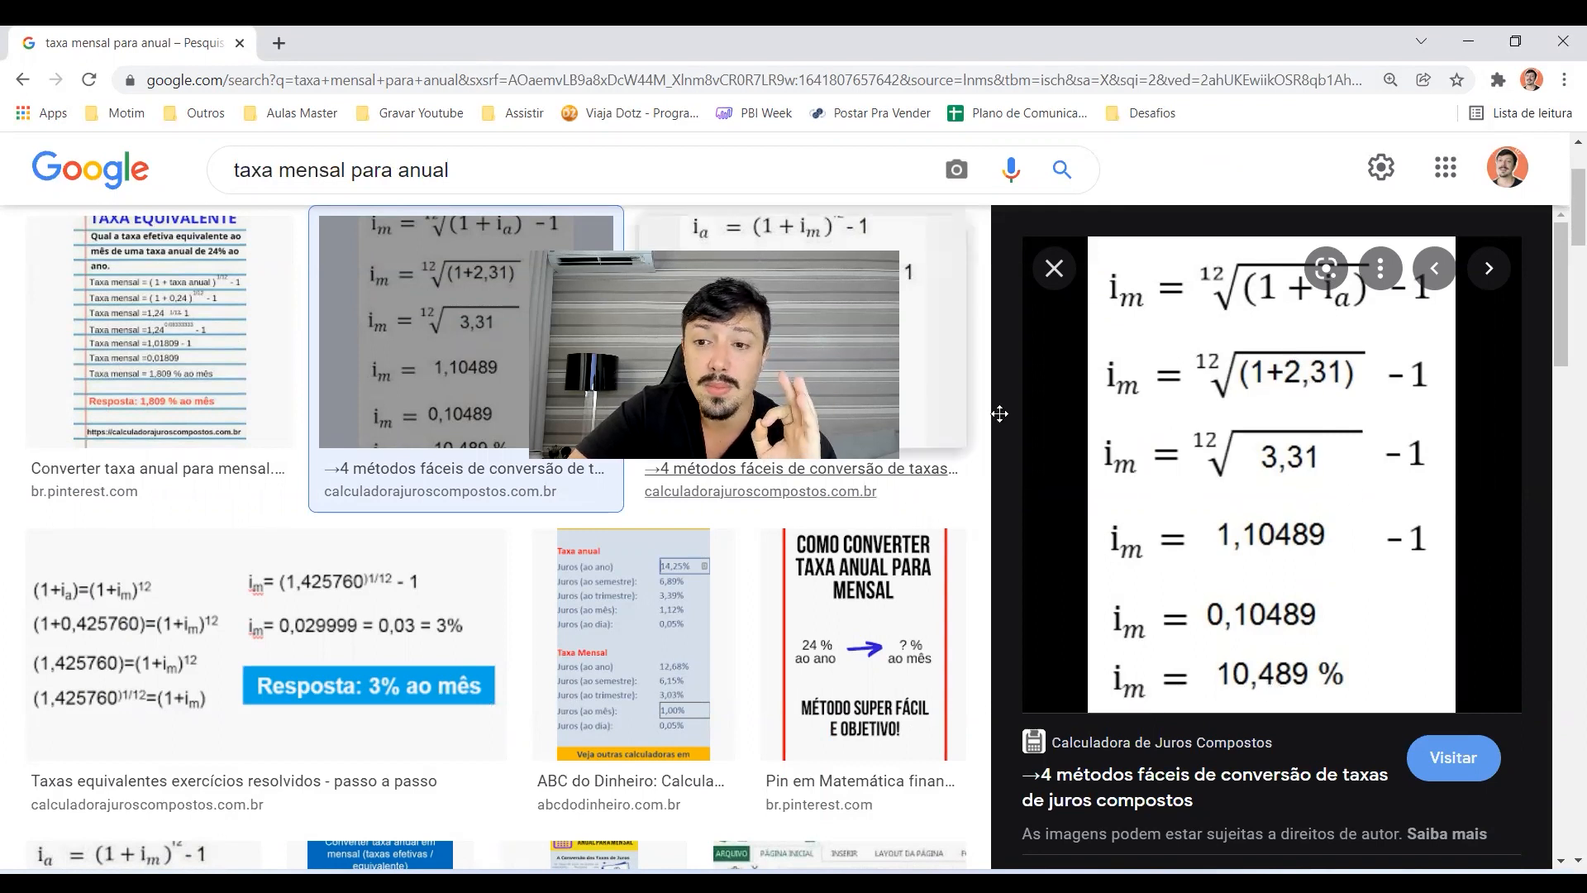
{"action": "left_click", "coordinate": [1561, 42]}
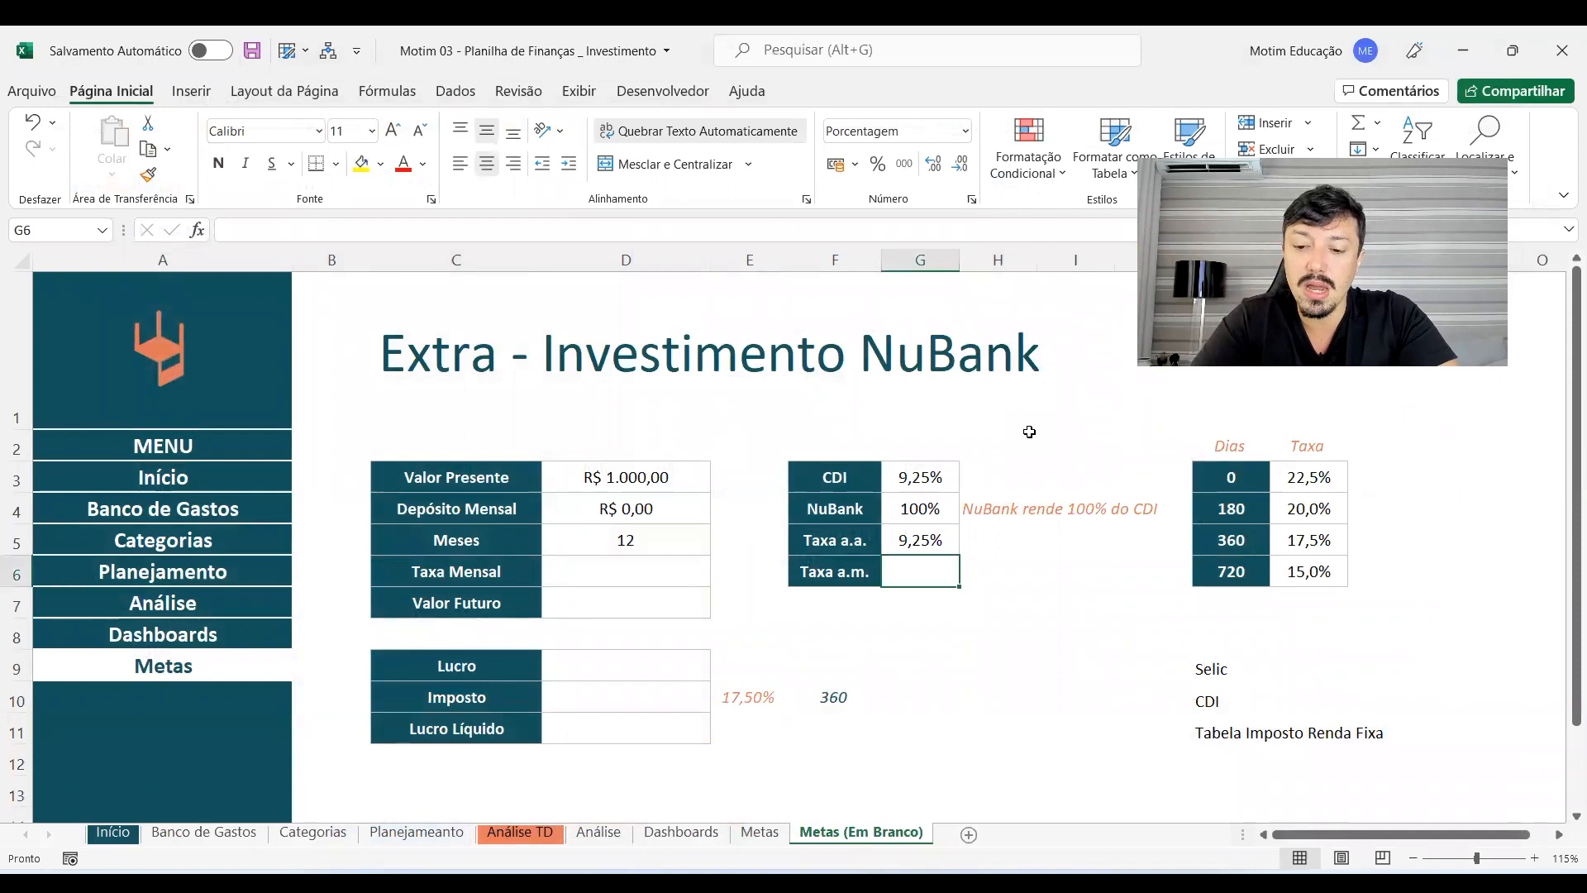
{"action": "type", "text": "=="}
{"action": "key", "text": "BackSpace"}
{"action": "type", "text": "((1"}
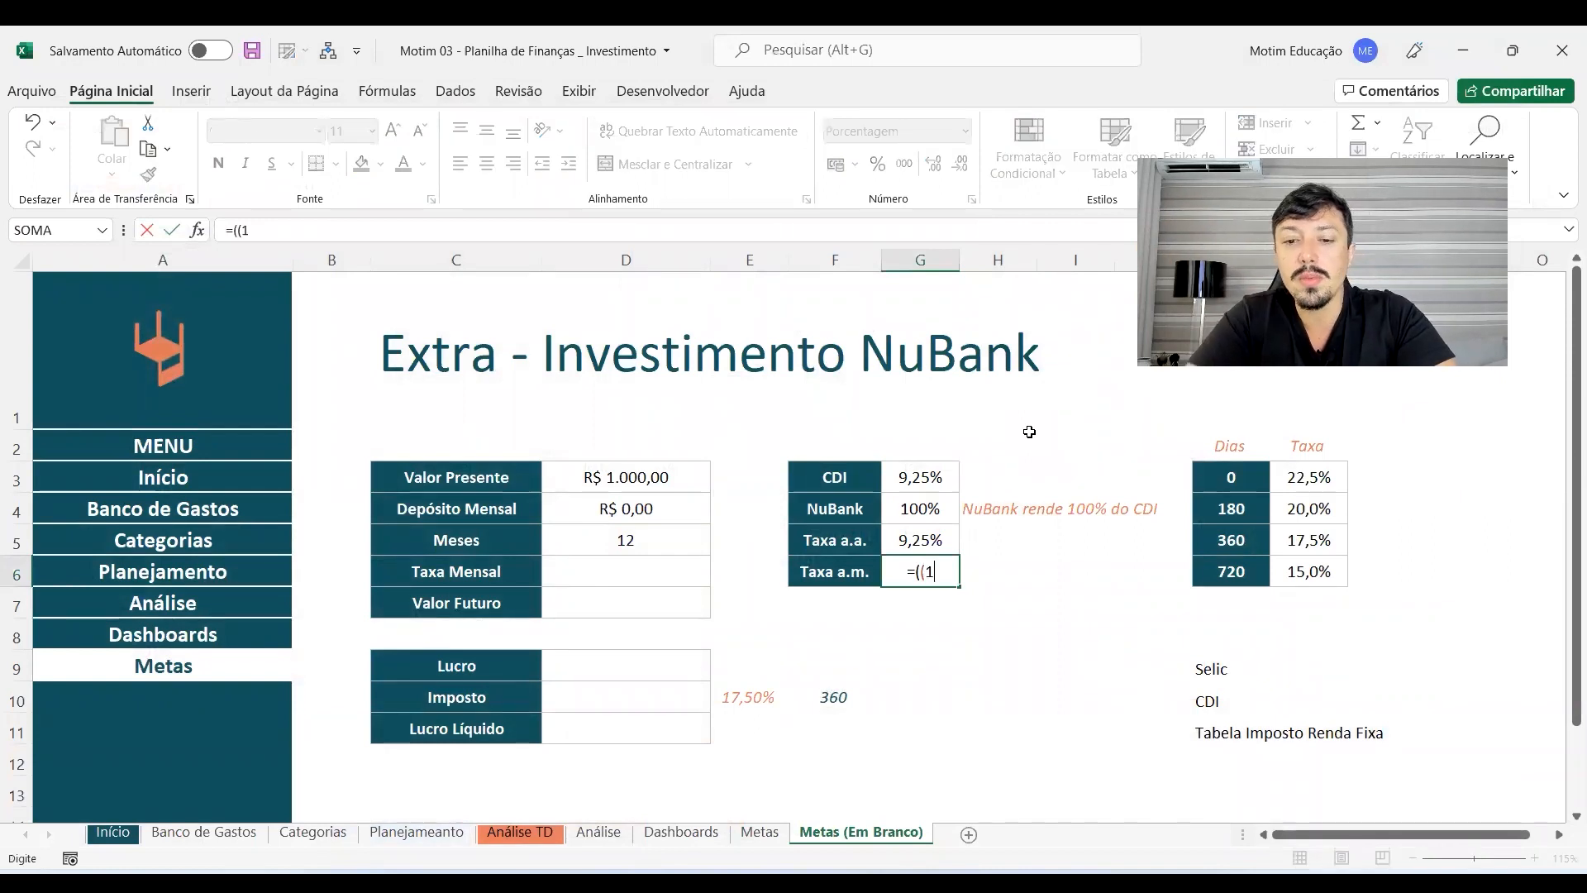
{"action": "type", "text": "+"}
{"action": "left_click", "coordinate": [941, 529]}
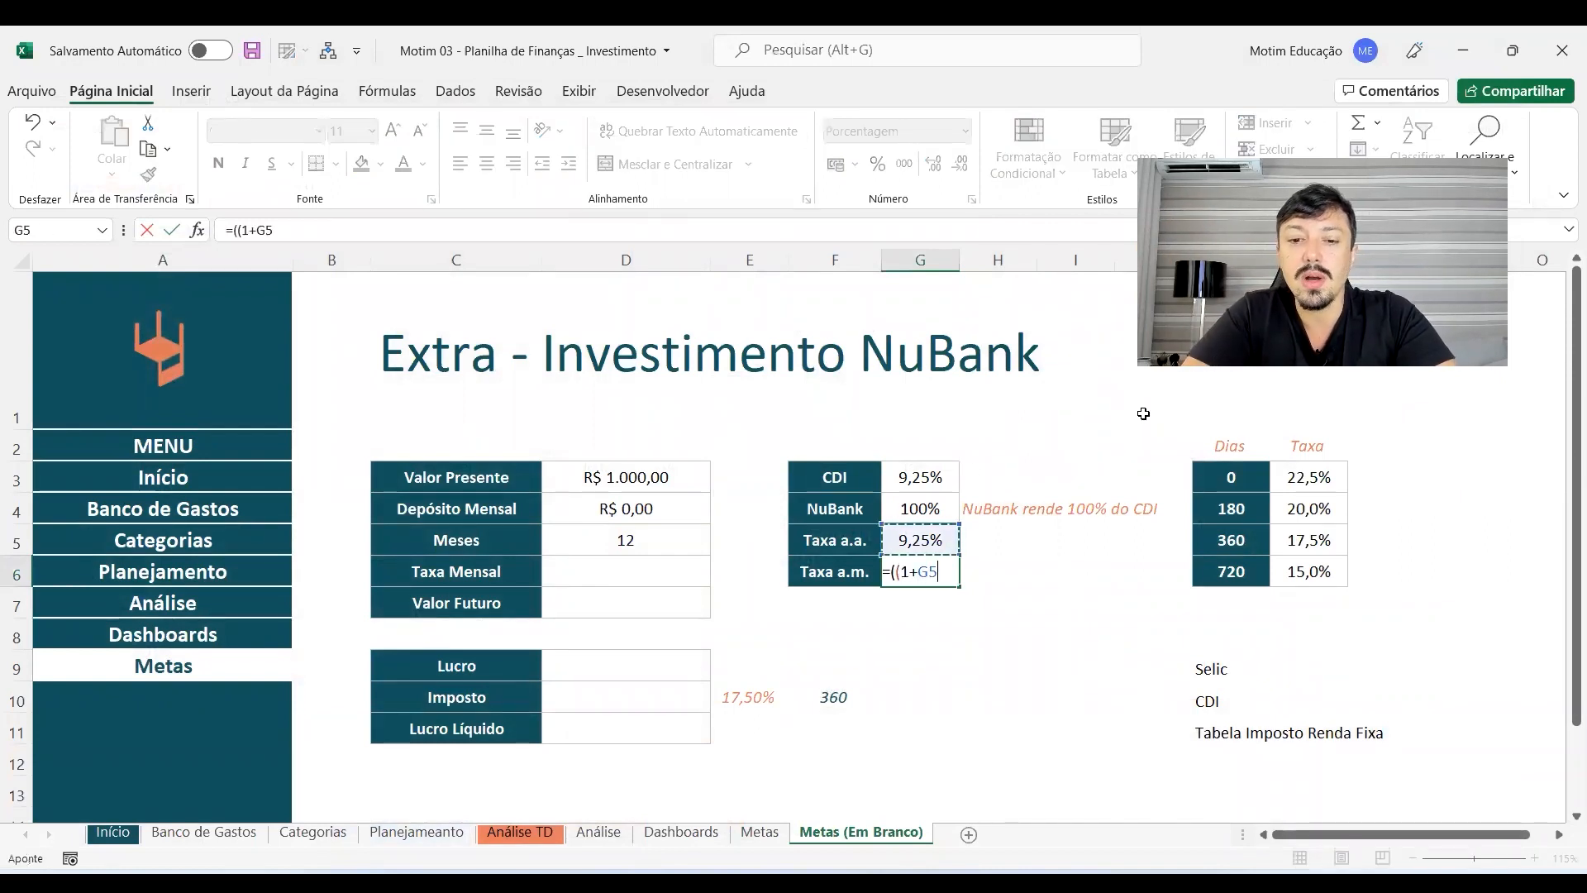
{"action": "type", "text": ")"}
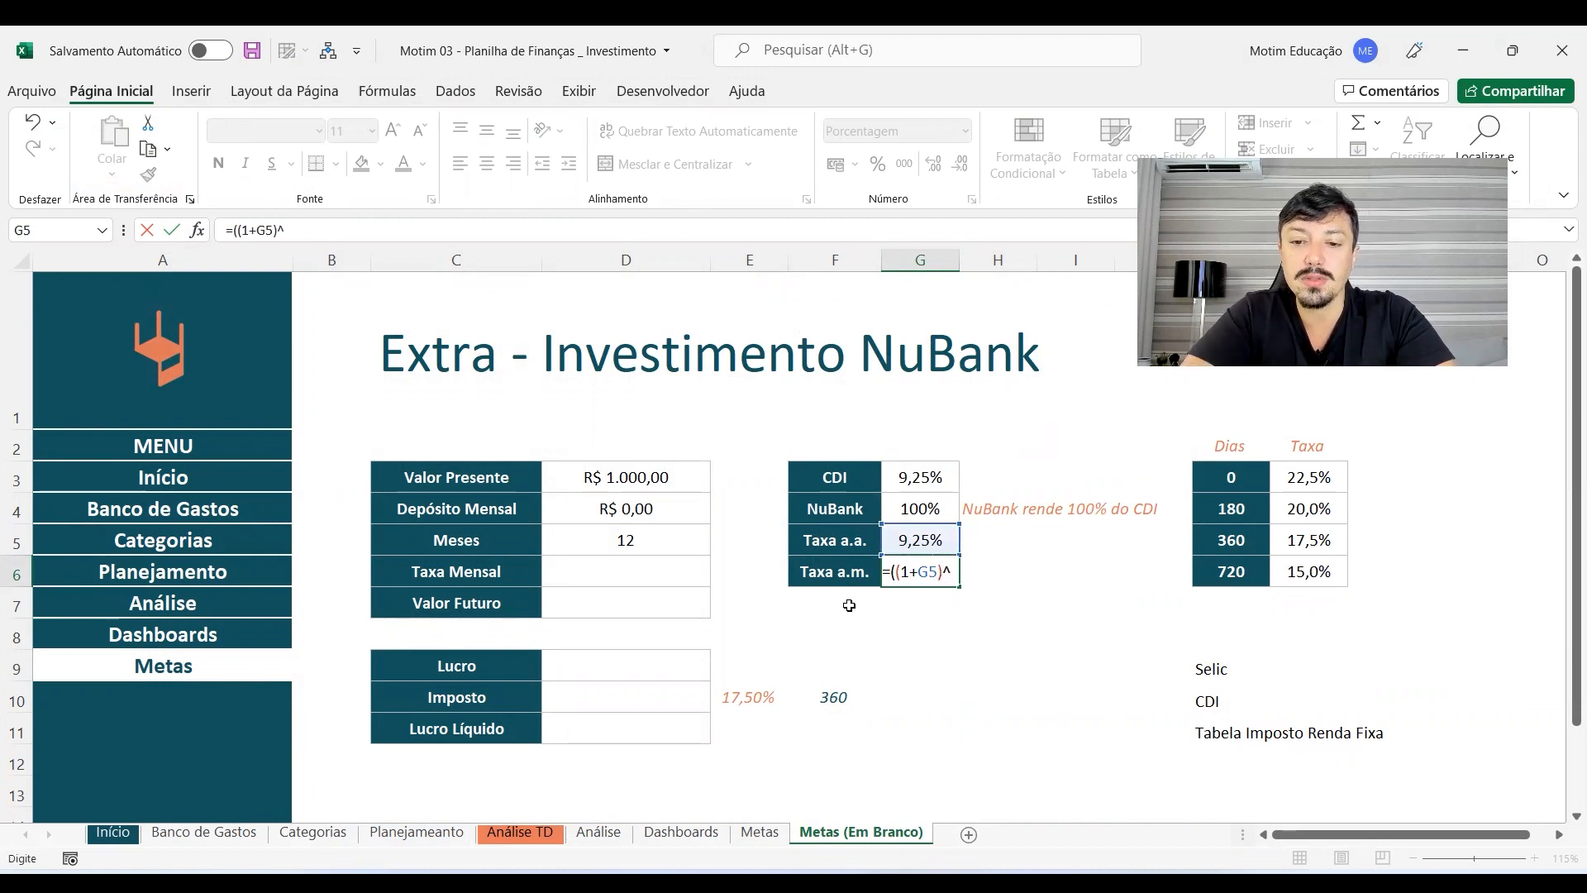
{"action": "type", "text": "^"}
{"action": "key", "text": "Escape"}
Step: Calculate Taxa a.m. in G6 from the annual rate with =((1+G5)^(1/12))-1
{"action": "scroll", "coordinate": [1016, 620], "scroll_direction": "up", "scroll_amount": 4}
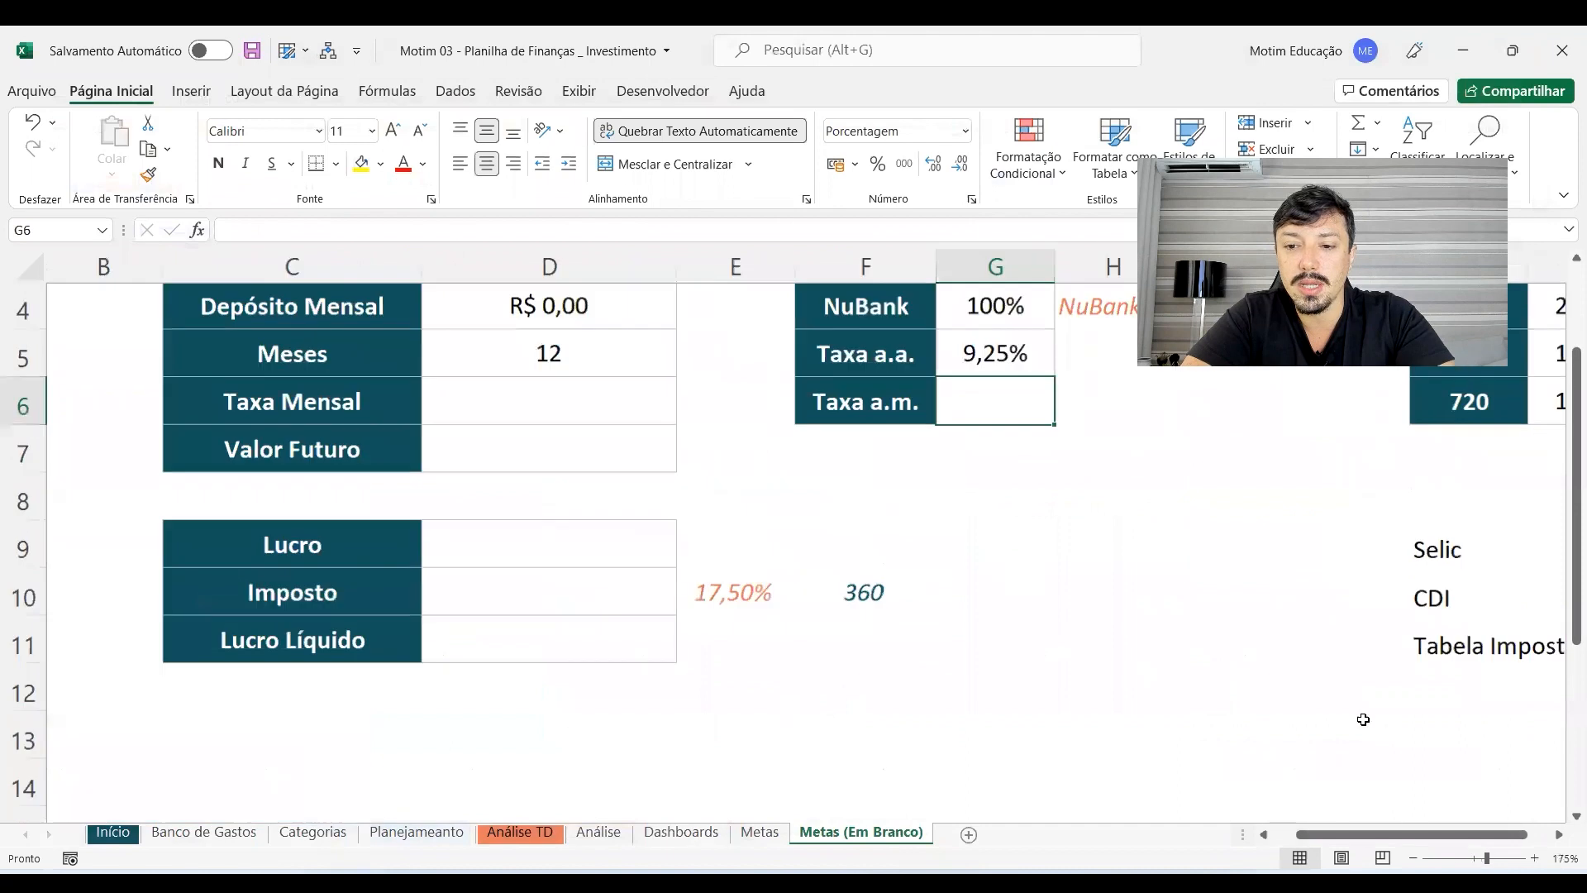
{"action": "scroll", "coordinate": [1236, 786], "scroll_direction": "right", "scroll_amount": 3}
{"action": "scroll", "coordinate": [311, 657], "scroll_direction": "up", "scroll_amount": 2}
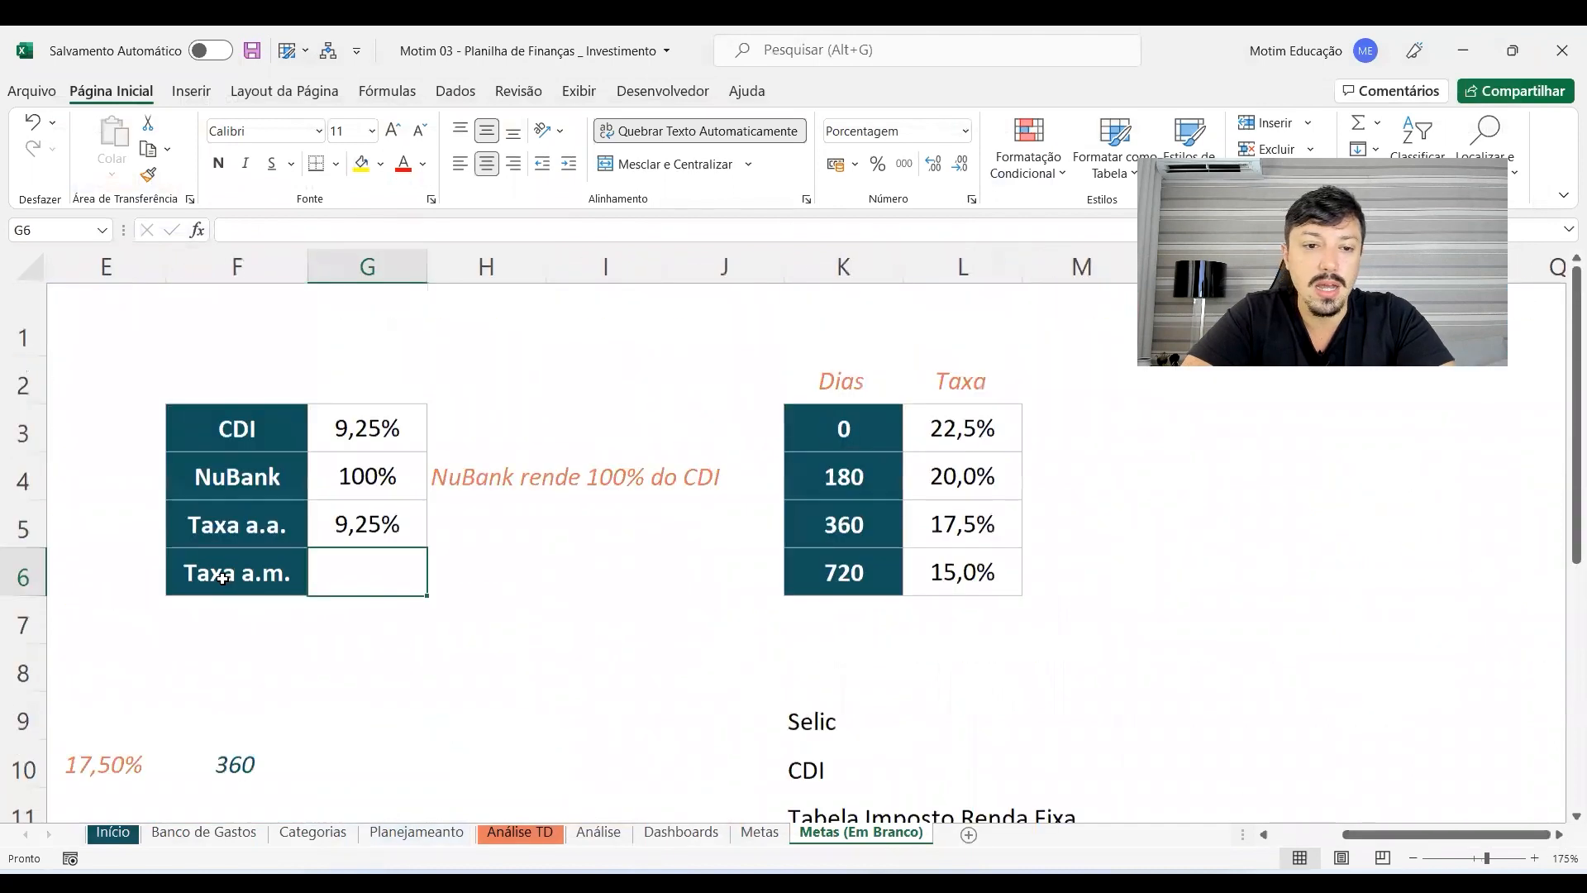
{"action": "scroll", "coordinate": [311, 657], "scroll_direction": "down", "scroll_amount": 2}
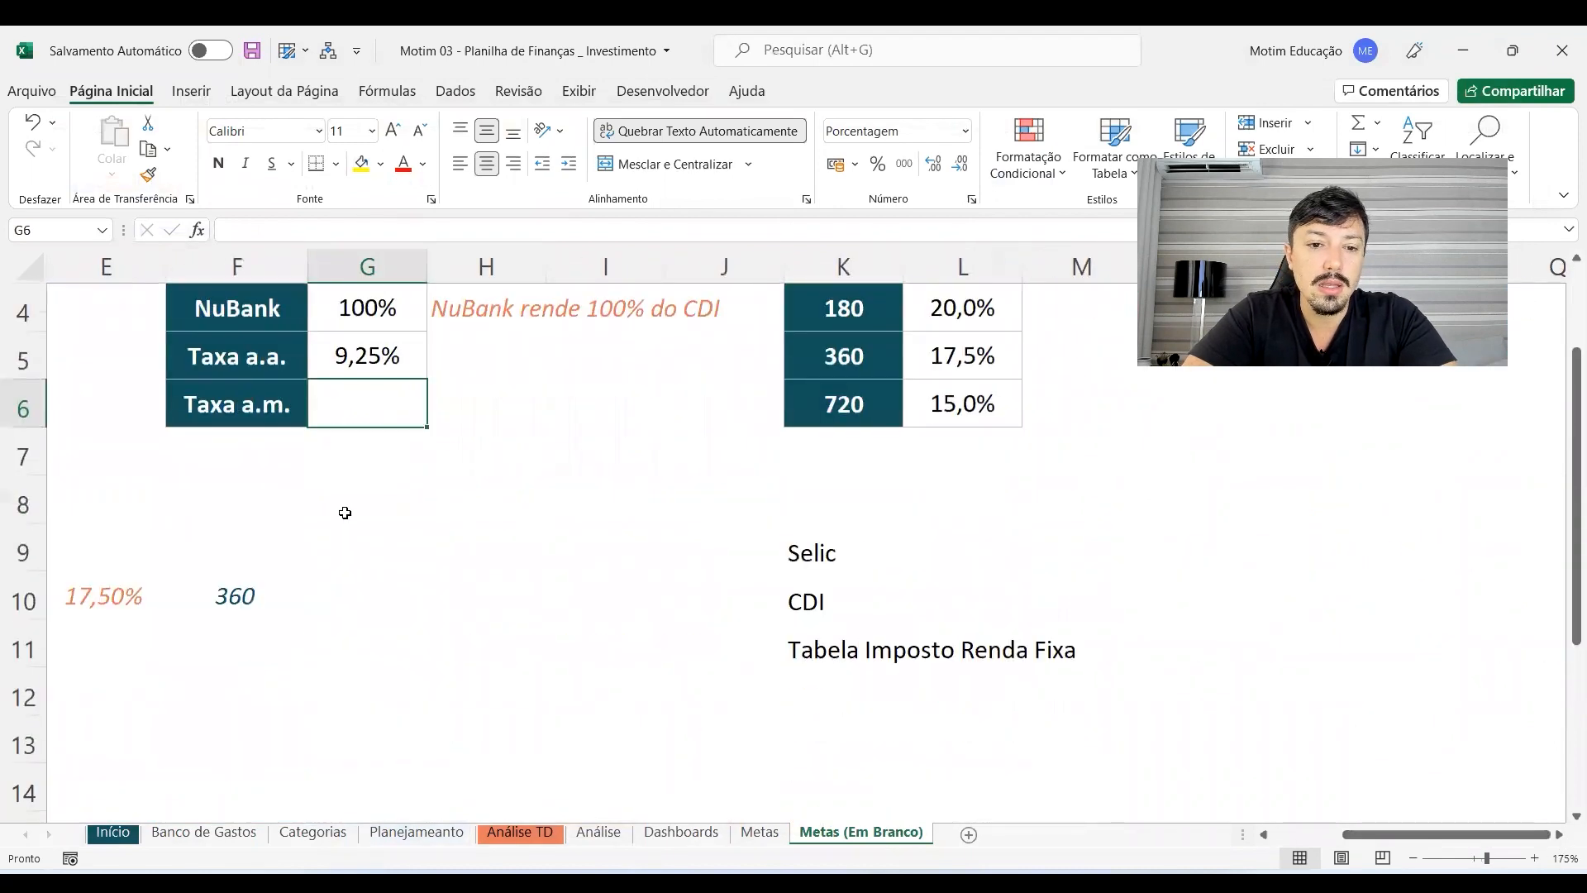
{"action": "left_click", "coordinate": [1575, 259]}
{"action": "left_click", "coordinate": [1576, 259]}
{"action": "left_click", "coordinate": [1575, 259]}
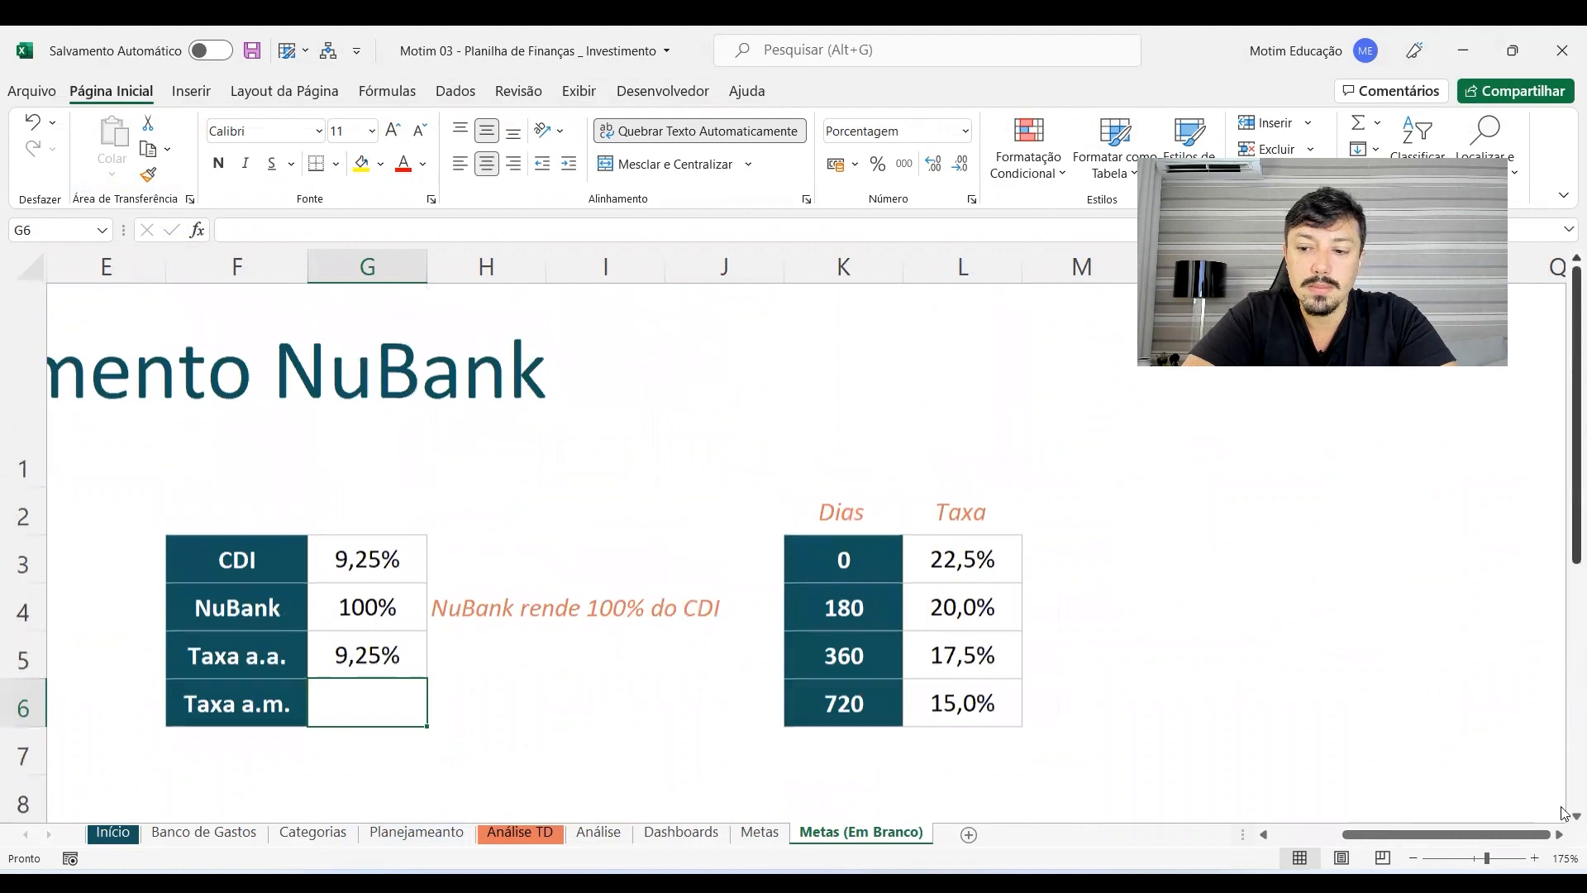
{"action": "left_click", "coordinate": [1575, 816]}
{"action": "type", "text": "="}
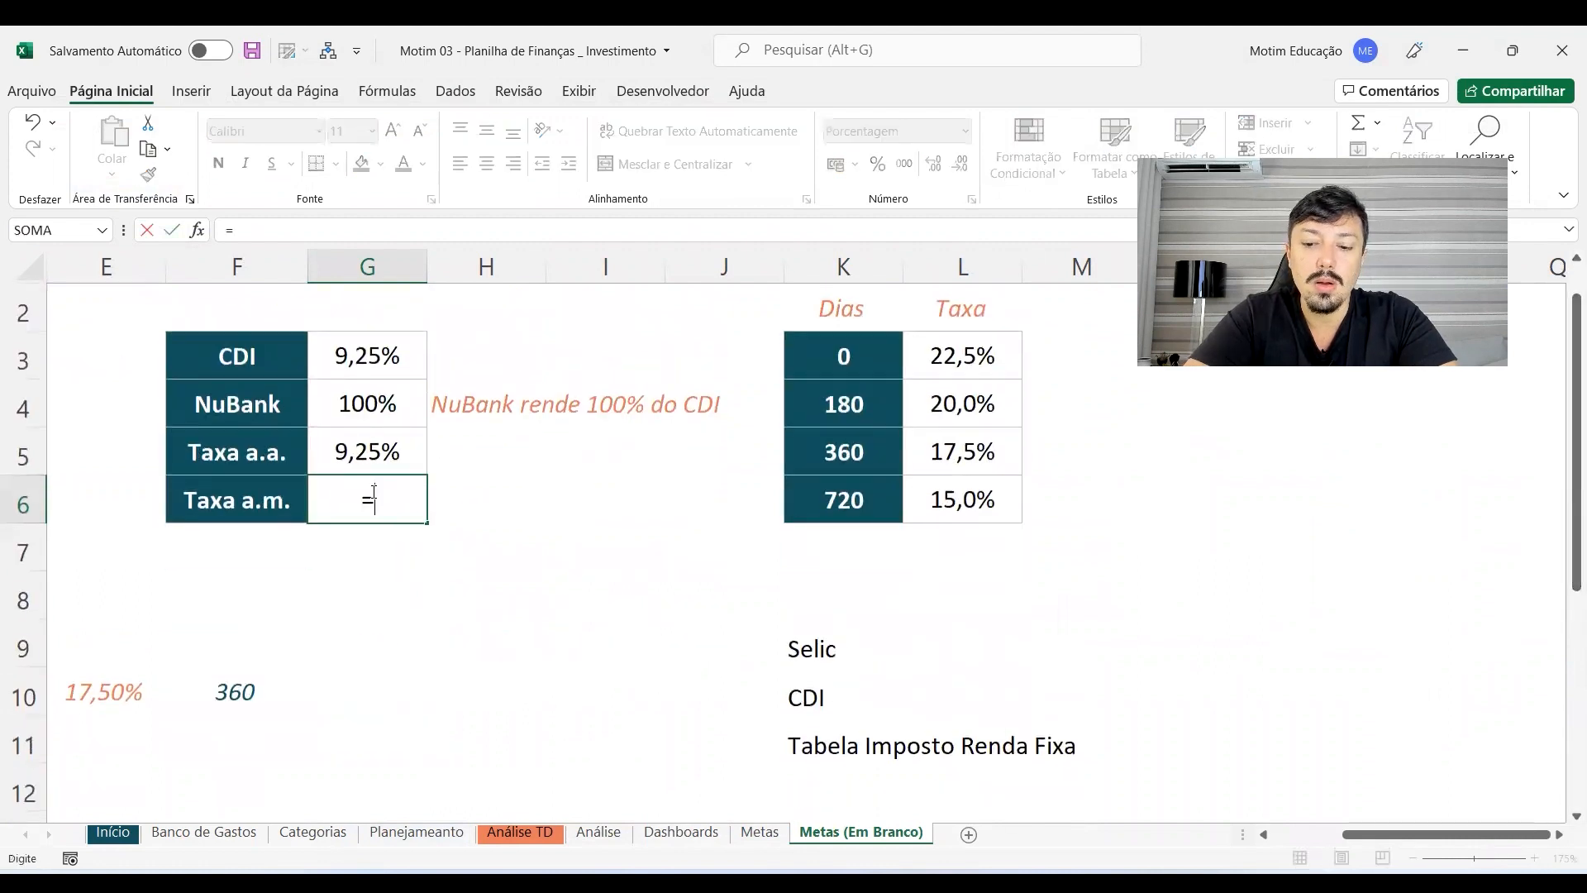
{"action": "type", "text": "((1+"}
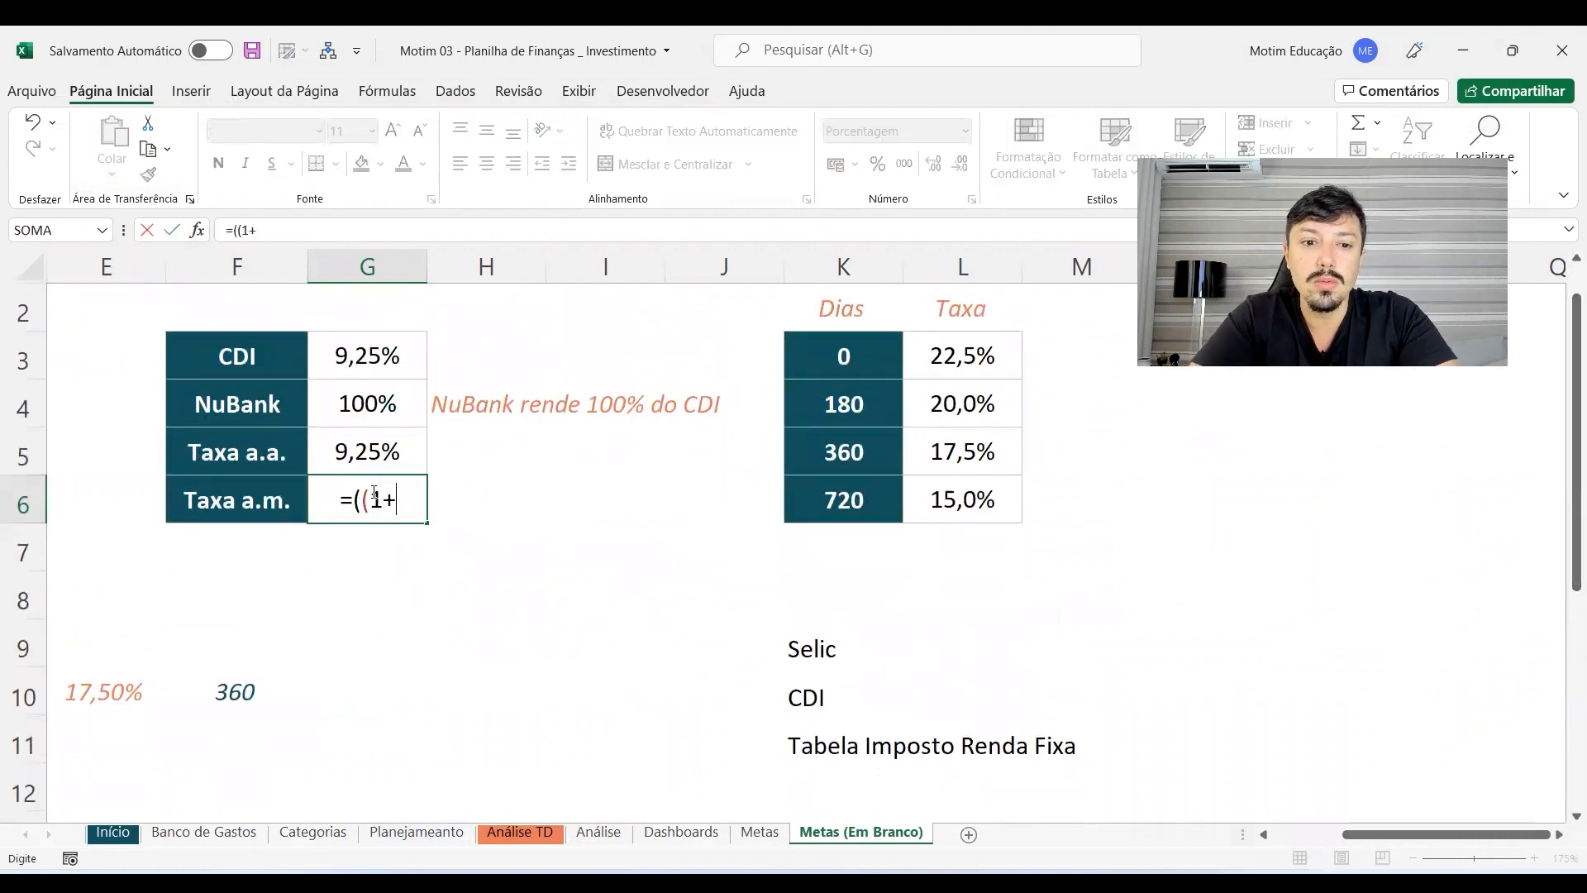
{"action": "left_click", "coordinate": [392, 449]}
{"action": "type", "text": ")^"}
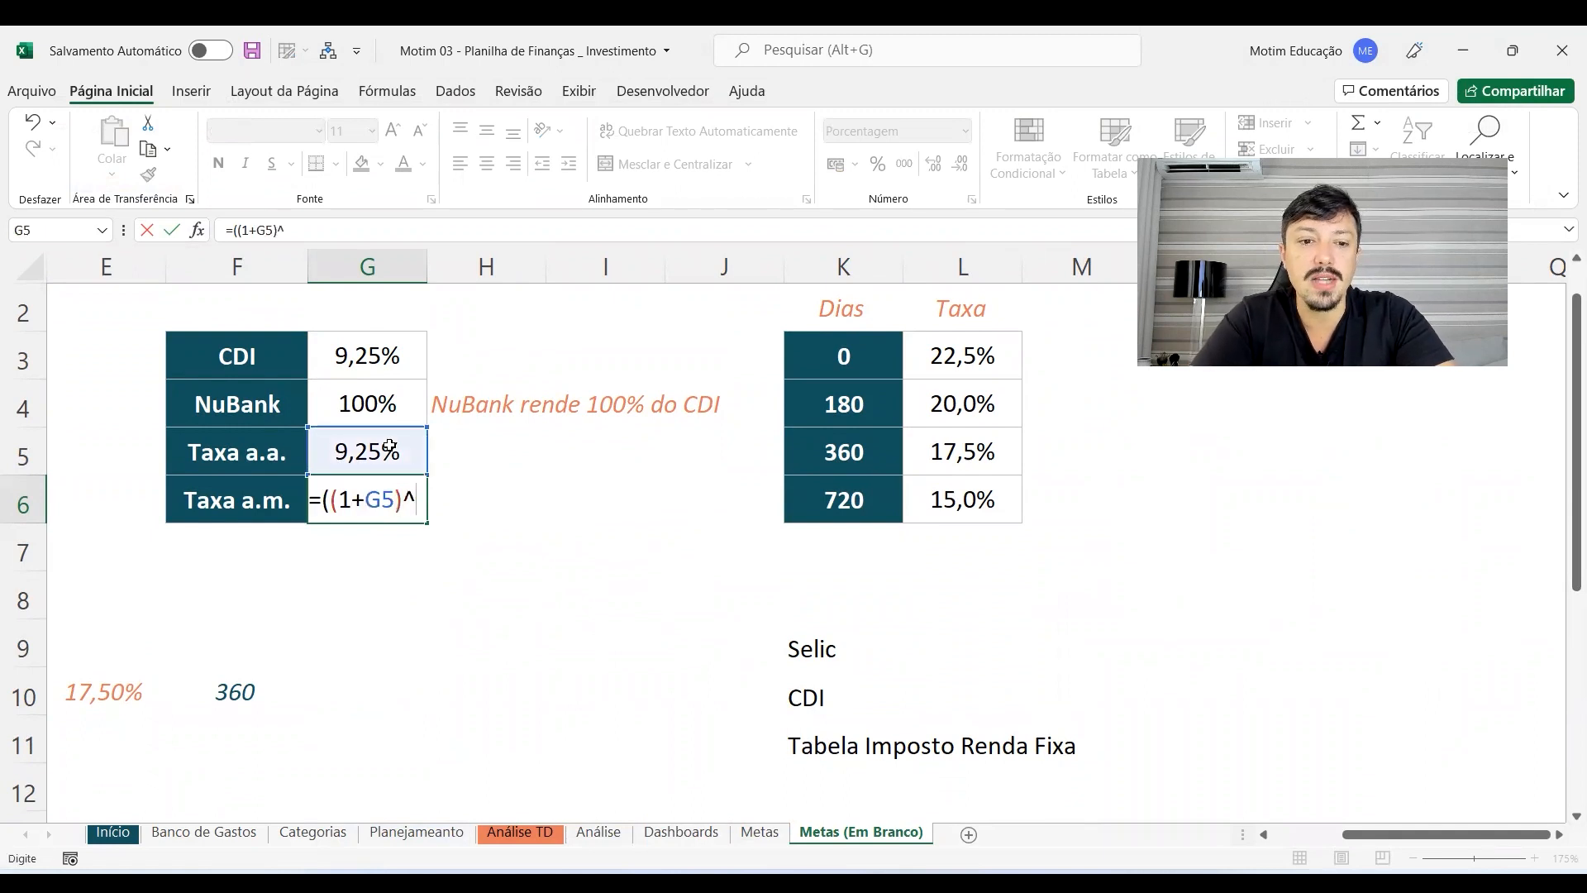
{"action": "type", "text": "(1/12"}
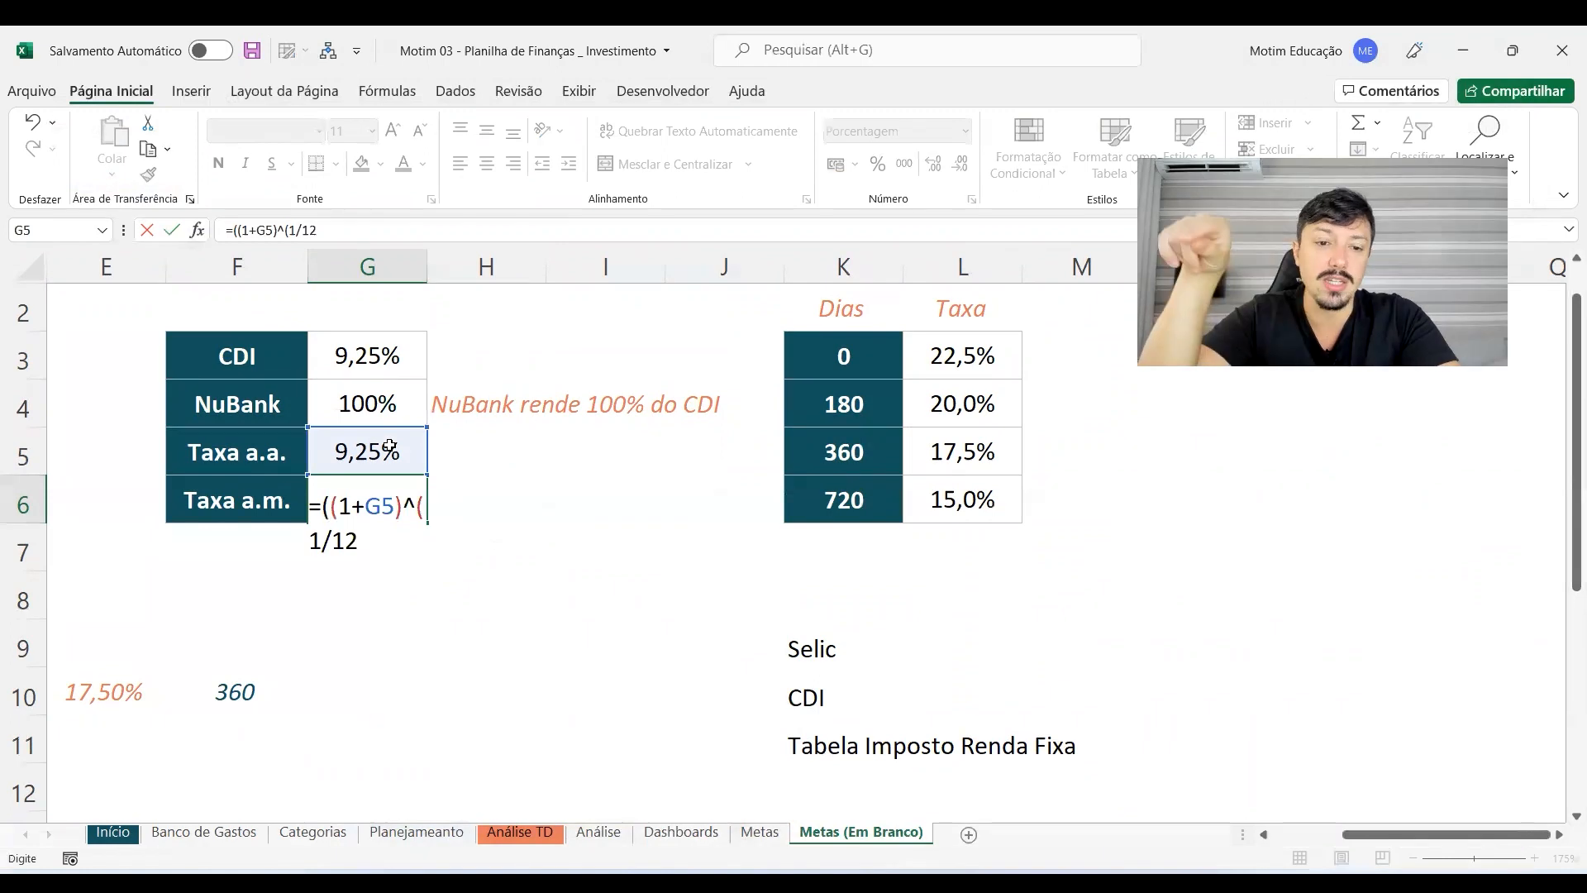
{"action": "type", "text": ")"}
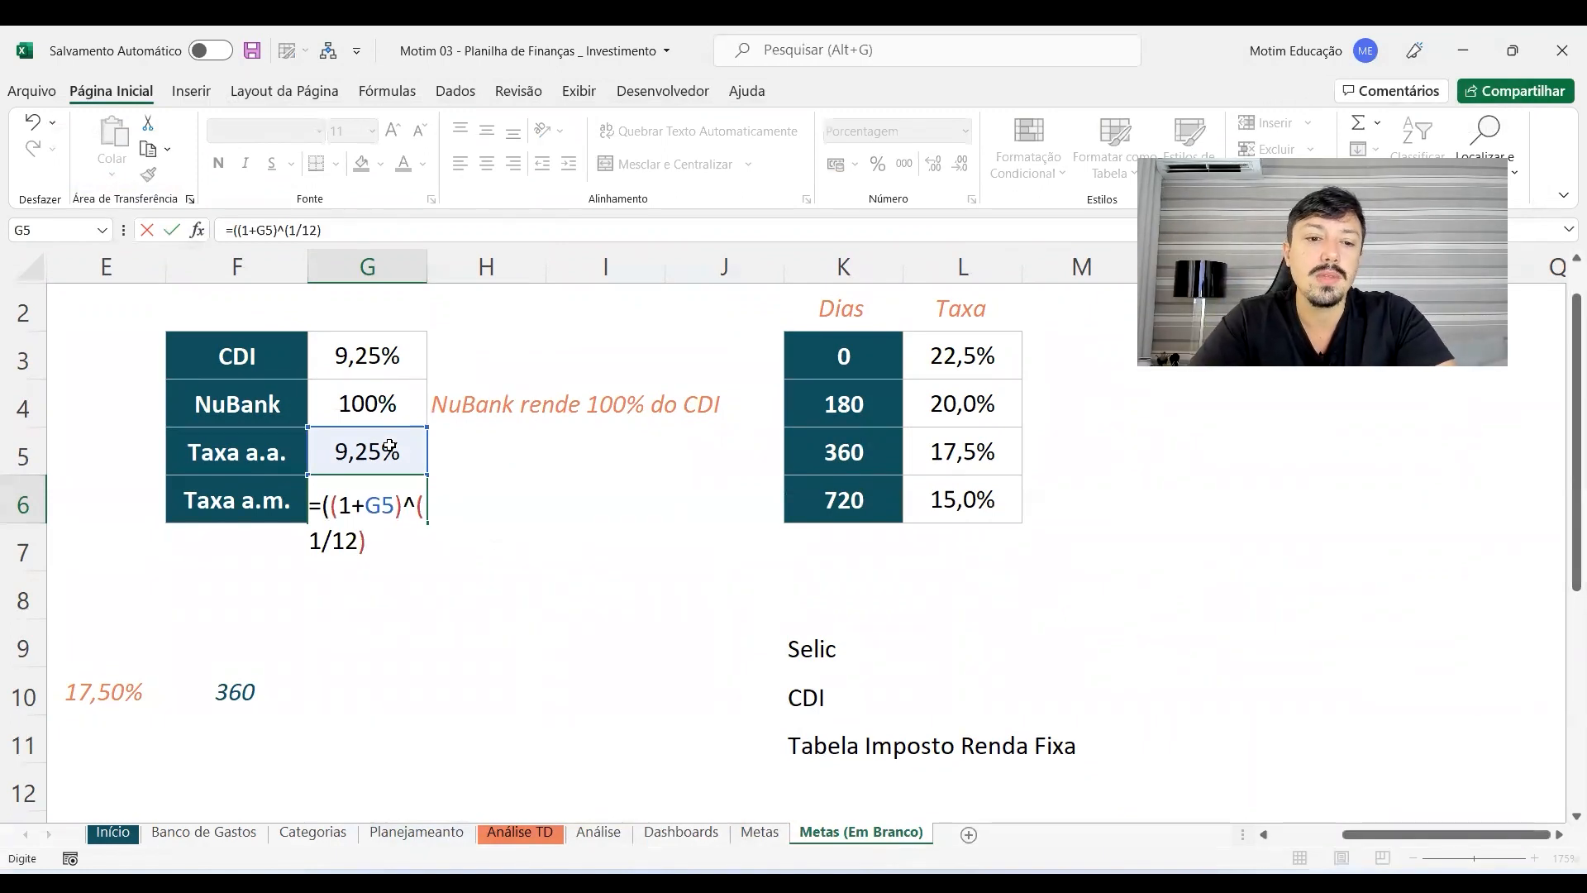
{"action": "type", "text": ")-1"}
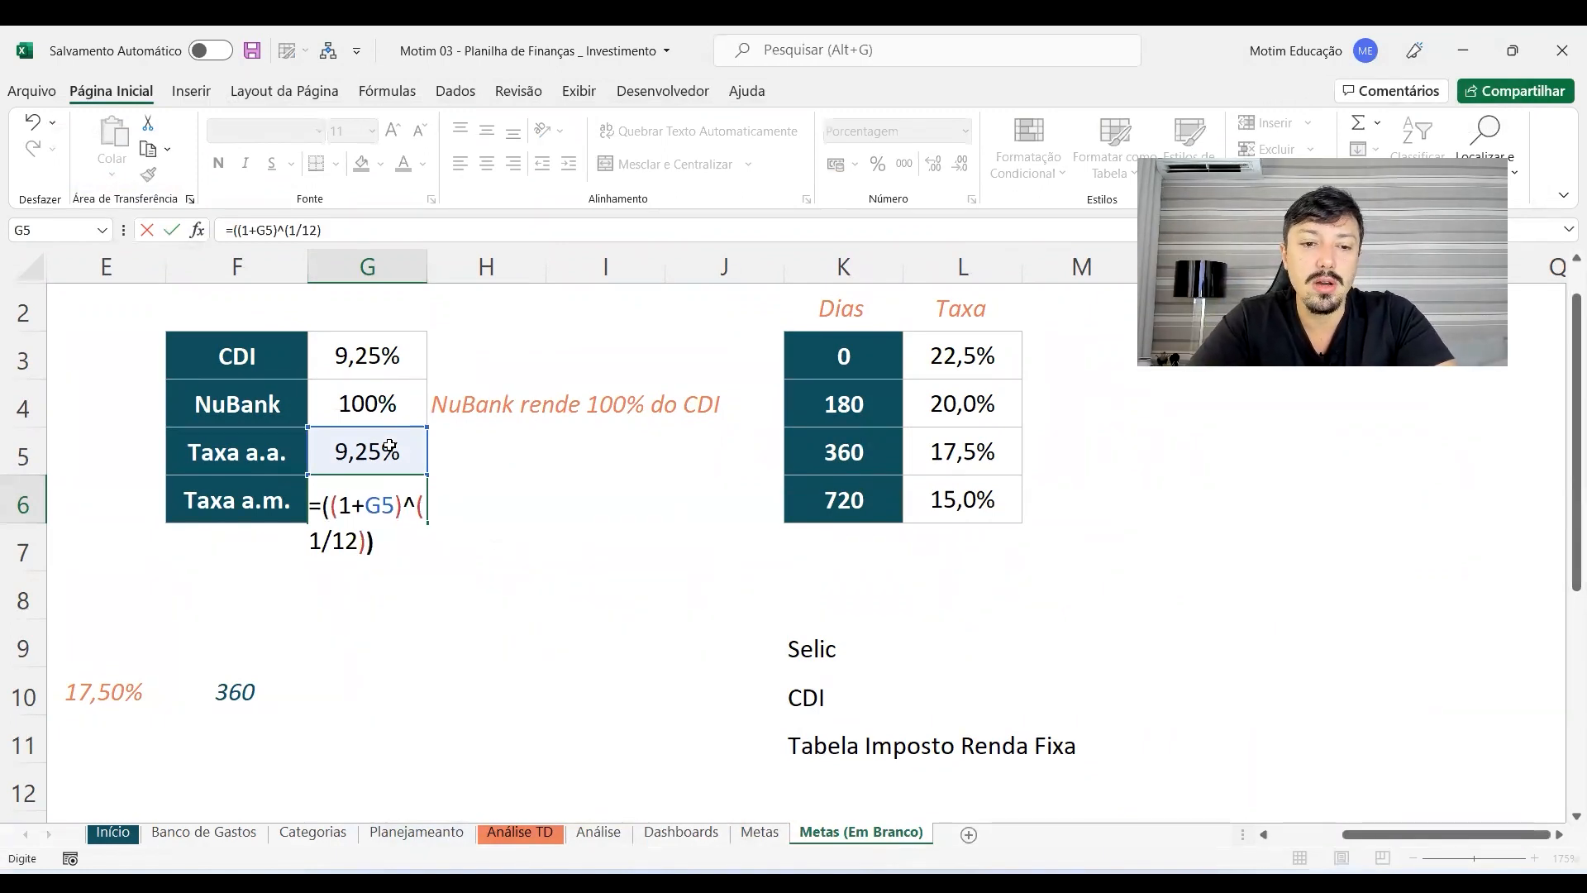
{"action": "key", "text": "Return"}
{"action": "key", "text": "Up"}
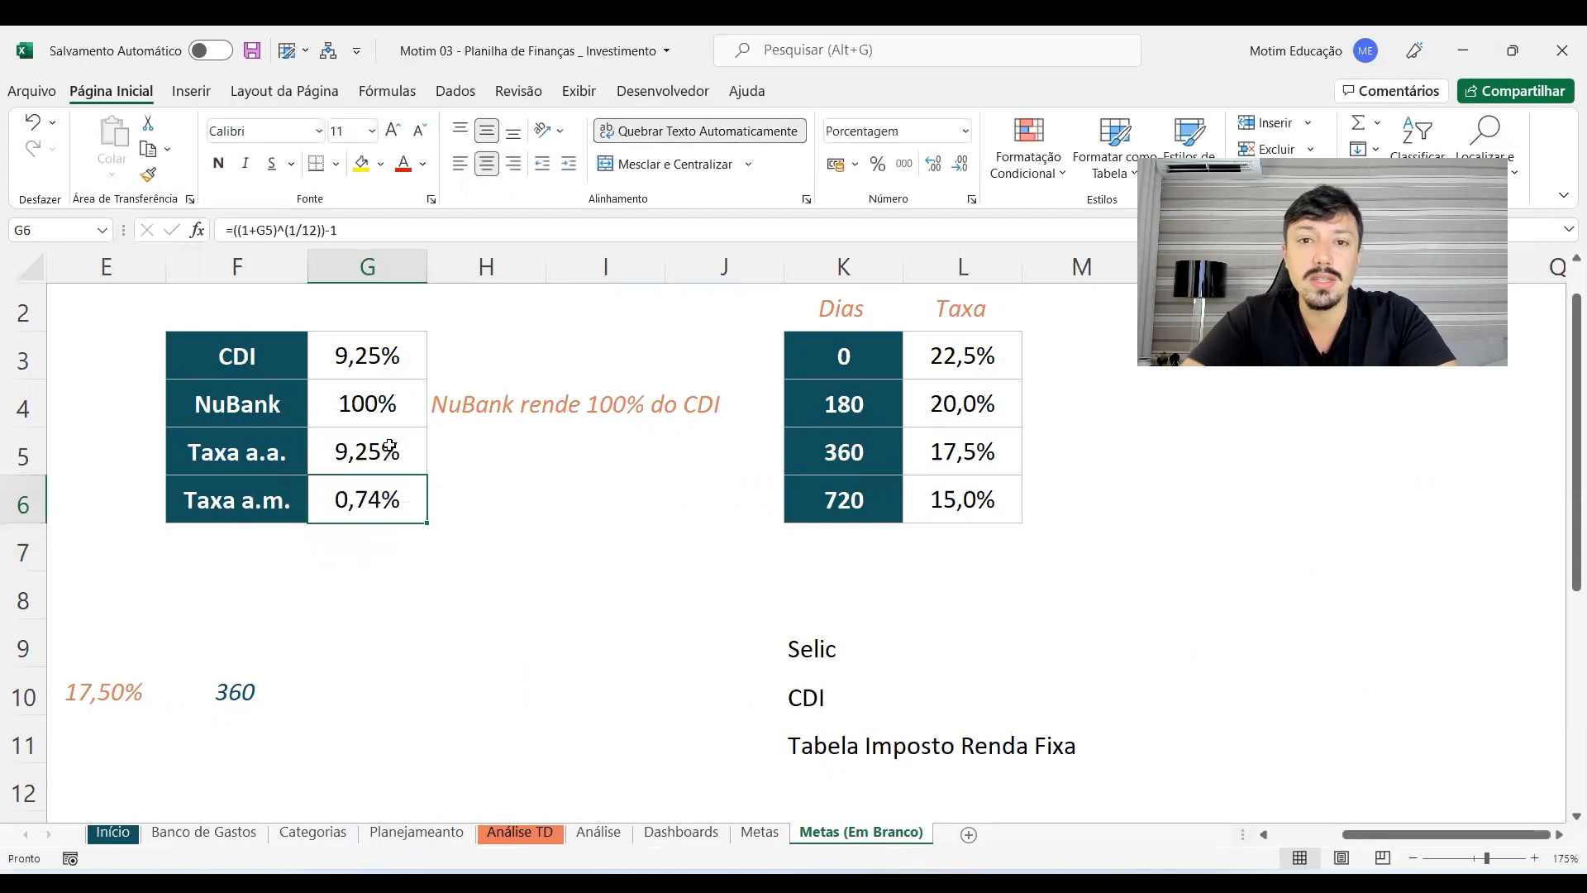
Step: Examine the power operator and the 1/12 exponent in the Taxa a.m. formula, leaving the formula as it is
{"action": "double_click", "coordinate": [372, 495]}
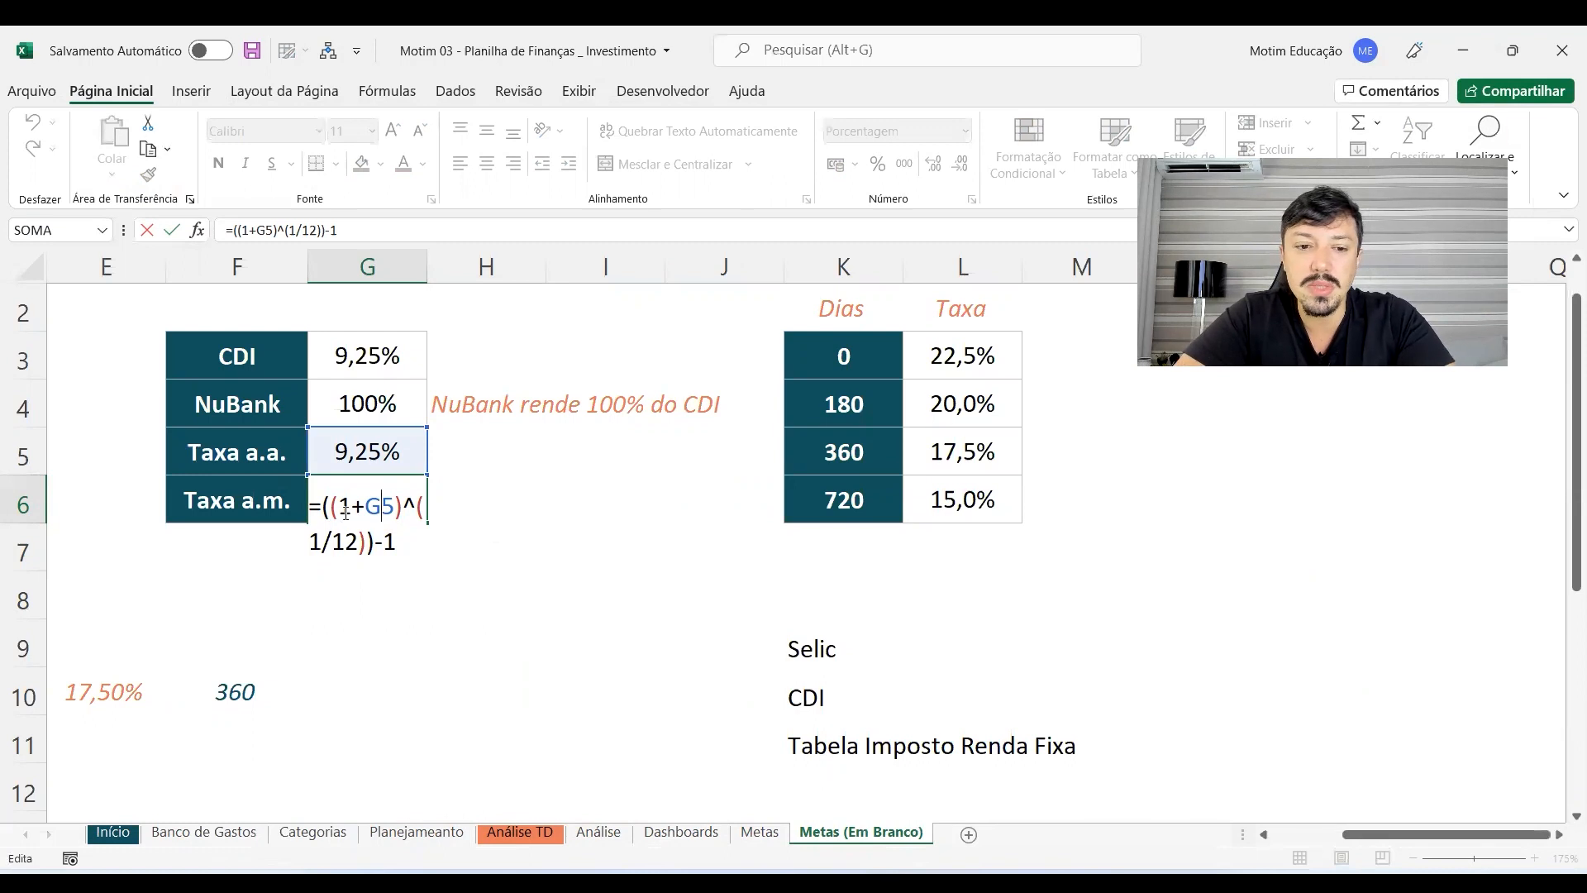
{"action": "left_click_drag", "start_coordinate": [338, 506], "coordinate": [417, 499]}
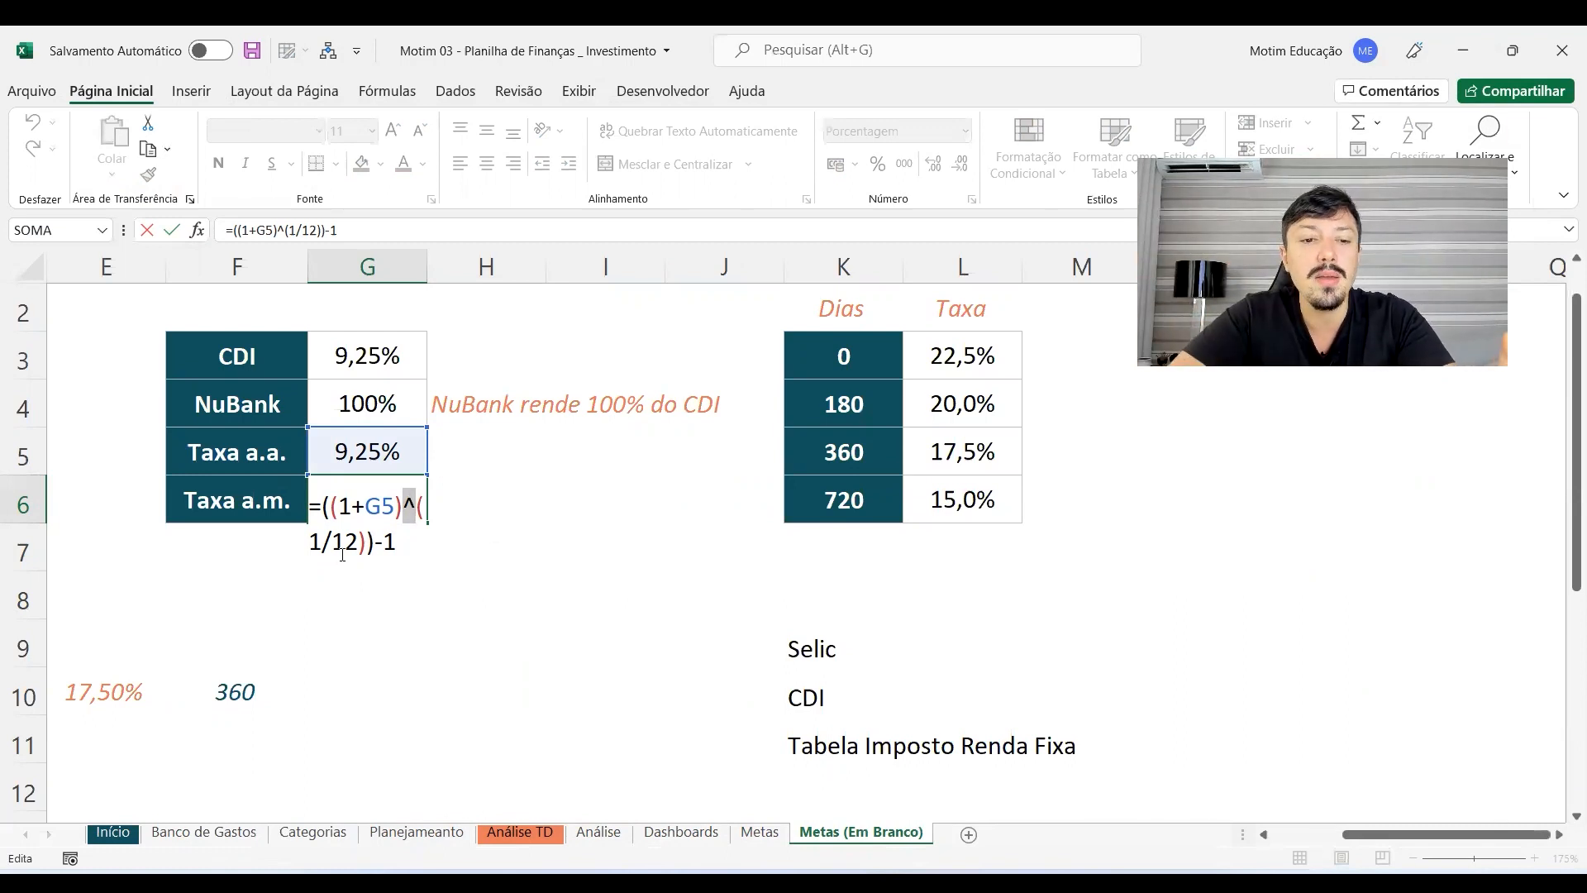
{"action": "left_click_drag", "start_coordinate": [359, 546], "coordinate": [306, 555]}
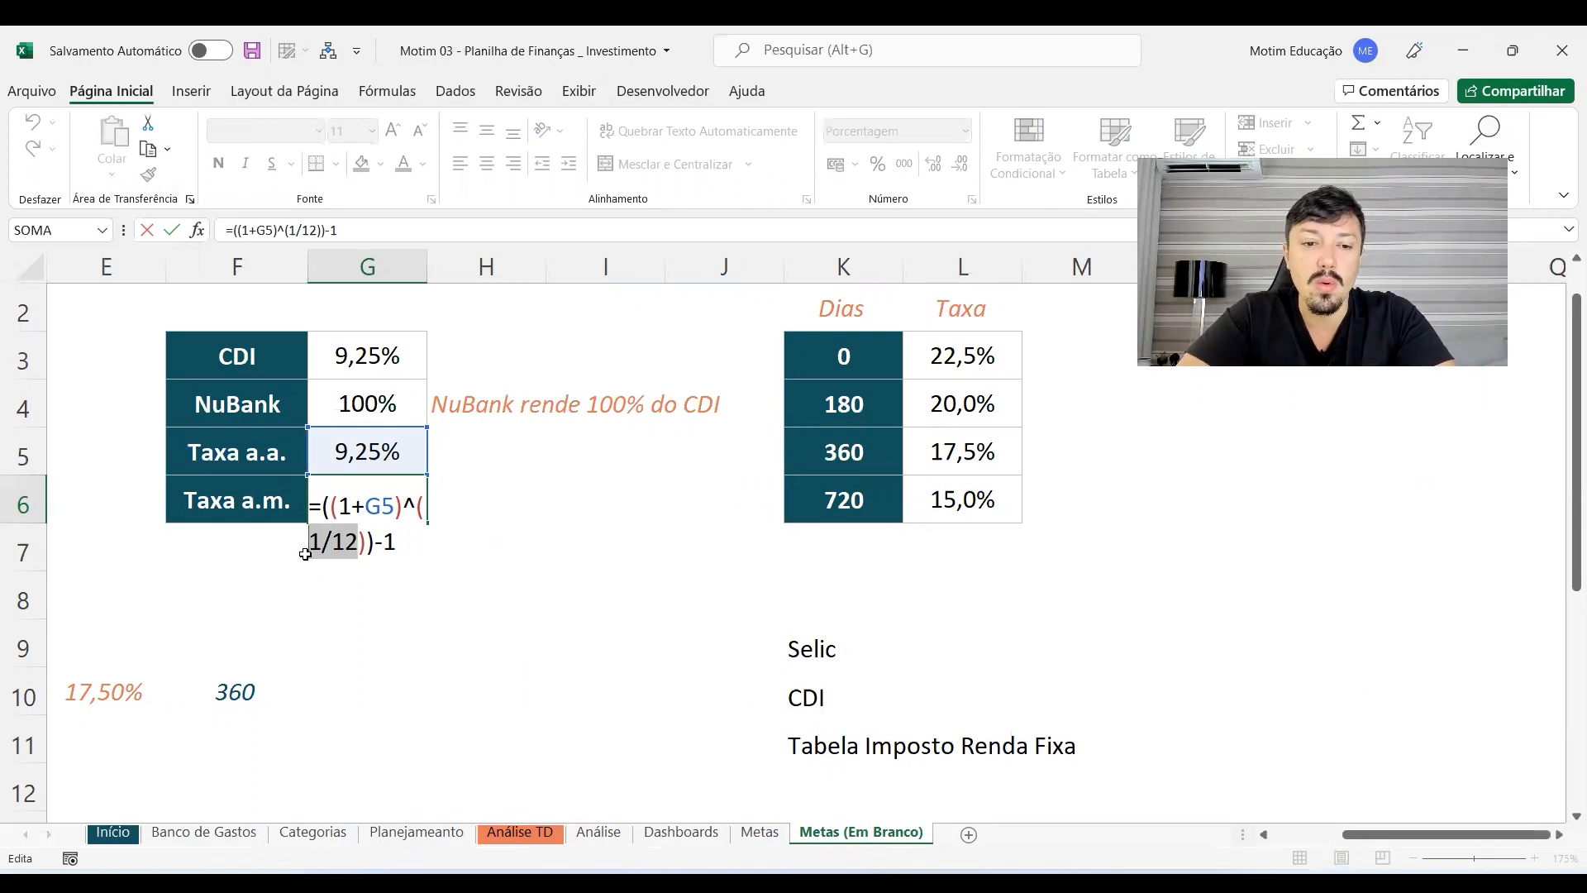
{"action": "key", "text": "Return"}
{"action": "key", "text": "Up"}
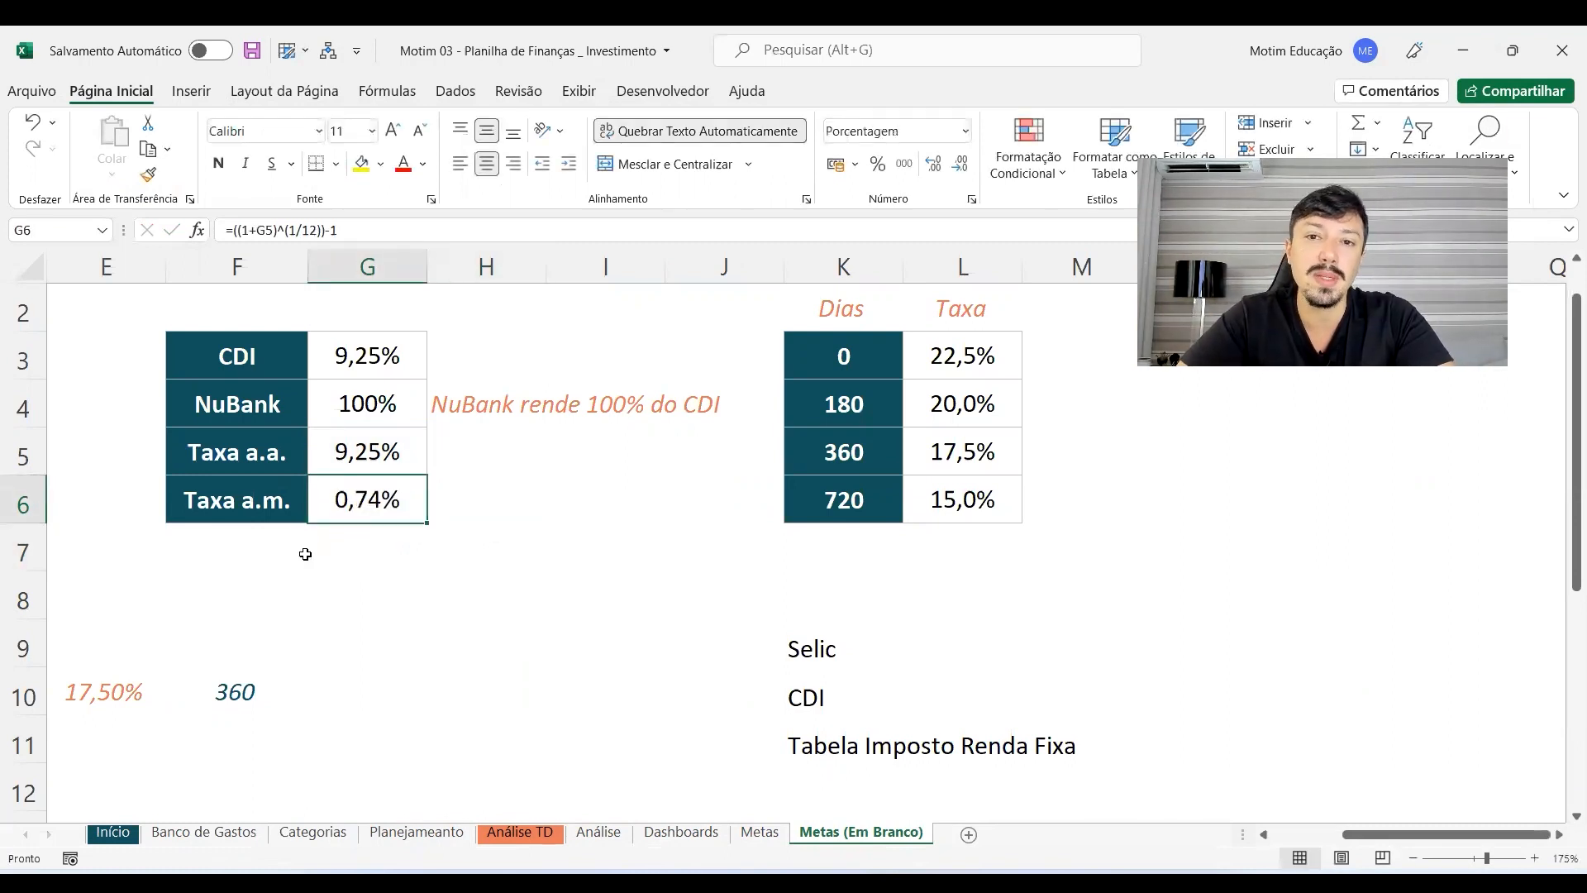
Step: Link Taxa Mensal in D6 to the Taxa a.m. value with =G6
{"action": "key", "text": "Left"}
{"action": "key", "text": "Left"}
{"action": "key", "text": "Left"}
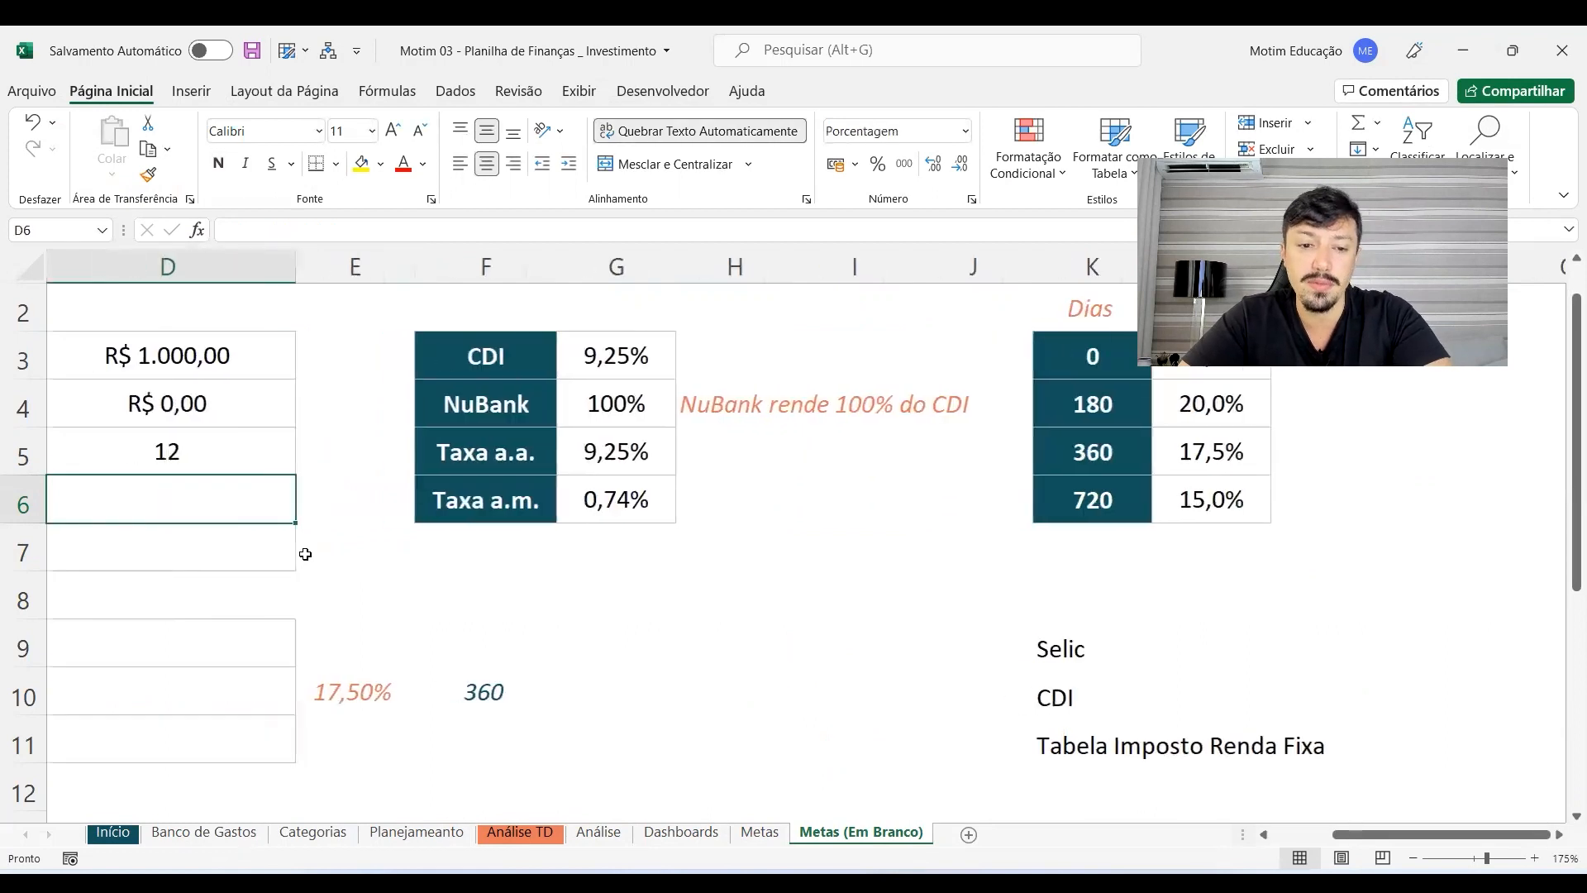
{"action": "type", "text": "="}
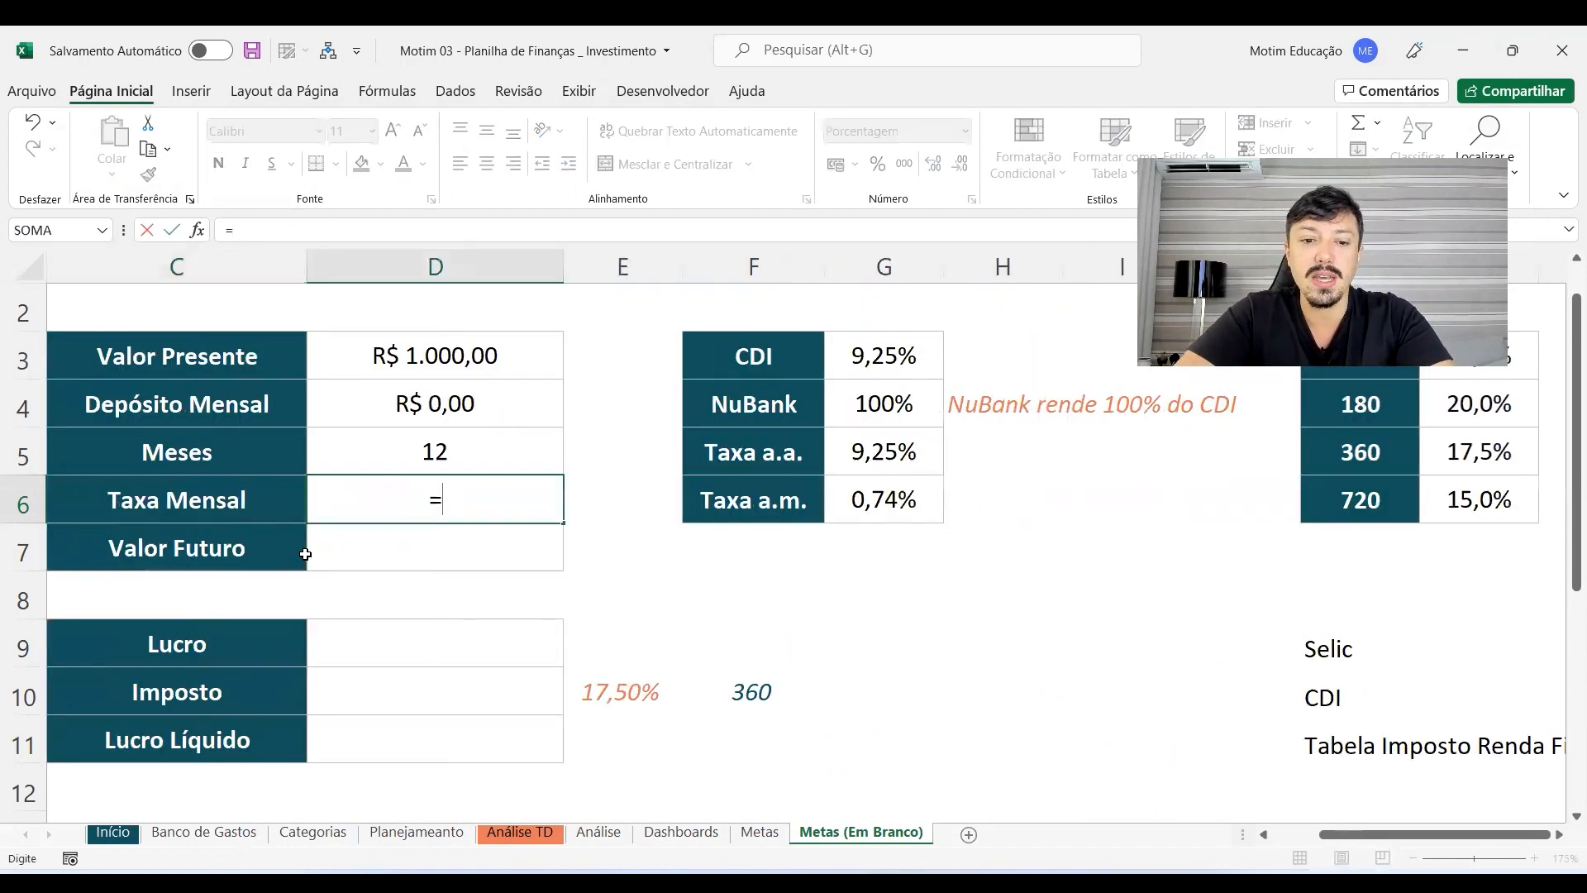
{"action": "left_click", "coordinate": [857, 499]}
{"action": "key", "text": "Return"}
{"action": "key", "text": "Left"}
{"action": "key", "text": "Left"}
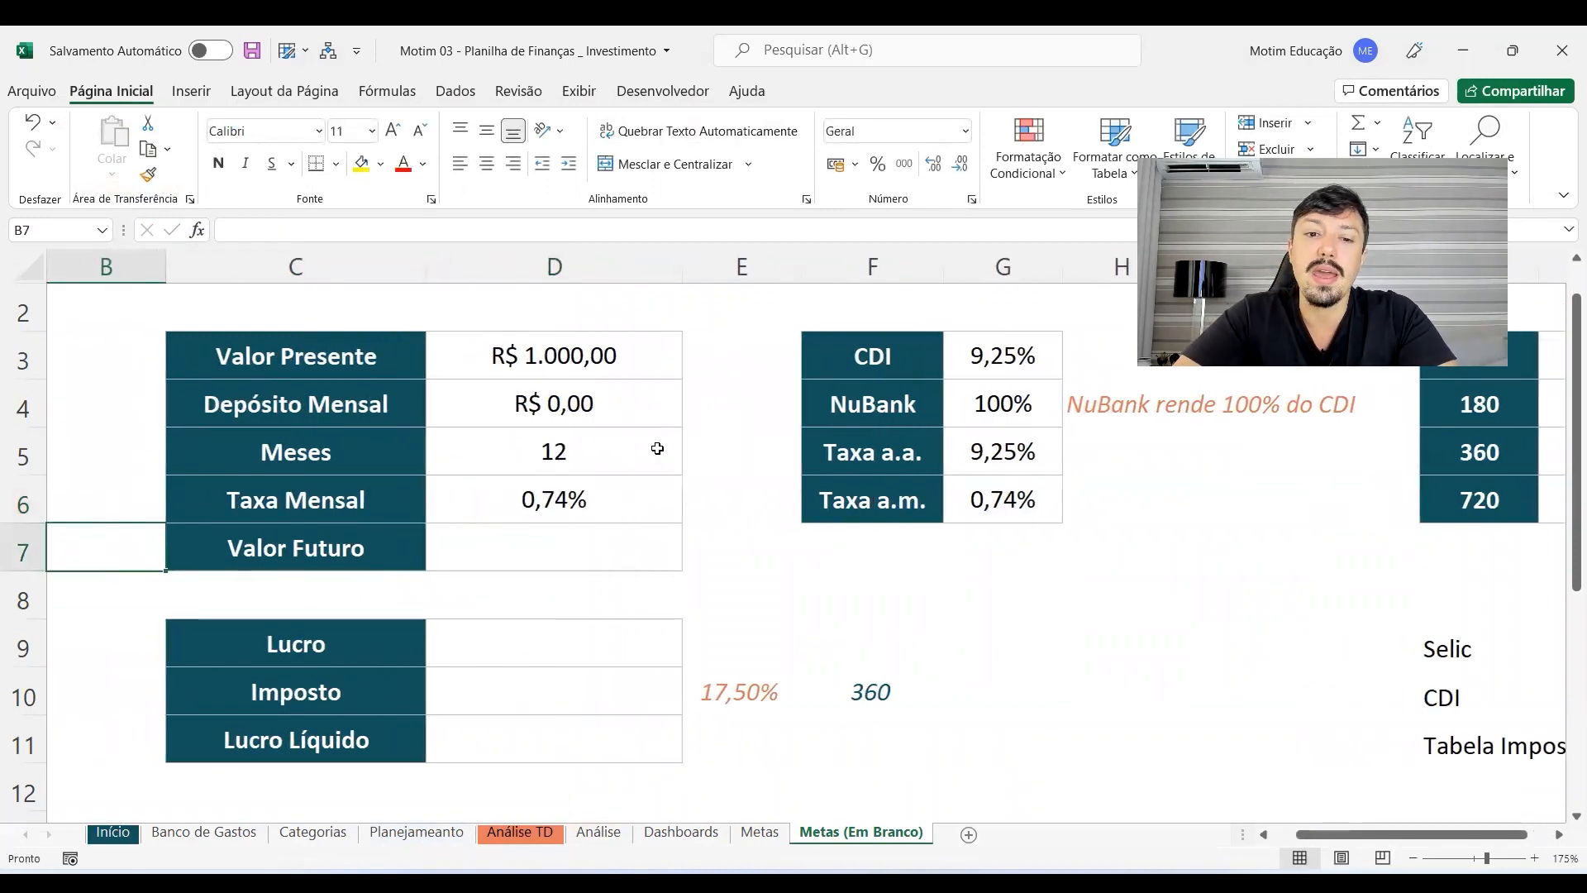
Step: Switch to Chrome, search for "formula de juros compostos", view the compound interest formula and return to Excel
{"action": "left_click", "coordinate": [630, 881]}
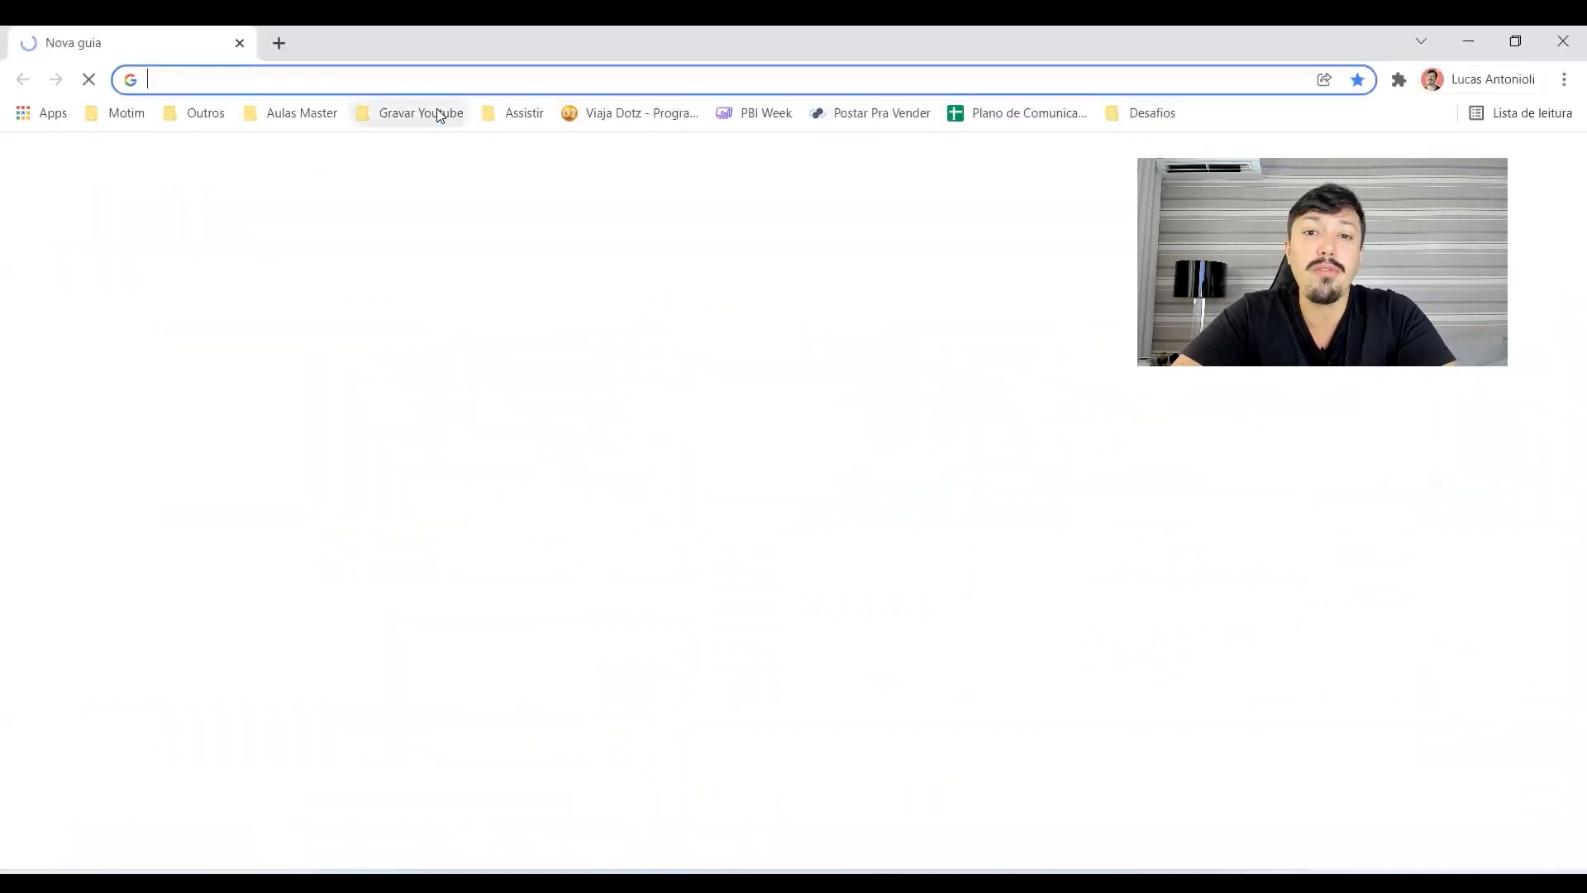
{"action": "left_click", "coordinate": [436, 78]}
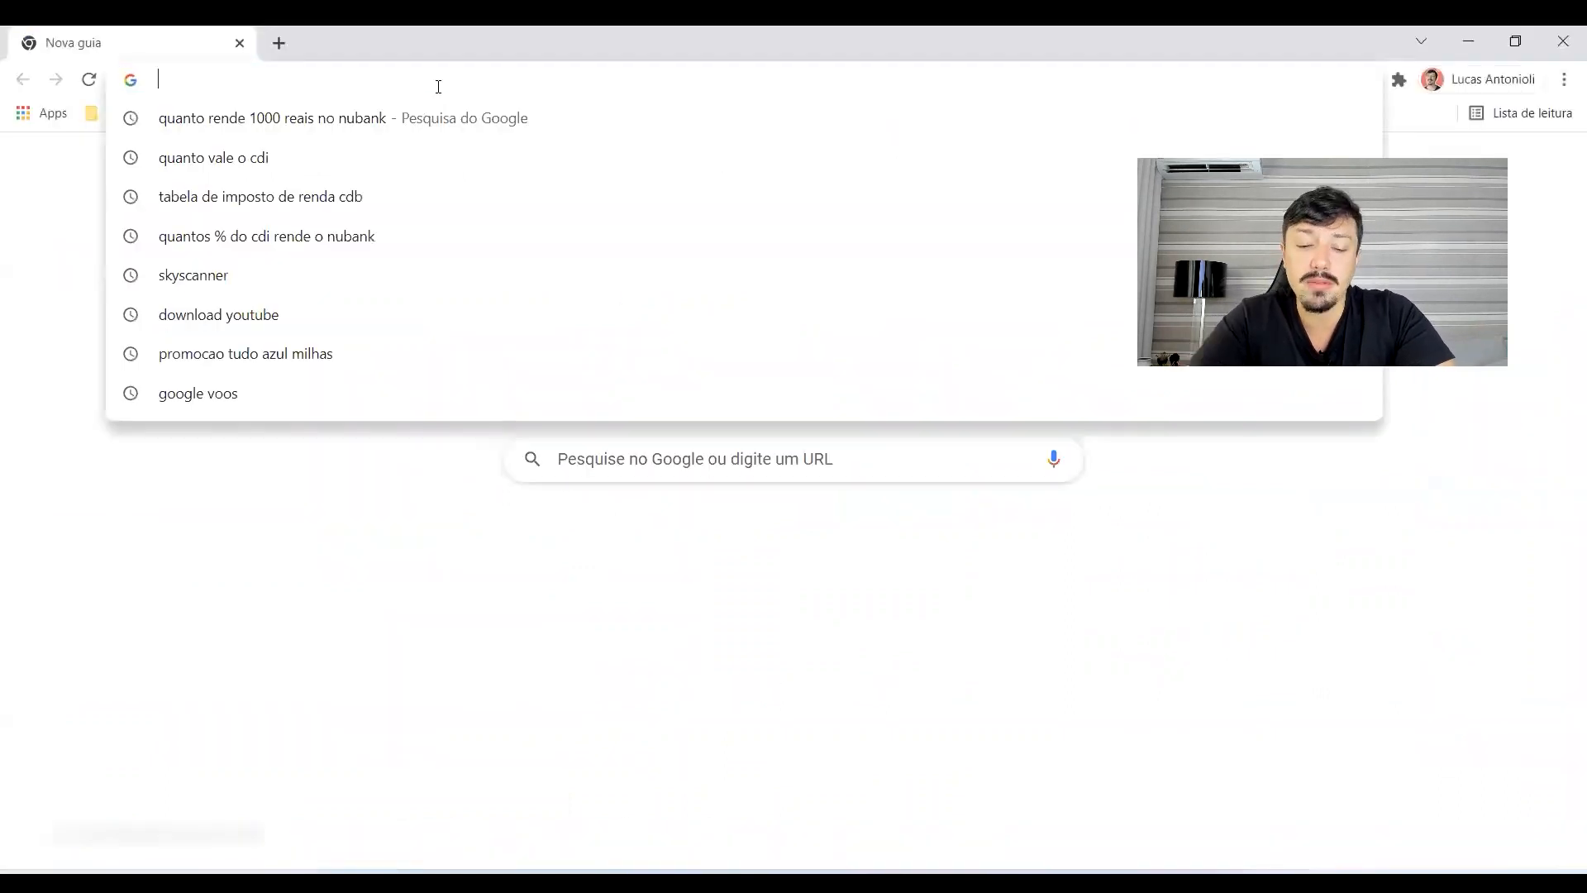
{"action": "type", "text": "ta"}
{"action": "key", "text": "BackSpace"}
{"action": "key", "text": "BackSpace"}
{"action": "key", "text": "BackSpace"}
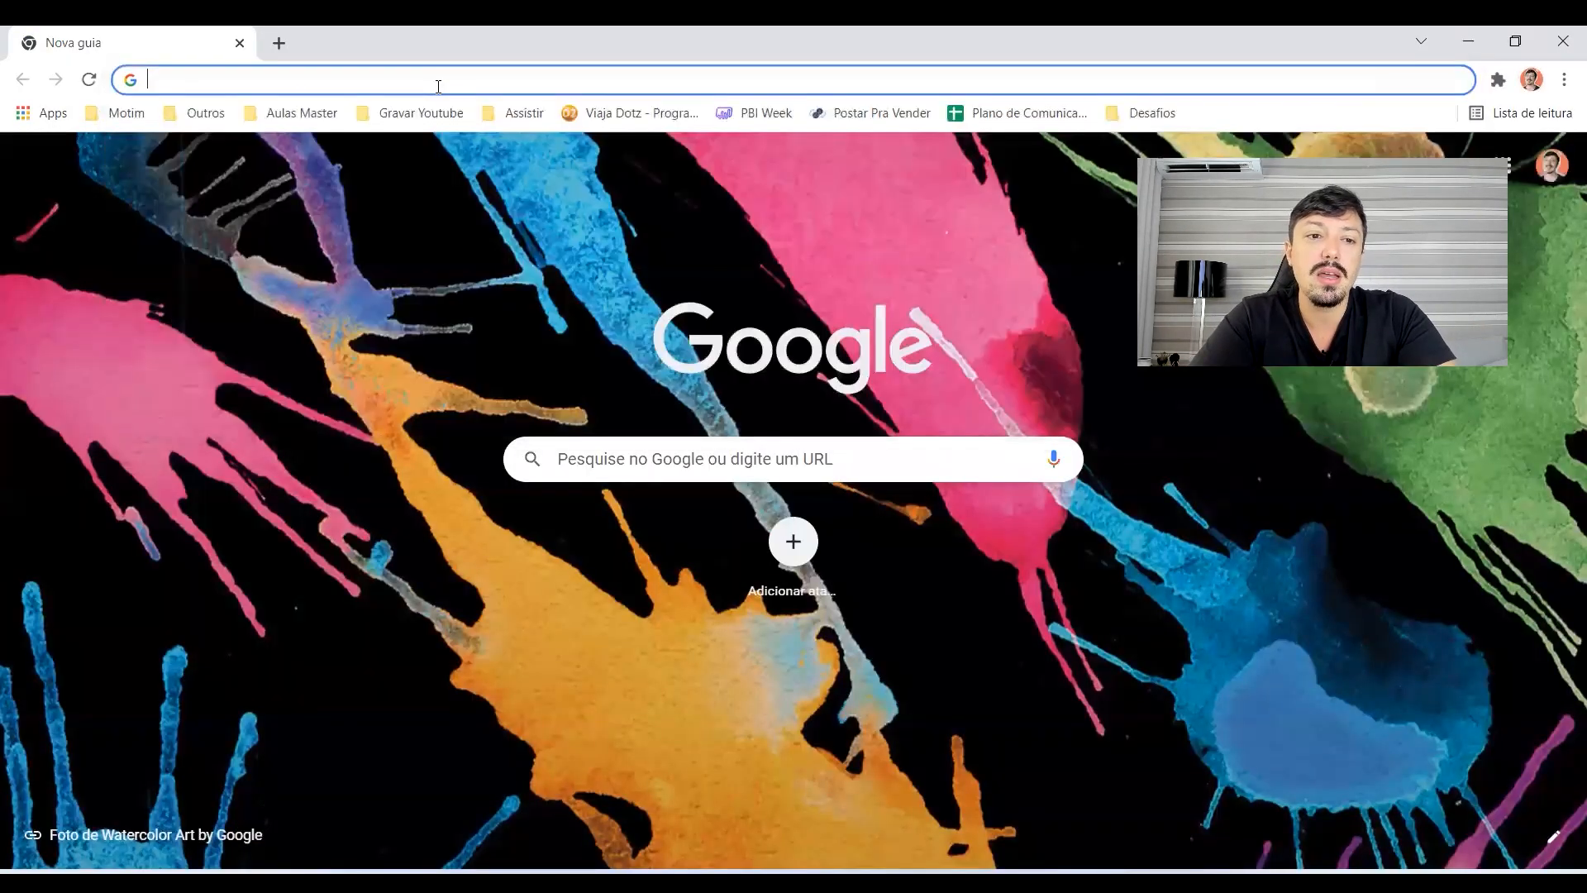
{"action": "type", "text": "formula de juros com"}
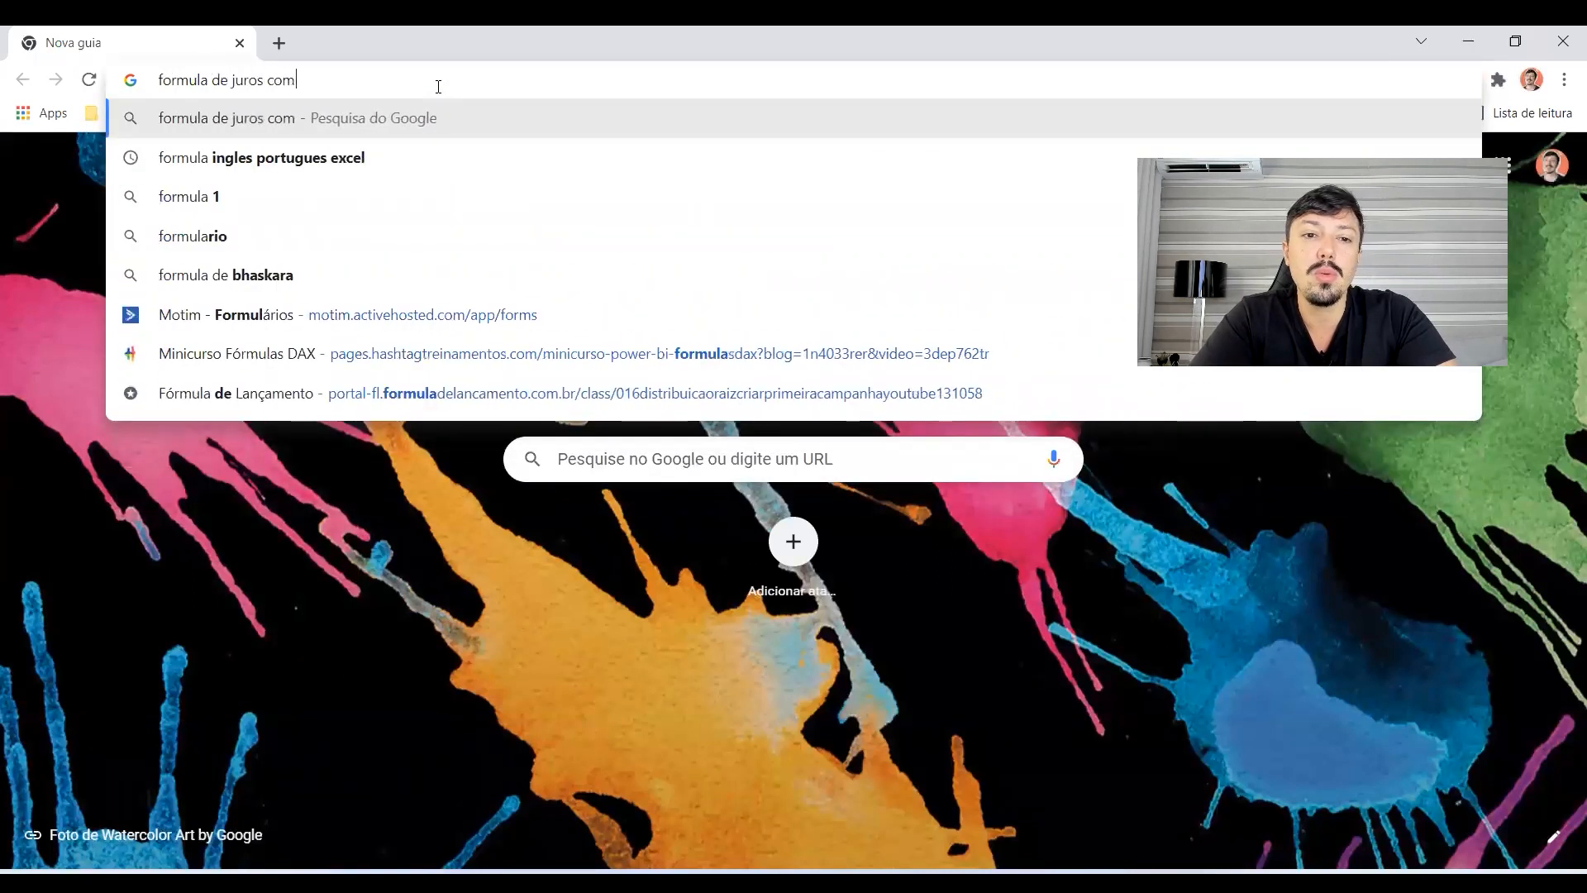
{"action": "type", "text": "postos"}
{"action": "key", "text": "Return"}
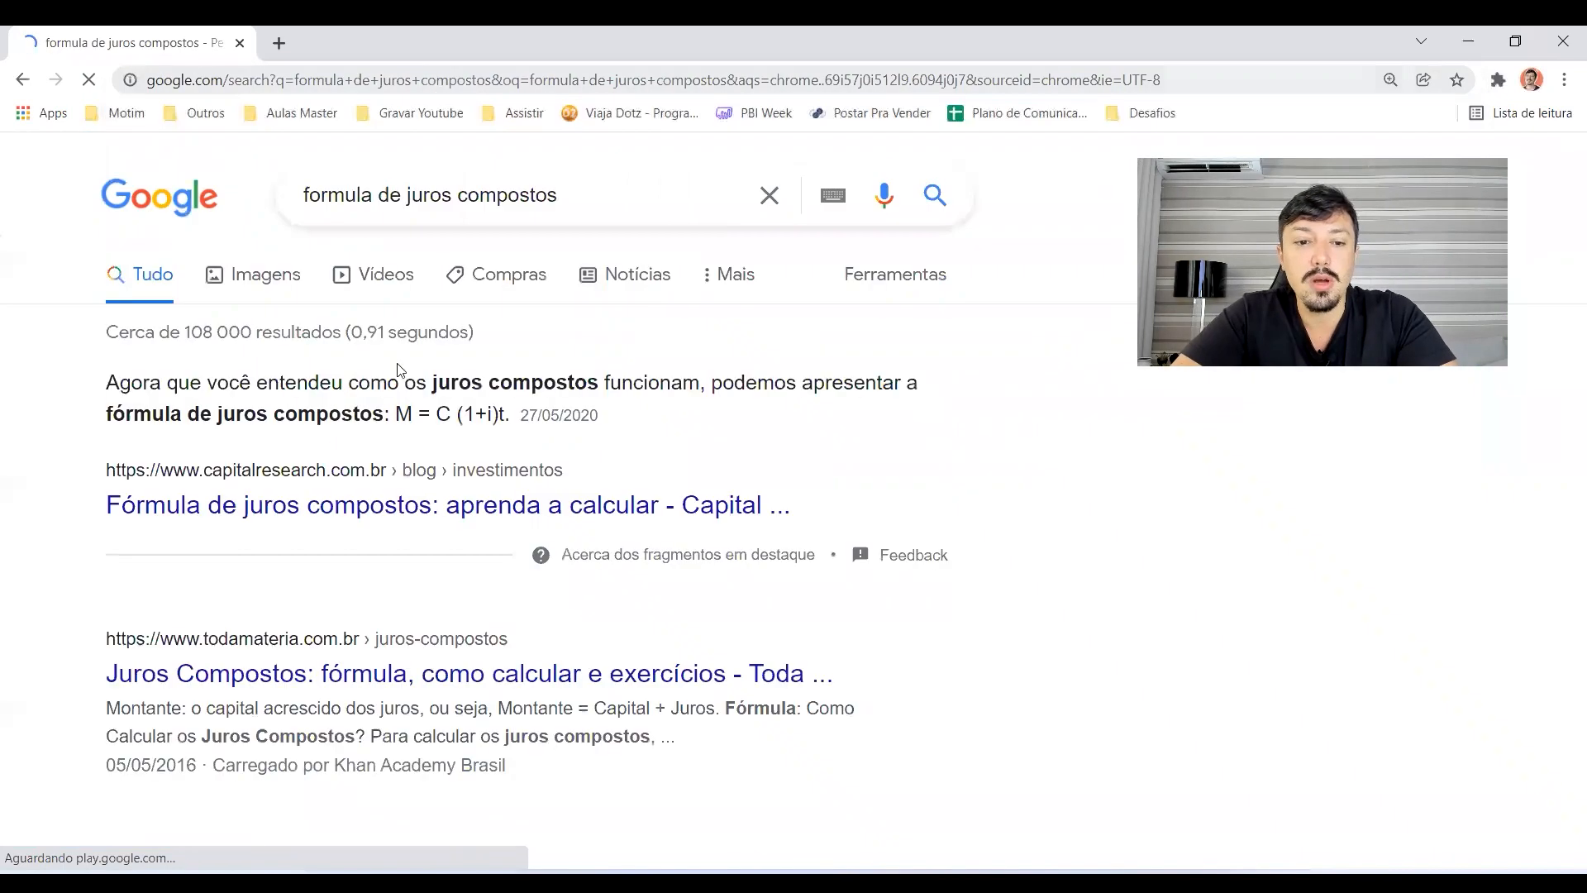
{"action": "left_click_drag", "start_coordinate": [395, 413], "coordinate": [500, 411]}
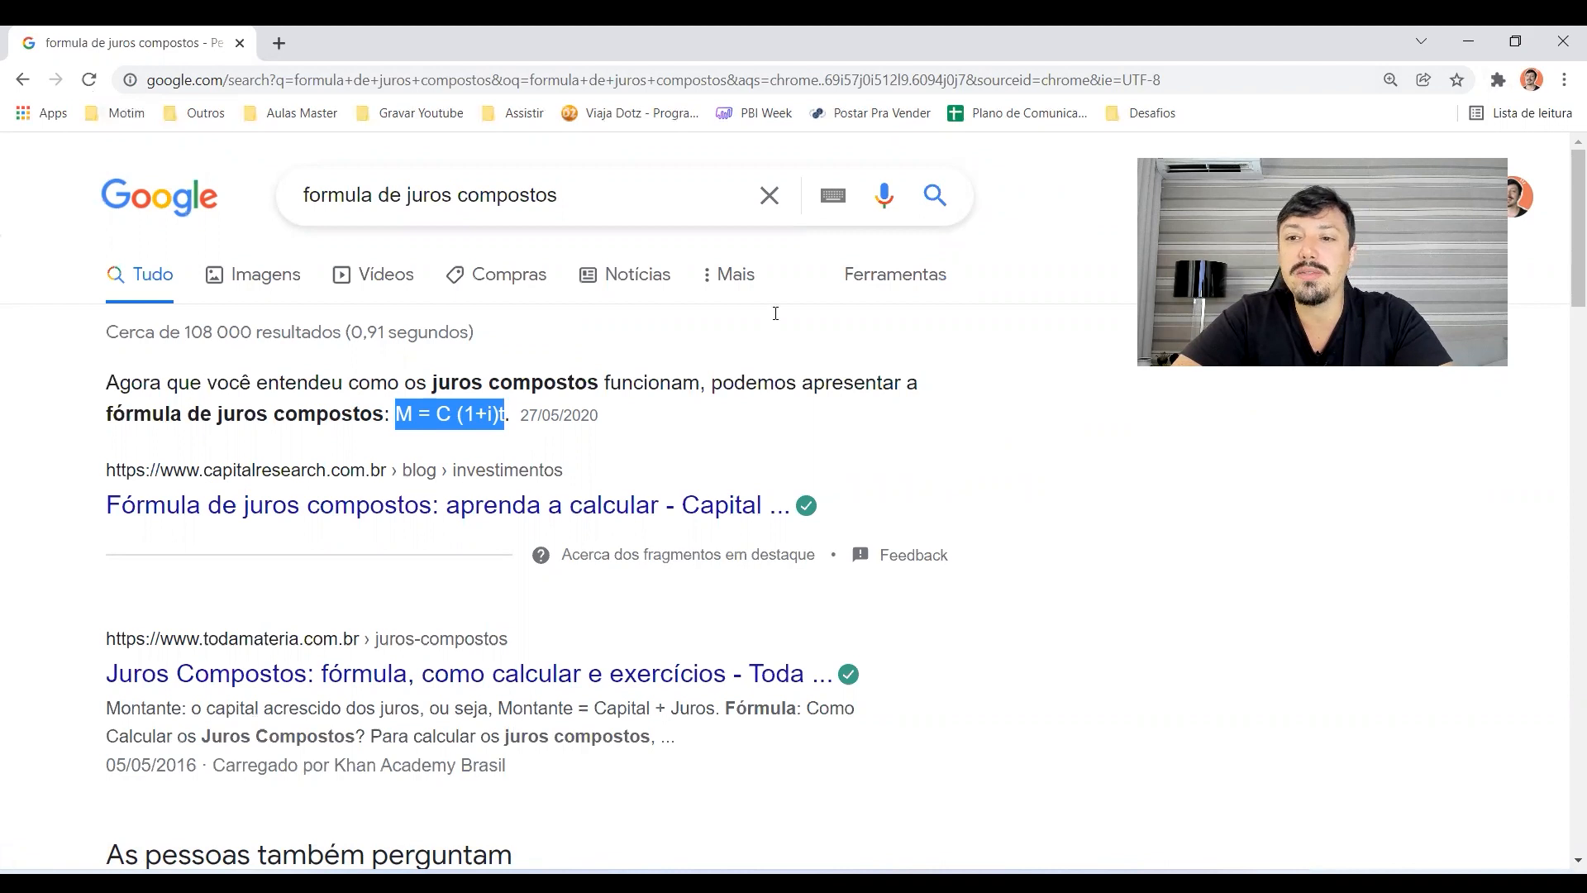
{"action": "left_click", "coordinate": [1561, 43]}
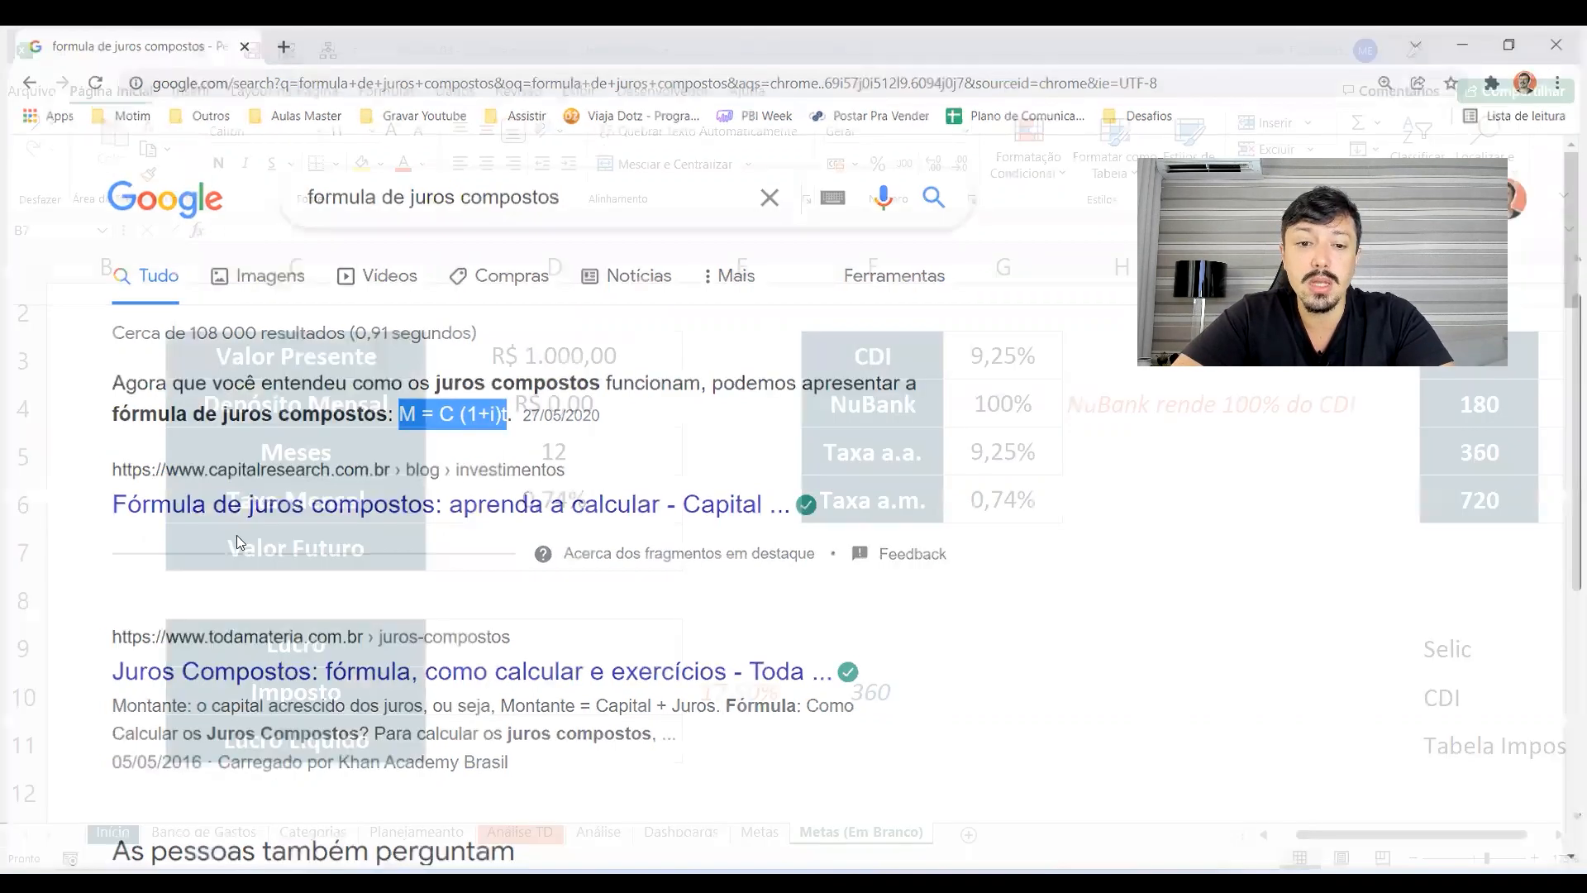
Step: Calculate Valor Futuro in D7 from the present value, monthly rate and months with =D3*(1+D6)^D5
{"action": "left_click", "coordinate": [570, 542]}
{"action": "type", "text": "="}
{"action": "key", "text": "Up"}
{"action": "key", "text": "Up"}
{"action": "key", "text": "Up"}
{"action": "key", "text": "Up"}
{"action": "type", "text": "*("}
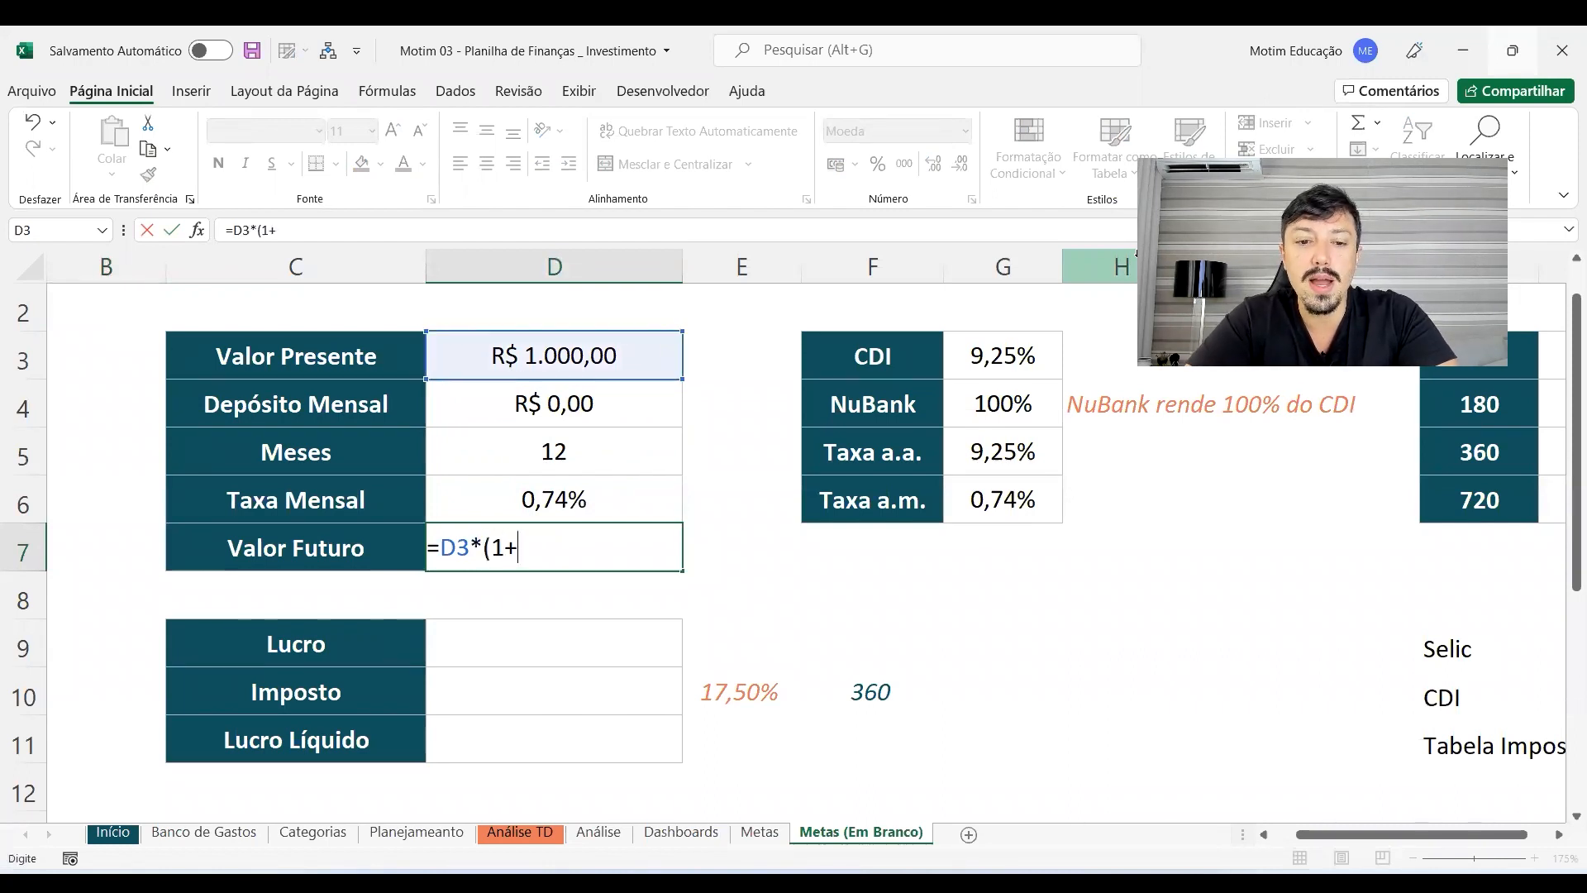
{"action": "type", "text": "1+"}
{"action": "left_click", "coordinate": [566, 516]}
{"action": "type", "text": ")^"}
{"action": "left_click", "coordinate": [611, 442]}
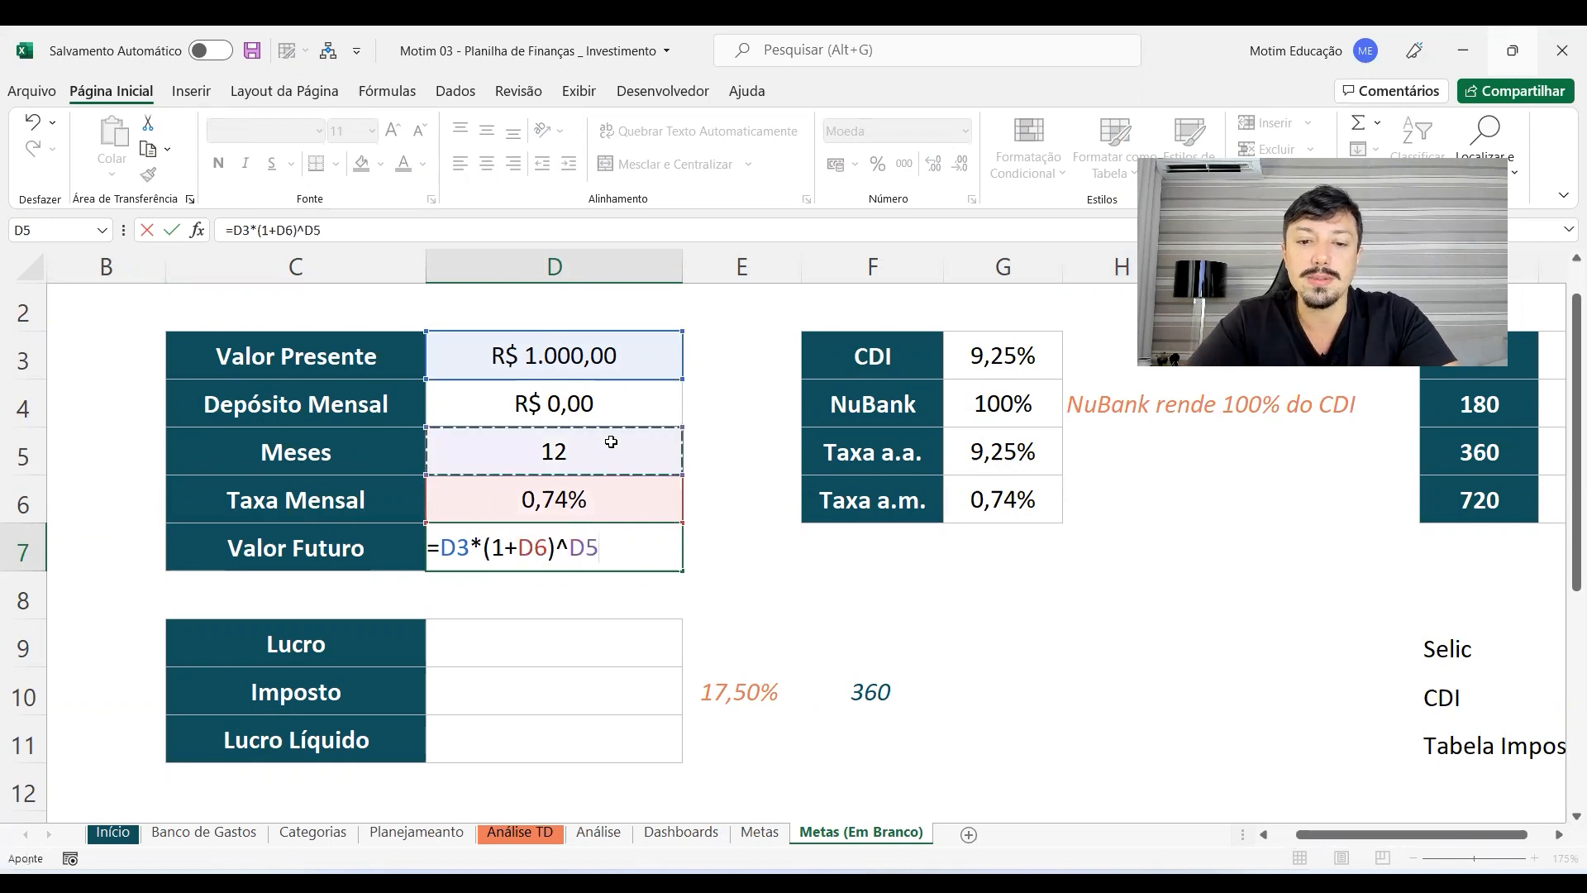
{"action": "key", "text": "Return"}
{"action": "key", "text": "Up"}
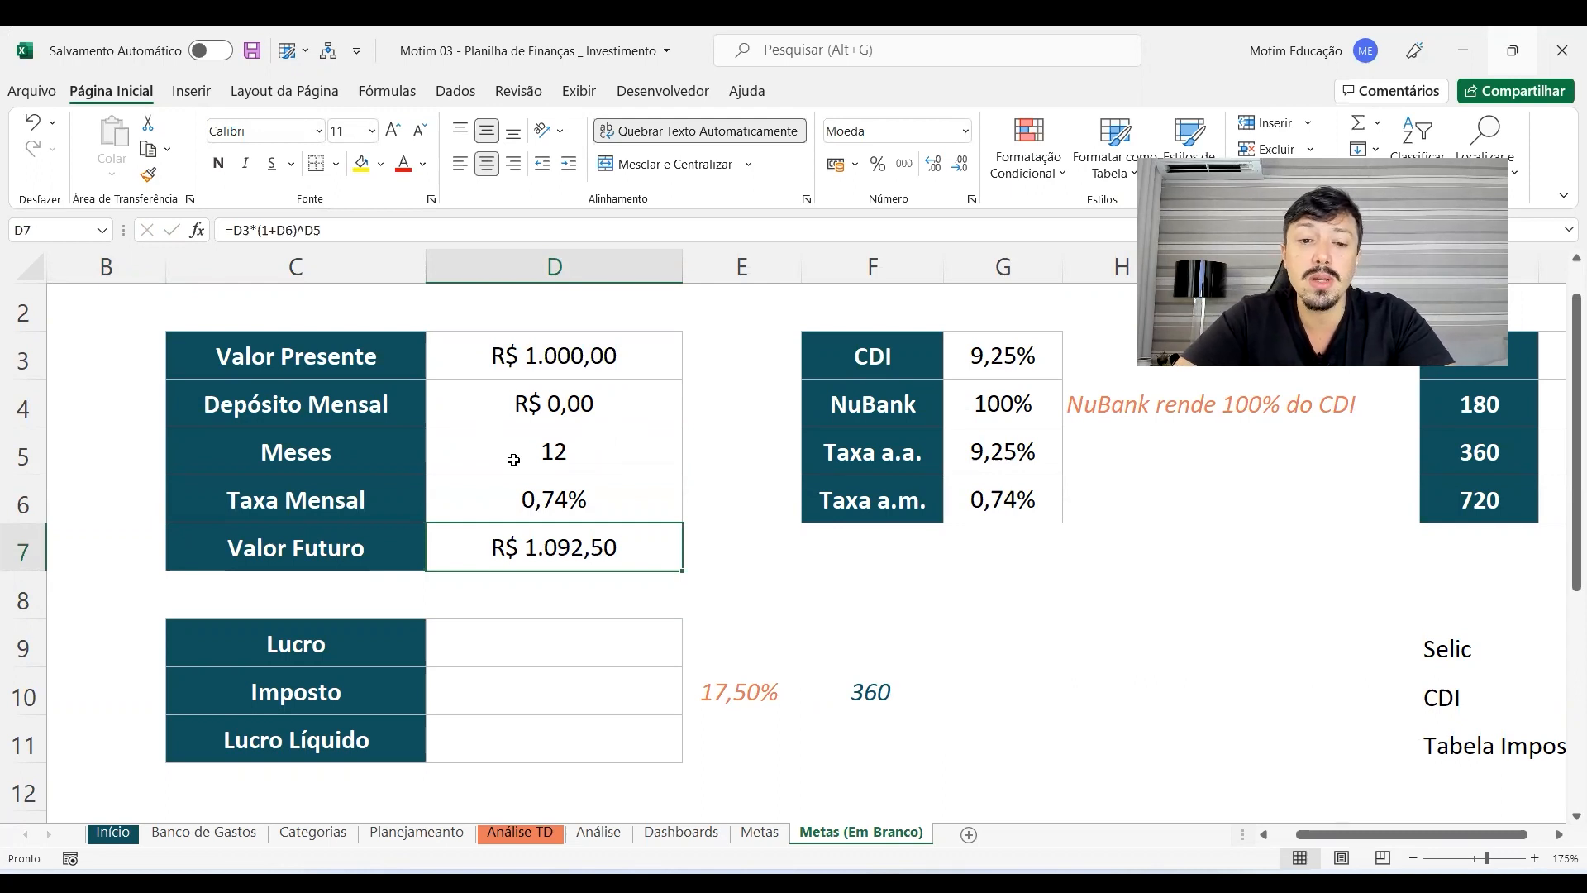
Step: Copy the Valor Futuro formula text into E7 with its references intact and format E7 as currency
{"action": "double_click", "coordinate": [630, 546]}
{"action": "key", "text": "Escape"}
{"action": "double_click", "coordinate": [603, 553]}
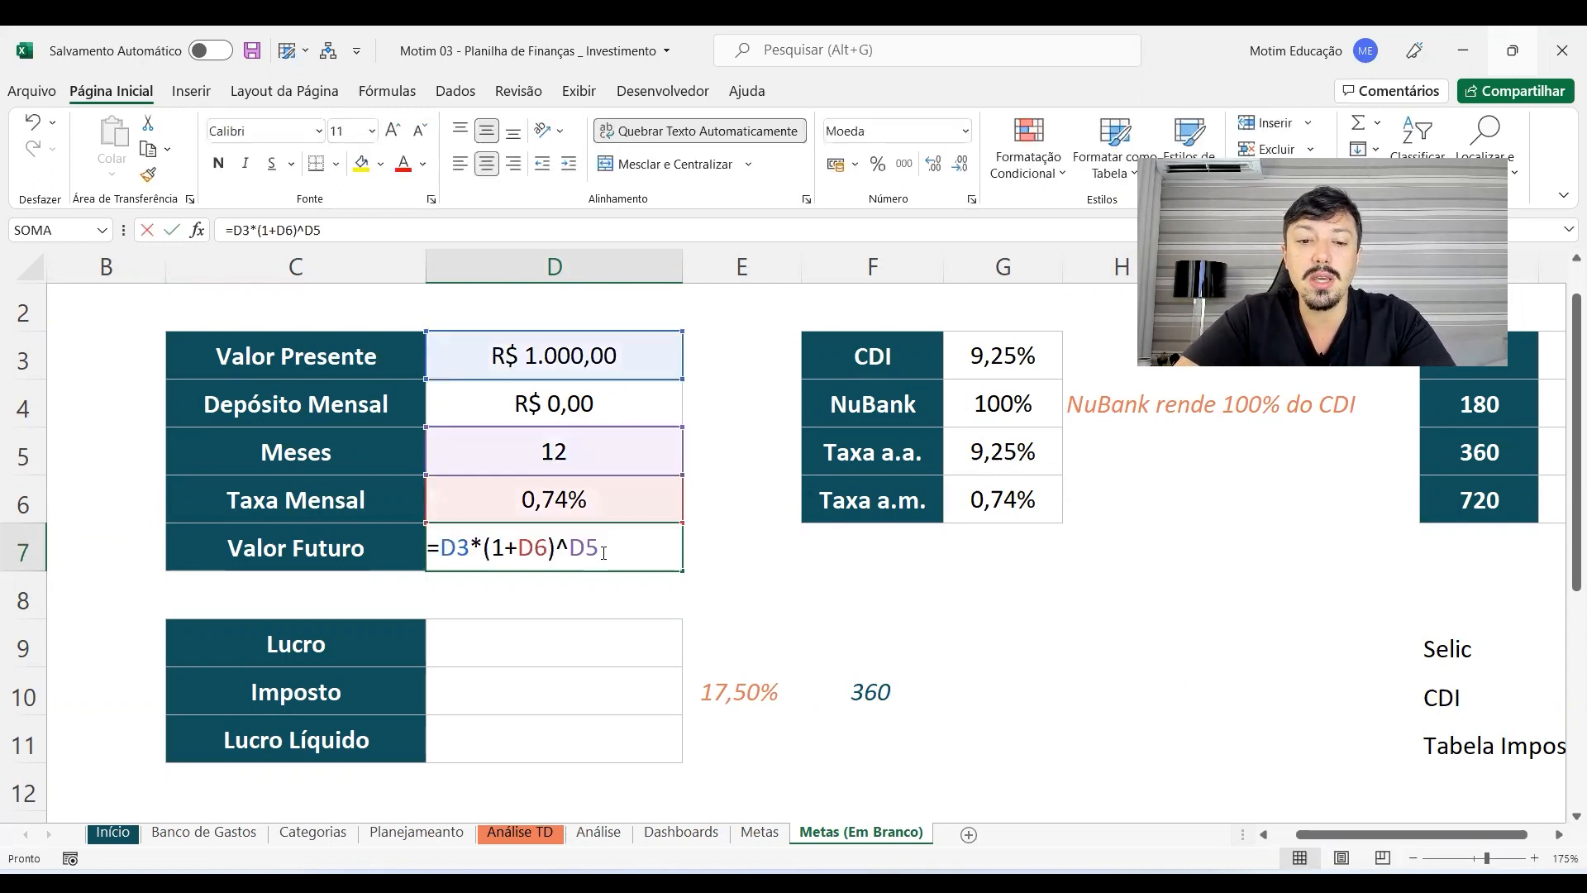
{"action": "left_click_drag", "start_coordinate": [603, 553], "coordinate": [145, 499]}
{"action": "key", "text": "ctrl+c"}
{"action": "key", "text": "Escape"}
{"action": "left_click", "coordinate": [694, 545]}
{"action": "key", "text": "ctrl+v"}
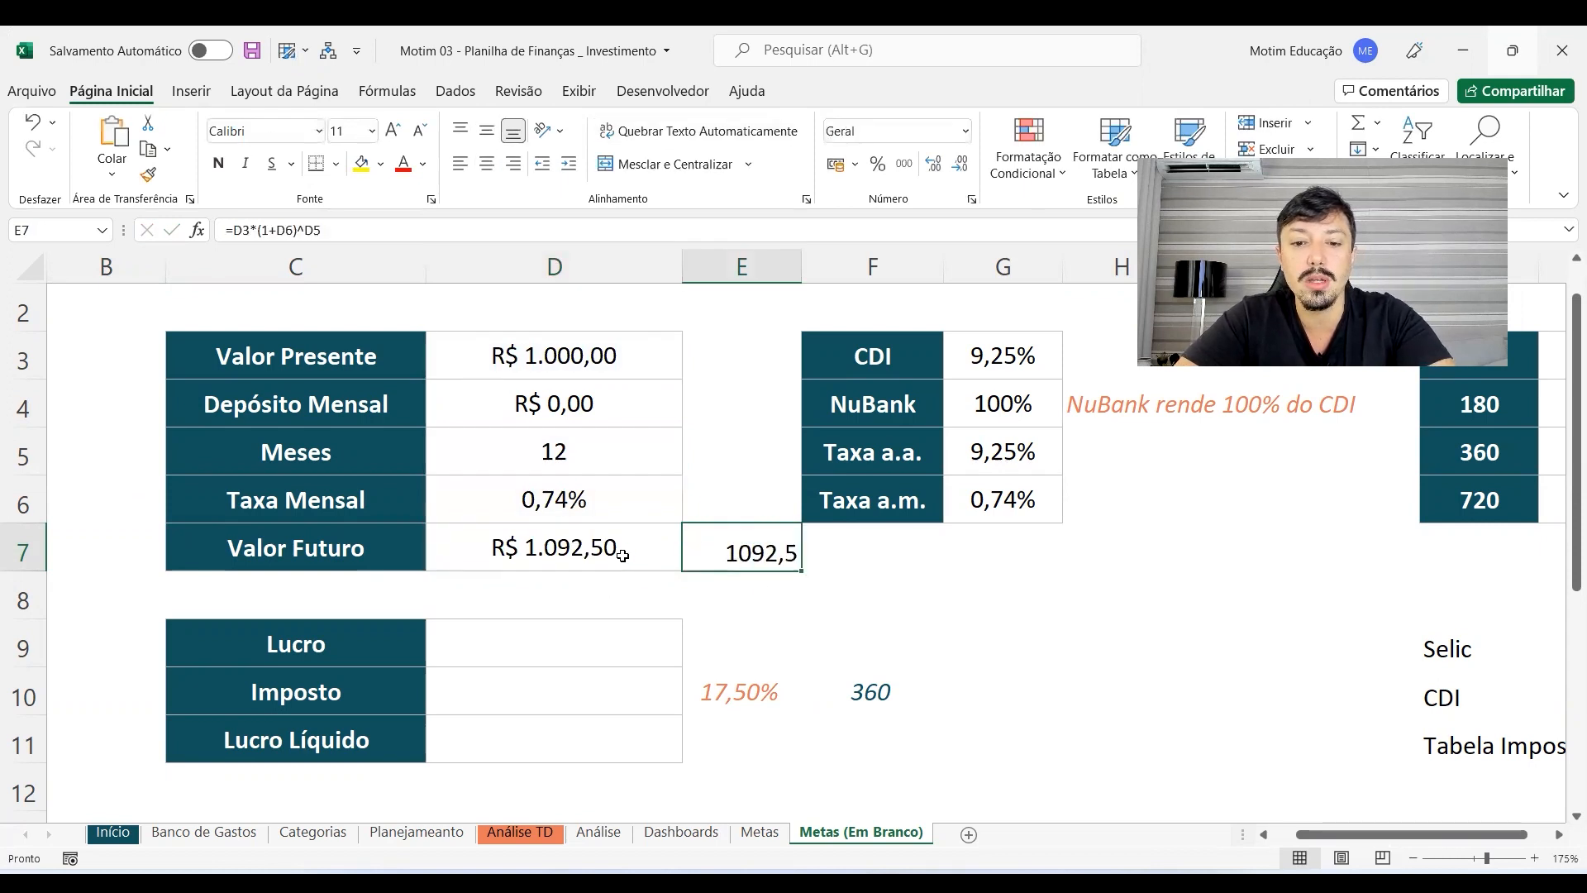
{"action": "key", "text": "ctrl+shift+4"}
Step: Replace the Valor Futuro formula in D7 with the future value function =VF(D6;D5;D4;D3)
{"action": "left_click", "coordinate": [575, 550]}
{"action": "type", "text": "=c"}
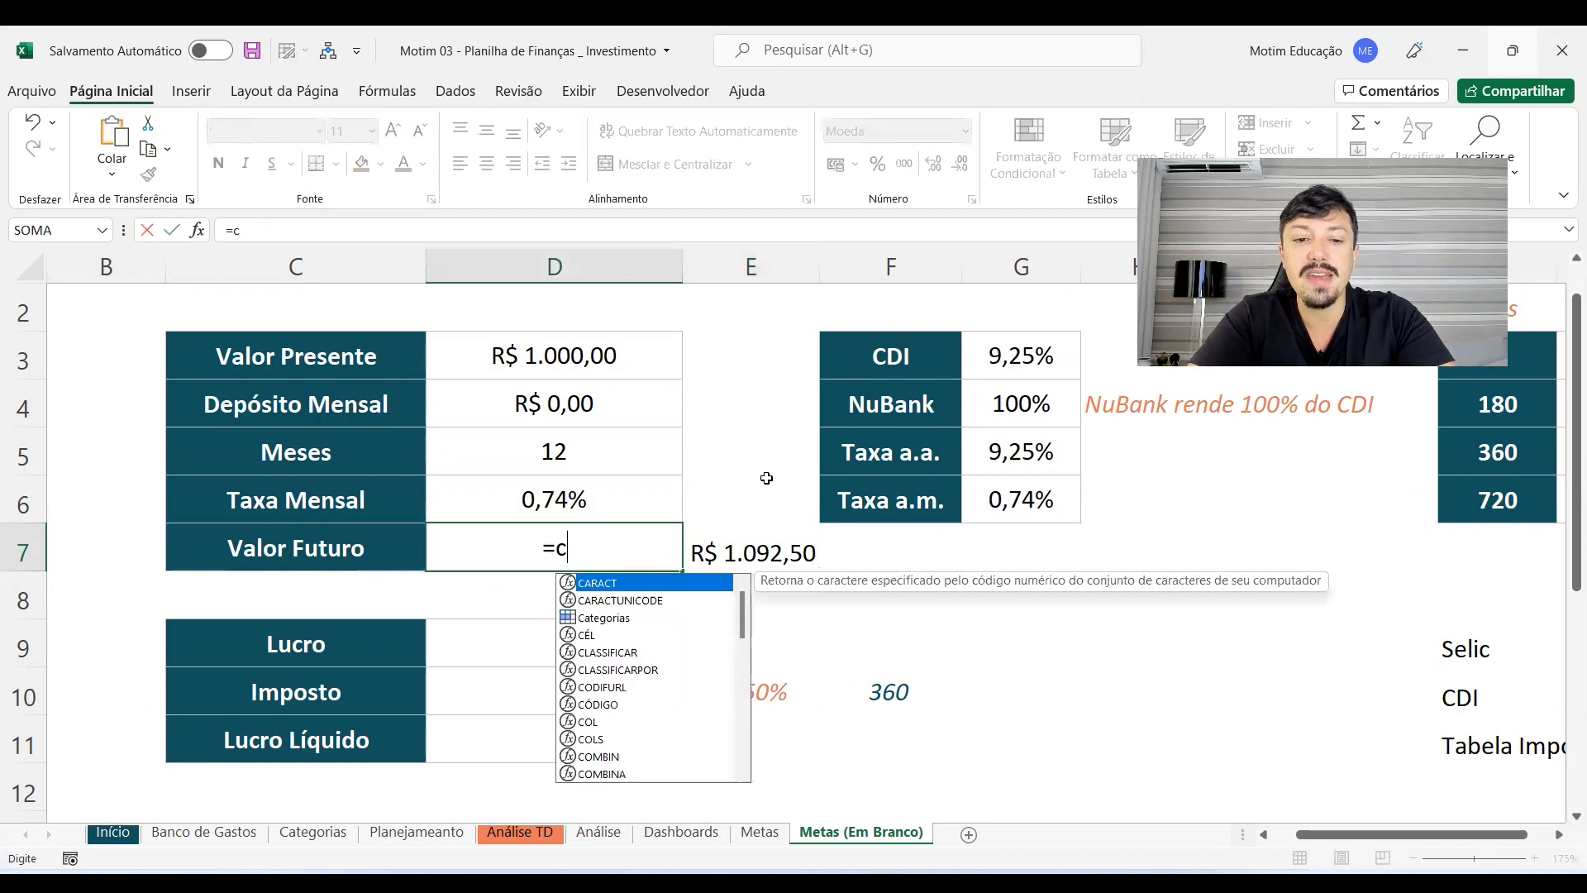
{"action": "key", "text": "BackSpace"}
{"action": "type", "text": "vf("}
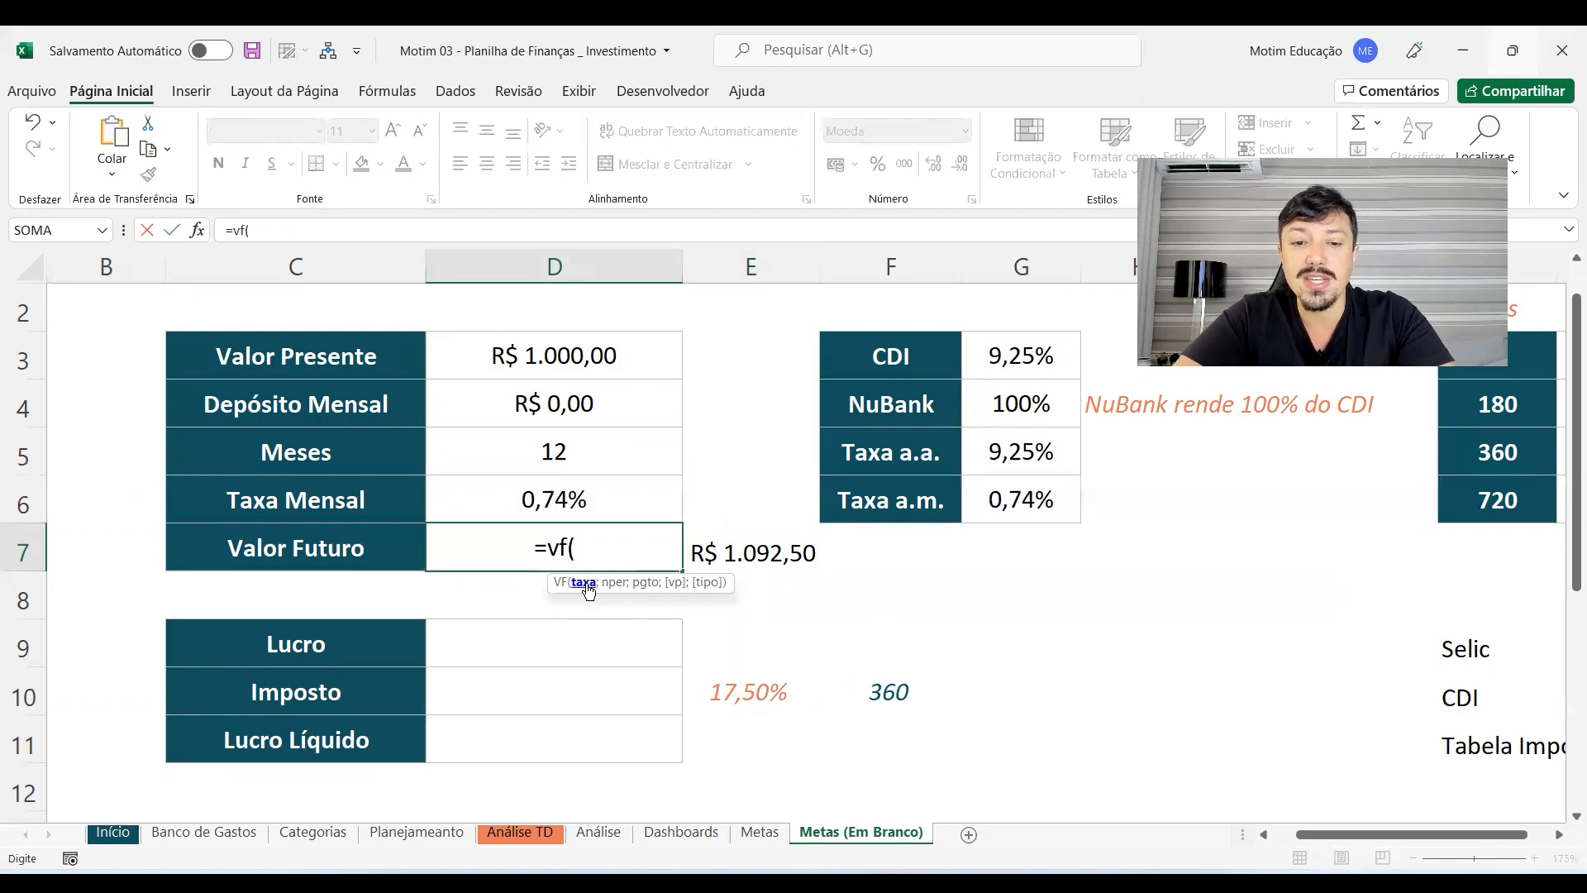
{"action": "left_click", "coordinate": [571, 496]}
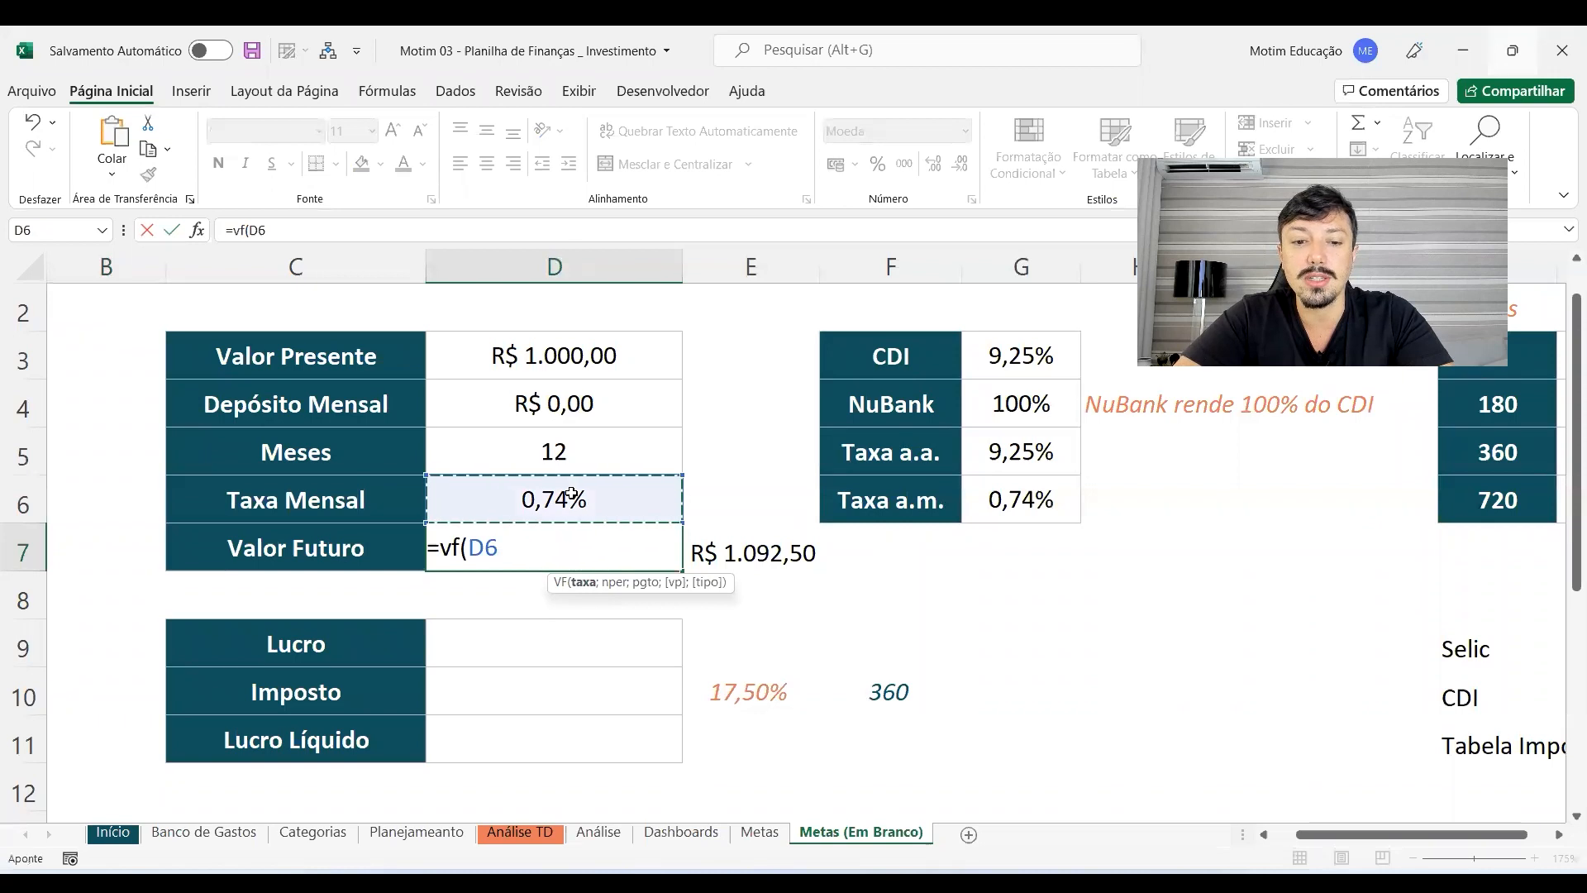
{"action": "type", "text": ";"}
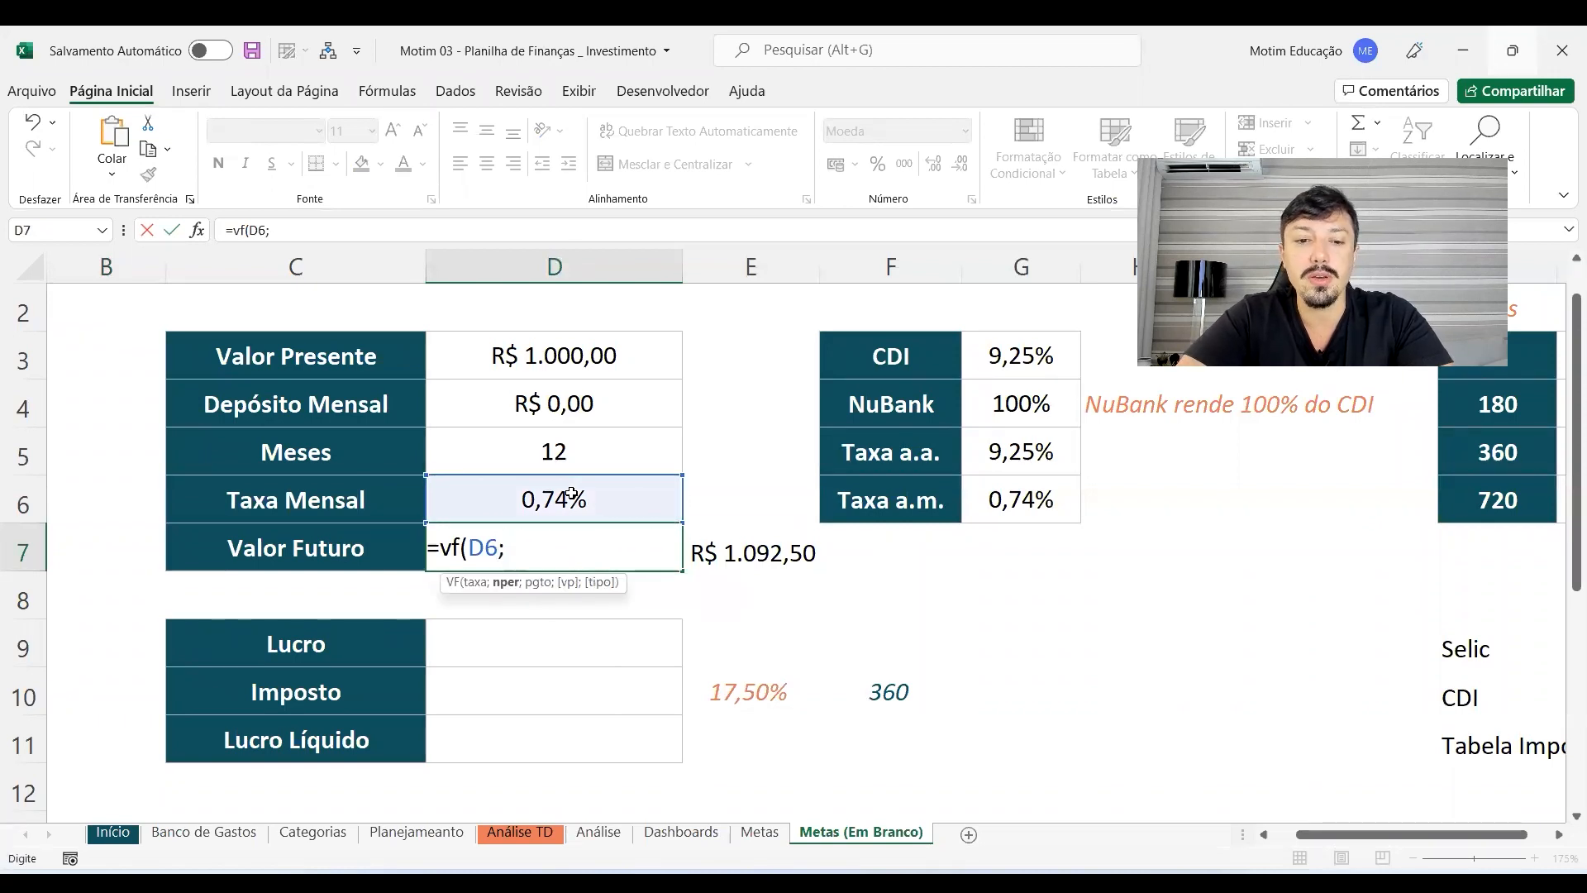
{"action": "left_click", "coordinate": [568, 452]}
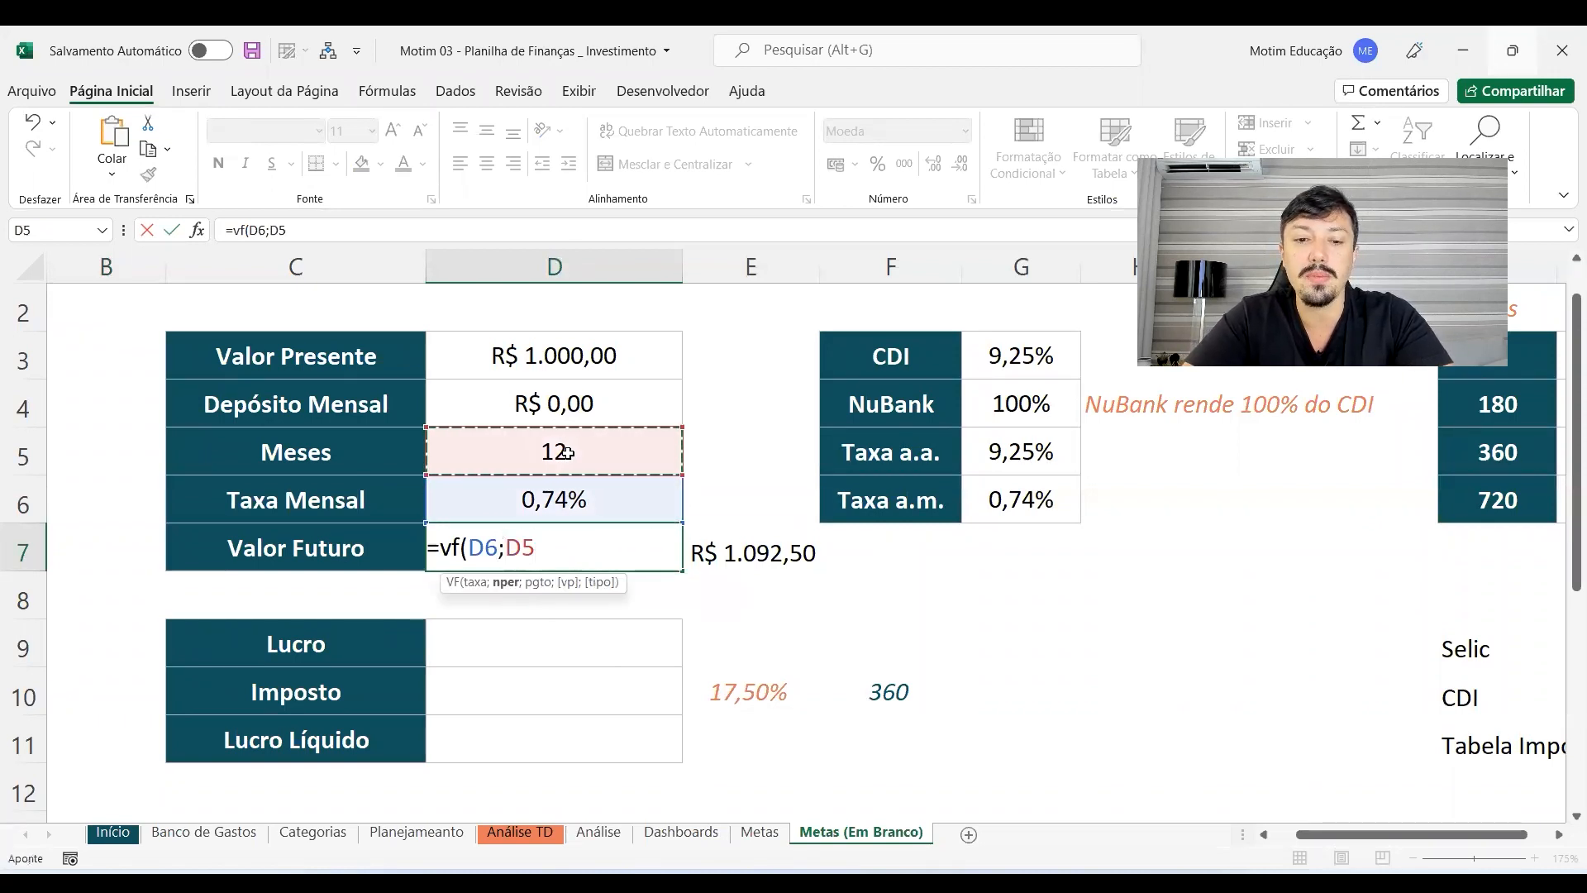
{"action": "type", "text": ";"}
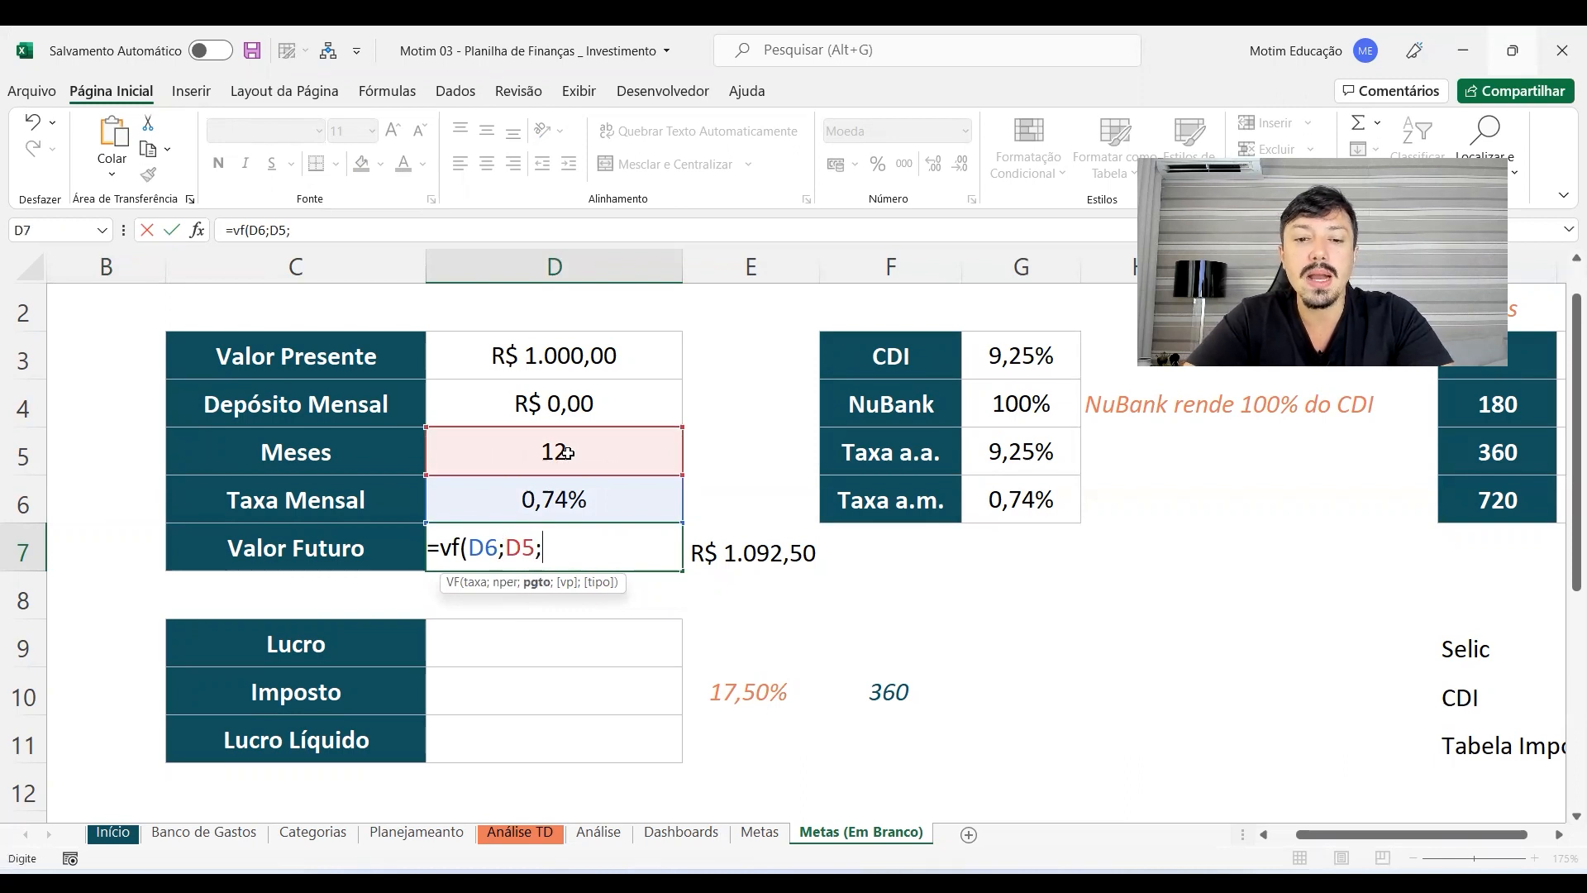
{"action": "left_click", "coordinate": [574, 403]}
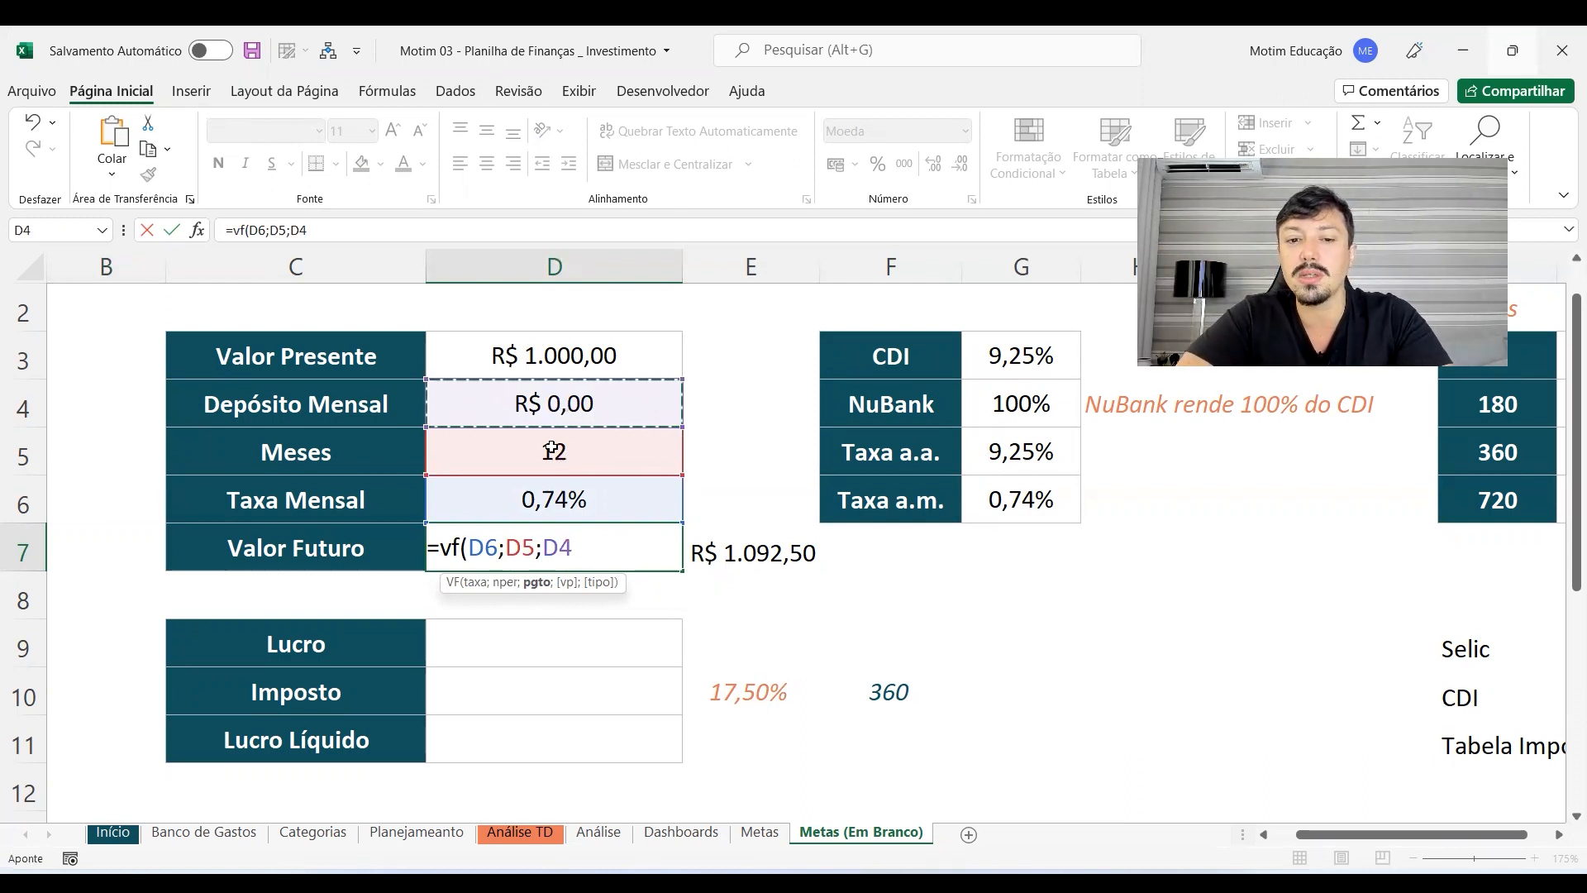
{"action": "type", "text": ";"}
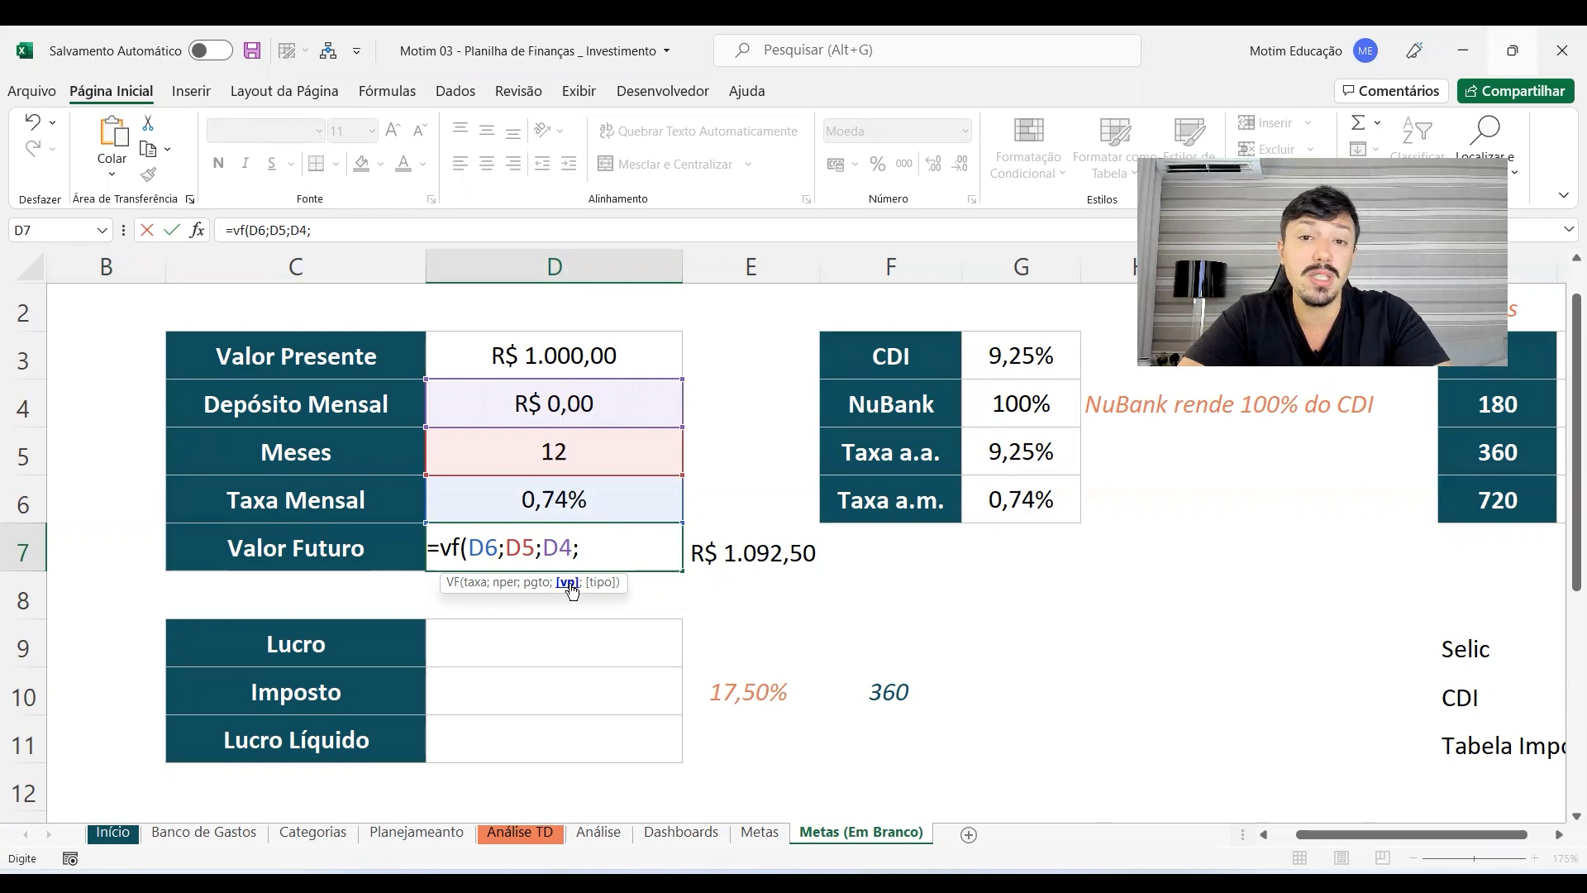
{"action": "left_click", "coordinate": [565, 357]}
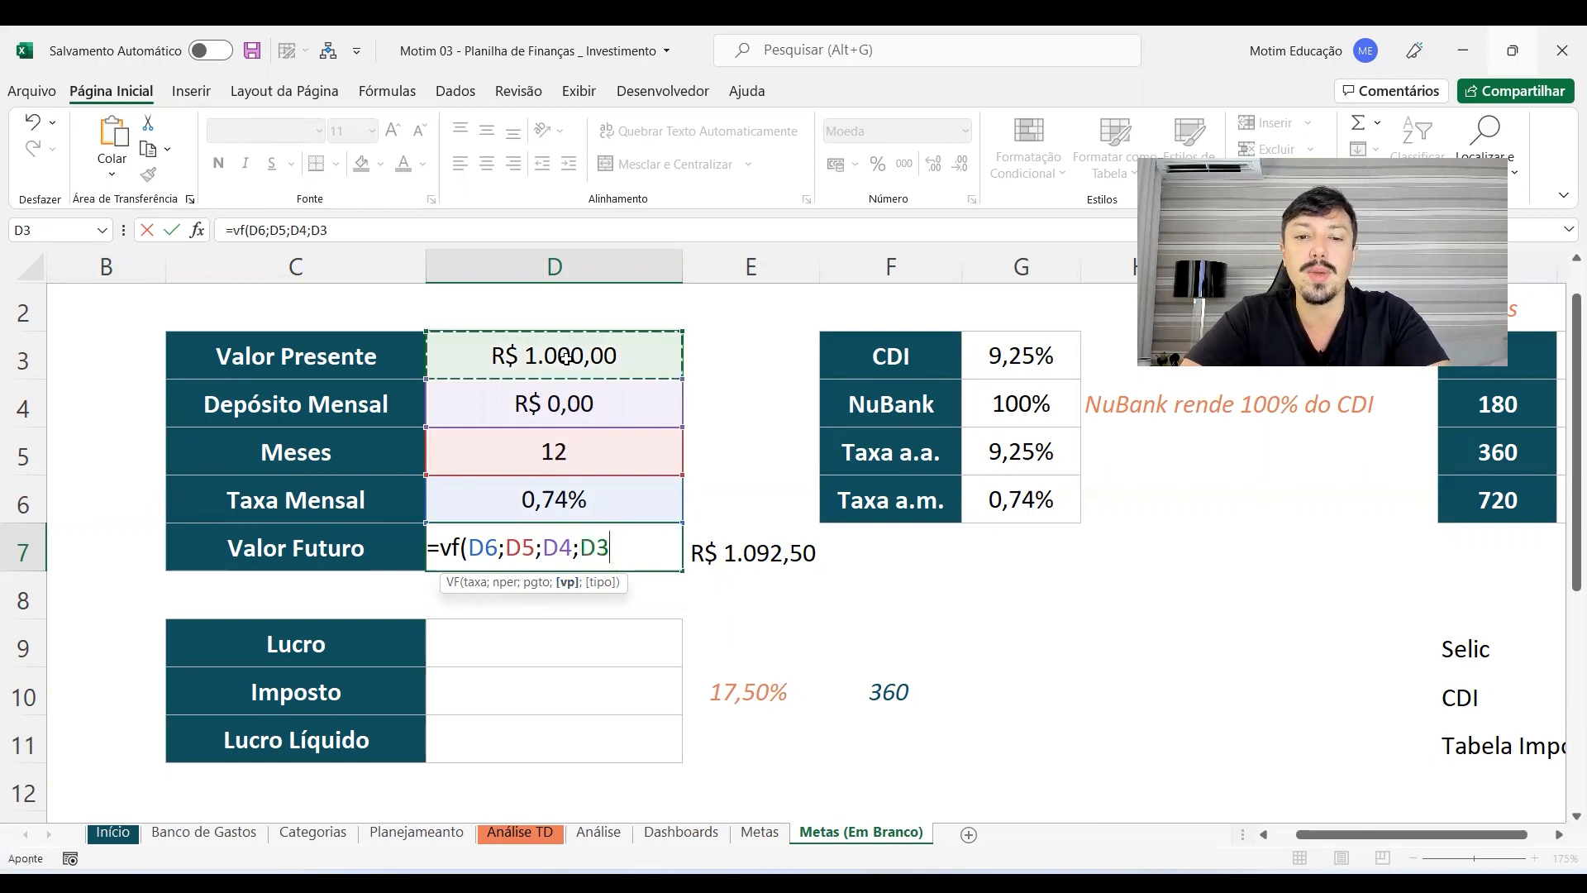
{"action": "type", "text": ")"}
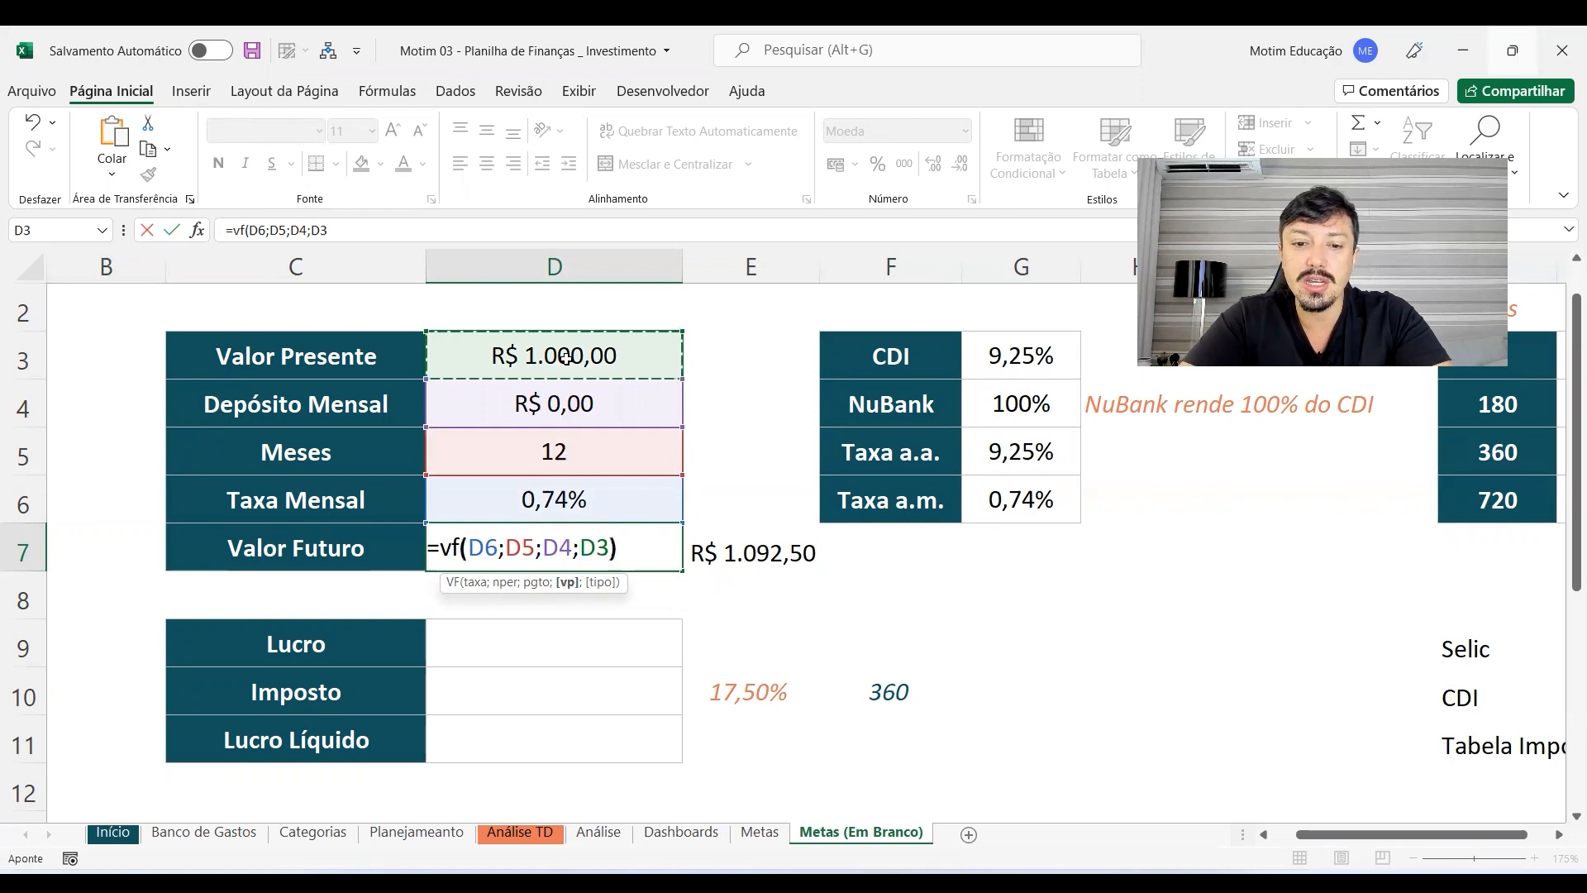
{"action": "key", "text": "Return"}
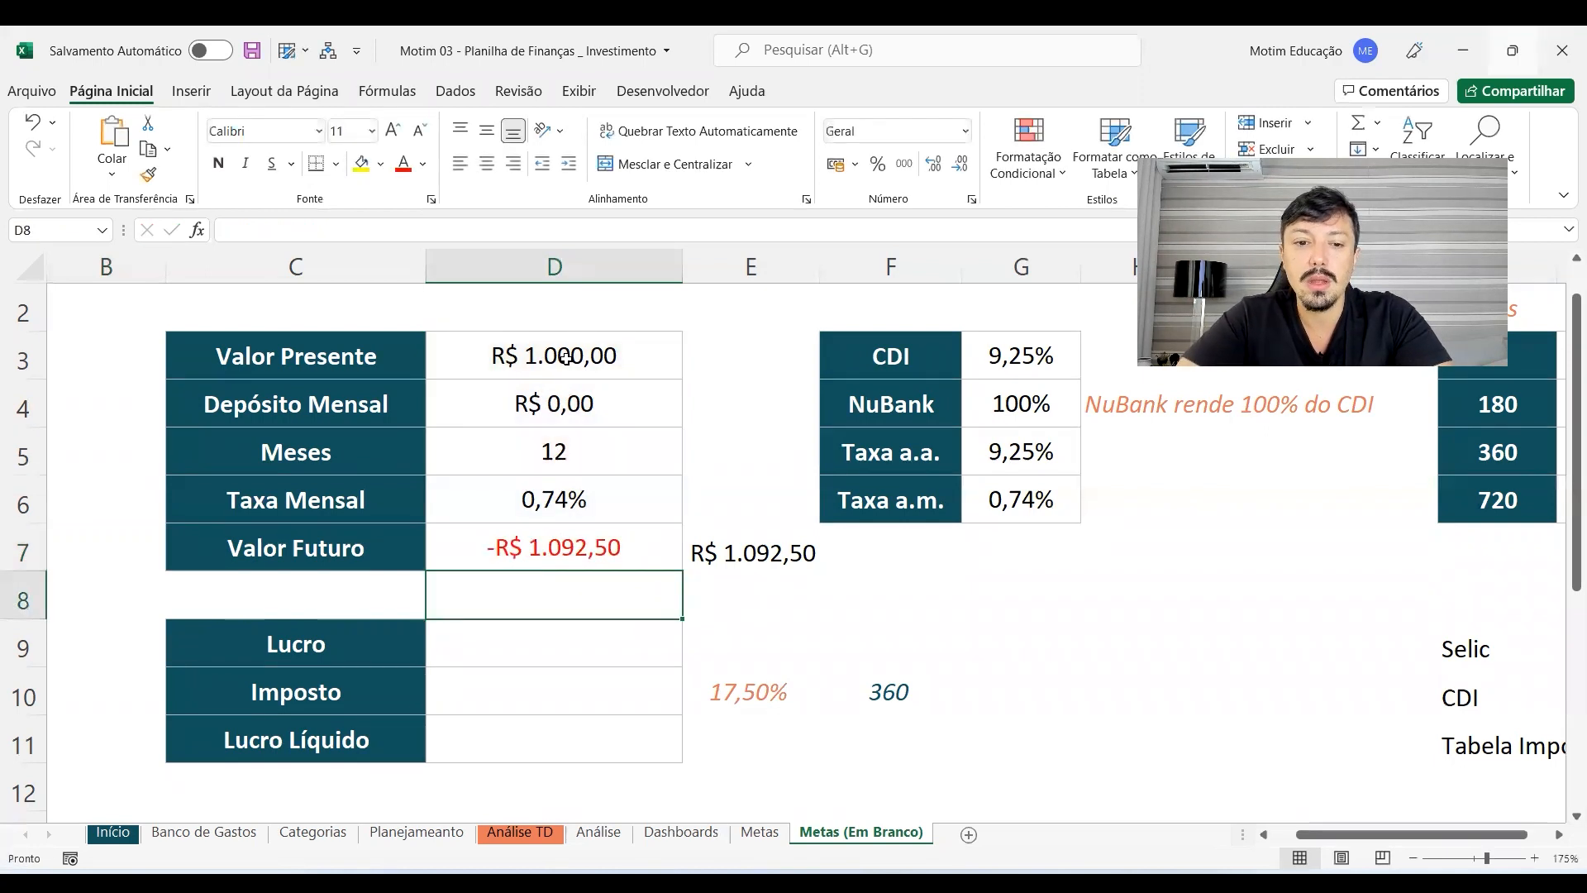
Step: Compare D7 with E7, and negate the payment and present value arguments in D7 to make =VF(D6;D5;-D4;-D3)
{"action": "left_click", "coordinate": [602, 542]}
{"action": "left_click", "coordinate": [826, 550]}
{"action": "left_click", "coordinate": [809, 550]}
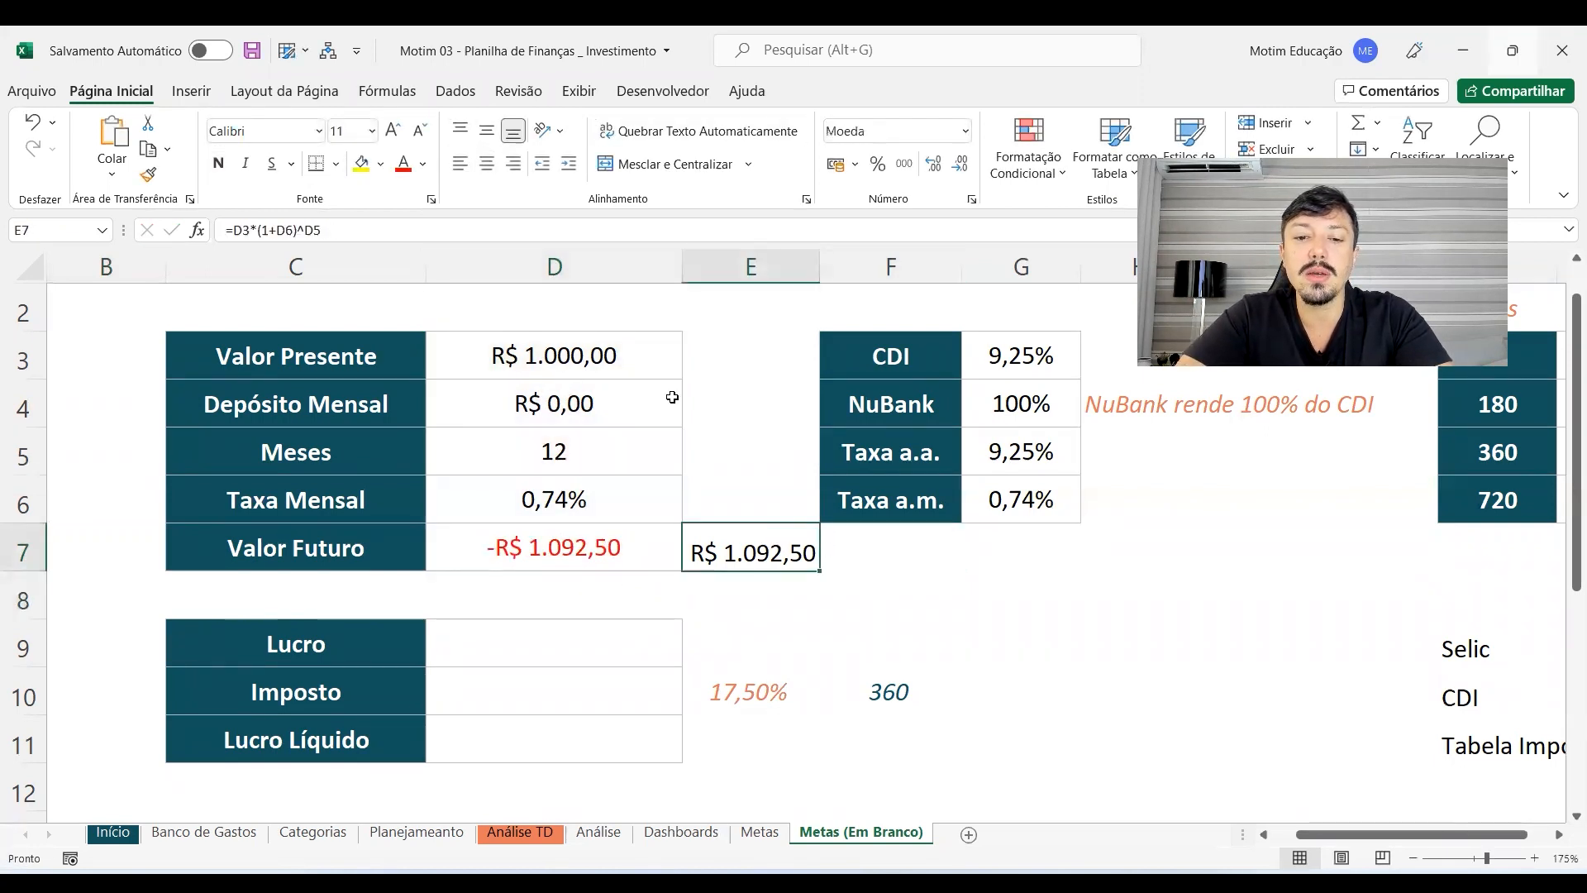
{"action": "double_click", "coordinate": [544, 560]}
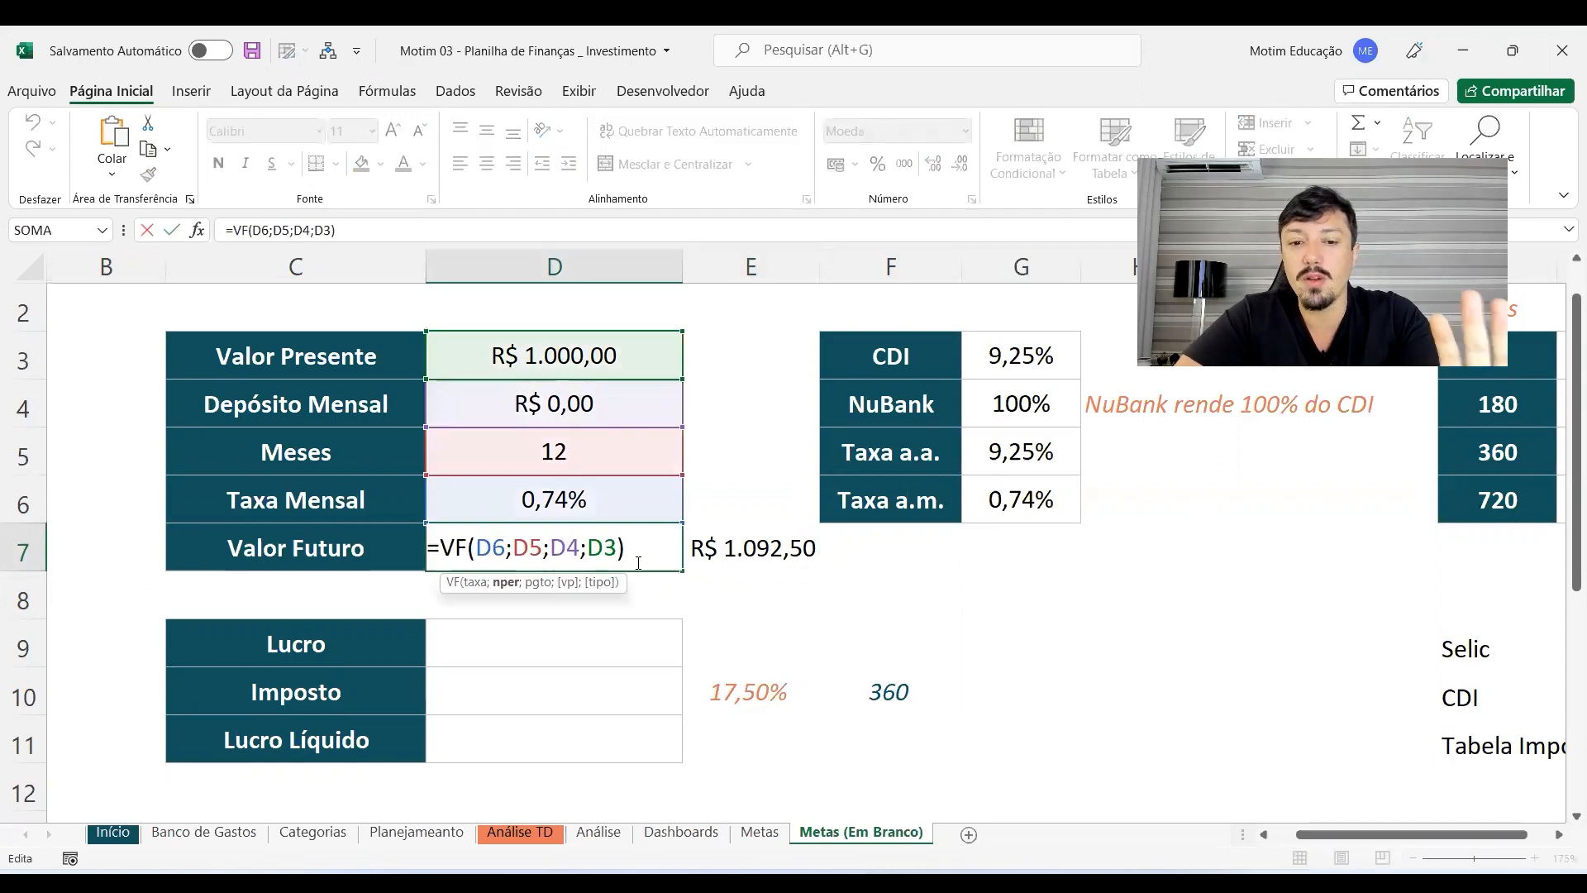
{"action": "left_click", "coordinate": [549, 547]}
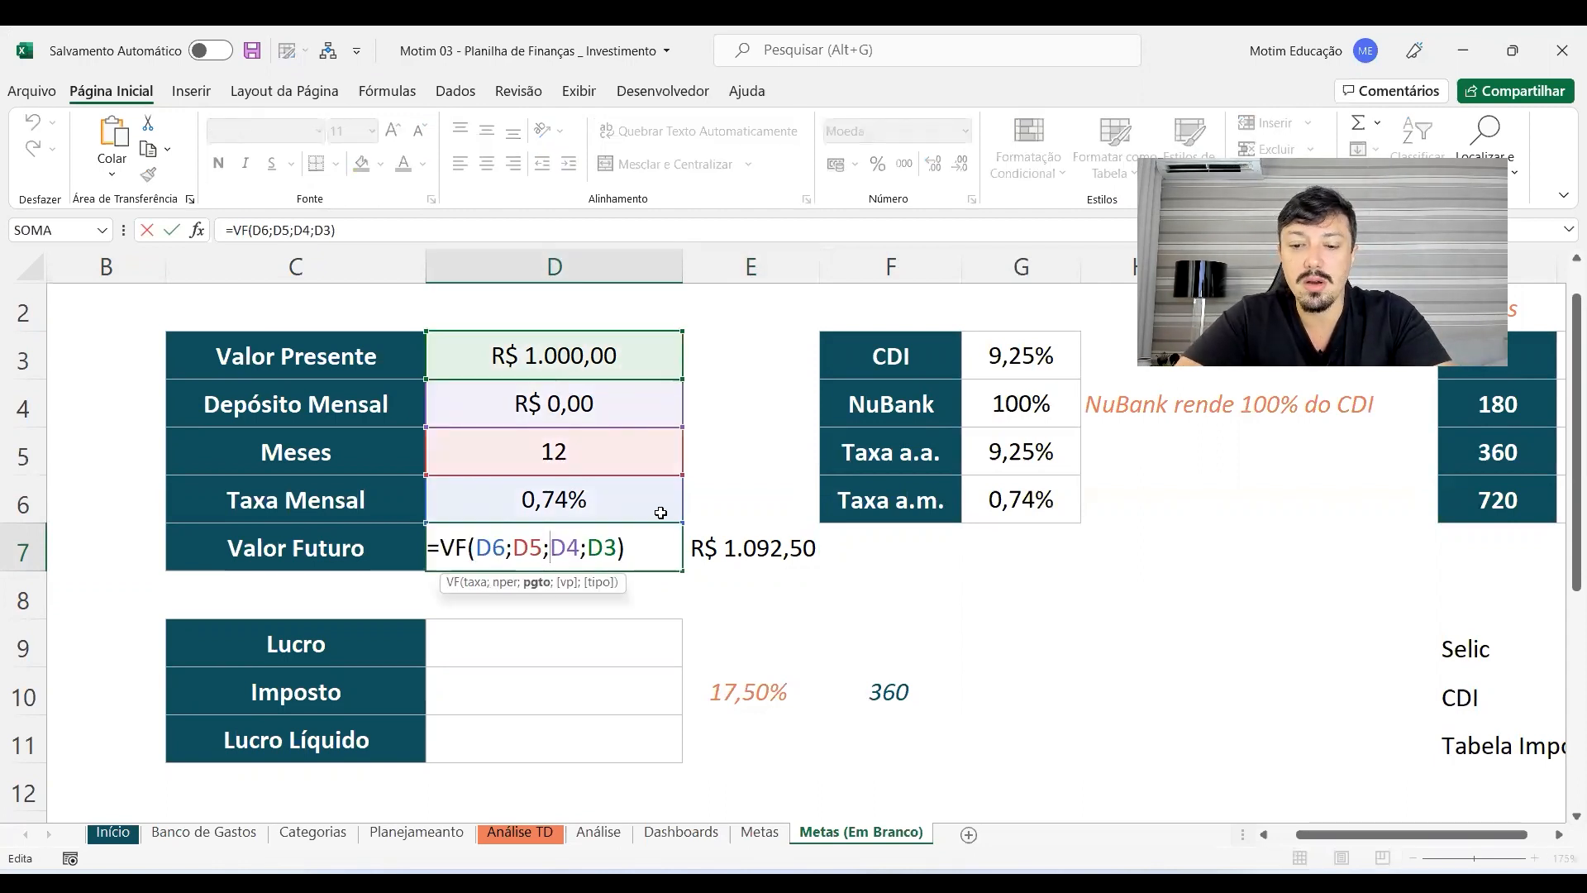
{"action": "type", "text": "-"}
{"action": "left_click", "coordinate": [597, 547]}
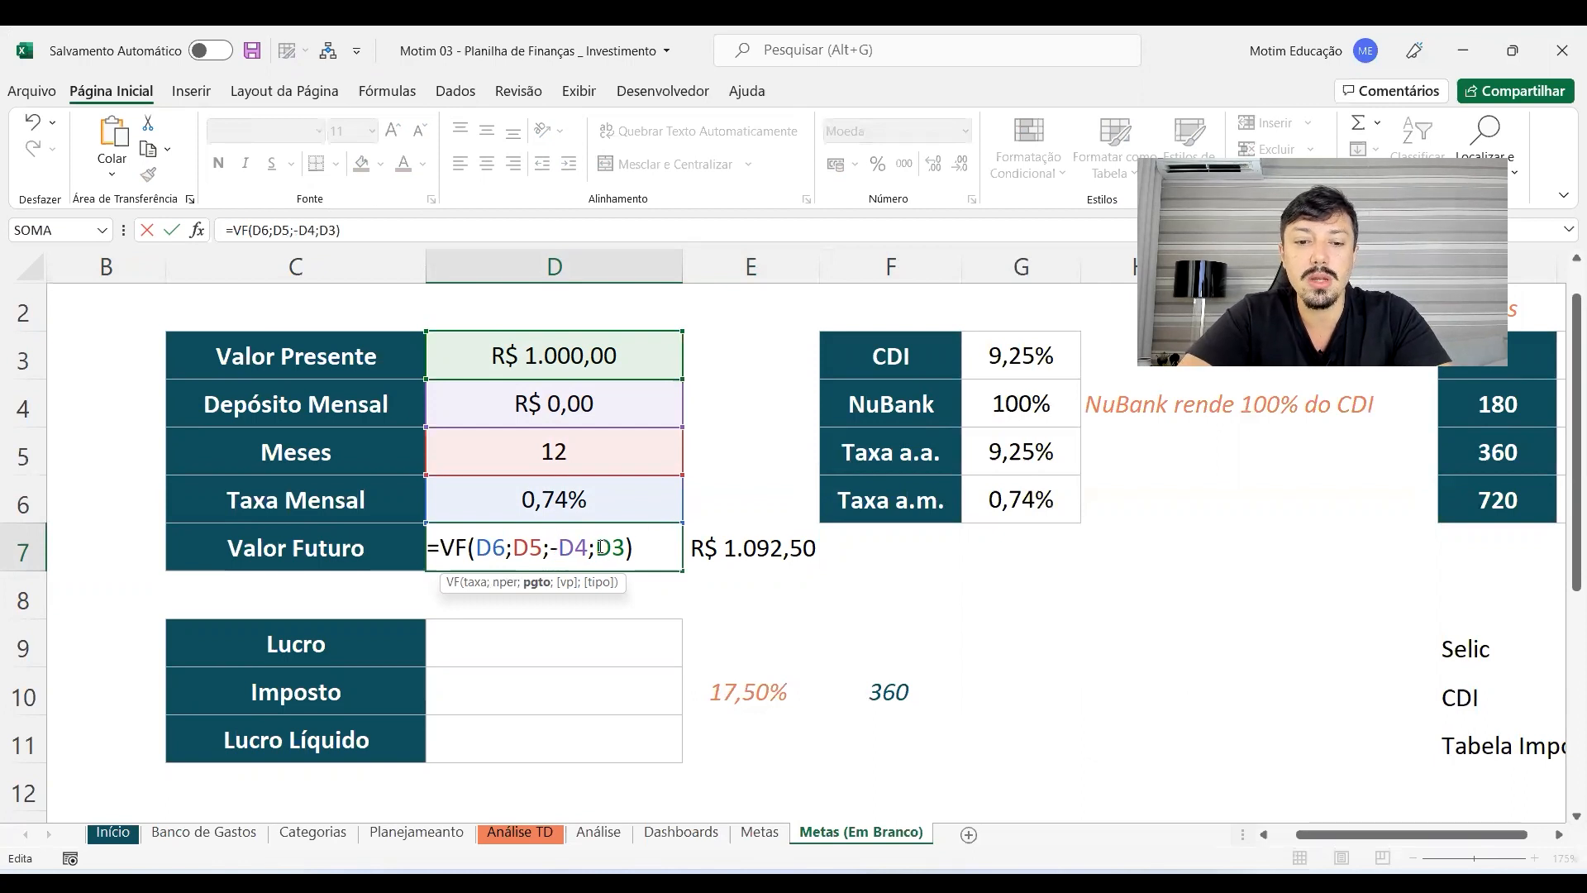
{"action": "type", "text": "-"}
{"action": "left_click", "coordinate": [537, 582]}
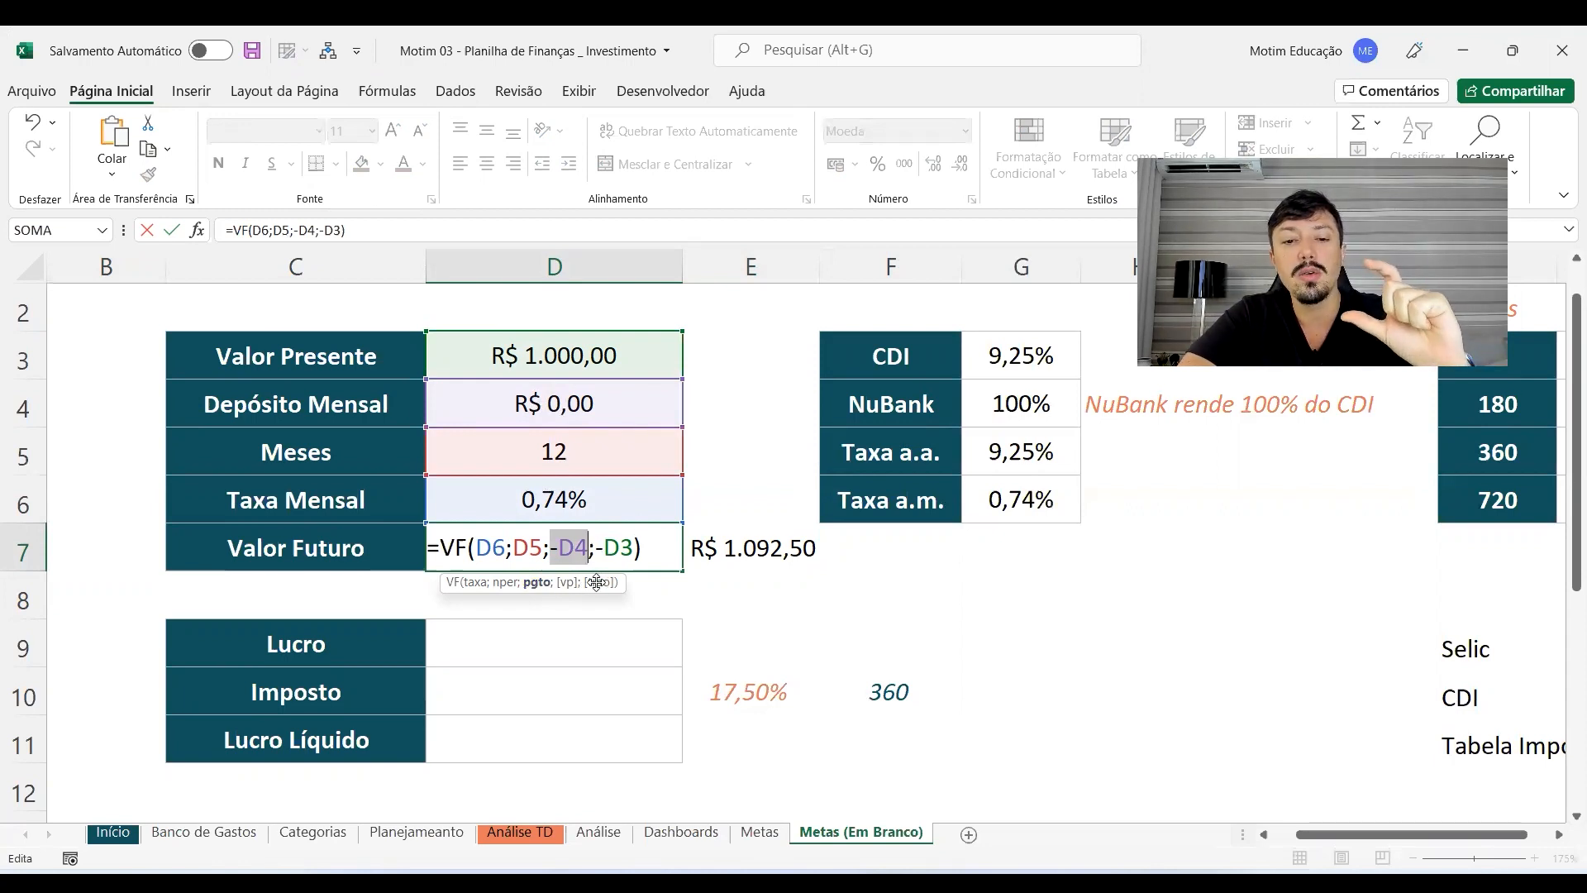
{"action": "left_click", "coordinate": [567, 581]}
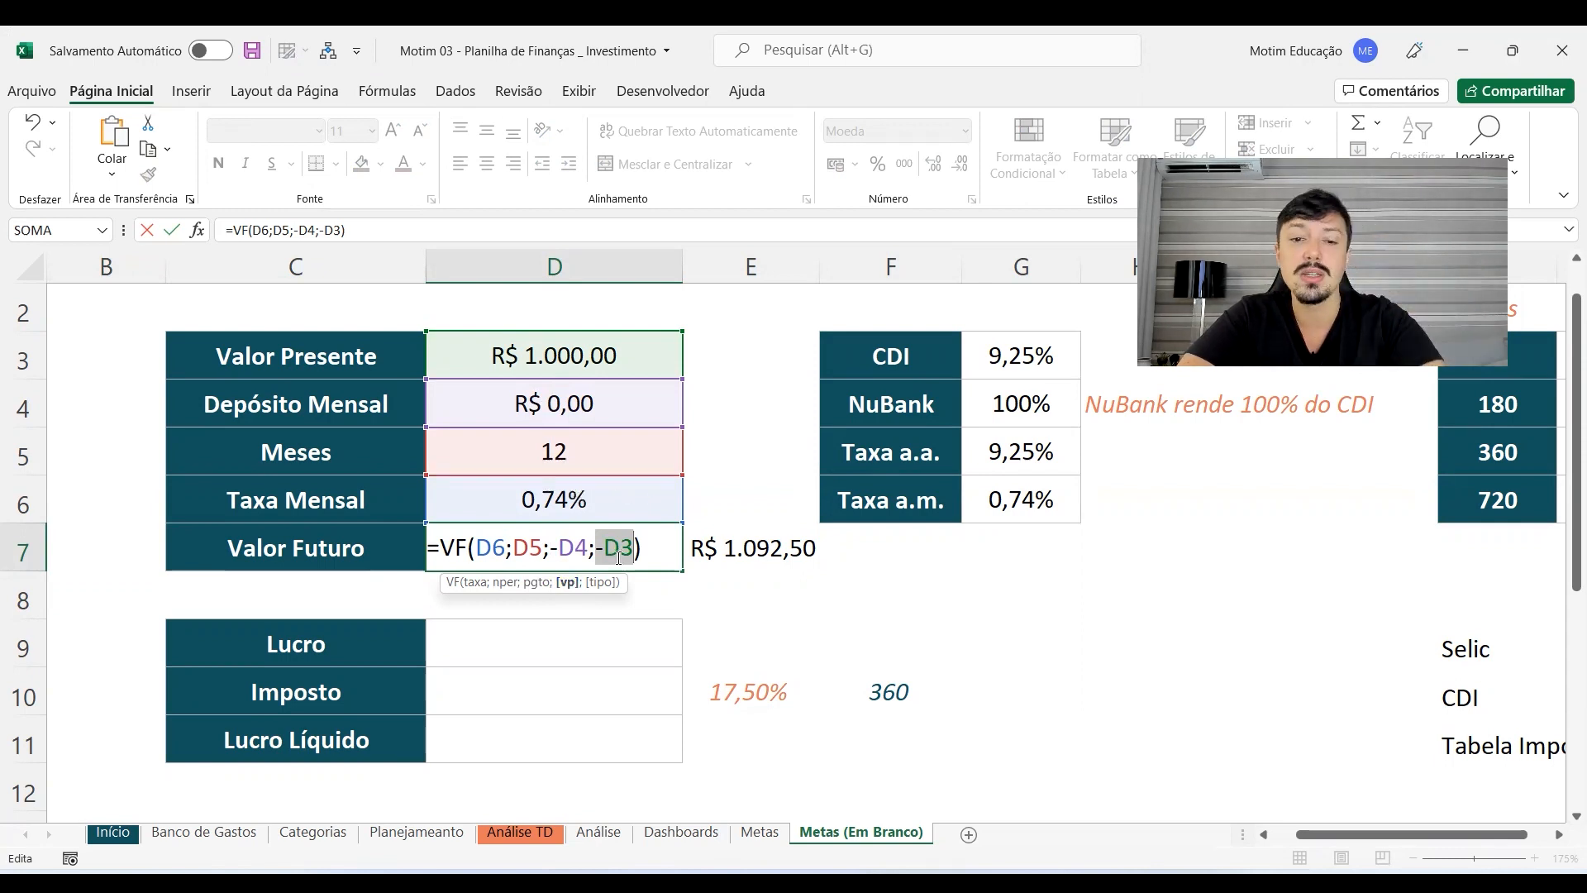
{"action": "key", "text": "Return"}
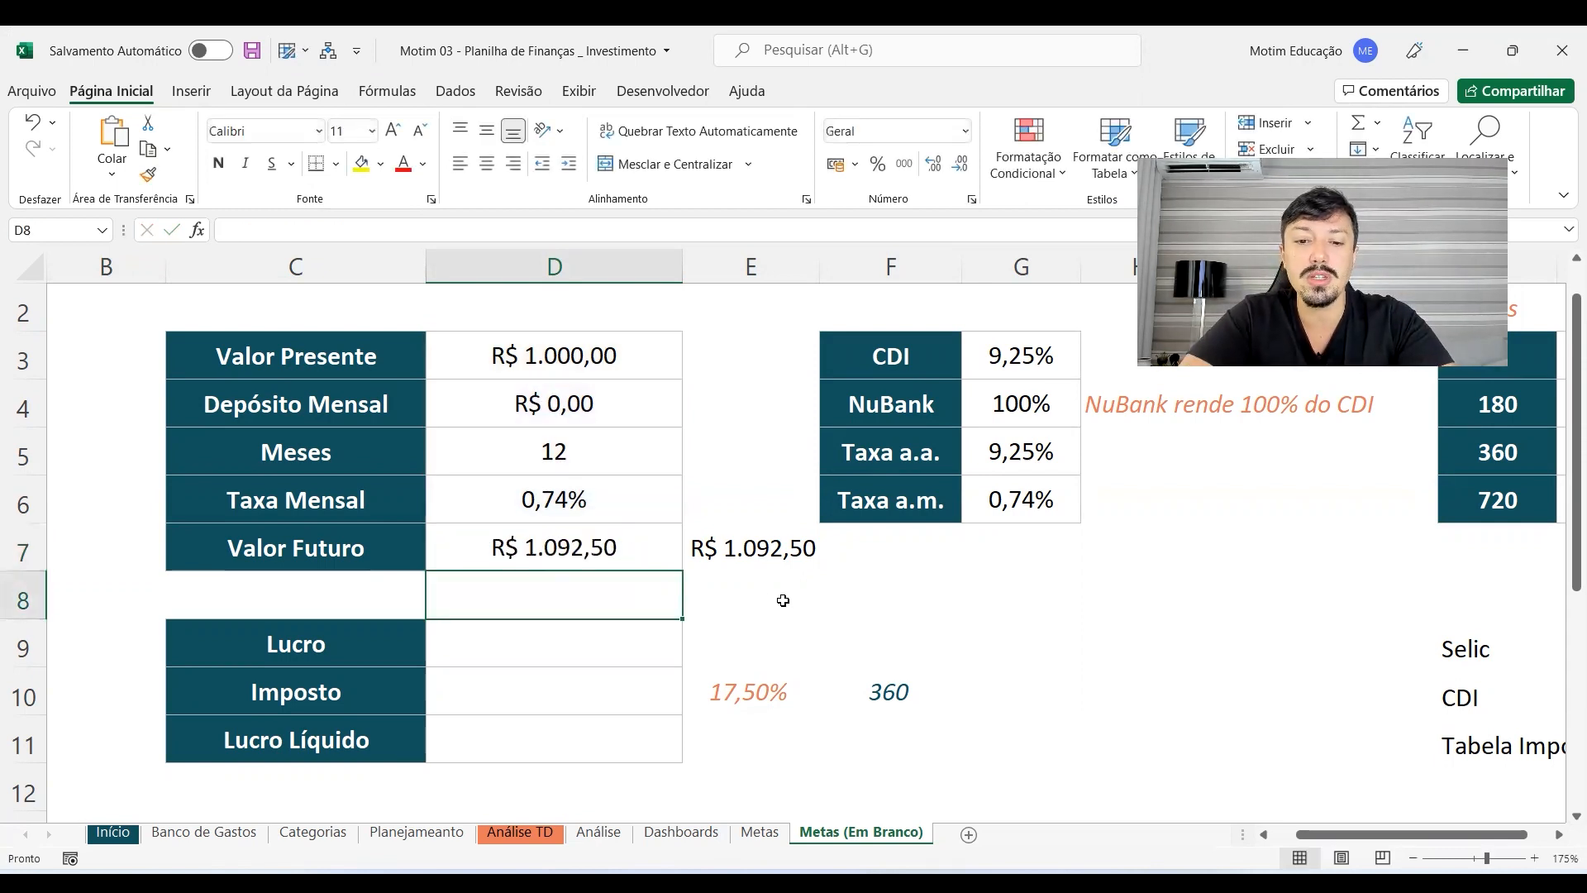
Step: Enter the compound interest note "VF = VP * (1 + t)^n" in E8
{"action": "left_click", "coordinate": [754, 584]}
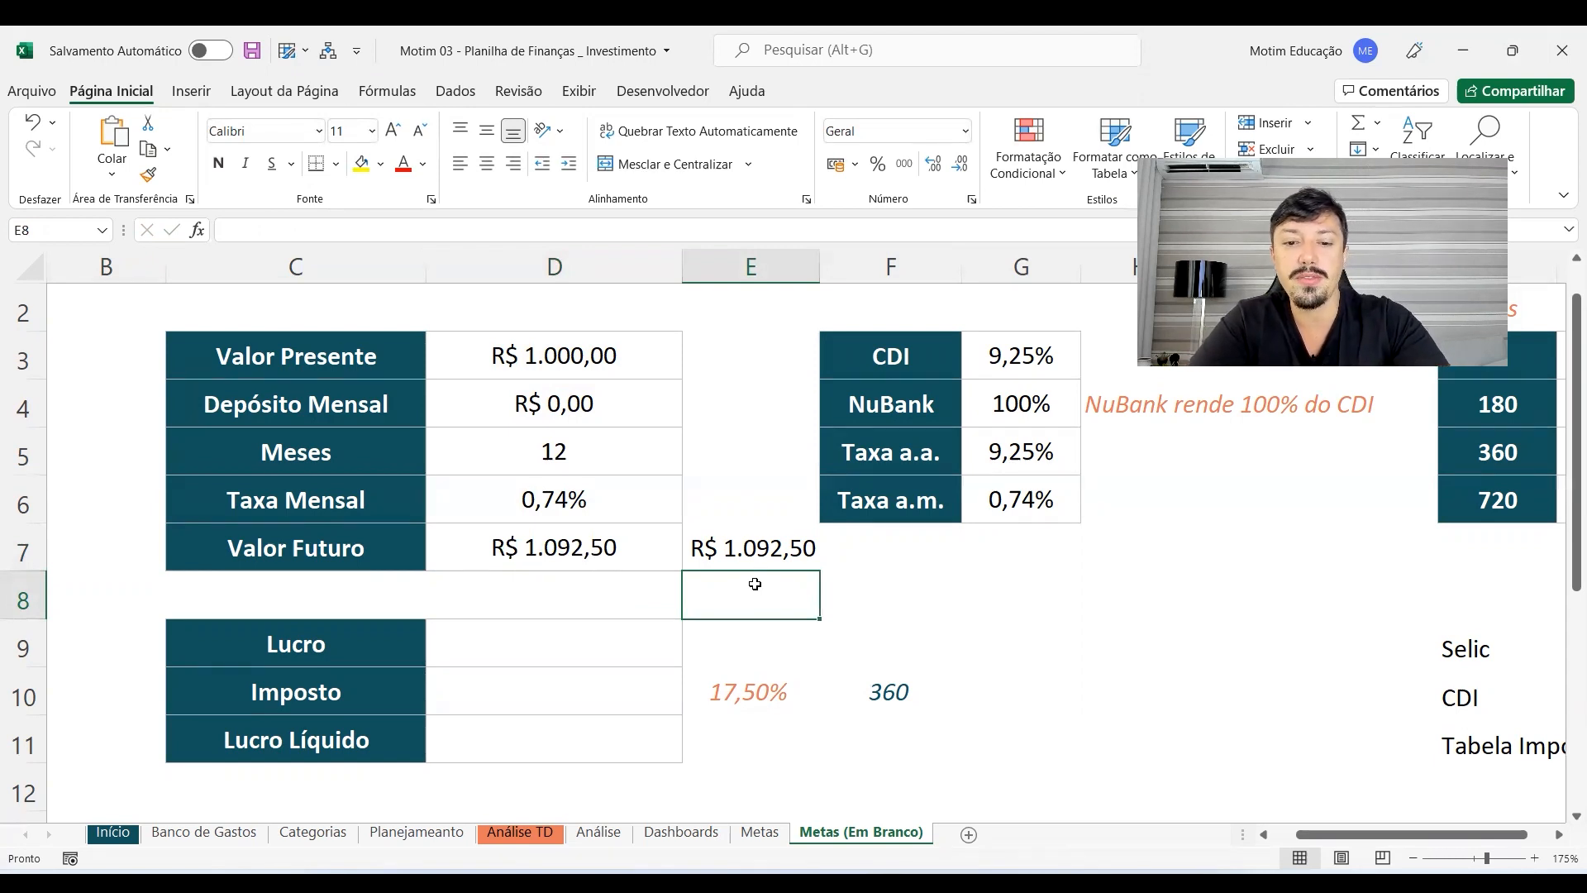
{"action": "type", "text": "VF = VP * (1 + t)"}
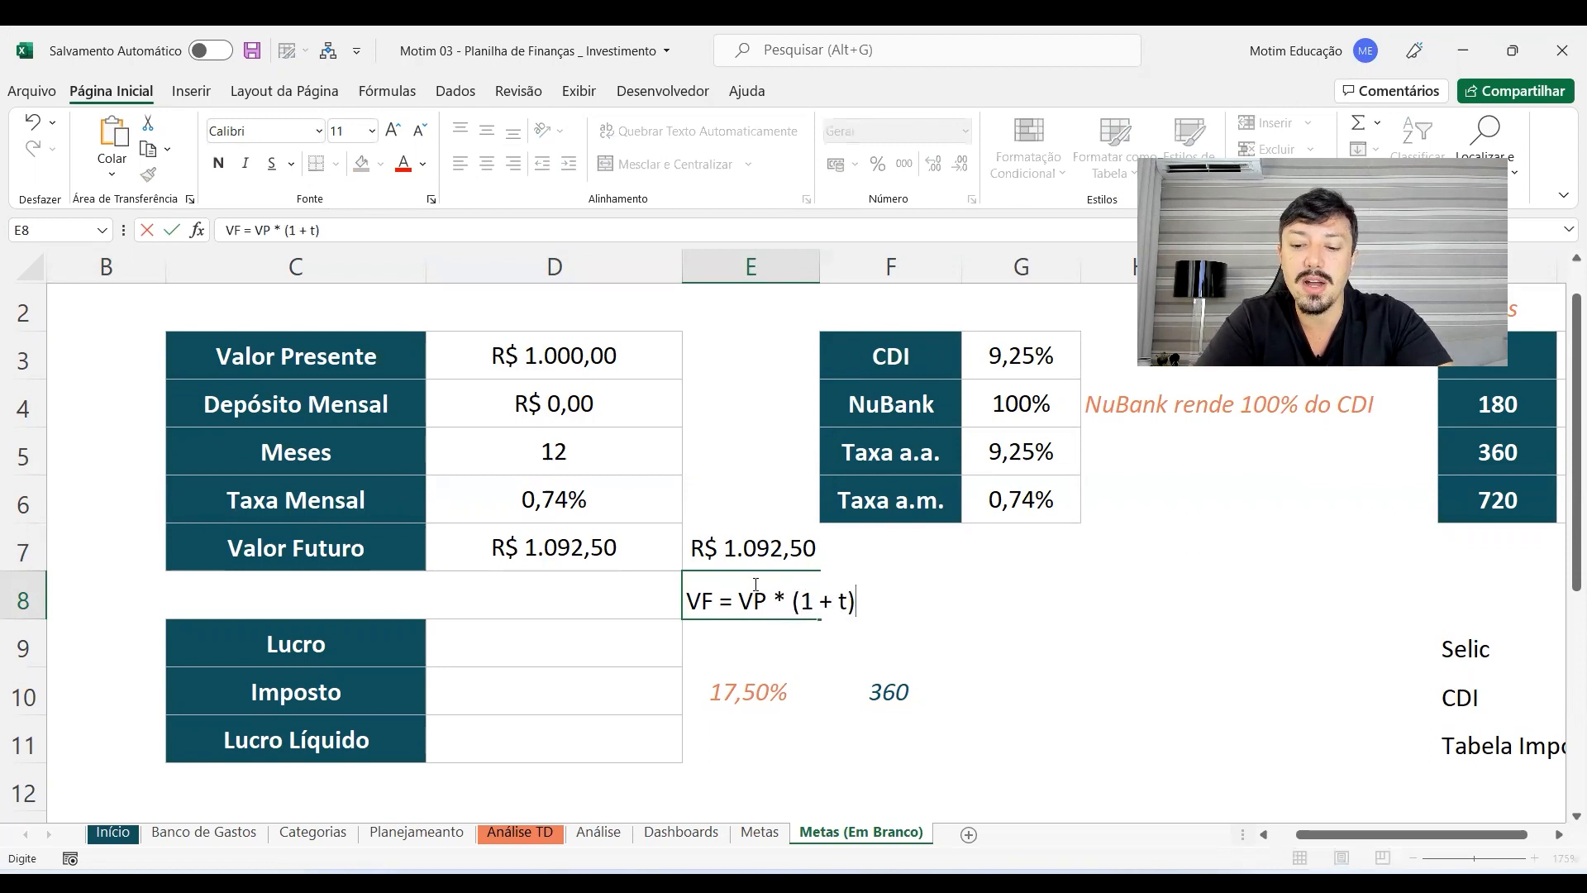
{"action": "type", "text": "^n"}
{"action": "key", "text": "Return"}
Step: Format E7:E8 in red italics and auto-fit the width of column E
{"action": "left_click_drag", "start_coordinate": [756, 575], "coordinate": [754, 534]}
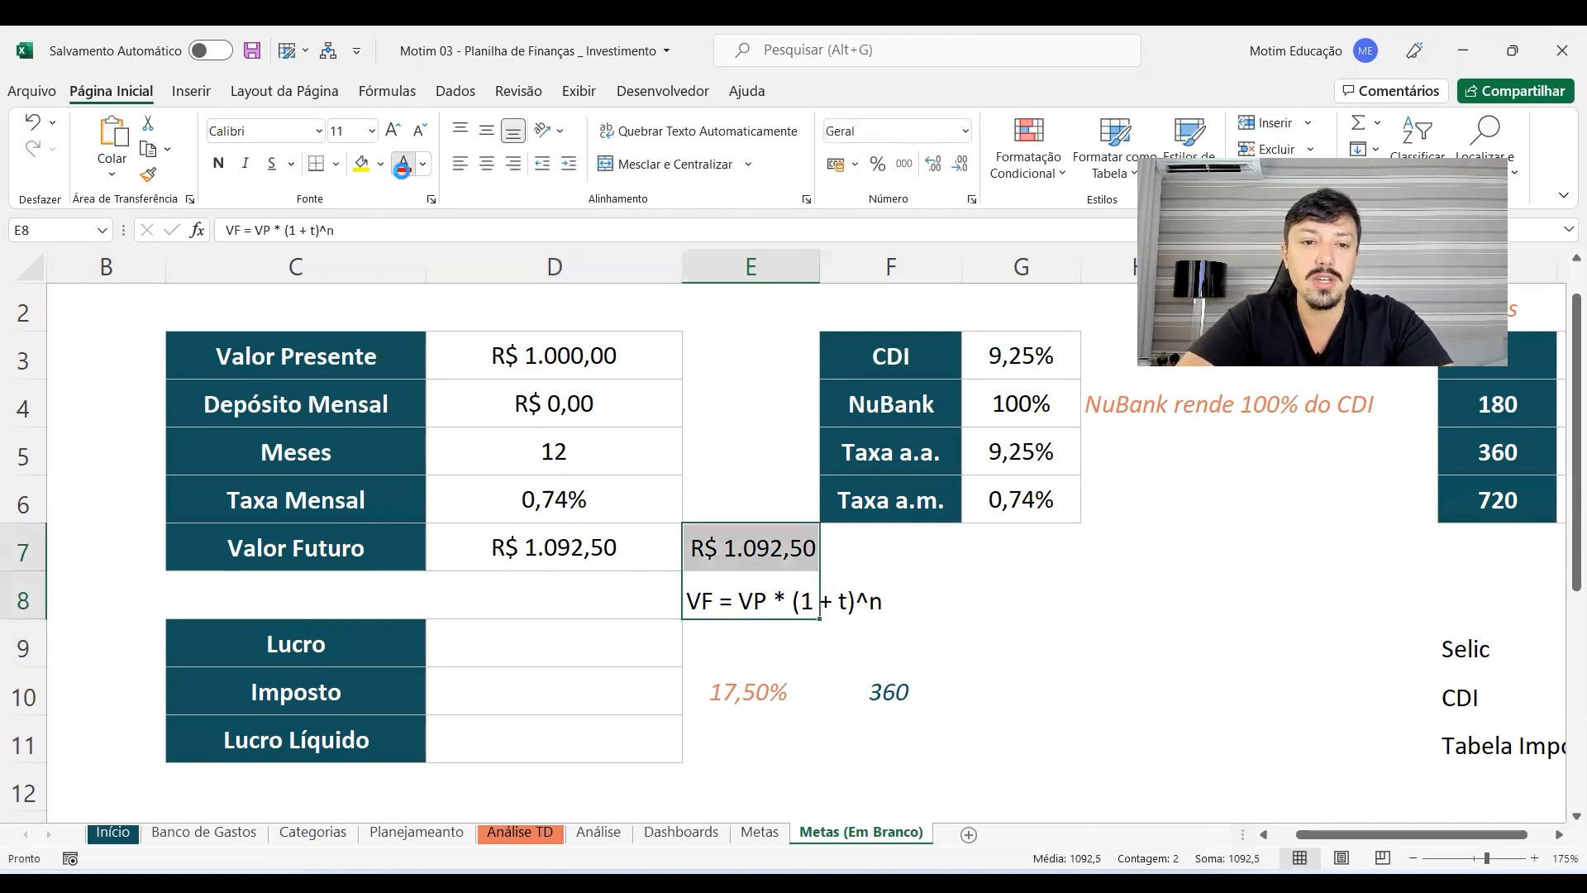
{"action": "left_click", "coordinate": [242, 165]}
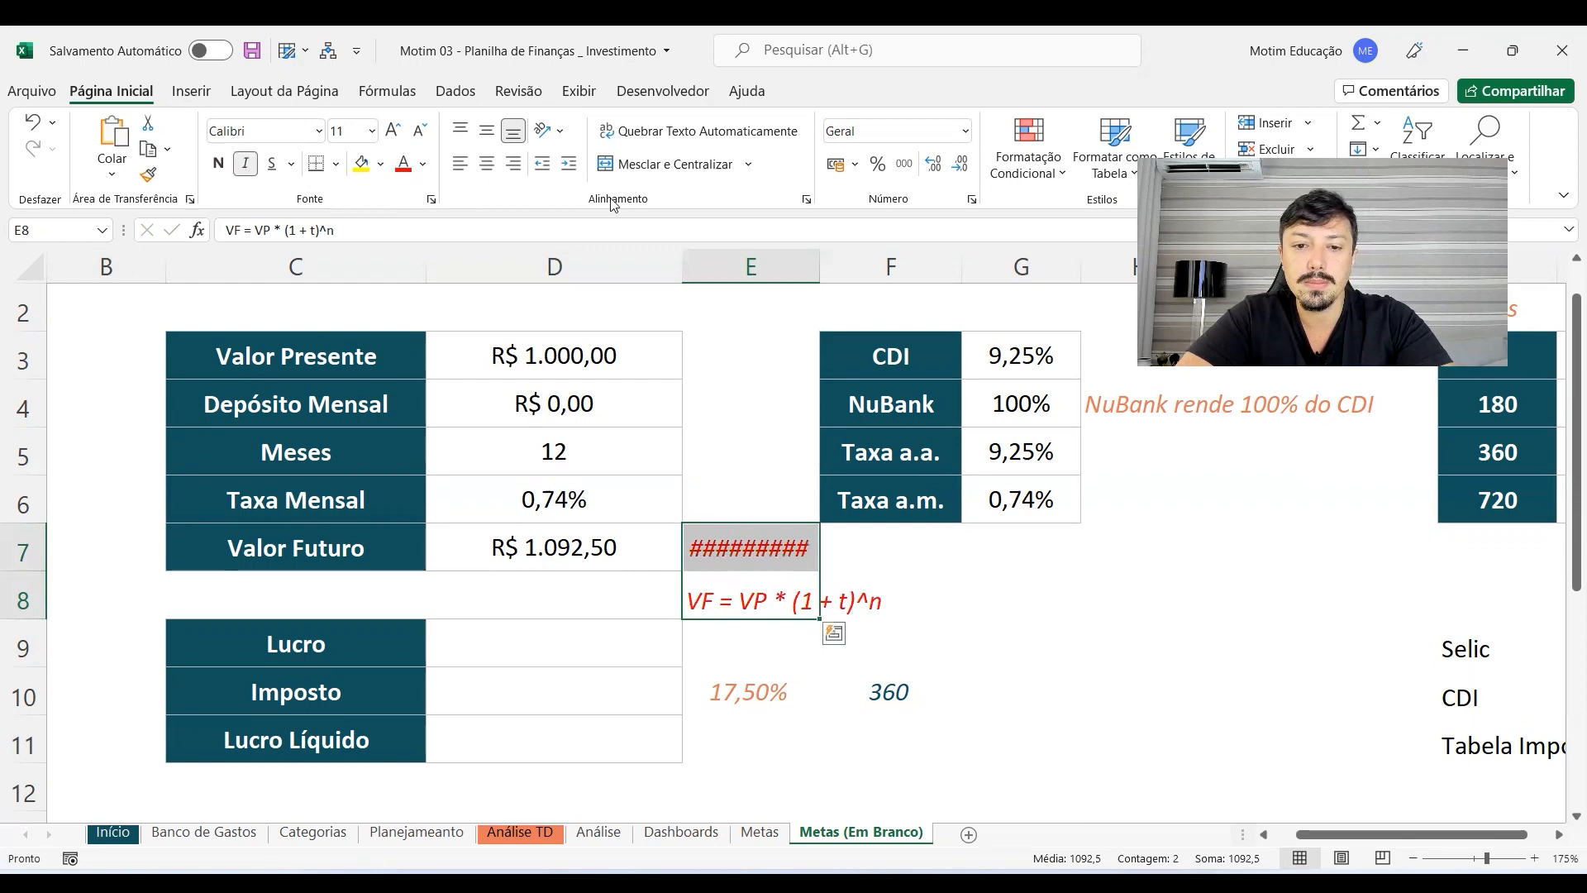
{"action": "double_click", "coordinate": [819, 266]}
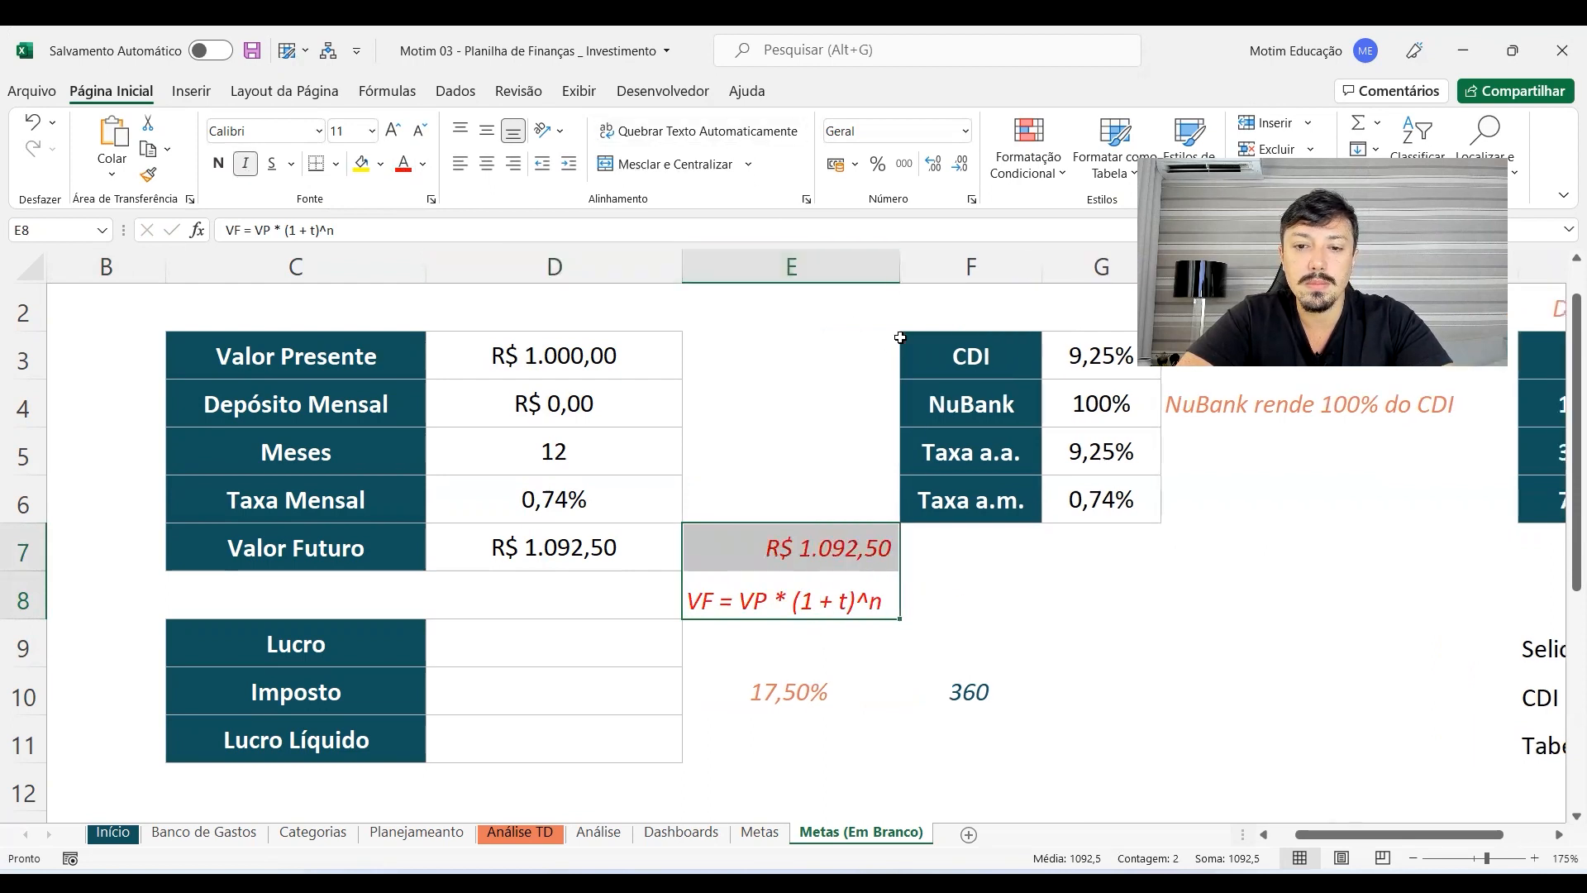
Step: Narrow column E so it fits the Valor Futuro check value in E7
{"action": "left_click_drag", "start_coordinate": [850, 264], "coordinate": [849, 264]}
{"action": "left_click", "coordinate": [858, 631]}
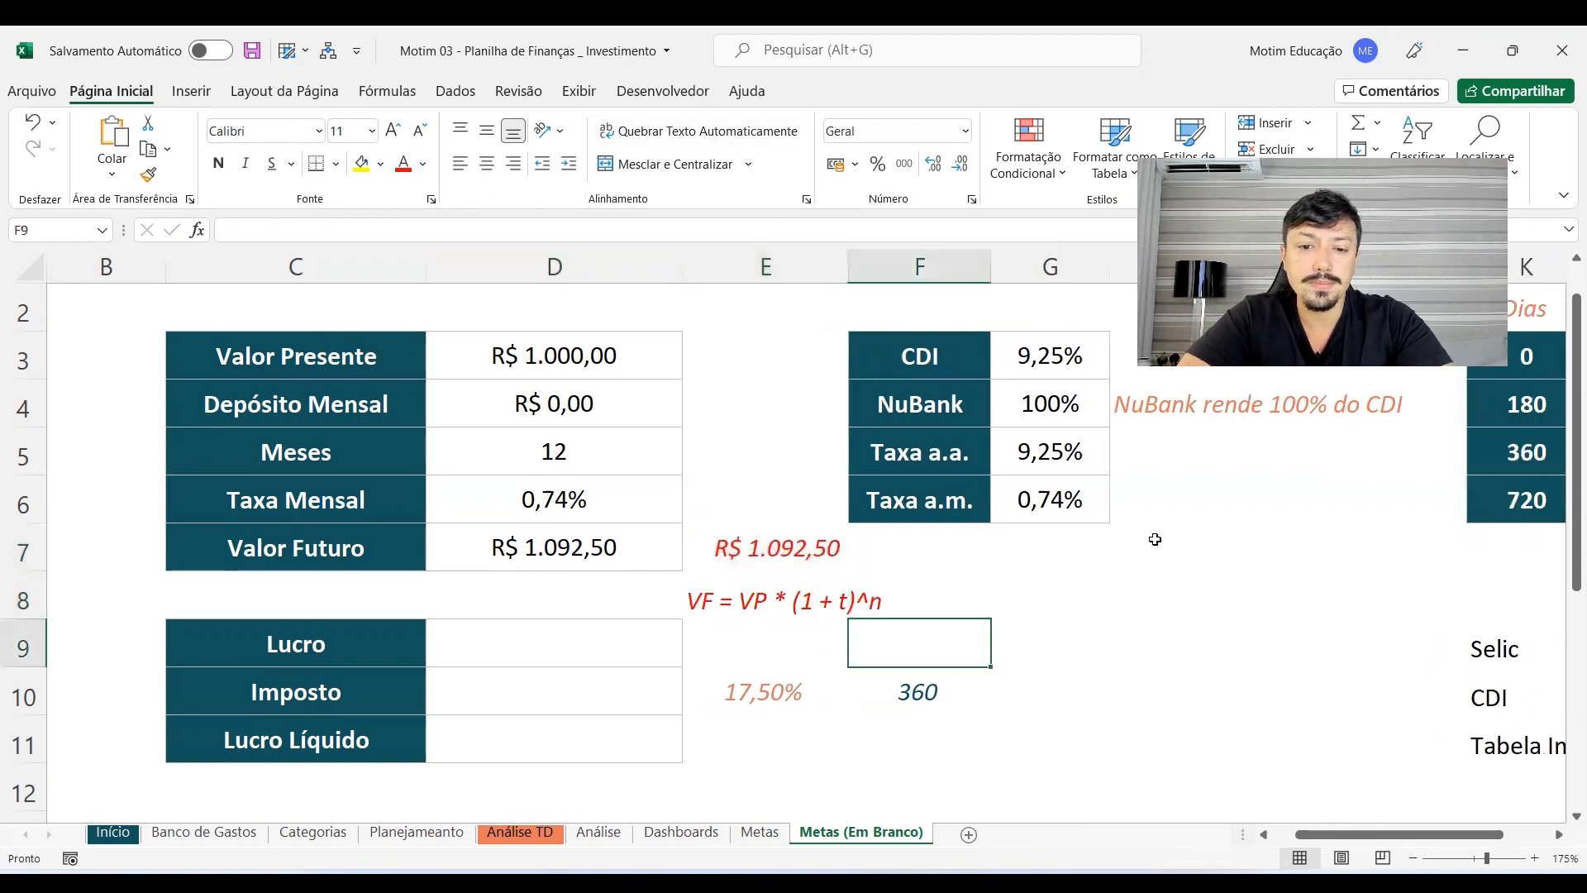
Step: Examine the pgto and vp arguments of the VF formula in D7, including their minus signs
{"action": "double_click", "coordinate": [576, 554]}
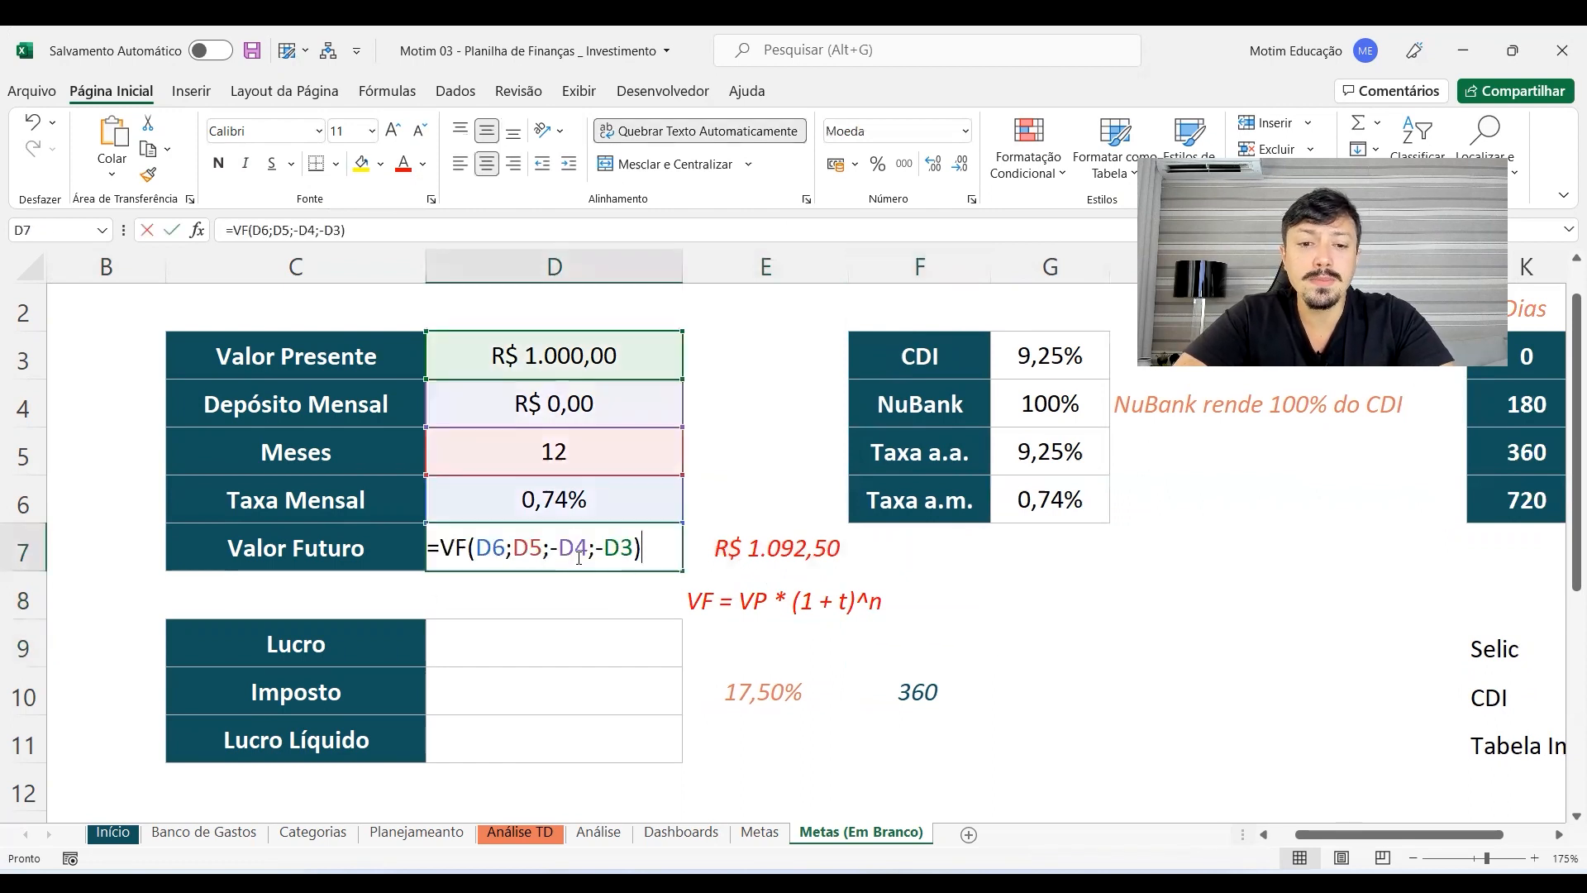
{"action": "left_click_drag", "start_coordinate": [555, 554], "coordinate": [549, 554]}
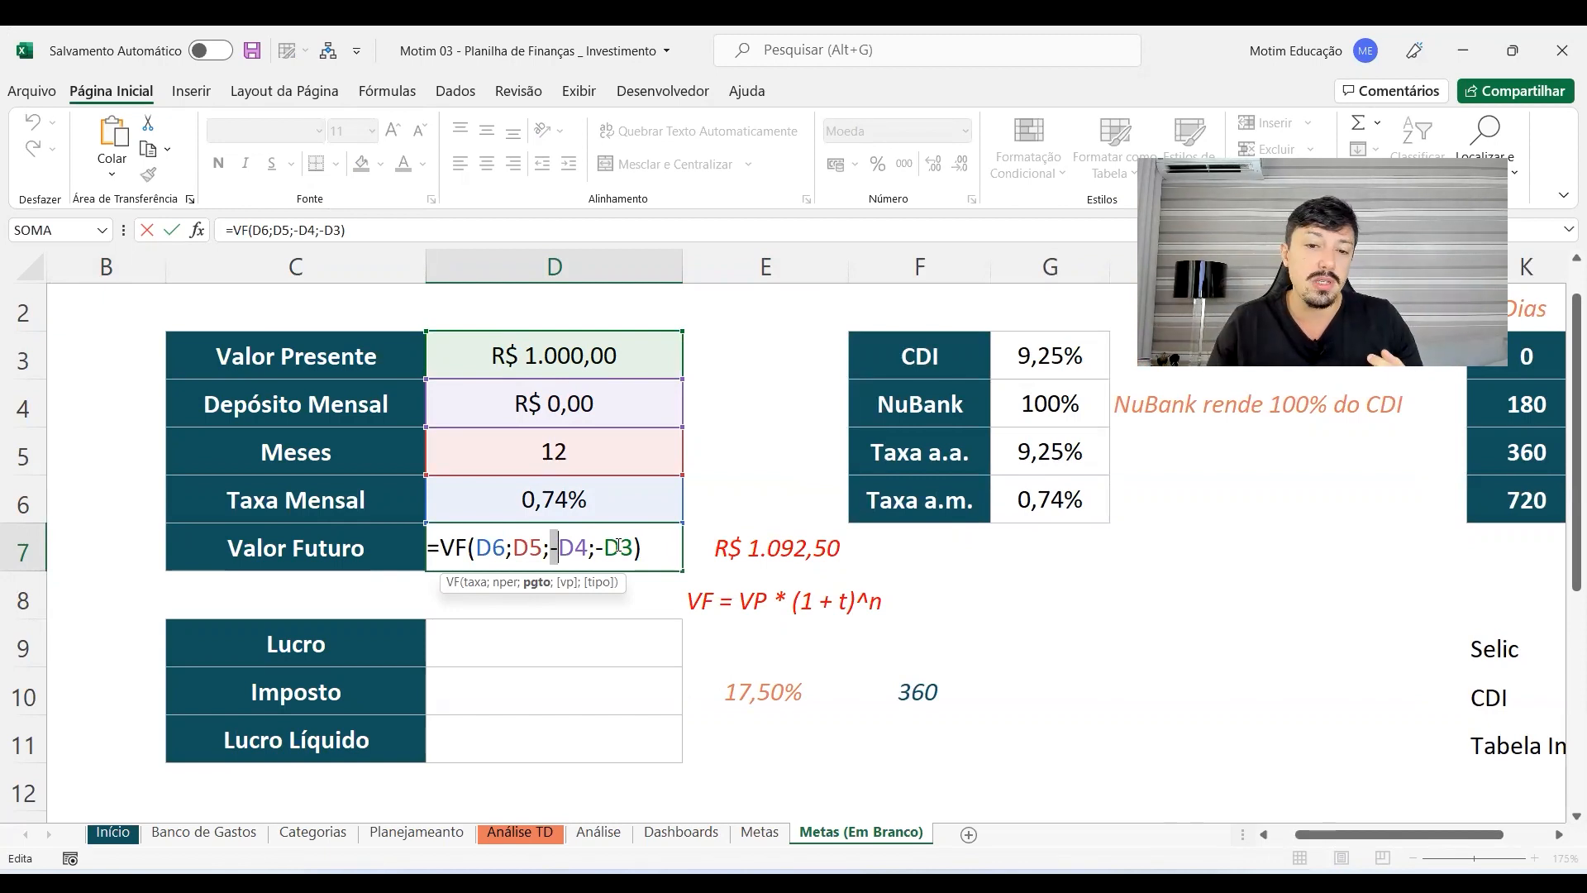
{"action": "left_click", "coordinate": [535, 582]}
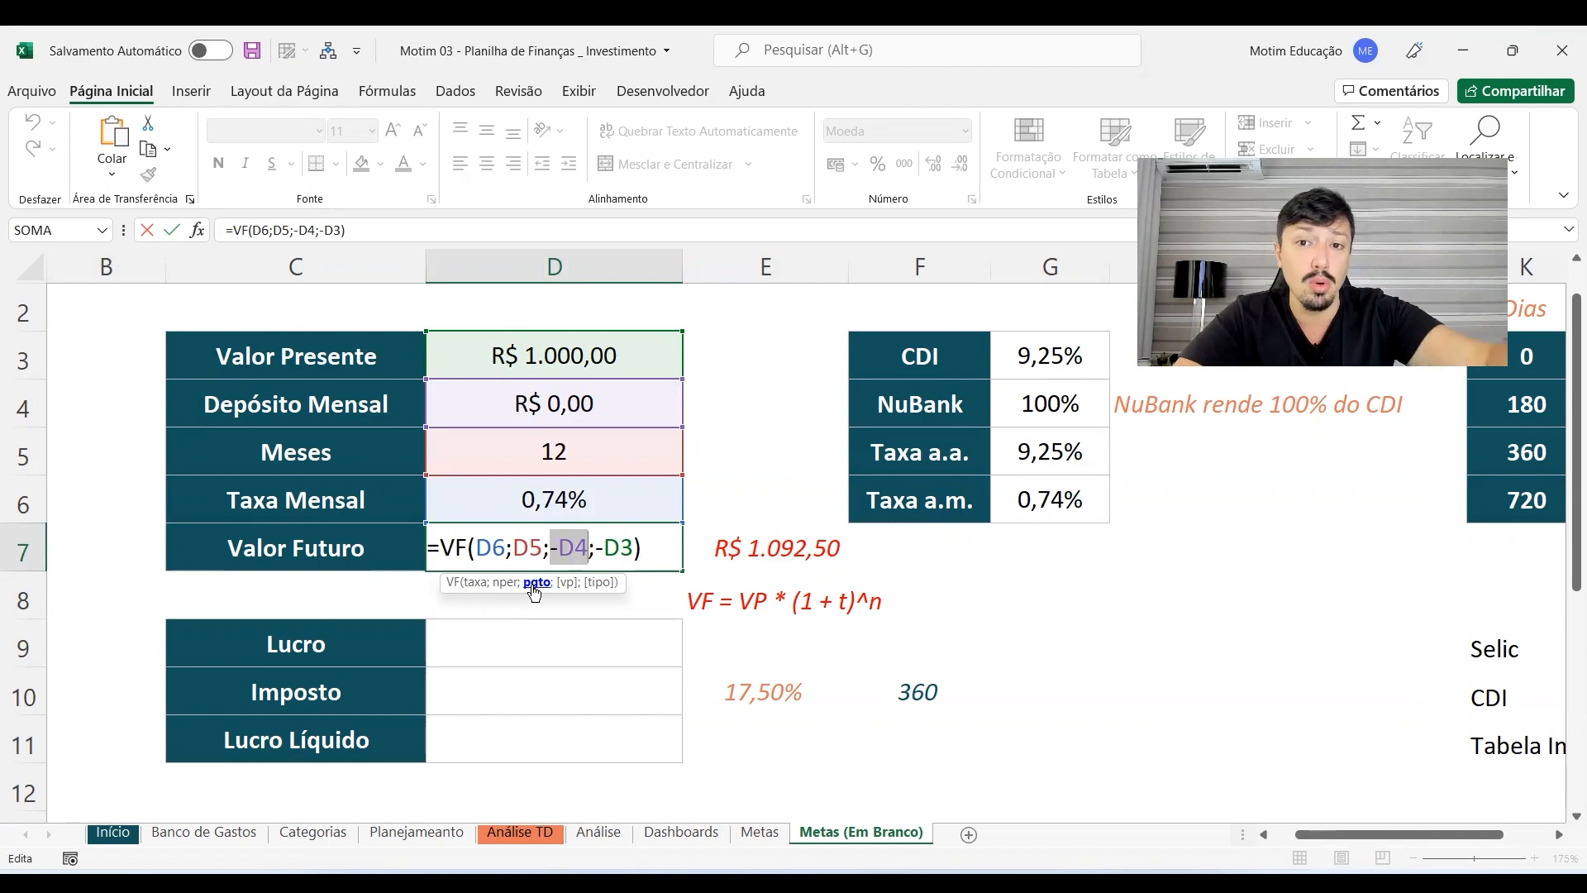
{"action": "left_click", "coordinate": [568, 583]}
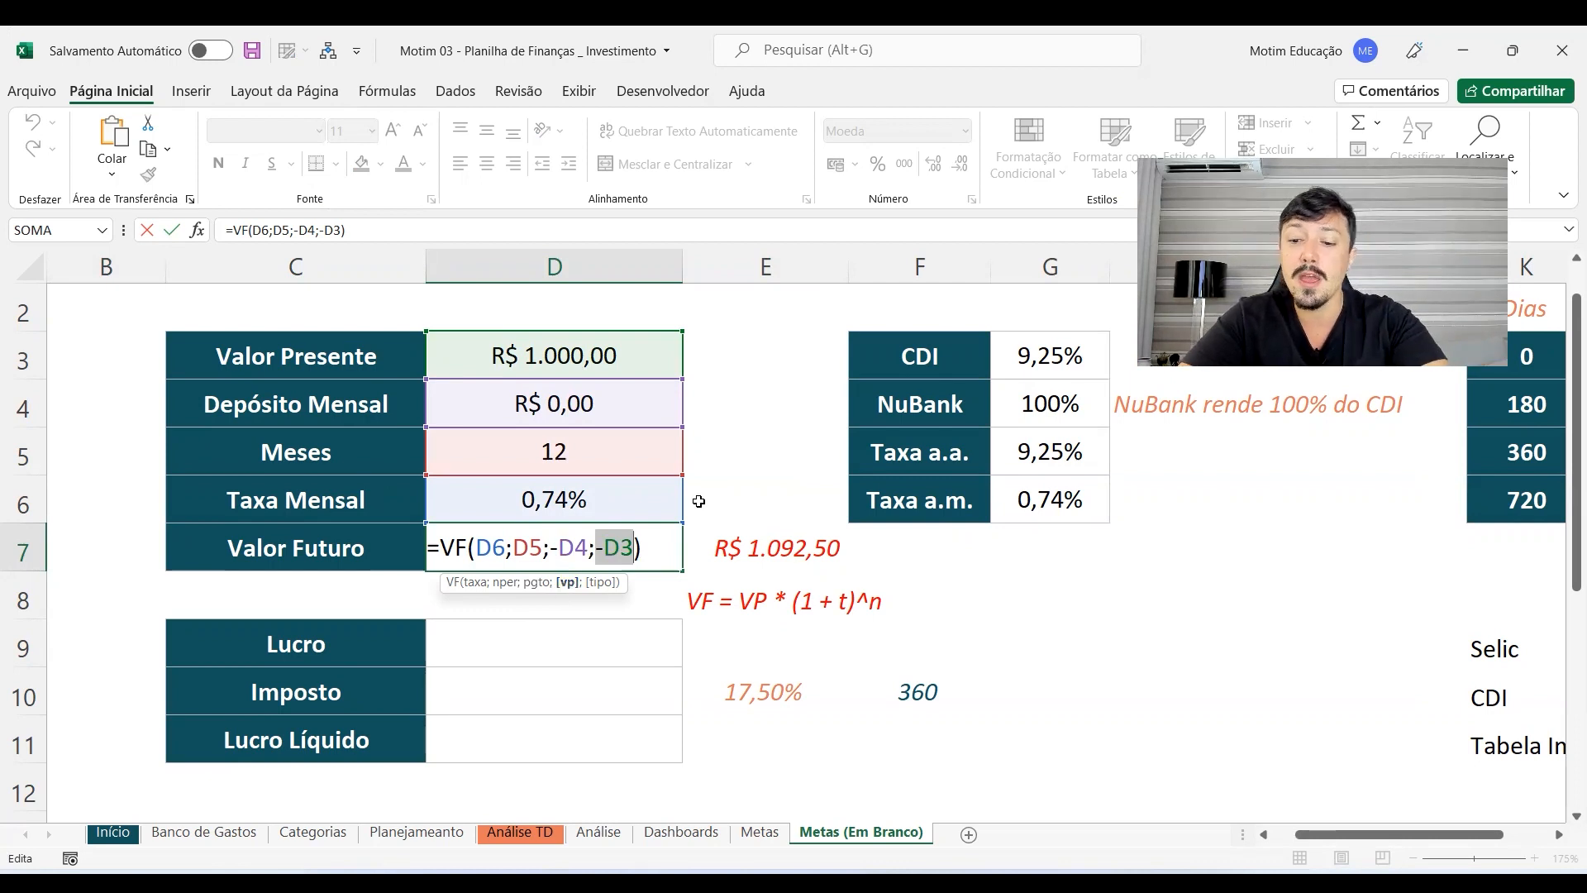
{"action": "key", "text": "Return"}
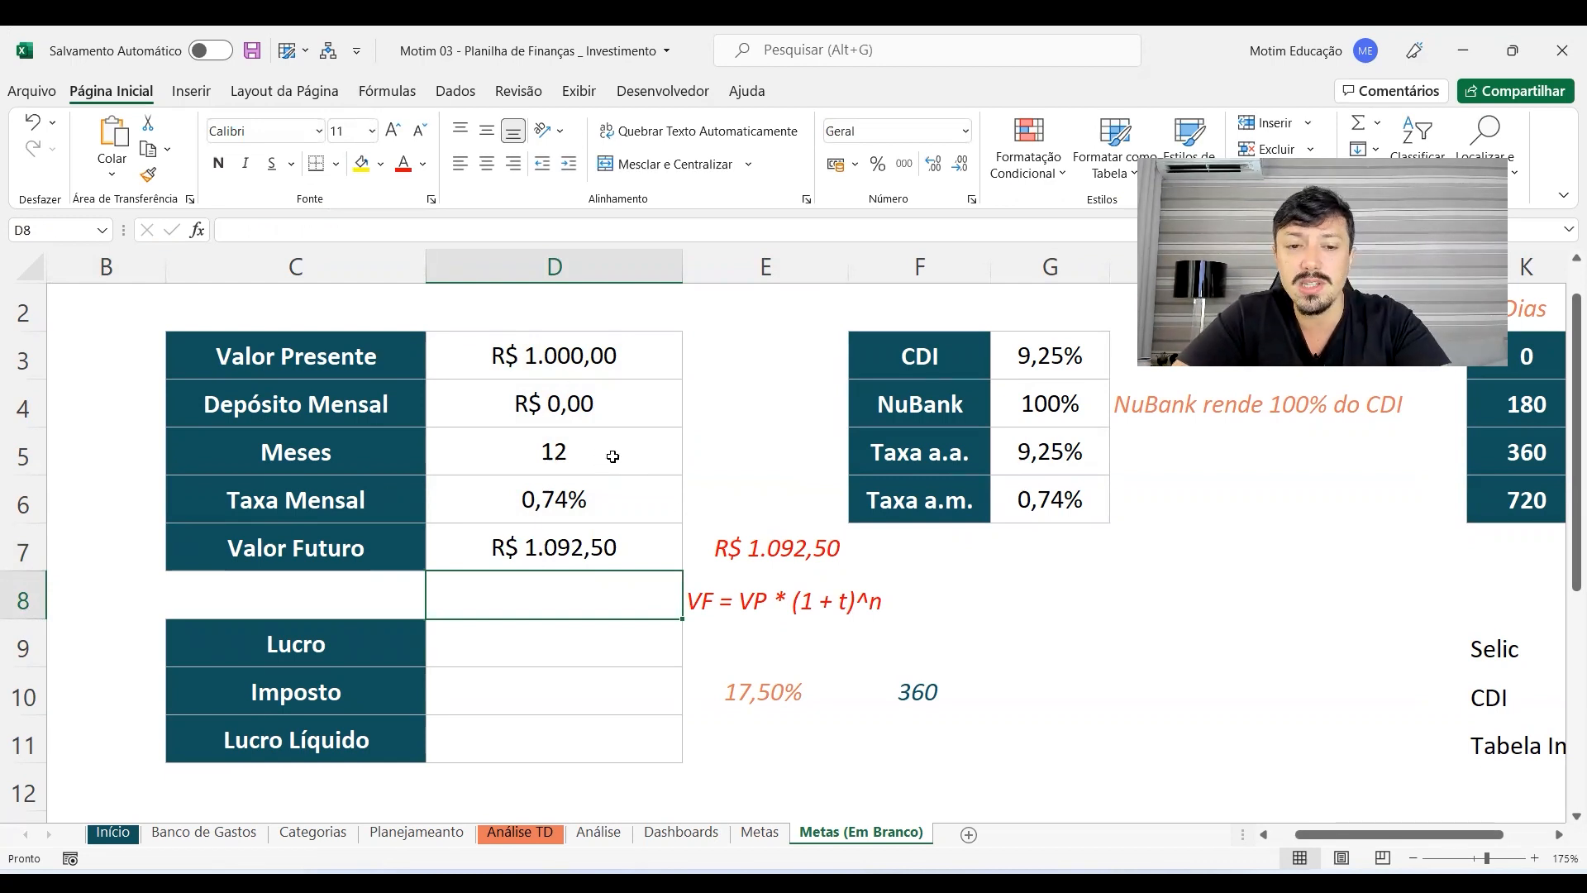
{"action": "double_click", "coordinate": [572, 530]}
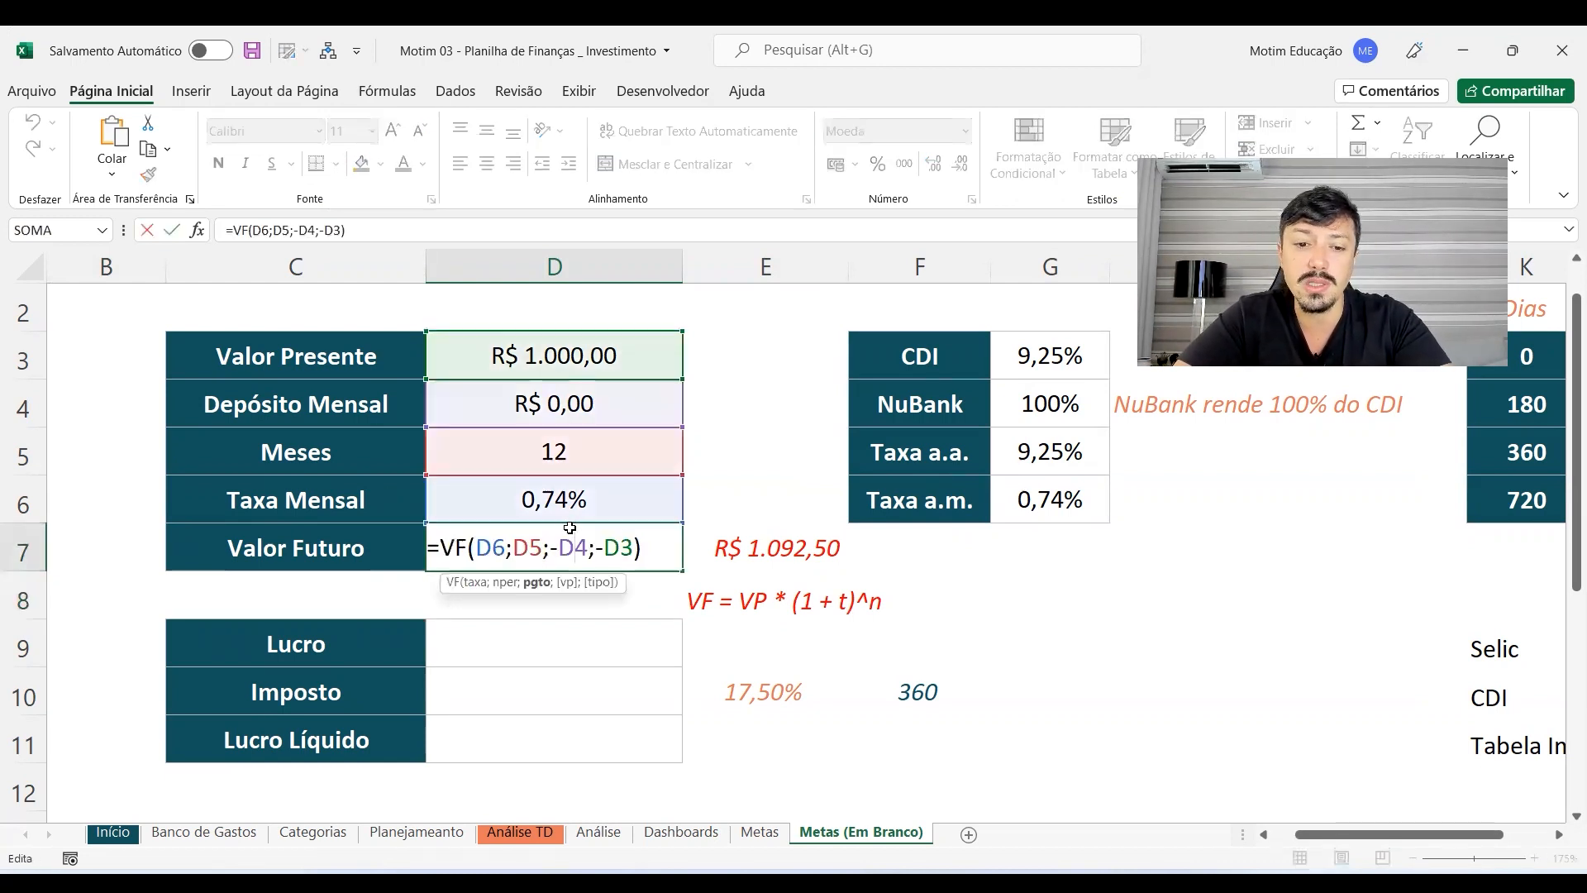
{"action": "key", "text": "Escape"}
{"action": "double_click", "coordinate": [616, 548]}
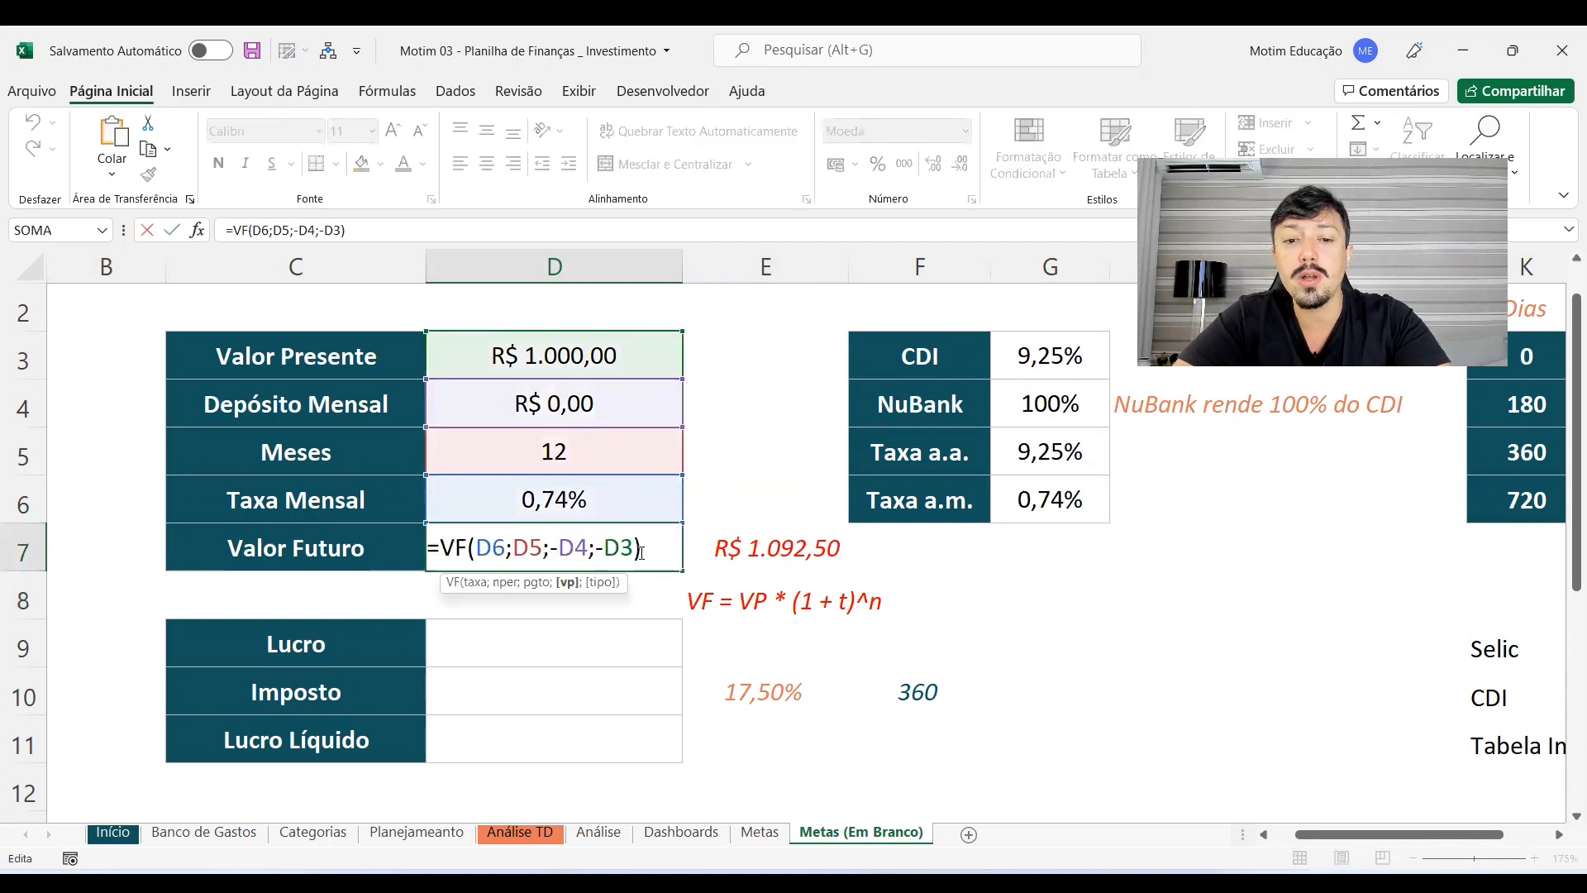
{"action": "left_click", "coordinate": [538, 583]}
{"action": "left_click", "coordinate": [570, 582]}
{"action": "left_click", "coordinate": [539, 584]}
{"action": "key", "text": "Escape"}
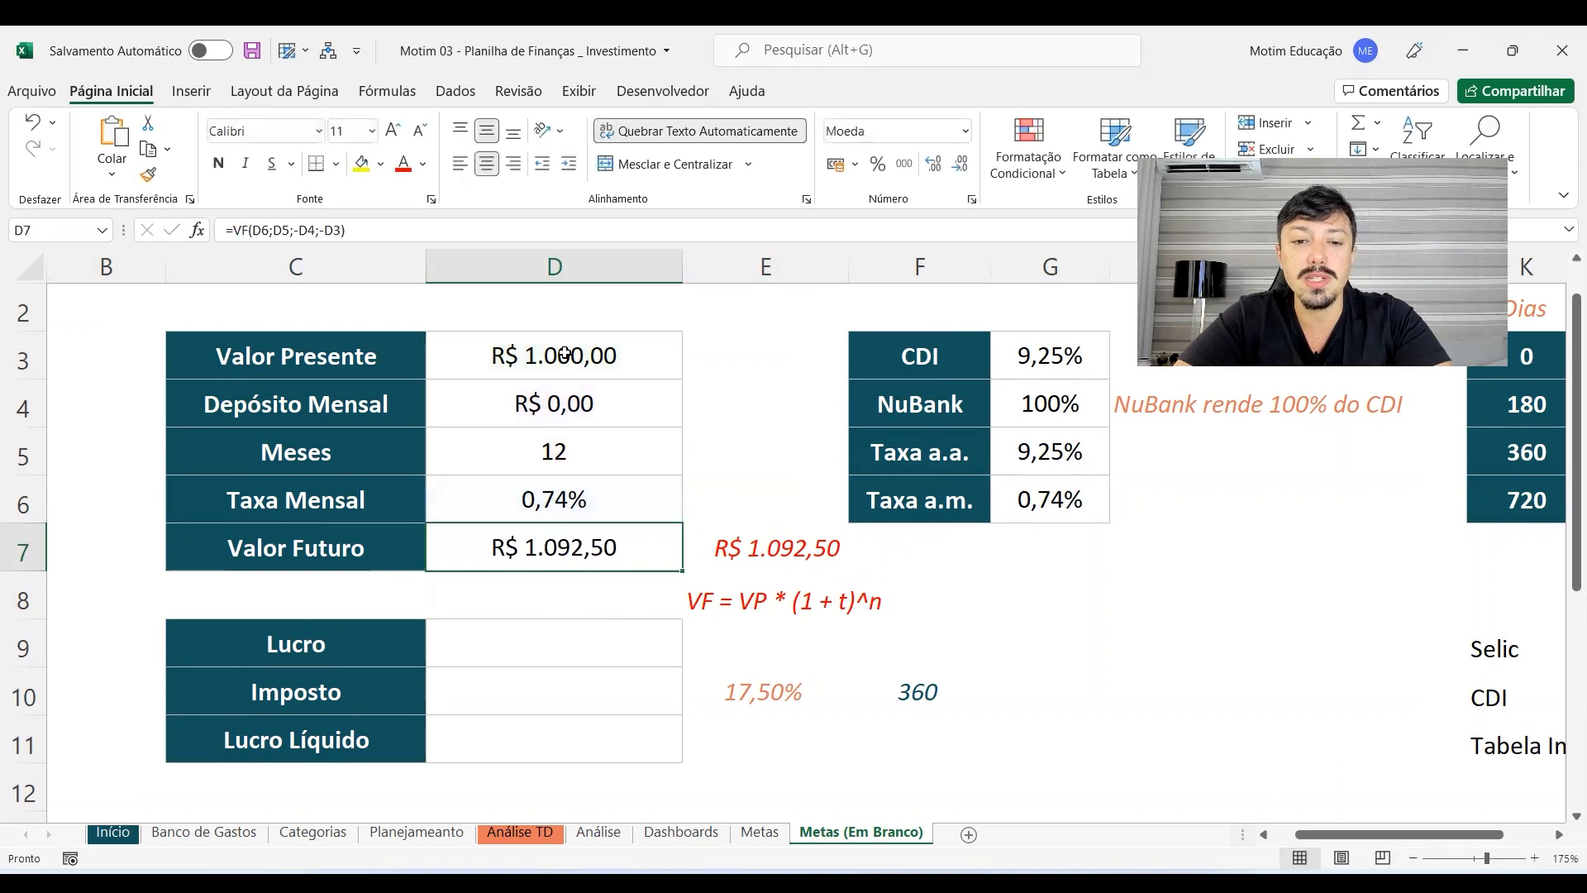
Step: Test the calculator with a Valor Presente of 2000 in D3 and compare D7 with E7
{"action": "left_click", "coordinate": [554, 355]}
{"action": "type", "text": "2000"}
{"action": "key", "text": "Return"}
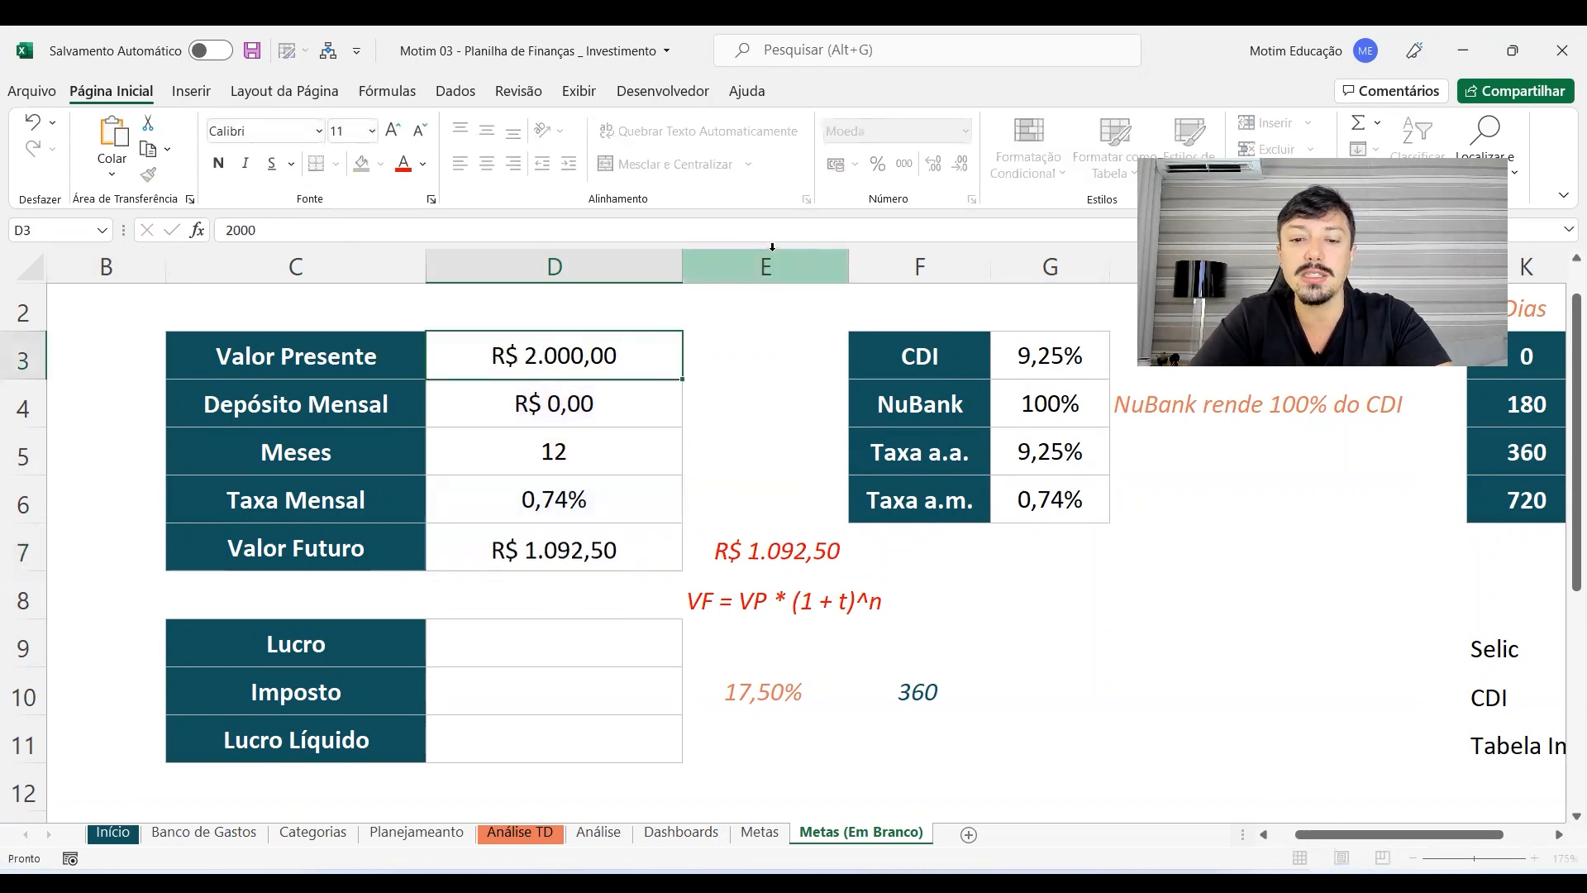
{"action": "left_click", "coordinate": [779, 552]}
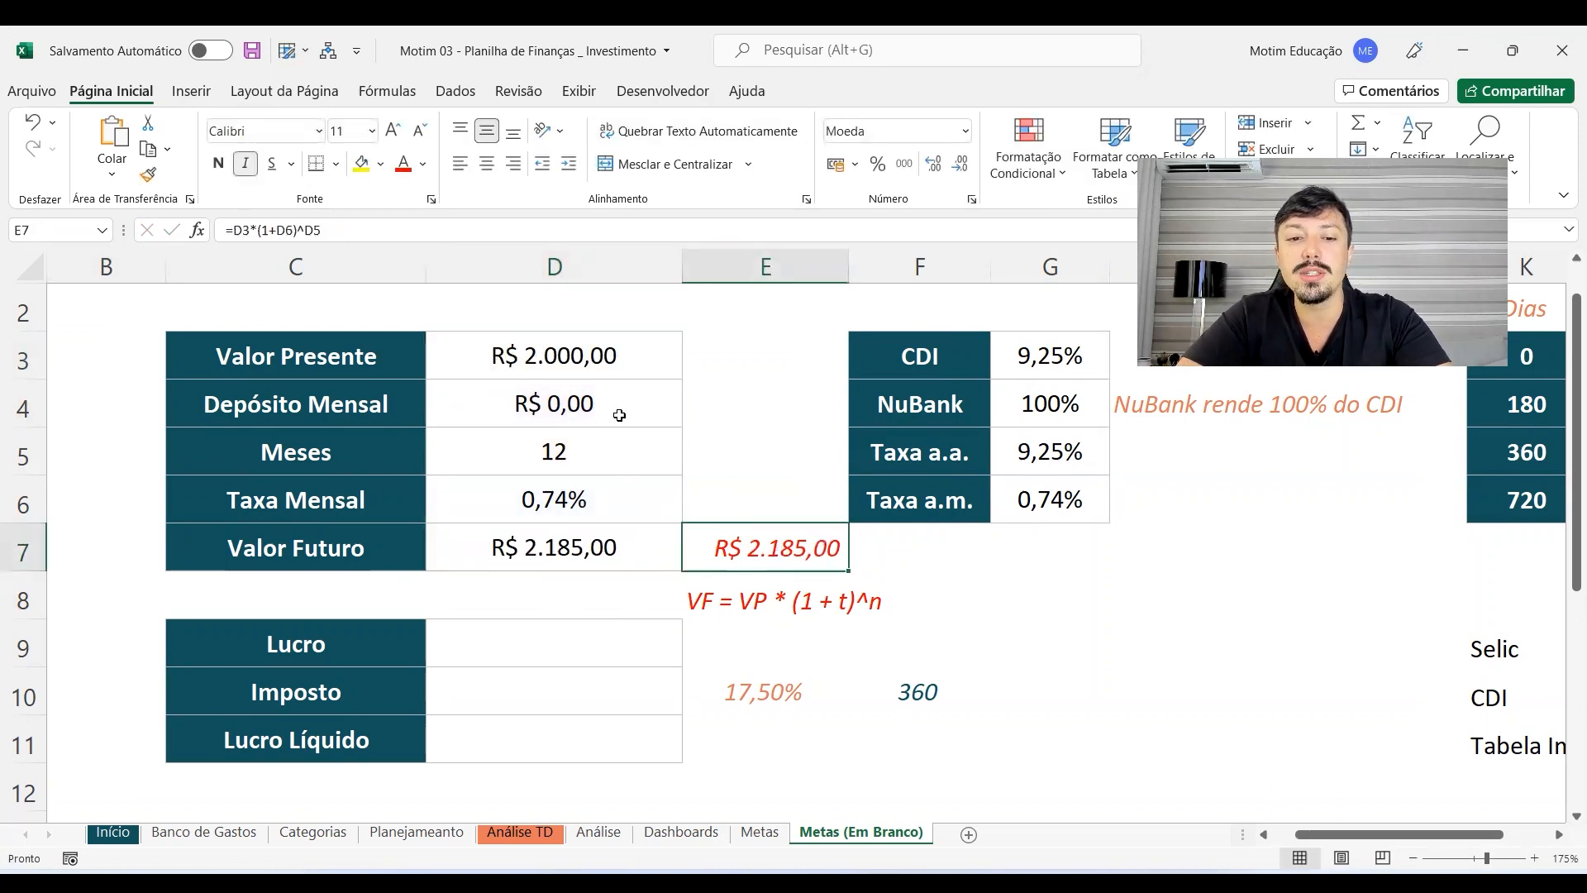
Step: Set the Valor Presente in D3 to 1000 and the Depósito Mensal in D4 to 50
{"action": "left_click", "coordinate": [574, 359]}
{"action": "type", "text": "1000"}
{"action": "key", "text": "Return"}
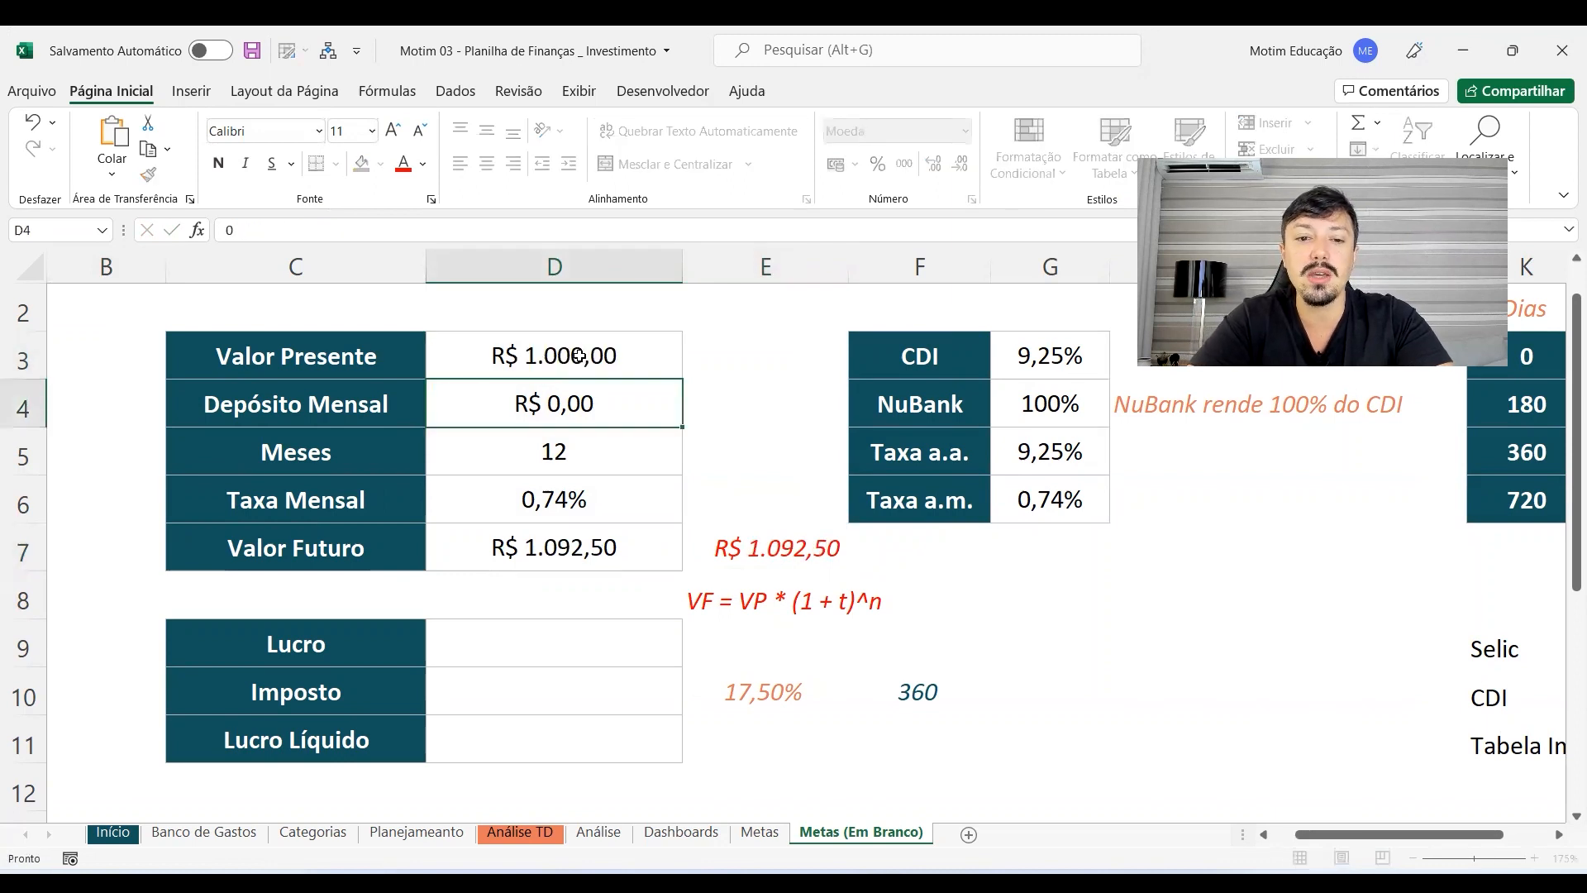
{"action": "type", "text": "50"}
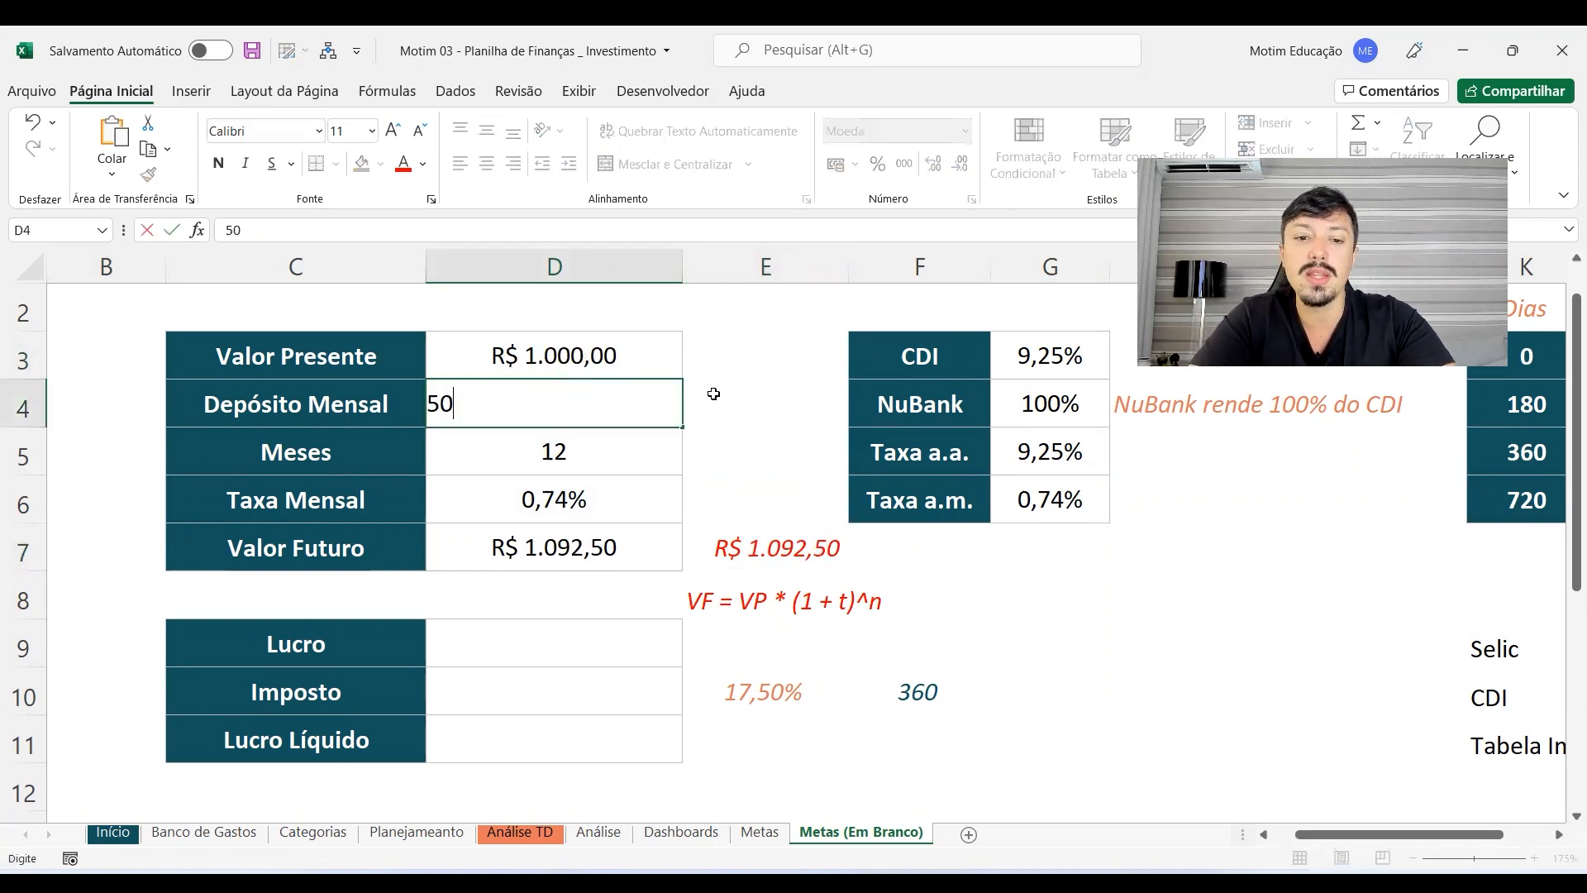
{"action": "key", "text": "Return"}
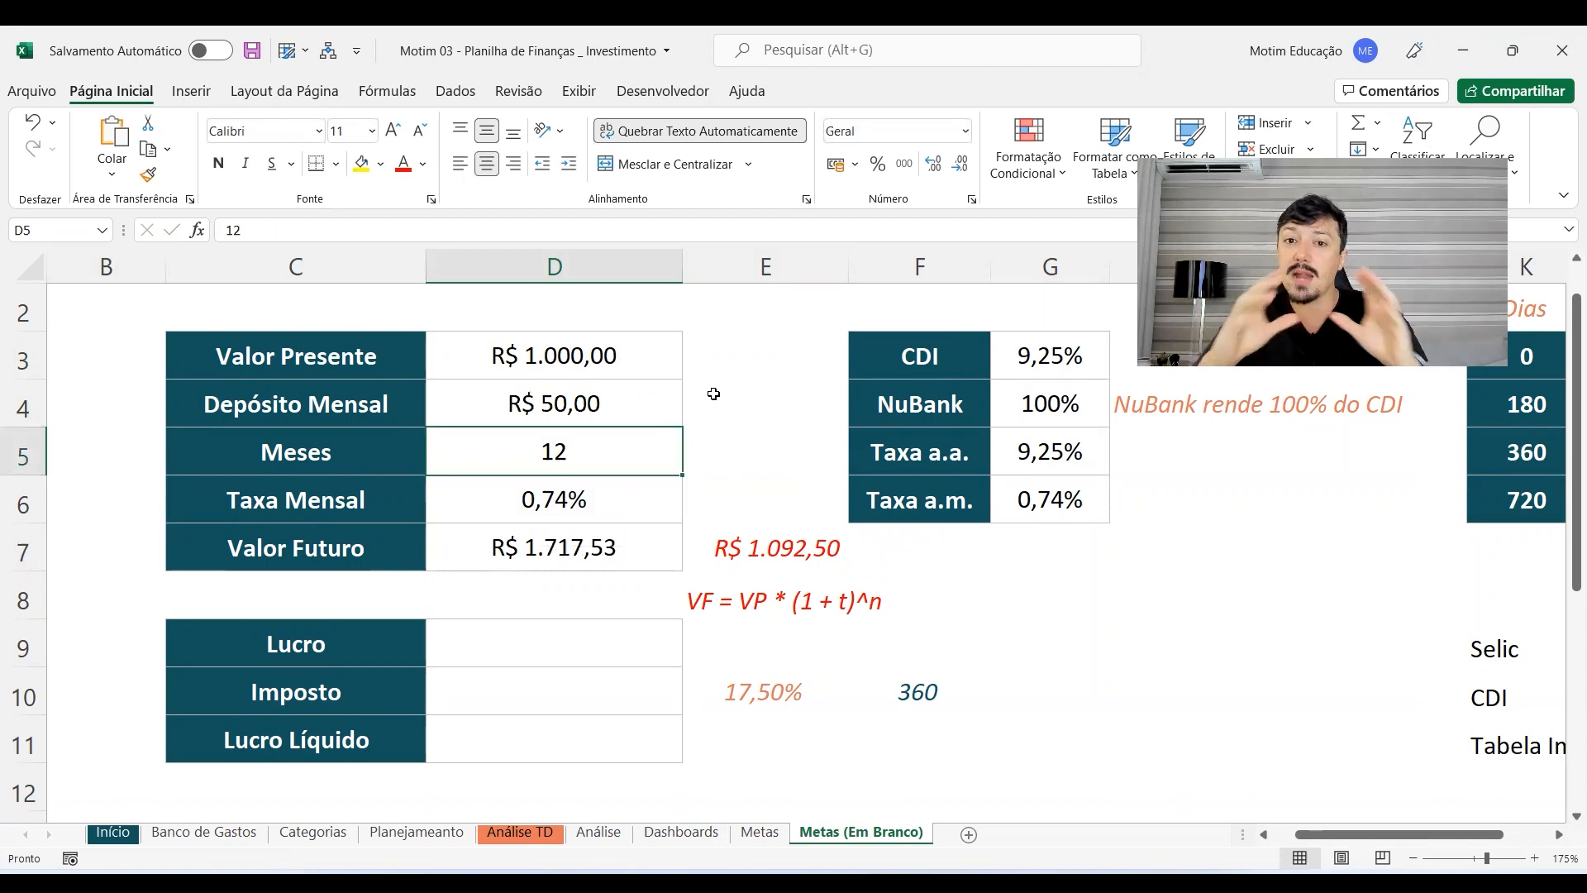
Step: Review the present value, monthly deposit, months, monthly rate and future value cells in D3:D7
{"action": "left_click", "coordinate": [585, 353]}
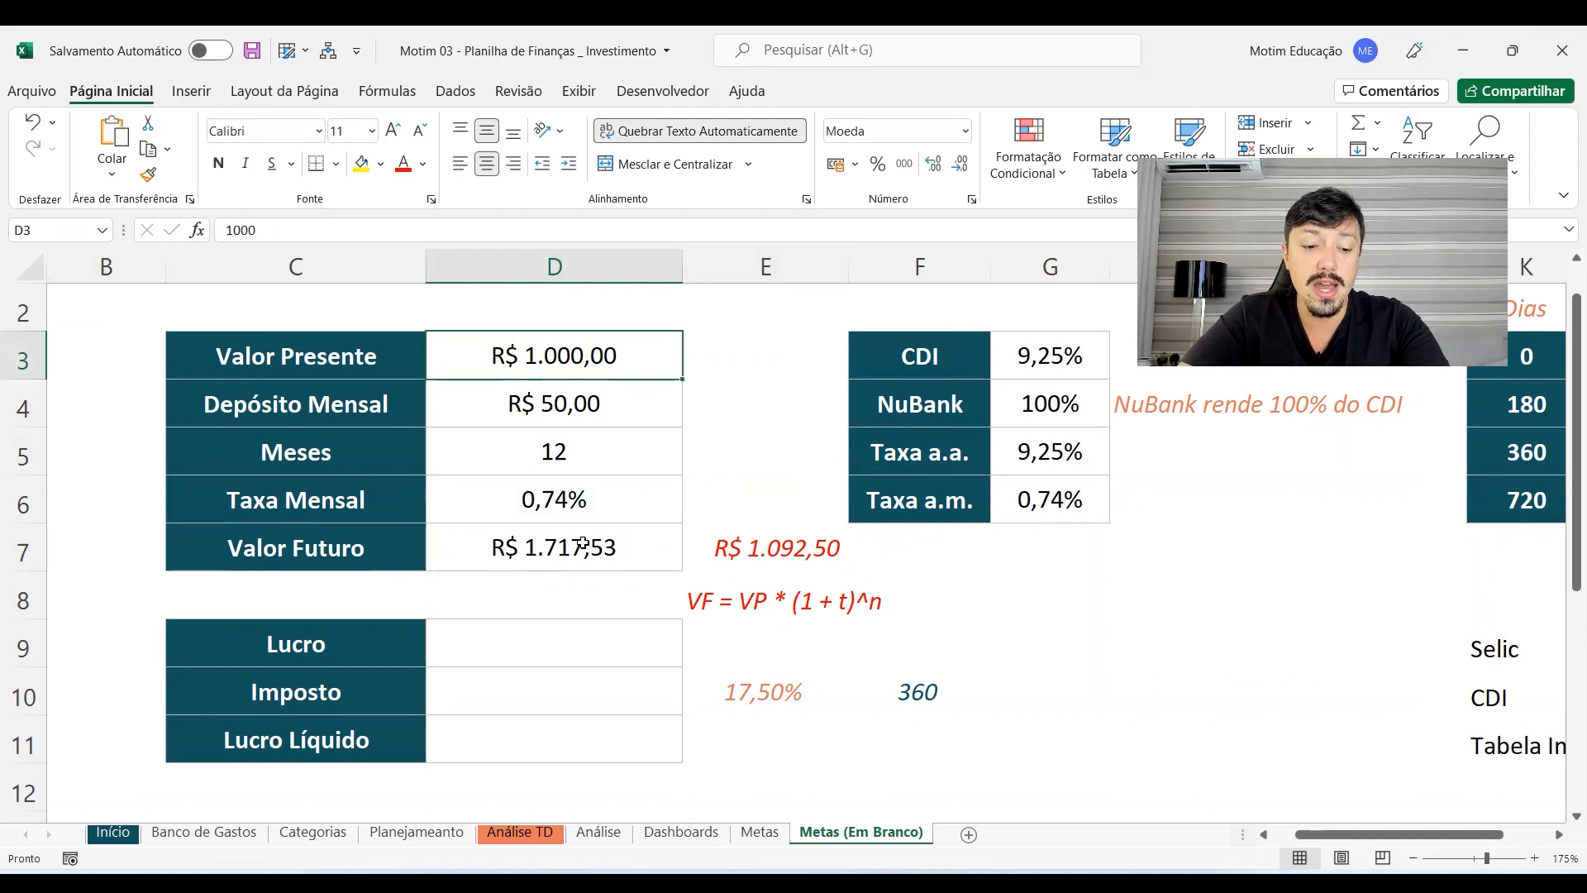
{"action": "scroll", "coordinate": [583, 544], "scroll_direction": "down", "scroll_amount": 3}
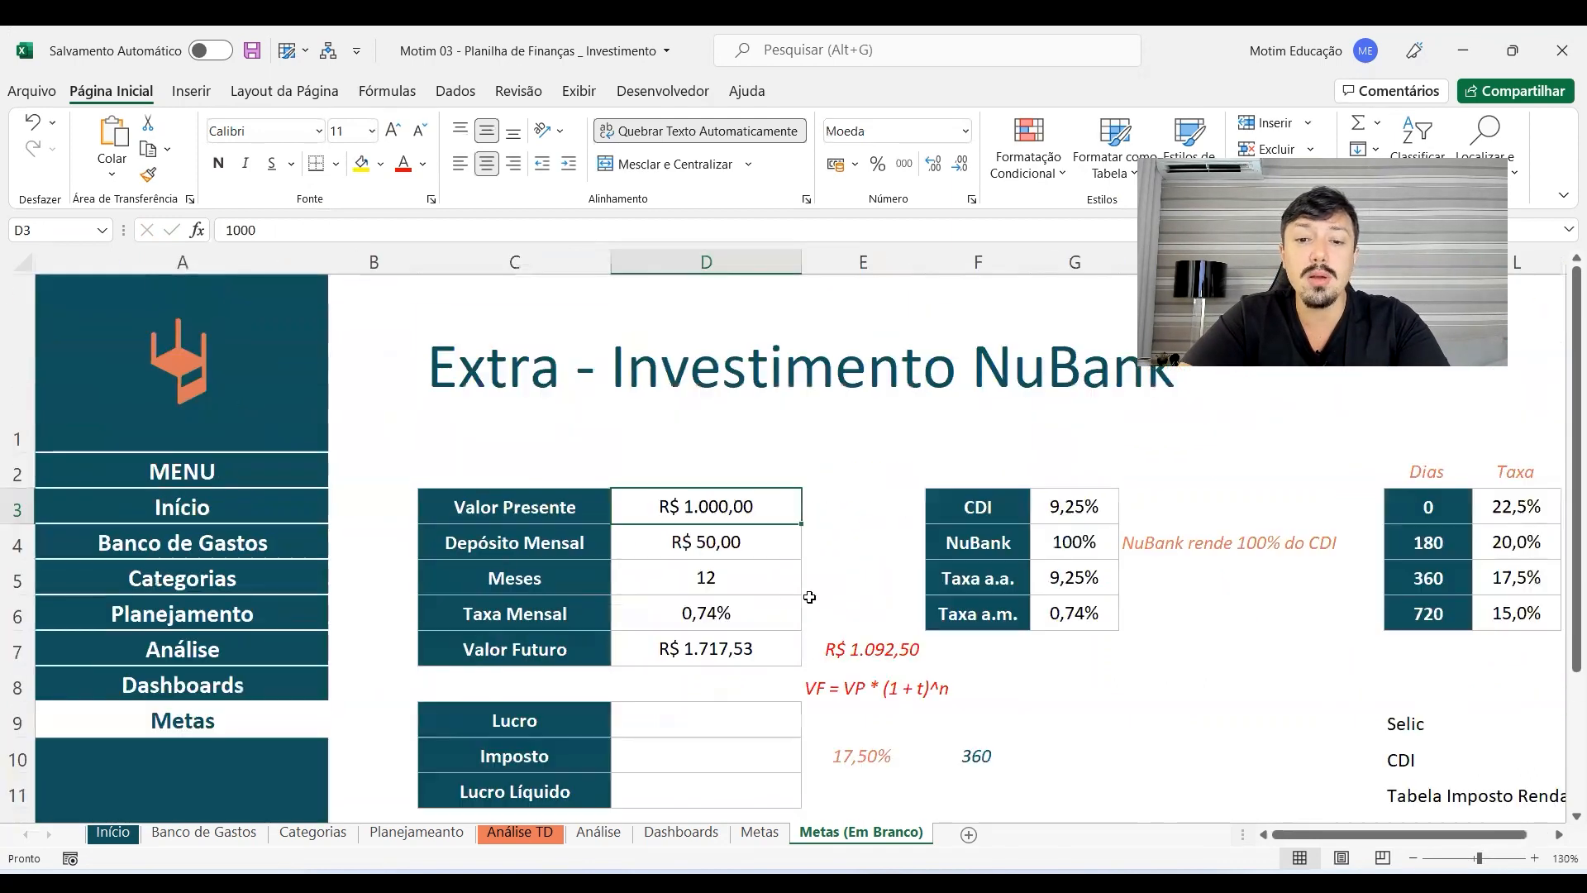
{"action": "scroll", "coordinate": [850, 584], "scroll_direction": "up", "scroll_amount": 1}
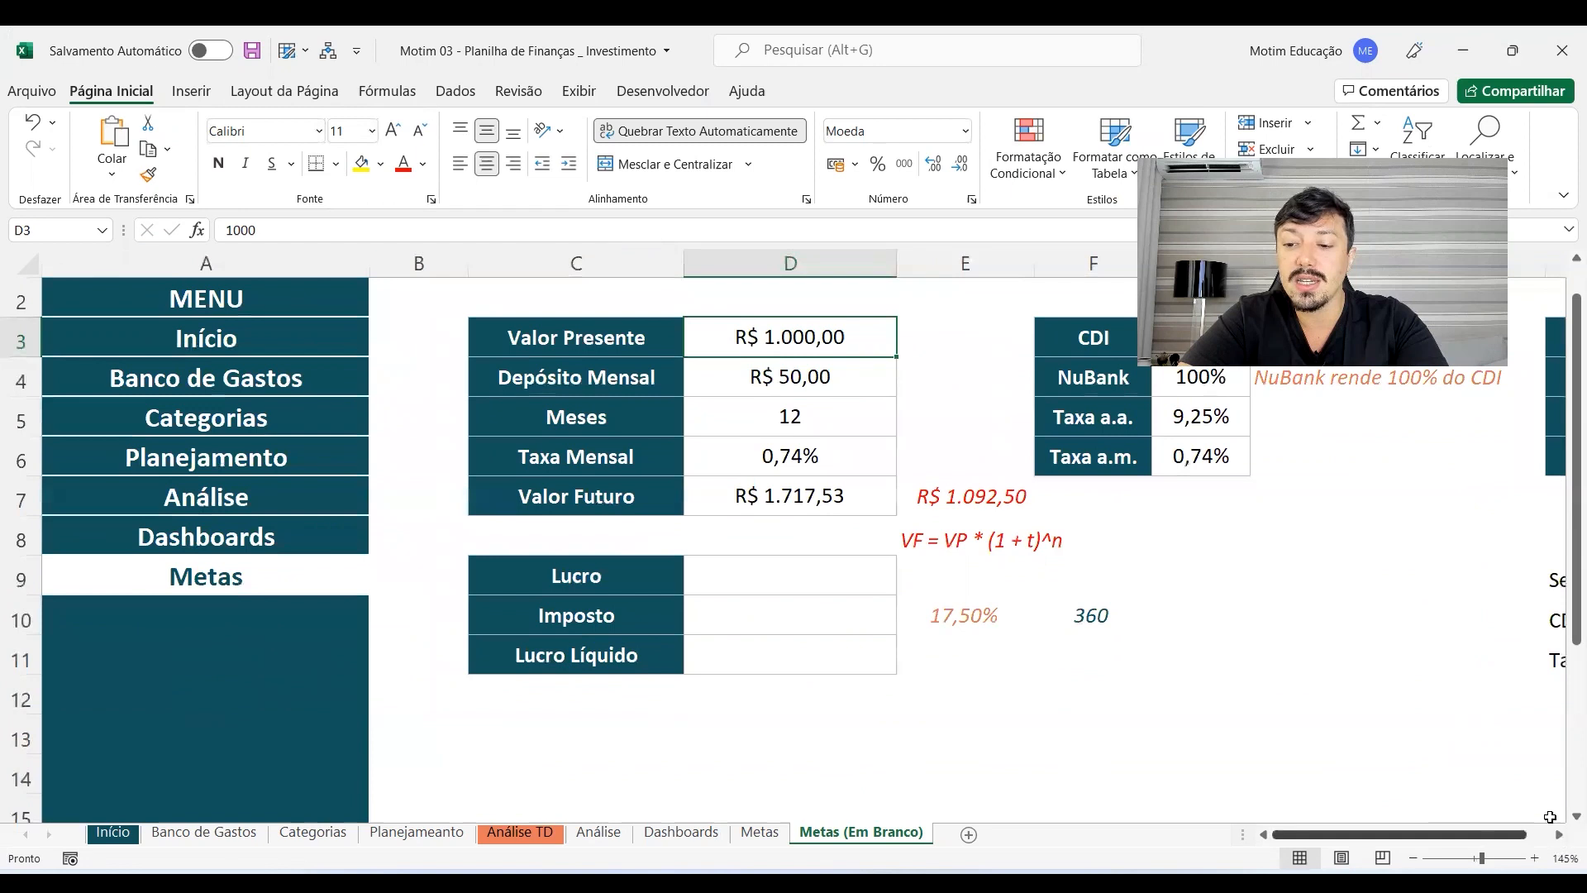
{"action": "left_click", "coordinate": [1559, 834]}
{"action": "left_click", "coordinate": [1559, 834]}
{"action": "left_click", "coordinate": [468, 376]}
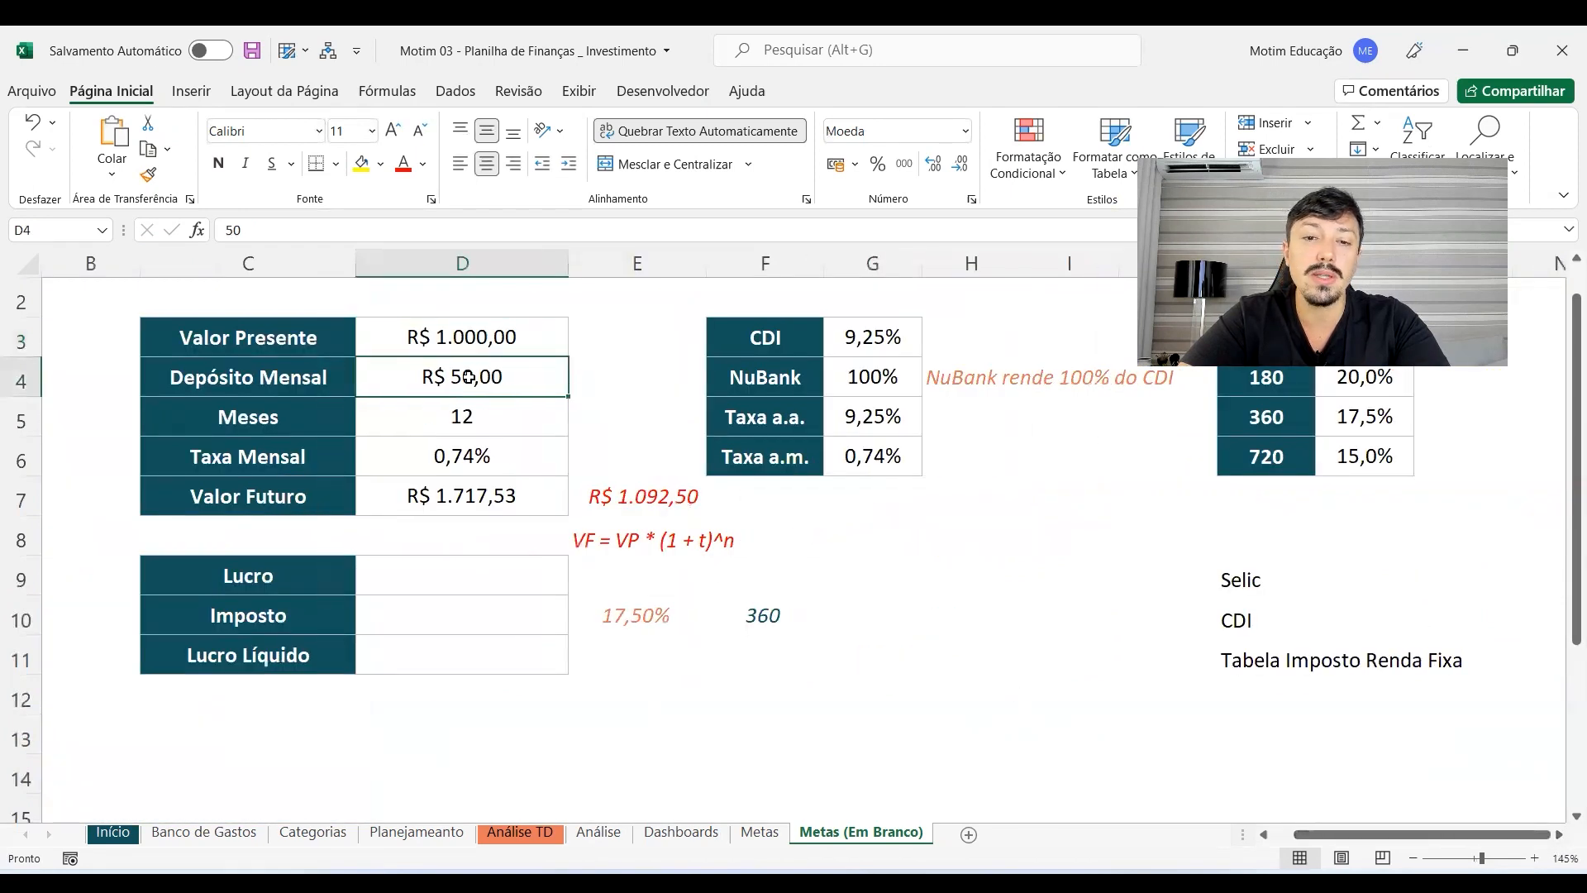
{"action": "left_click", "coordinate": [452, 453]}
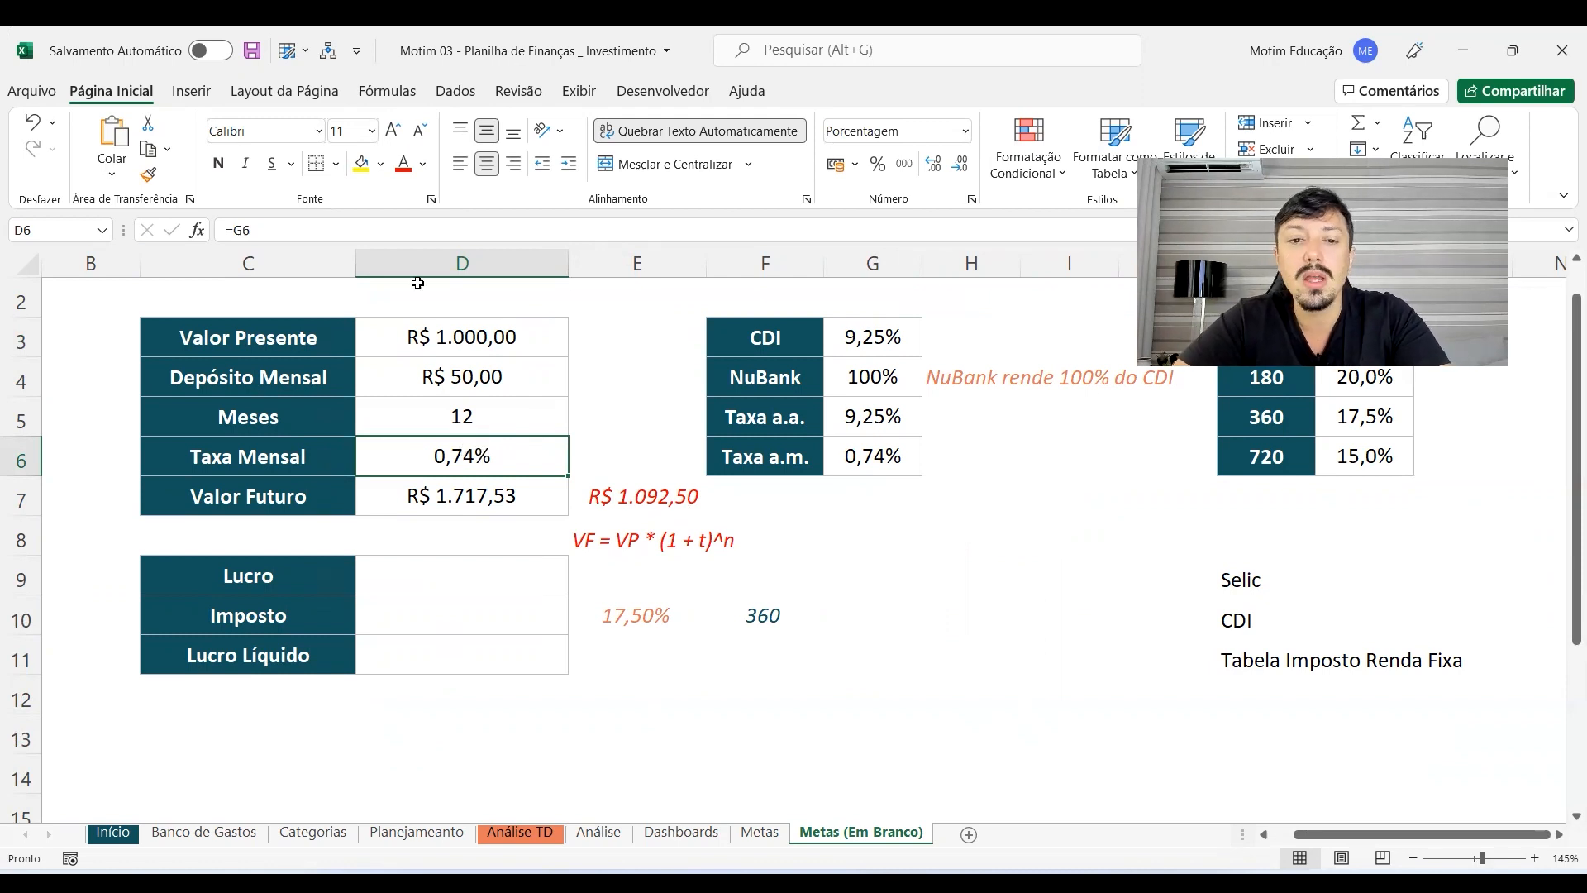
{"action": "left_click_drag", "start_coordinate": [419, 311], "coordinate": [504, 347]}
{"action": "left_click", "coordinate": [468, 374]}
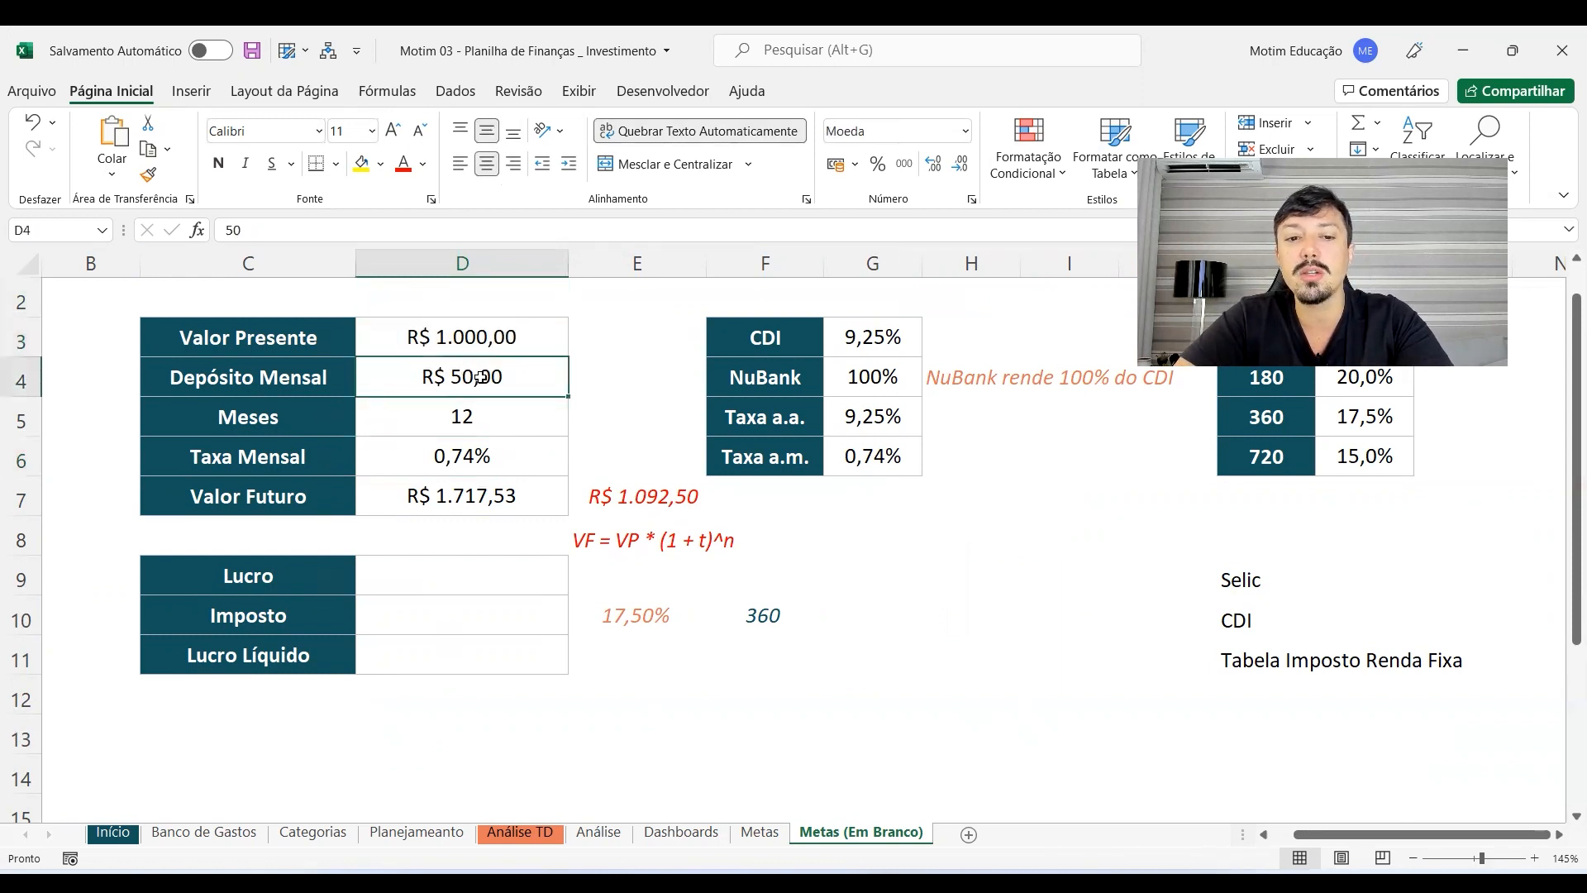
{"action": "left_click", "coordinate": [480, 426]}
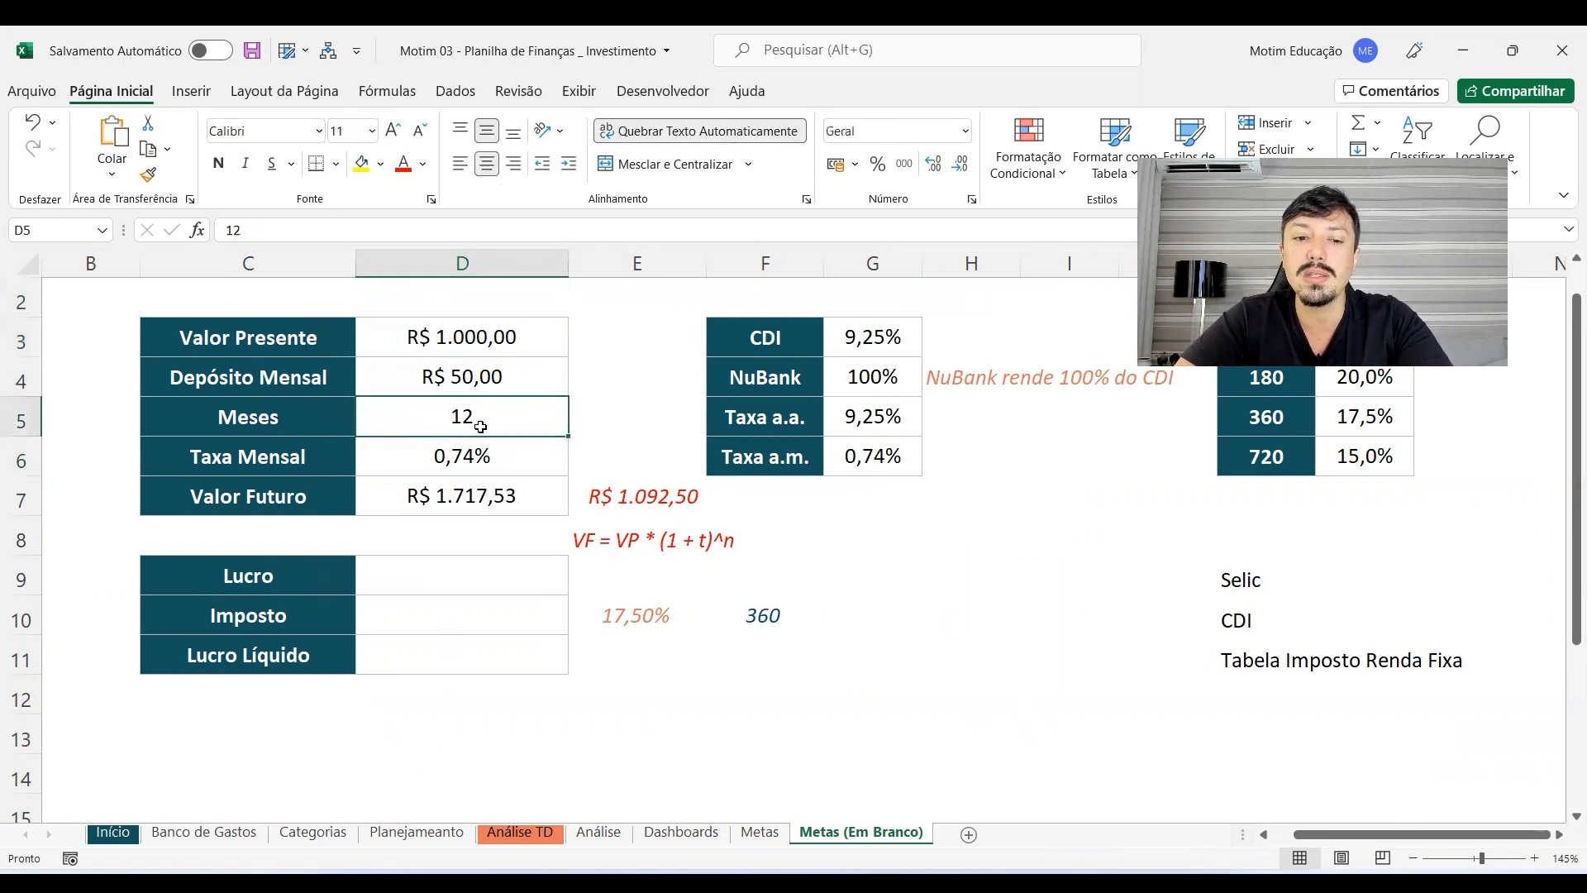
{"action": "left_click", "coordinate": [477, 464]}
{"action": "left_click", "coordinate": [475, 496]}
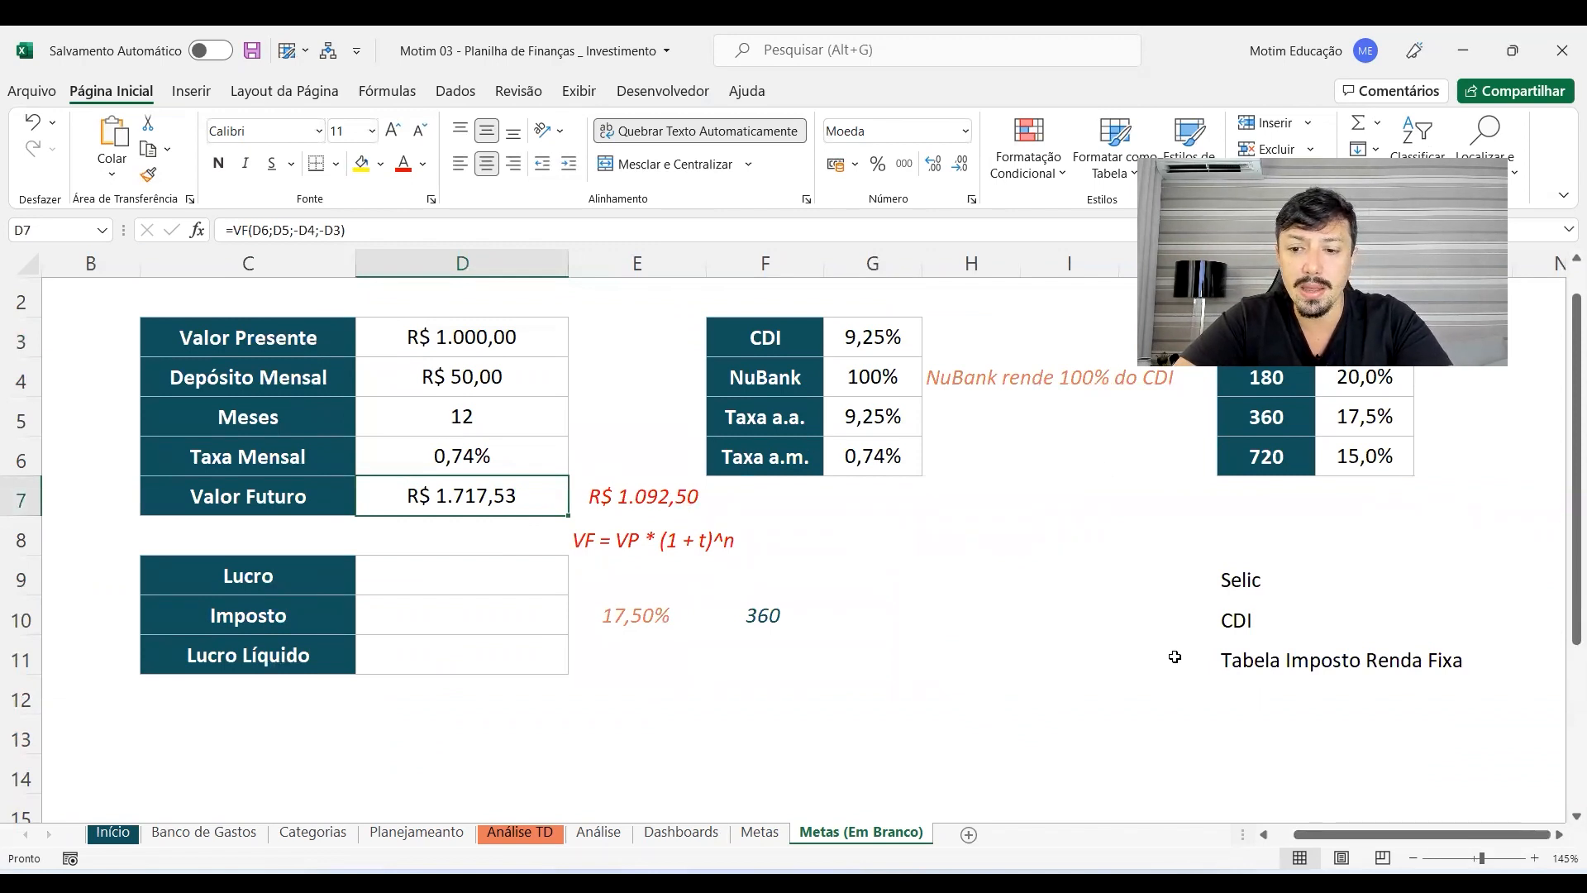
Step: Enter the label "Conversão de taxas" in K12, below Tabela Imposto Renda Fixa
{"action": "left_click", "coordinate": [1309, 699]}
{"action": "type", "text": "Conversão de taxas"}
{"action": "key", "text": "Return"}
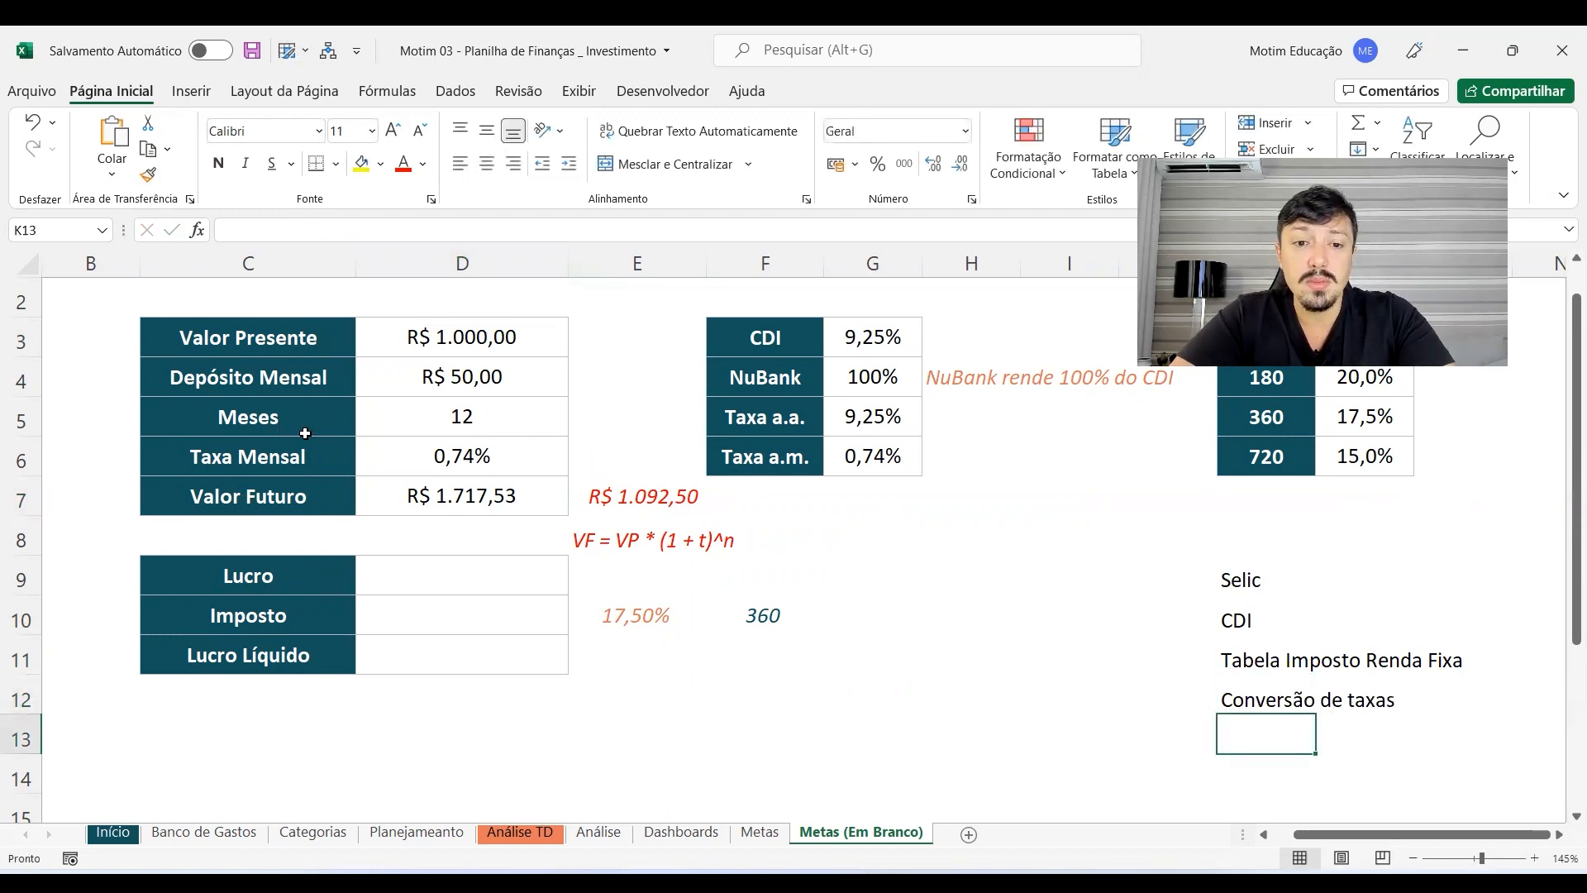
Step: Examine which cells the taxa, nper and pgto arguments of the D7 formula use
{"action": "left_click_drag", "start_coordinate": [475, 336], "coordinate": [471, 496]}
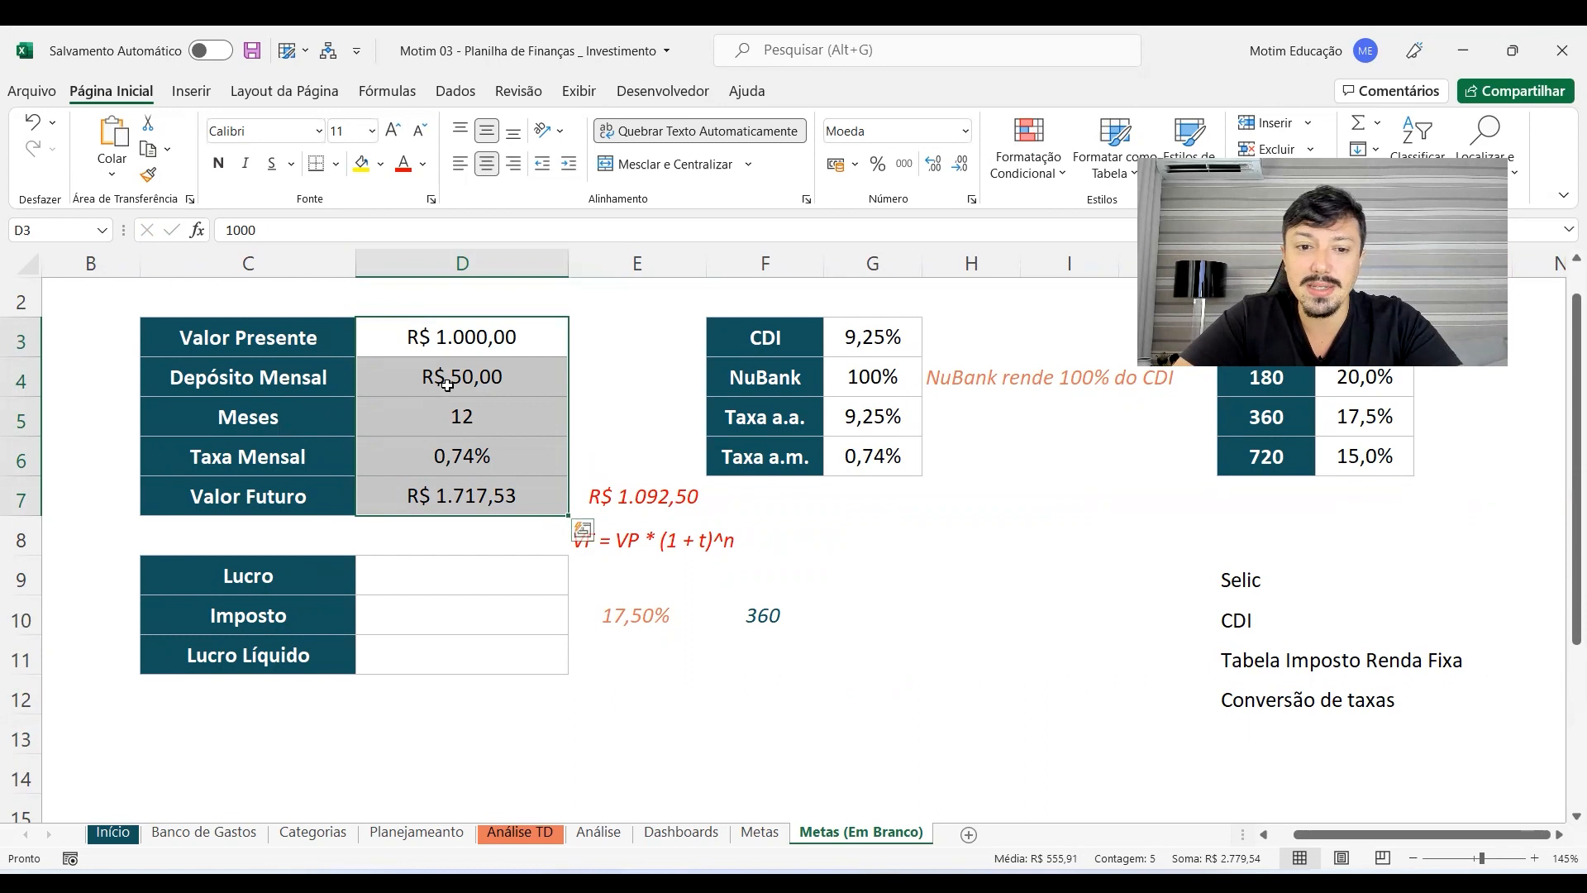
{"action": "double_click", "coordinate": [466, 496]}
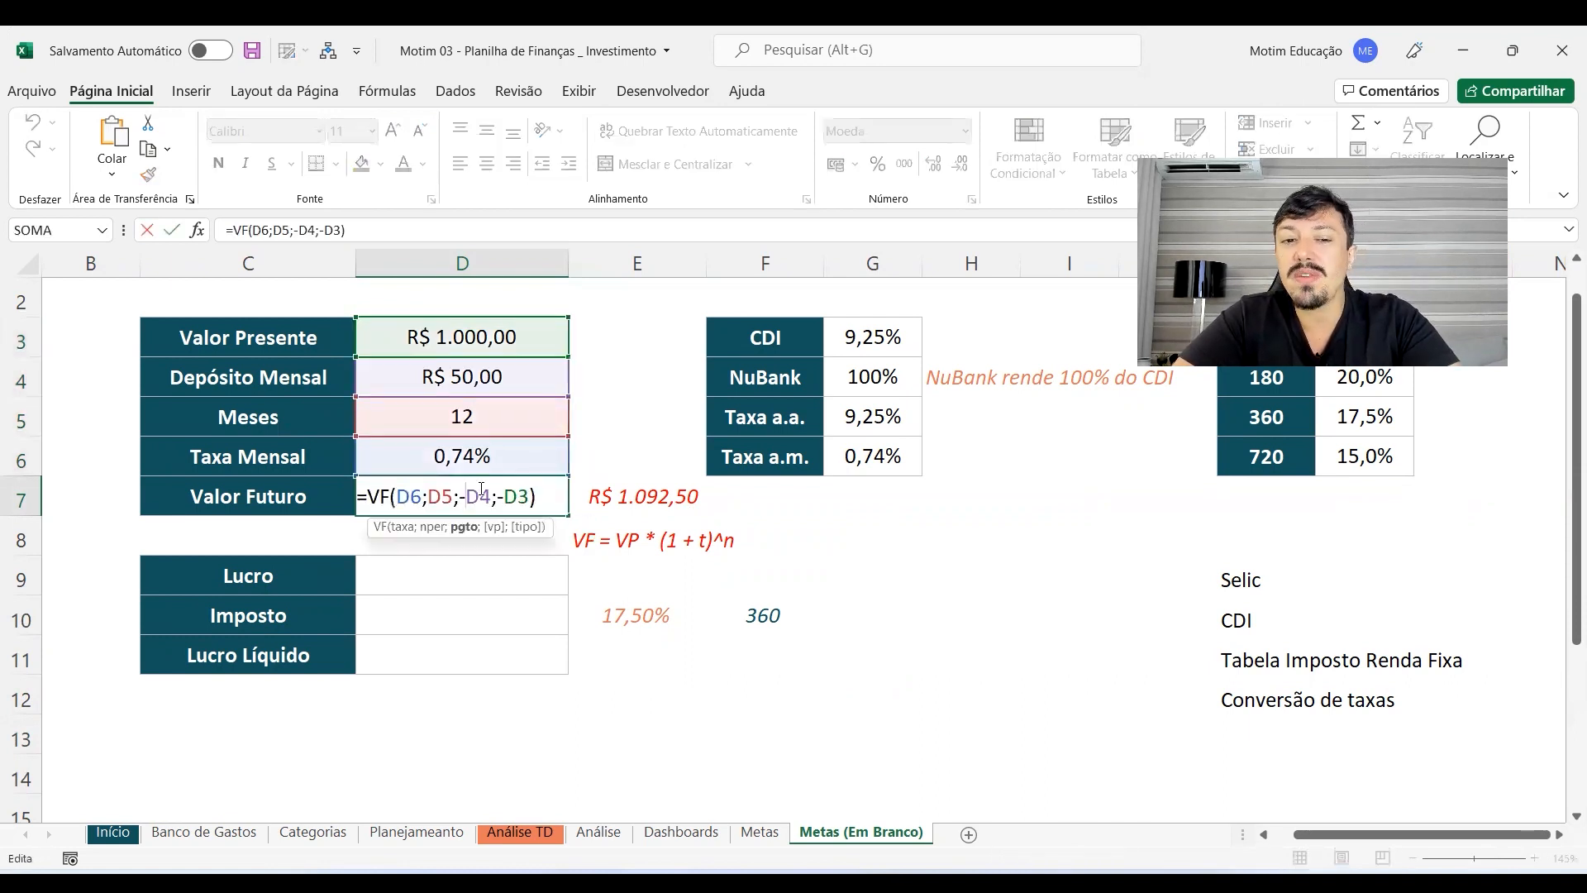
{"action": "left_click", "coordinate": [404, 526]}
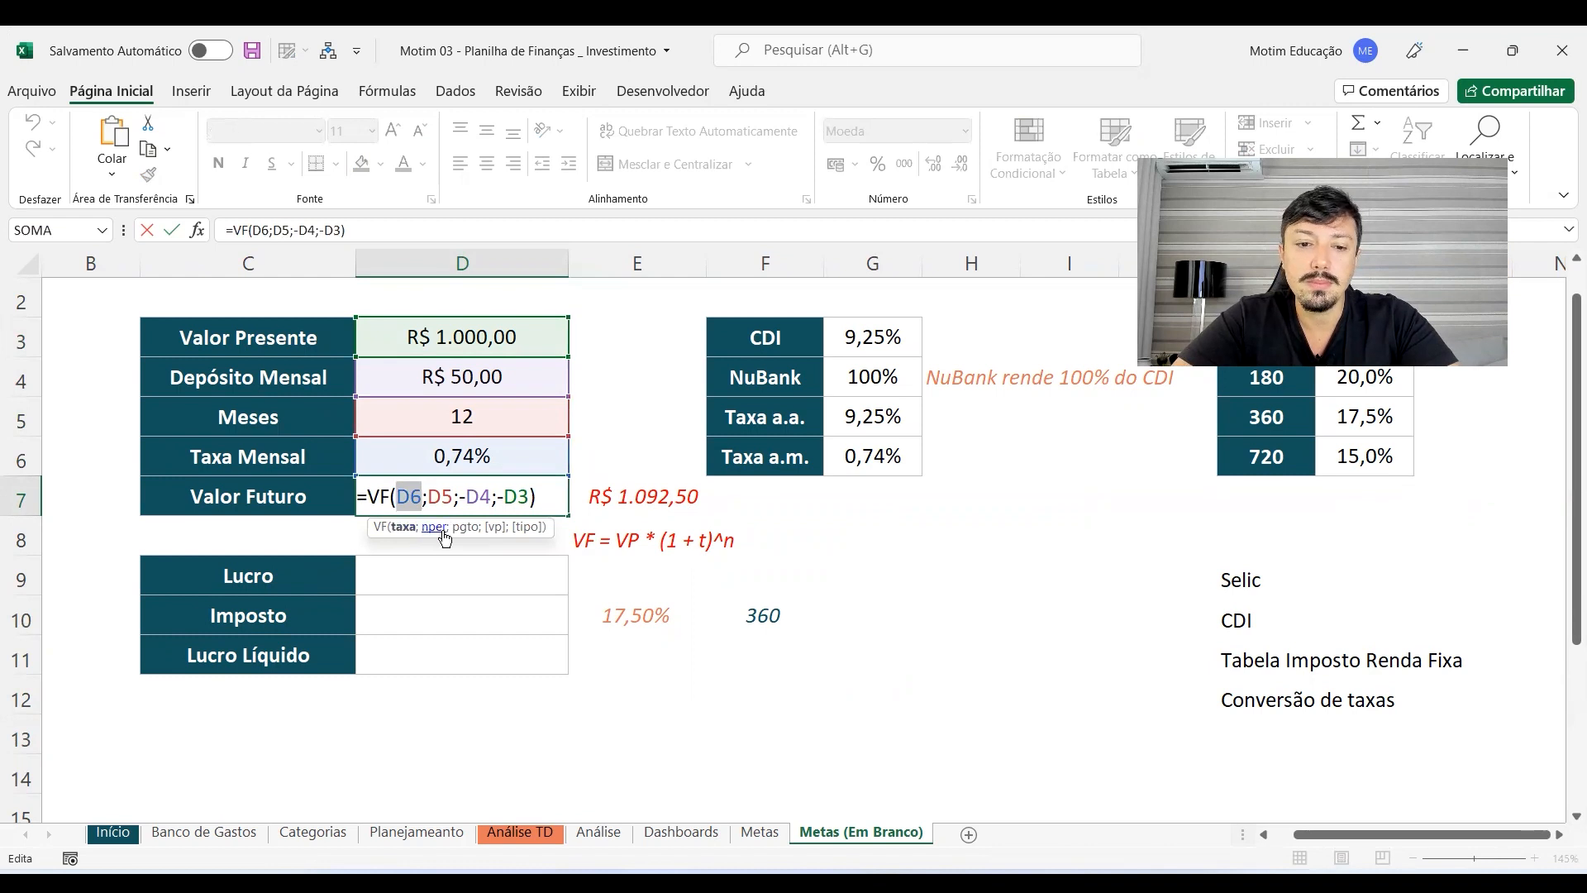
{"action": "left_click", "coordinate": [435, 527]}
{"action": "left_click", "coordinate": [466, 528]}
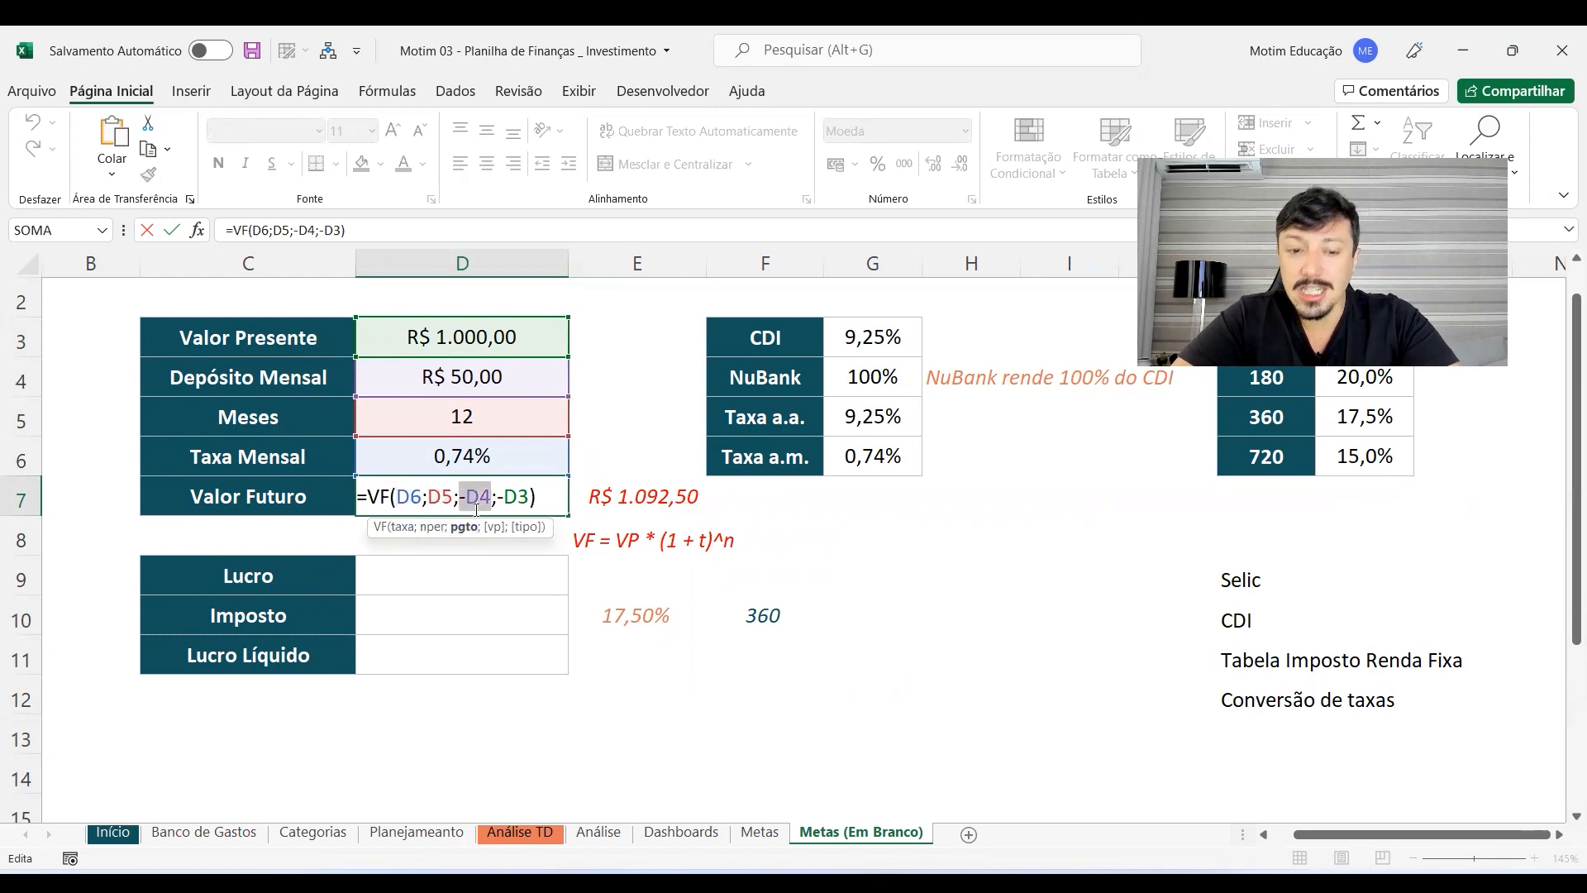
Step: Remove the minus sign from the pgto argument in D7 to make =VF(D6;D5;D4;-D3)
{"action": "left_click", "coordinate": [467, 497]}
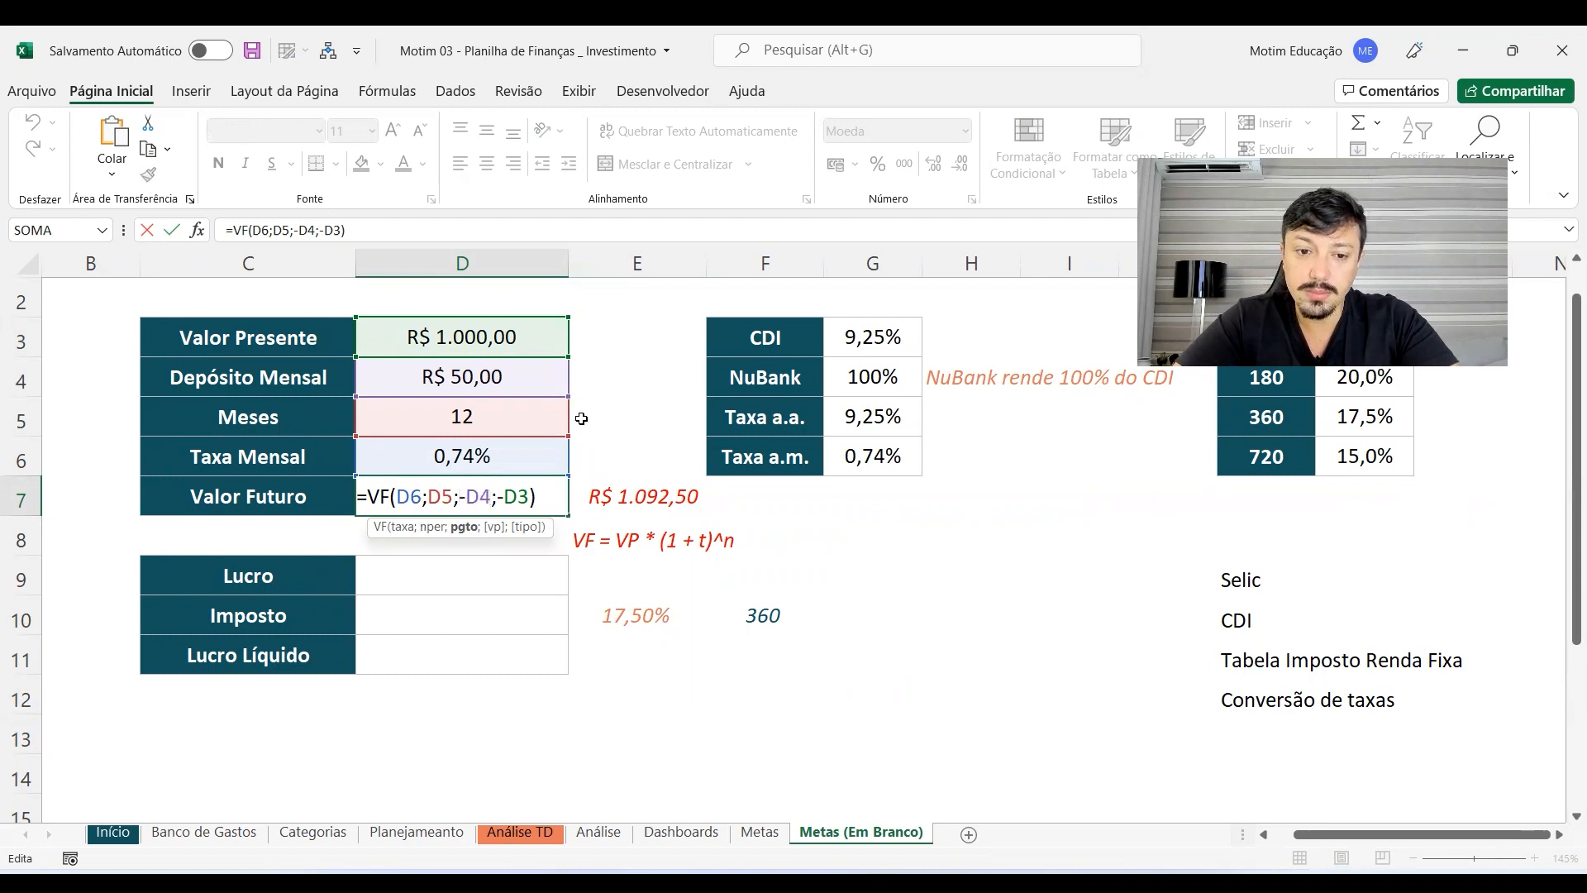
{"action": "key", "text": "BackSpace"}
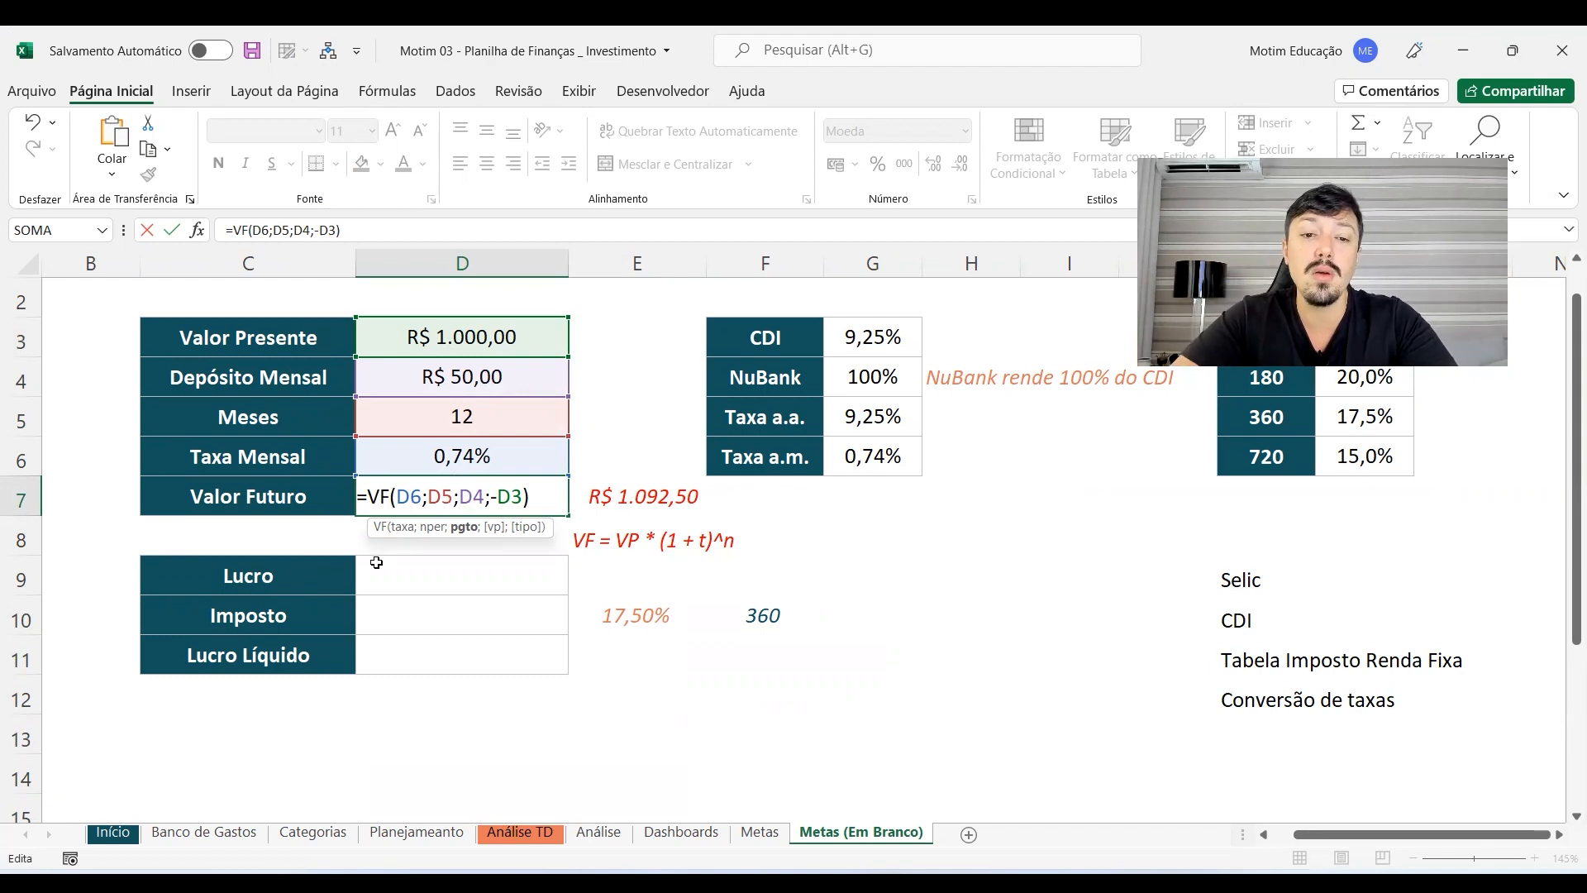
{"action": "double_click", "coordinate": [468, 497]}
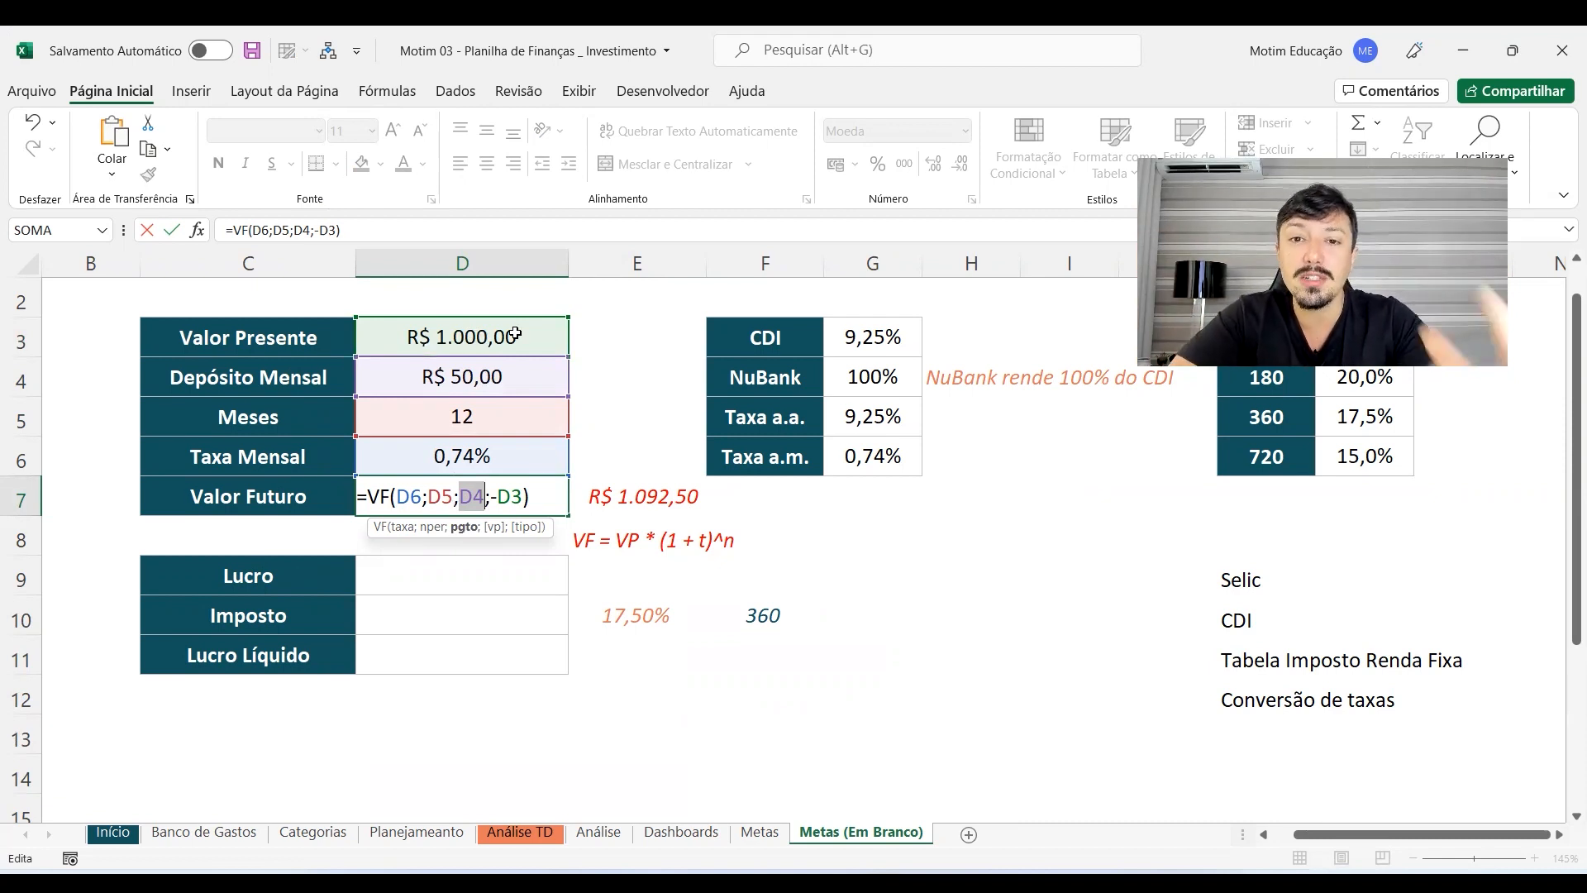
{"action": "key", "text": "Return"}
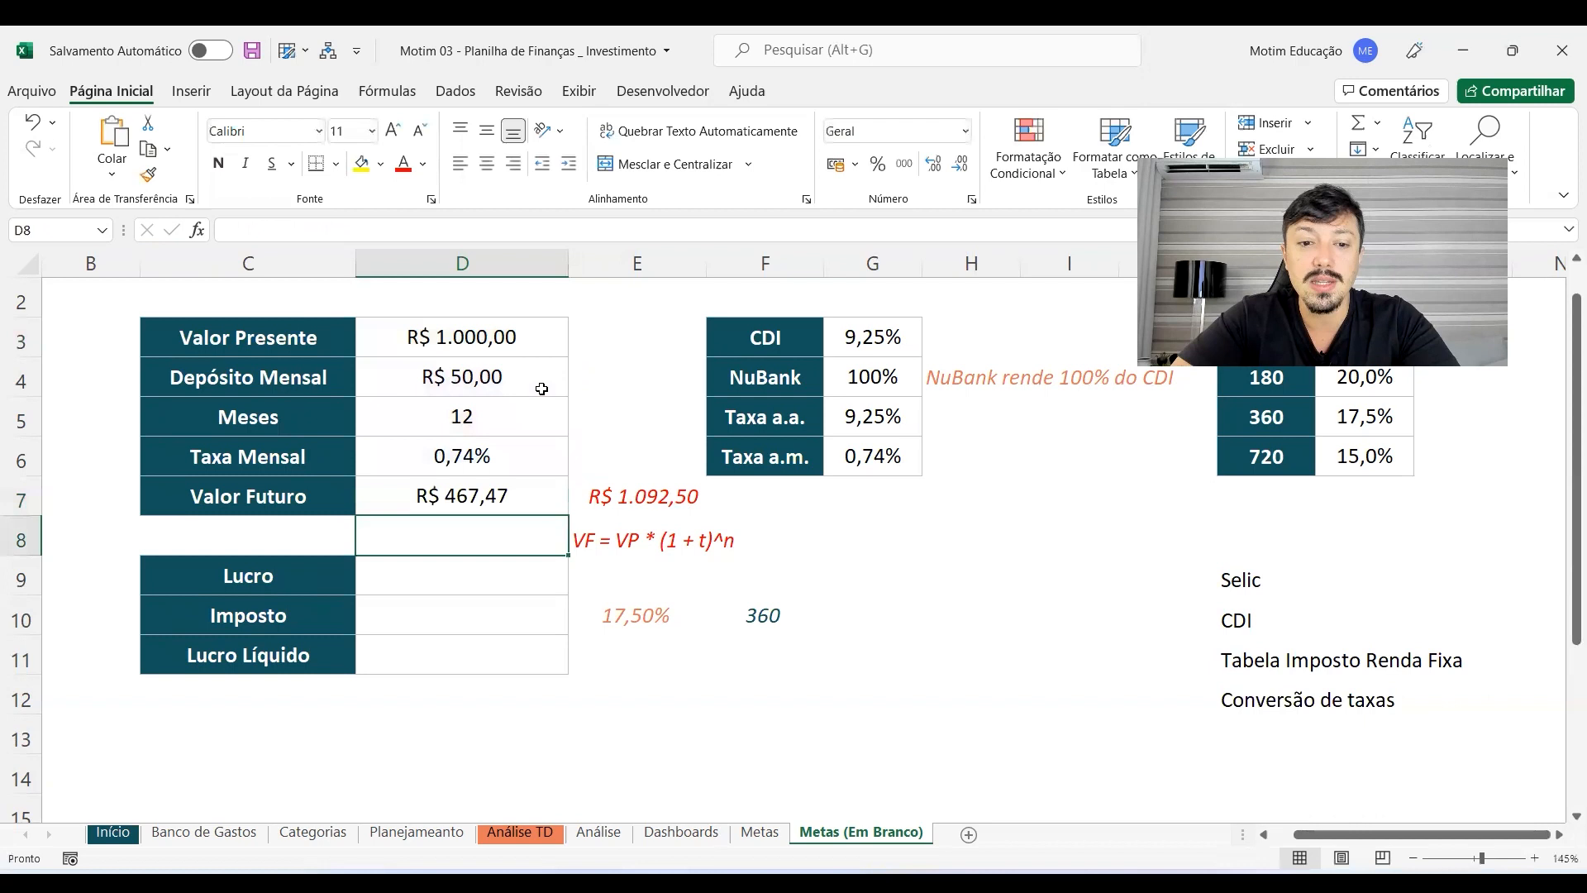
{"action": "left_click", "coordinate": [511, 490]}
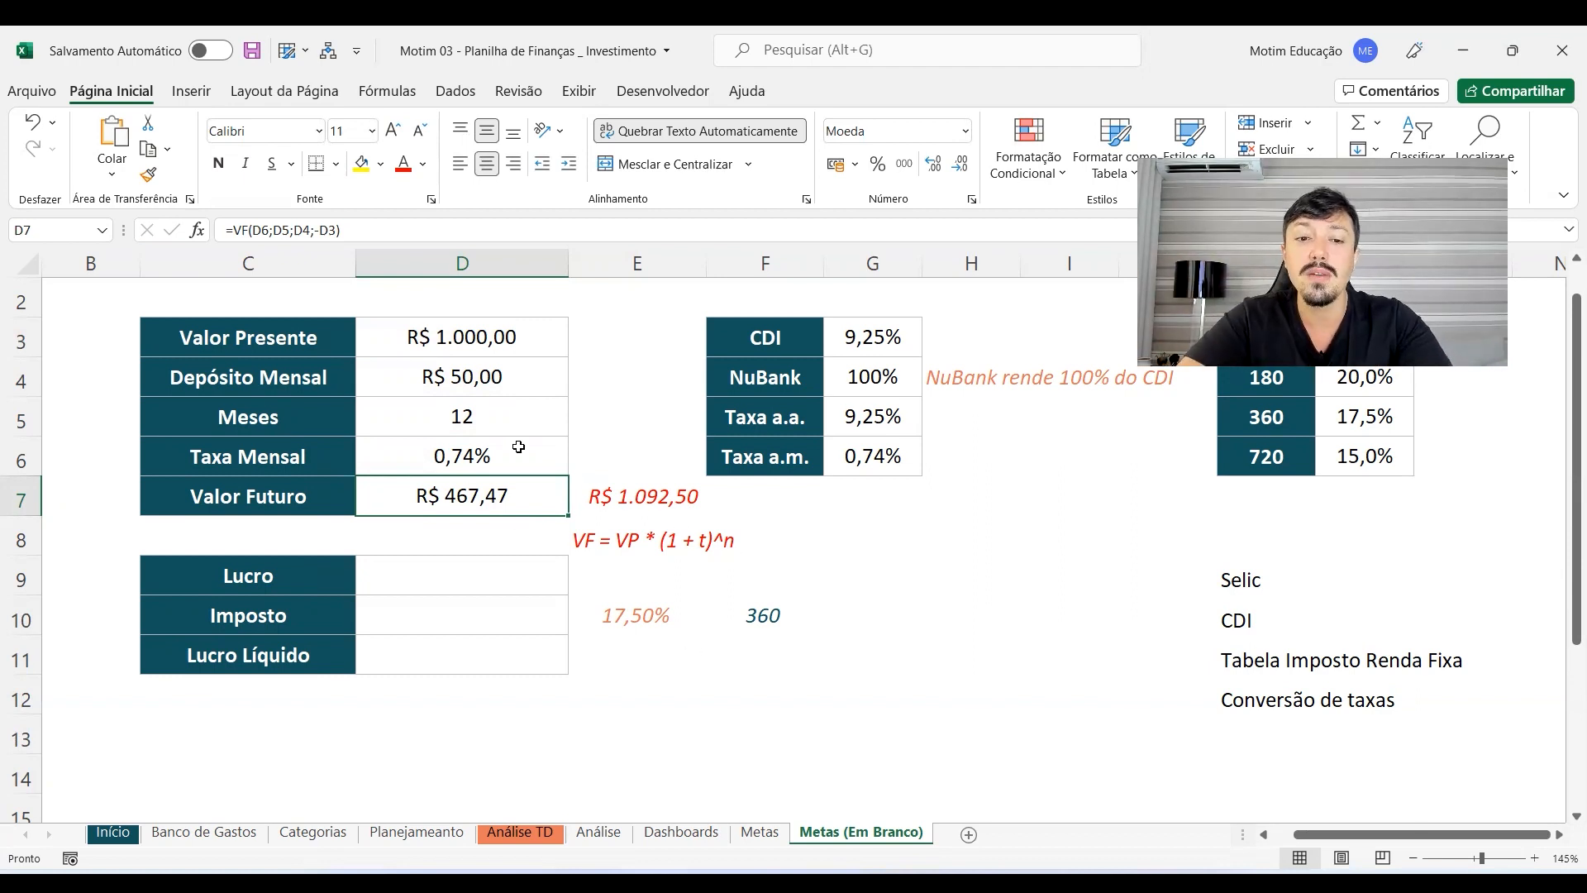
Step: Calculate the total of the monthly deposits in the spare cell E4 with =D4*D5
{"action": "left_click", "coordinate": [615, 363]}
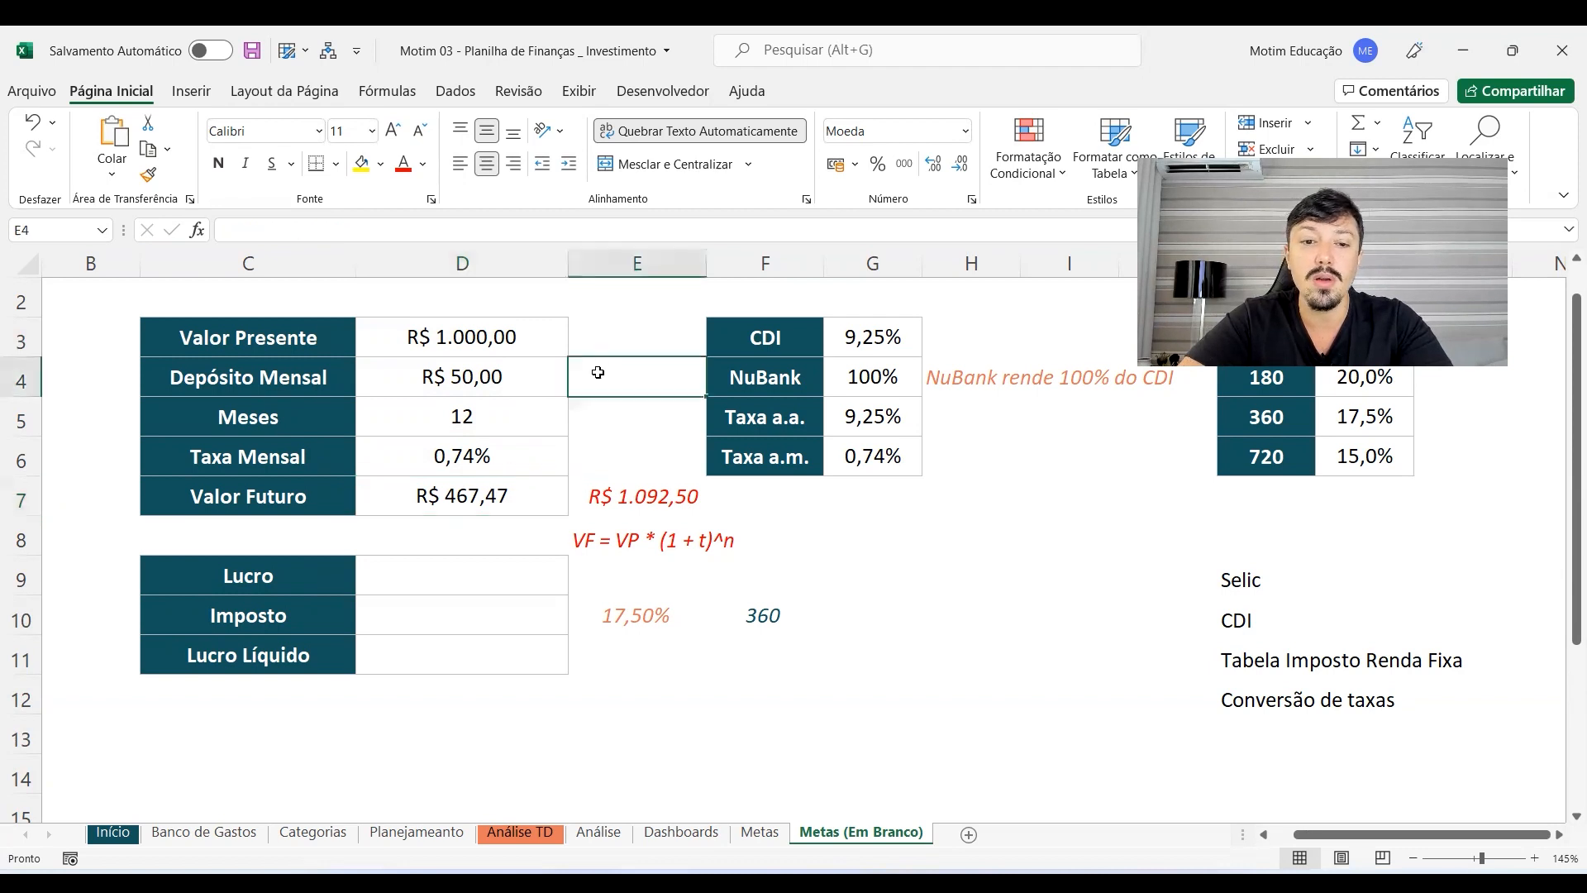
{"action": "type", "text": "="}
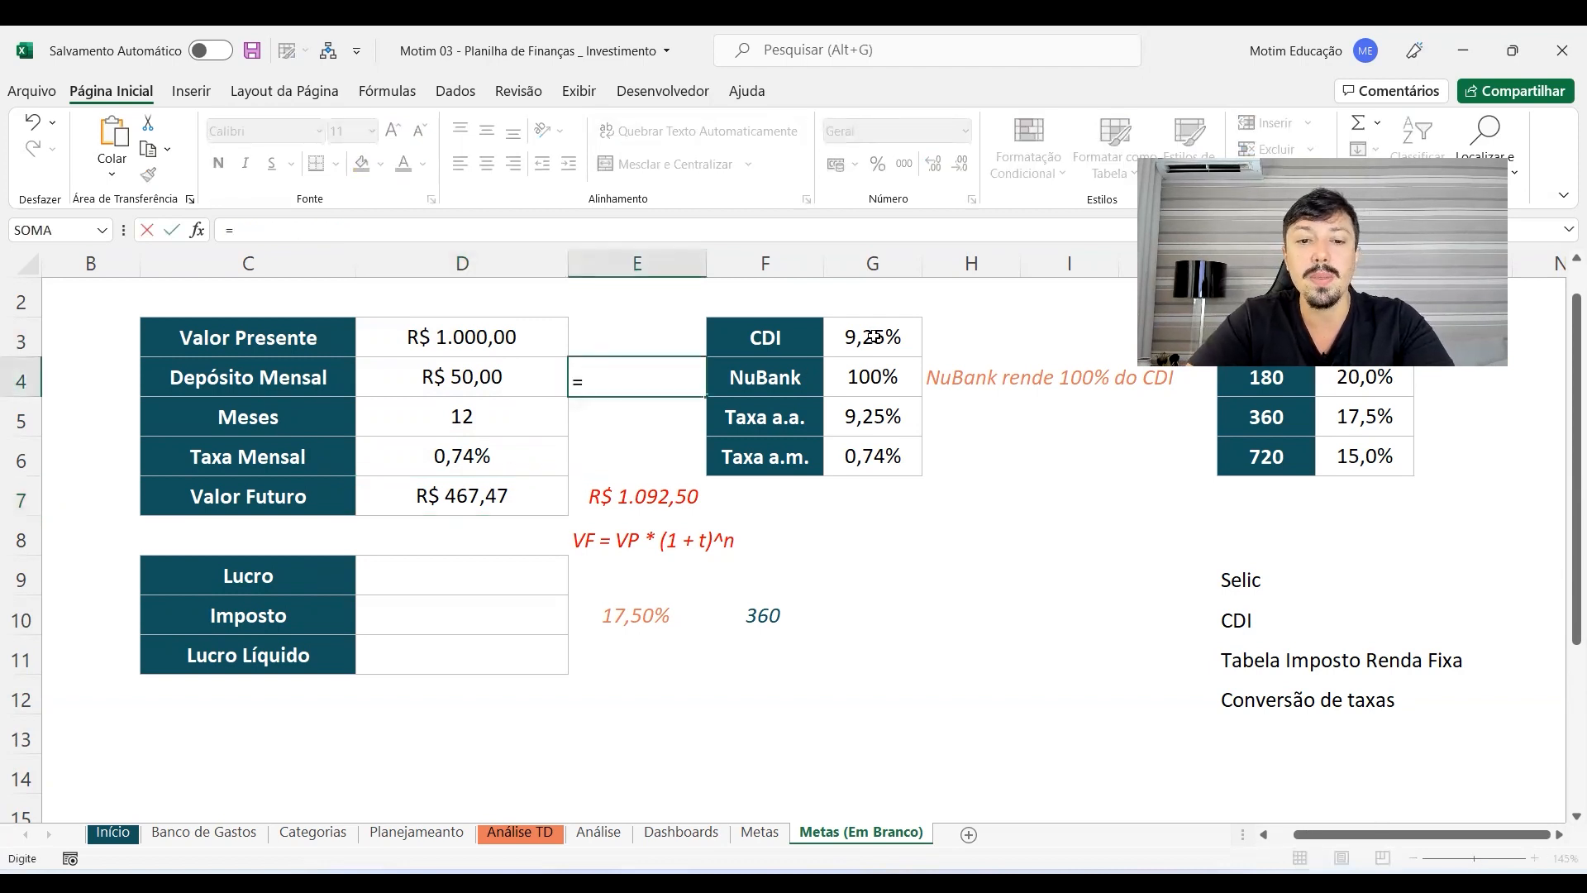
{"action": "left_click", "coordinate": [450, 381]}
{"action": "type", "text": "*"}
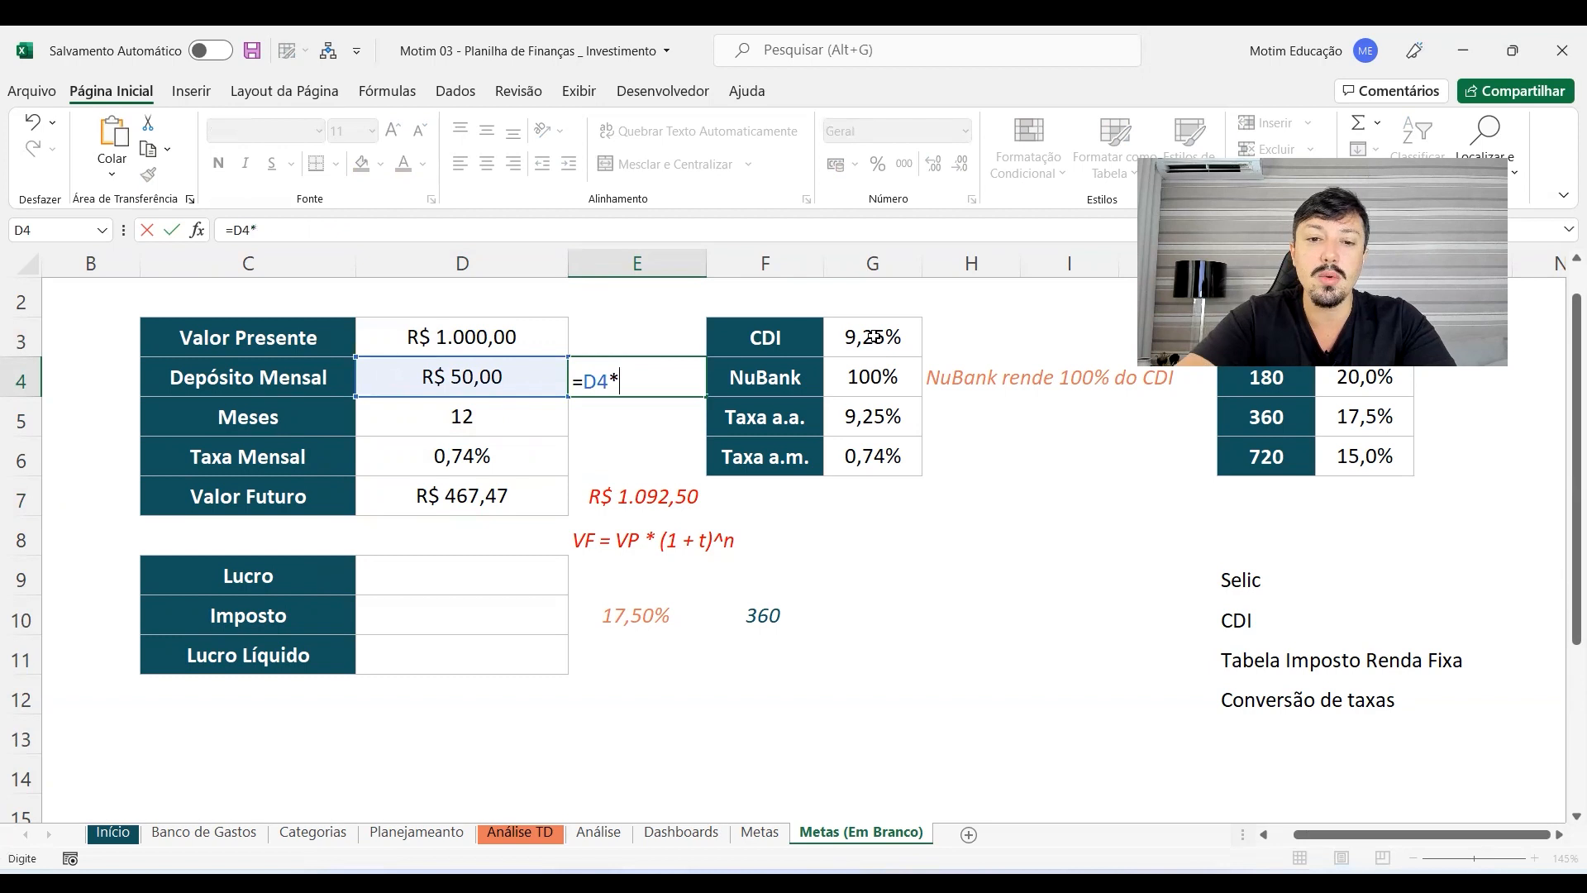
{"action": "left_click", "coordinate": [447, 413]}
{"action": "key", "text": "Return"}
{"action": "left_click", "coordinate": [644, 382]}
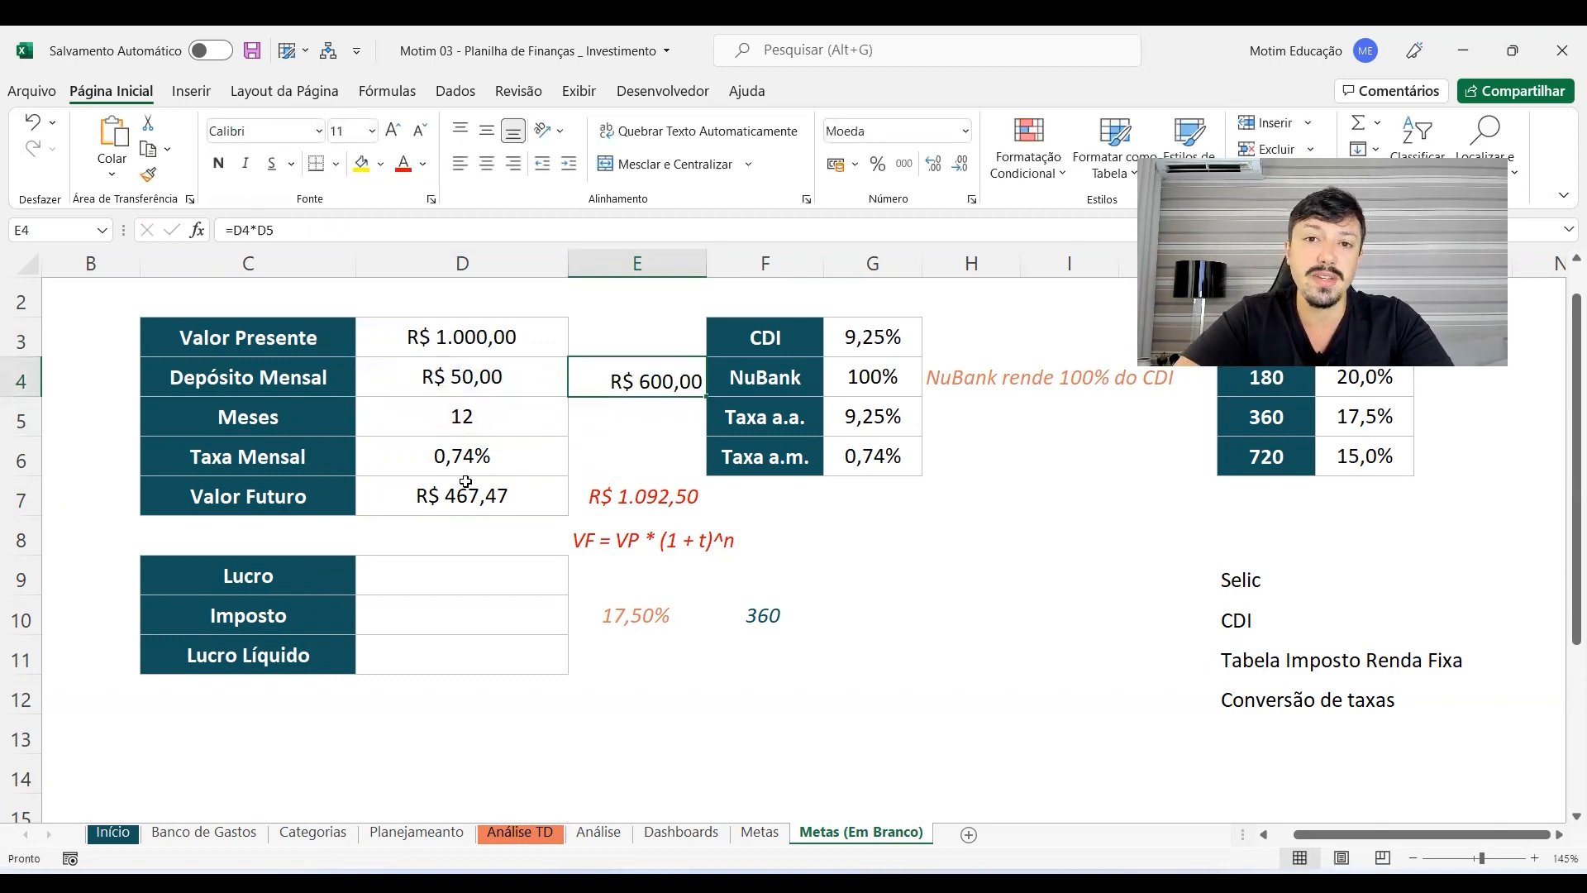
Step: Subtract the deposit total from the present value in E5 with =D3-E4
{"action": "left_click", "coordinate": [612, 407]}
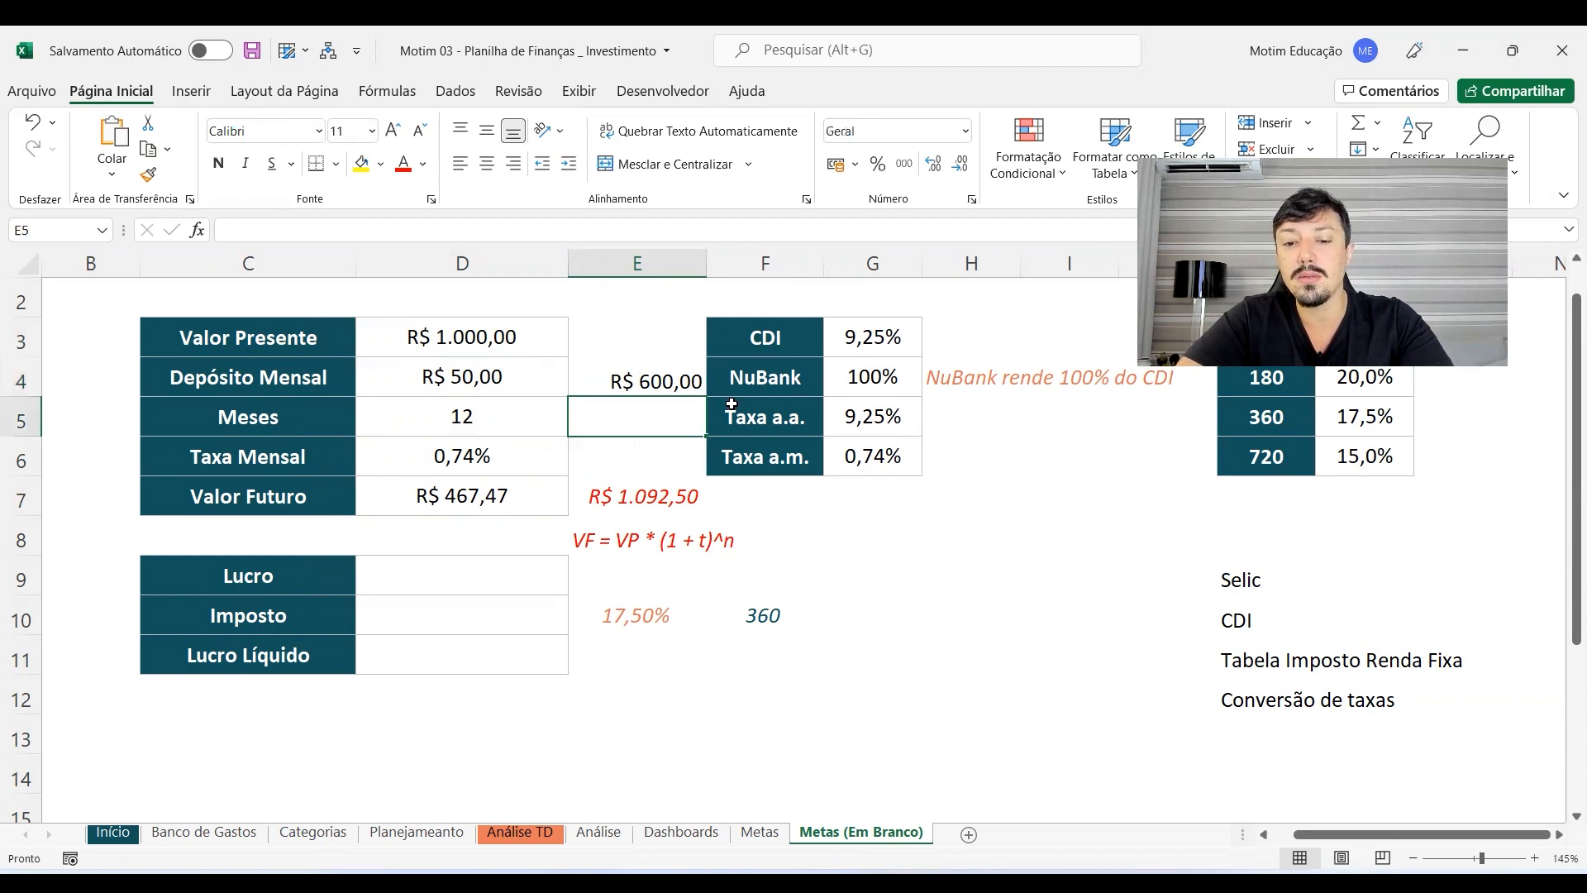
{"action": "type", "text": "="}
{"action": "key", "text": "Up"}
{"action": "key", "text": "Left"}
{"action": "key", "text": "Up"}
{"action": "type", "text": "-"}
{"action": "key", "text": "Up"}
{"action": "type", "text": "]"}
{"action": "key", "text": "Return"}
{"action": "key", "text": "Return"}
{"action": "key", "text": "BackSpace"}
{"action": "key", "text": "Return"}
{"action": "key", "text": "Up"}
{"action": "key", "text": "Up"}
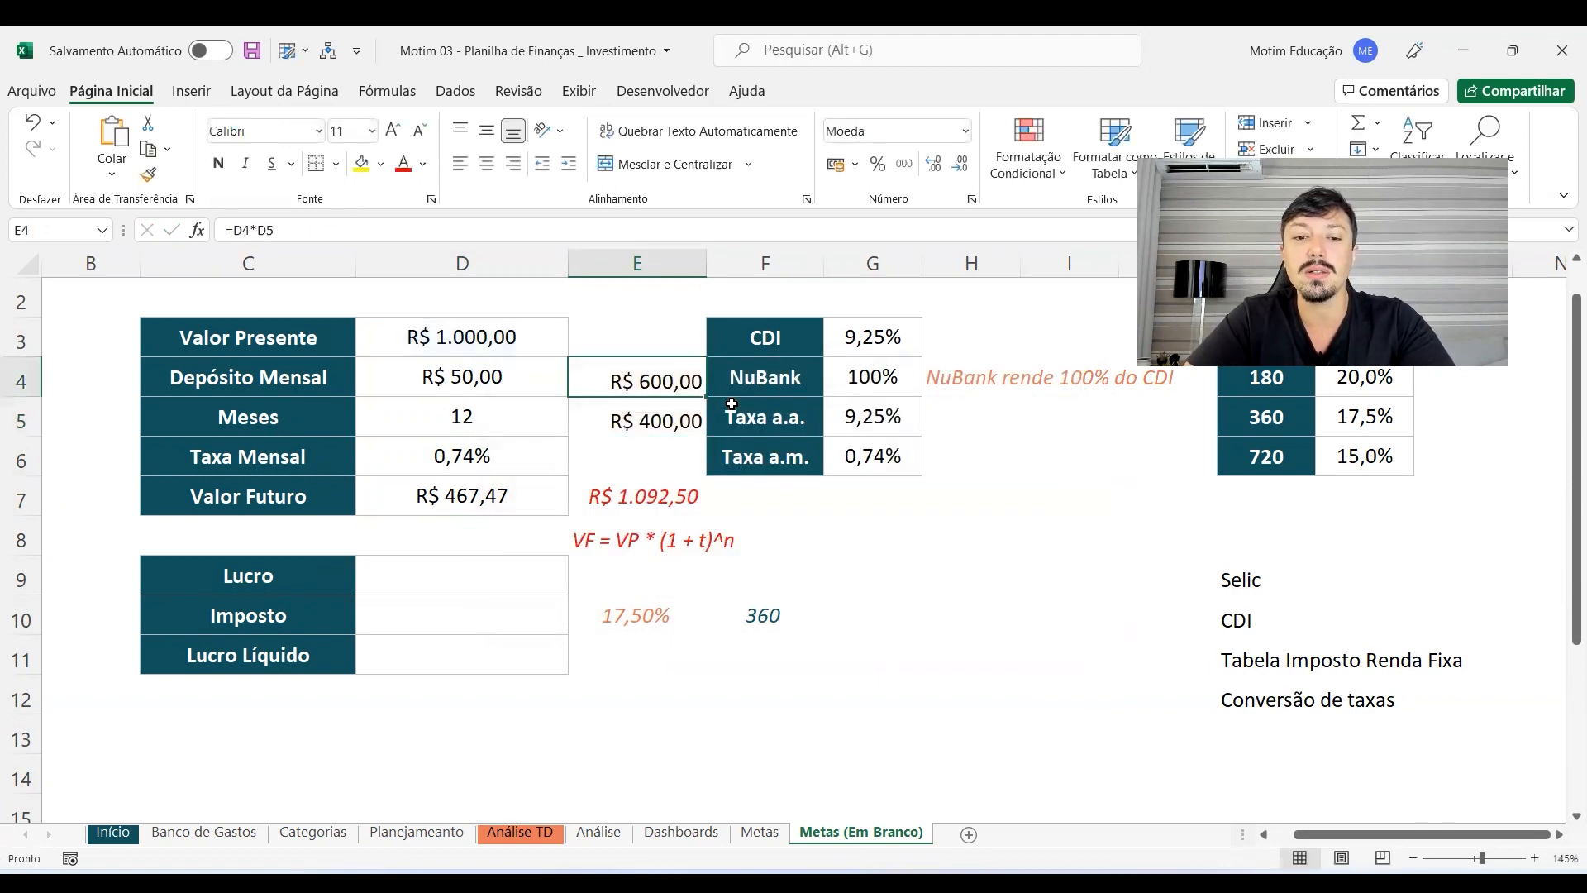
Step: Clear the two scratch calculations in E4:E5 and return to the Valor Futuro cell
{"action": "key", "text": "shift+Down"}
{"action": "key", "text": "Delete"}
{"action": "left_click", "coordinate": [532, 461]}
{"action": "left_click", "coordinate": [512, 496]}
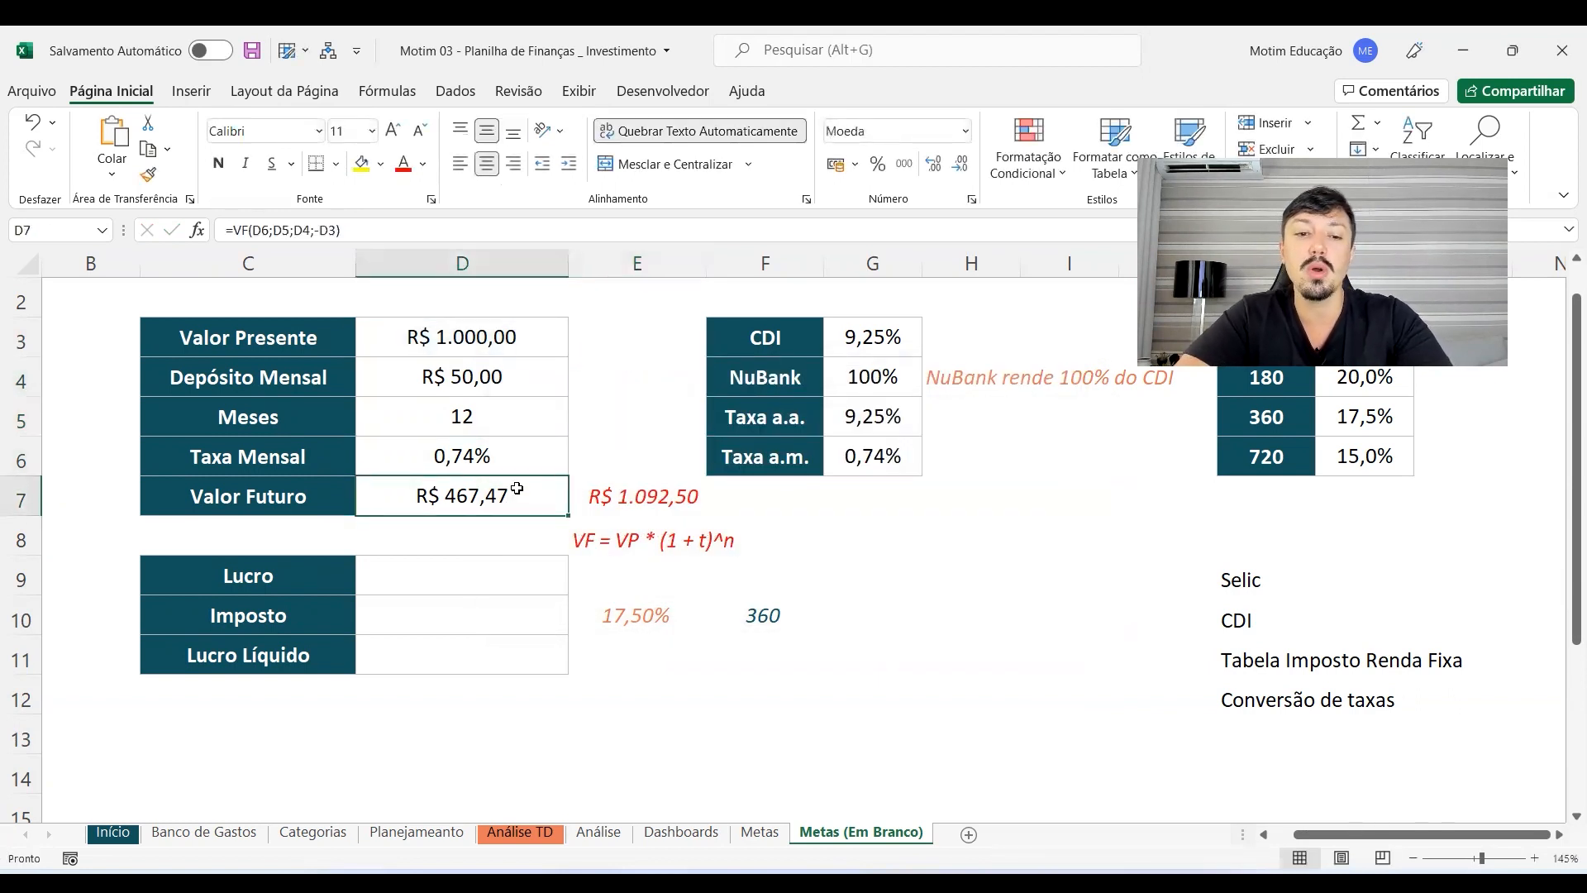
Step: Move the check formula and its VF = VP * (1 + t)^n note from E7:E8 to H8:H9, and widen column H to fit
{"action": "left_click_drag", "start_coordinate": [651, 495], "coordinate": [650, 537]}
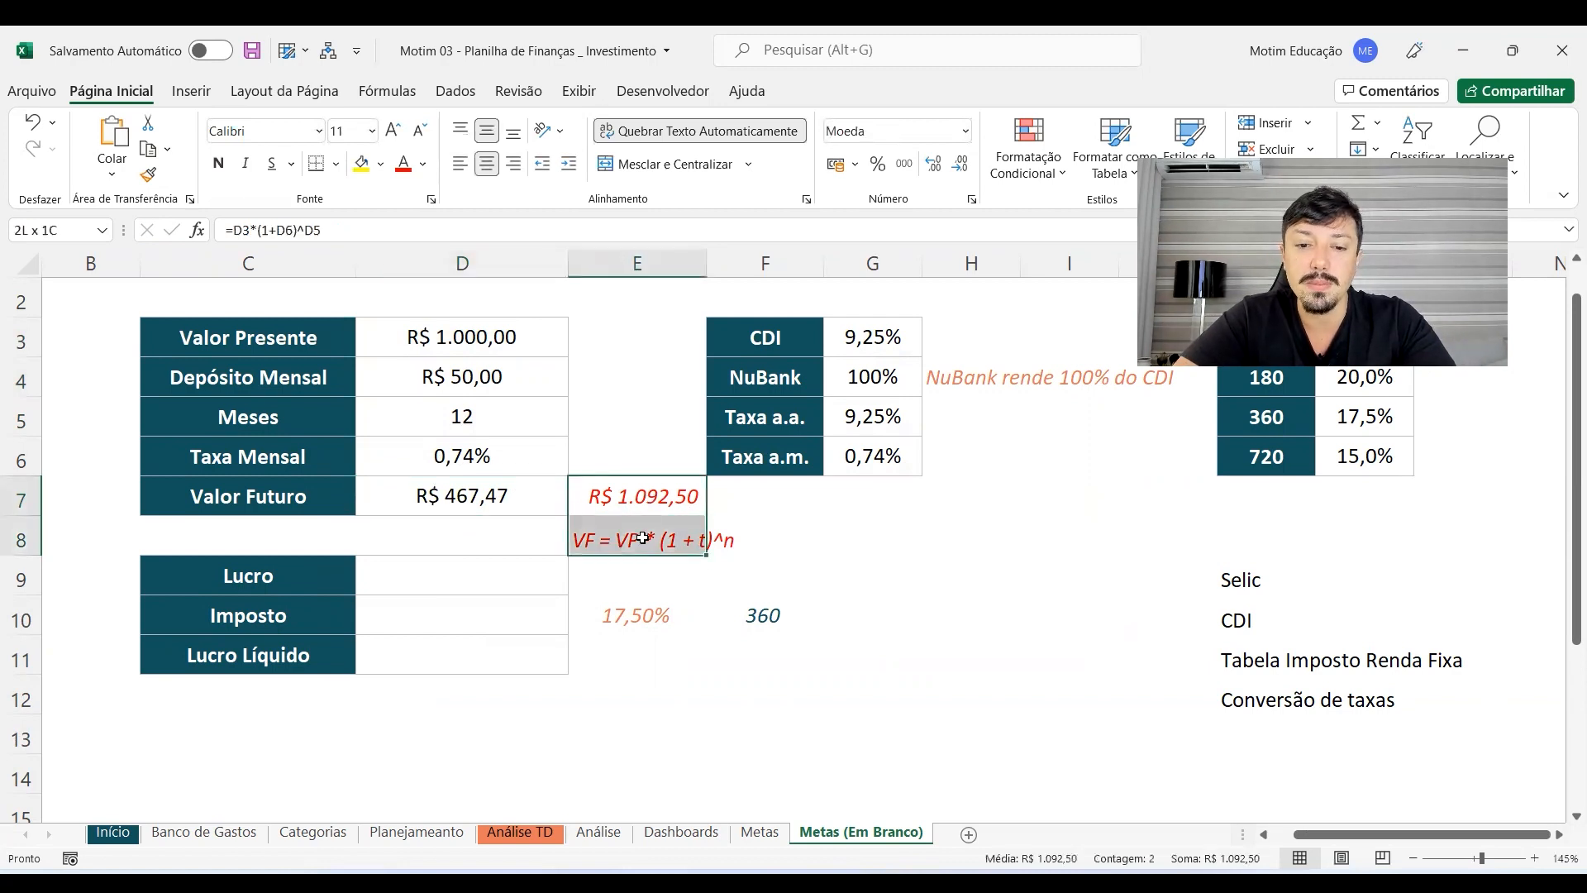
{"action": "key", "text": "ctrl+c"}
{"action": "left_click", "coordinate": [968, 542]}
{"action": "key", "text": "ctrl+v"}
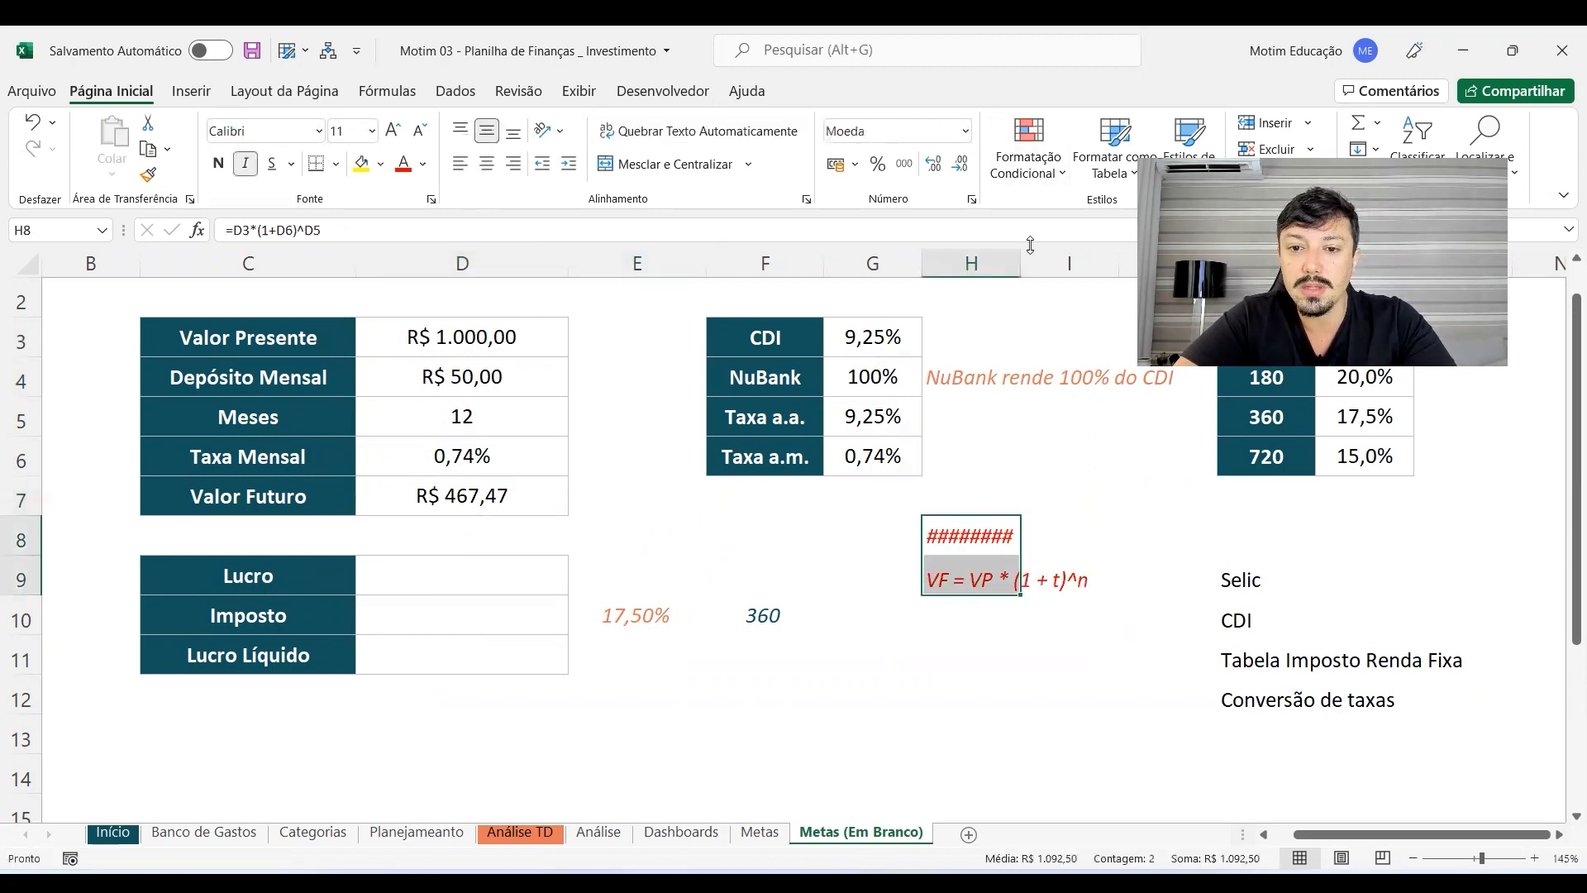
{"action": "left_click_drag", "start_coordinate": [1021, 263], "coordinate": [1047, 264]}
{"action": "left_click", "coordinate": [1083, 653]}
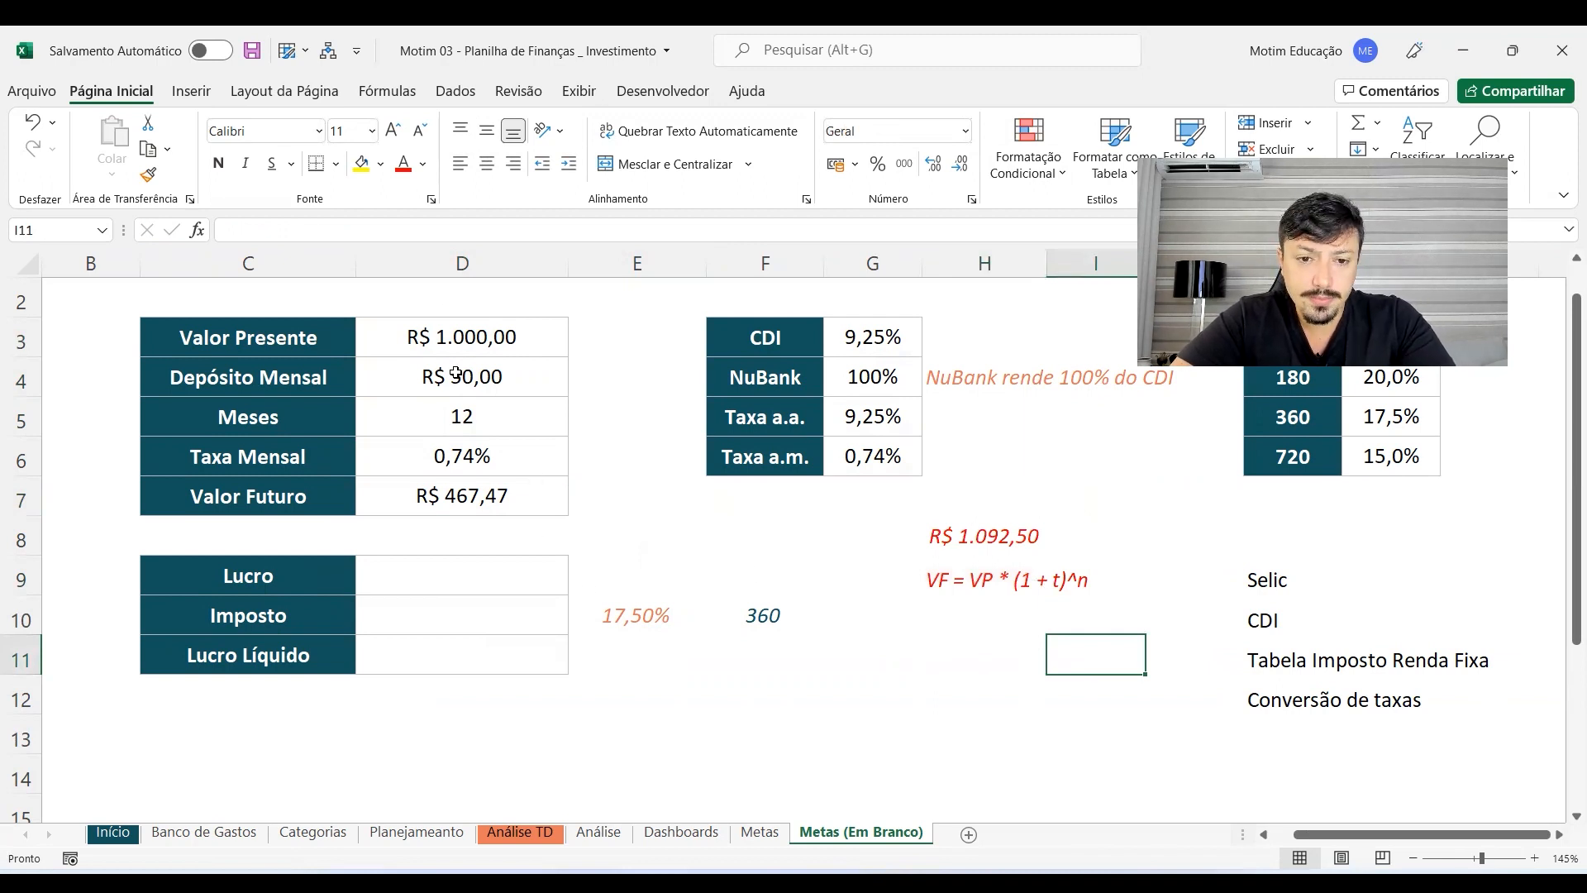
Step: Make the pgto argument of the Valor Futuro formula negative, giving =VF(D6;D5;-D4;-D3) in D7
{"action": "double_click", "coordinate": [498, 497]}
{"action": "type", "text": "-"}
{"action": "key", "text": "ctrl+Return"}
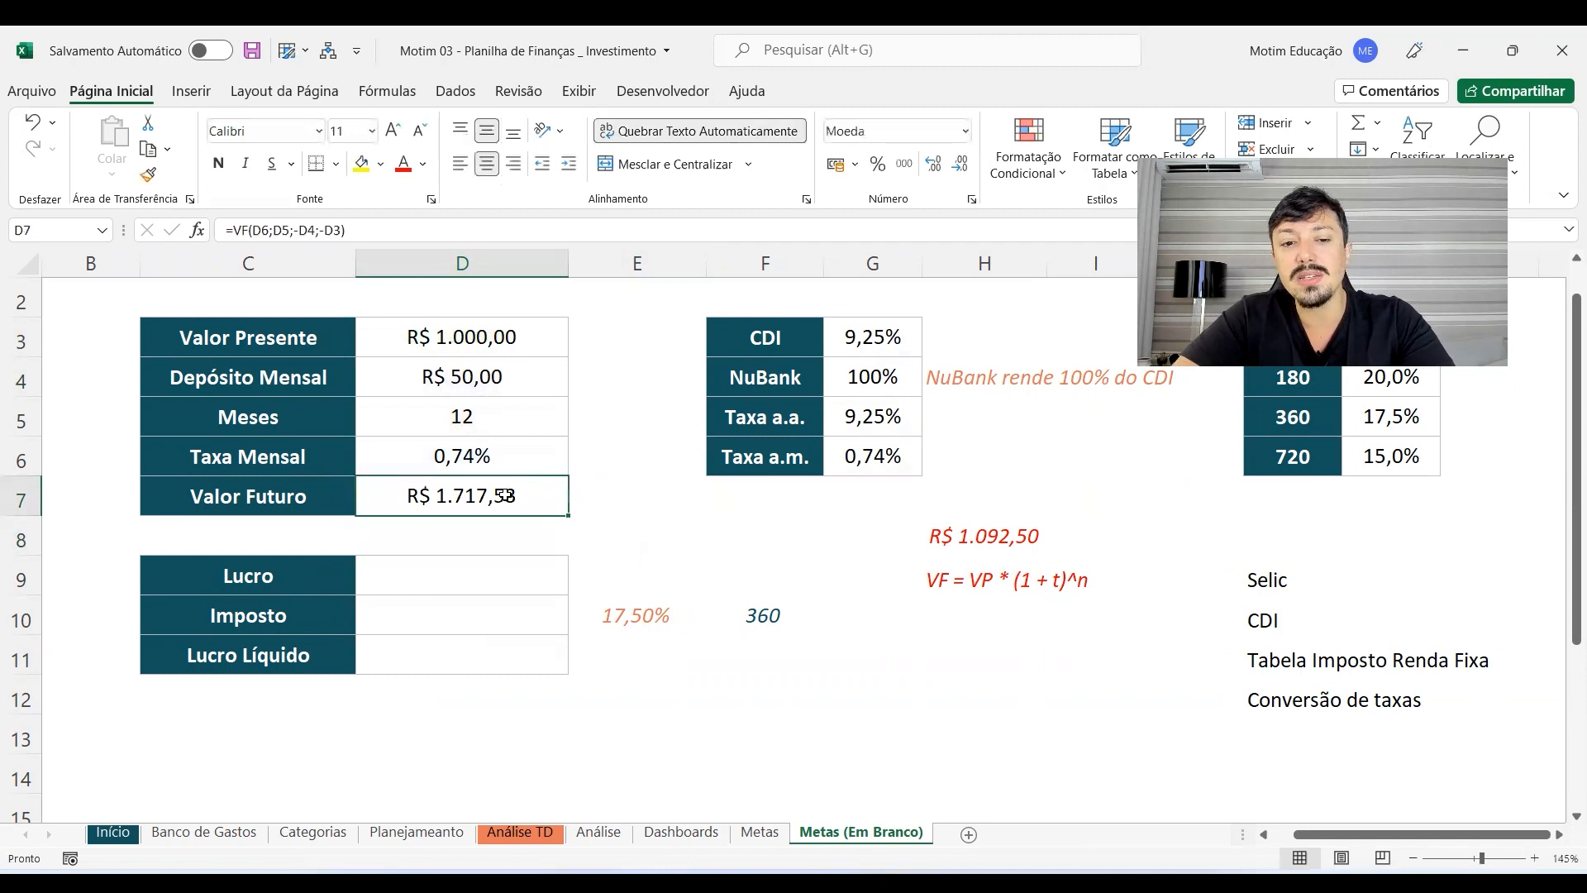
Step: Compare the cells used by the manual compound-interest formula in H8 with those used by the VF formula in D7
{"action": "left_click_drag", "start_coordinate": [454, 347], "coordinate": [462, 496]}
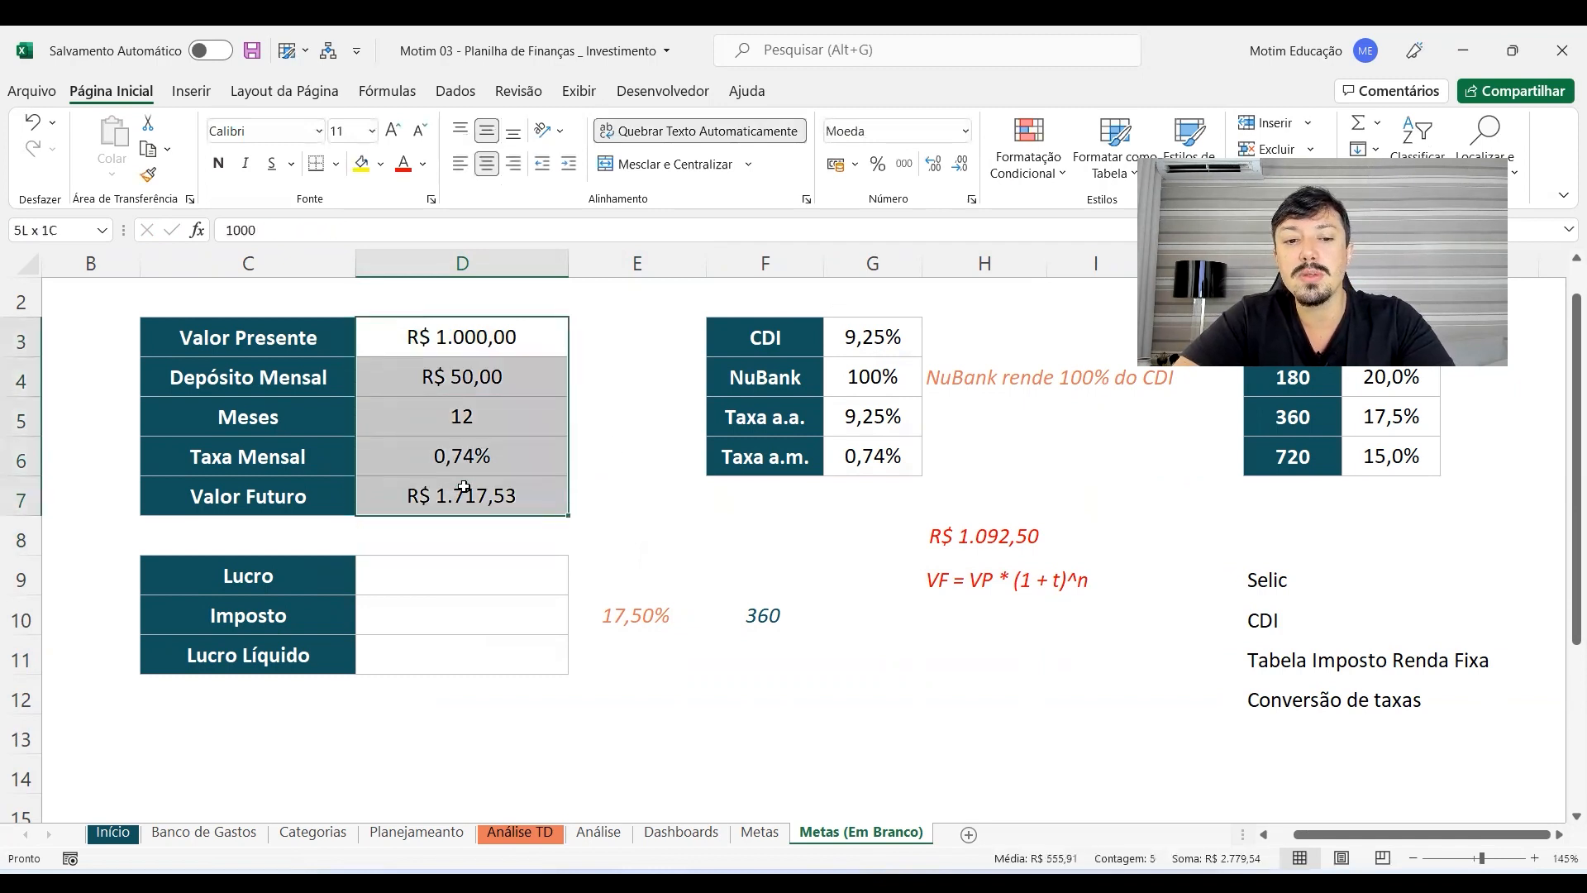
{"action": "left_click", "coordinate": [468, 376]}
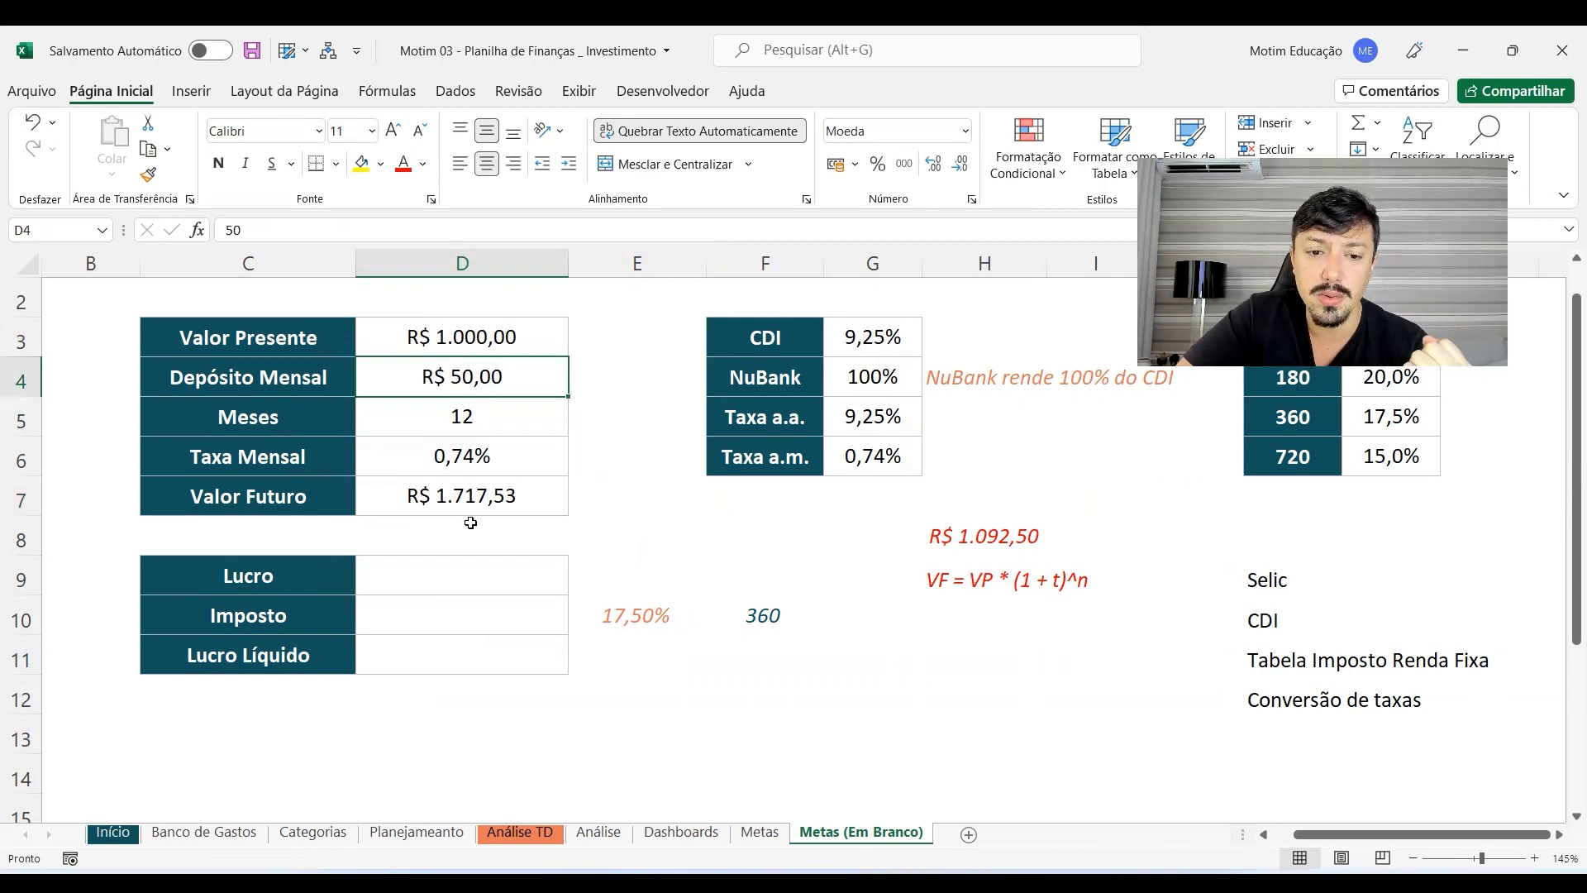
{"action": "left_click", "coordinate": [481, 496]}
{"action": "left_click", "coordinate": [1045, 551]}
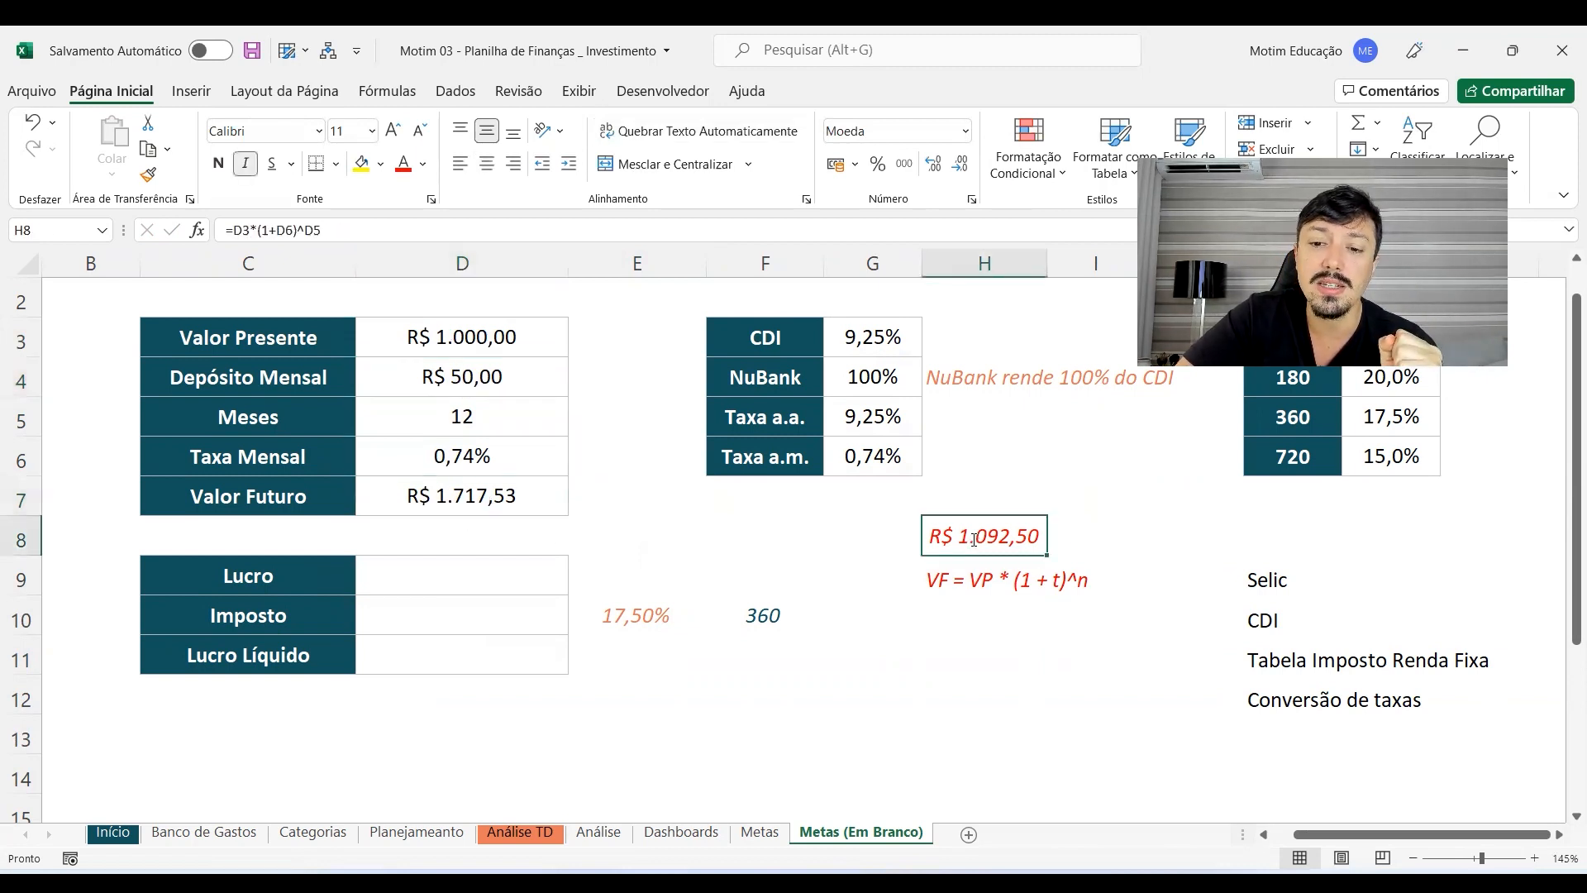
{"action": "double_click", "coordinate": [1027, 550]}
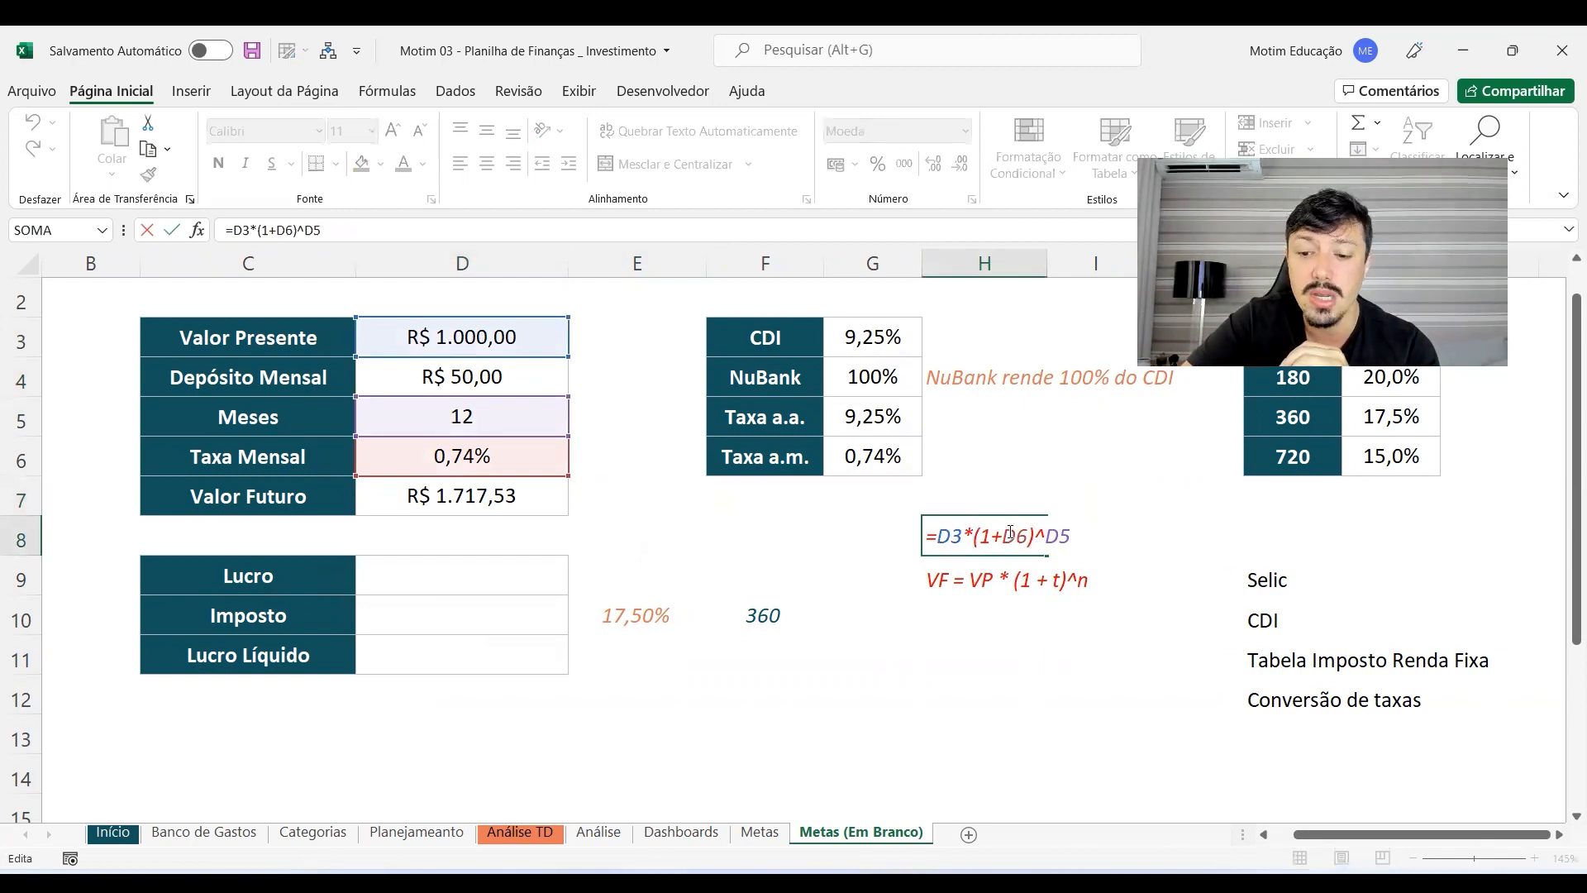
{"action": "key", "text": "Return"}
{"action": "scroll", "coordinate": [1010, 533], "scroll_direction": "up", "scroll_amount": 2}
{"action": "scroll", "coordinate": [489, 449], "scroll_direction": "down", "scroll_amount": 3}
{"action": "double_click", "coordinate": [494, 428]}
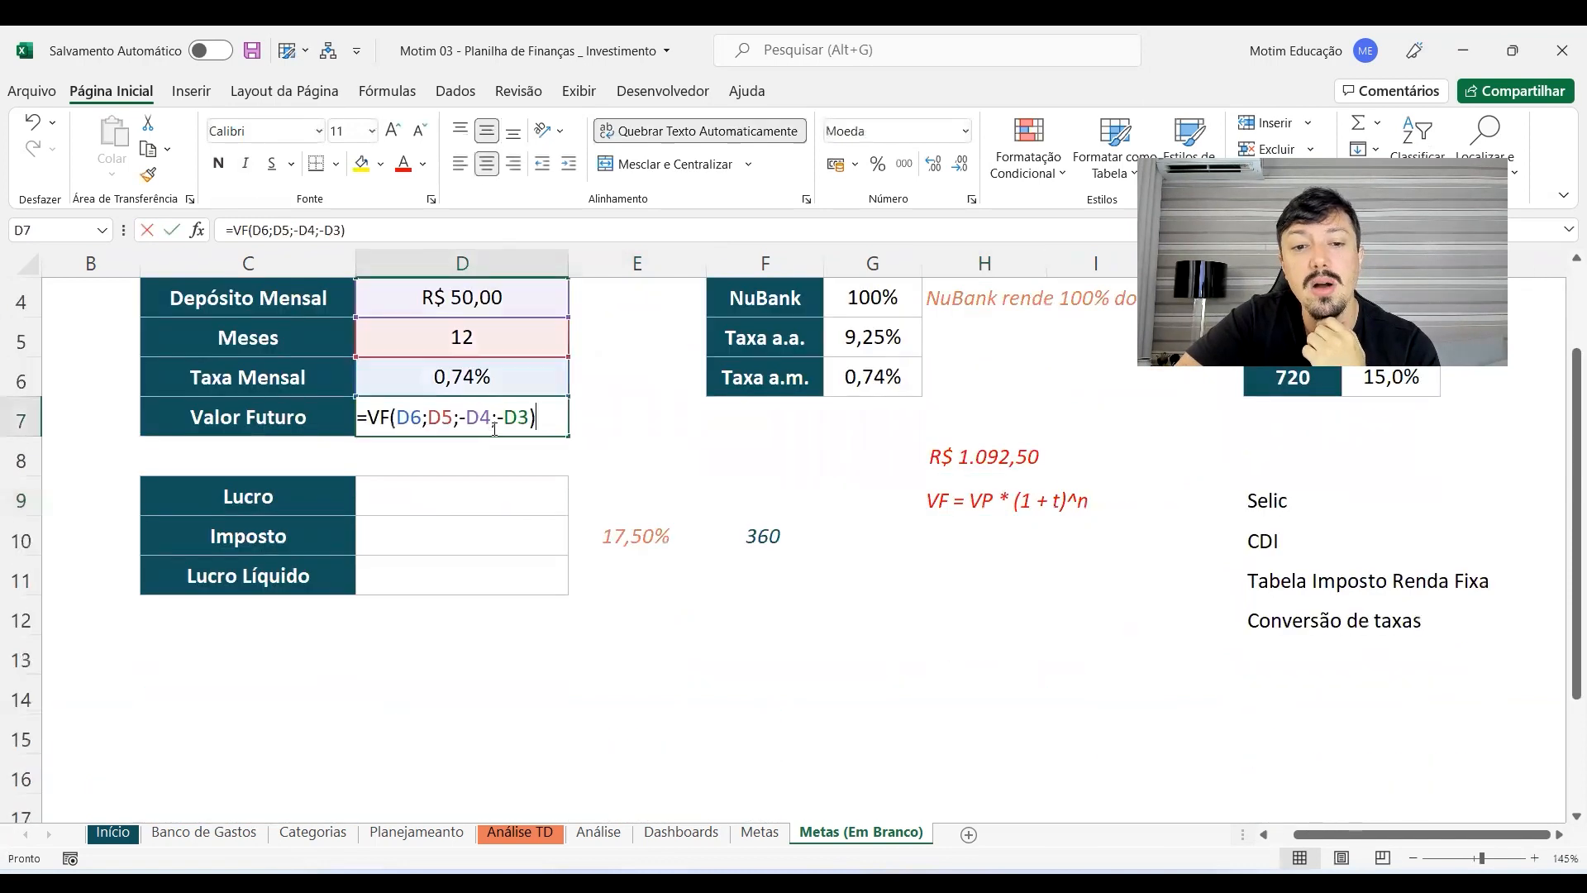
{"action": "key", "text": "Return"}
{"action": "scroll", "coordinate": [517, 527], "scroll_direction": "up", "scroll_amount": 3}
{"action": "scroll", "coordinate": [532, 517], "scroll_direction": "down", "scroll_amount": 3}
{"action": "scroll", "coordinate": [655, 602], "scroll_direction": "up", "scroll_amount": 3}
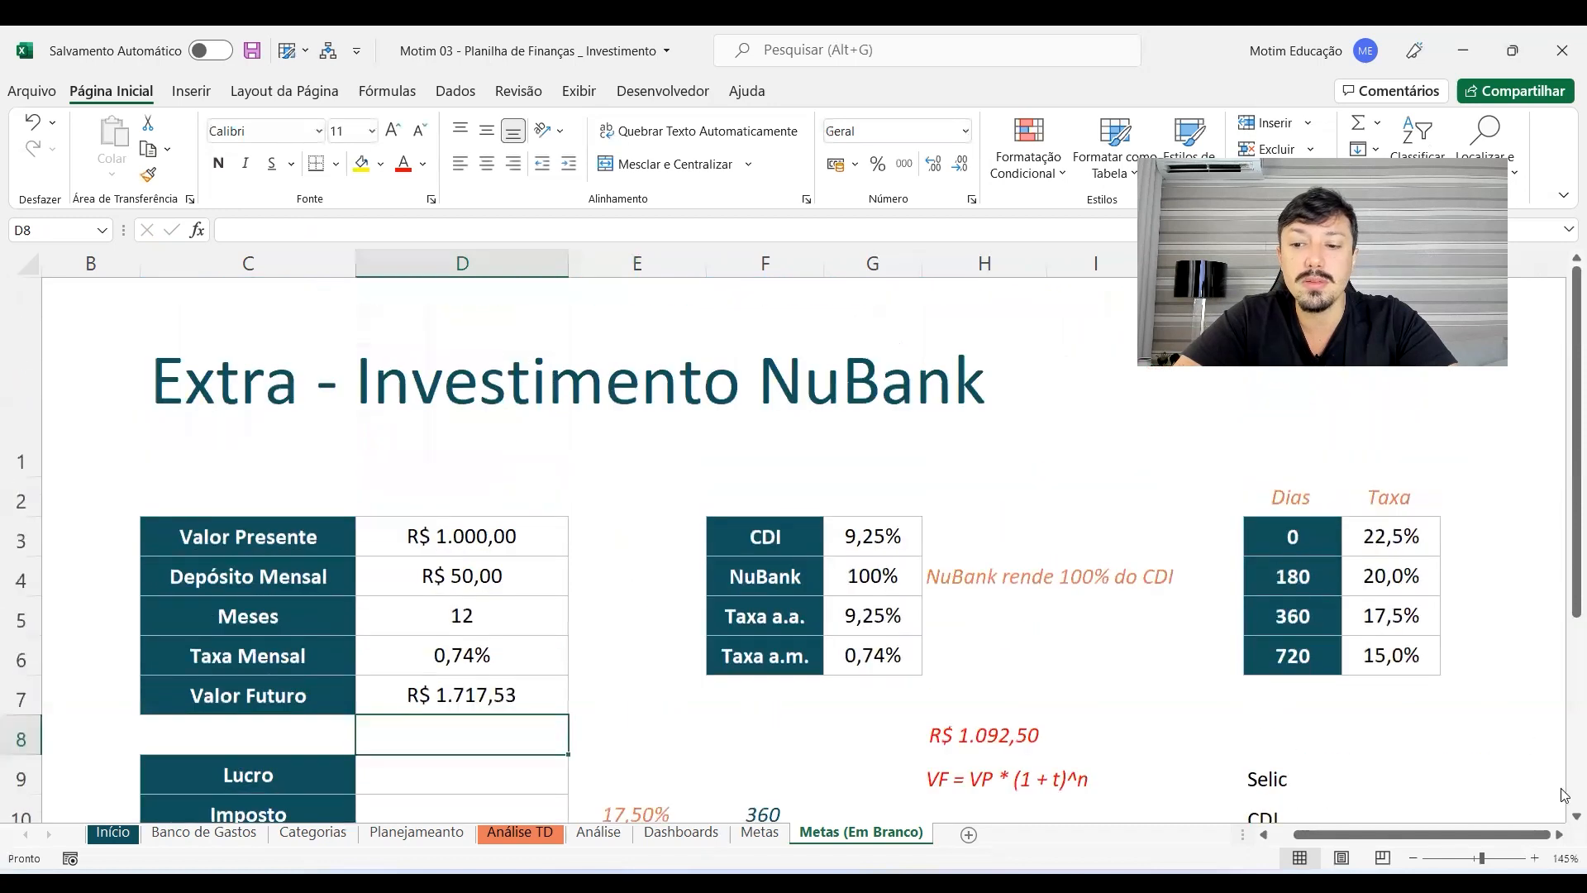
{"action": "scroll", "coordinate": [1564, 818], "scroll_direction": "down", "scroll_amount": 3}
Step: Calculate Lucro in D9 as future value minus present value with =D7-D3
{"action": "left_click", "coordinate": [403, 575]}
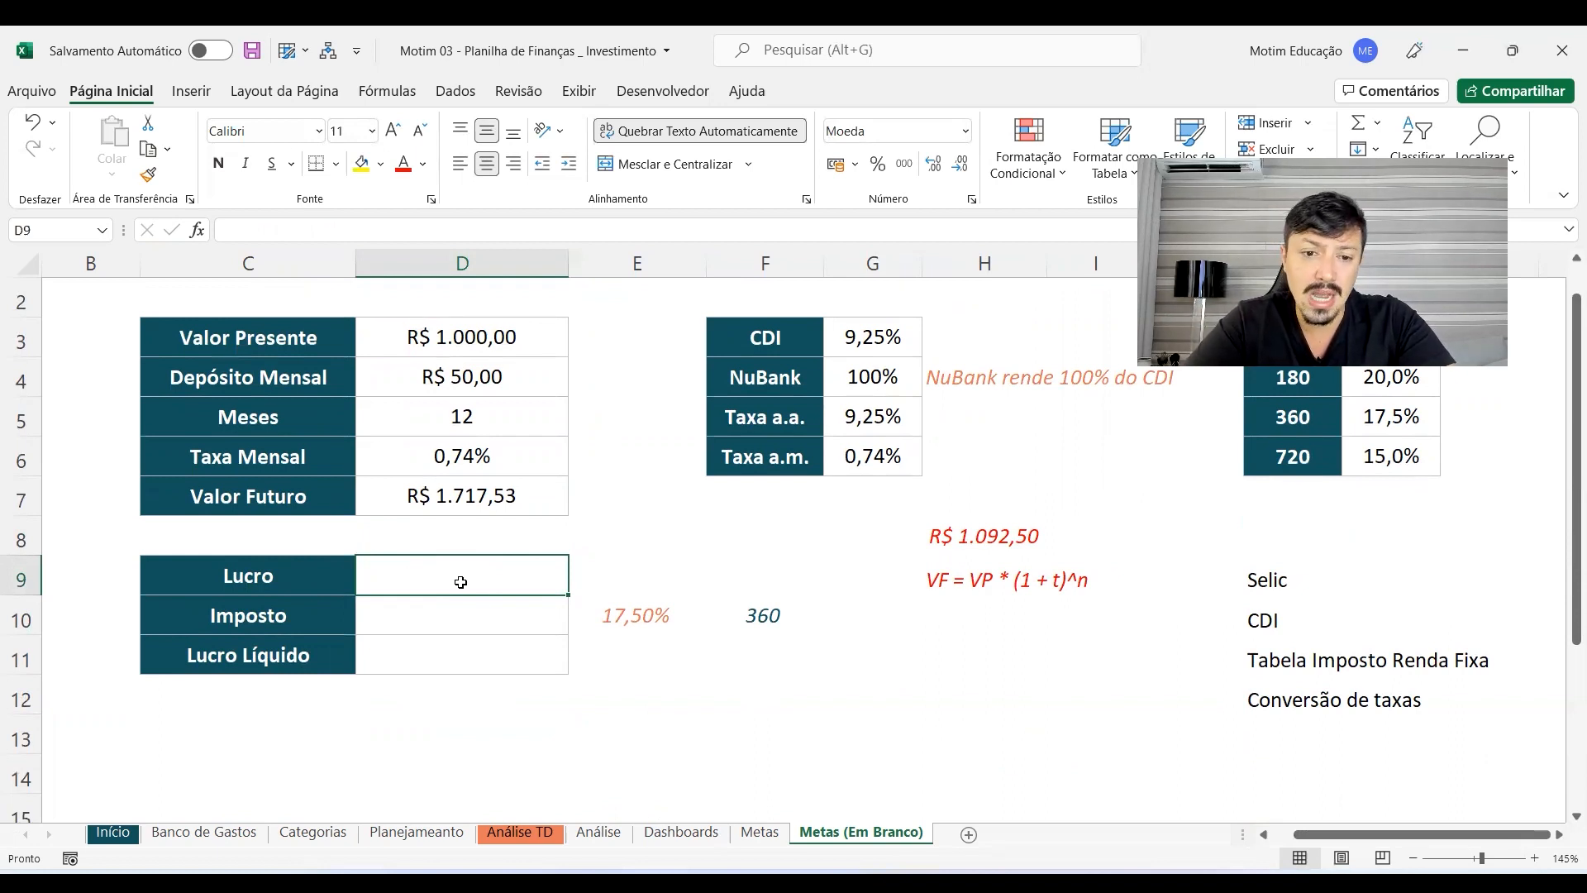
{"action": "type", "text": "="}
{"action": "left_click", "coordinate": [439, 495]}
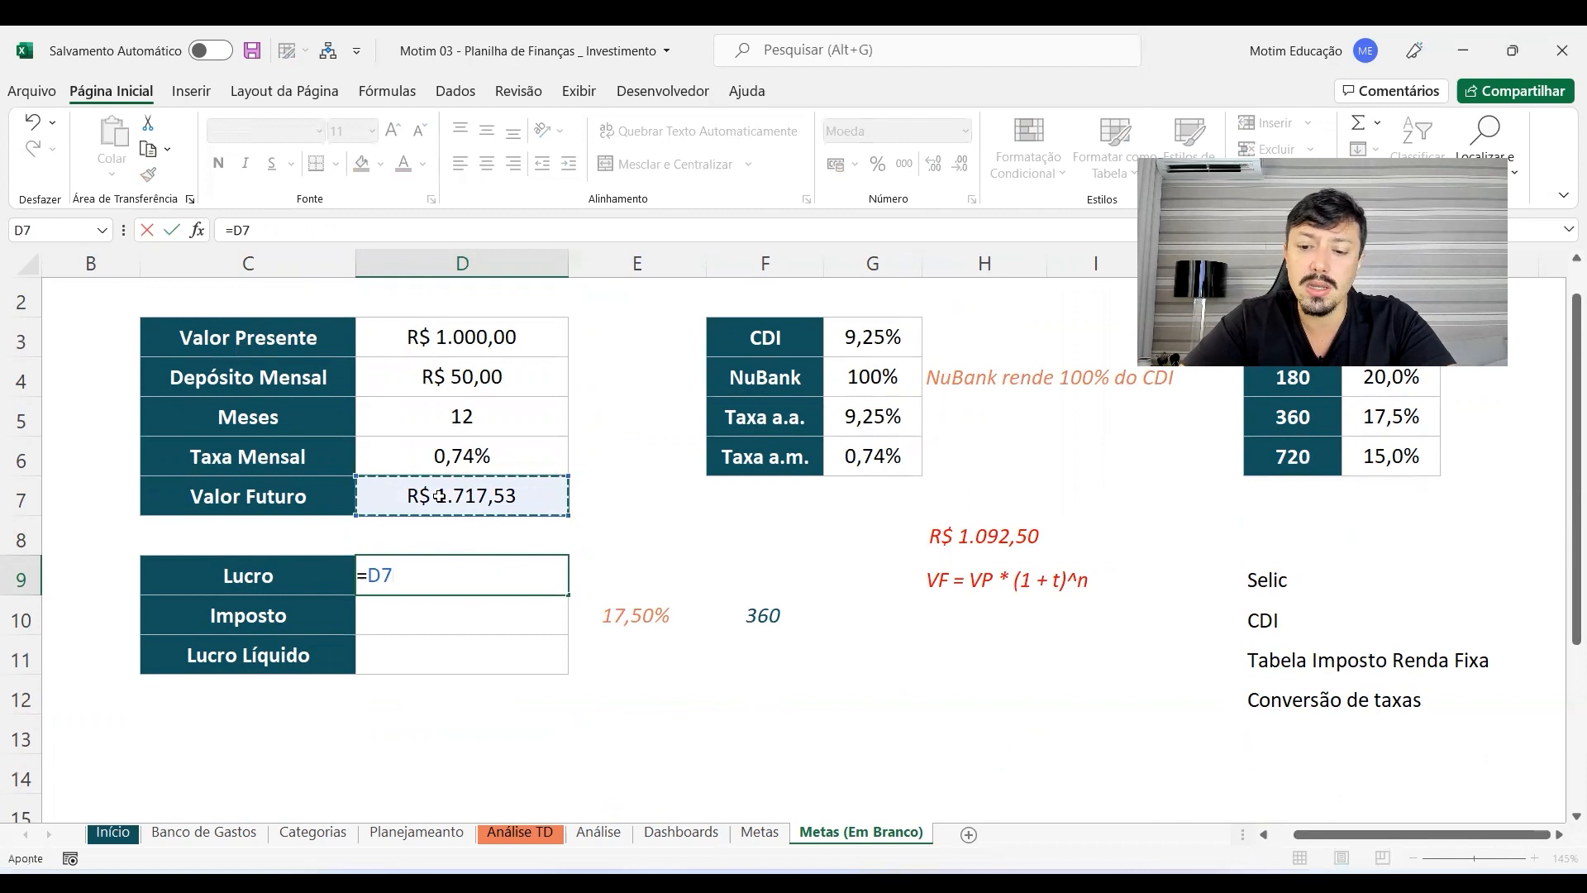
{"action": "type", "text": "-"}
{"action": "left_click", "coordinate": [491, 340]}
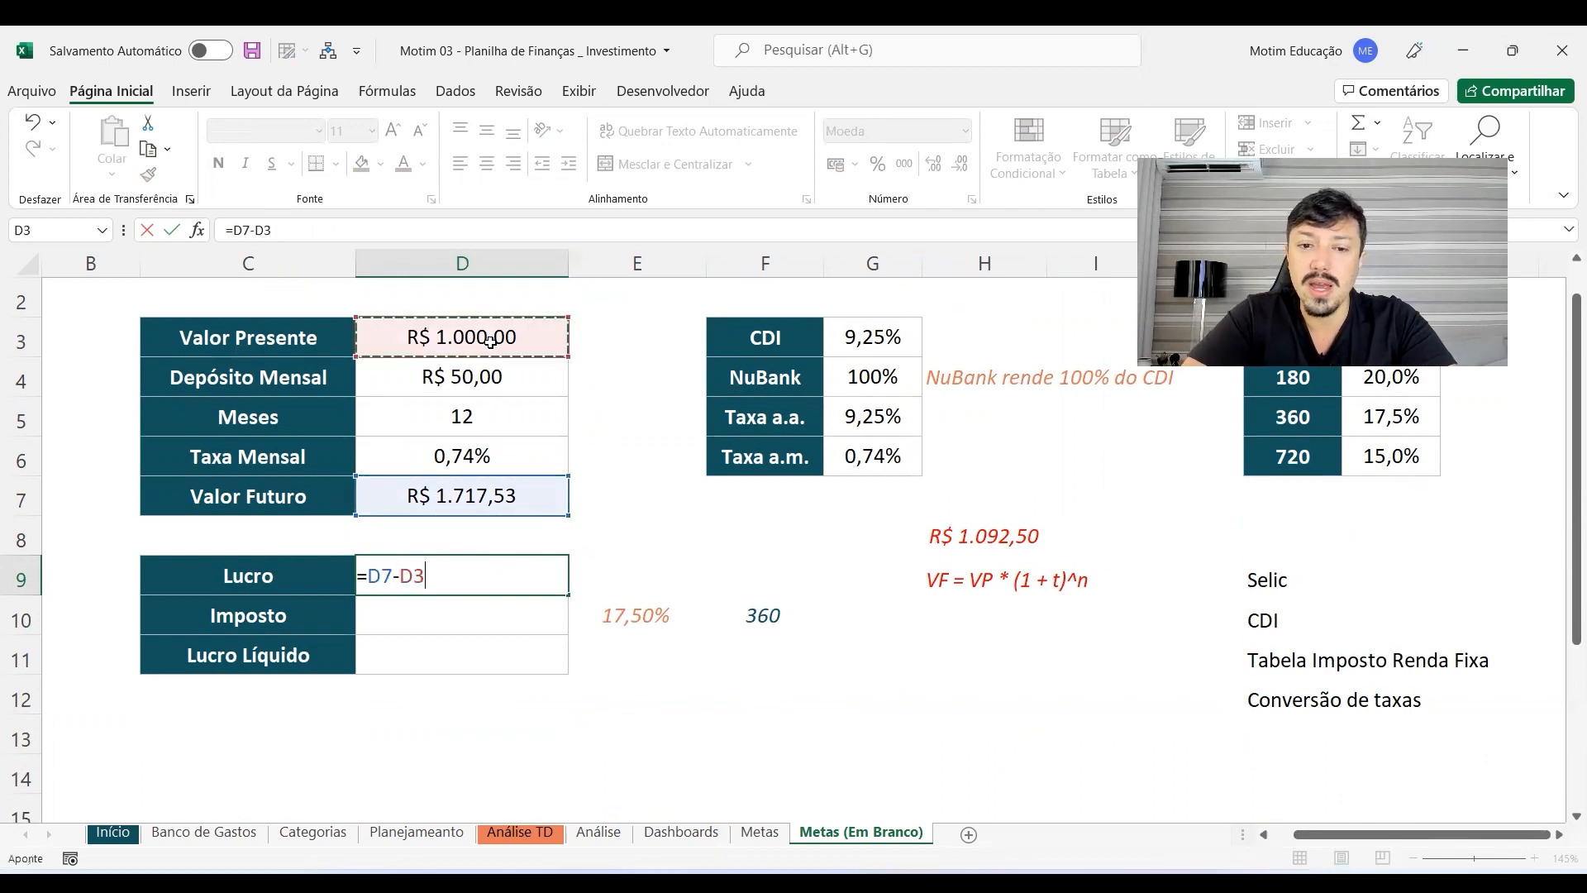
{"action": "key", "text": "Return"}
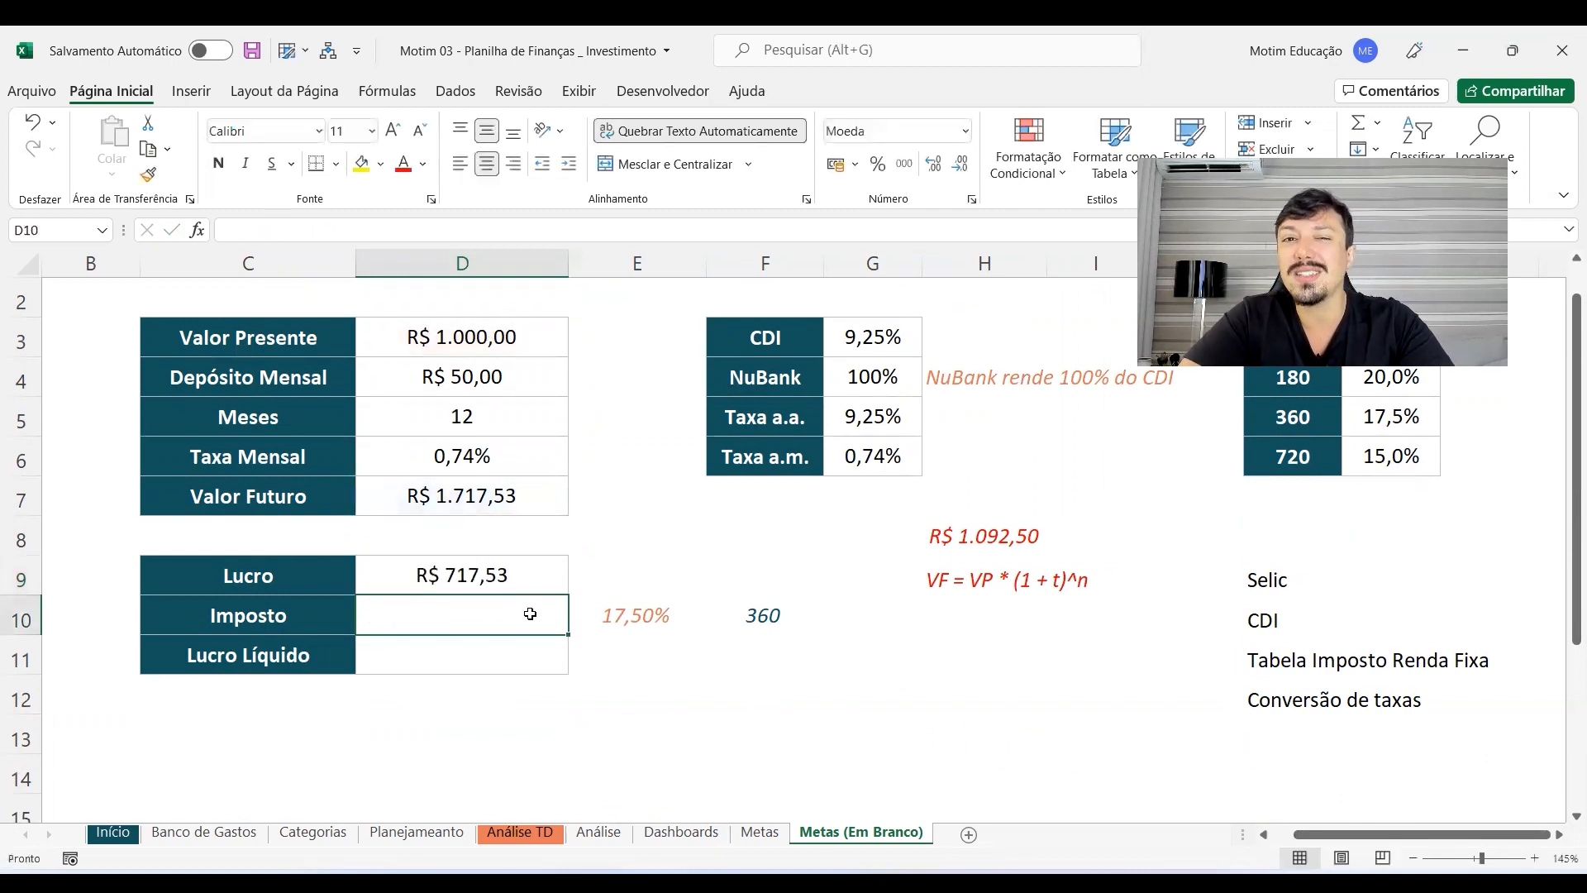
Step: Extend the Lucro formula in D9 to also subtract the monthly deposits, making it =D7-D3-D4*D5
{"action": "double_click", "coordinate": [525, 576]}
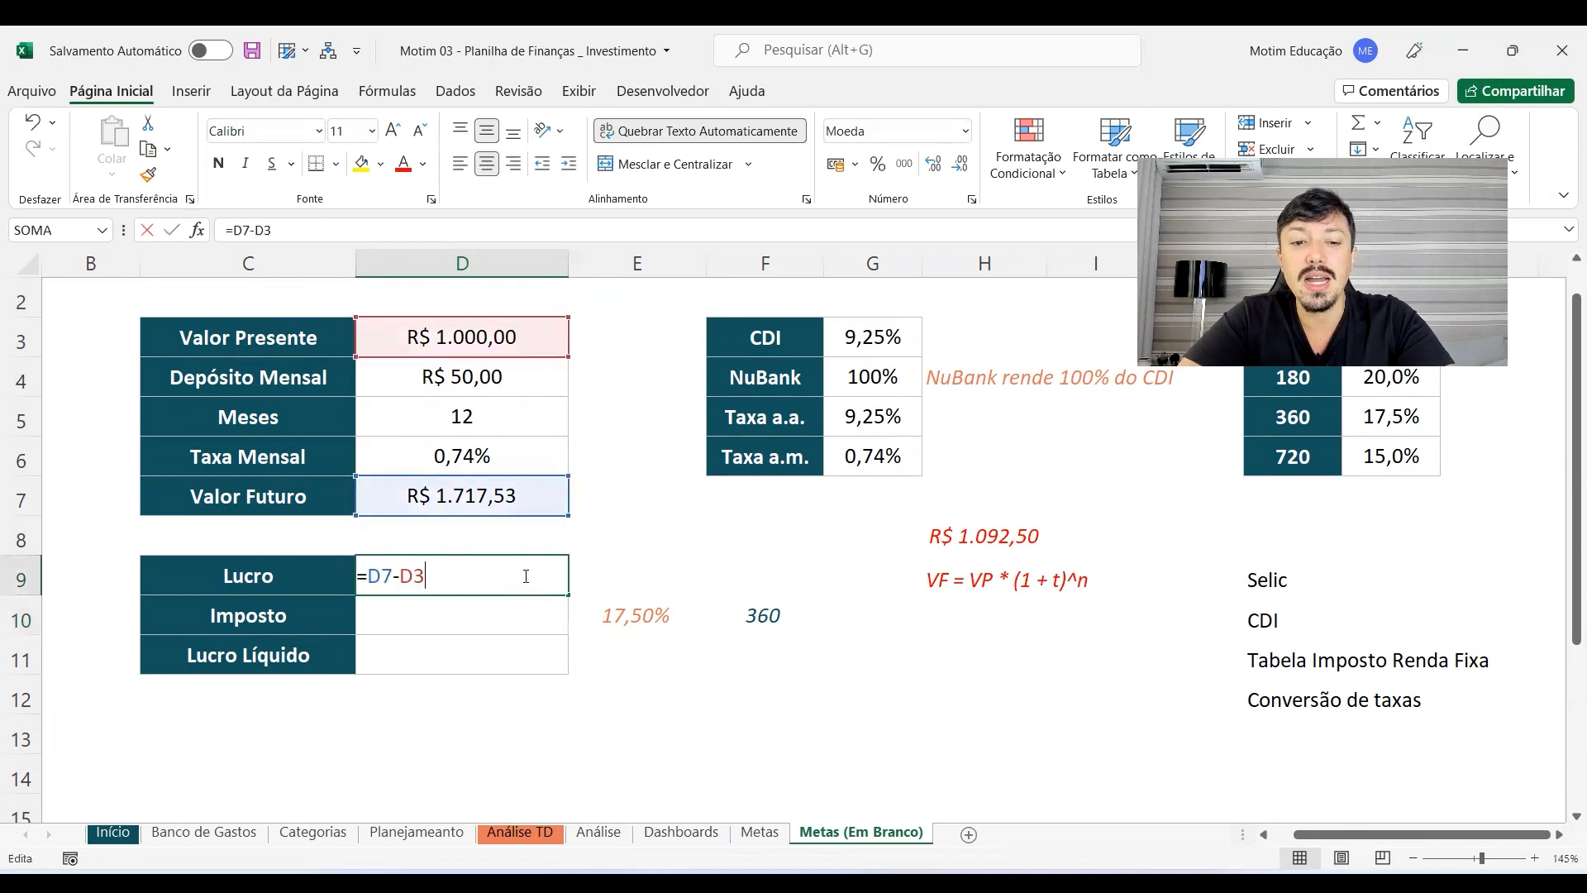
{"action": "left_click", "coordinate": [481, 377]}
{"action": "type", "text": "*"}
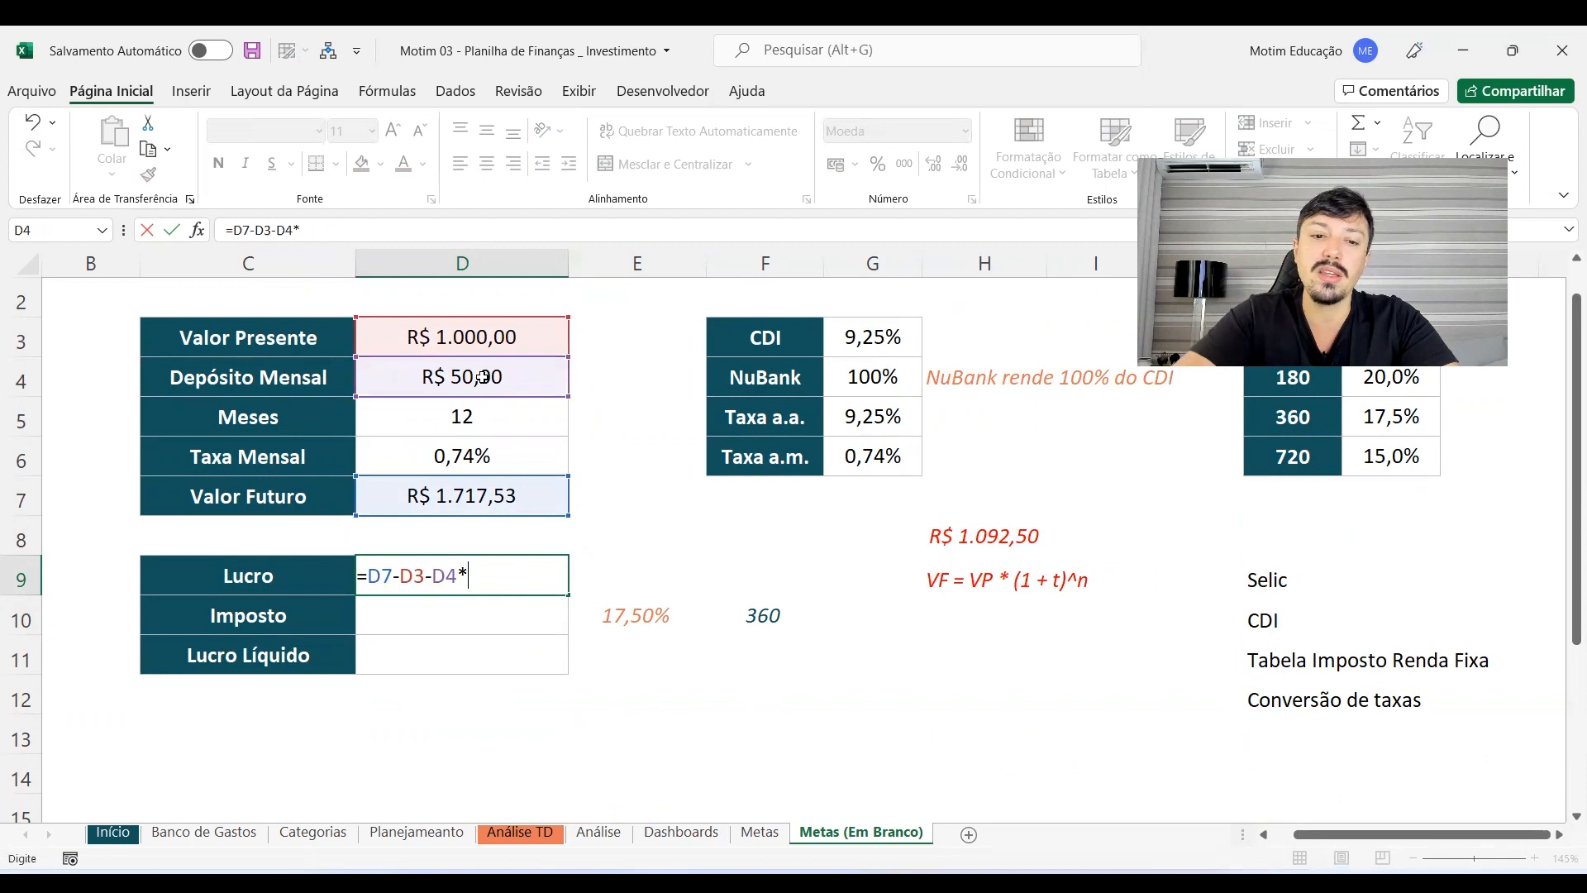
{"action": "left_click", "coordinate": [463, 422]}
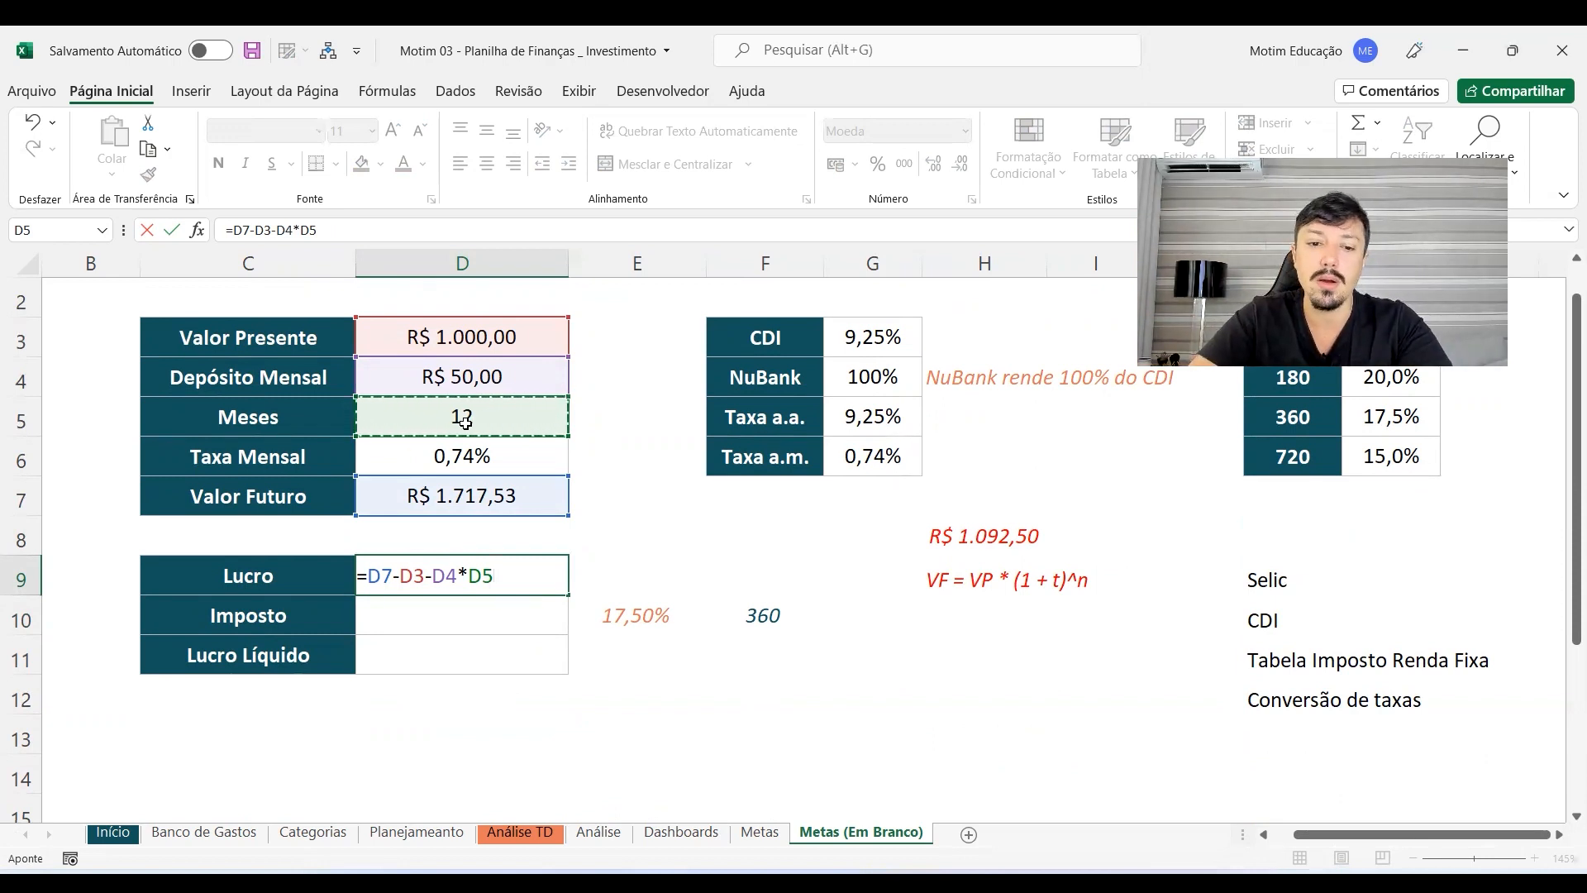
{"action": "key", "text": "Return"}
{"action": "left_click", "coordinate": [490, 577]}
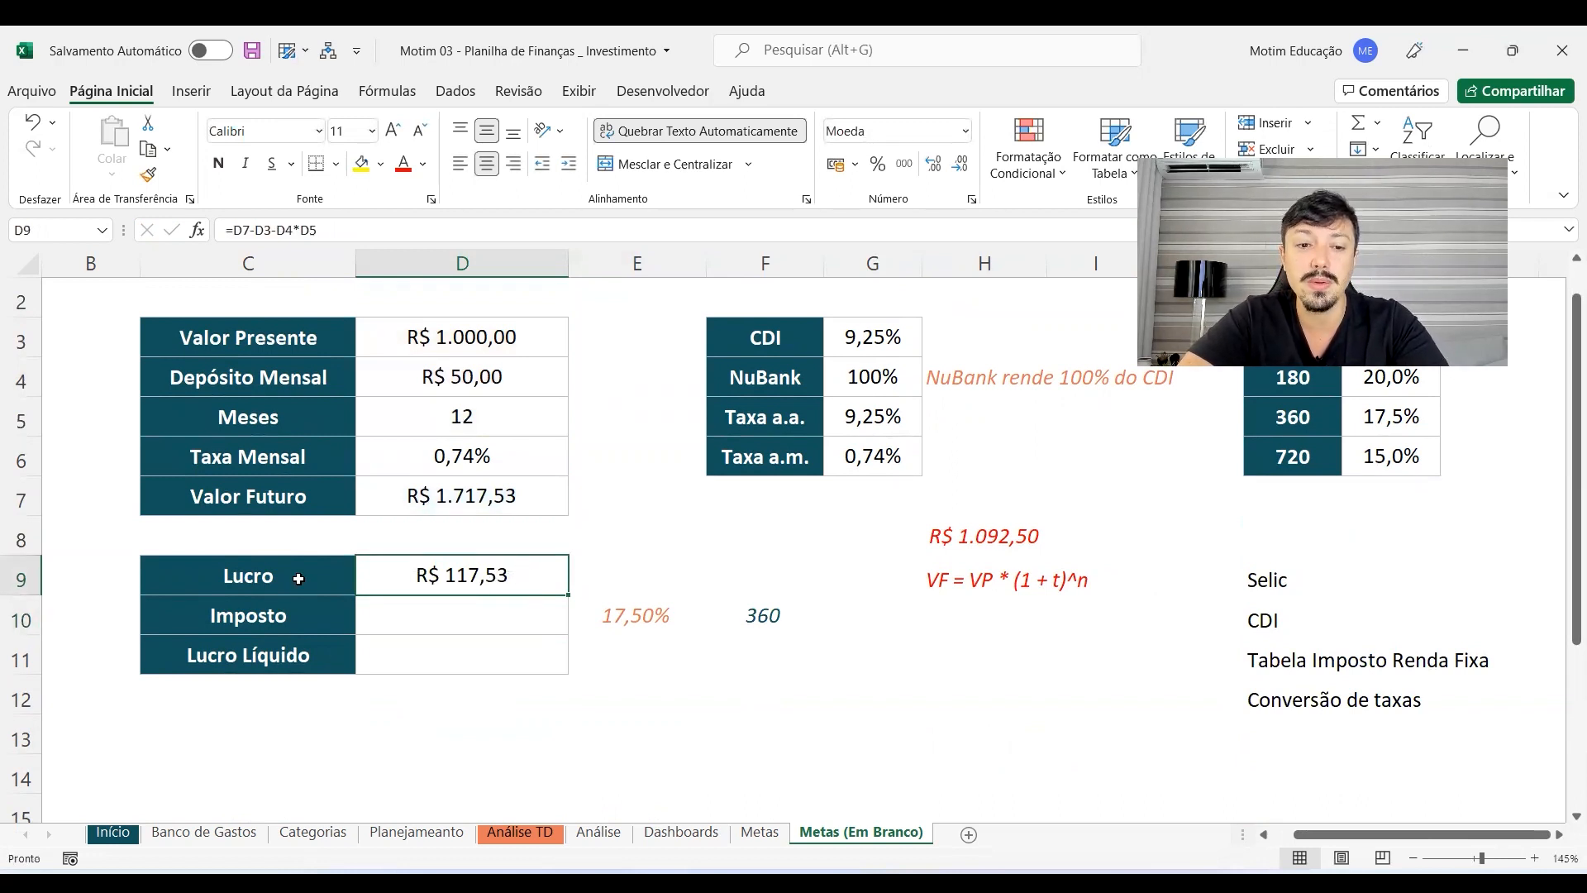
Step: Move the Lucro, Imposto and Lucro Líquido block from C9:D11 down one row to C10:D12
{"action": "left_click_drag", "start_coordinate": [293, 573], "coordinate": [444, 643]}
{"action": "key", "text": "ctrl+c"}
{"action": "key", "text": "Down"}
{"action": "key", "text": "ctrl+v"}
Step: Copy the Lucro row C10:D10 into the emptied cells C9:D9 to reuse its formatting
{"action": "key", "text": "Down"}
{"action": "key", "text": "Up"}
{"action": "key", "text": "shift+Right"}
{"action": "key", "text": "ctrl+c"}
{"action": "key", "text": "Up"}
{"action": "key", "text": "ctrl+v"}
{"action": "key", "text": "Right"}
{"action": "type", "text": "="}
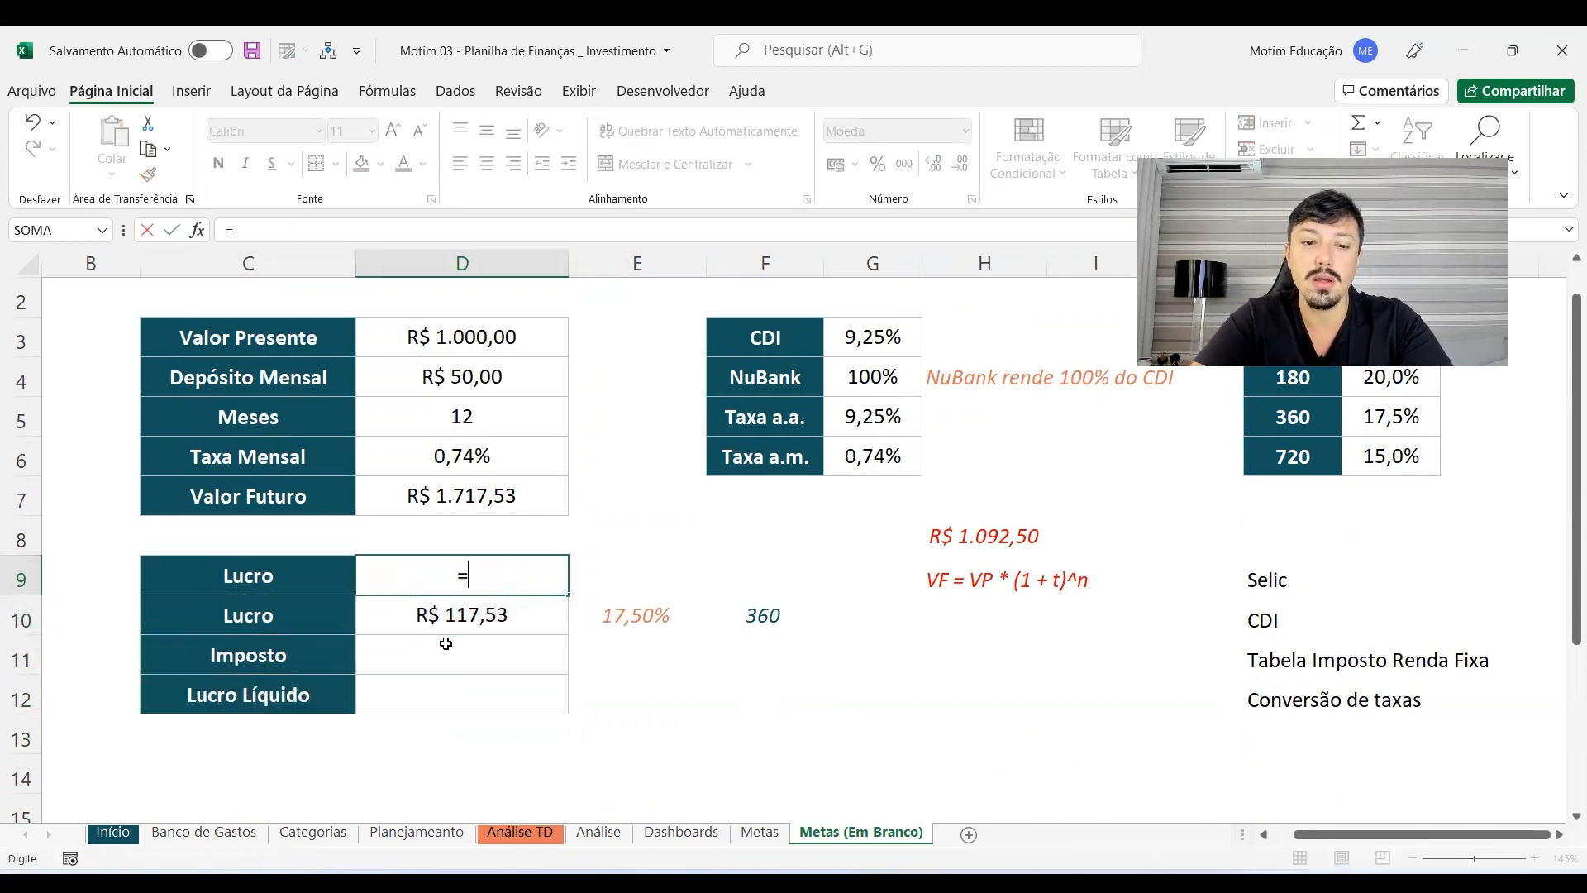
{"action": "key", "text": "Escape"}
Step: Change the label in C9 to "Investido"
{"action": "left_click", "coordinate": [228, 576]}
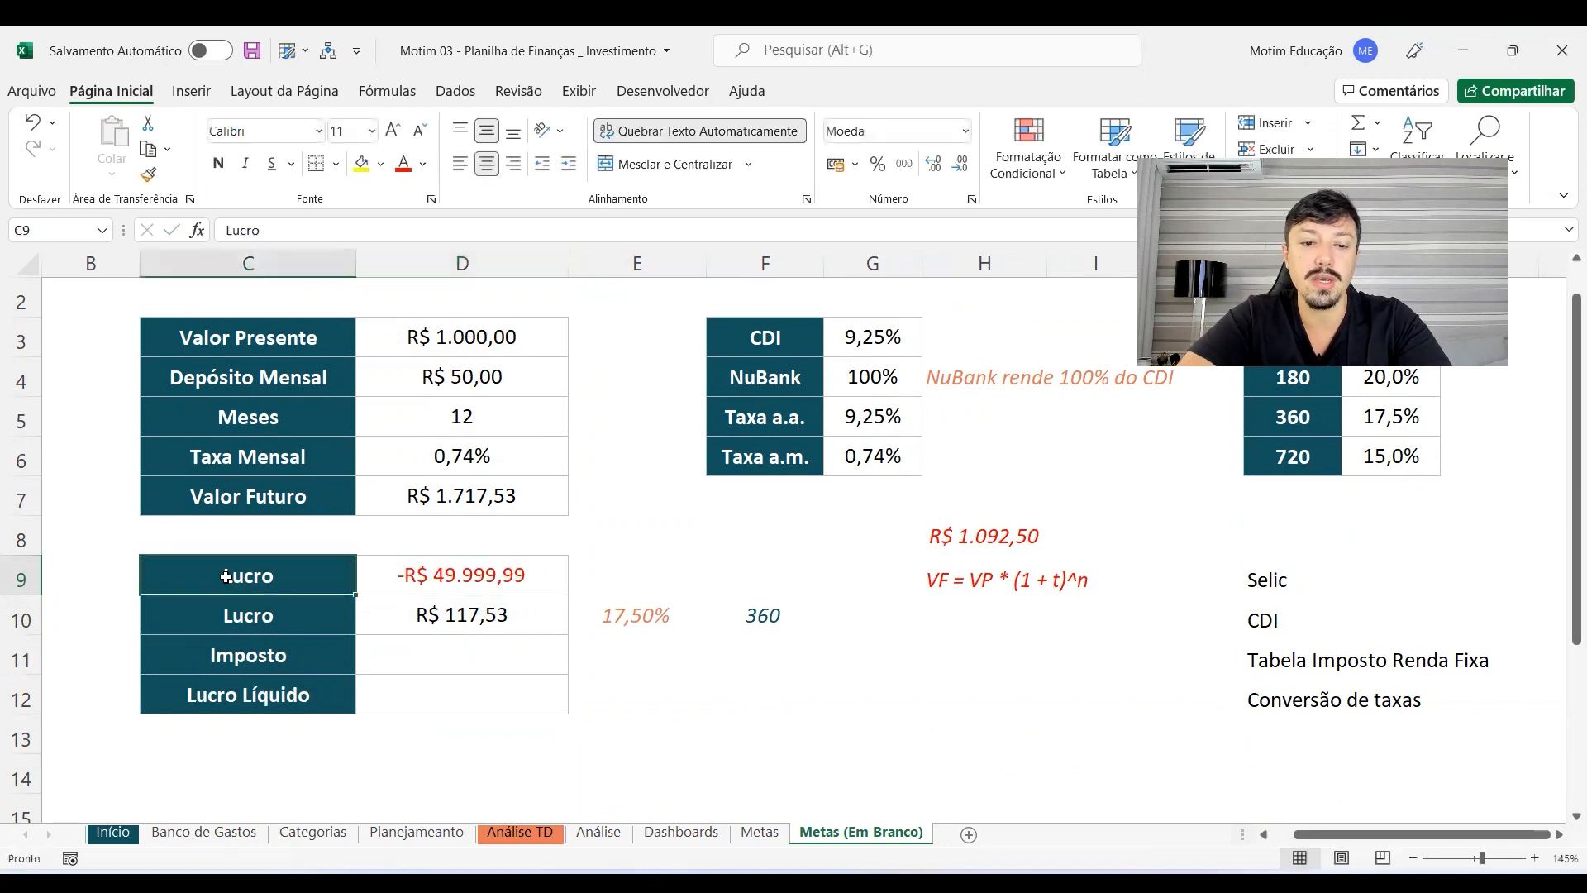
{"action": "type", "text": "Investido"}
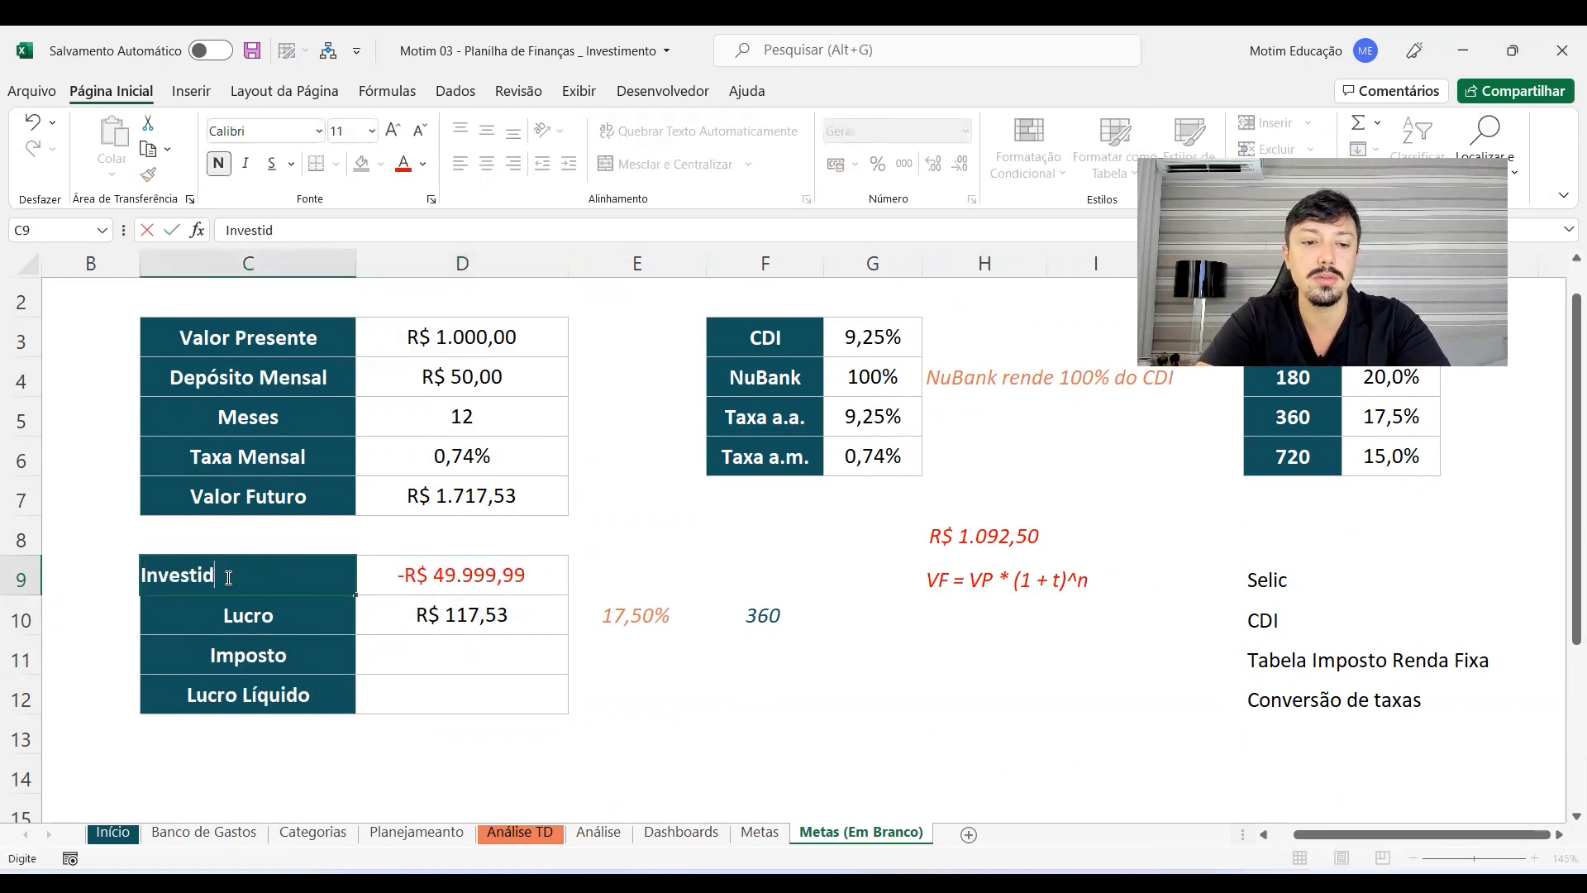
{"action": "key", "text": "Return"}
Step: Calculate the invested amount in D9 as present value plus all monthly deposits with =D3+D4*D5
{"action": "left_click", "coordinate": [472, 574]}
{"action": "type", "text": "="}
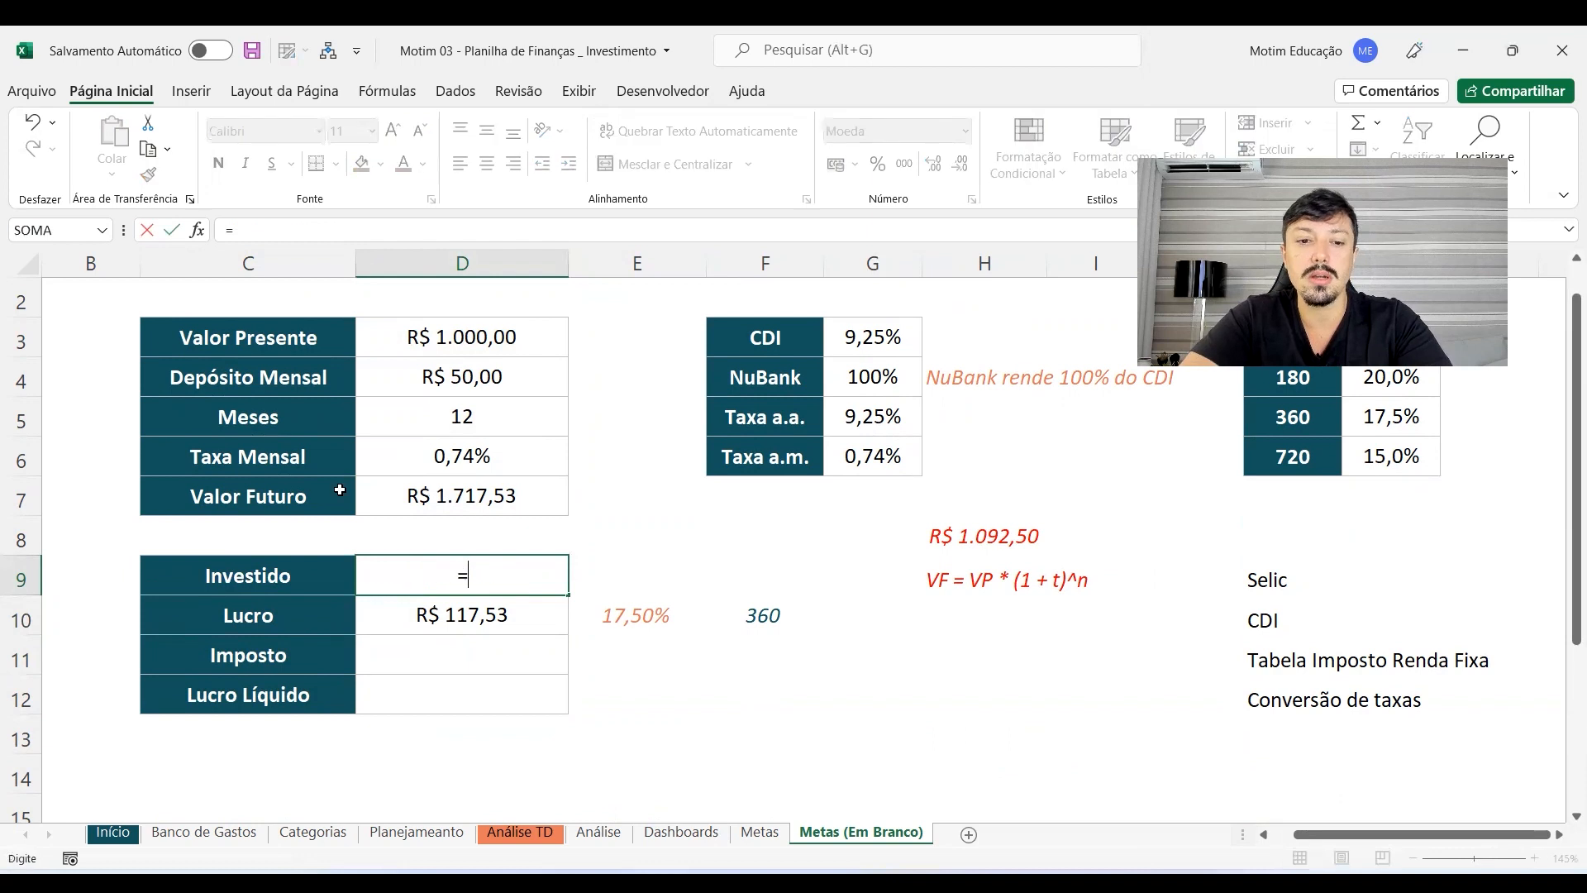
{"action": "left_click", "coordinate": [532, 338]}
{"action": "type", "text": "+"}
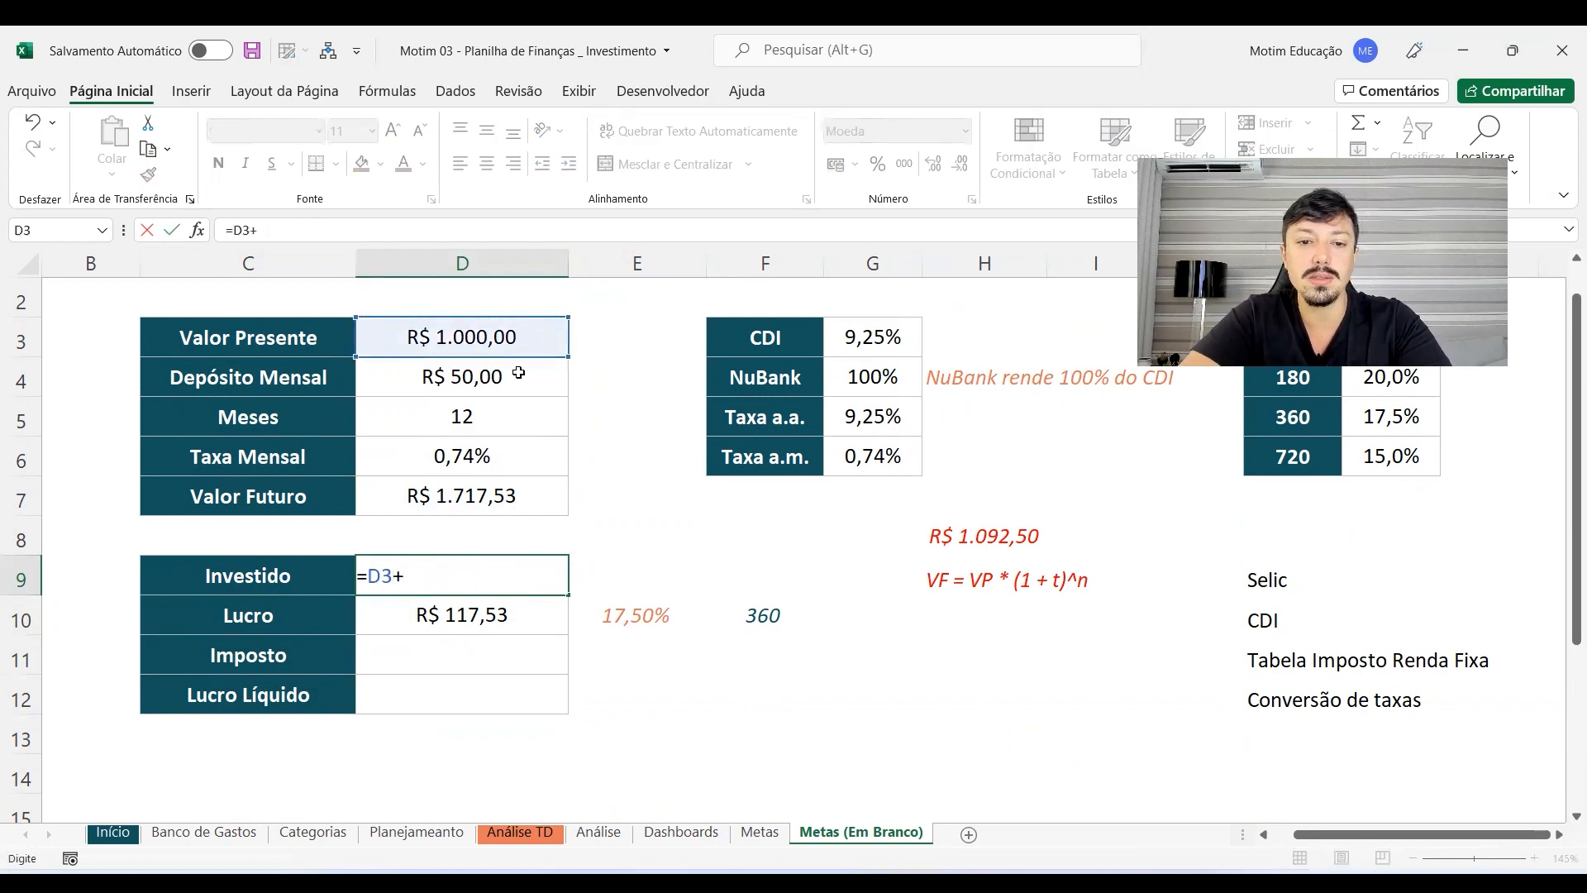
{"action": "left_click", "coordinate": [518, 373]}
{"action": "type", "text": "*"}
{"action": "left_click", "coordinate": [490, 419]}
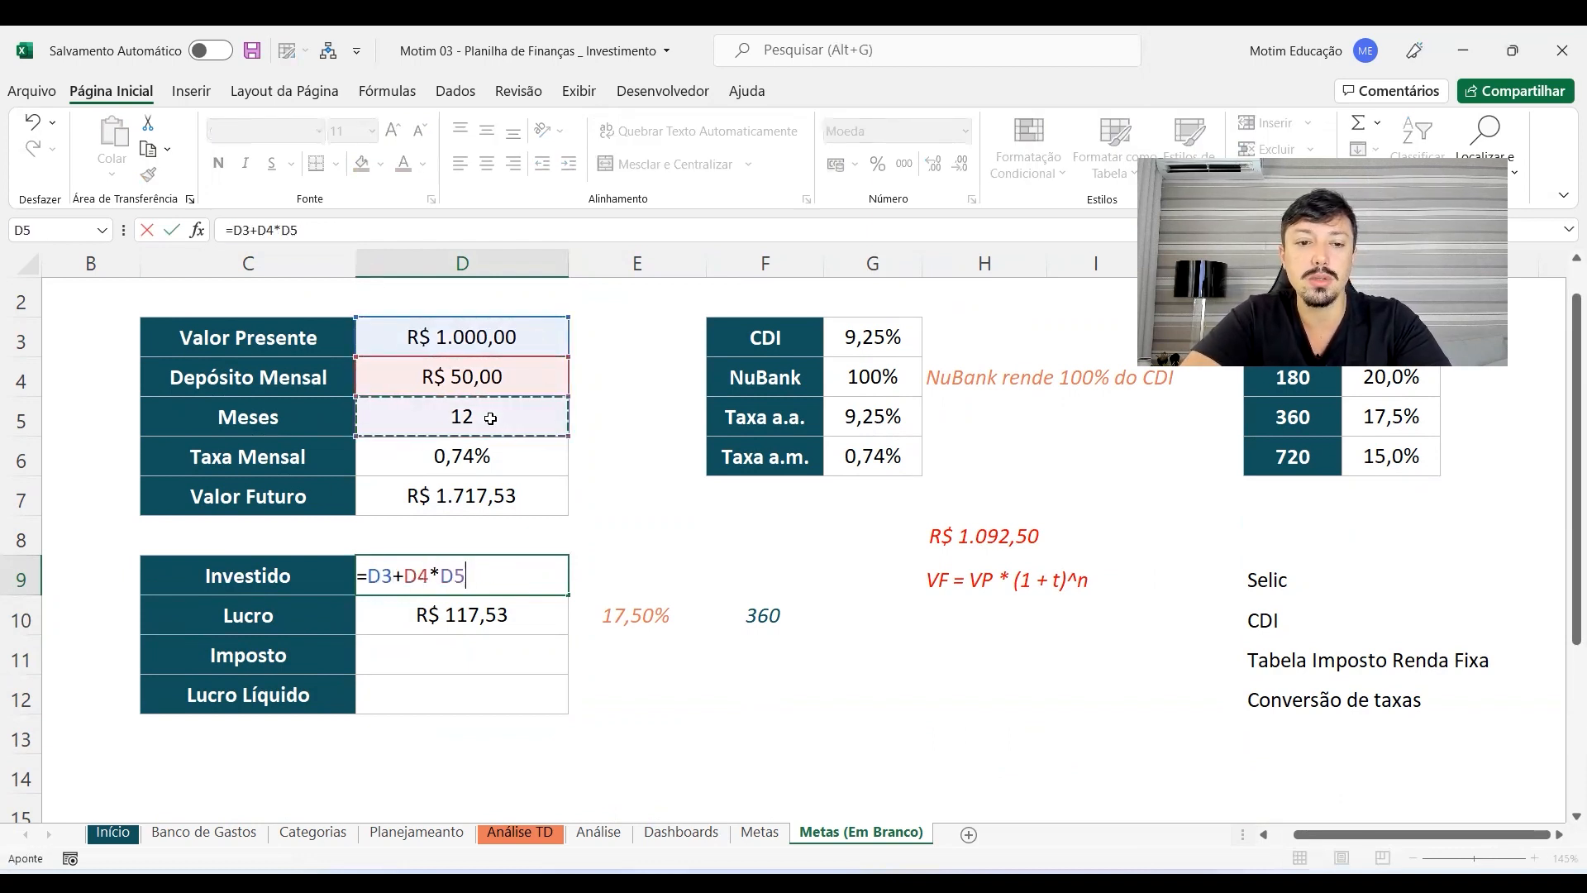
{"action": "key", "text": "Return"}
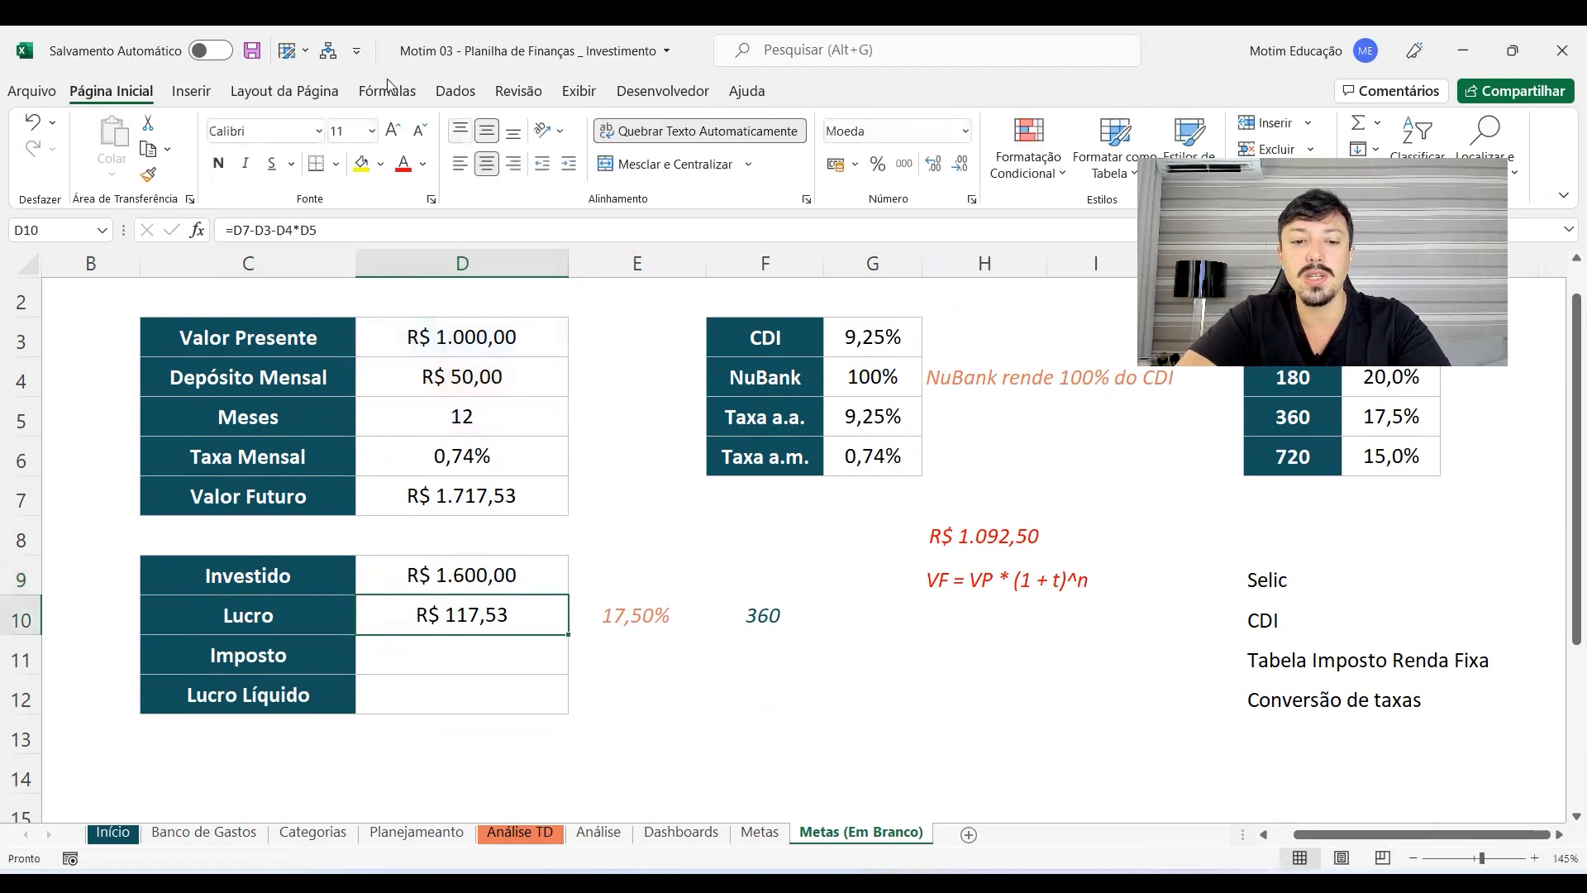
Step: Replace the Lucro formula in D10 with future value minus invested amount, =D7-D9
{"action": "type", "text": "="}
{"action": "key", "text": "Up"}
{"action": "key", "text": "Up"}
{"action": "key", "text": "Up"}
{"action": "type", "text": "-"}
{"action": "key", "text": "Up"}
{"action": "key", "text": "Return"}
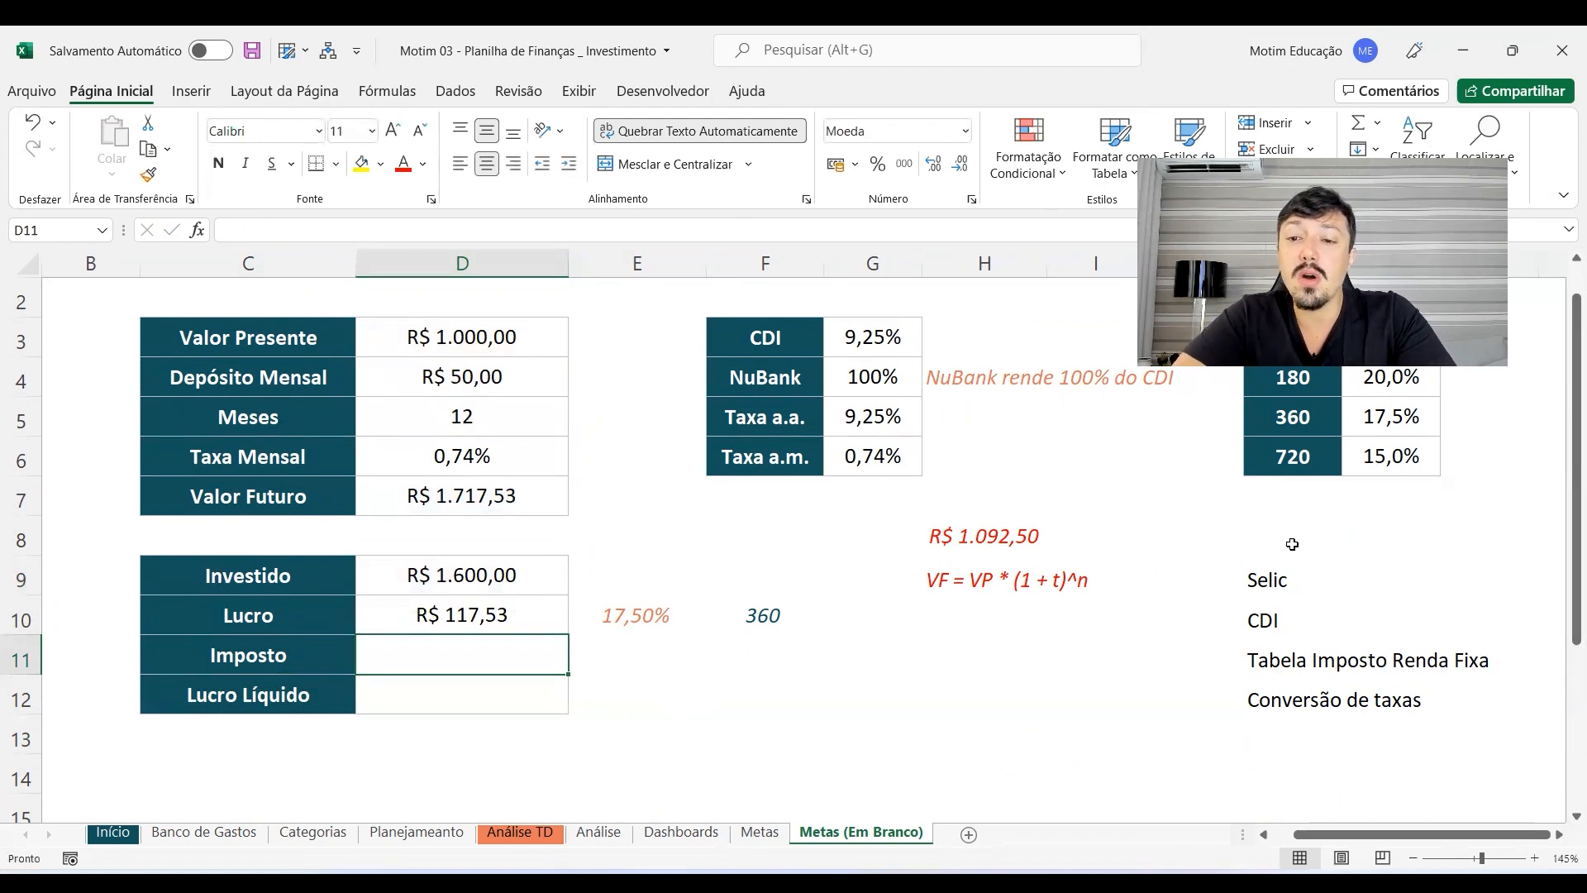
{"action": "scroll", "coordinate": [1273, 529], "scroll_direction": "up", "scroll_amount": 2}
{"action": "scroll", "coordinate": [1256, 531], "scroll_direction": "up", "scroll_amount": 1}
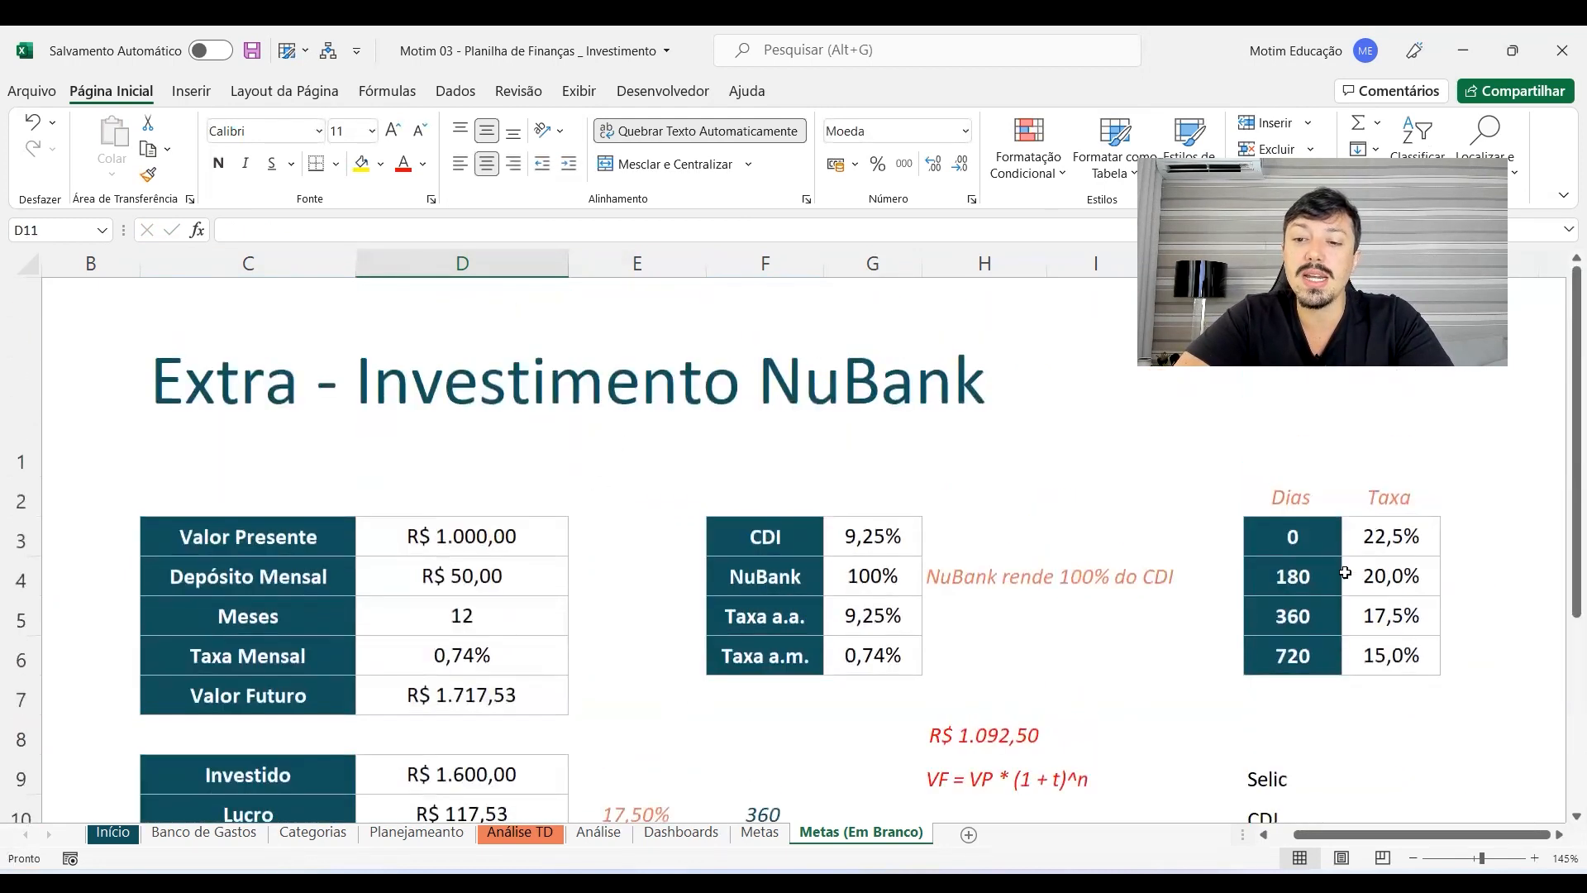
{"action": "scroll", "coordinate": [1320, 584], "scroll_direction": "down", "scroll_amount": 5}
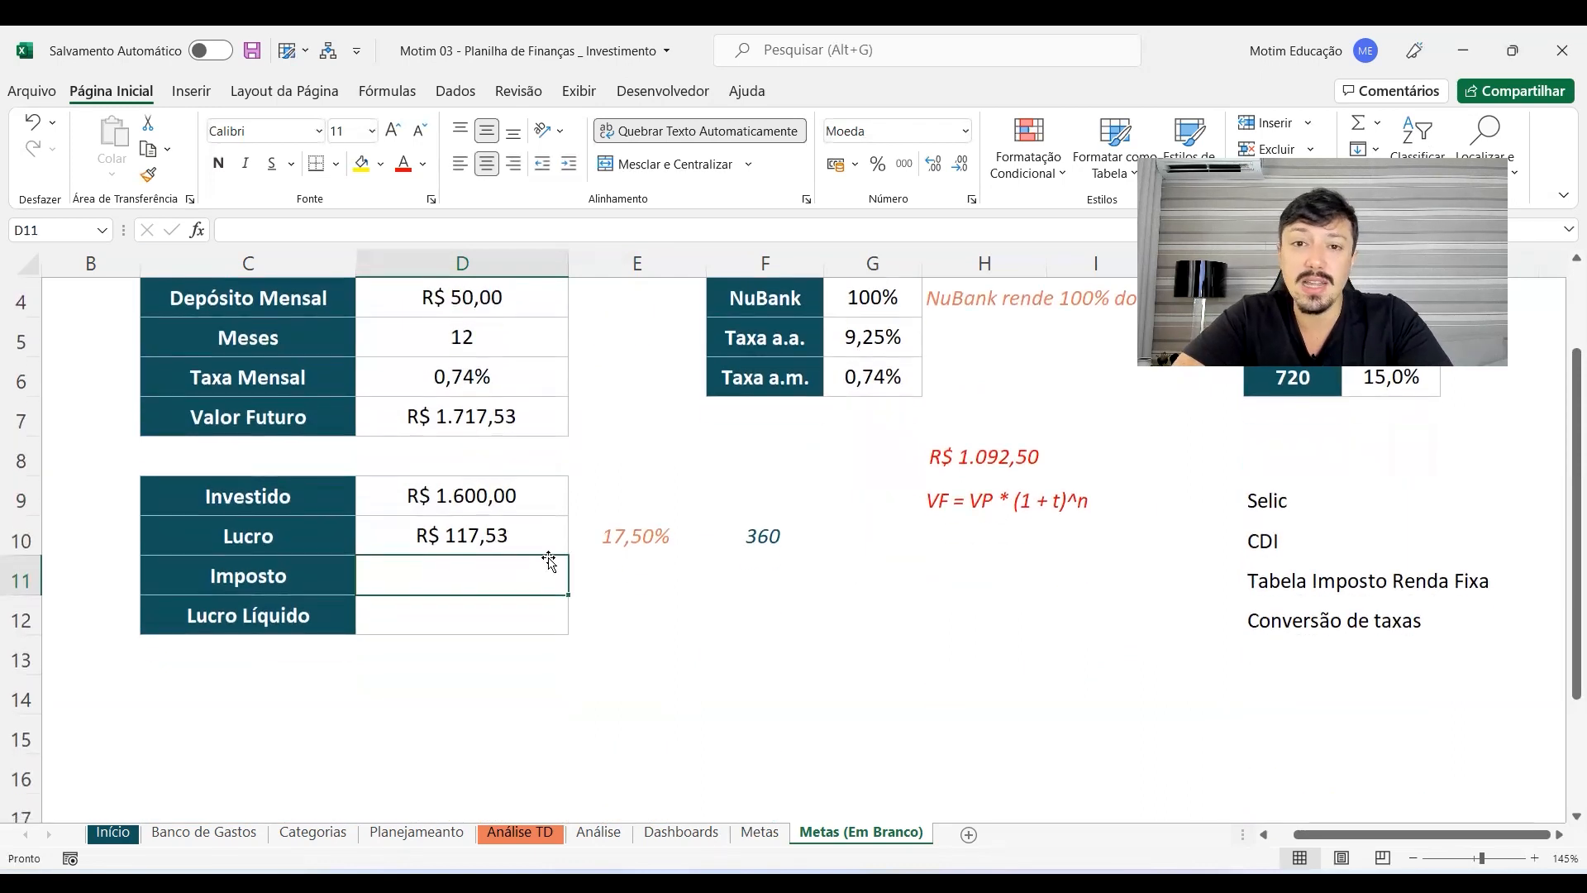
Step: Review the Lucro row, the number of months and equivalent days, and the matching 360-day bracket in the Dias/Taxa table
{"action": "left_click_drag", "start_coordinate": [319, 534], "coordinate": [438, 535]}
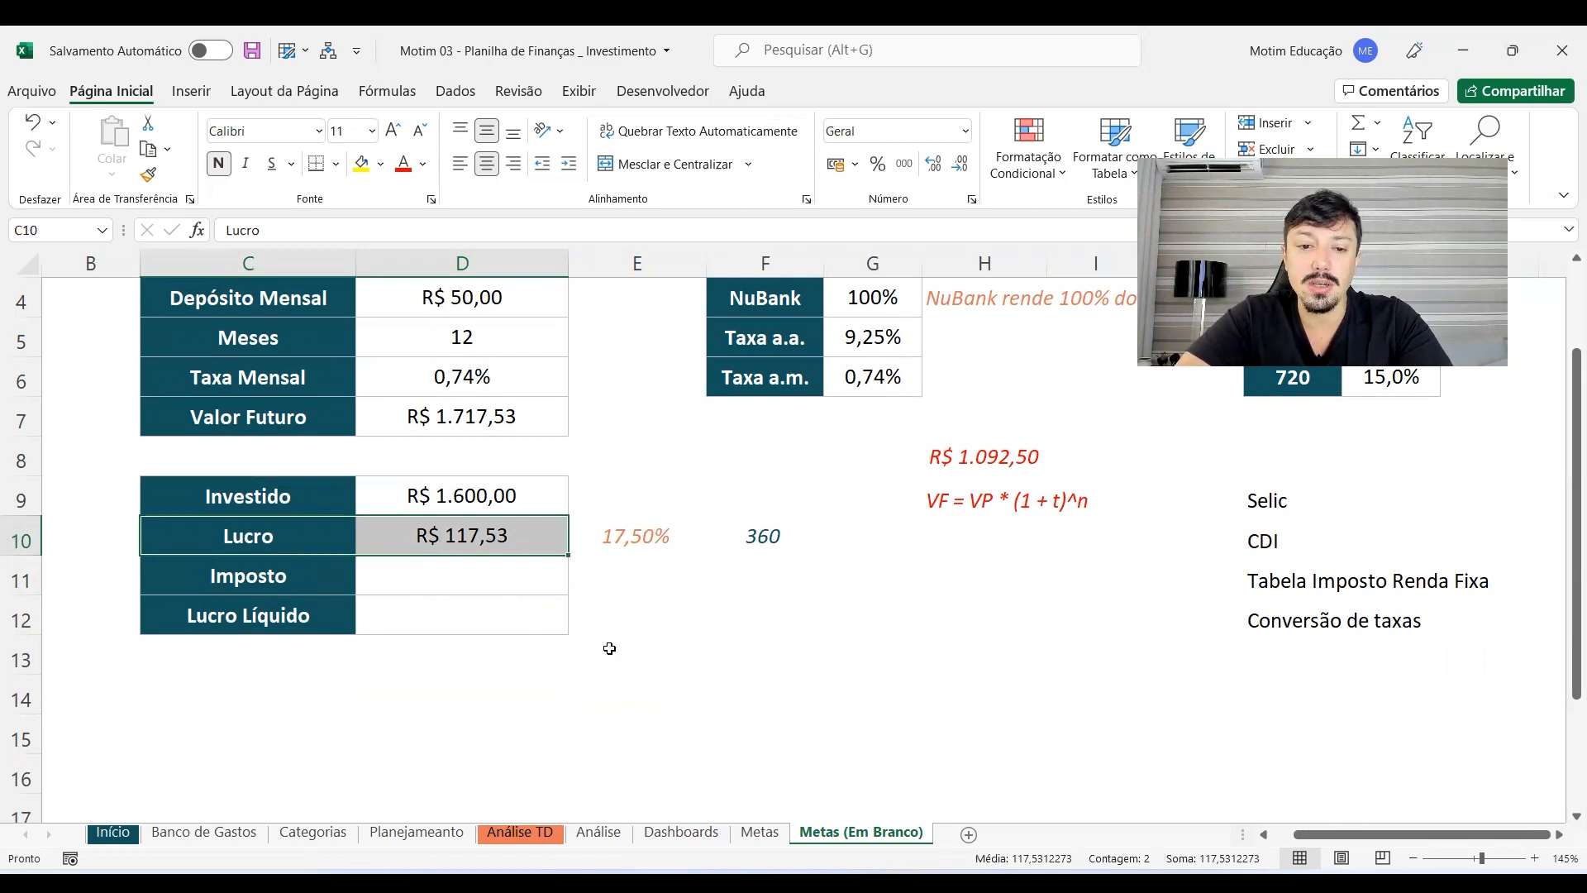
{"action": "scroll", "coordinate": [609, 648], "scroll_direction": "down", "scroll_amount": 1}
{"action": "left_click_drag", "start_coordinate": [1575, 371], "coordinate": [1565, 264]}
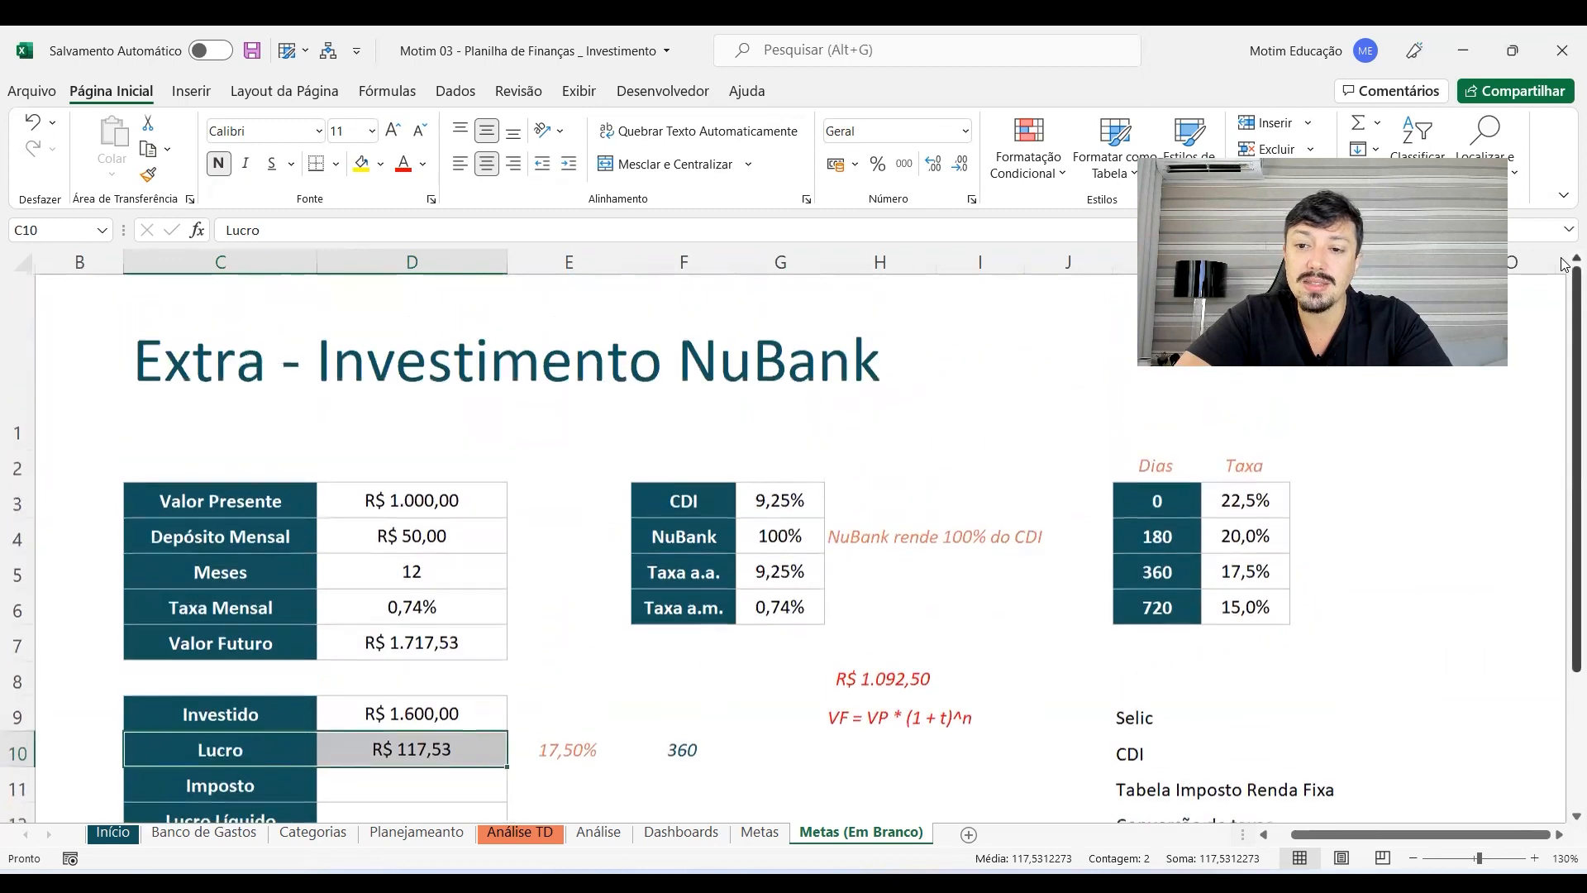
{"action": "left_click_drag", "start_coordinate": [1146, 490], "coordinate": [1241, 613]}
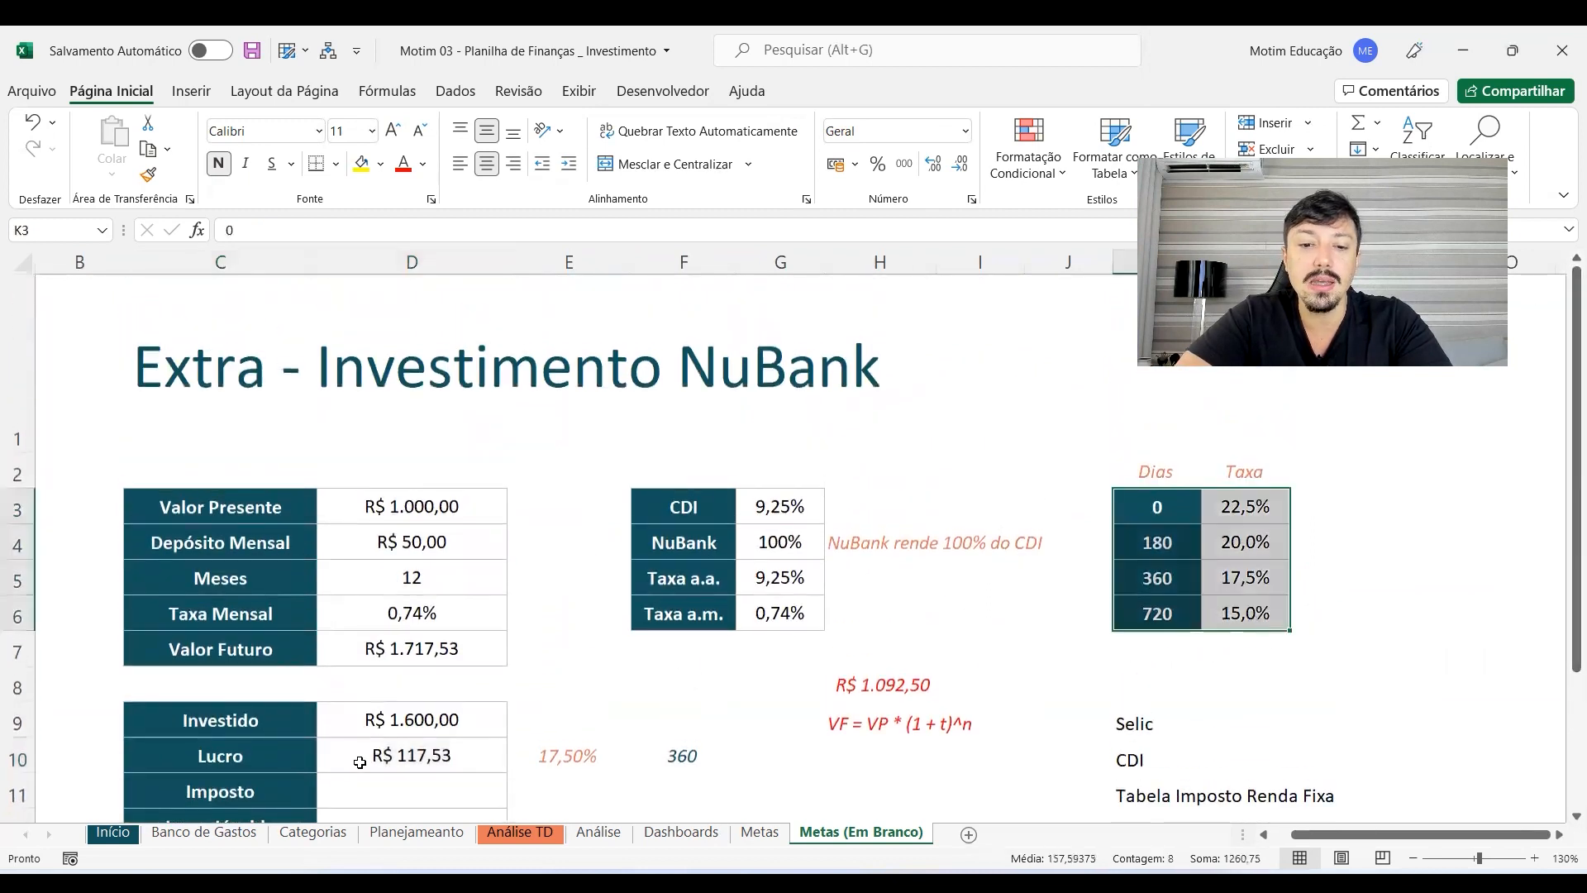
{"action": "left_click", "coordinate": [410, 570]}
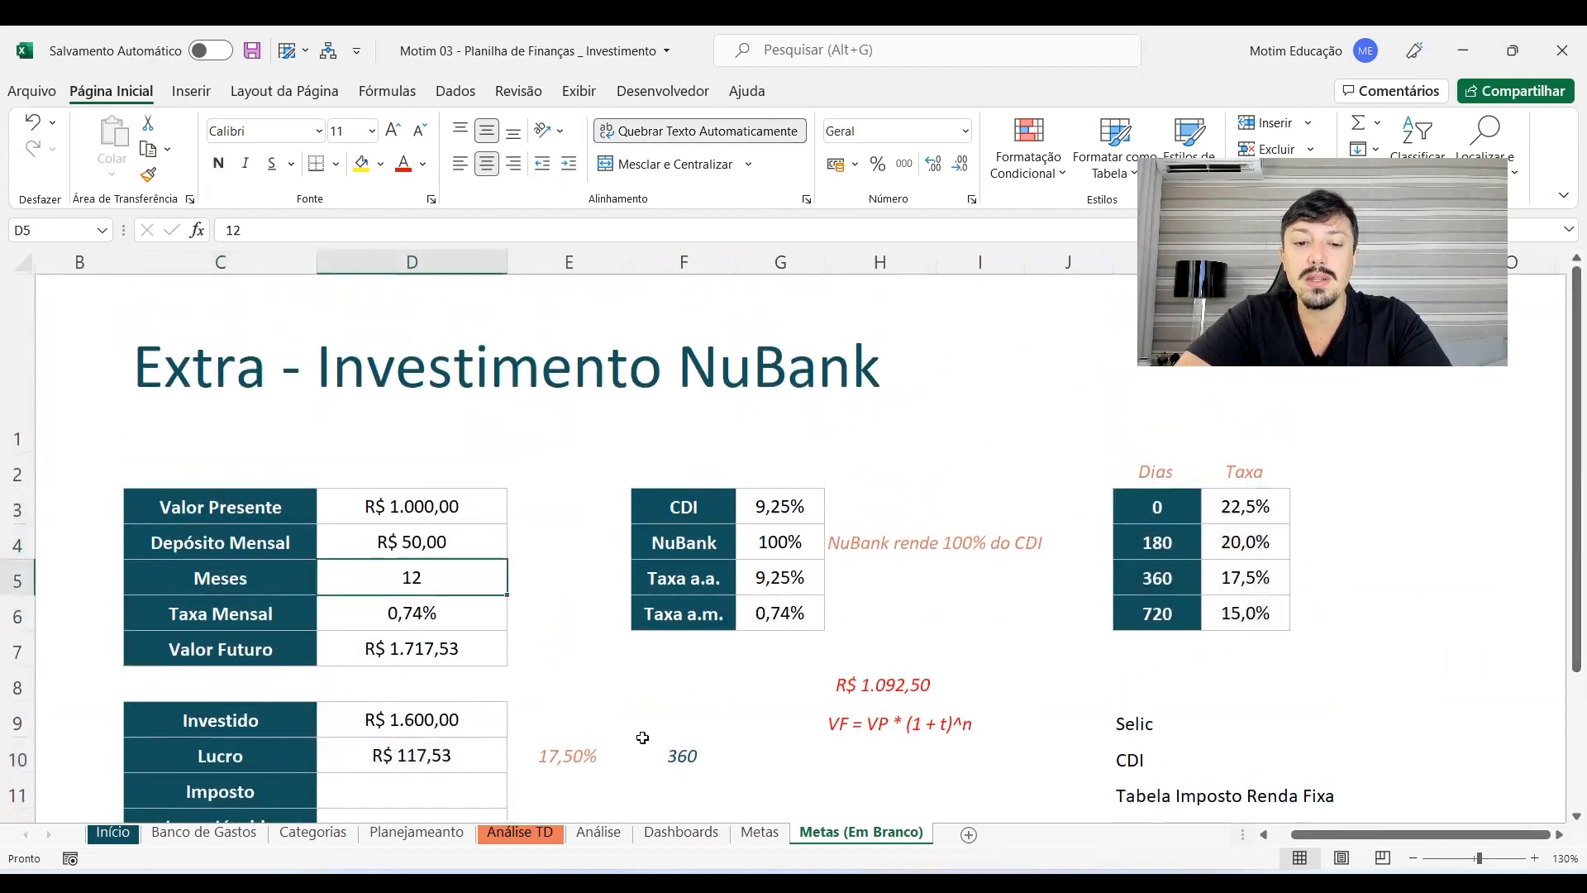
{"action": "left_click", "coordinate": [686, 755]}
{"action": "left_click_drag", "start_coordinate": [1193, 580], "coordinate": [1266, 580]}
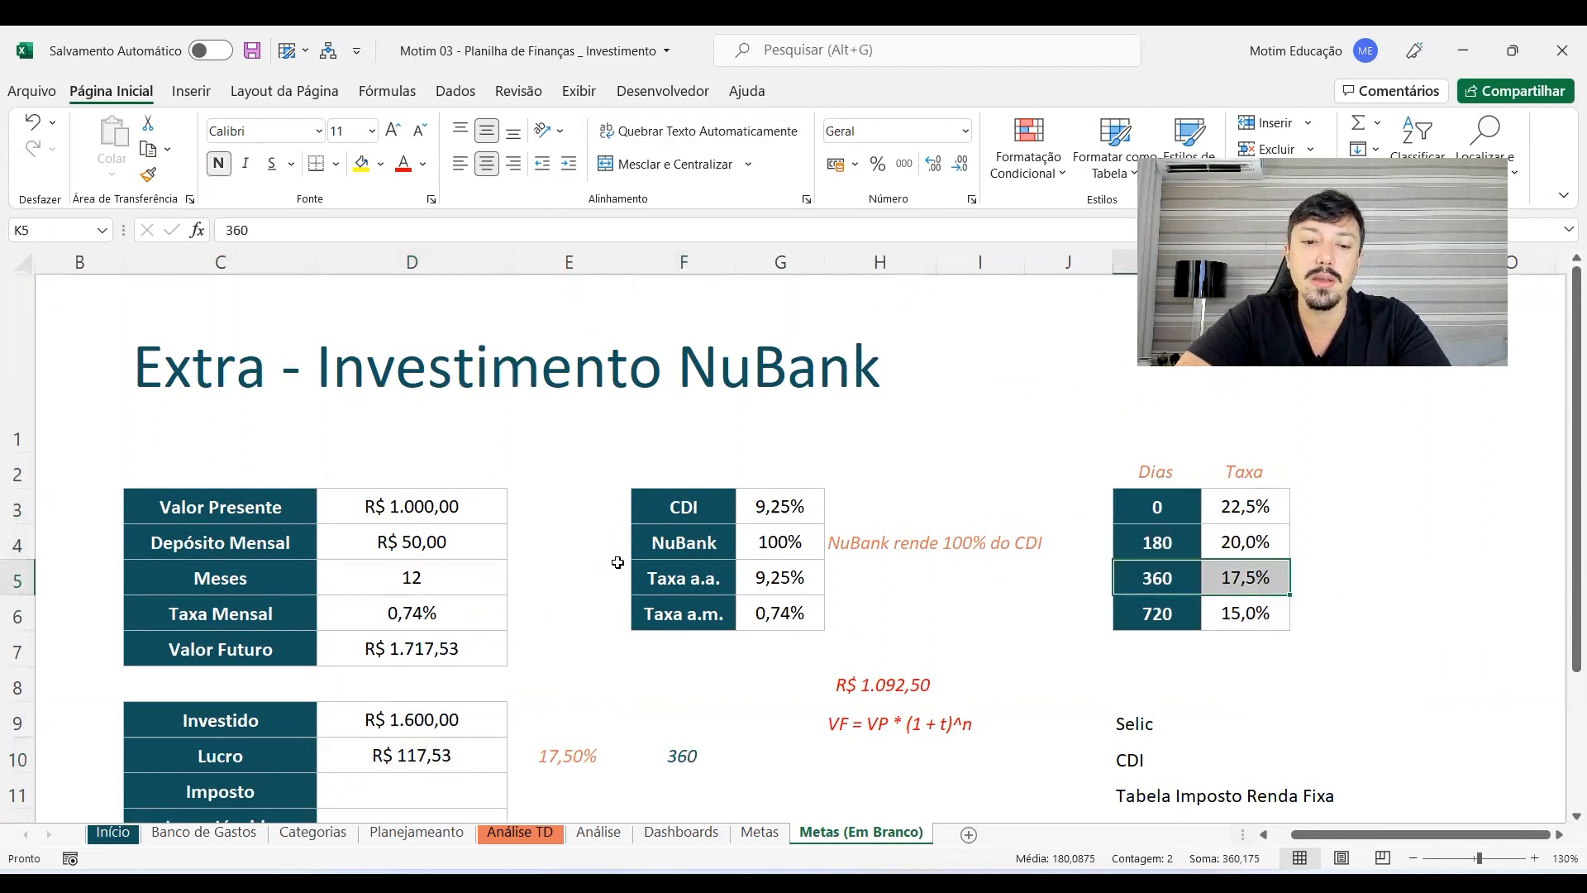
Step: Set Meses in D5 to 18 and compare the tax rate looked up in E10 with the Dias/Taxa table
{"action": "left_click", "coordinate": [418, 570]}
{"action": "type", "text": "18"}
{"action": "key", "text": "Return"}
{"action": "left_click", "coordinate": [570, 762]}
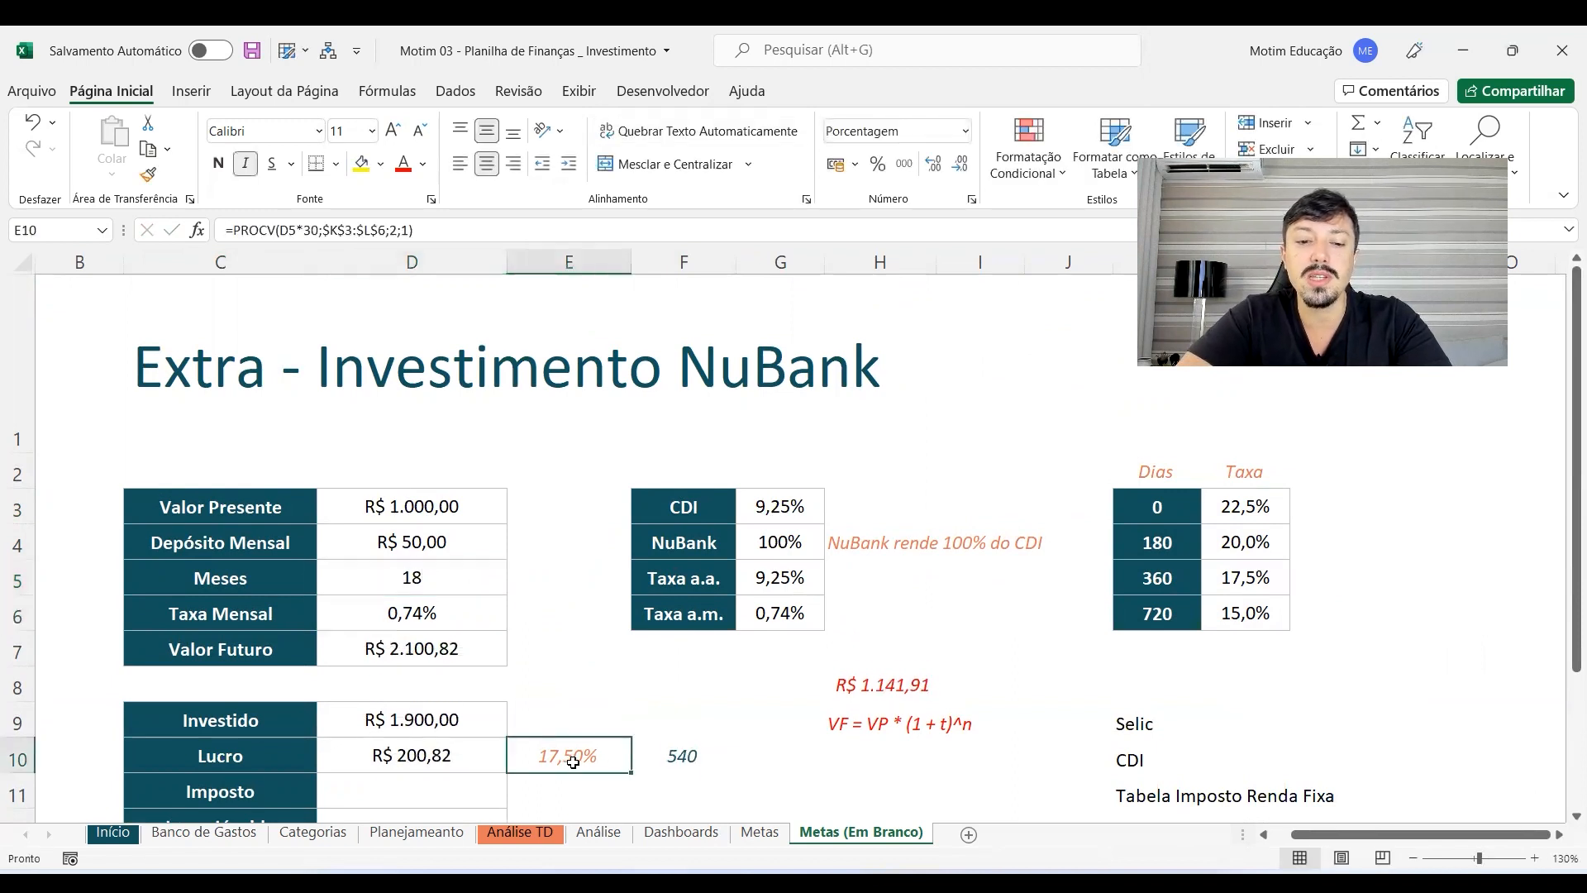
{"action": "left_click_drag", "start_coordinate": [1161, 591], "coordinate": [1236, 611]}
Step: Set Meses in D5 to 36 and check the E10 tax rate against the 720-day bracket of the table
{"action": "left_click", "coordinate": [412, 576]}
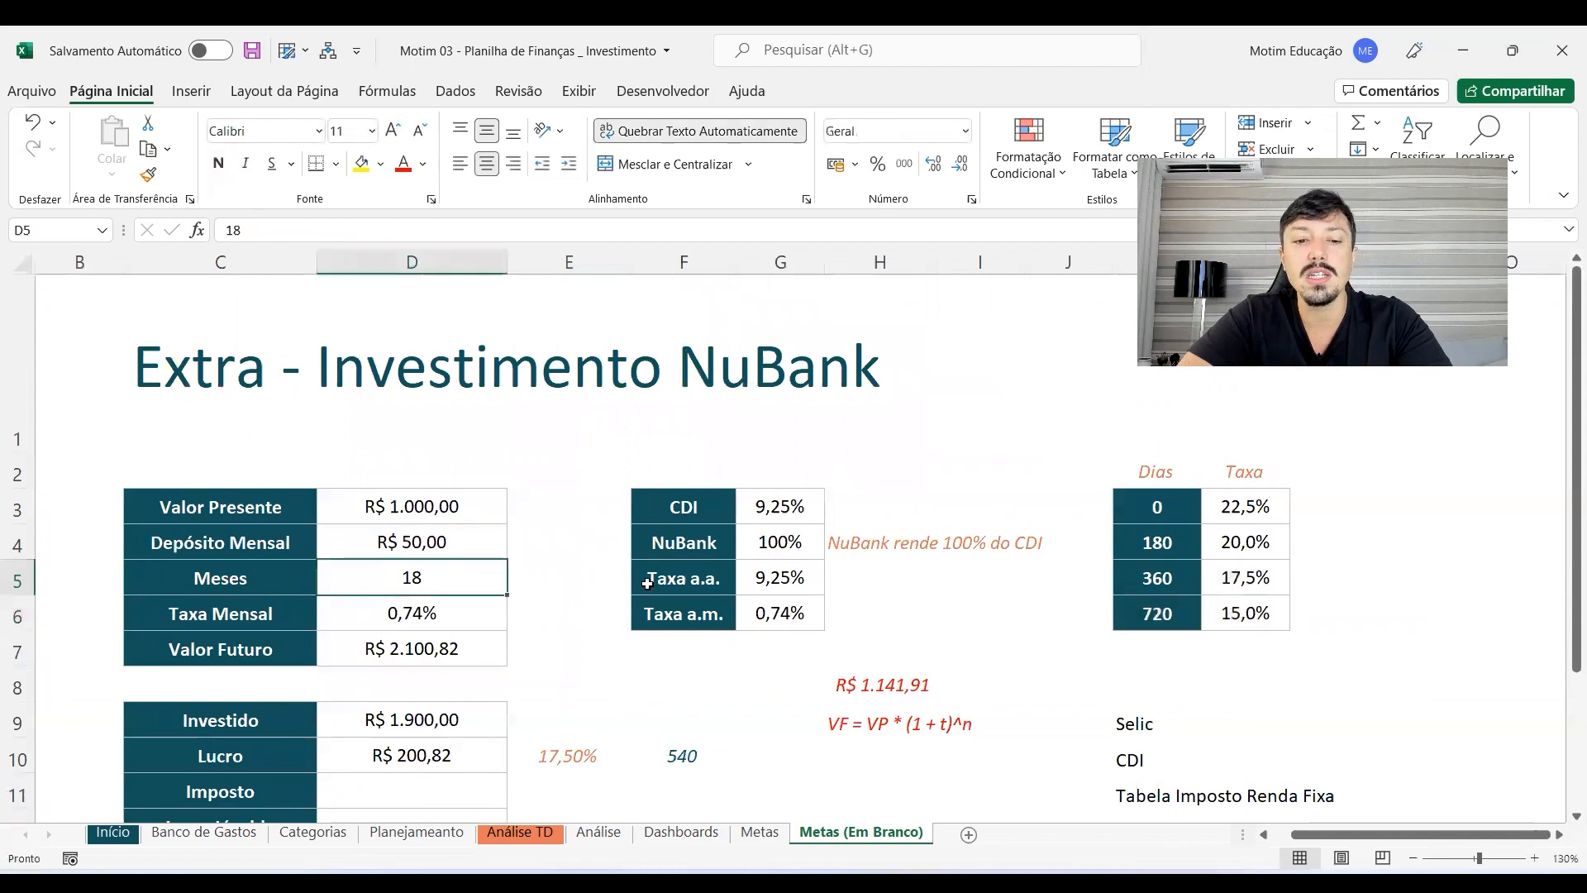
{"action": "type", "text": "36"}
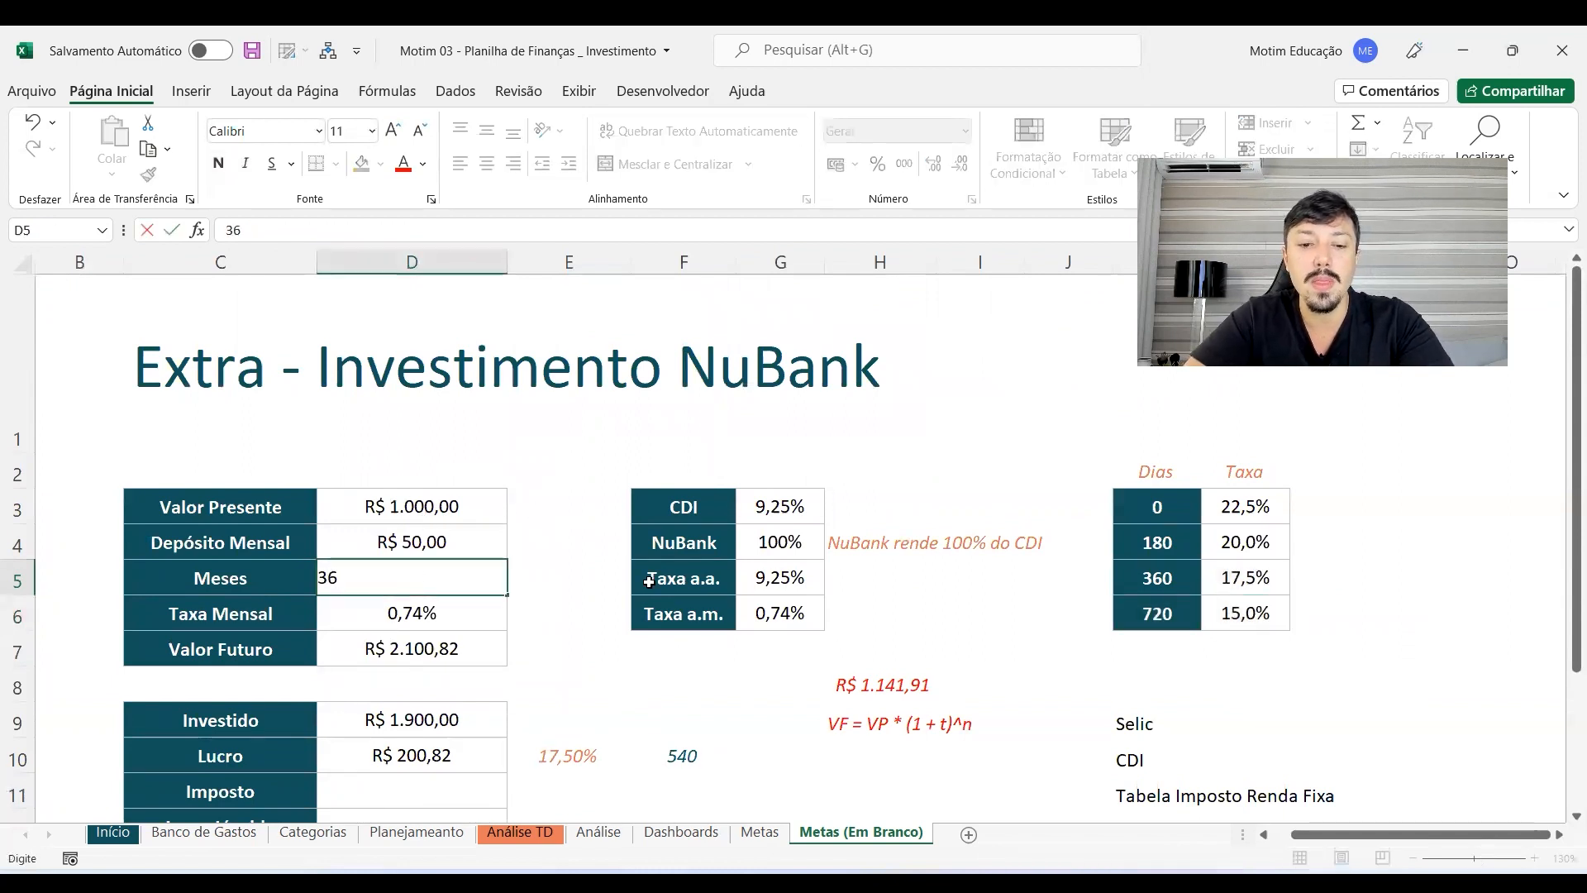
{"action": "key", "text": "Return"}
{"action": "scroll", "coordinate": [513, 628], "scroll_direction": "down", "scroll_amount": 2}
{"action": "left_click", "coordinate": [562, 508]}
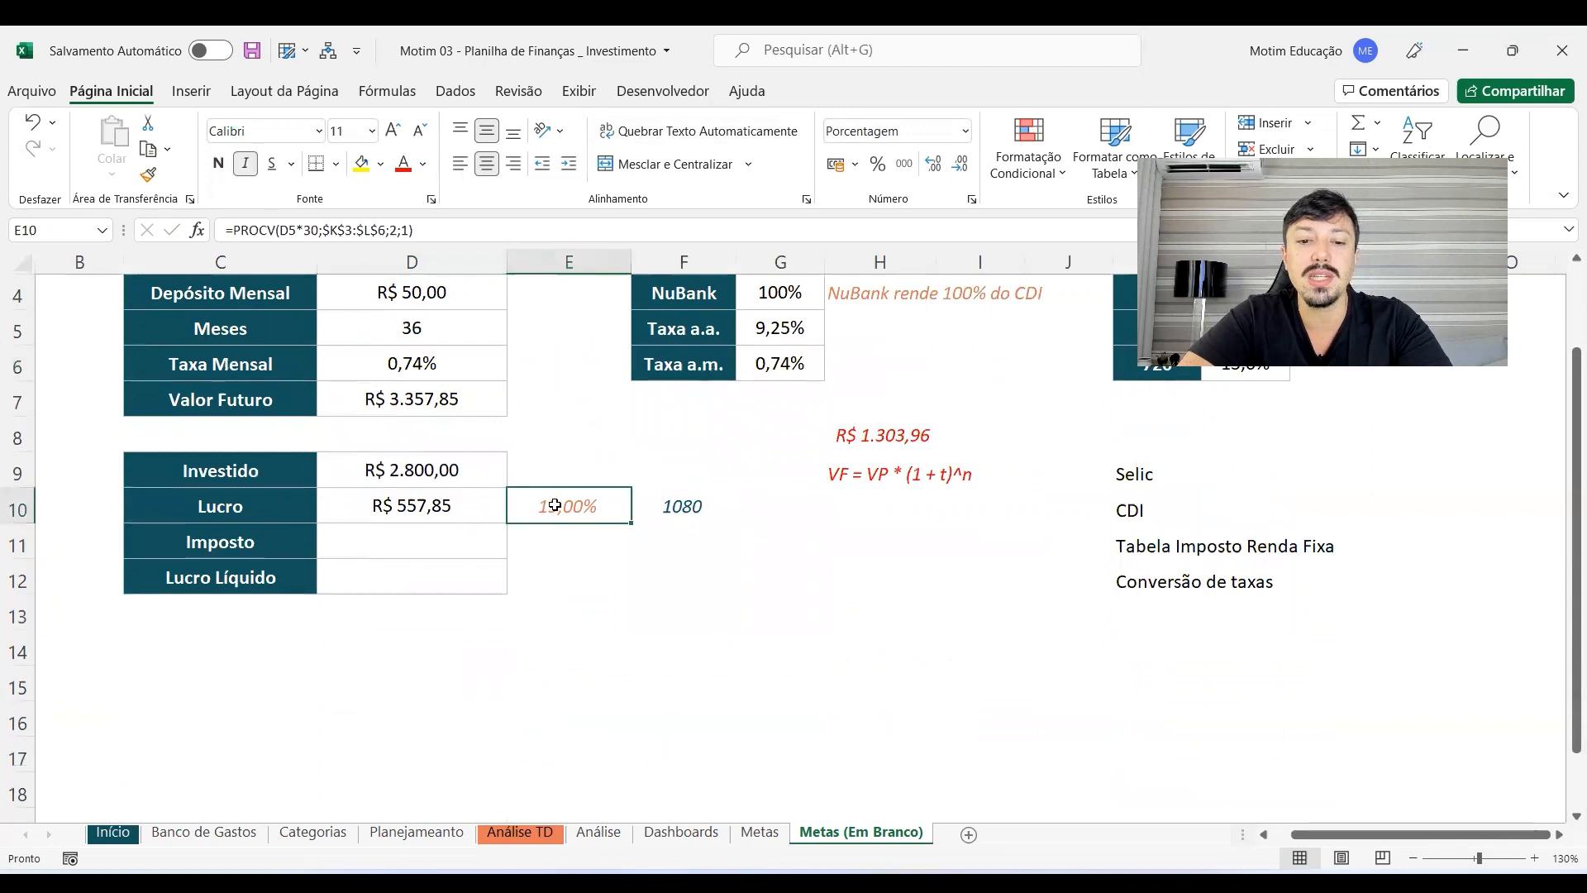
{"action": "scroll", "coordinate": [579, 541], "scroll_direction": "up", "scroll_amount": 2}
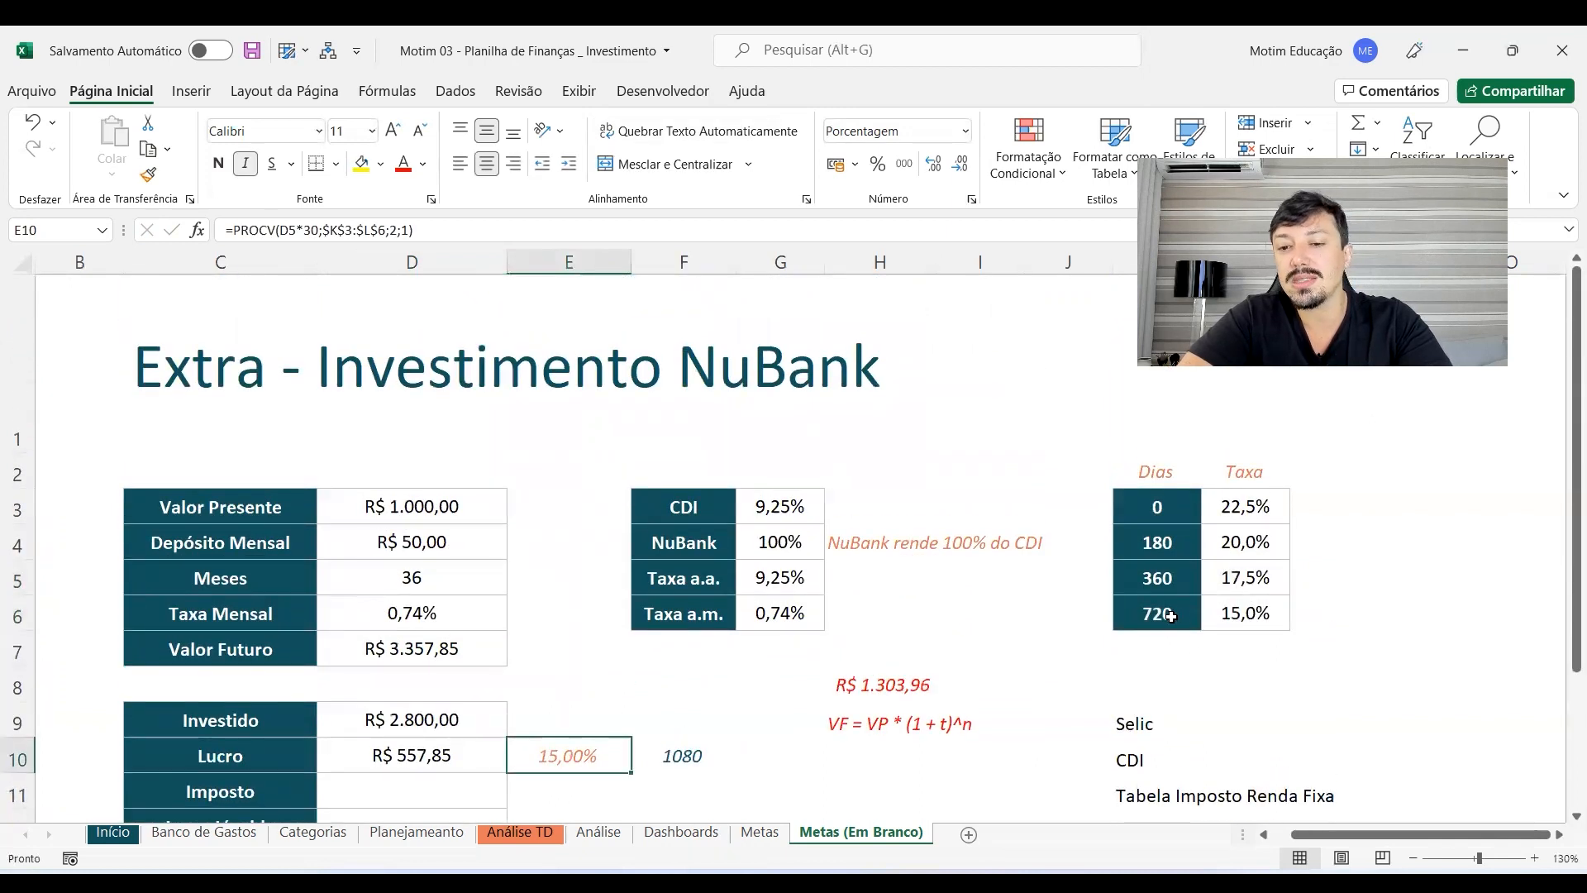
{"action": "left_click_drag", "start_coordinate": [1170, 615], "coordinate": [1243, 615]}
Step: Calculate the Imposto in D11 as profit times the looked-up tax rate with =D10*E10
{"action": "scroll", "coordinate": [584, 591], "scroll_direction": "down", "scroll_amount": 2}
{"action": "left_click", "coordinate": [419, 546]}
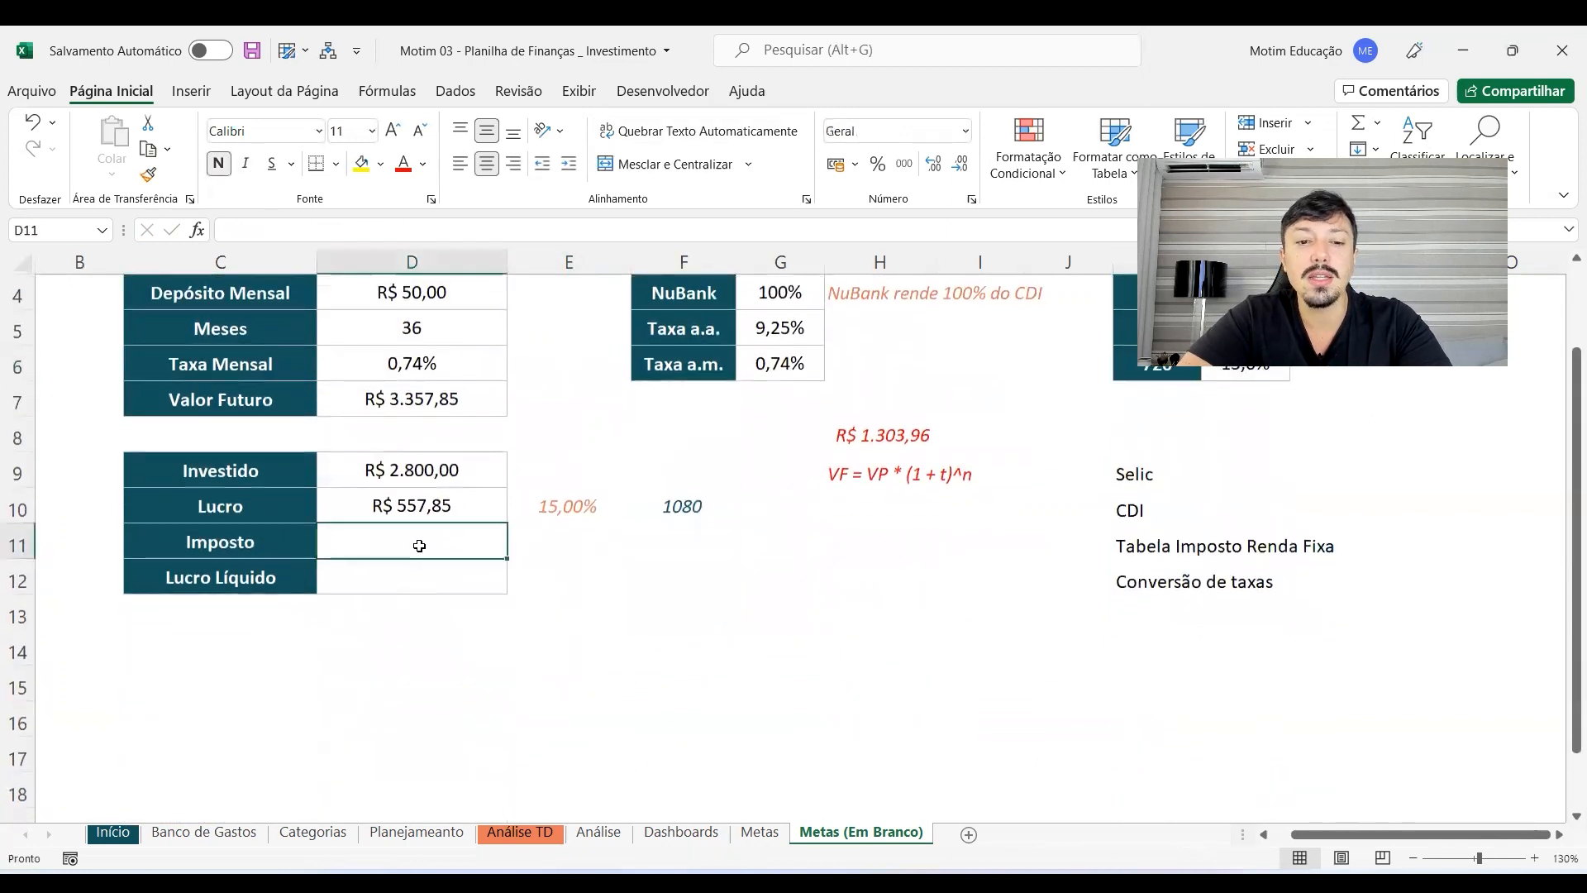
{"action": "left_click", "coordinate": [523, 504]}
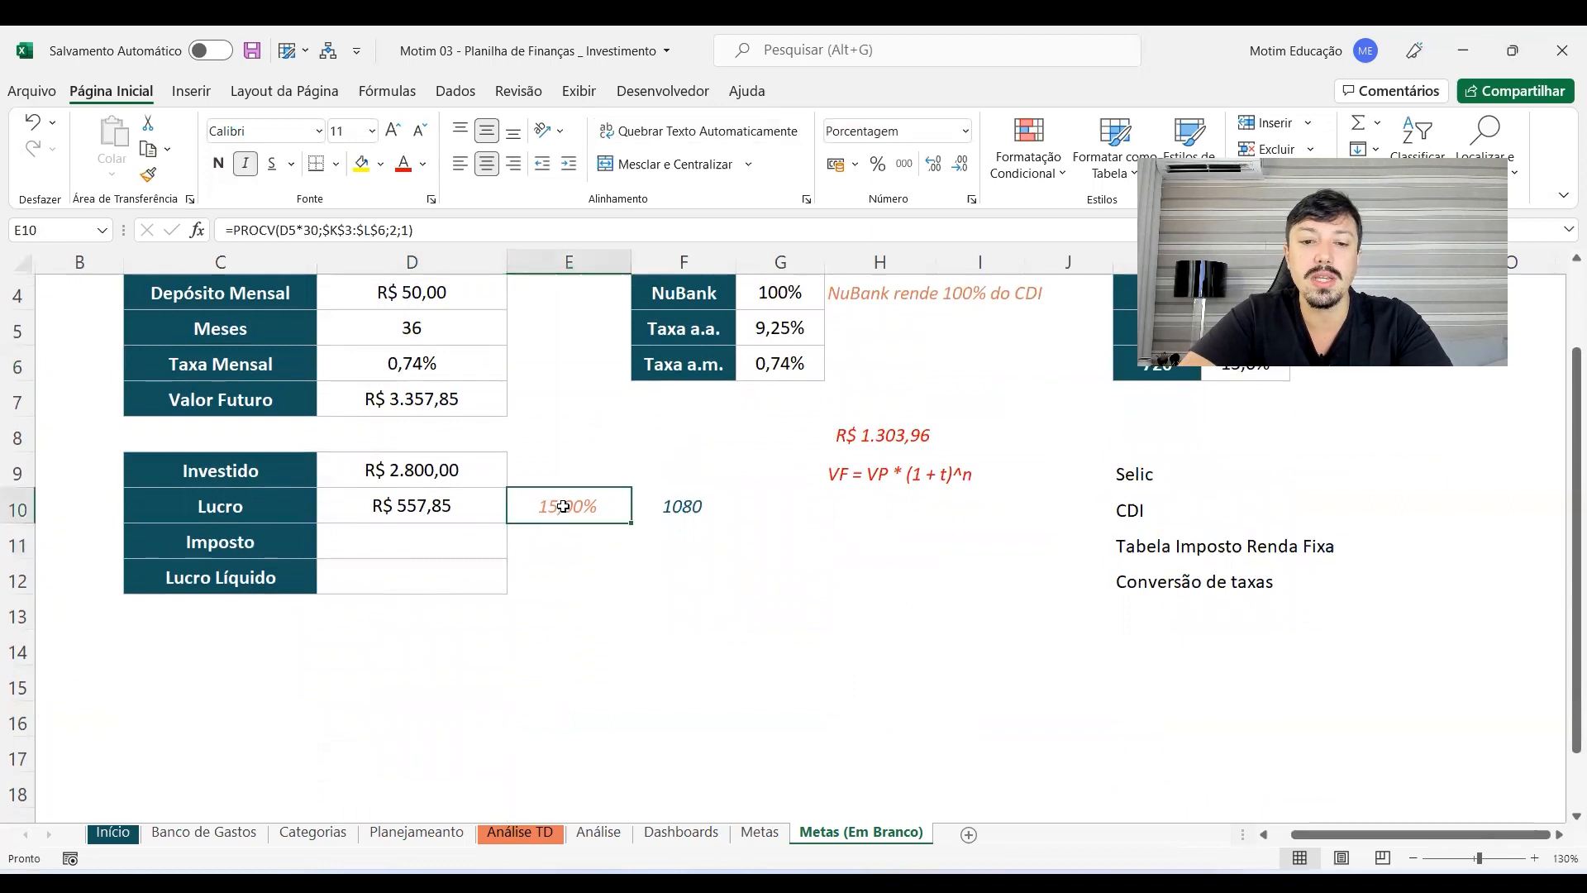
{"action": "double_click", "coordinate": [562, 505]}
{"action": "key", "text": "Escape"}
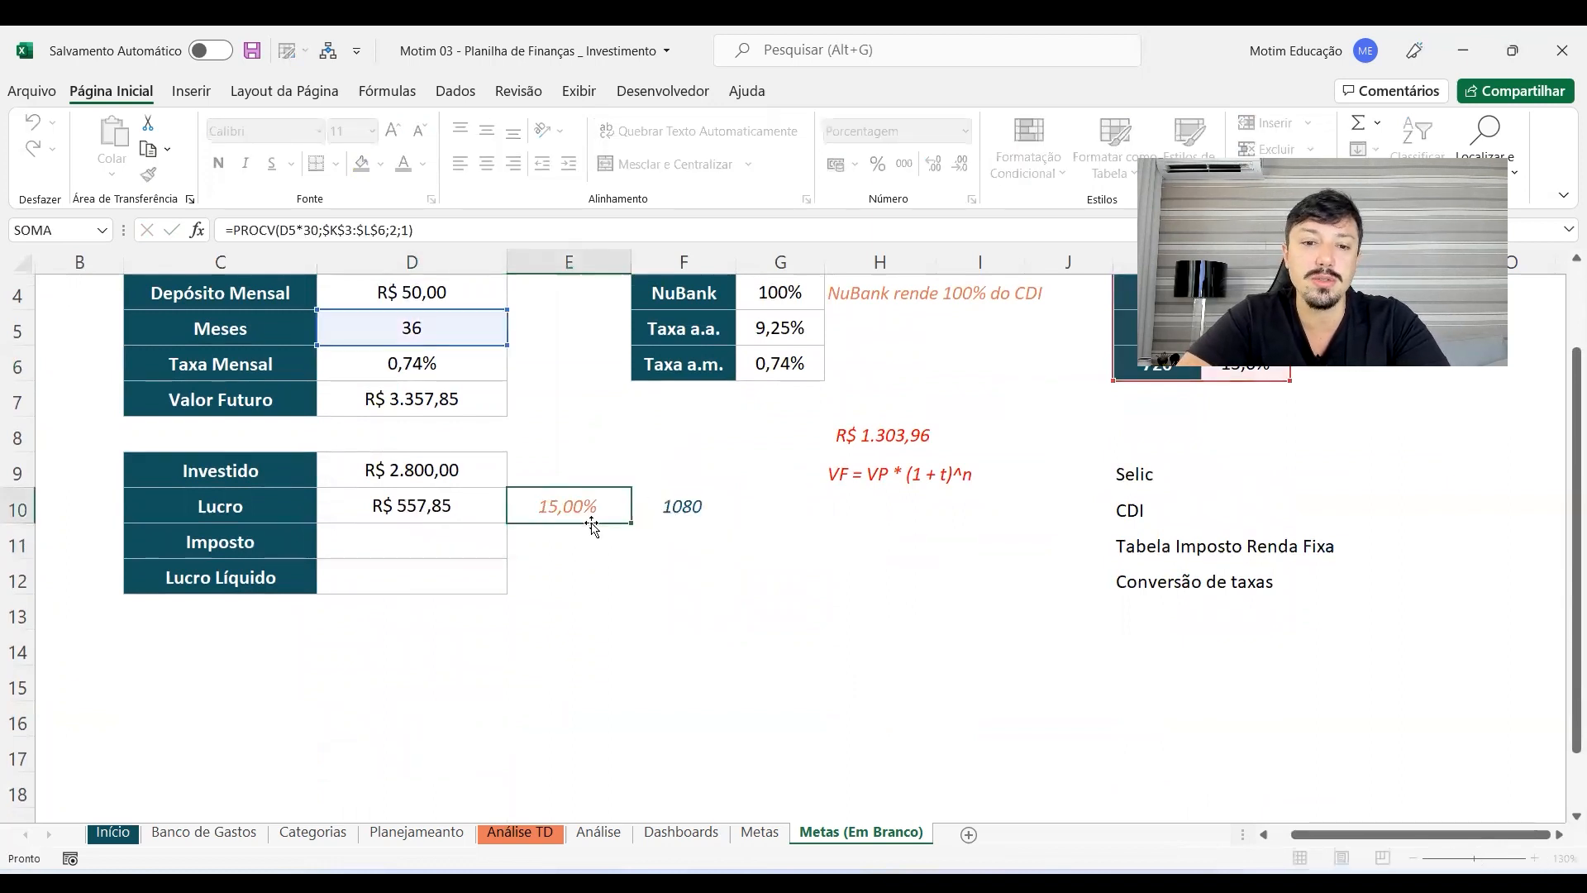
{"action": "left_click", "coordinate": [427, 540]}
{"action": "type", "text": "="}
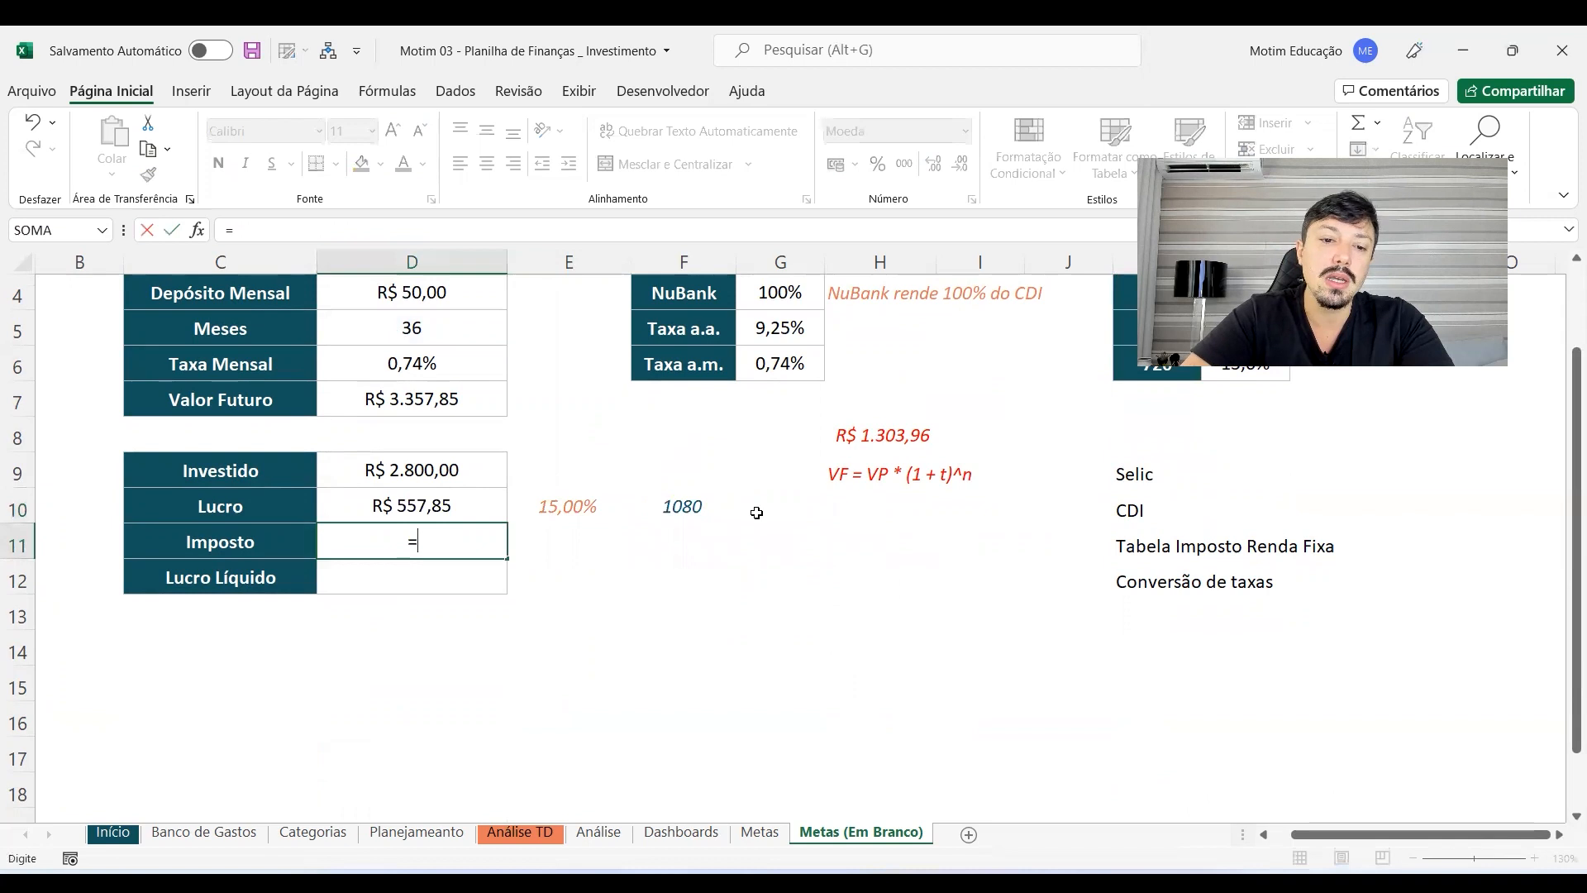
{"action": "key", "text": "Up"}
{"action": "type", "text": "*"}
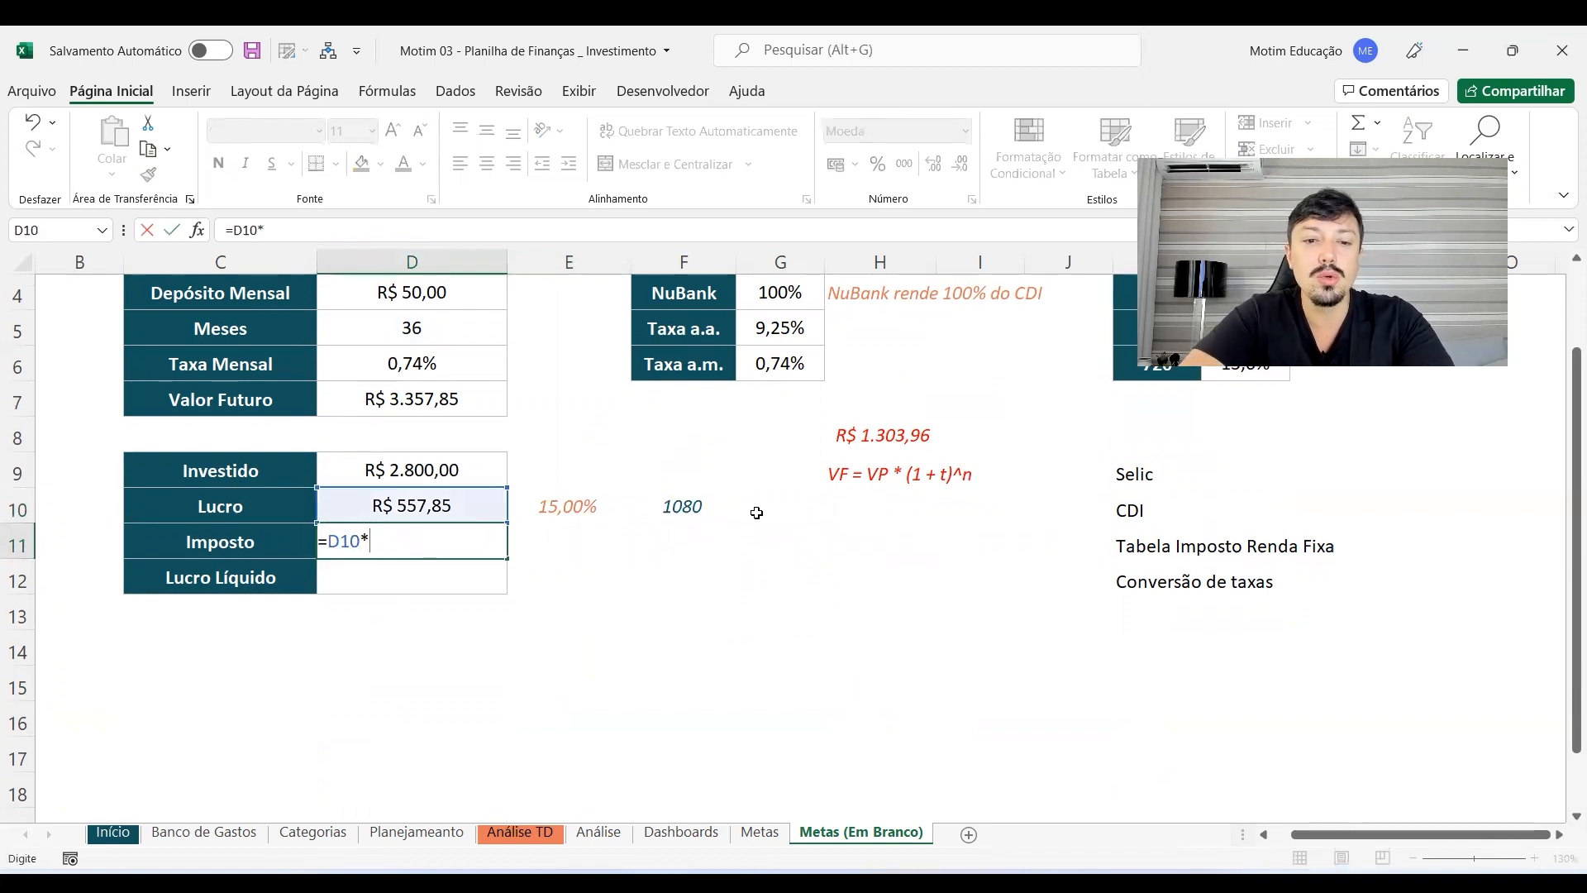
{"action": "left_click", "coordinate": [559, 499]}
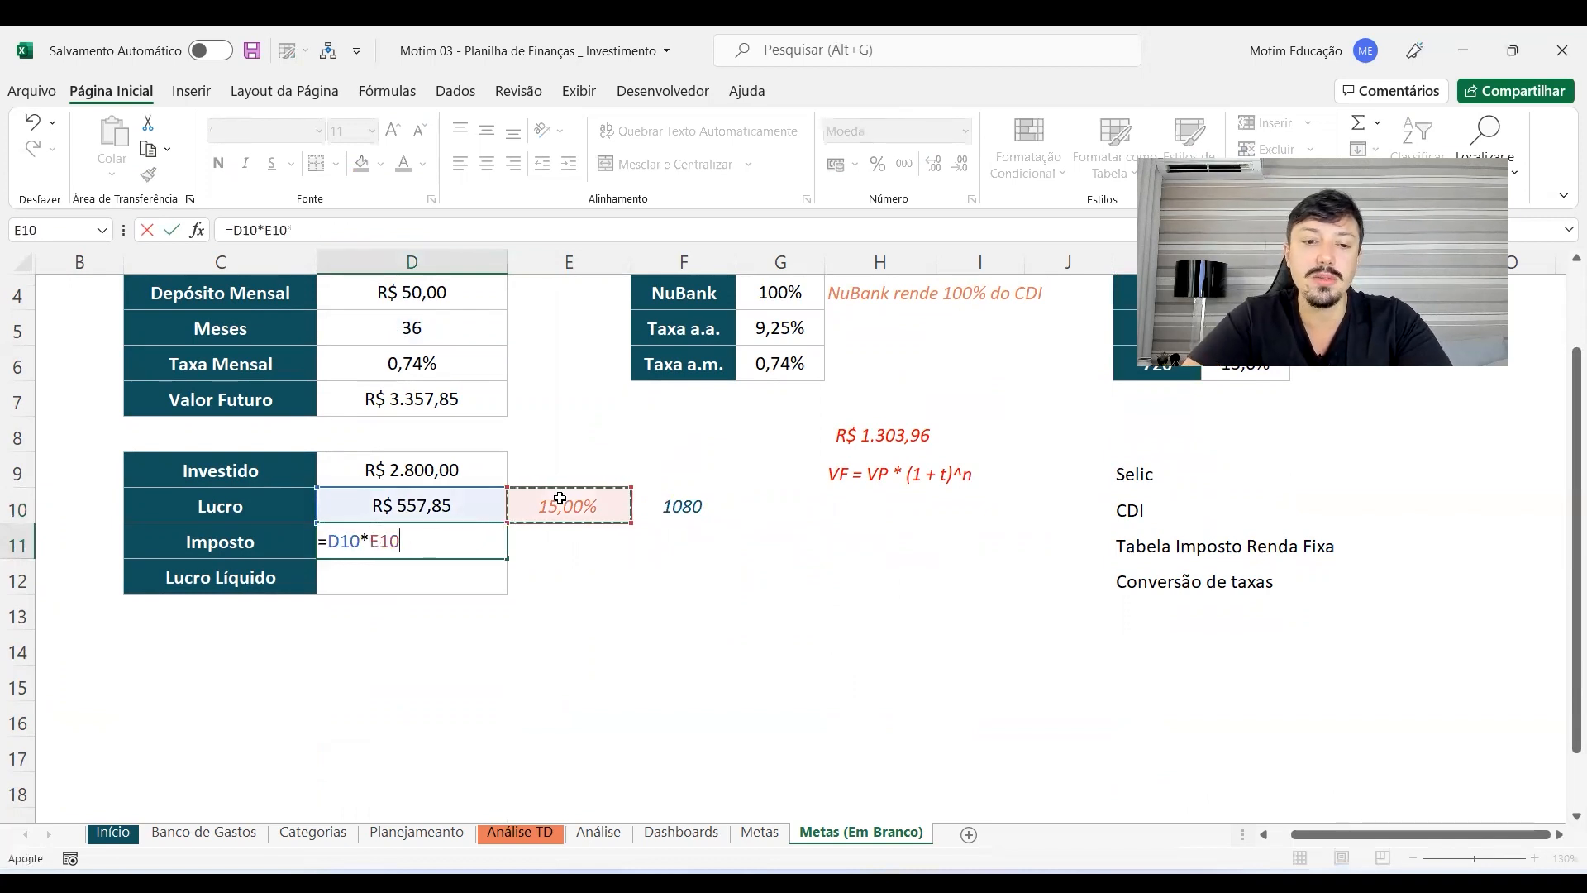
{"action": "key", "text": "Return"}
Step: Calculate the Lucro Líquido in D12 as profit minus tax with =D10-D11
{"action": "scroll", "coordinate": [531, 622], "scroll_direction": "up", "scroll_amount": 2}
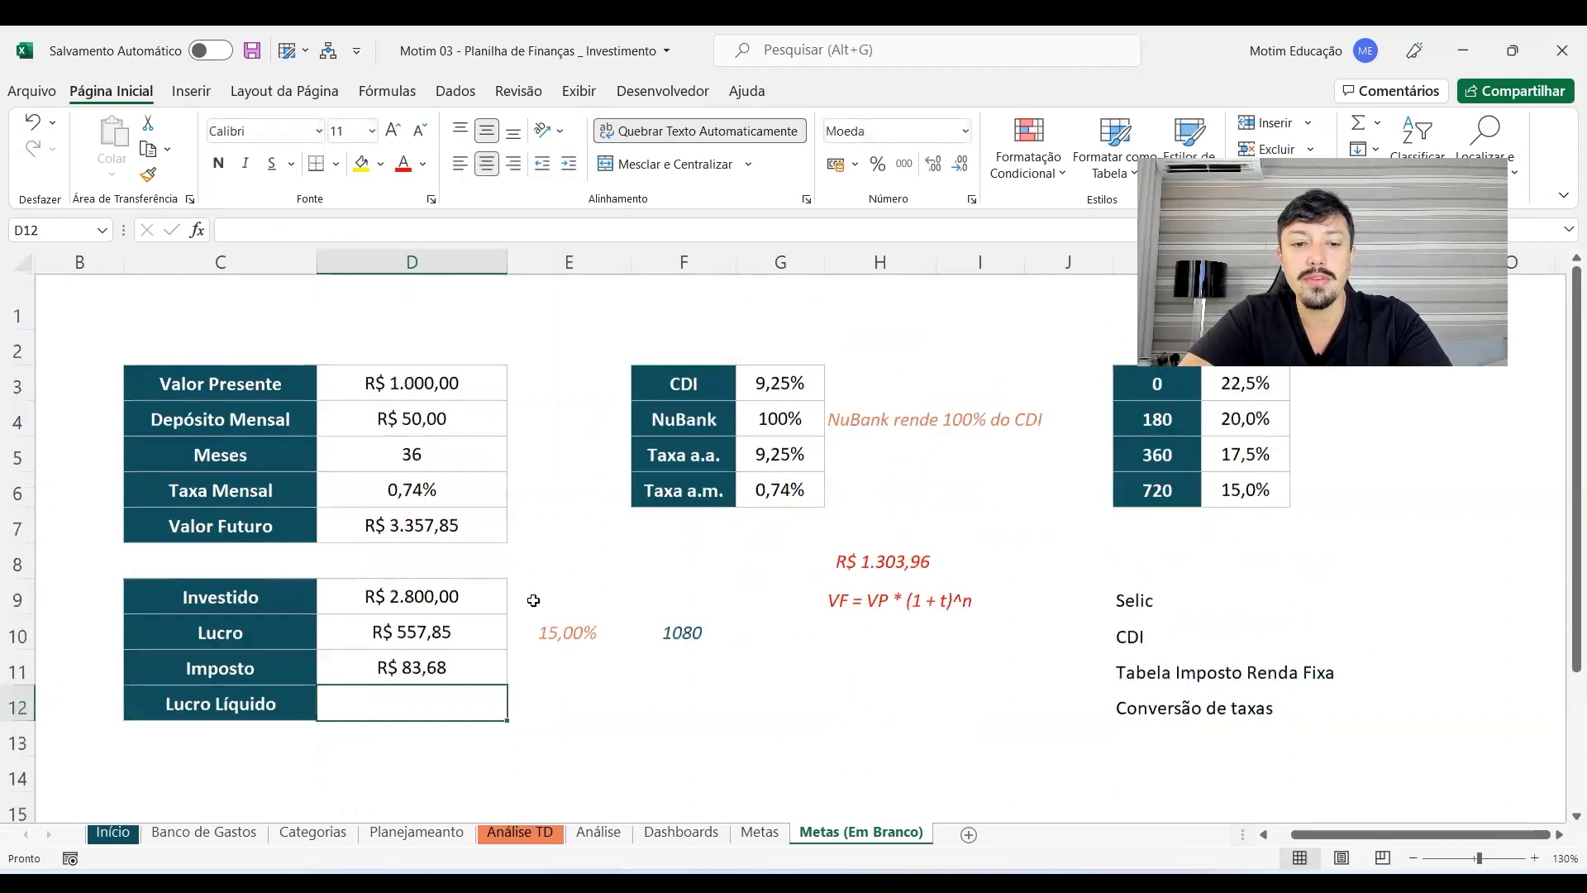
{"action": "scroll", "coordinate": [486, 505], "scroll_direction": "down", "scroll_amount": 1}
{"action": "left_click", "coordinate": [411, 504]}
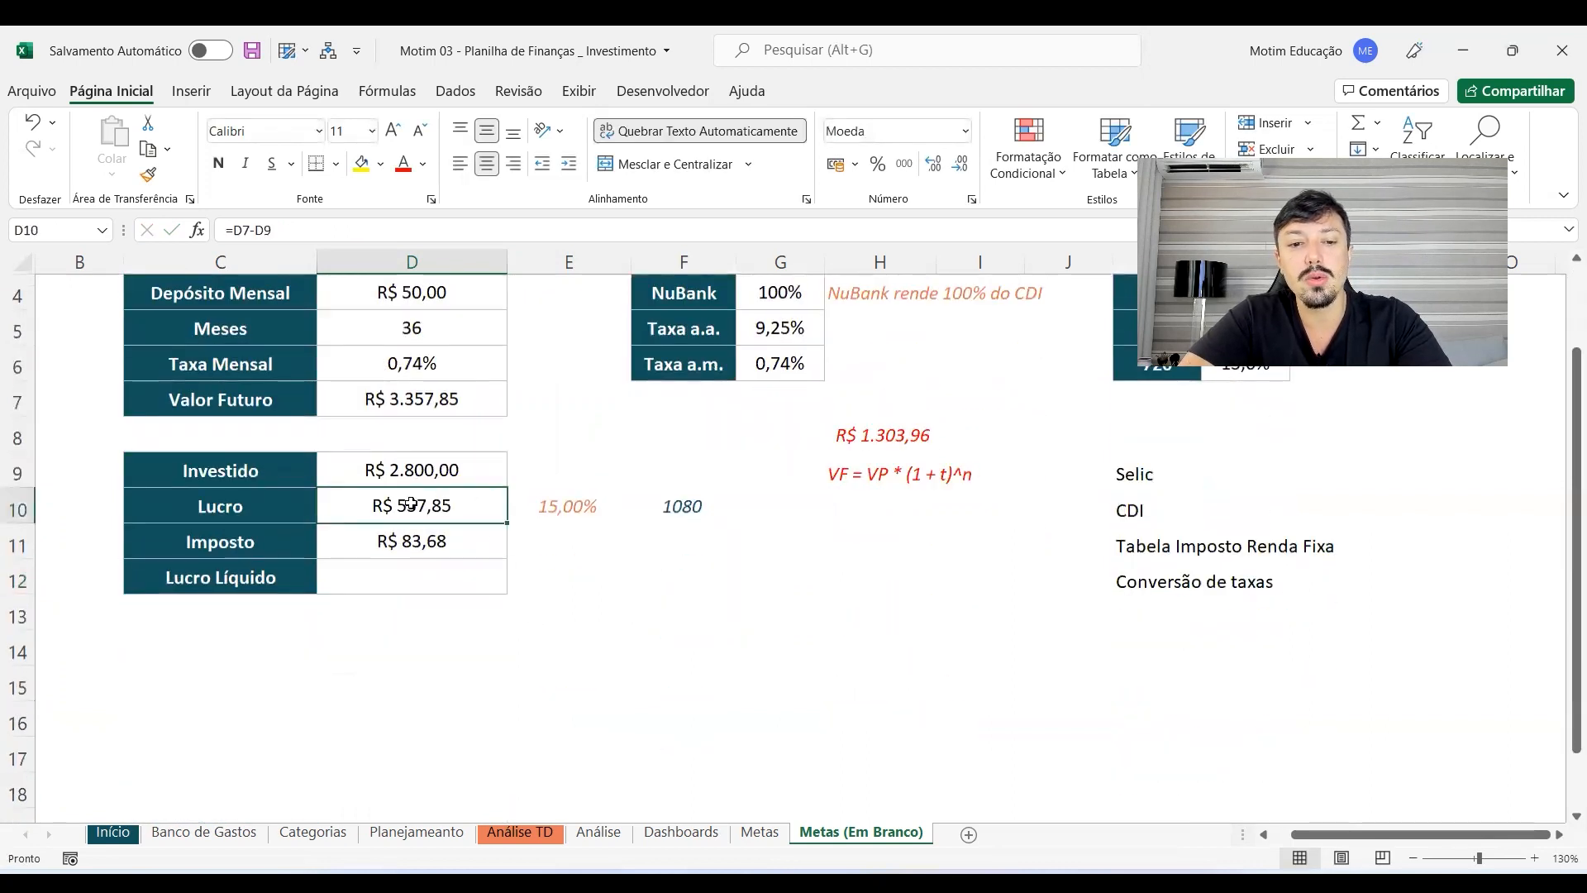
{"action": "left_click", "coordinate": [414, 570]}
{"action": "type", "text": "="}
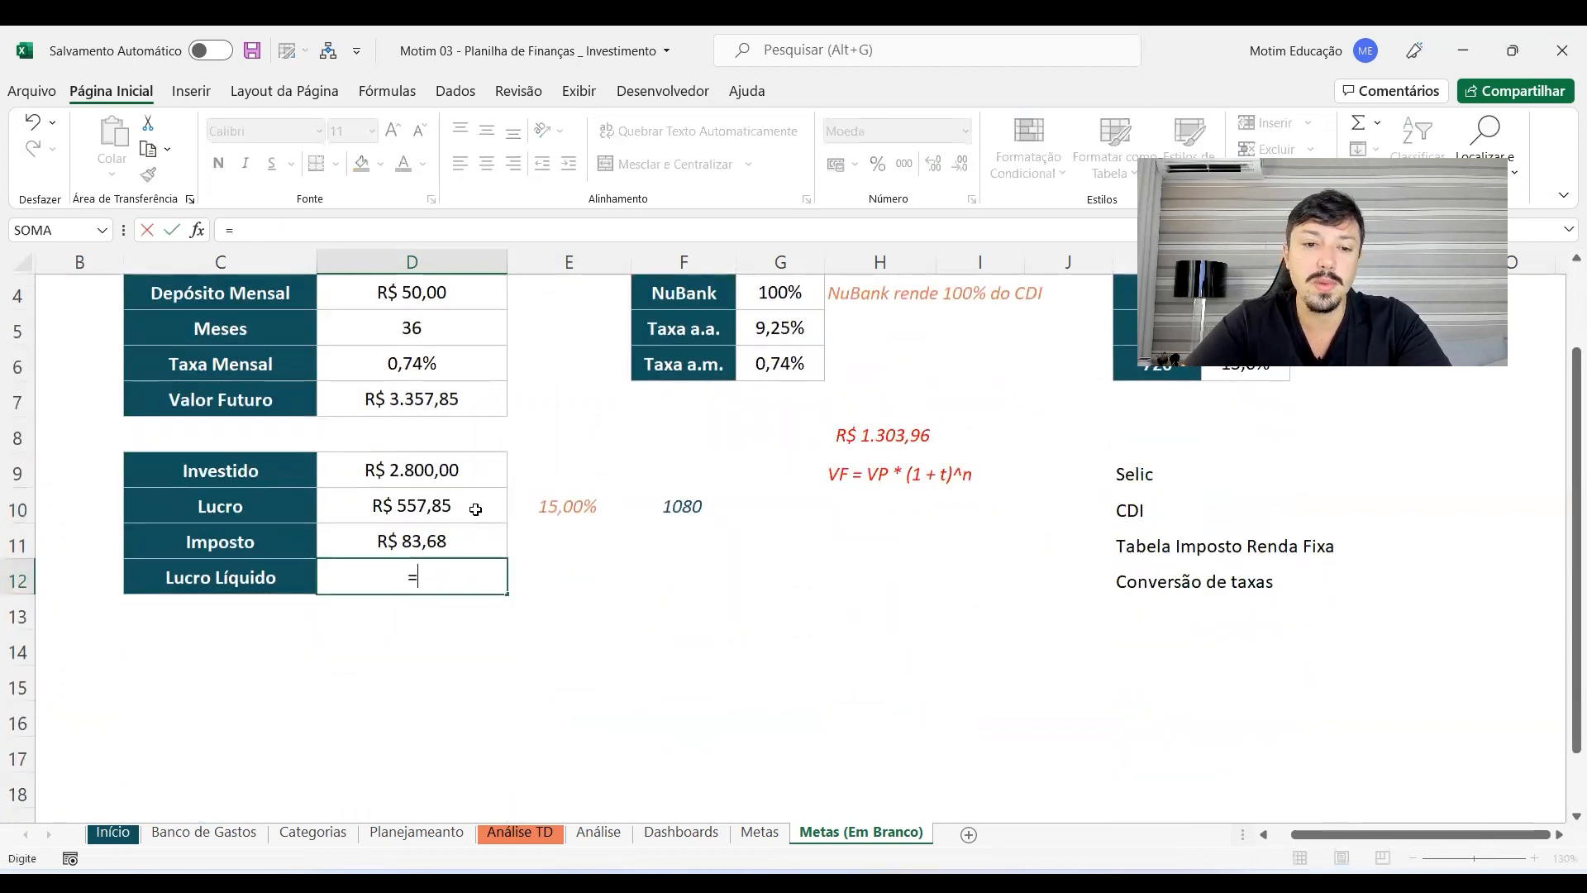
{"action": "left_click", "coordinate": [475, 509]}
{"action": "type", "text": "-"}
{"action": "key", "text": "Up"}
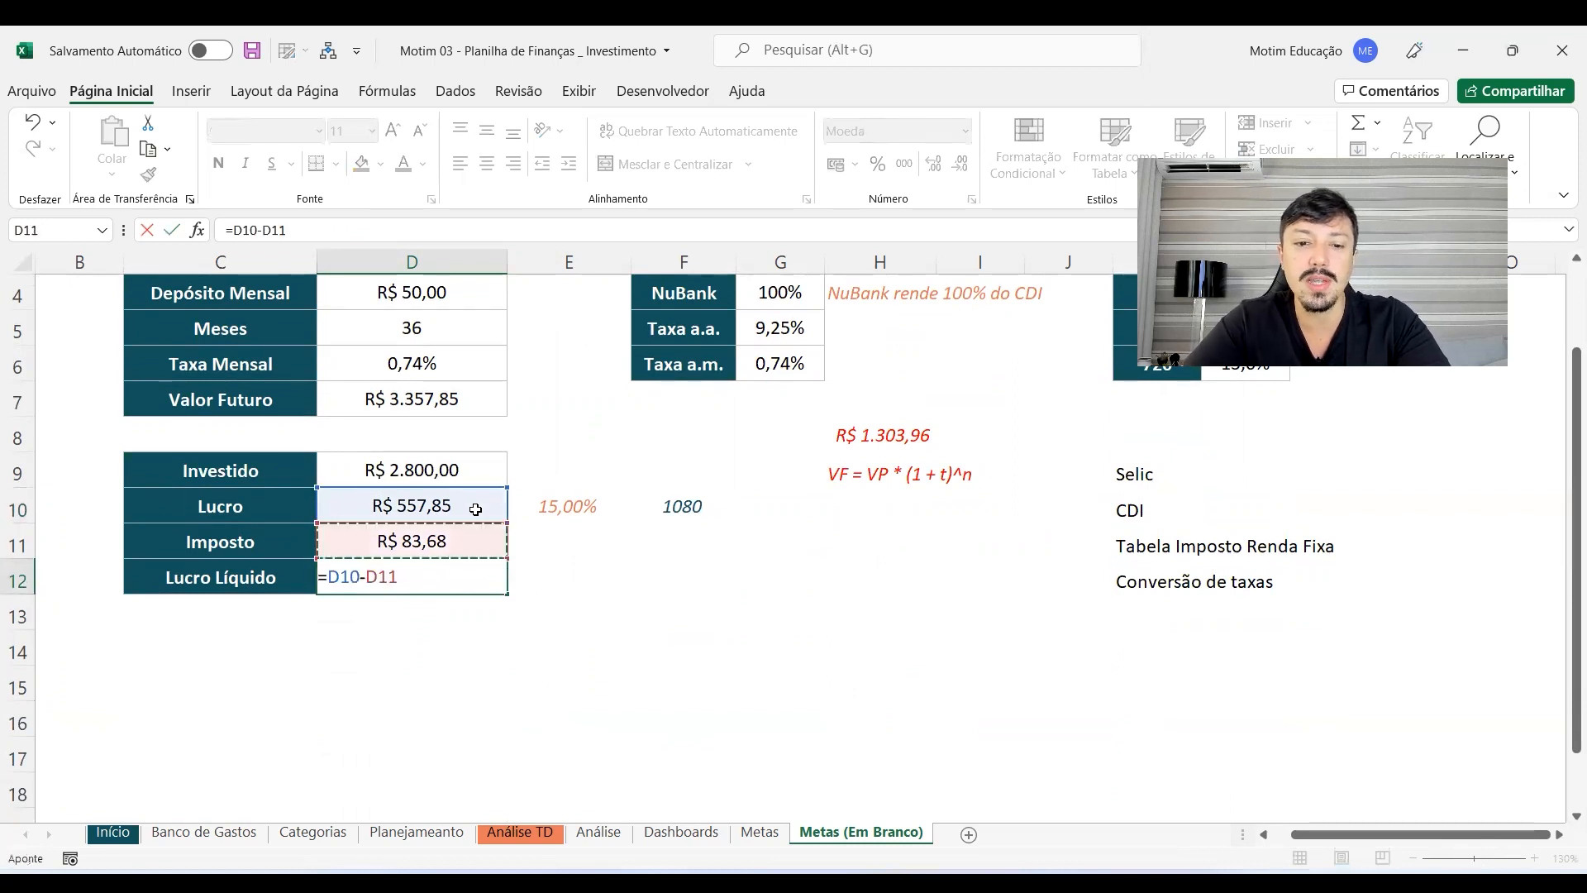
{"action": "key", "text": "Return"}
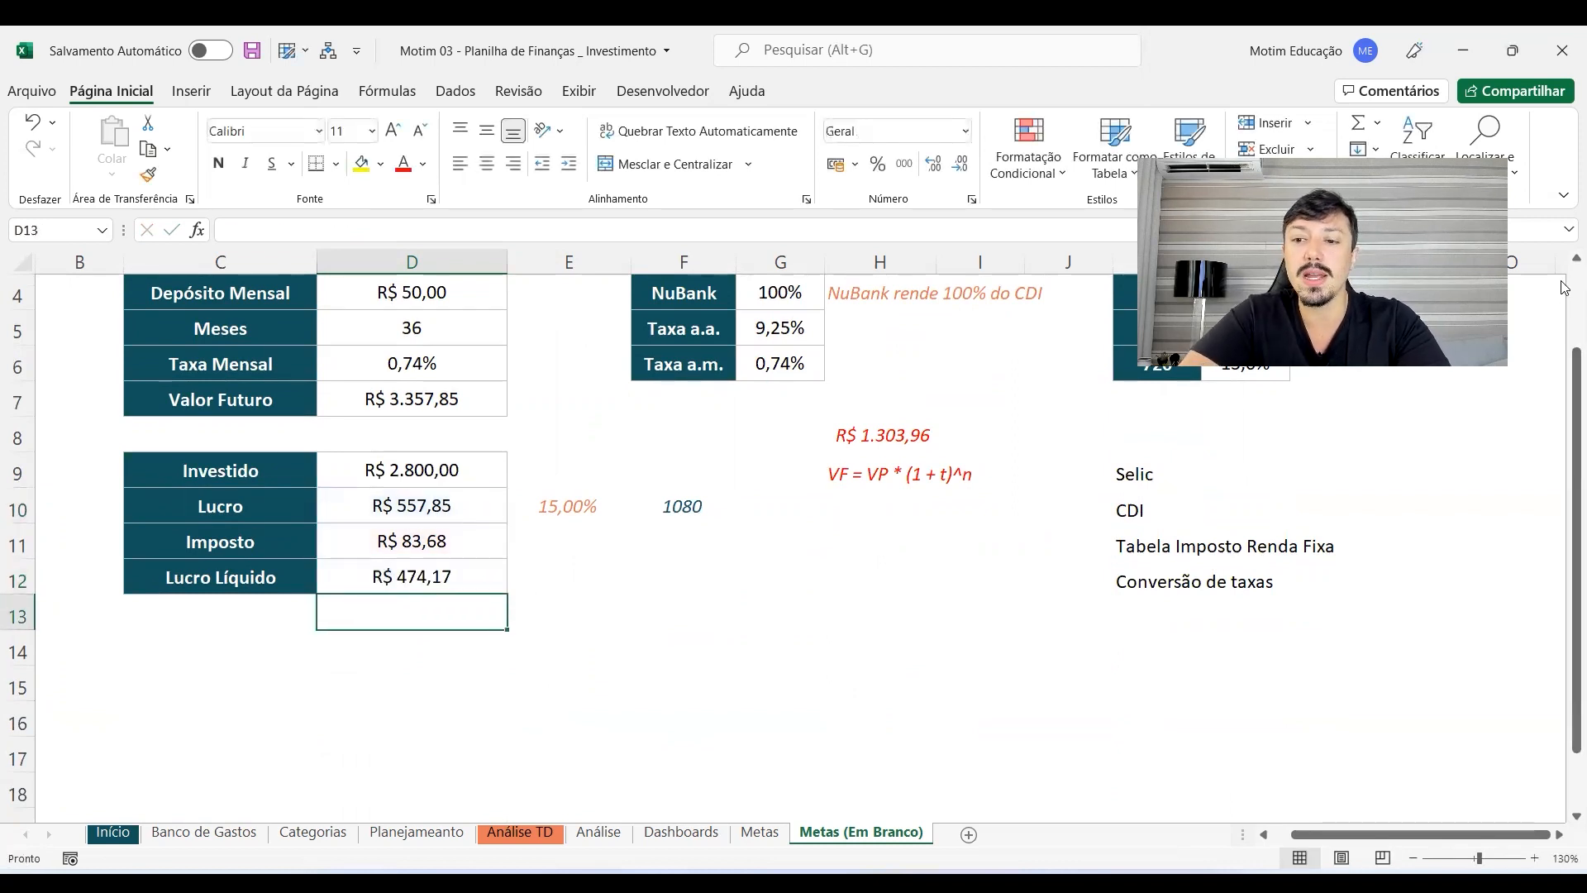
{"action": "scroll", "coordinate": [1564, 264], "scroll_direction": "up", "scroll_amount": 3}
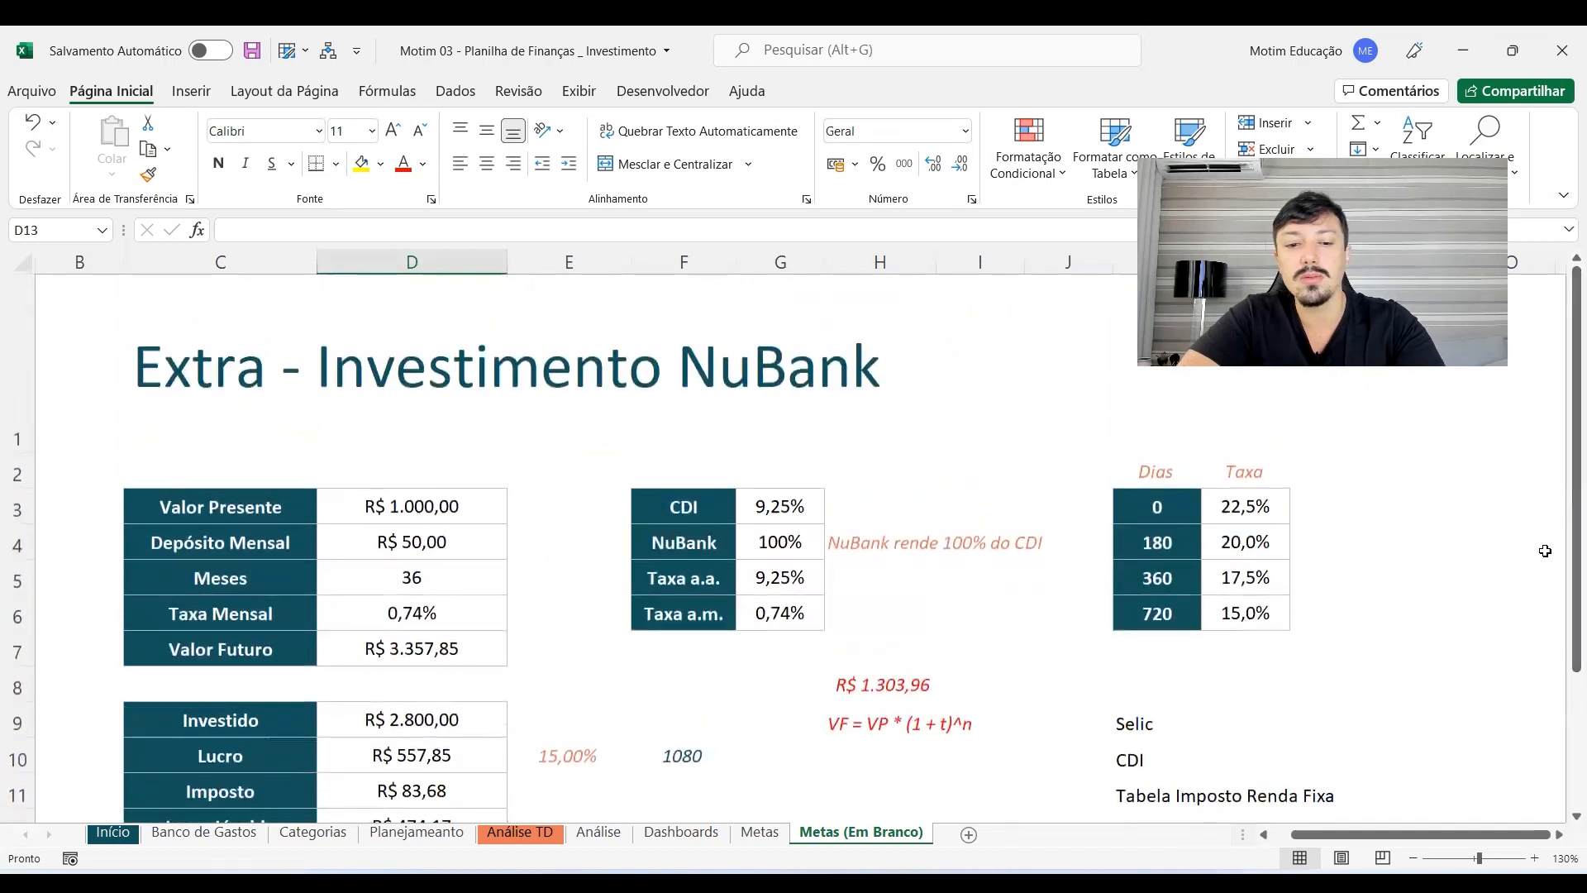
{"action": "scroll", "coordinate": [1562, 806], "scroll_direction": "down", "scroll_amount": 1}
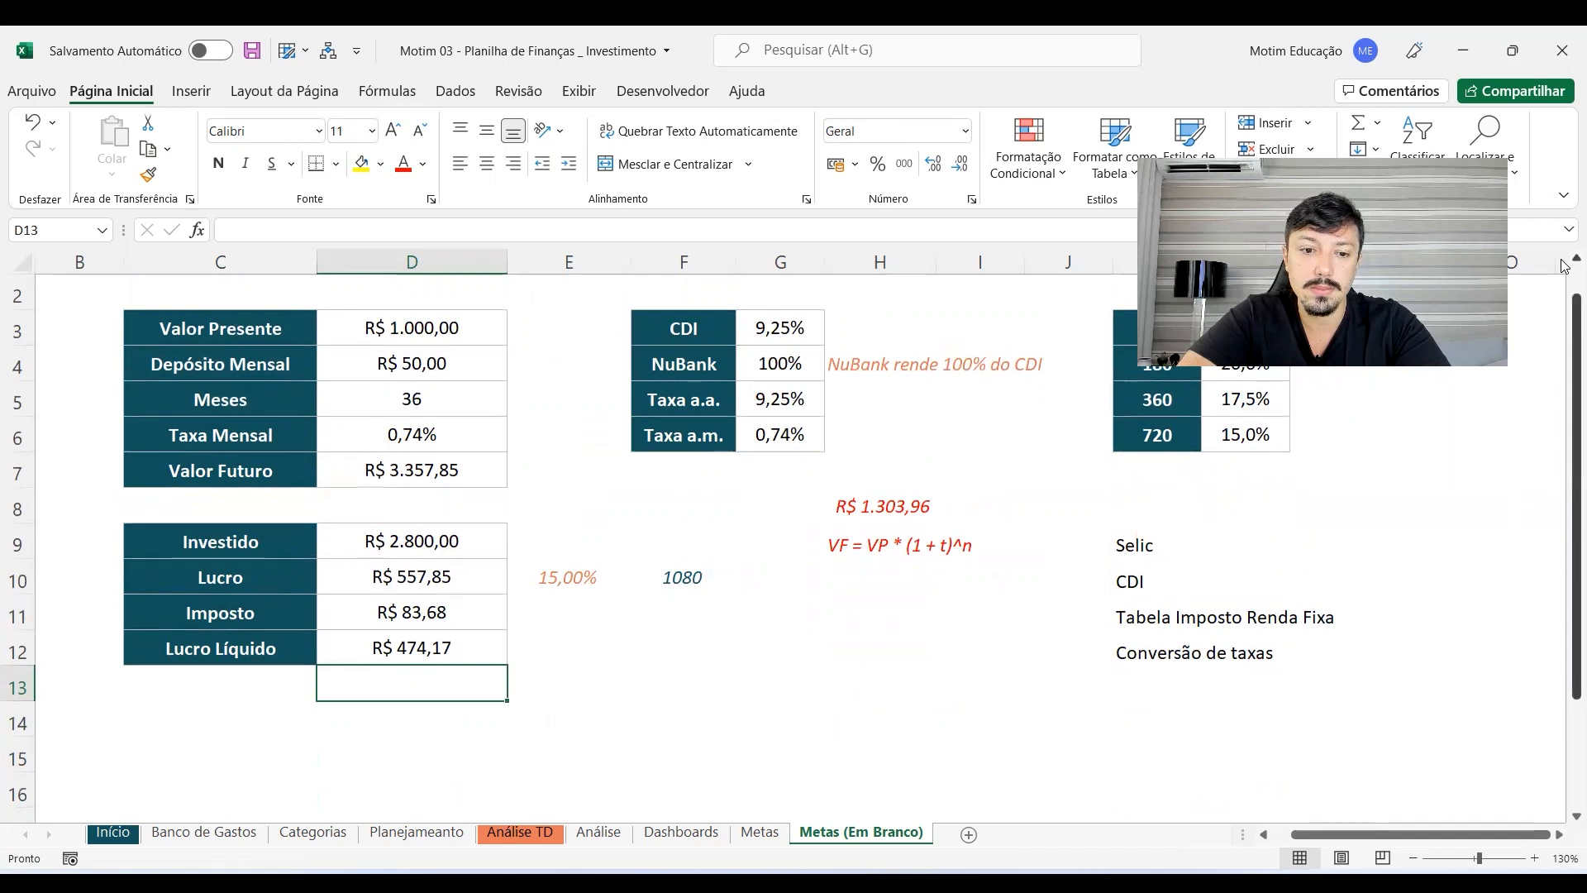
{"action": "scroll", "coordinate": [1564, 264], "scroll_direction": "up", "scroll_amount": 1}
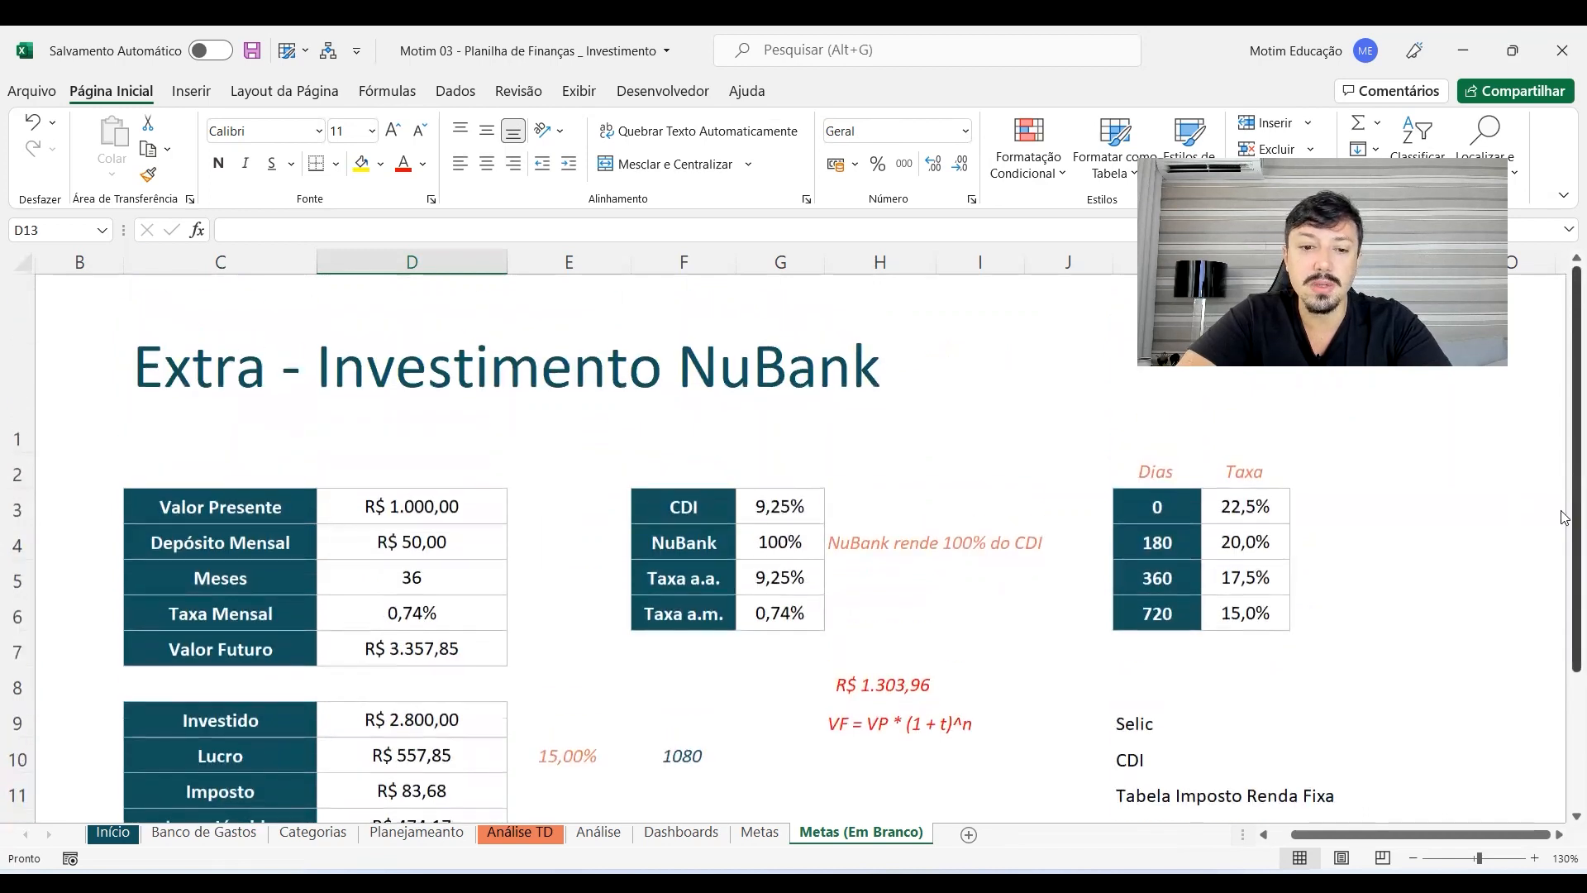
{"action": "scroll", "coordinate": [1564, 516], "scroll_direction": "down", "scroll_amount": 1}
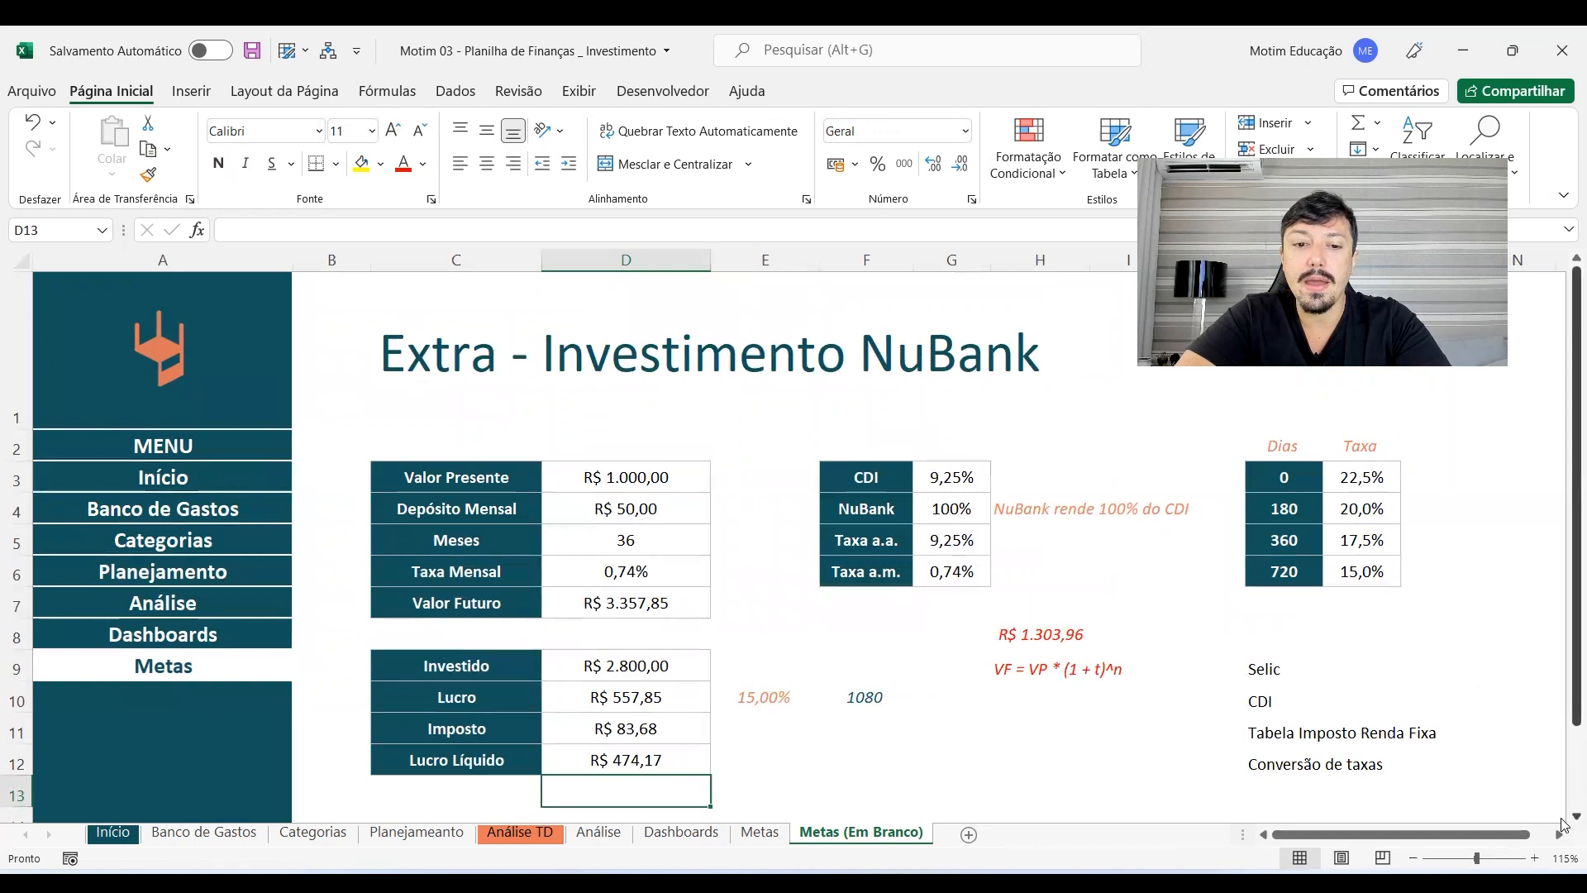
{"action": "scroll", "coordinate": [1562, 824], "scroll_direction": "down", "scroll_amount": 1}
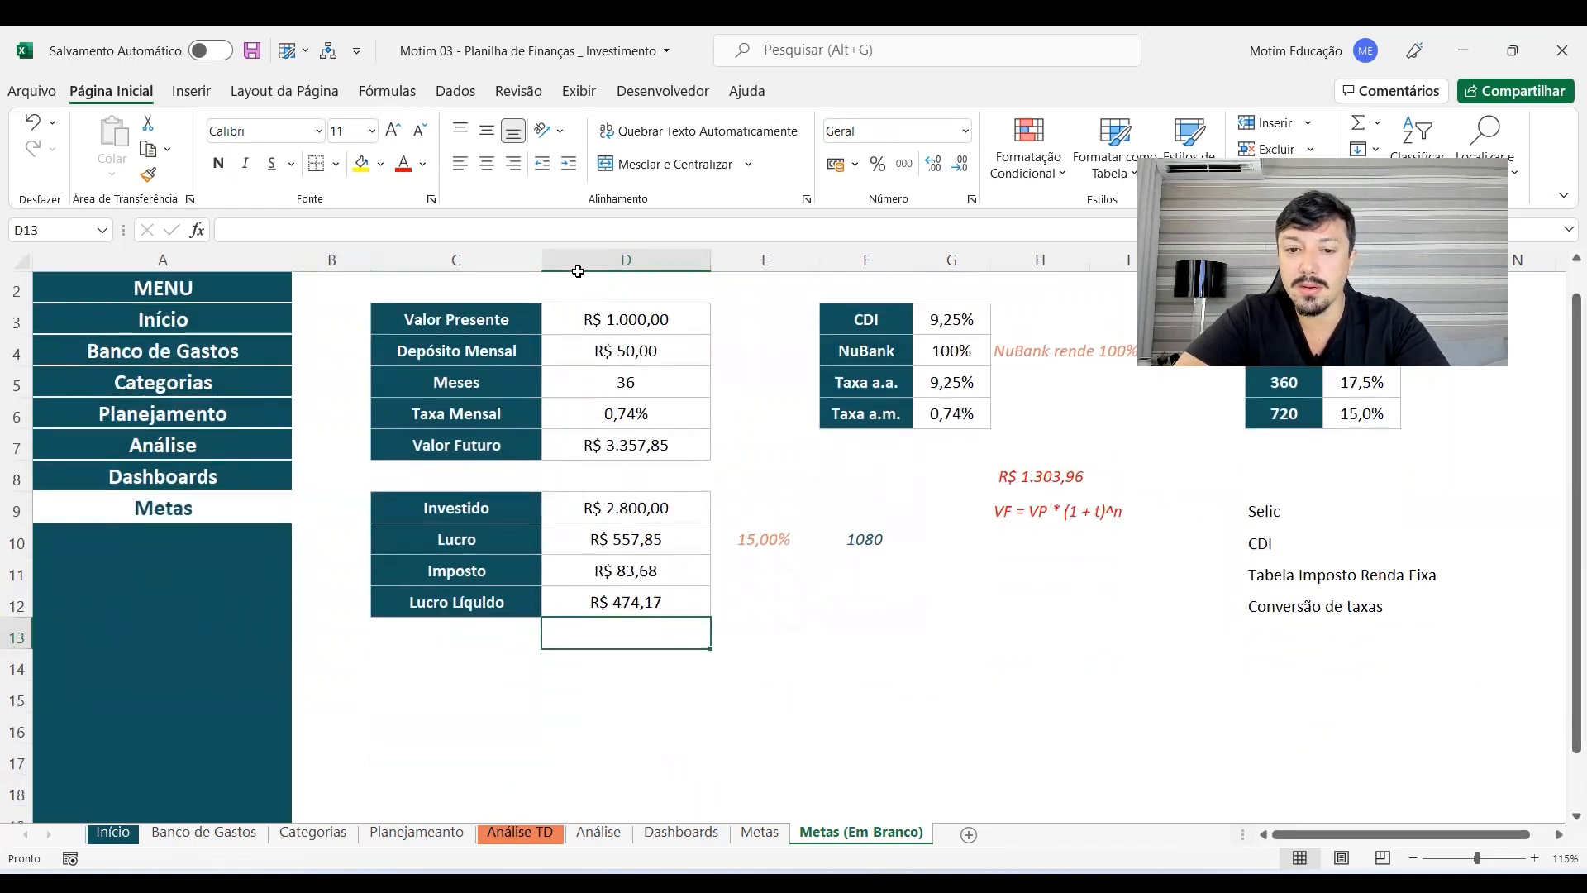
Step: Set Meses in D5 to 12
{"action": "left_click", "coordinate": [649, 322]}
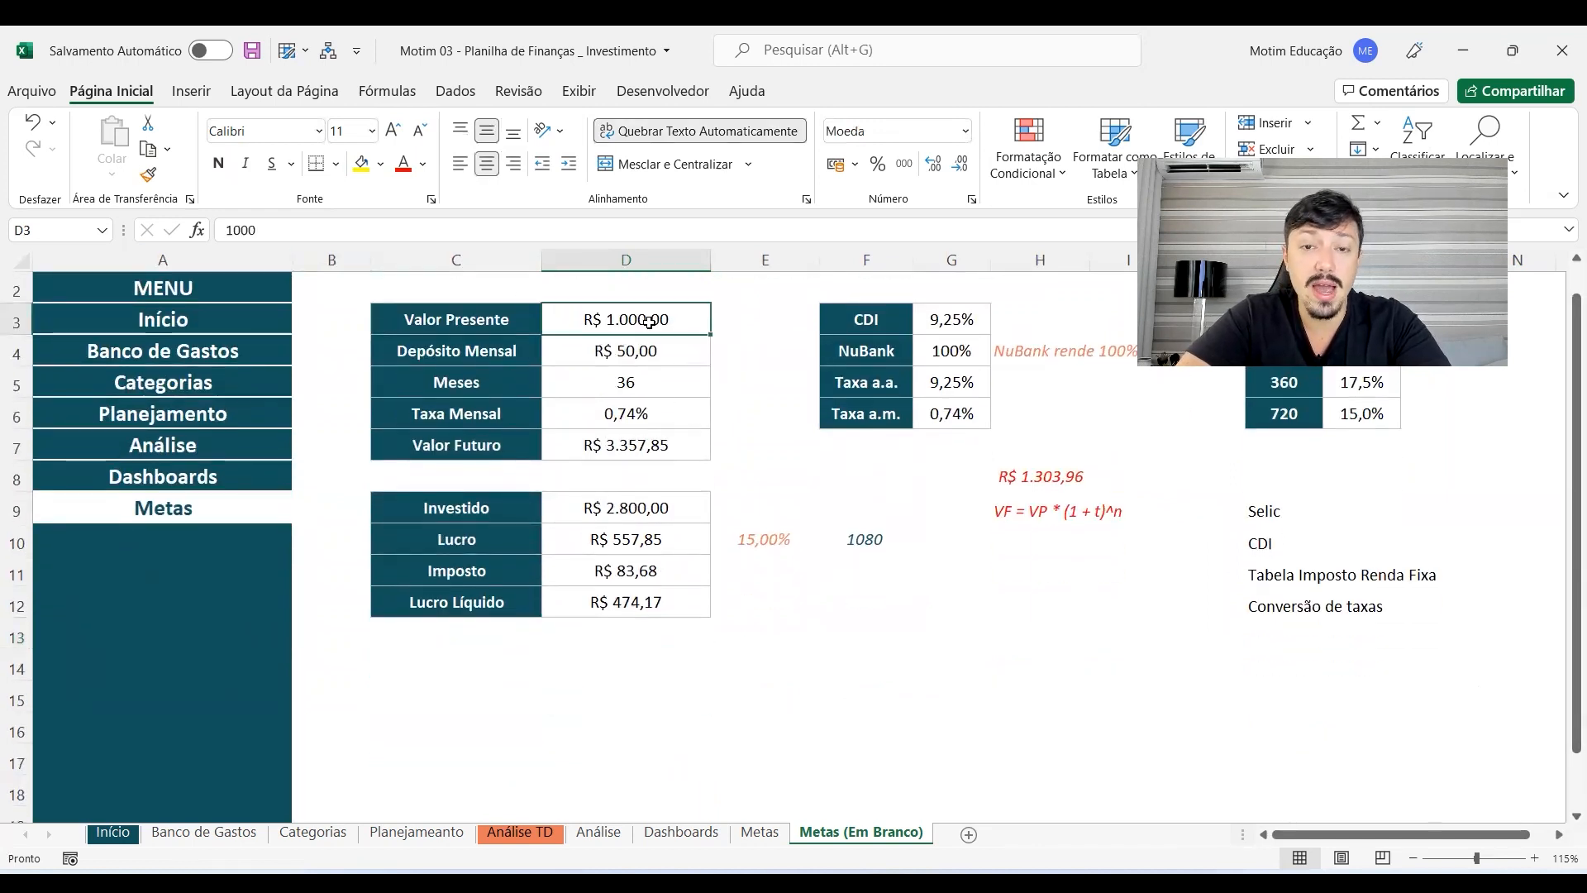
{"action": "left_click", "coordinate": [647, 385]}
{"action": "key", "text": "Delete"}
{"action": "type", "text": "12"}
{"action": "key", "text": "Return"}
Step: Review the calculator's inputs and formulas from Valor Presente in D3 to Lucro Líquido in D12, including the day count in F10
{"action": "left_click", "coordinate": [649, 318]}
{"action": "left_click", "coordinate": [642, 346]}
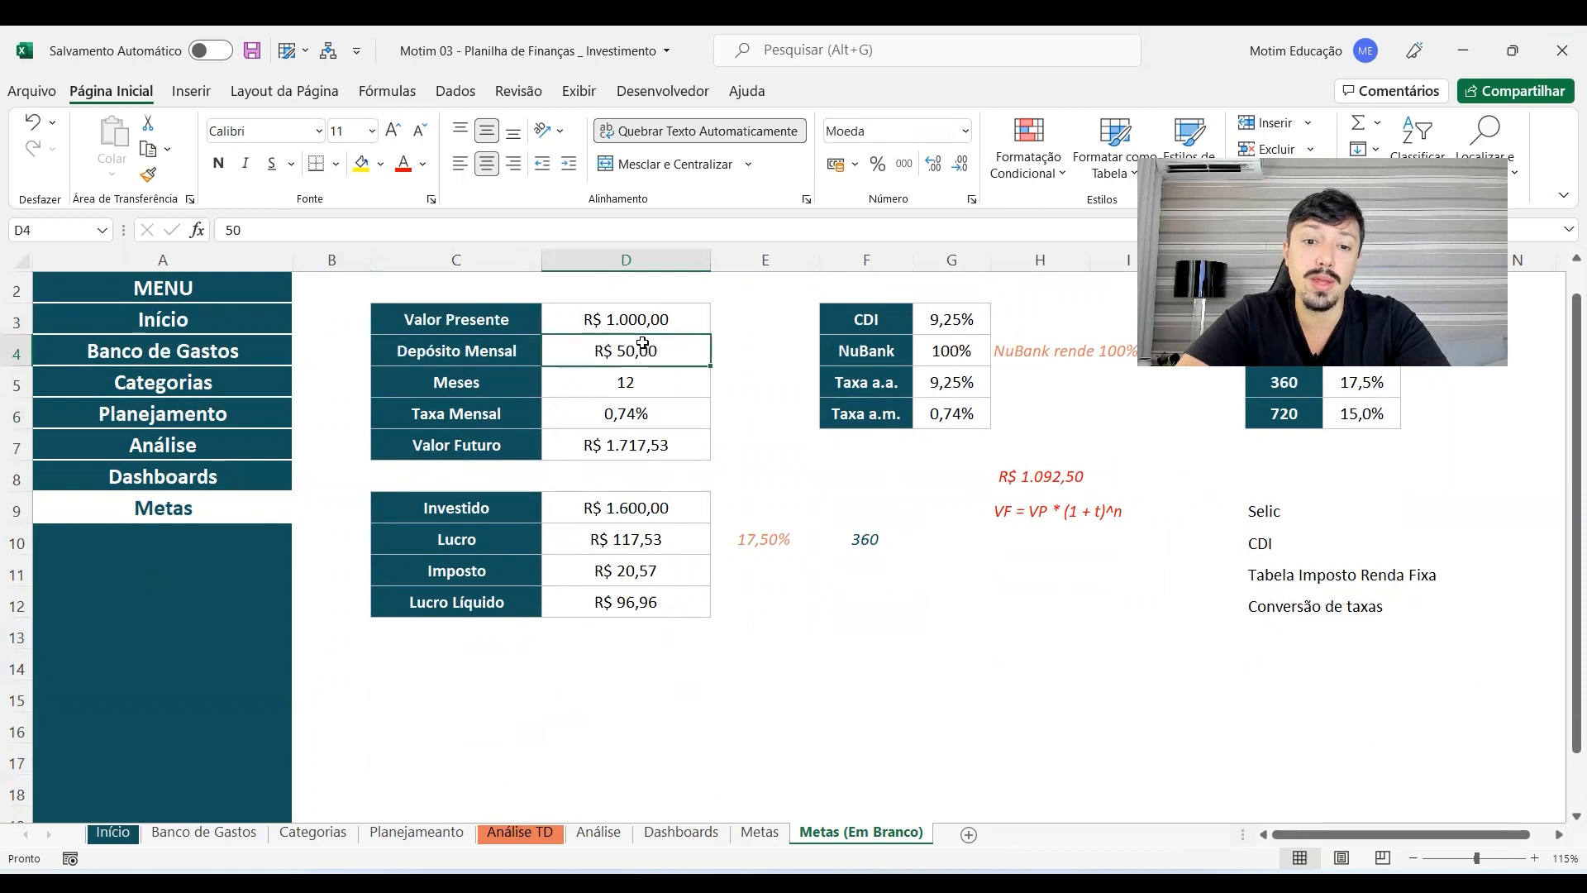
{"action": "left_click", "coordinate": [644, 389]}
{"action": "left_click", "coordinate": [641, 422]}
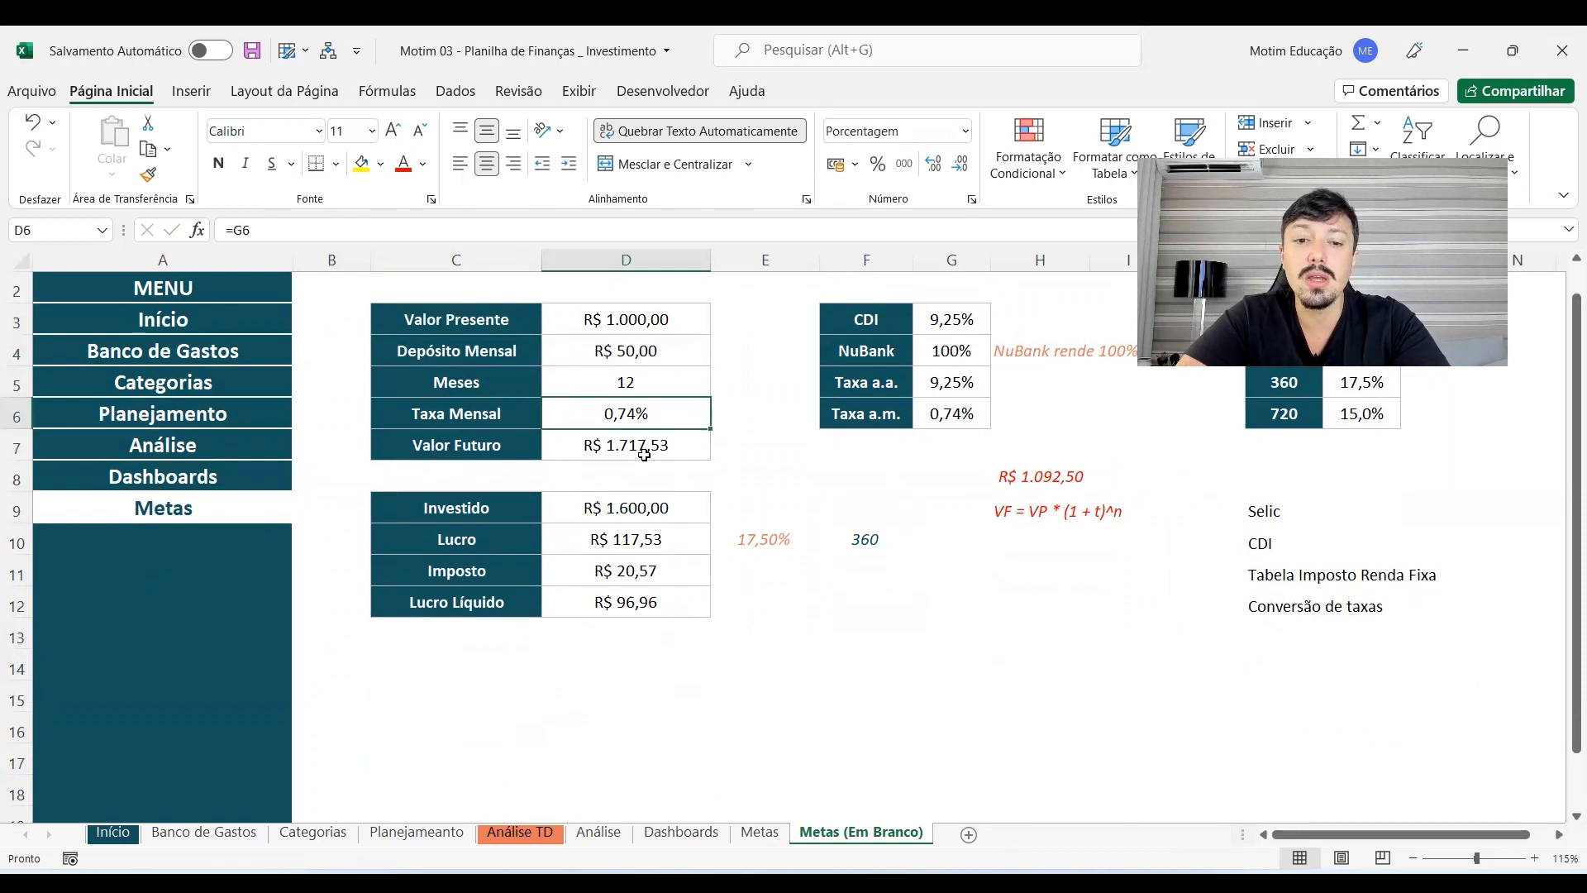
{"action": "left_click", "coordinate": [644, 454]}
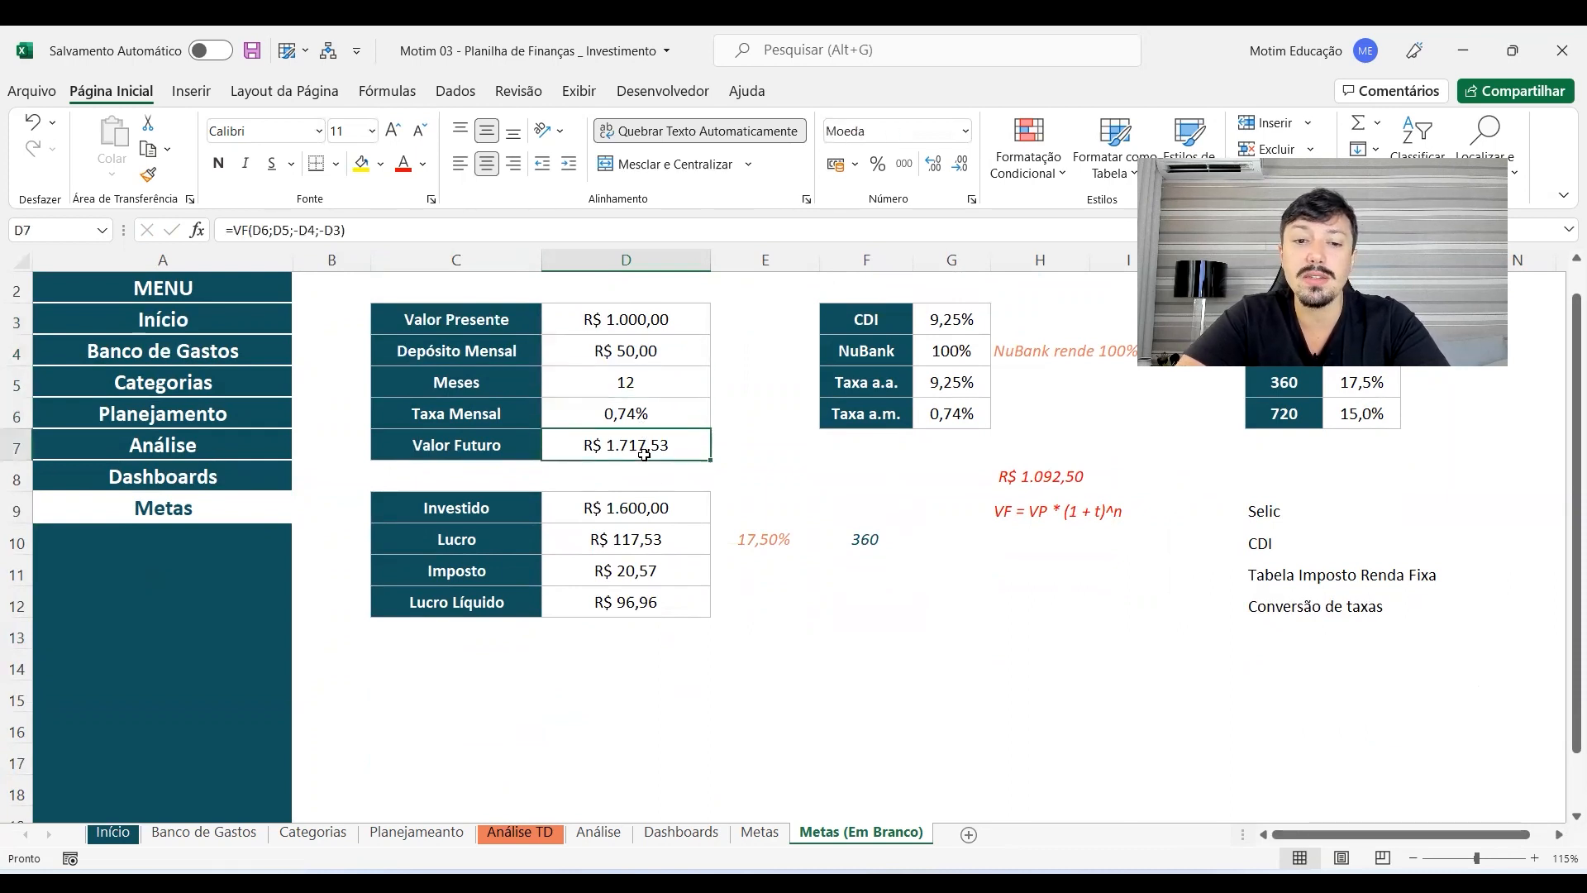
{"action": "left_click", "coordinate": [646, 513]}
{"action": "left_click", "coordinate": [673, 542]}
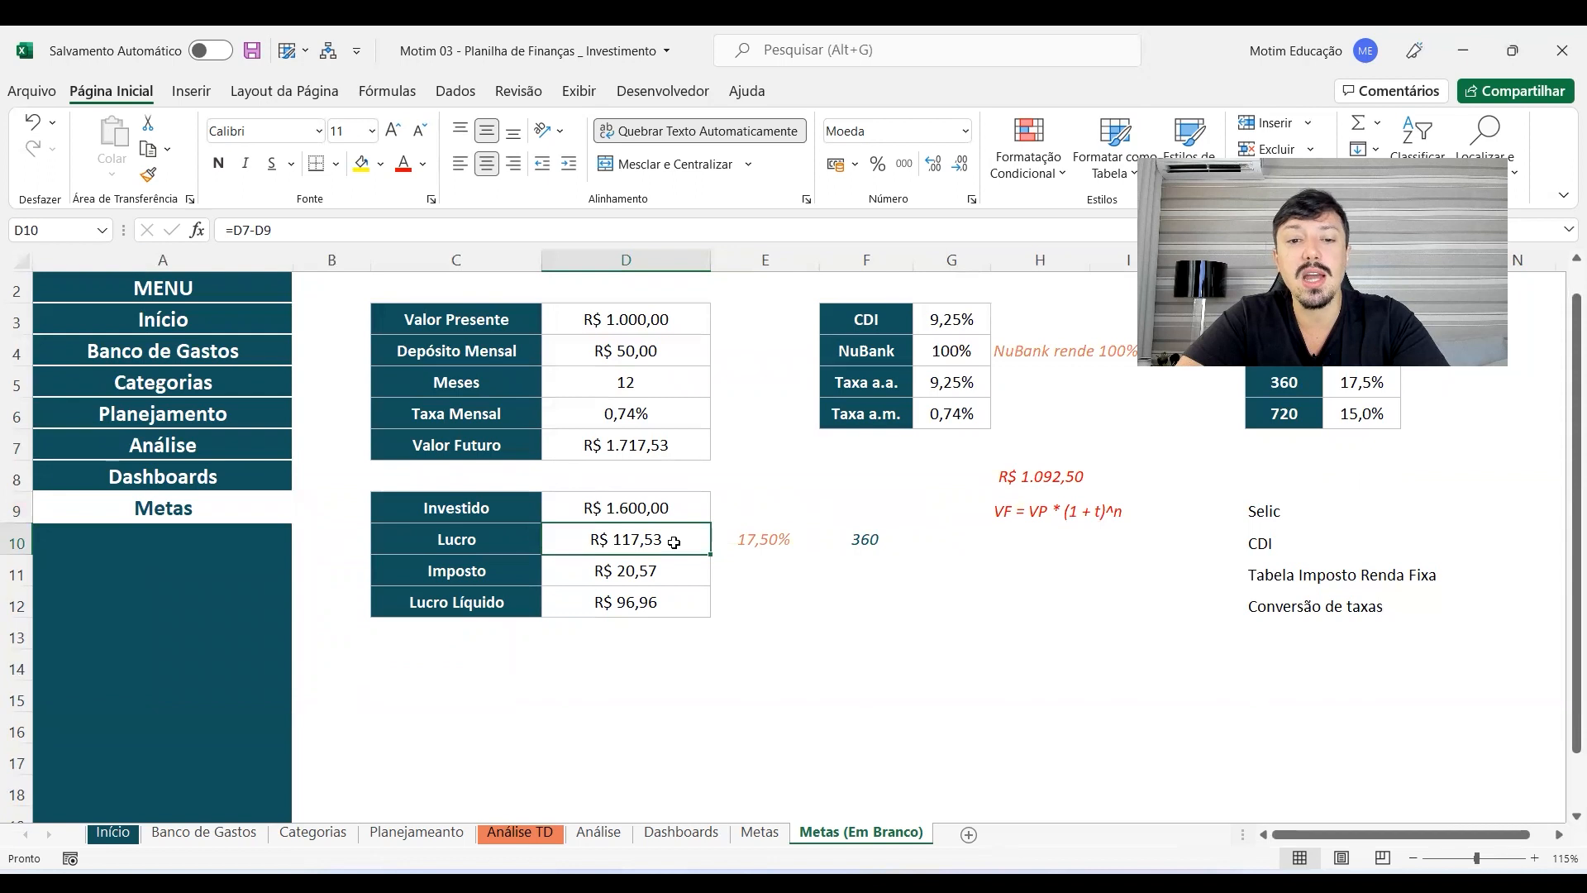
{"action": "left_click", "coordinate": [663, 569]}
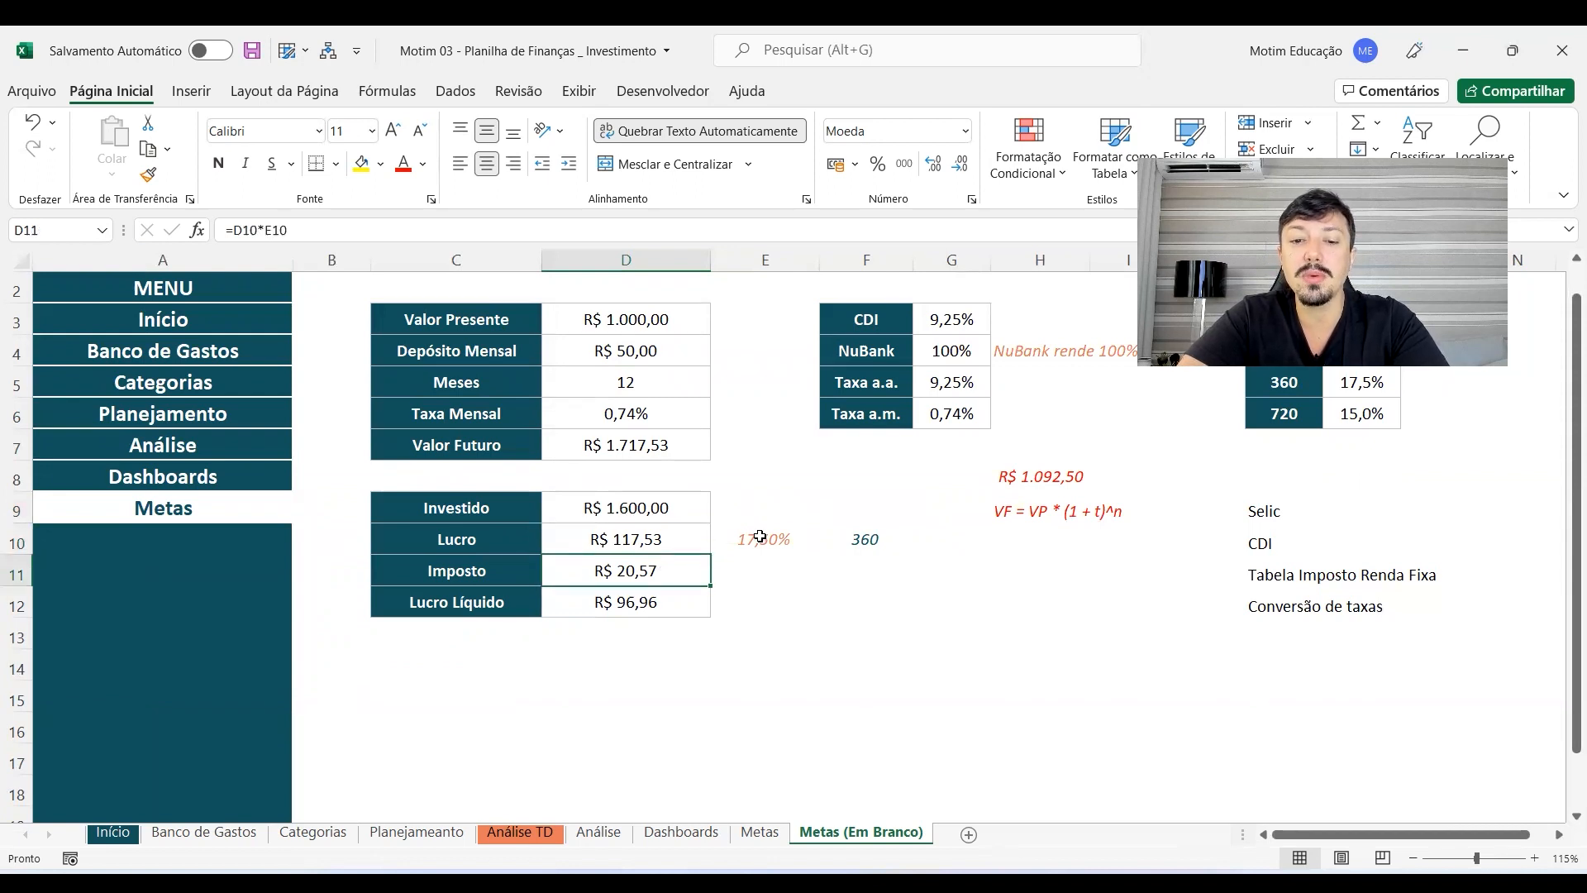
{"action": "left_click", "coordinate": [860, 534]}
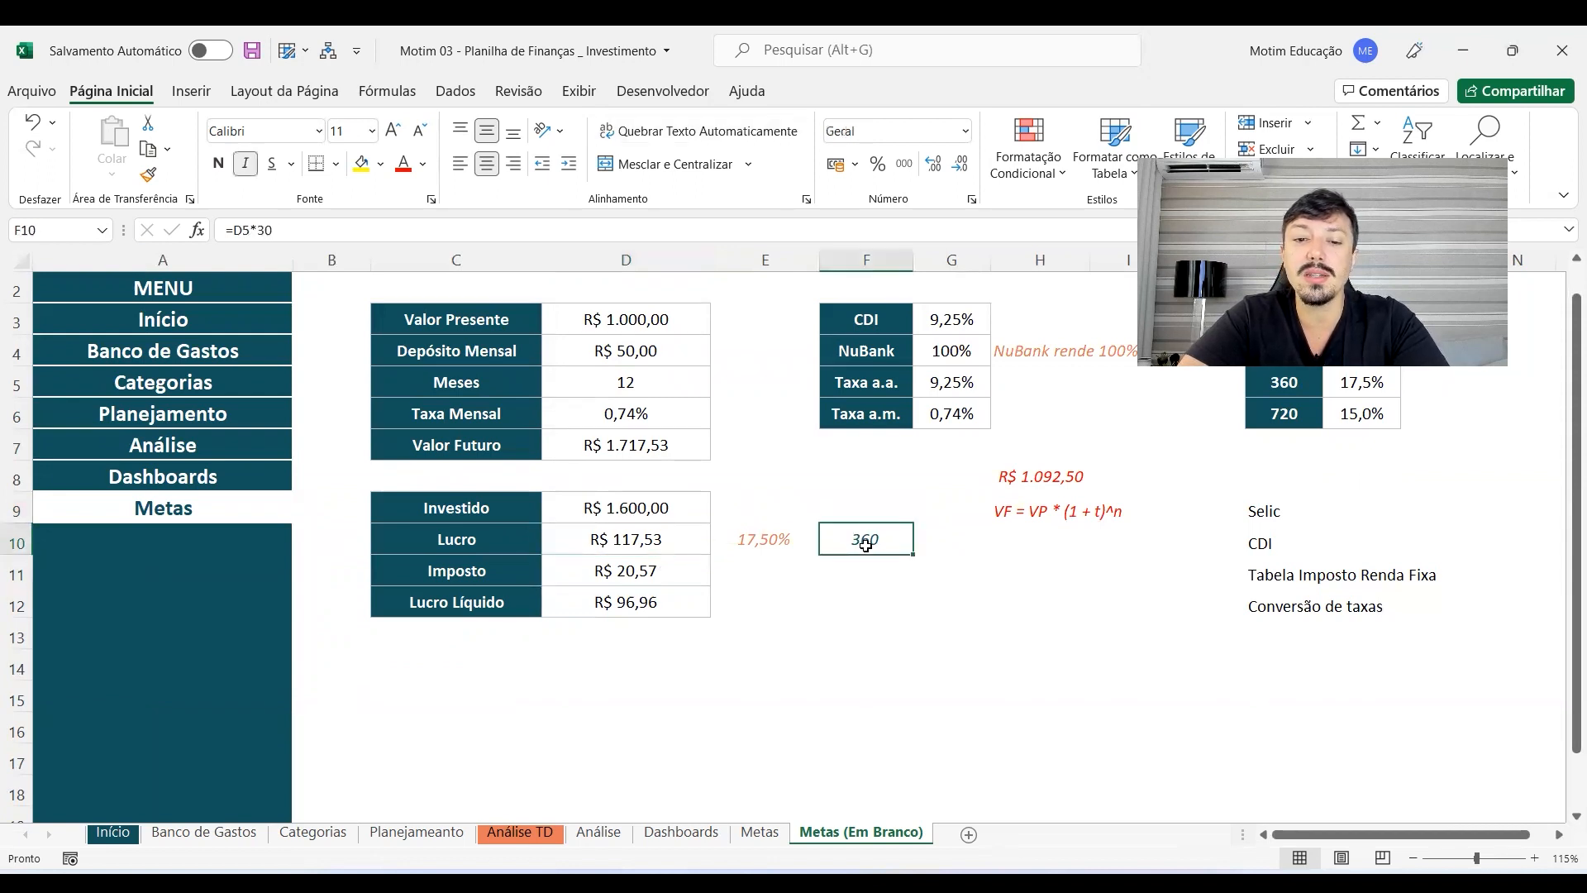
{"action": "left_click", "coordinate": [651, 601]}
Step: Extend the Lucro Líquido row C12:D12 down into row 13 and label C13 "Valor Final Liq."
{"action": "left_click_drag", "start_coordinate": [463, 600], "coordinate": [593, 646]}
{"action": "type", "text": "L"}
{"action": "key", "text": "BackSpace"}
{"action": "type", "text": "Valor Fin"}
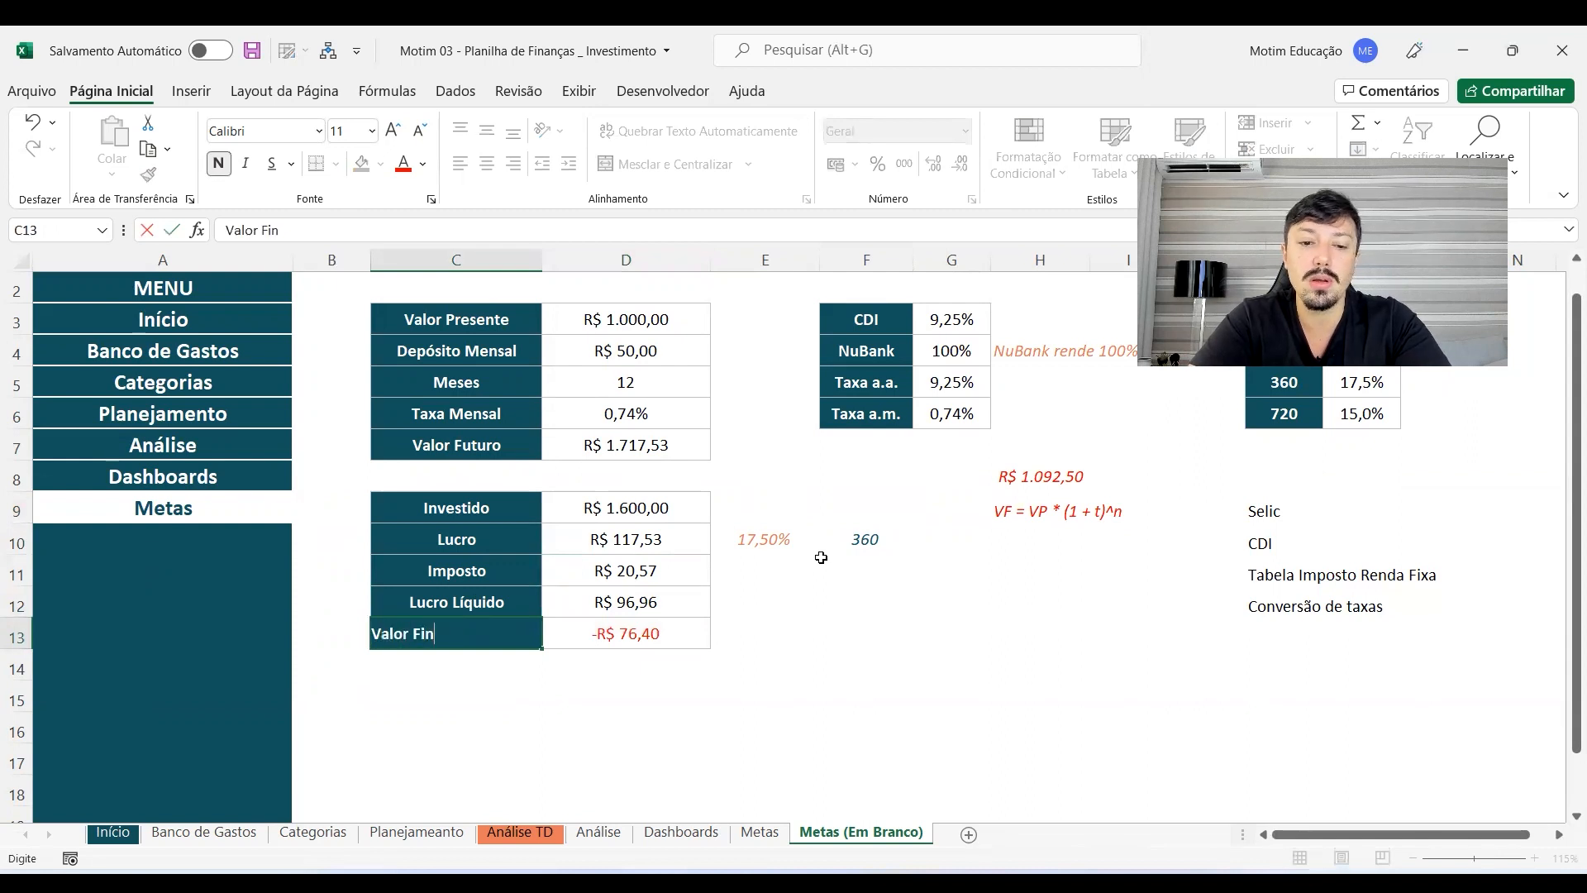
{"action": "type", "text": "al Liq."}
{"action": "key", "text": "Return"}
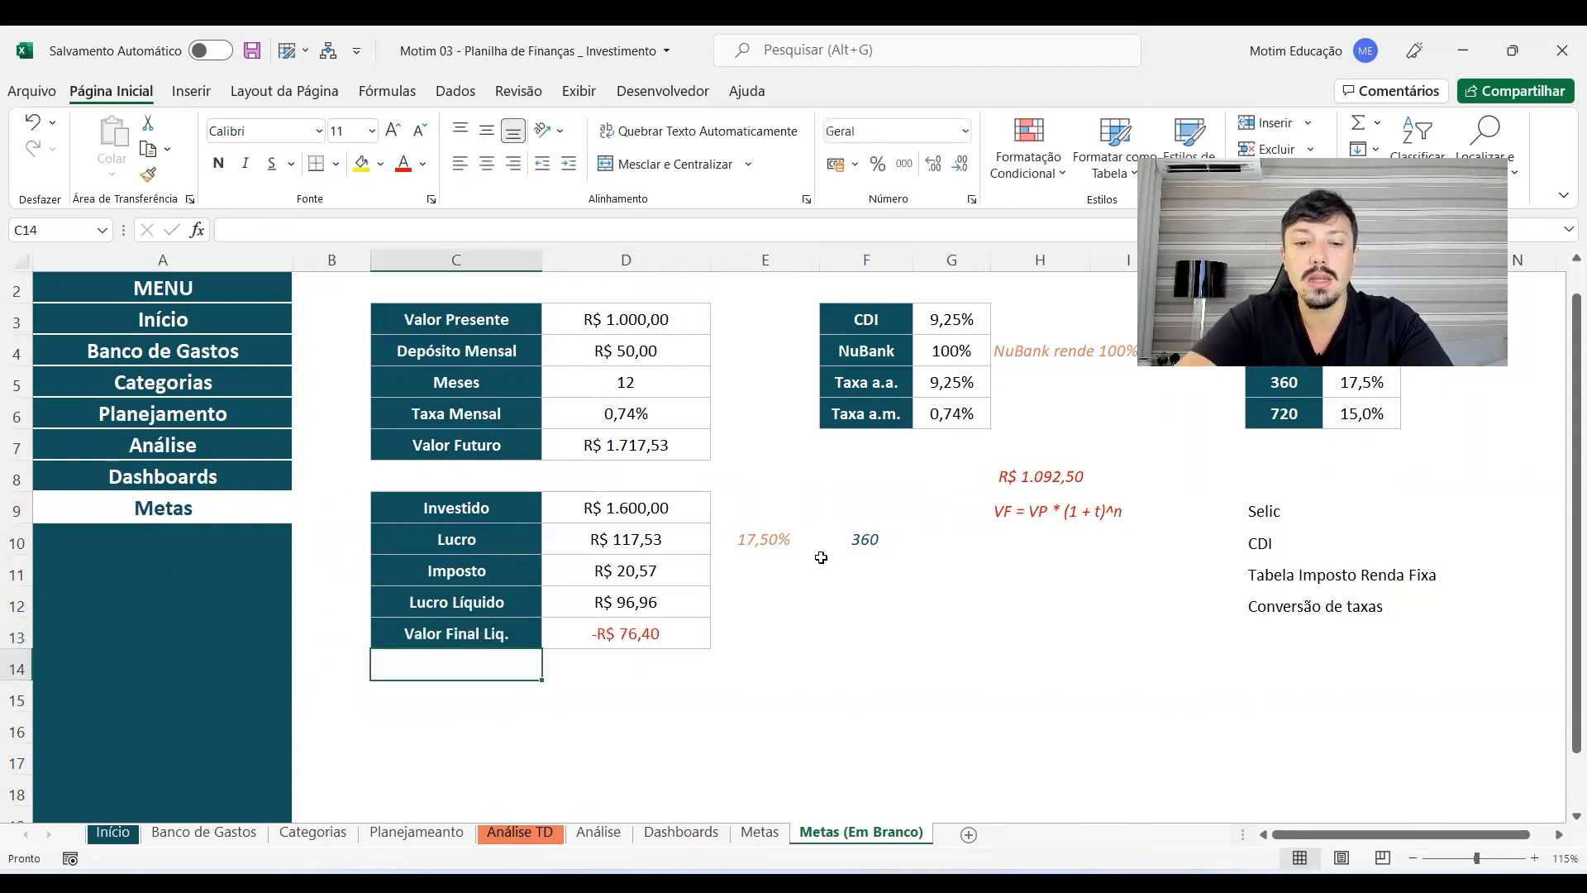
{"action": "left_click", "coordinate": [647, 633]}
{"action": "type", "text": "="}
{"action": "key", "text": "Up"}
{"action": "key", "text": "Up"}
{"action": "key", "text": "Up"}
{"action": "key", "text": "Up"}
{"action": "key", "text": "Up"}
{"action": "key", "text": "Up"}
{"action": "key", "text": "Up"}
{"action": "key", "text": "Down"}
{"action": "key", "text": "Down"}
{"action": "key", "text": "Down"}
{"action": "key", "text": "Down"}
{"action": "key", "text": "Down"}
{"action": "type", "text": "-"}
{"action": "key", "text": "Up"}
{"action": "key", "text": "Return"}
{"action": "left_click", "coordinate": [647, 633]}
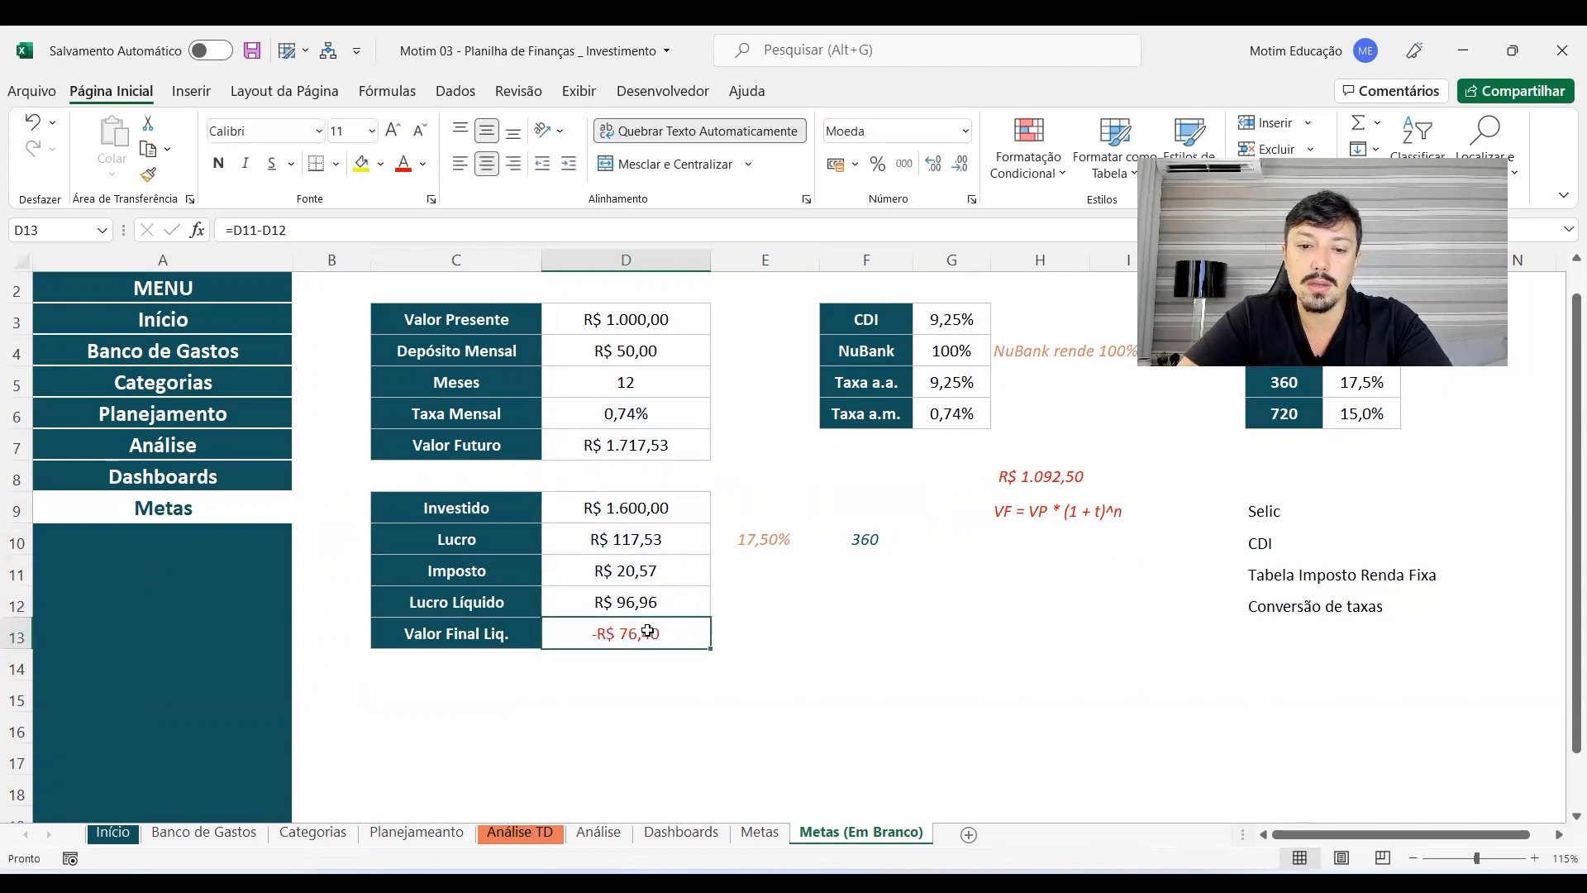
{"action": "key", "text": "Up"}
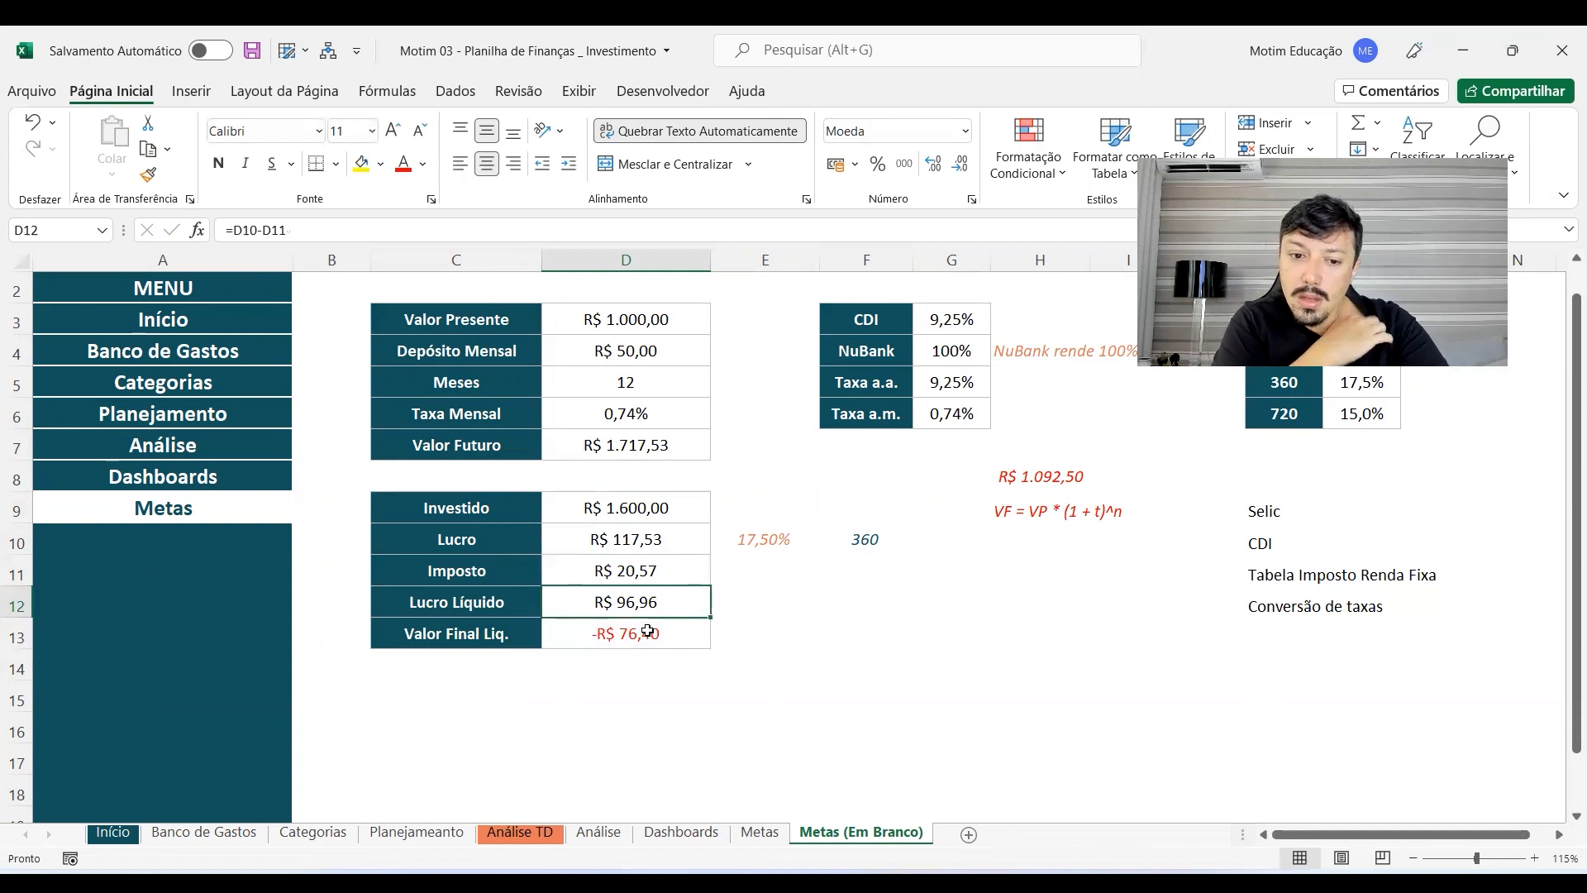
Step: Clear the copied formula in D13 and calculate Valor Final Liq. there as future value minus tax with =D7-D11
{"action": "left_click", "coordinate": [578, 633]}
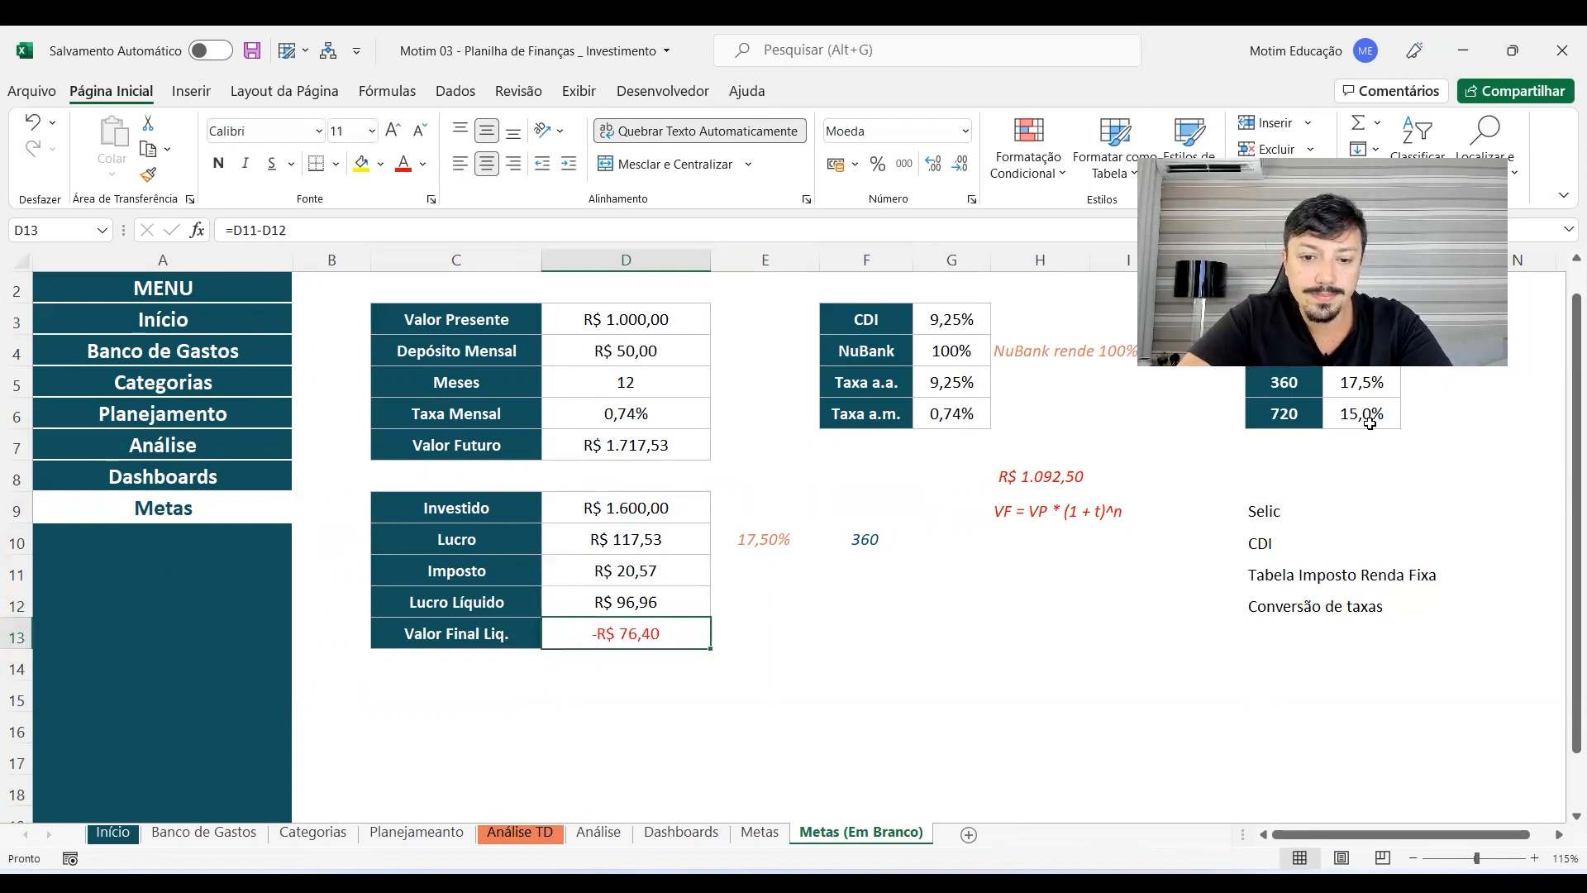
{"action": "key", "text": "Delete"}
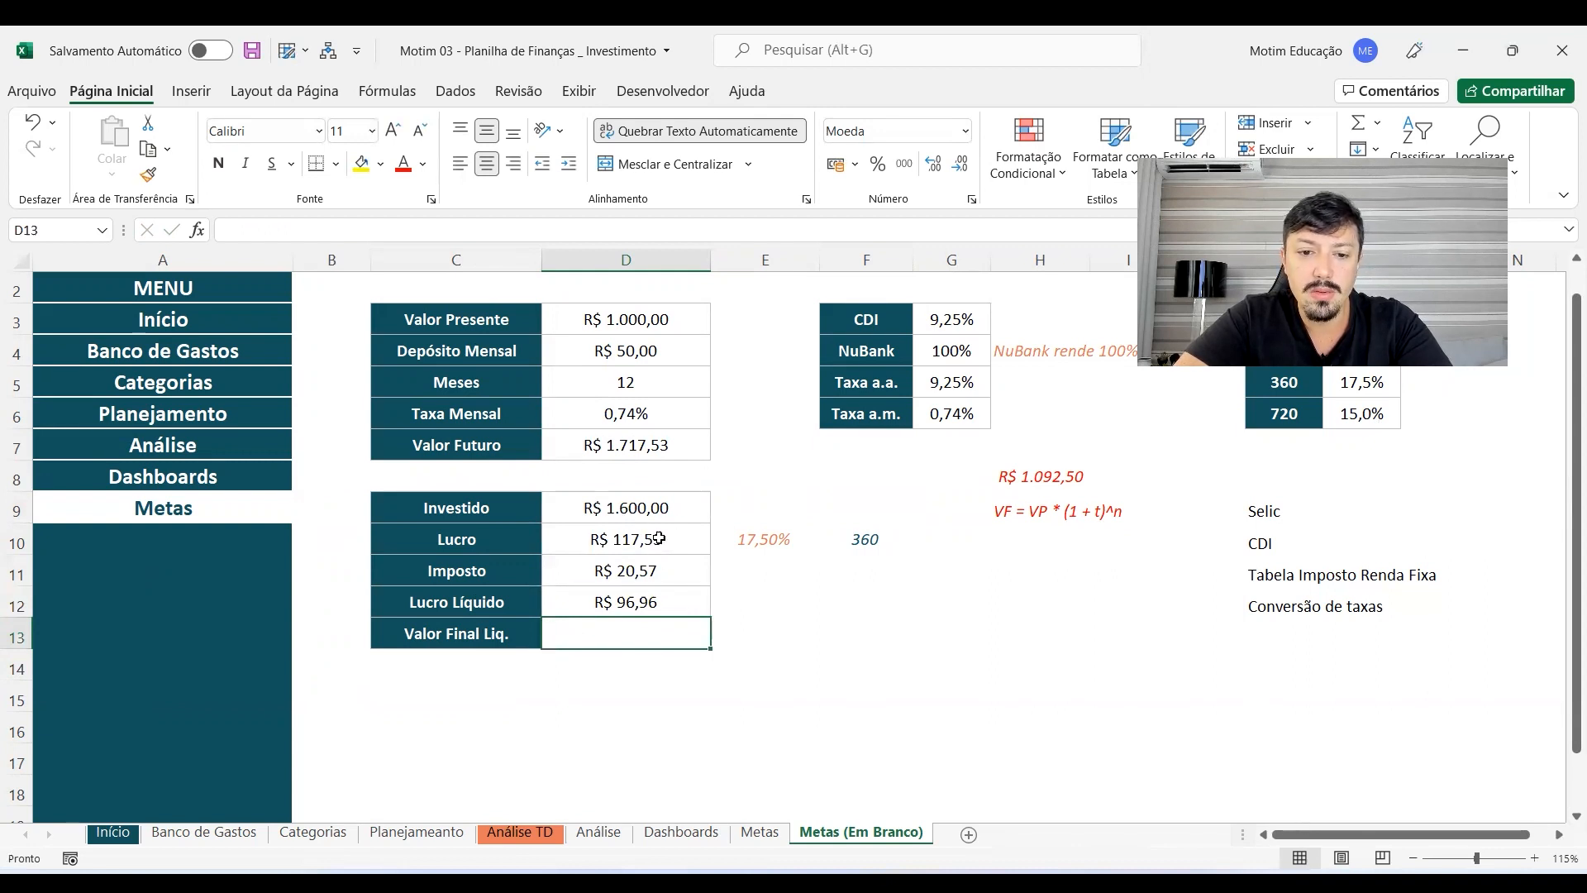
{"action": "left_click", "coordinate": [665, 510]}
{"action": "left_click", "coordinate": [641, 436]}
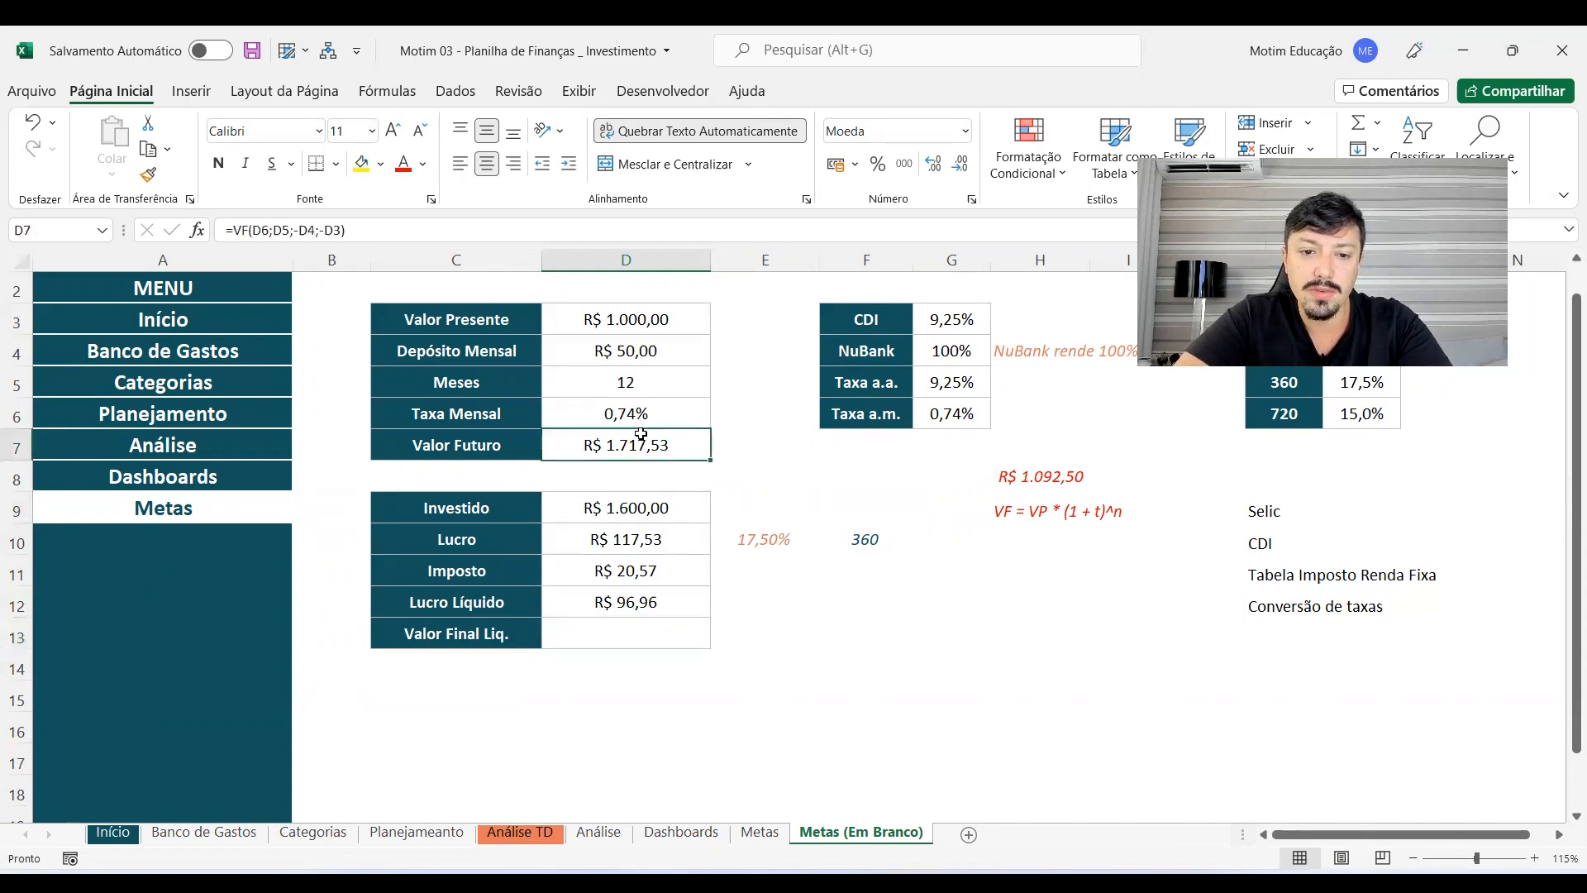
{"action": "left_click", "coordinate": [661, 625]}
{"action": "type", "text": "="}
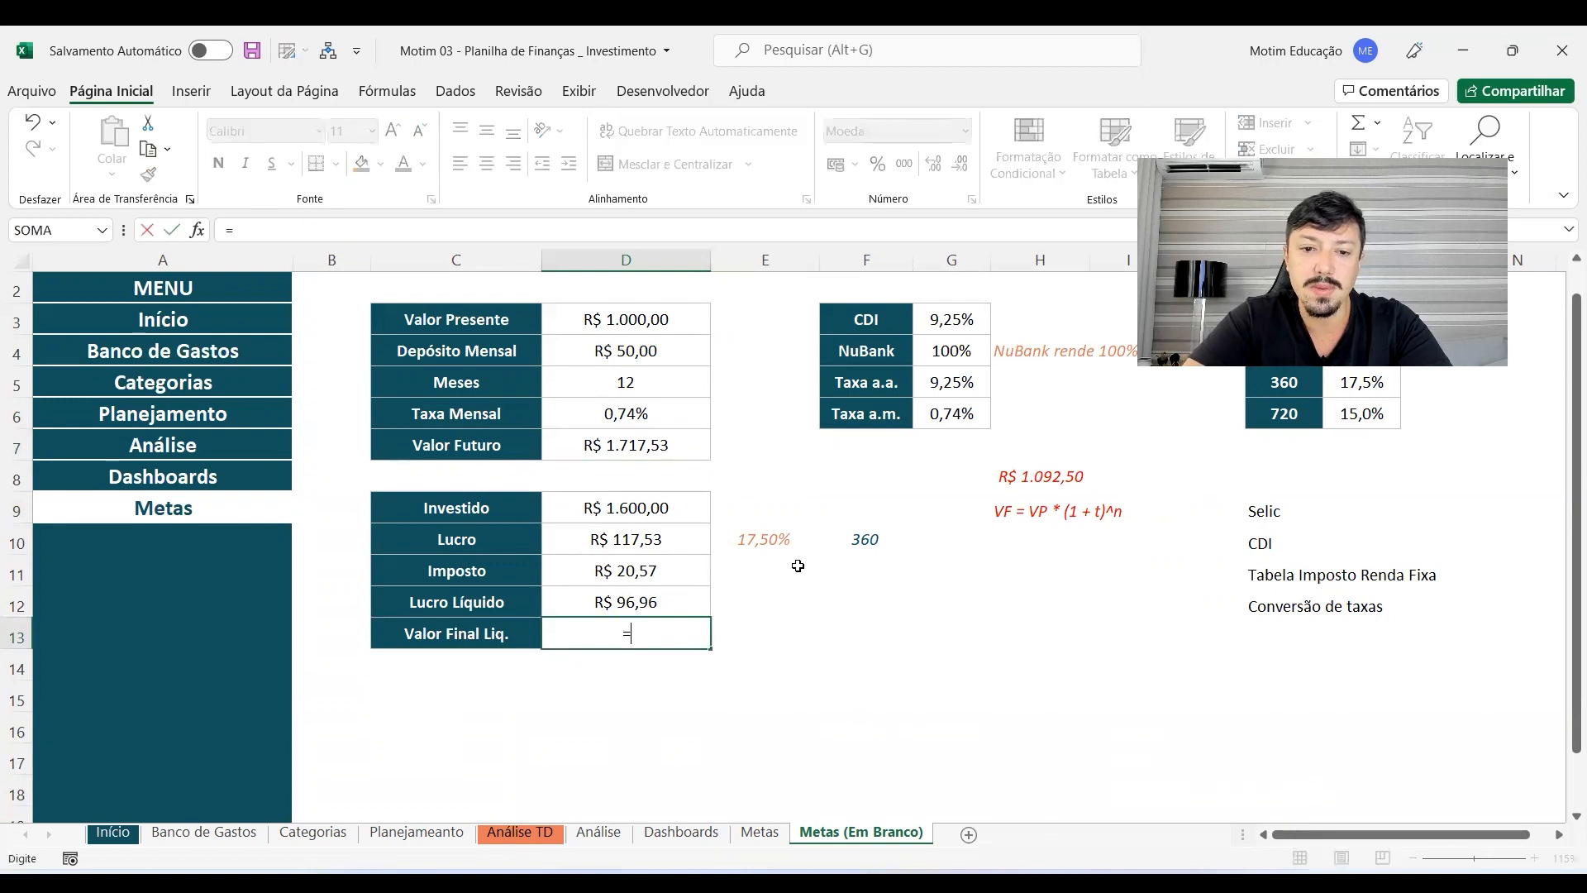
{"action": "left_click", "coordinate": [657, 436]}
{"action": "type", "text": "-"}
{"action": "left_click", "coordinate": [607, 571]}
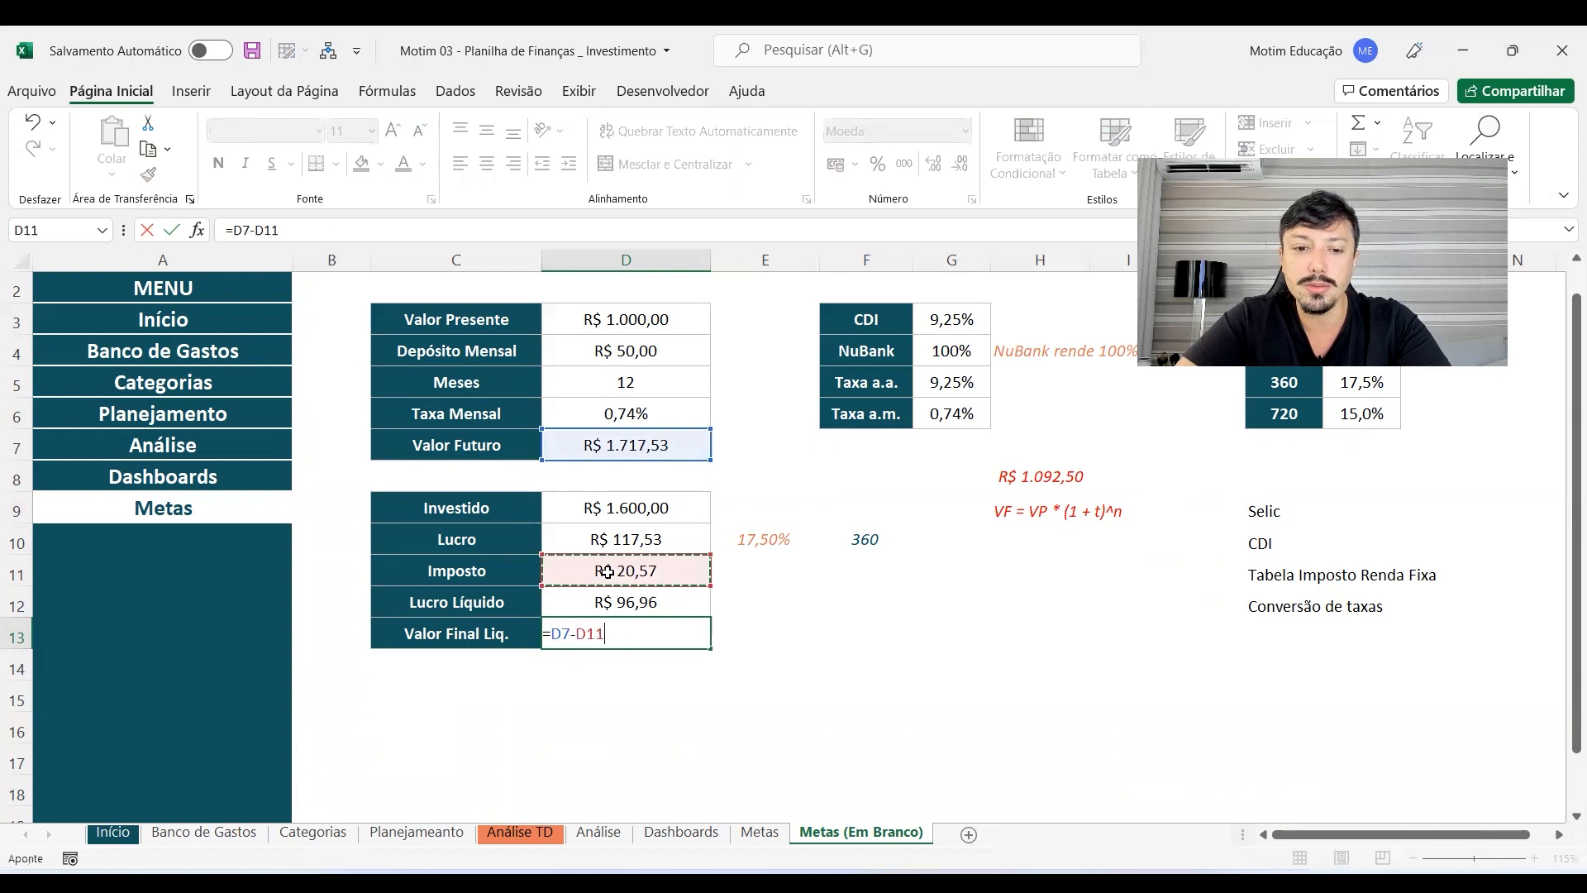
{"action": "key", "text": "Return"}
{"action": "left_click", "coordinate": [666, 642]}
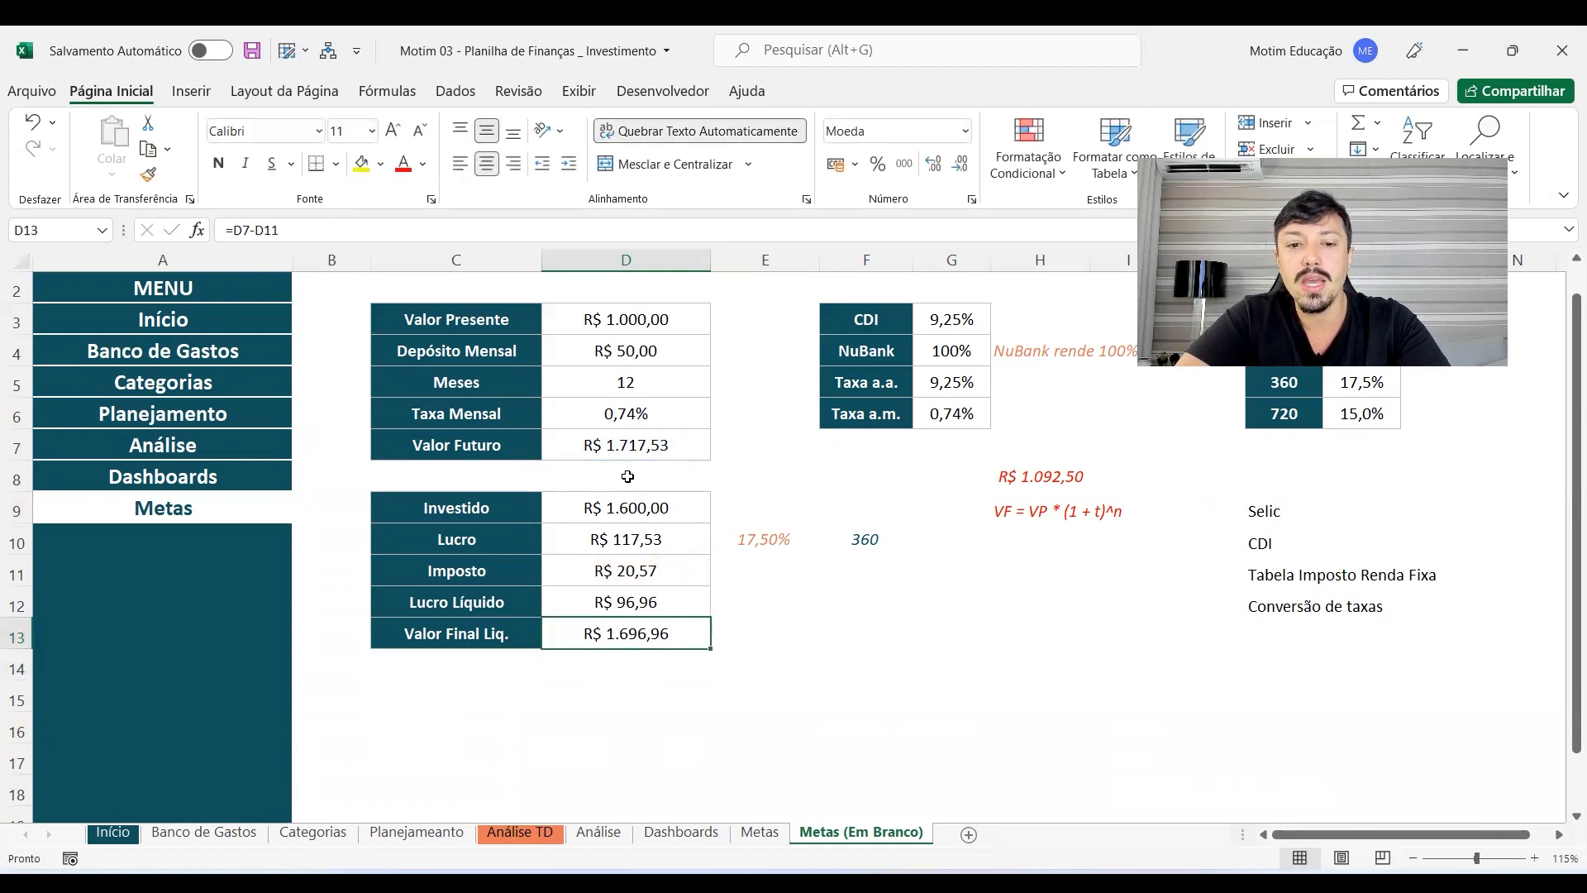
Step: Review the formulas for Investido in D9, Lucro Líquido in D12 and Valor Final Liq. in D13
{"action": "left_click", "coordinate": [621, 518]}
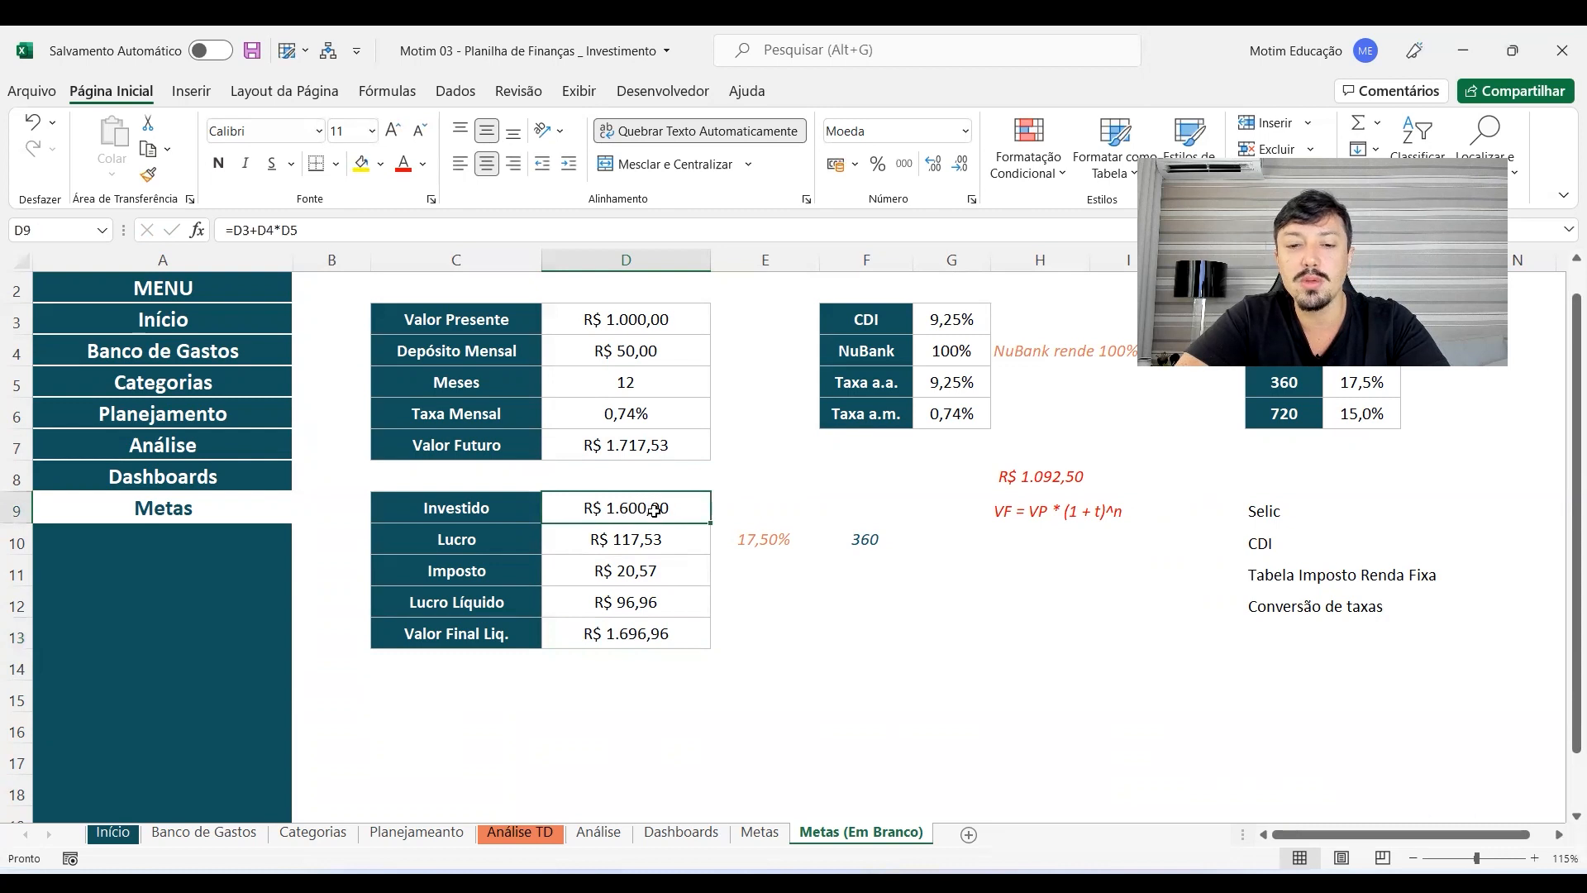
{"action": "left_click", "coordinate": [630, 600]}
{"action": "left_click", "coordinate": [645, 633]}
{"action": "double_click", "coordinate": [645, 633]}
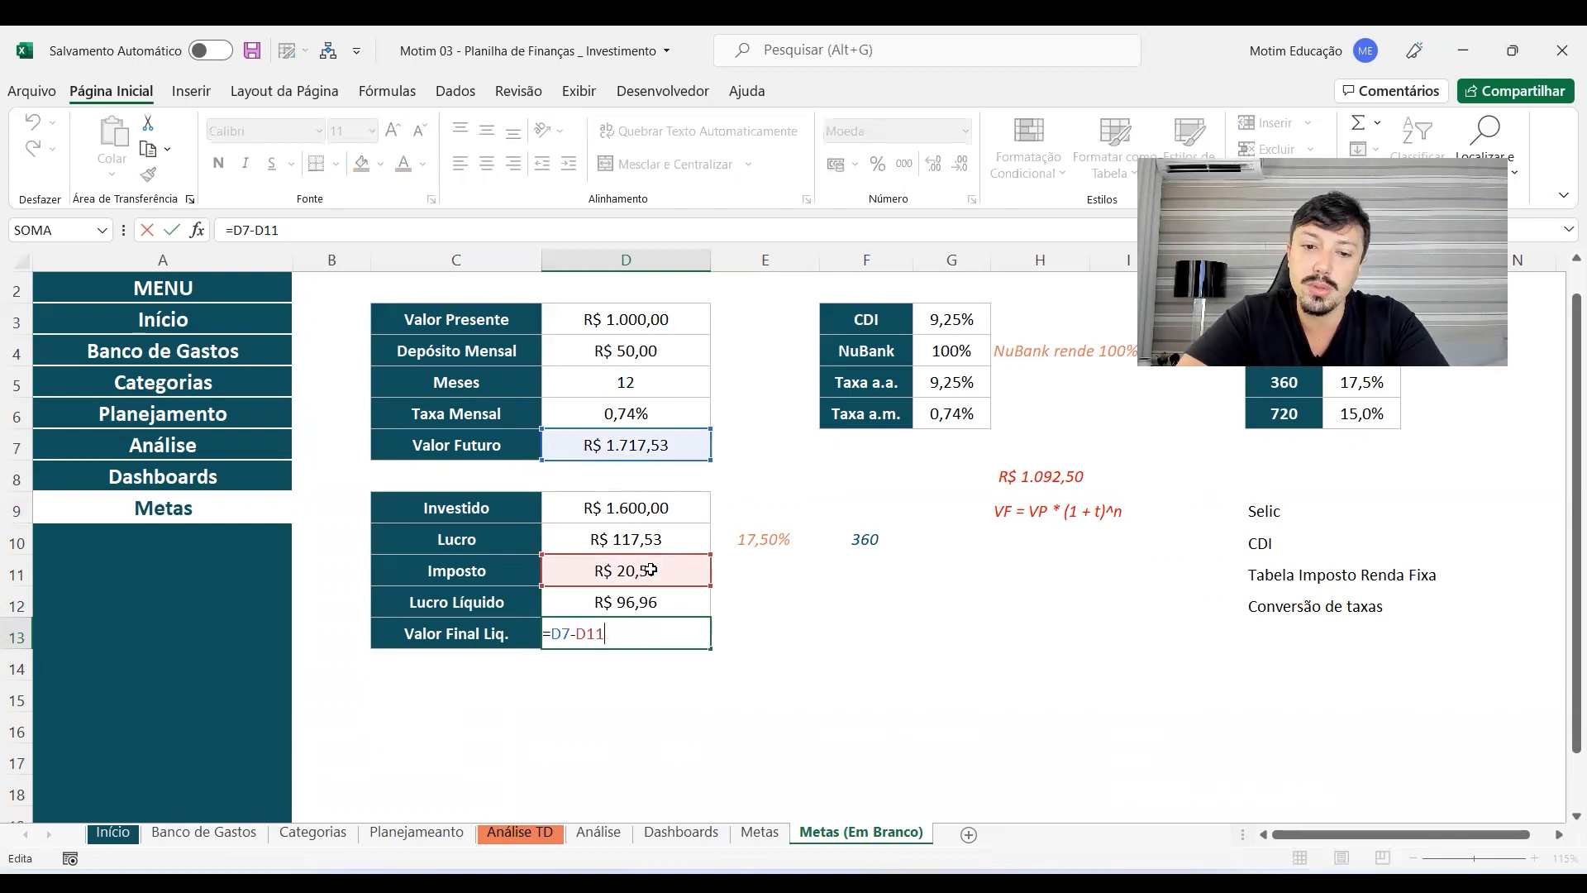
{"action": "key", "text": "Return"}
{"action": "left_click", "coordinate": [651, 500]}
{"action": "left_click", "coordinate": [653, 601]}
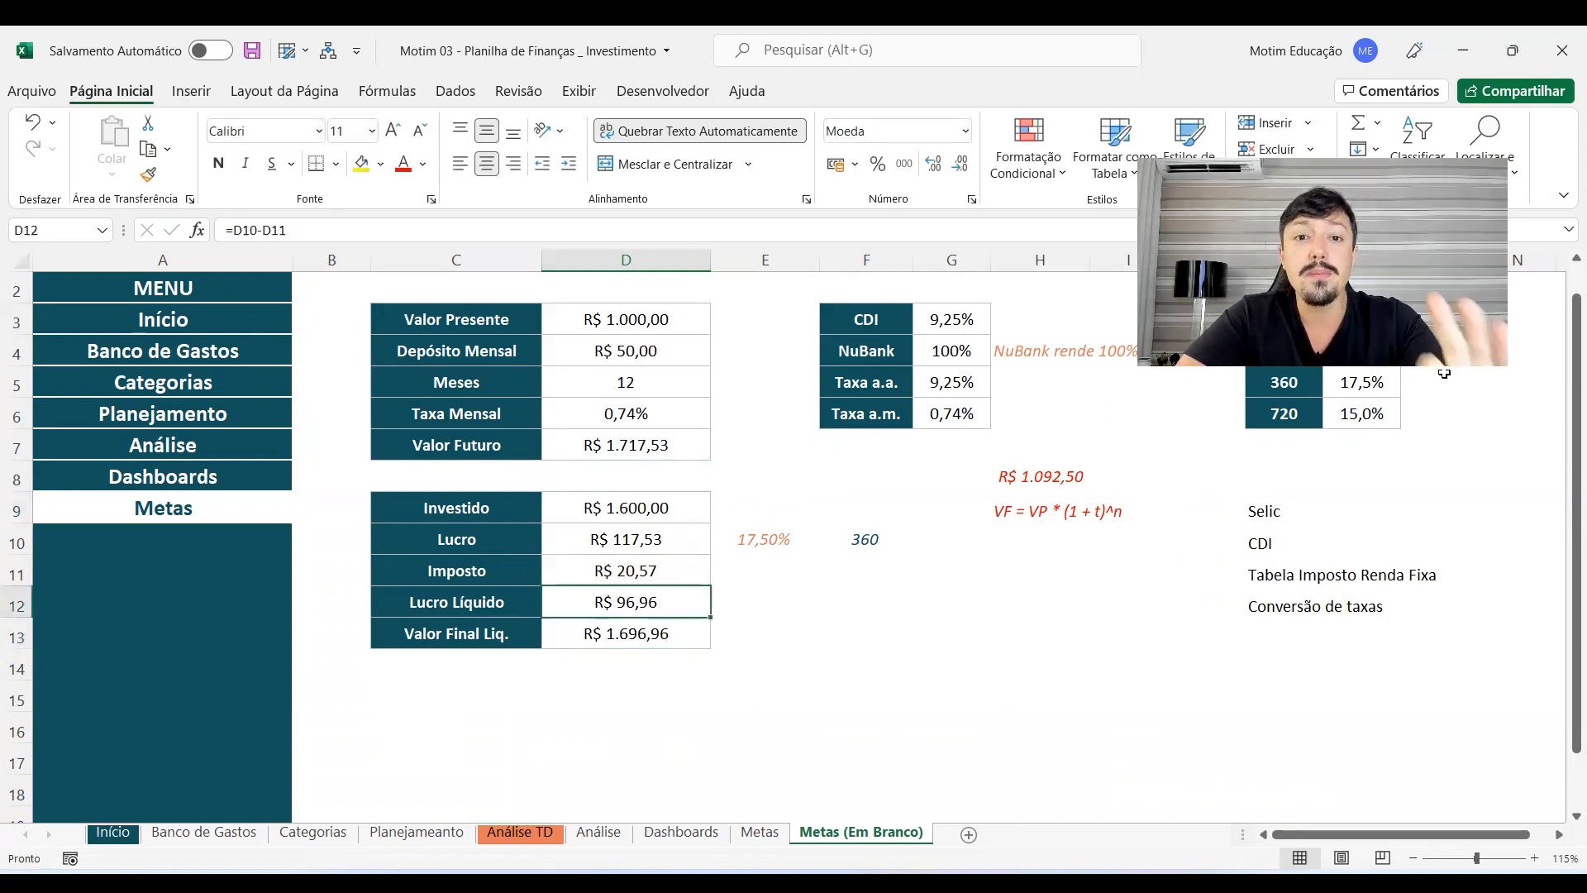
Step: Examine the tax-rate PROCV formula in E10 and the Dias/Taxa table it references
{"action": "left_click", "coordinate": [777, 536]}
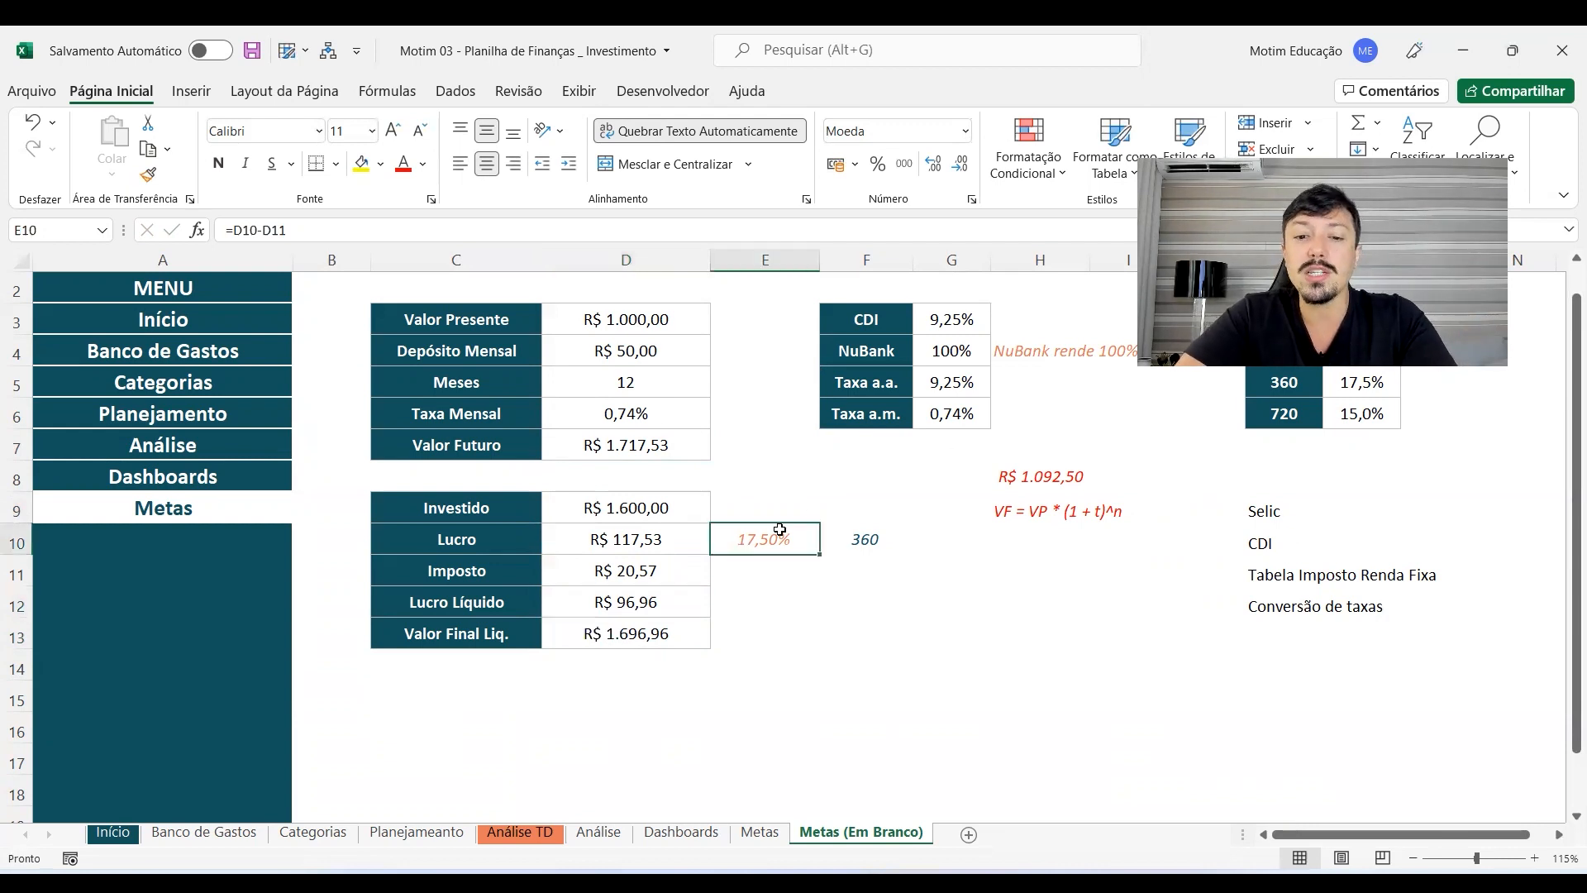
{"action": "double_click", "coordinate": [748, 542]}
{"action": "key", "text": "Escape"}
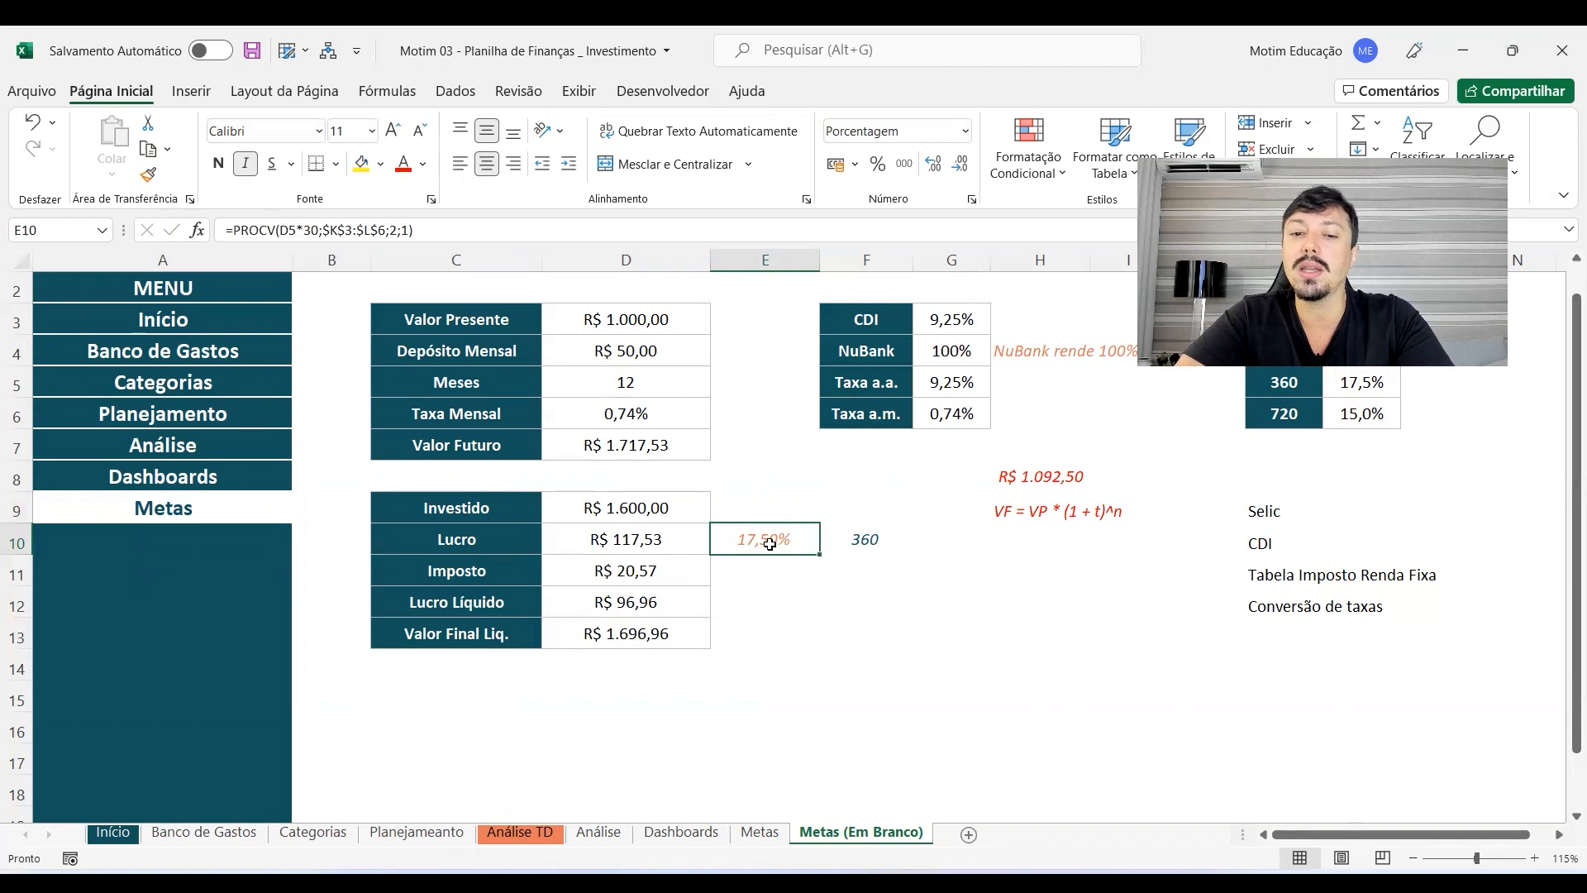
{"action": "scroll", "coordinate": [949, 620], "scroll_direction": "up", "scroll_amount": 2}
{"action": "double_click", "coordinate": [781, 699]}
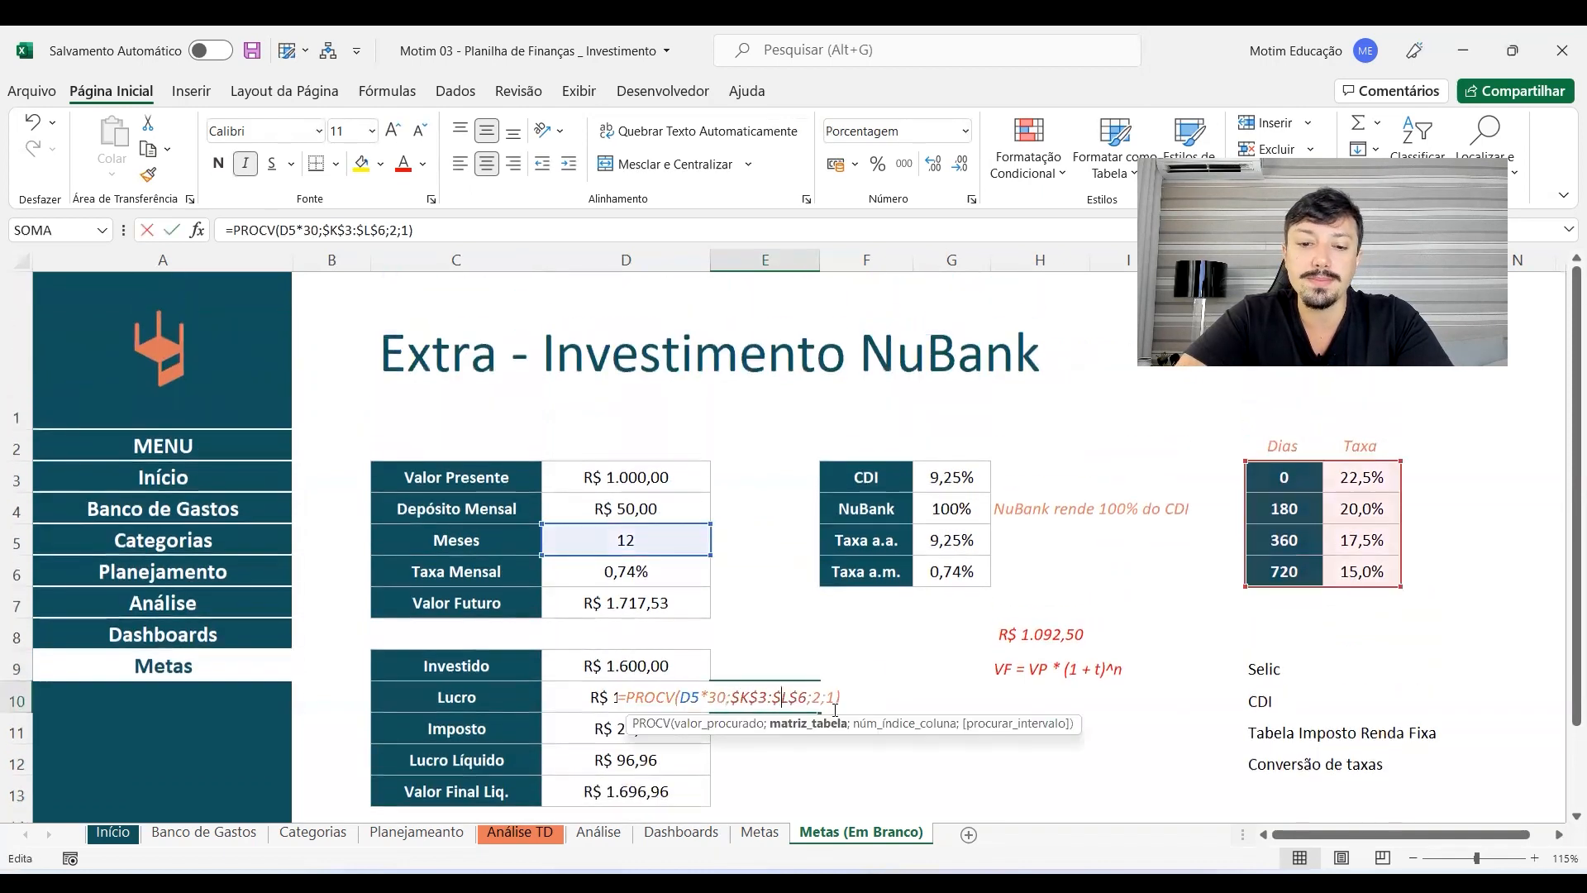
{"action": "key", "text": "Escape"}
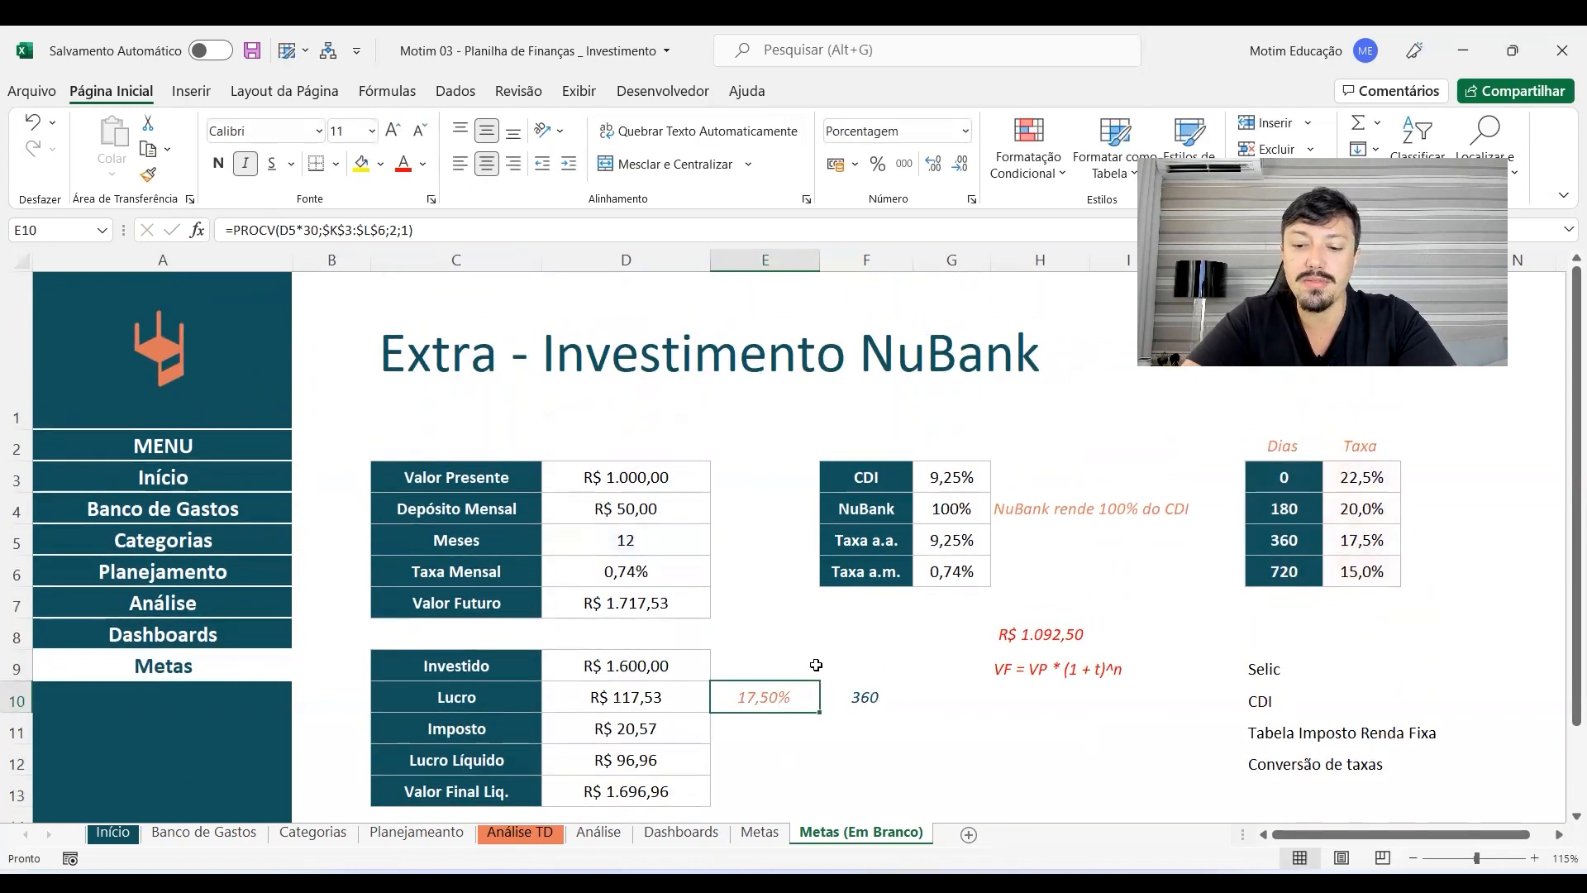
Step: Change the font color of the tax rate in E10 to black
{"action": "type", "text": "=procv("}
{"action": "key", "text": "Escape"}
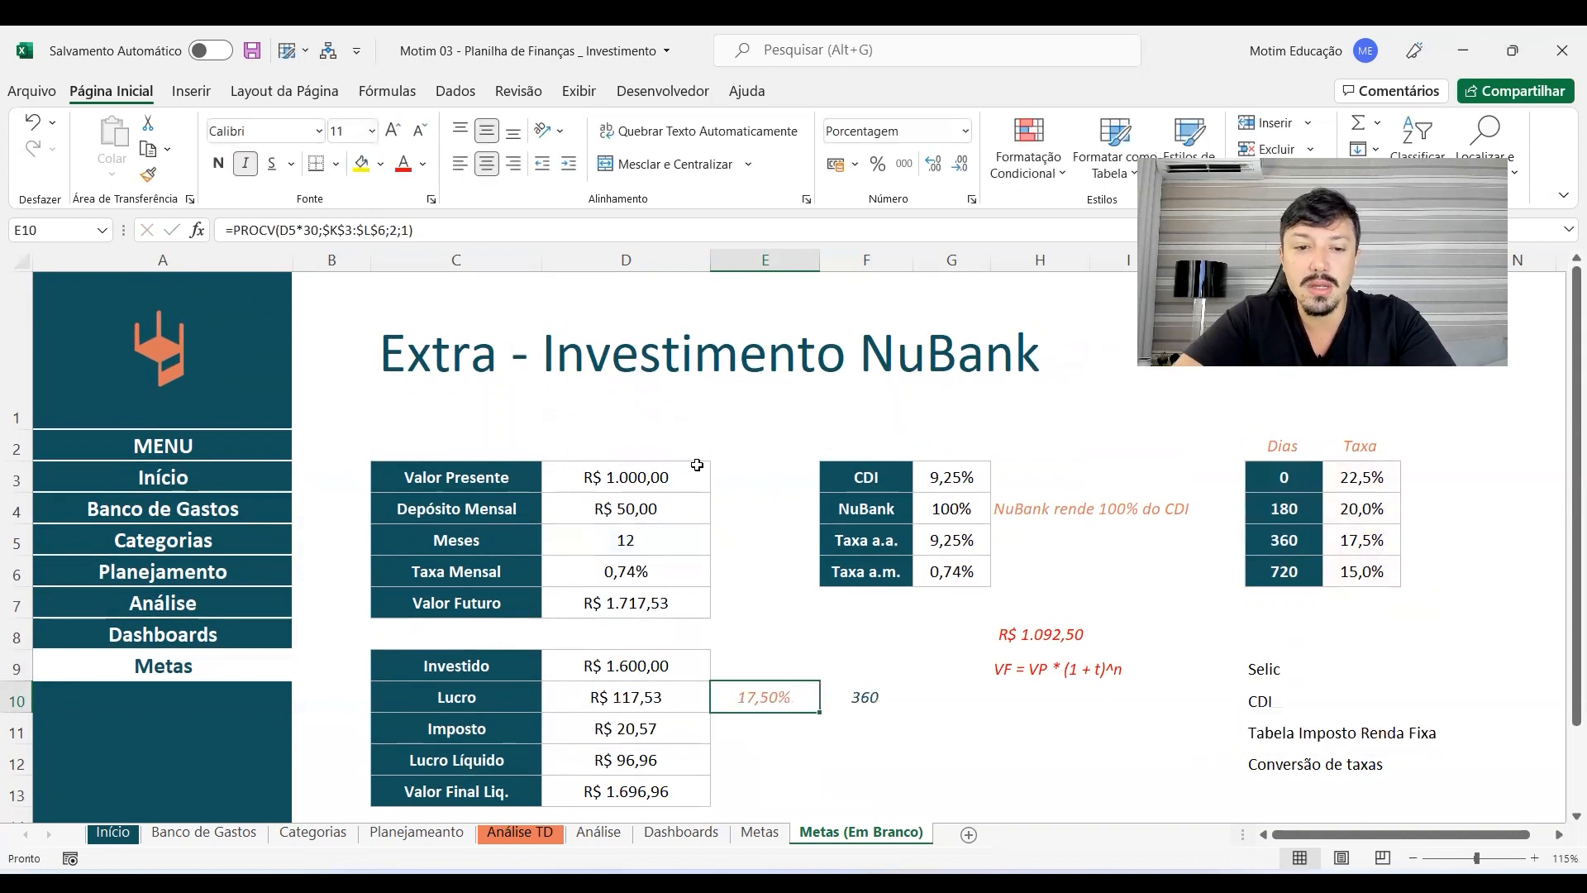
{"action": "left_click", "coordinate": [423, 164]}
{"action": "left_click", "coordinate": [418, 249]}
{"action": "scroll", "coordinate": [812, 735], "scroll_direction": "up", "scroll_amount": 2}
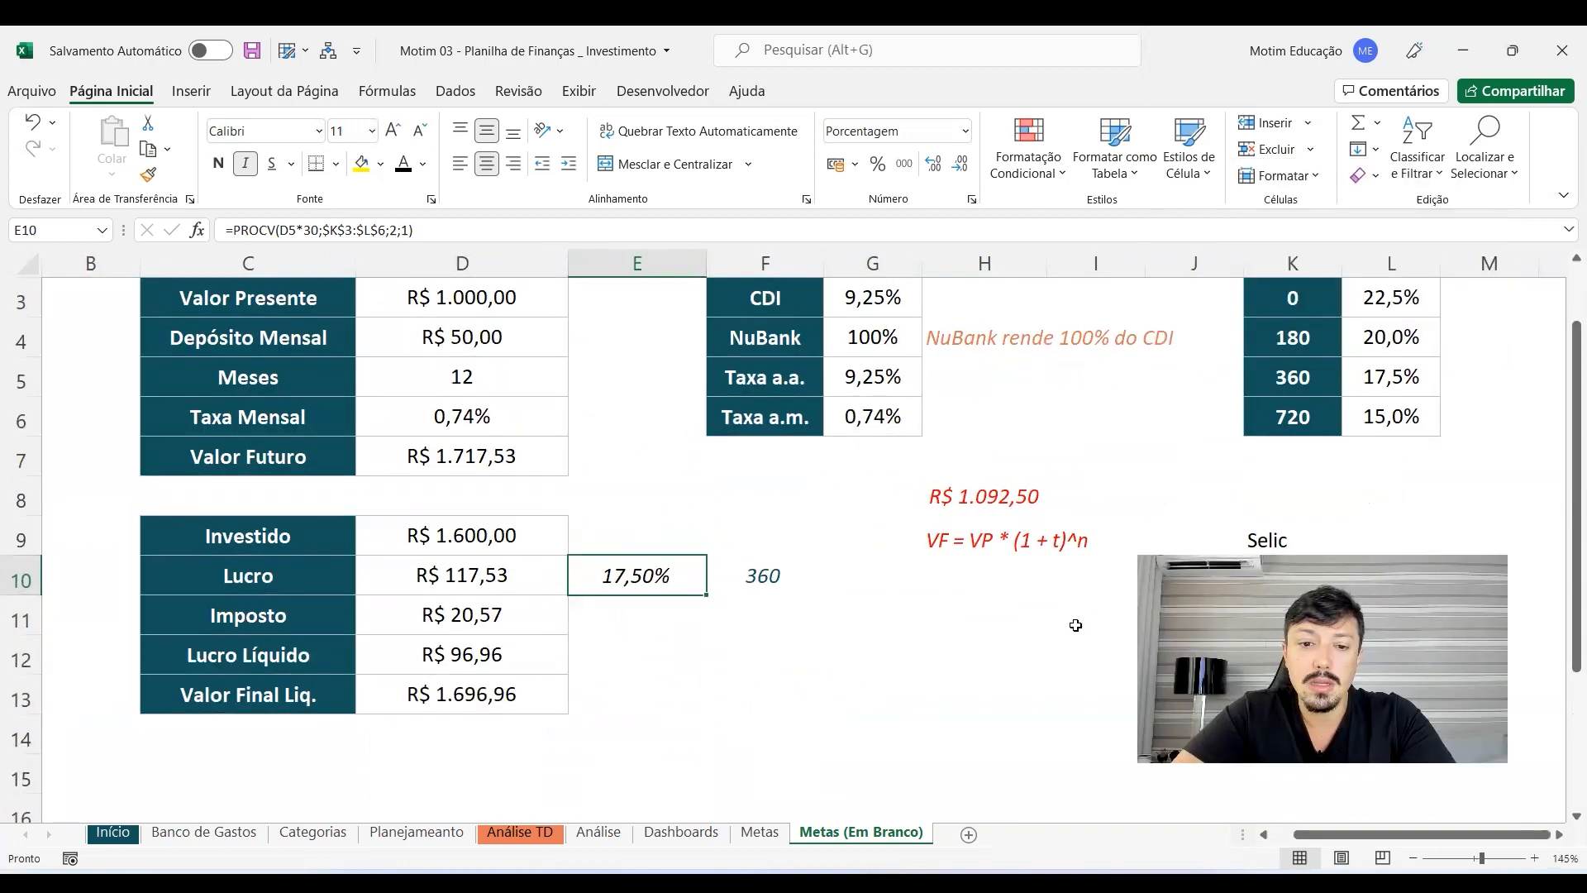
Step: Rewrite the tax-rate lookup in E10 with approximate matching as =PROCV(D5*30;K3:L6;2;VERDADEIRO)
{"action": "type", "text": "=procv"}
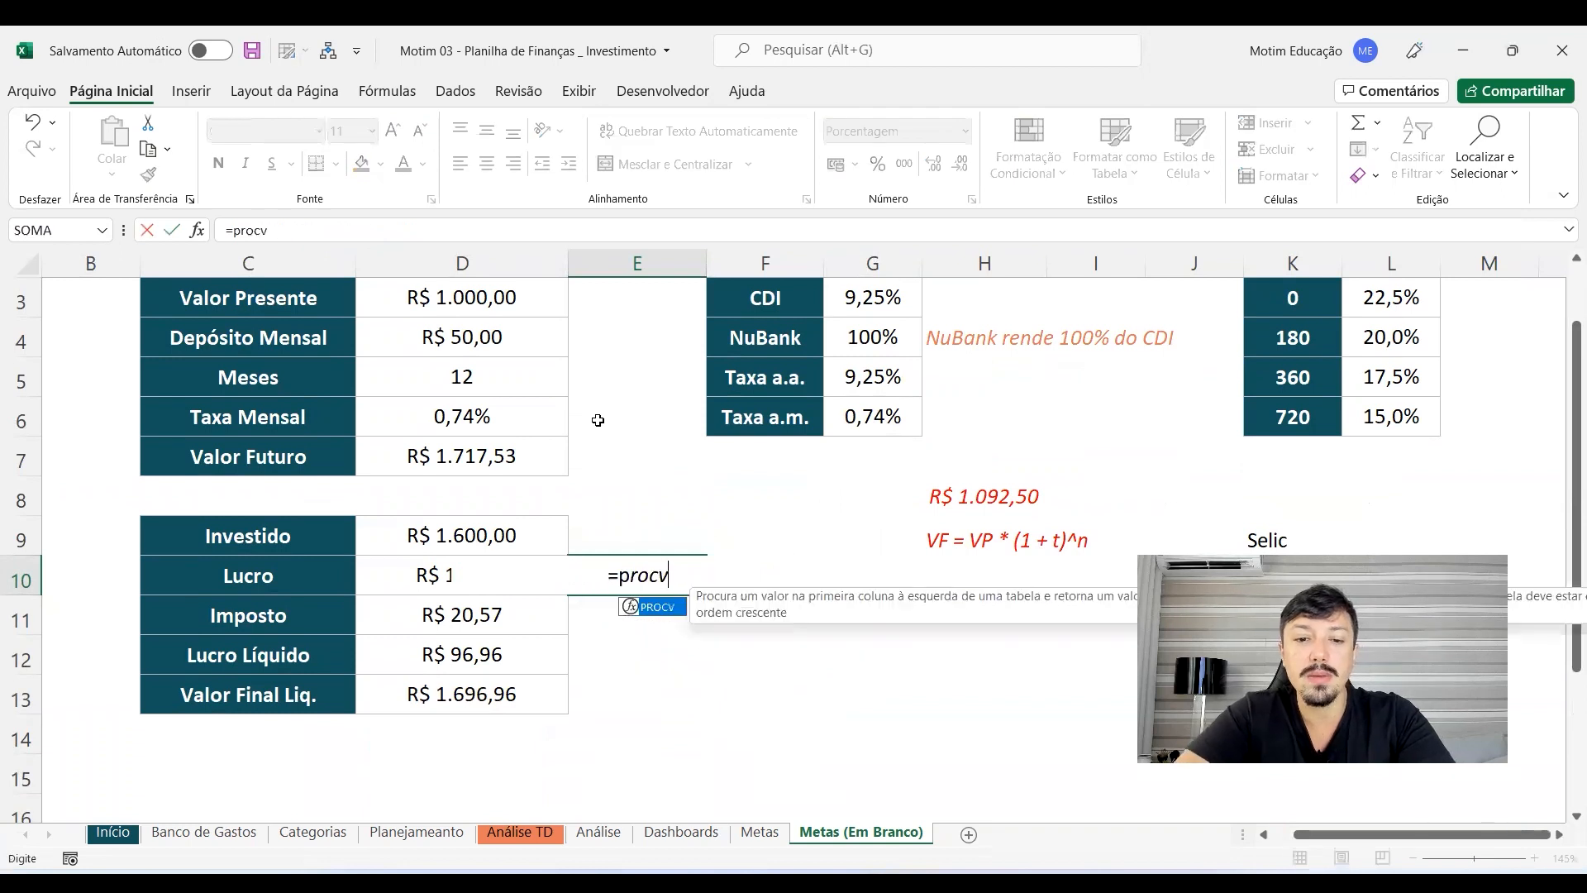
{"action": "key", "text": "Tab"}
{"action": "left_click", "coordinate": [494, 377]}
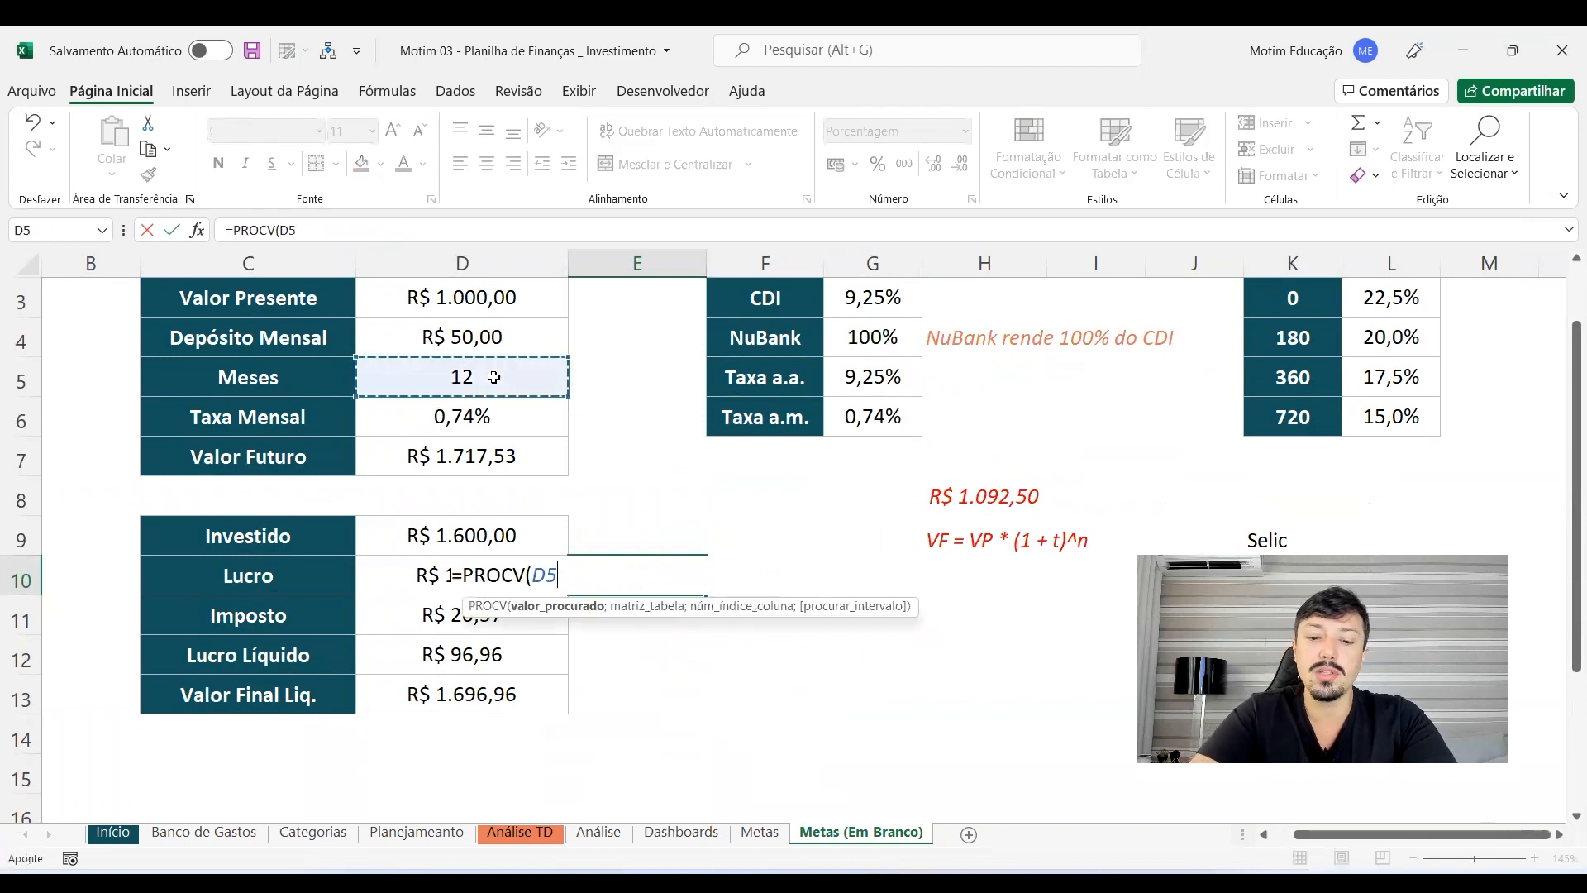
{"action": "type", "text": "*30"}
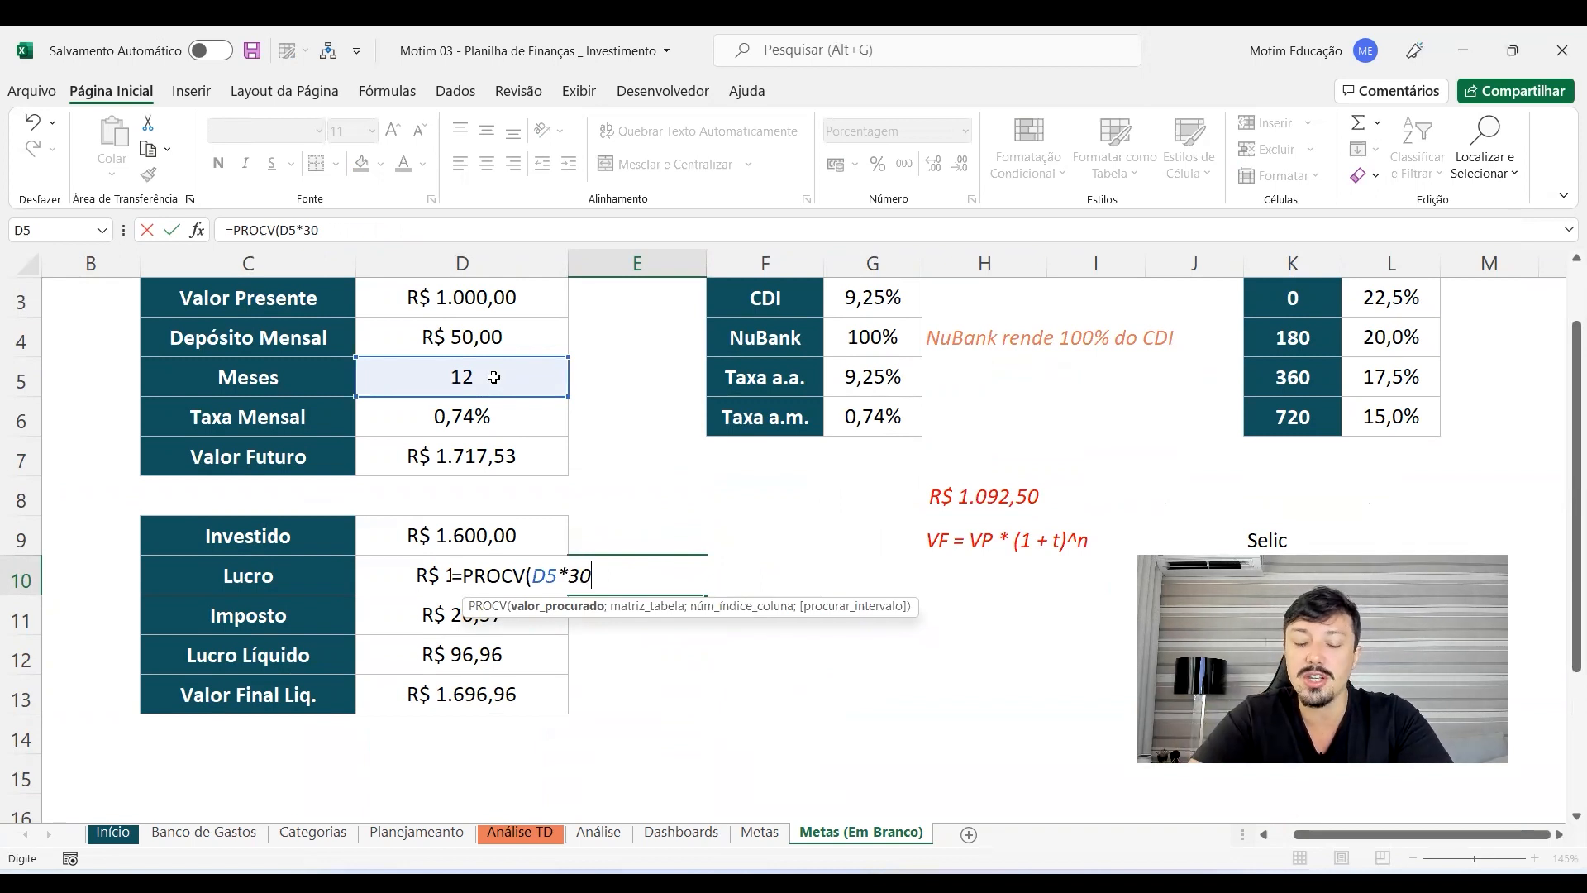
{"action": "type", "text": ";"}
{"action": "left_click_drag", "start_coordinate": [1302, 291], "coordinate": [1378, 419]}
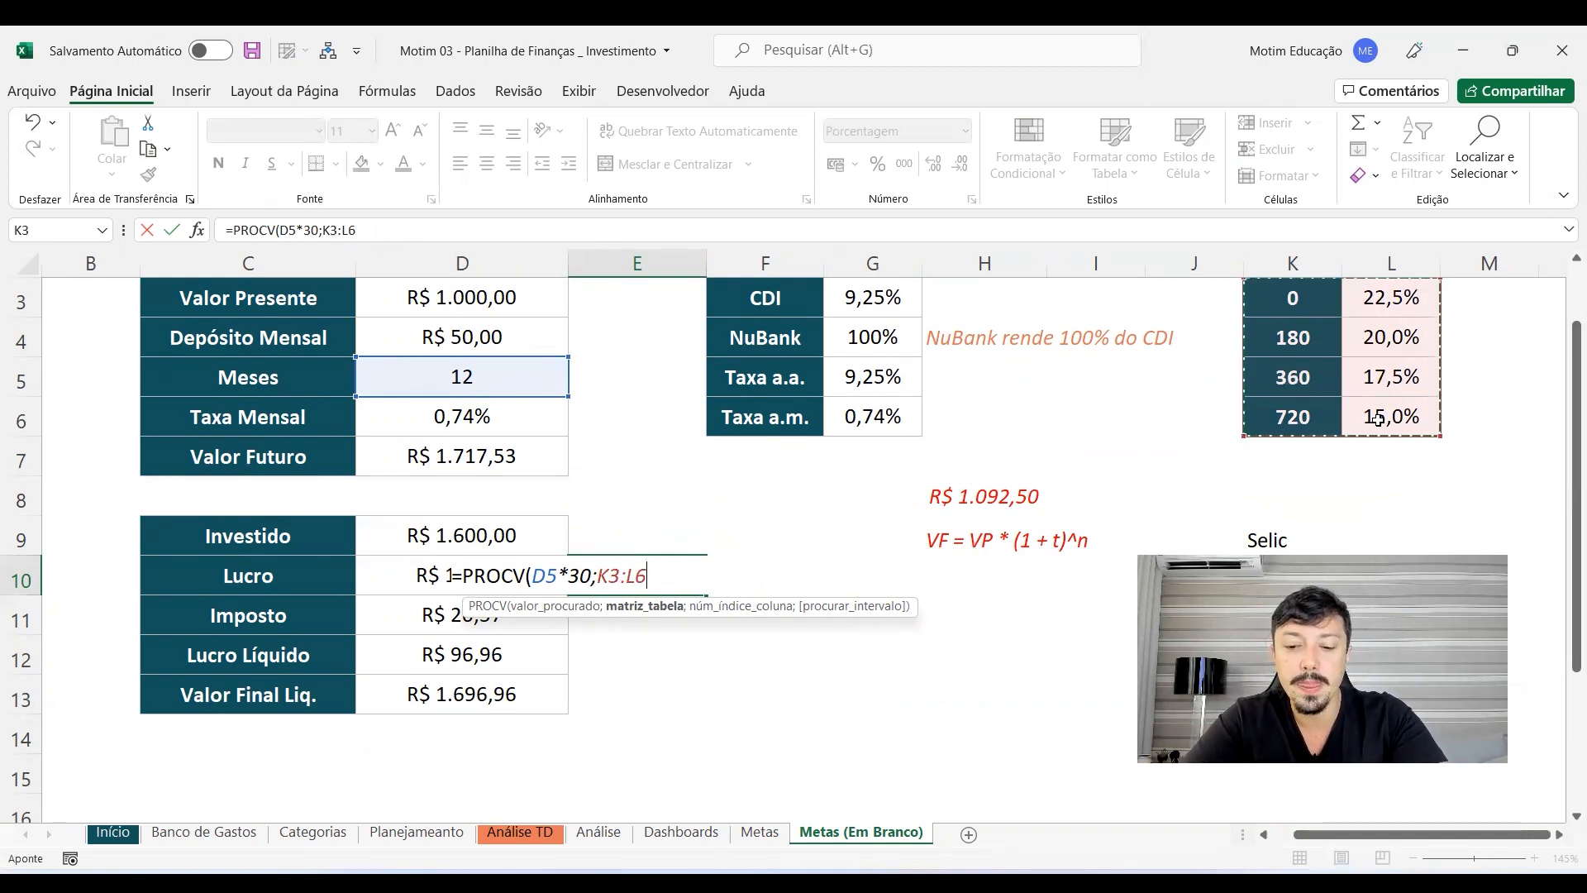
{"action": "type", "text": ";"}
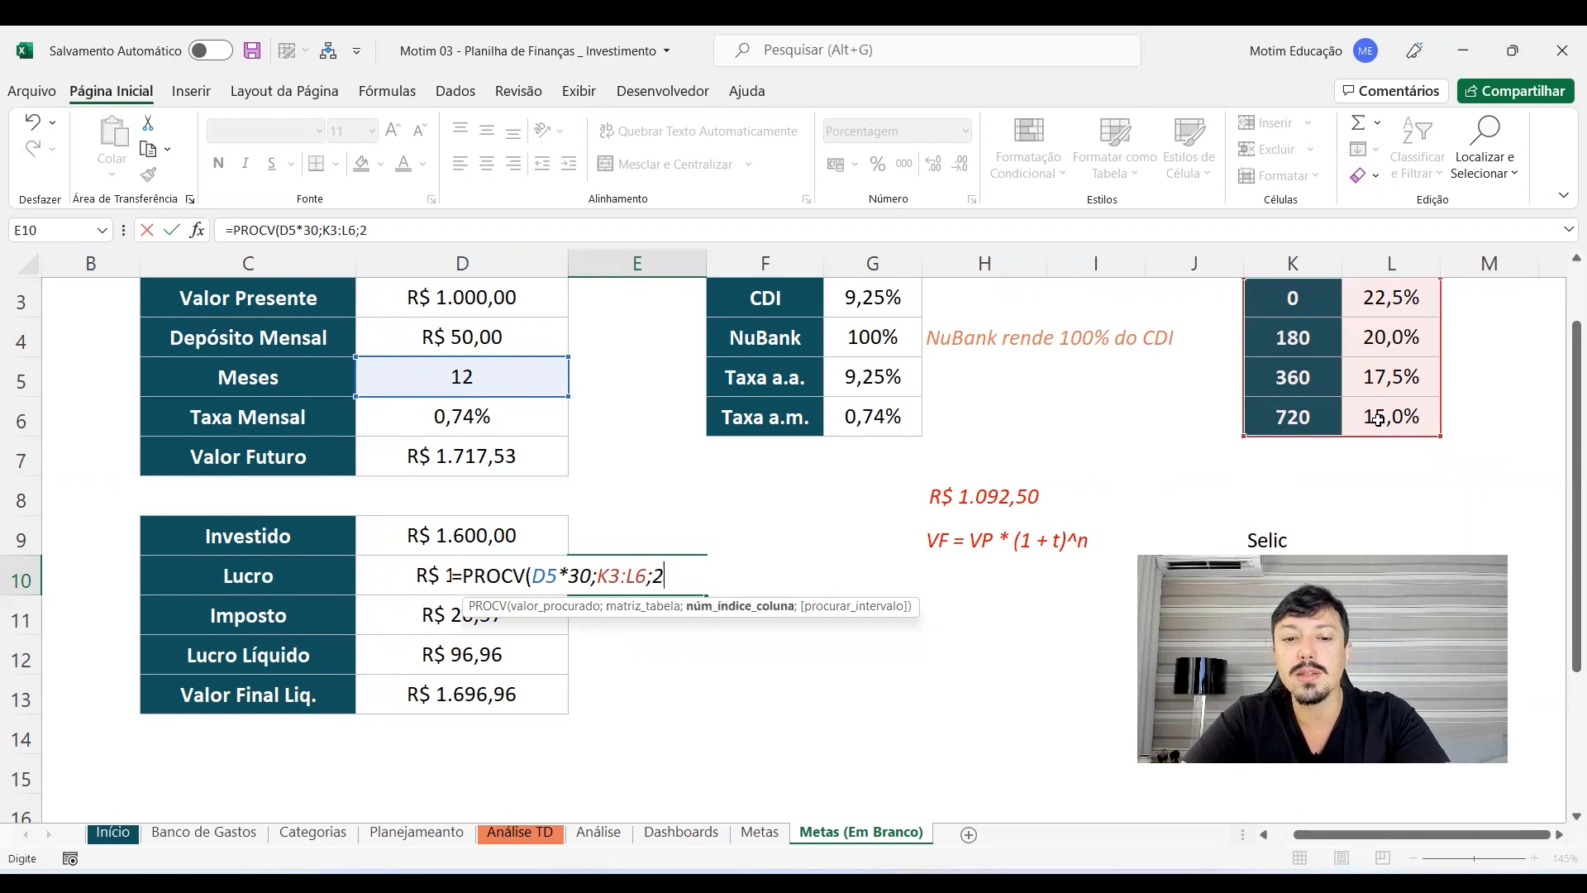
{"action": "type", "text": "2;ver"}
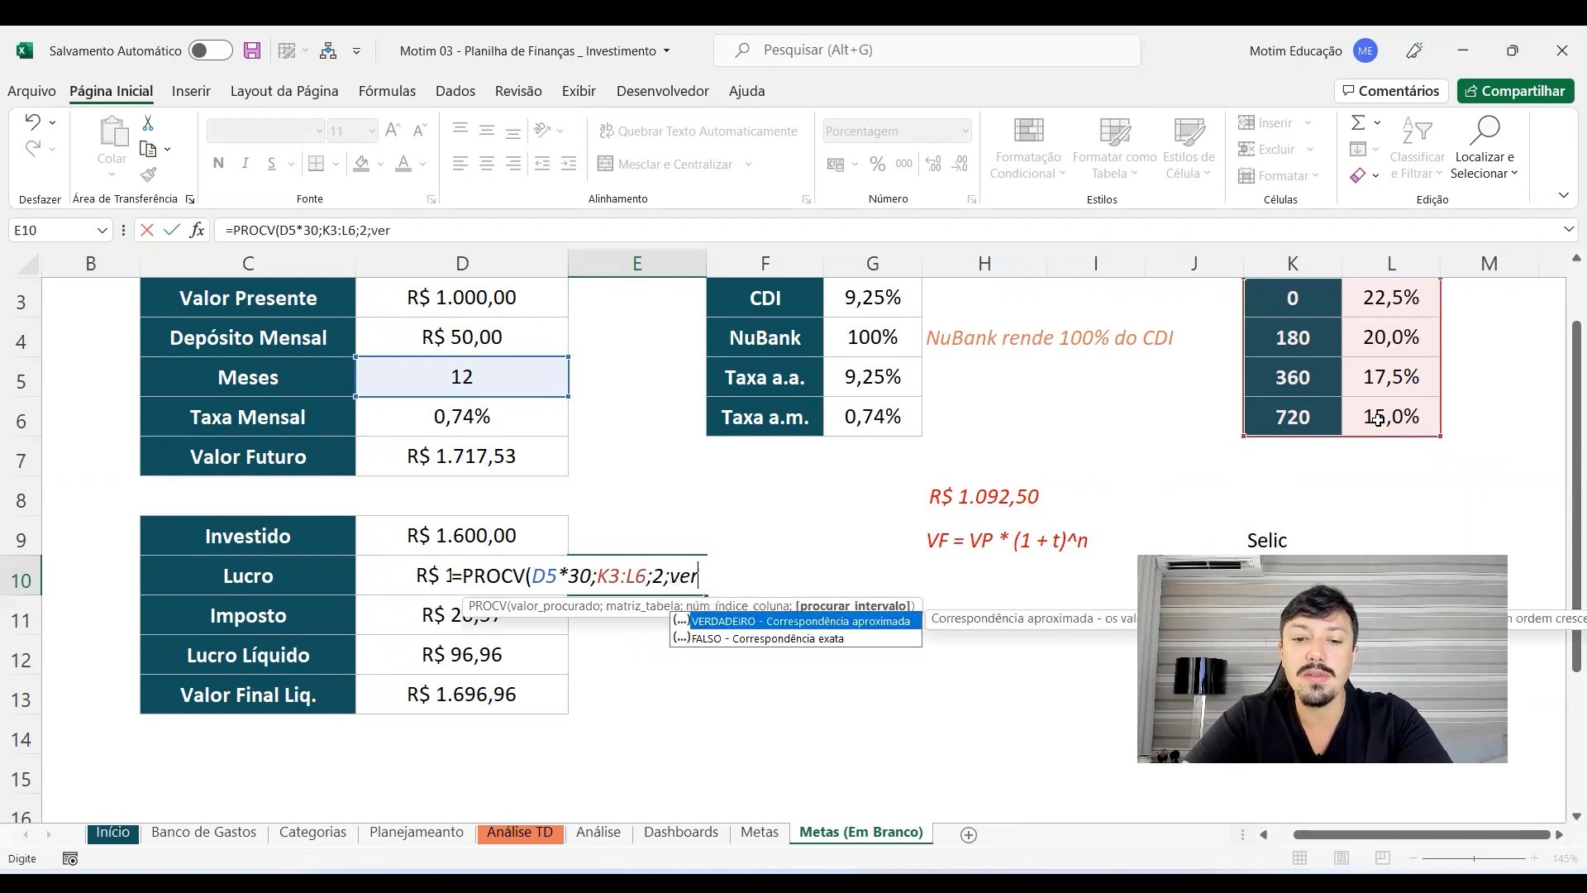
{"action": "key", "text": "Tab"}
{"action": "type", "text": ")"}
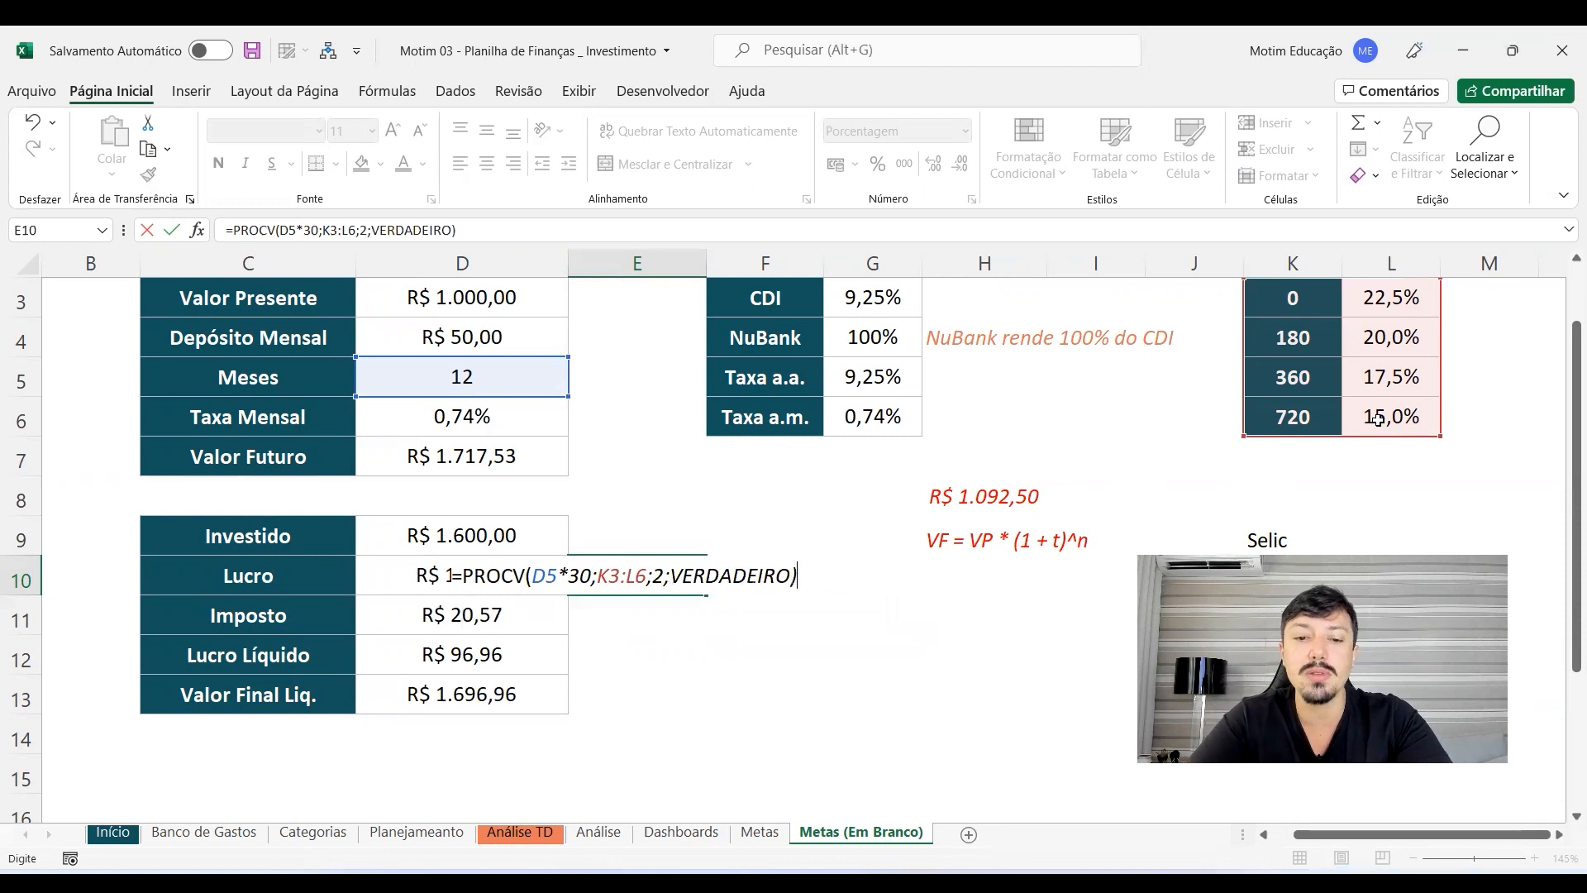
{"action": "key", "text": "Return"}
{"action": "left_click", "coordinate": [670, 558]}
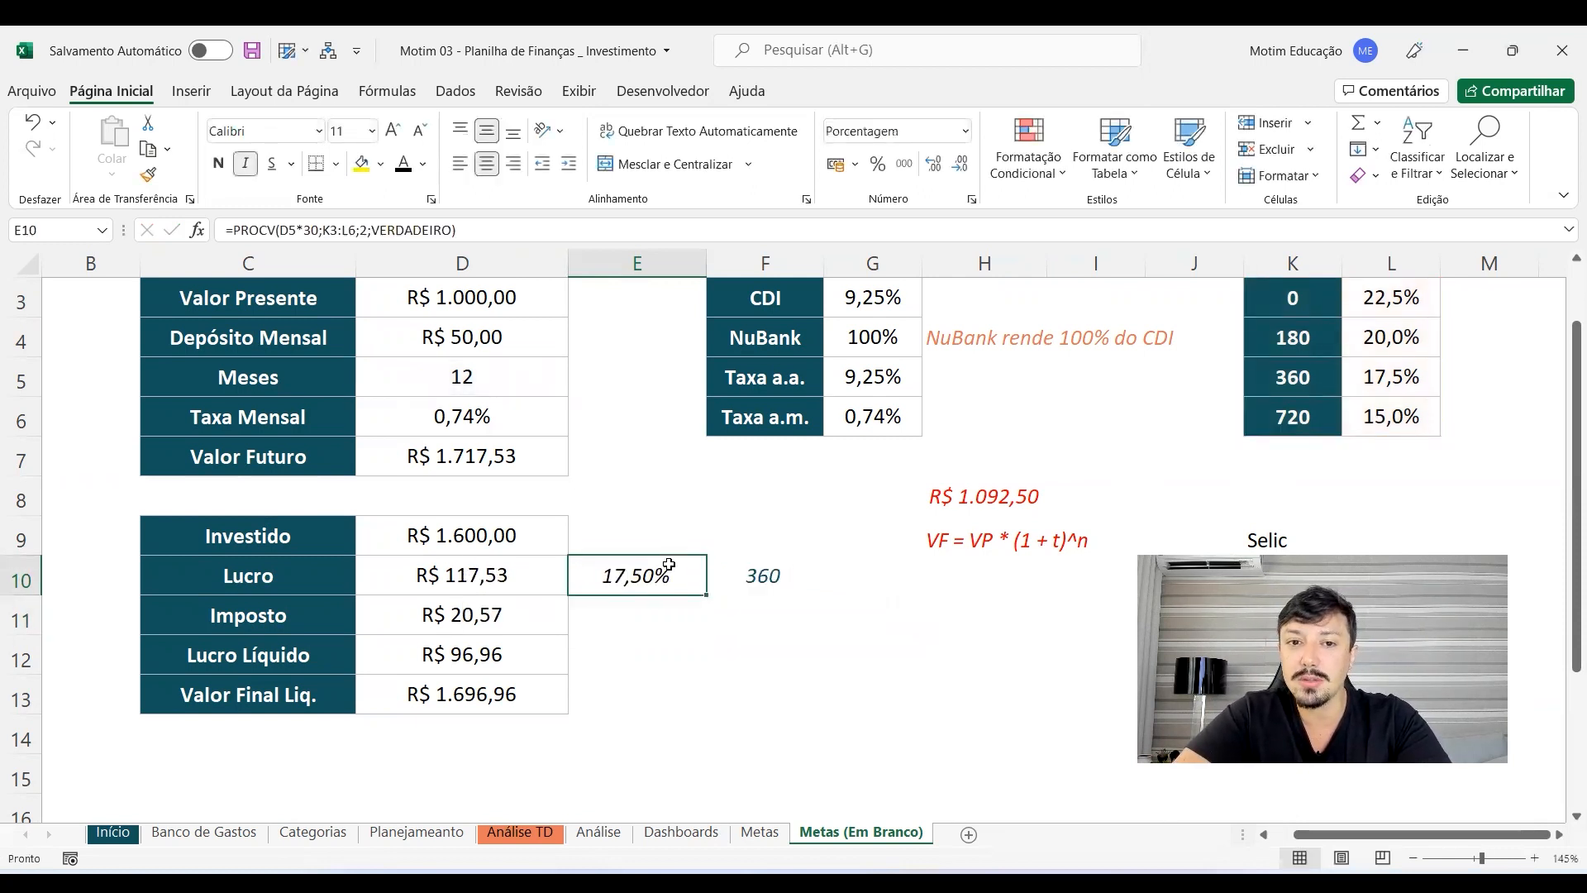
Step: Set Meses in D5 to 24 to test the tax-rate lookup
{"action": "left_click", "coordinate": [461, 377]}
{"action": "type", "text": "24"}
{"action": "key", "text": "Return"}
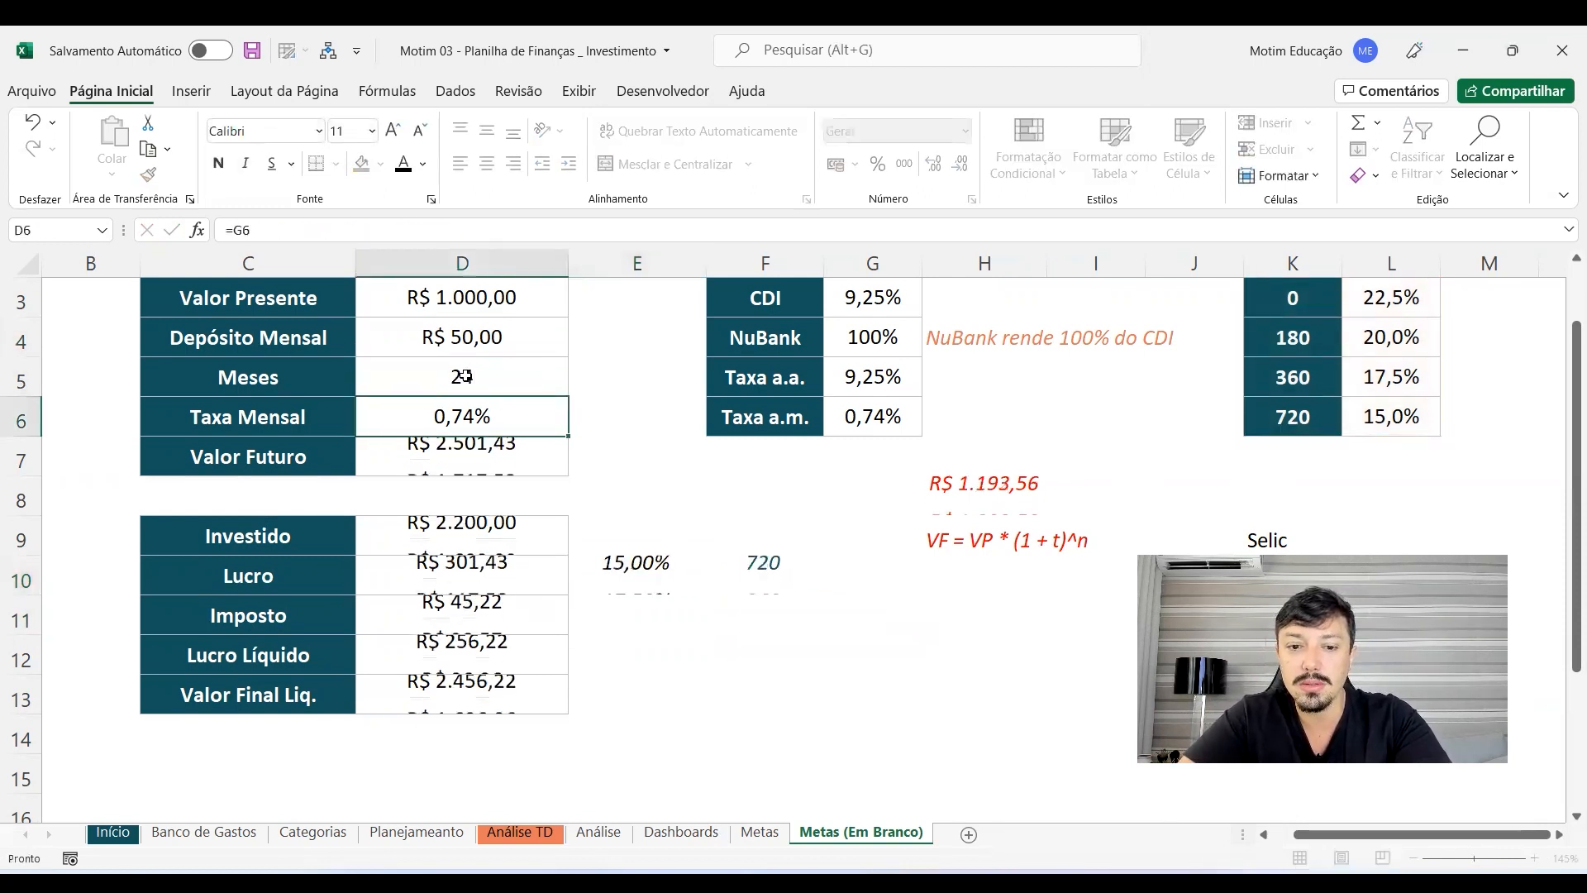
Step: Examine each argument of the PROCV formula in E10 and the day-count formula in F10
{"action": "double_click", "coordinate": [695, 576]}
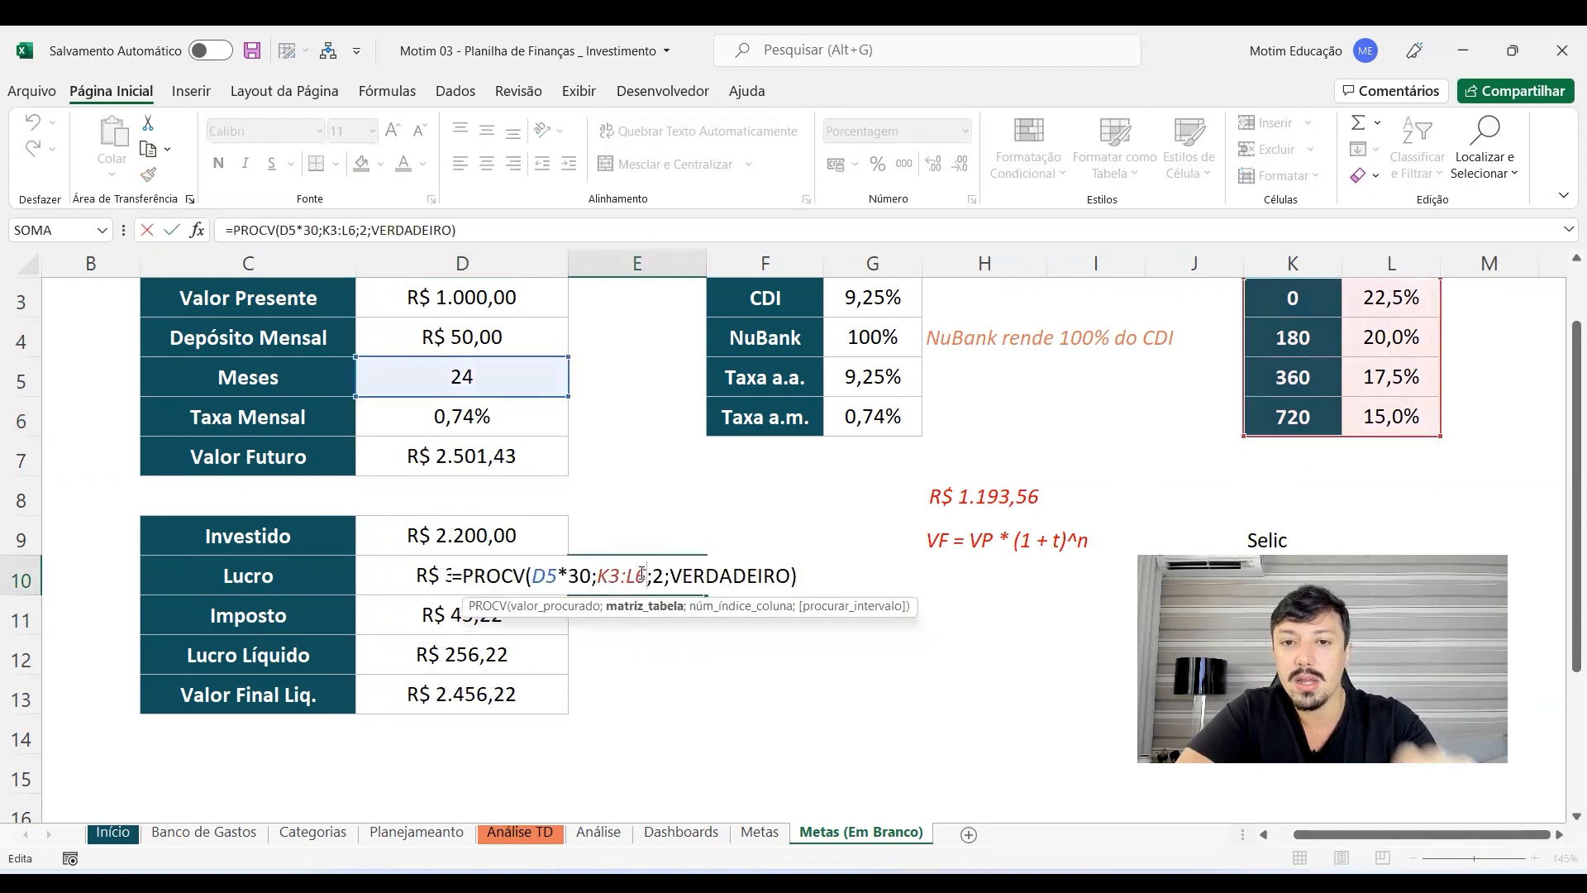
{"action": "left_click", "coordinate": [583, 608]}
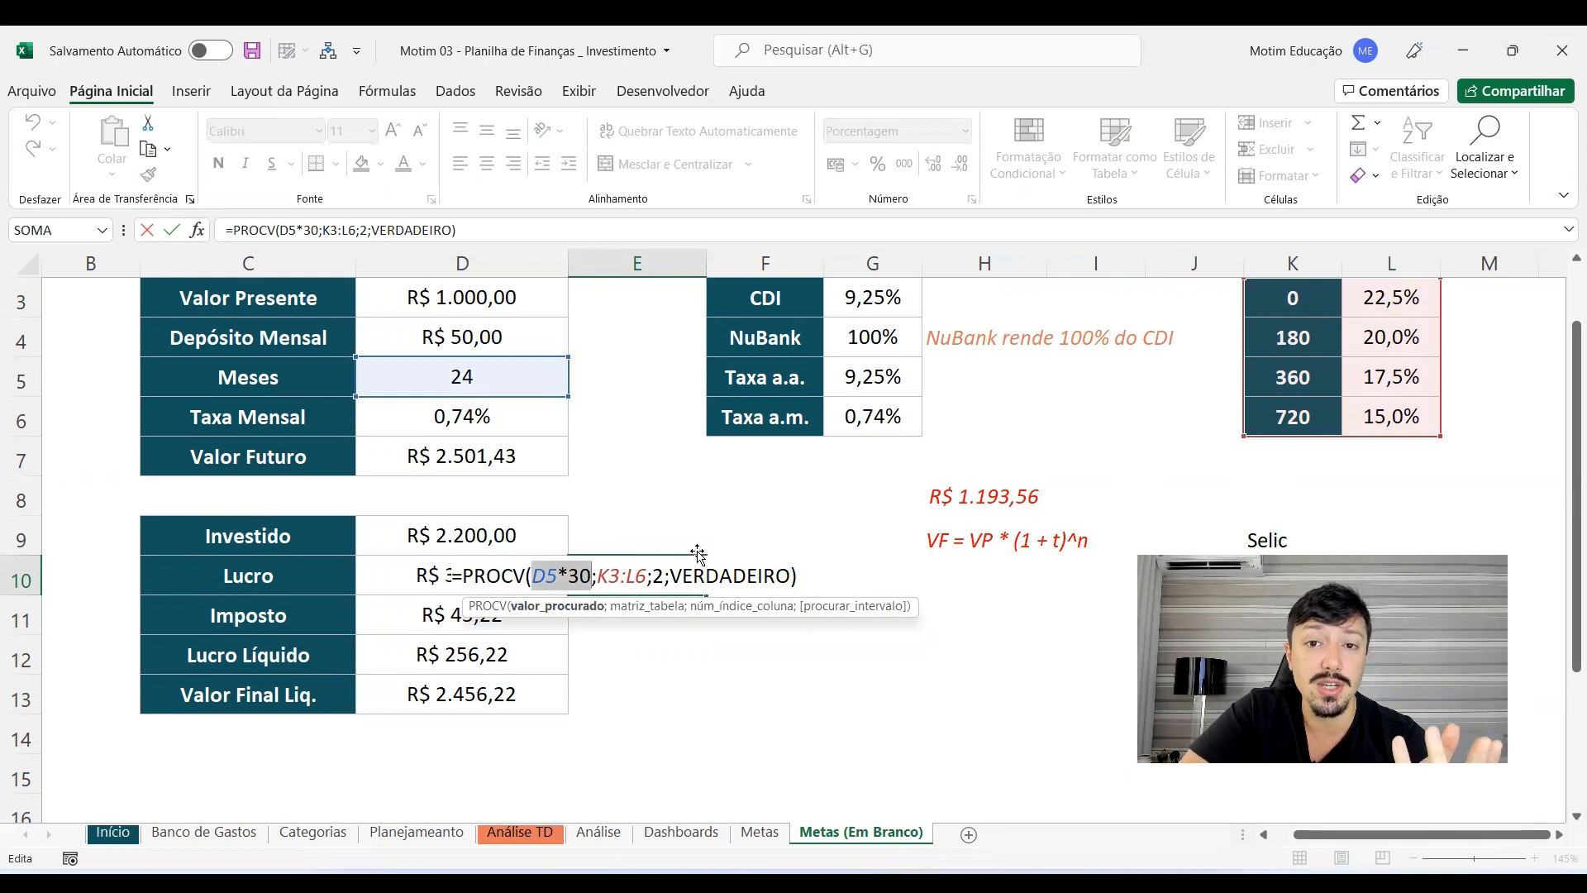
{"action": "left_click", "coordinate": [641, 608]}
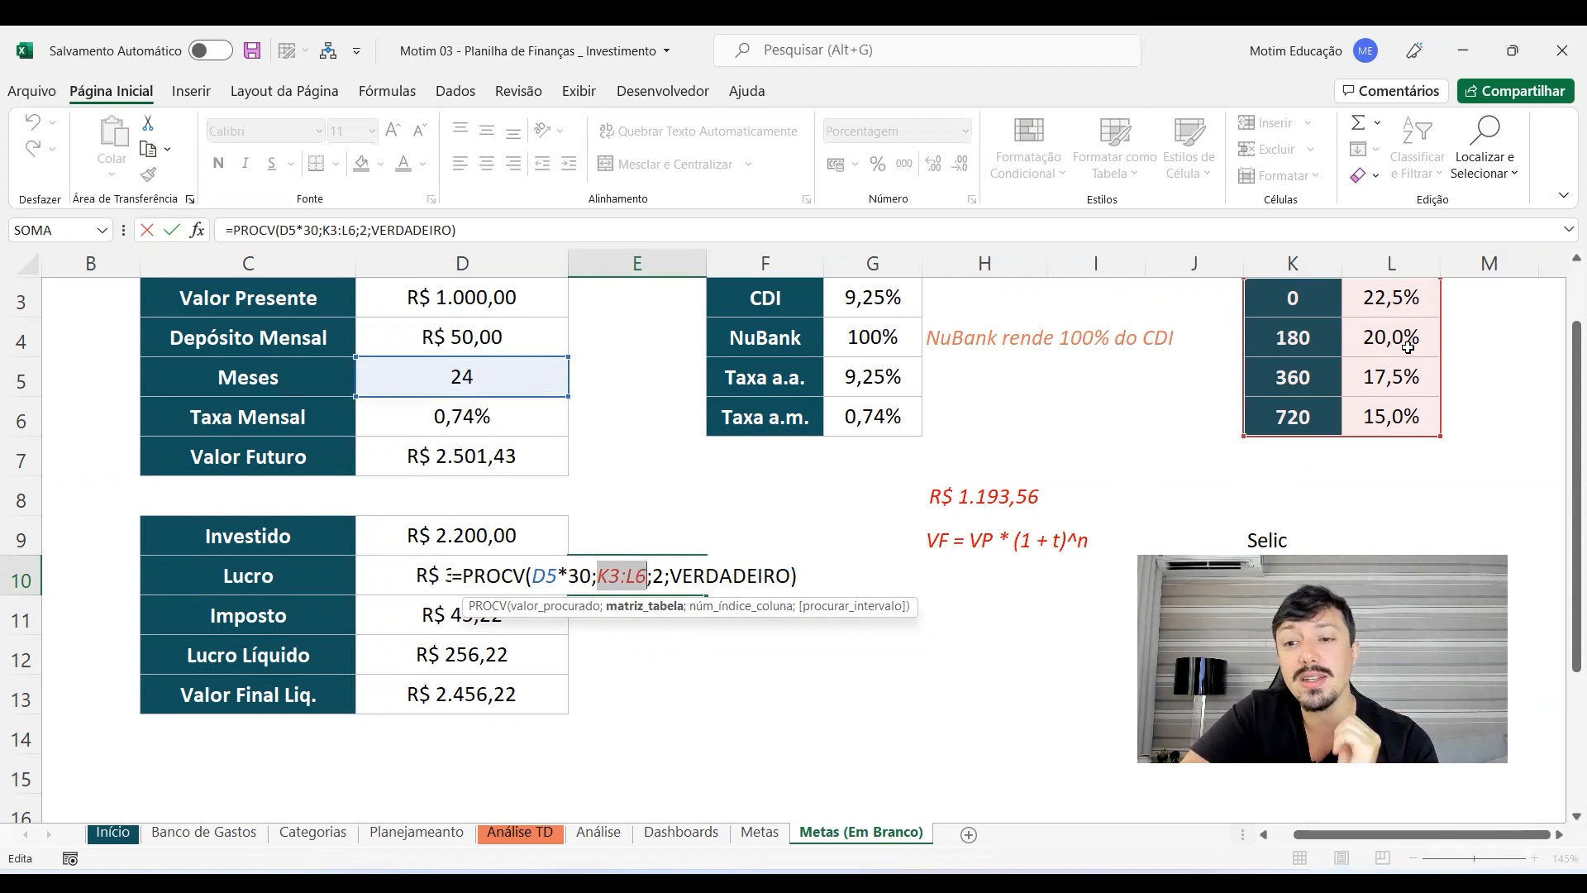
{"action": "left_click", "coordinate": [730, 607]}
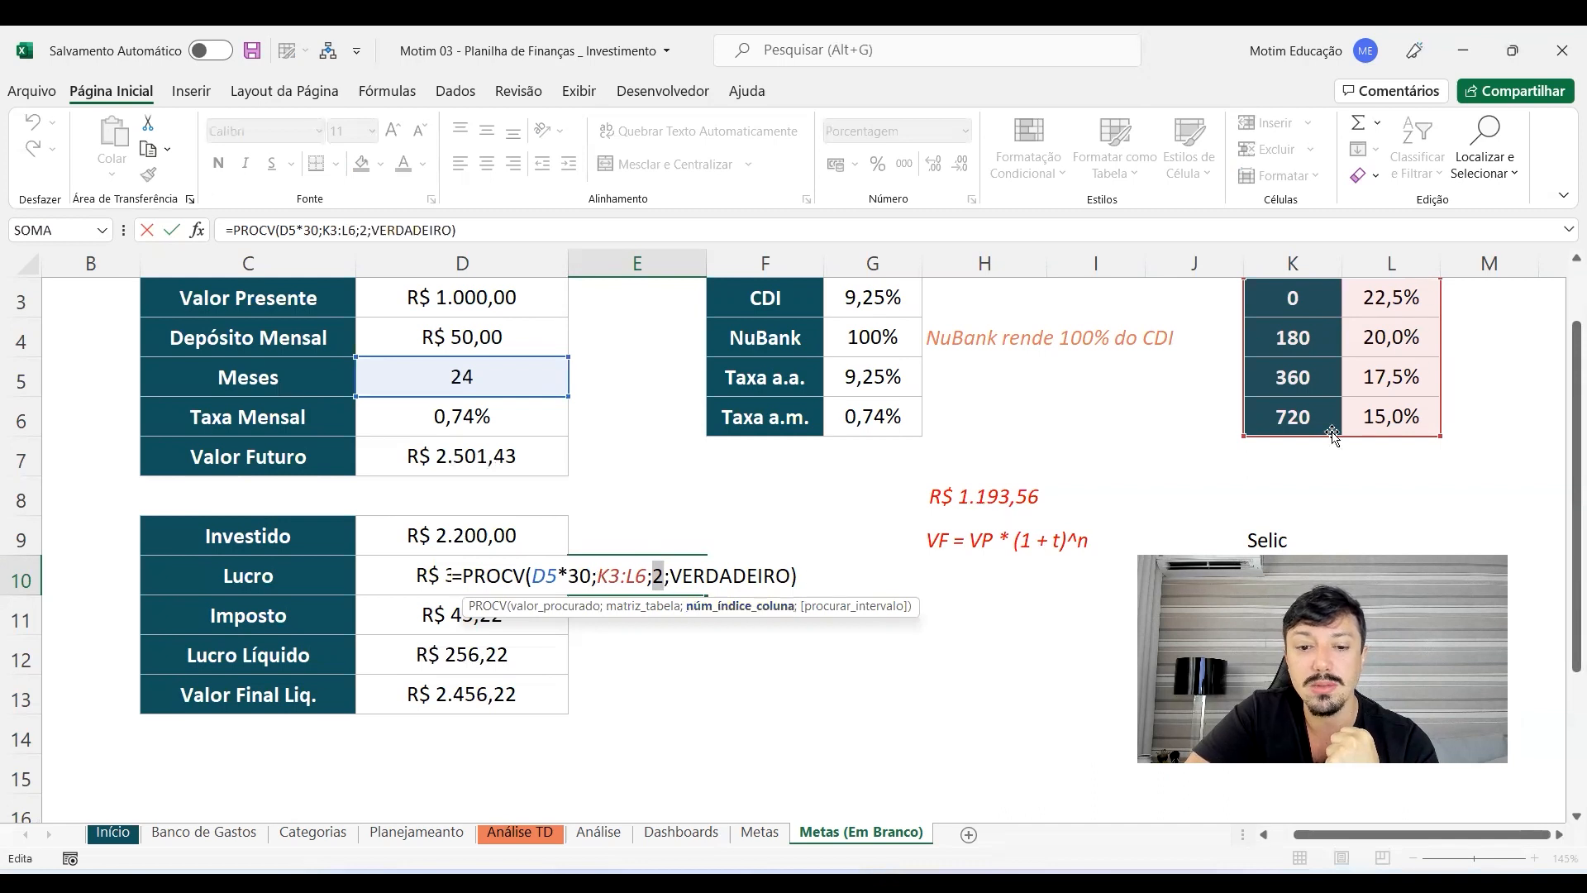
{"action": "left_click", "coordinate": [830, 608]}
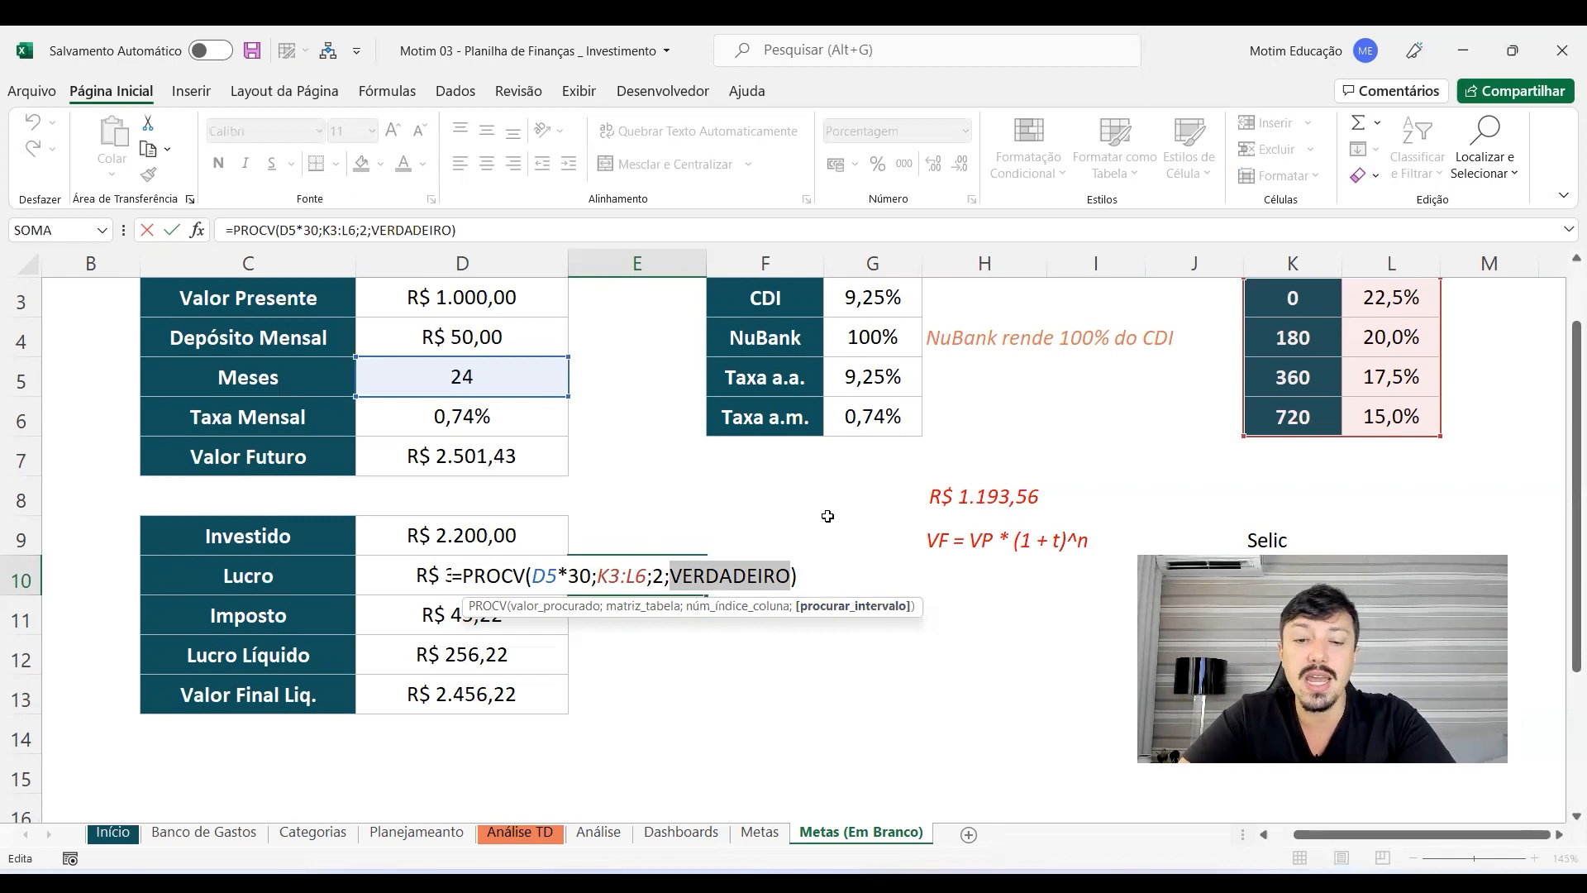
{"action": "key", "text": "Return"}
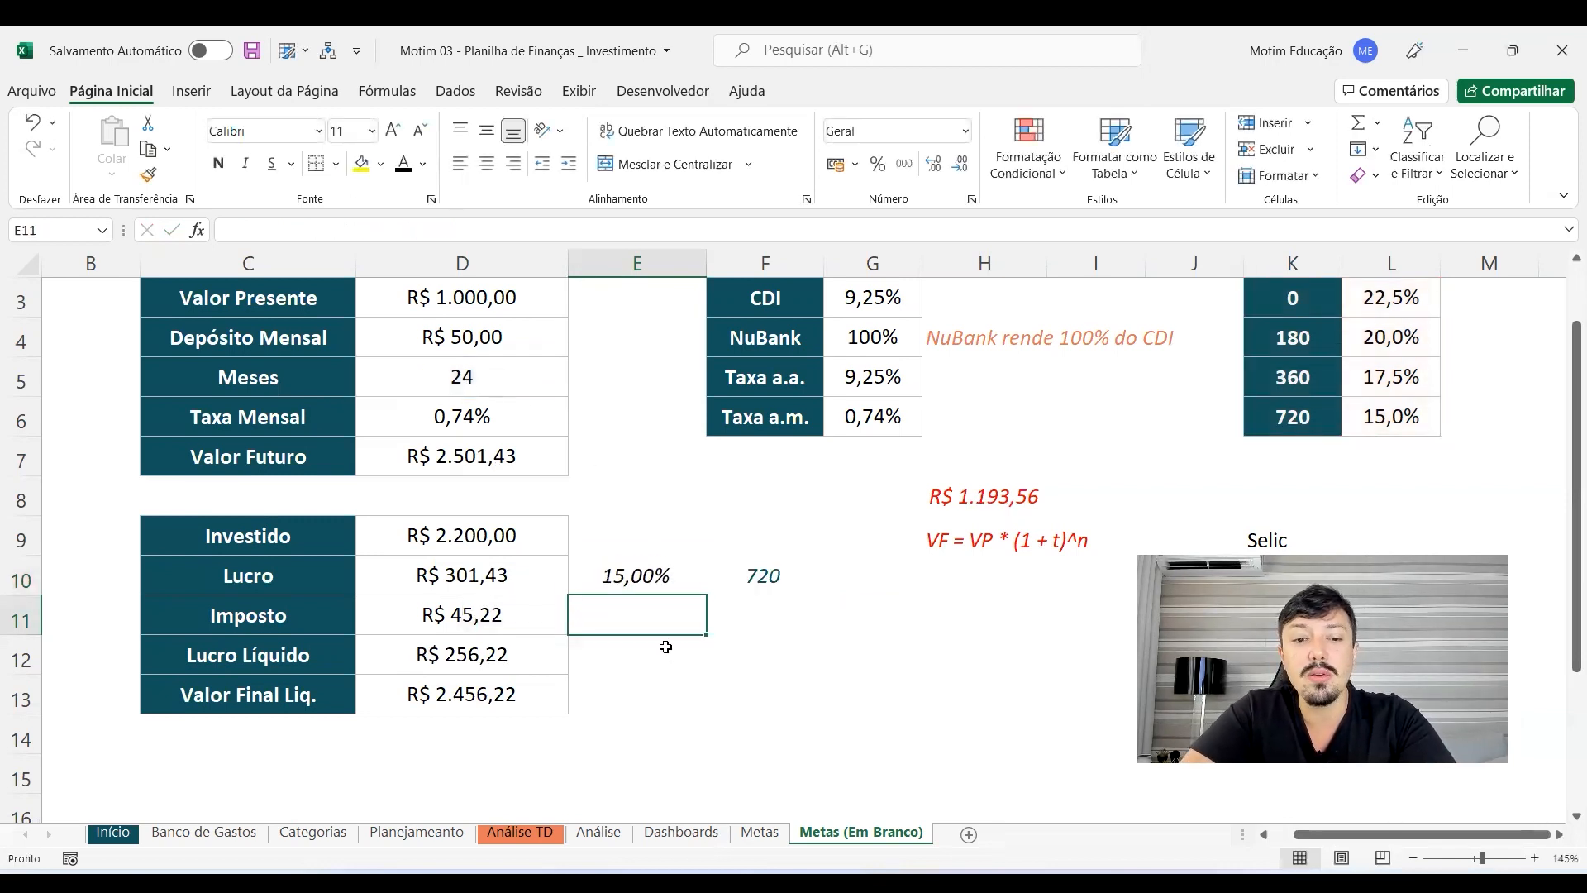
{"action": "double_click", "coordinate": [765, 575]}
{"action": "key", "text": "Escape"}
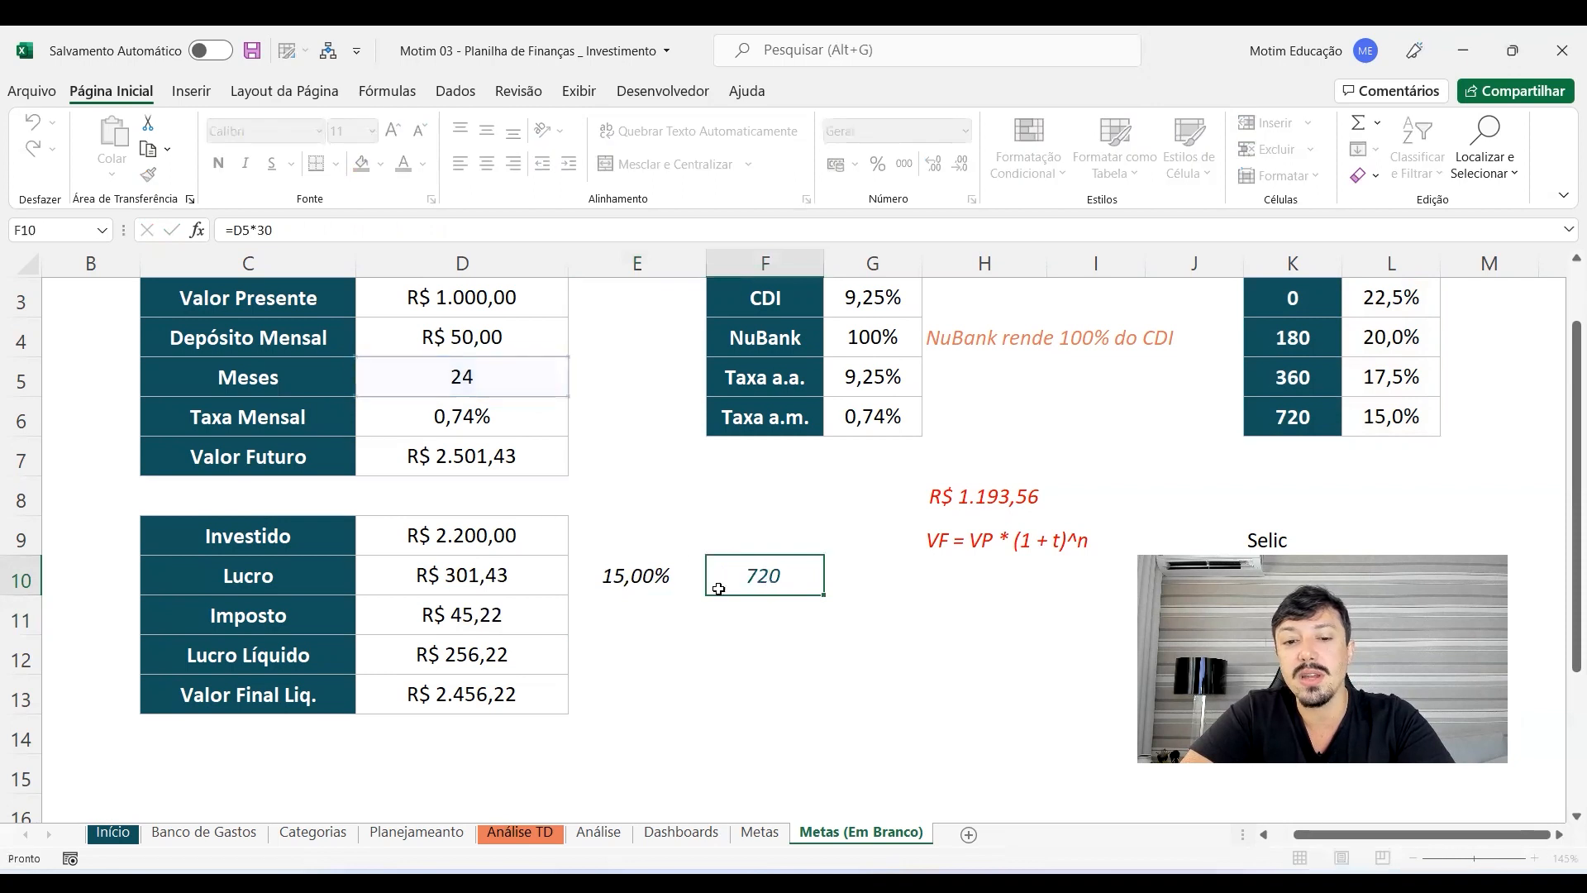
Step: Set Meses in D5 to 15 and compare the day count in F10 with the Dias brackets in column K
{"action": "left_click", "coordinate": [517, 390]}
{"action": "type", "text": "15"}
{"action": "key", "text": "Return"}
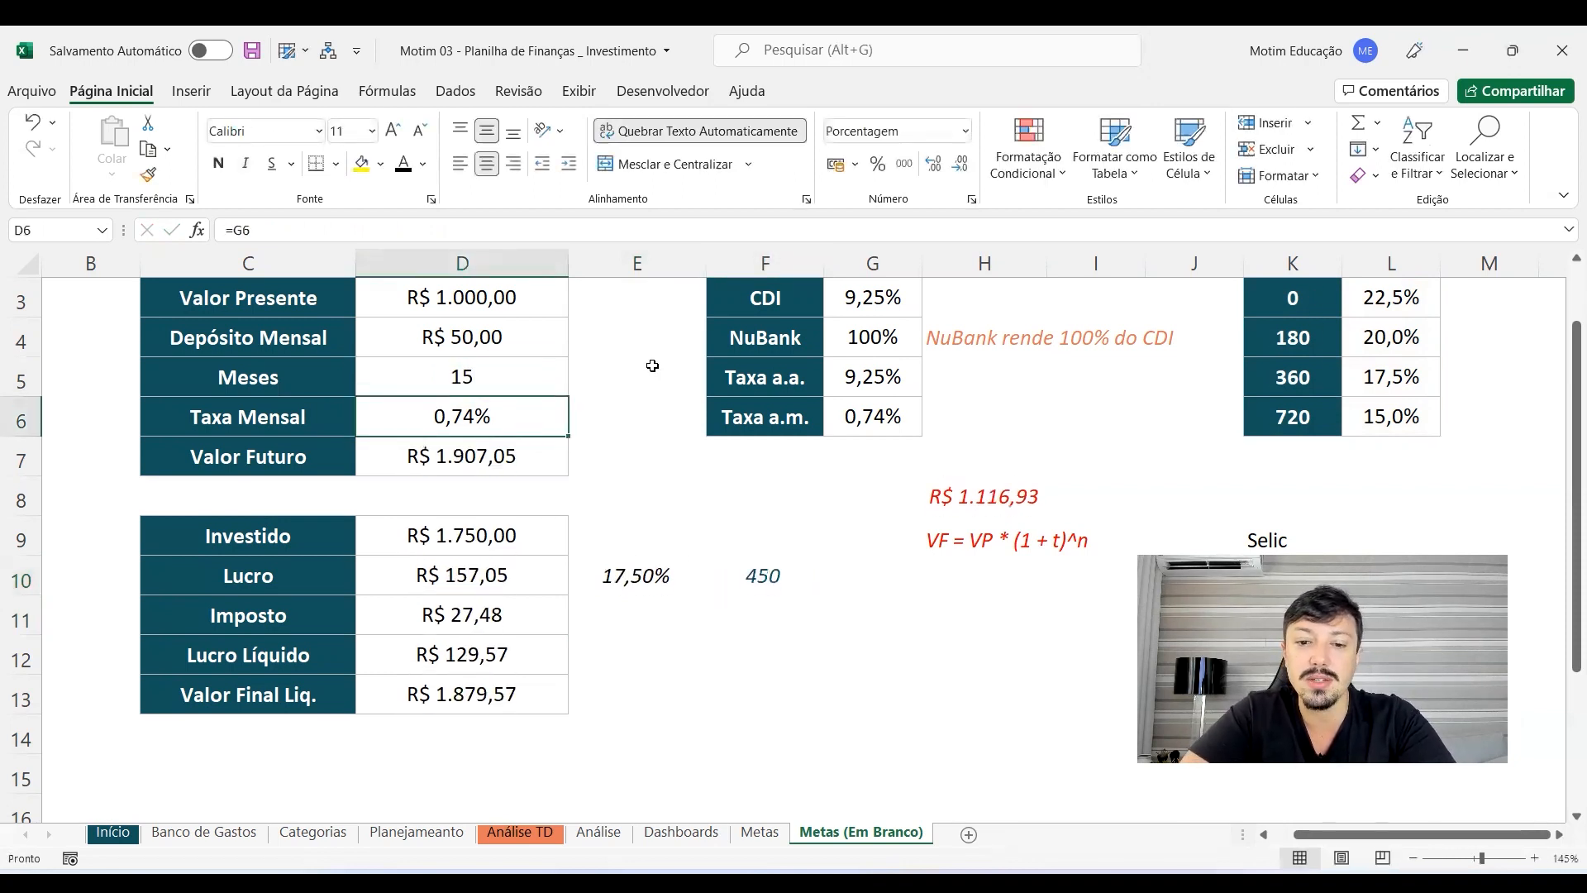
{"action": "left_click", "coordinate": [775, 573]}
{"action": "left_click_drag", "start_coordinate": [1313, 297], "coordinate": [1318, 411]}
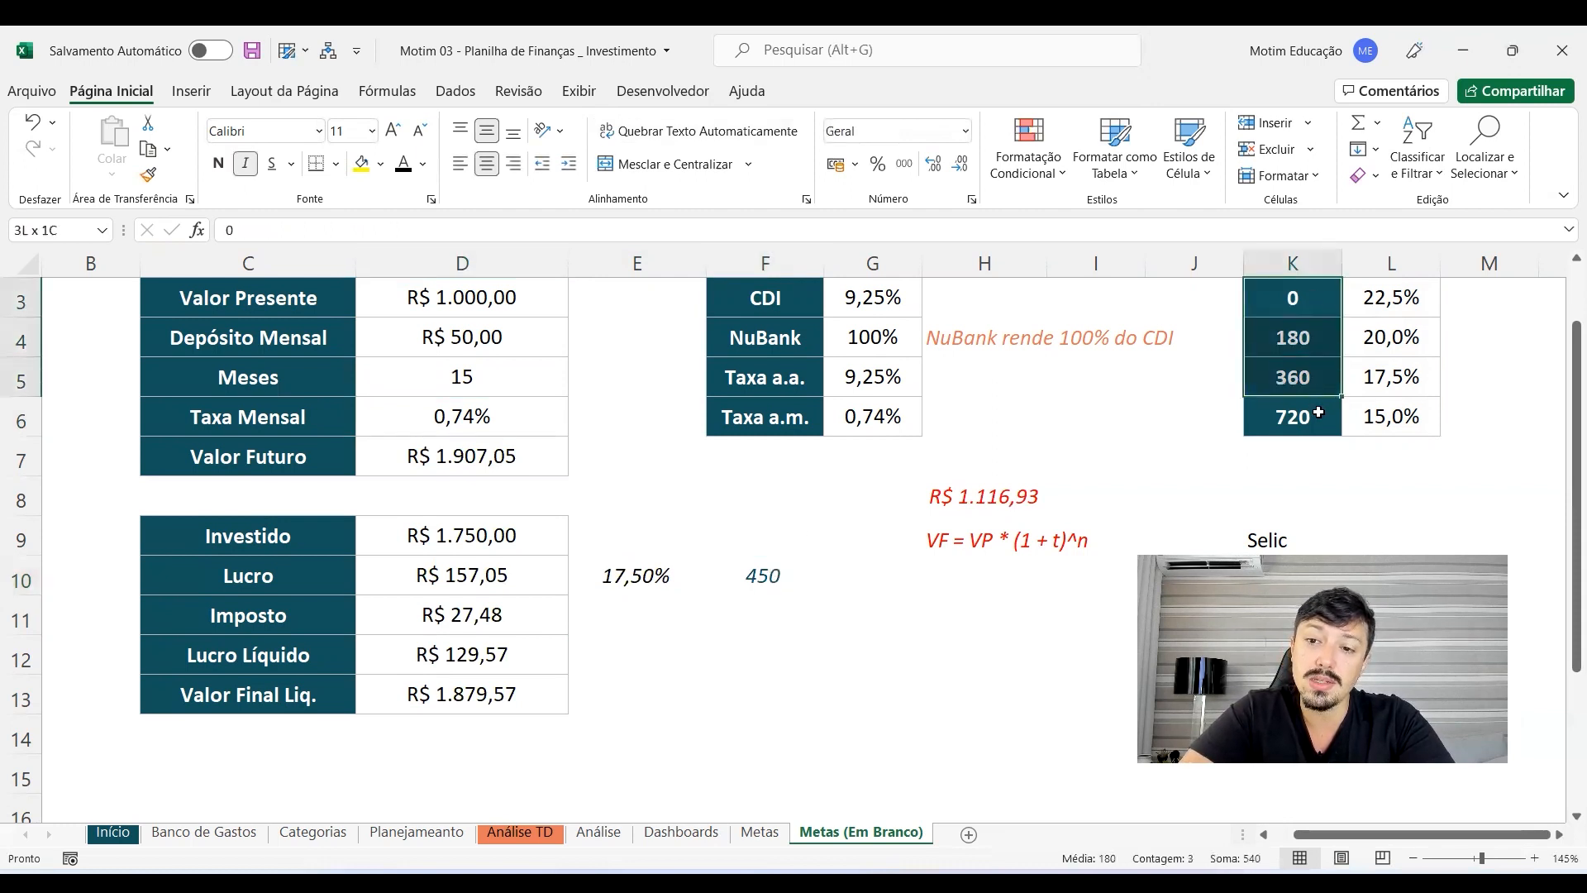
Step: Try exact matching in E10 by replacing VERDADEIRO with FALSO in the PROCV formula, and undo the change
{"action": "left_click", "coordinate": [638, 579]}
{"action": "key", "text": "F2"}
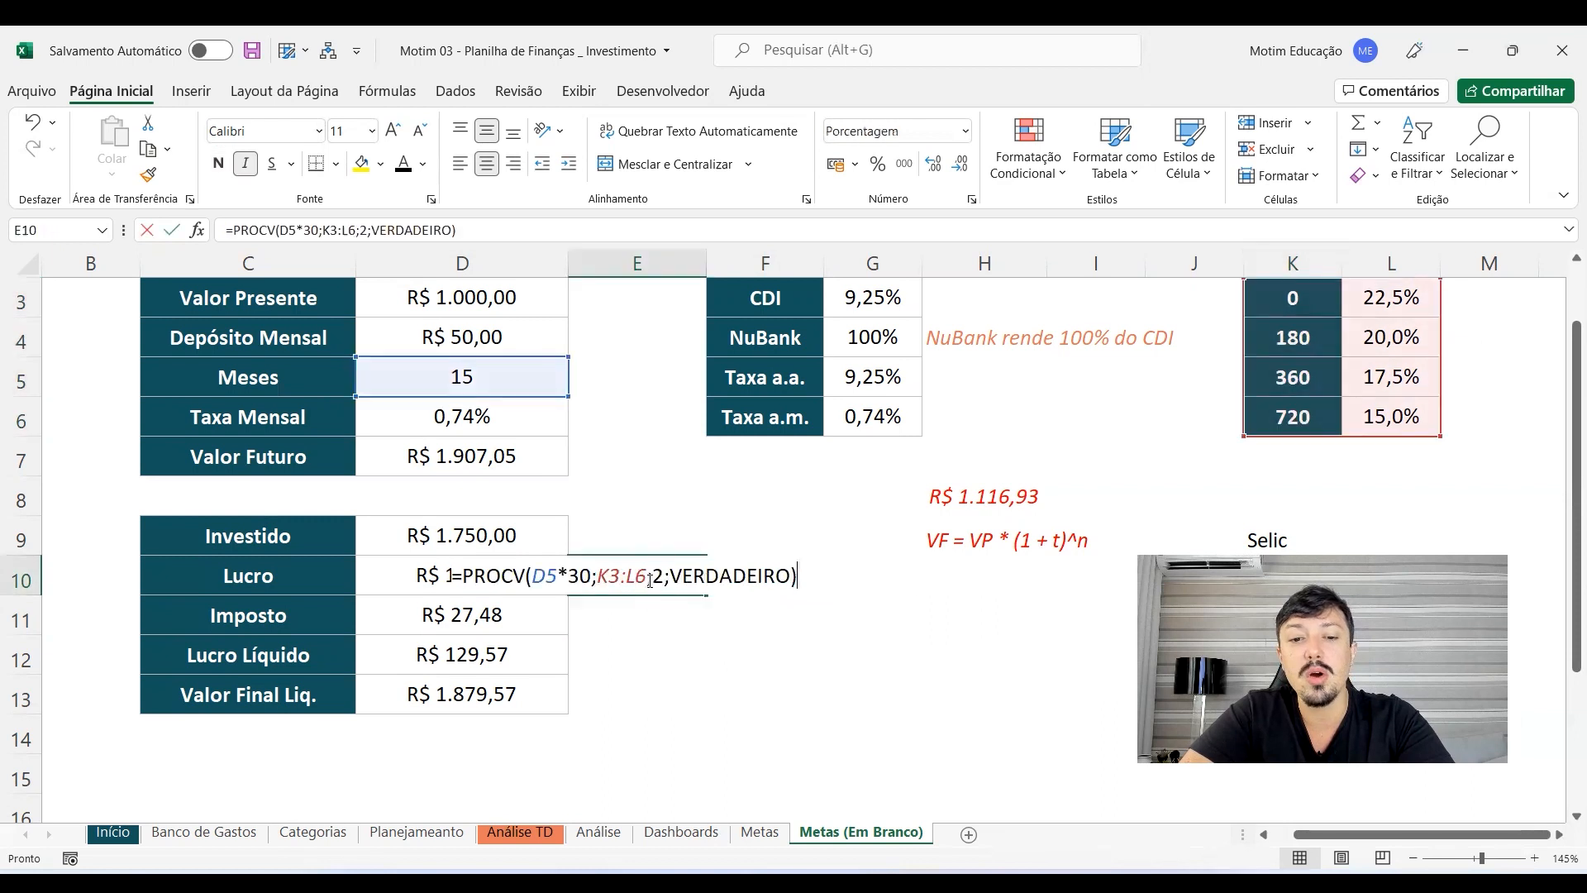
{"action": "double_click", "coordinate": [743, 570]}
{"action": "type", "text": "façso"}
{"action": "key", "text": "BackSpace"}
{"action": "key", "text": "BackSpace"}
{"action": "key", "text": "BackSpace"}
{"action": "type", "text": "lso"}
{"action": "key", "text": "Return"}
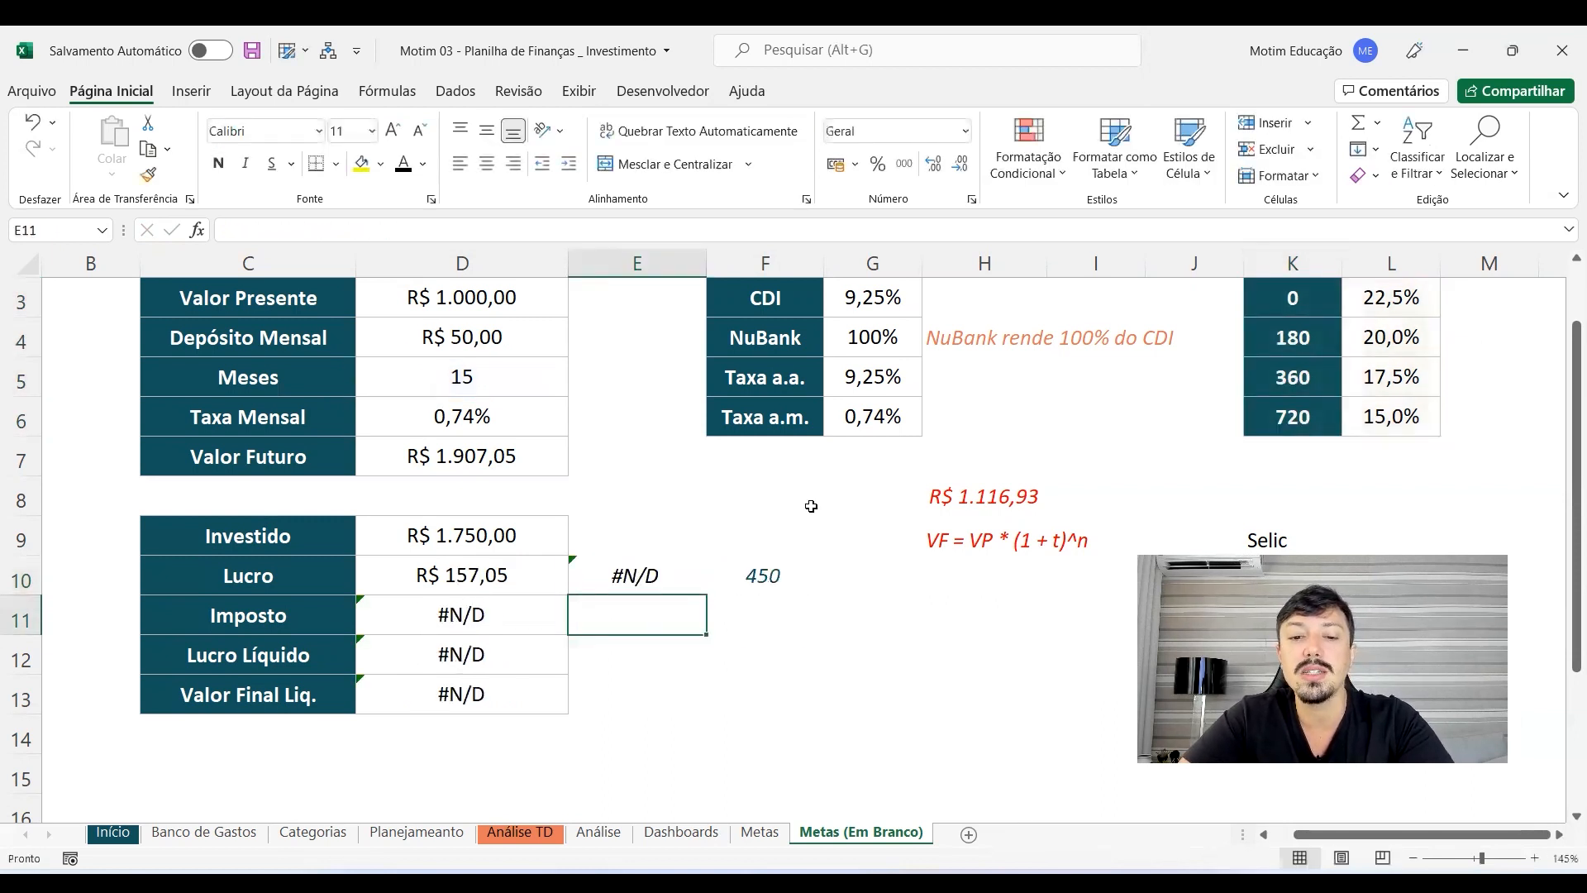
{"action": "key", "text": "ctrl+z"}
Step: Show FALSO as the match argument of the PROCV in E10 once more and discard the edit
{"action": "left_click", "coordinate": [775, 575]}
{"action": "left_click", "coordinate": [665, 572]}
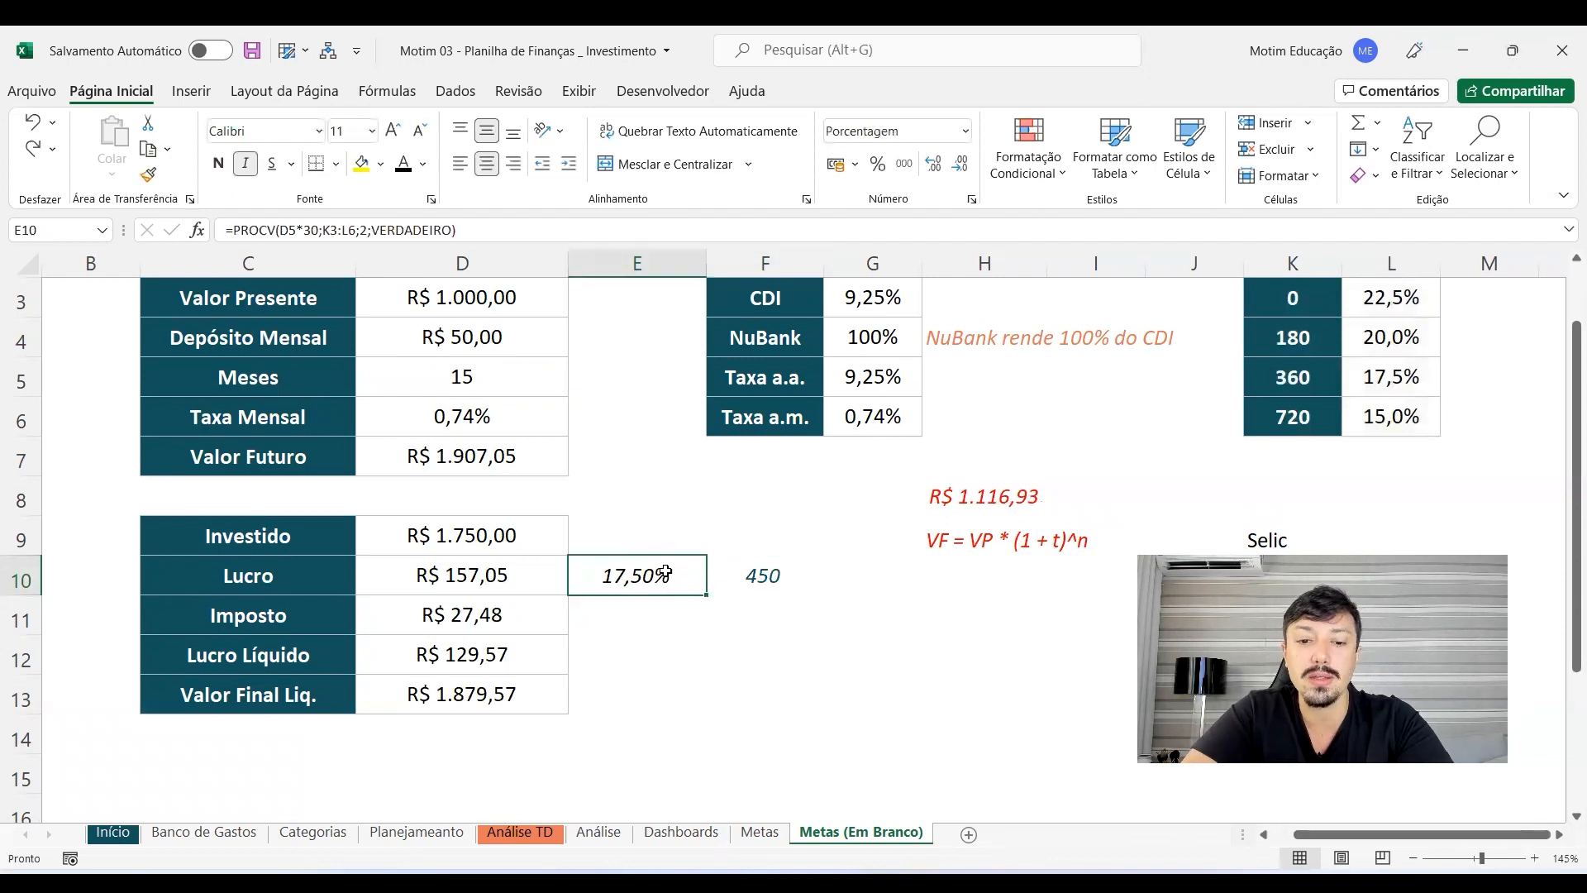
{"action": "double_click", "coordinate": [665, 573]}
{"action": "double_click", "coordinate": [724, 575]}
{"action": "type", "text": "falso"}
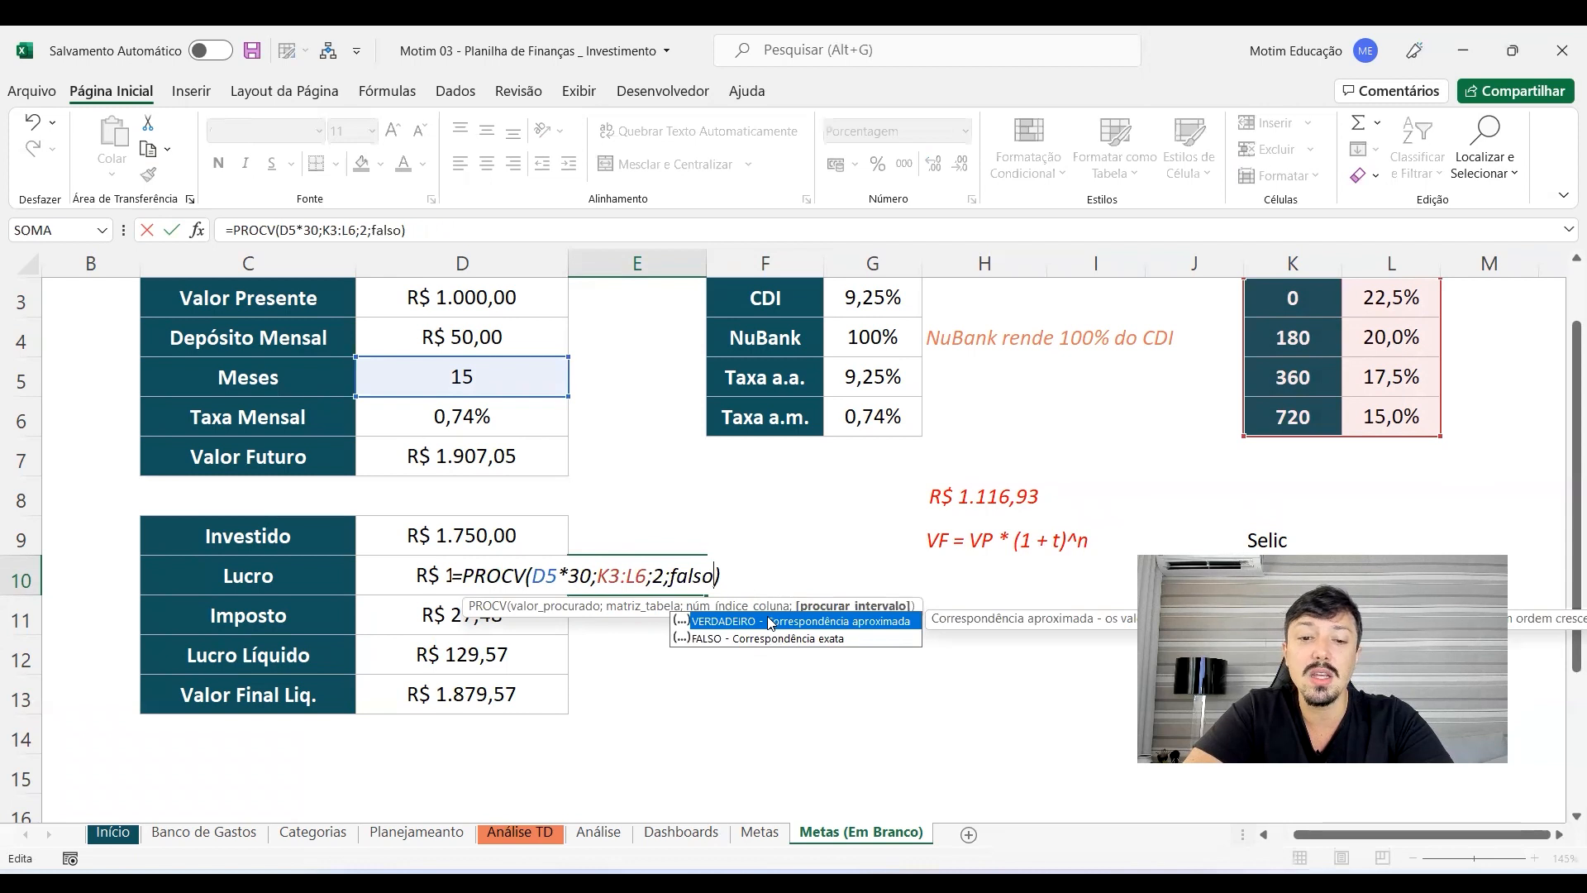
{"action": "key", "text": "Escape"}
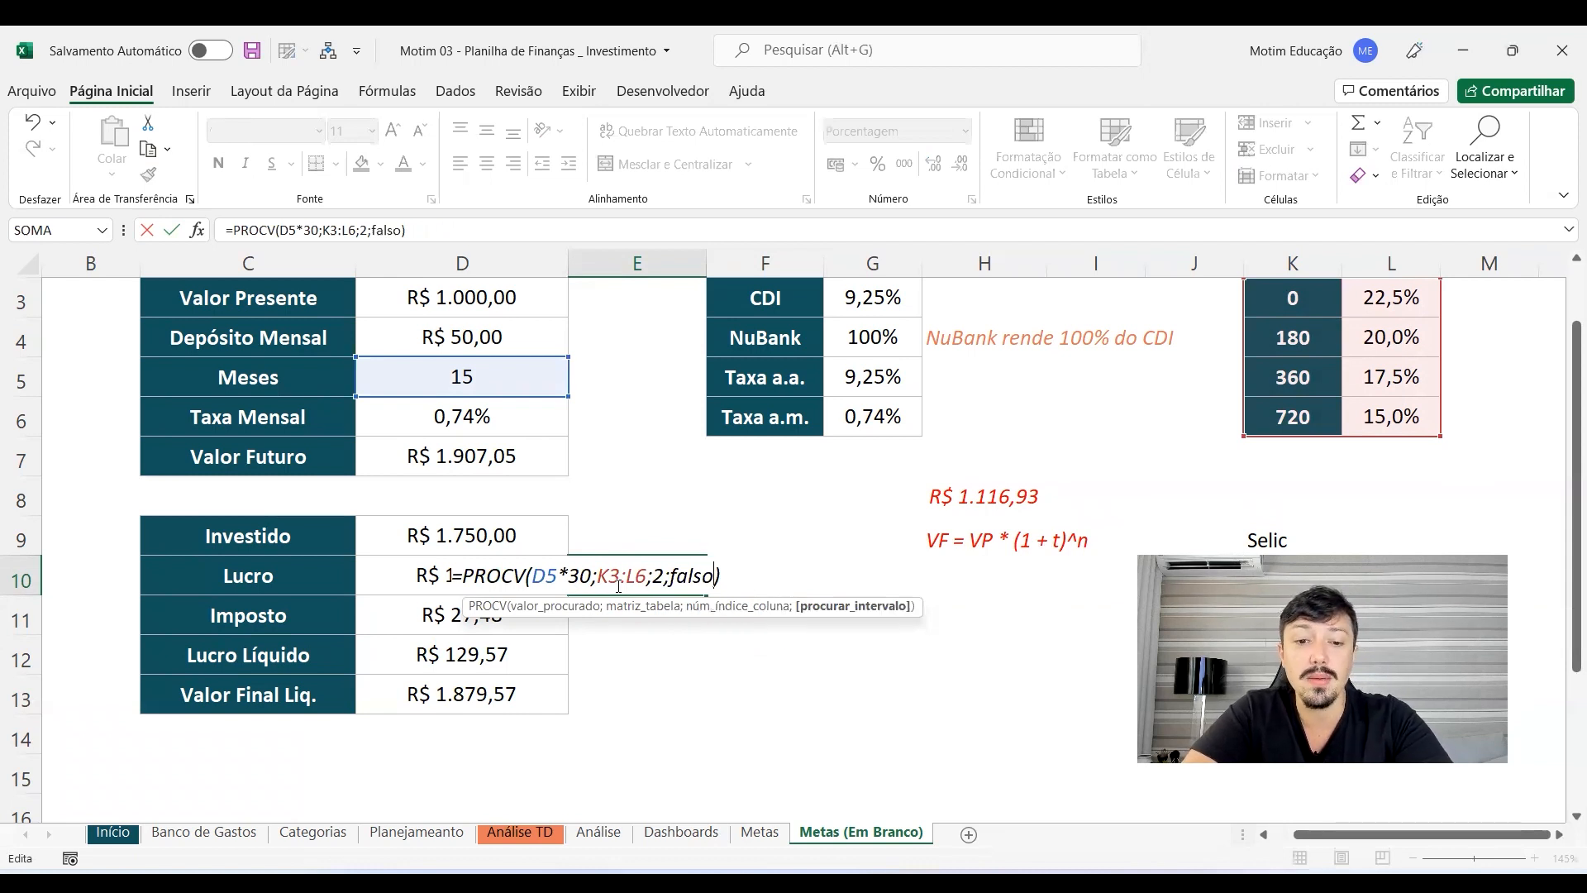
{"action": "key", "text": "Escape"}
Step: Review the approximate-match formula in E10 and compare the day count in F10 with brackets K3:K6 and the rate in row 5
{"action": "double_click", "coordinate": [694, 576]}
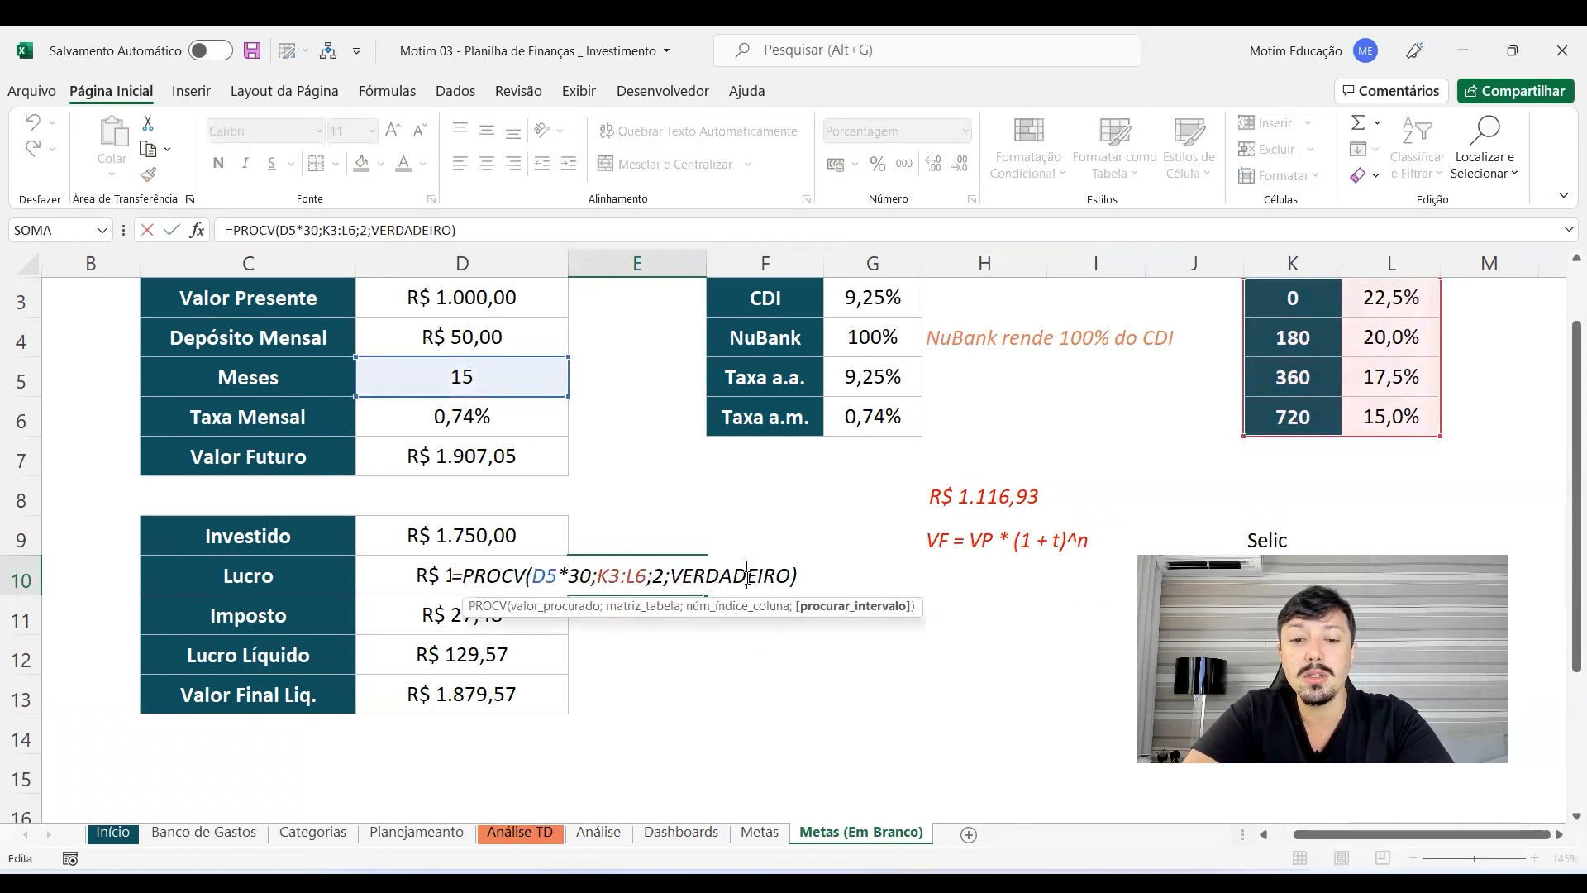
{"action": "key", "text": "Escape"}
{"action": "double_click", "coordinate": [777, 579]}
{"action": "key", "text": "Escape"}
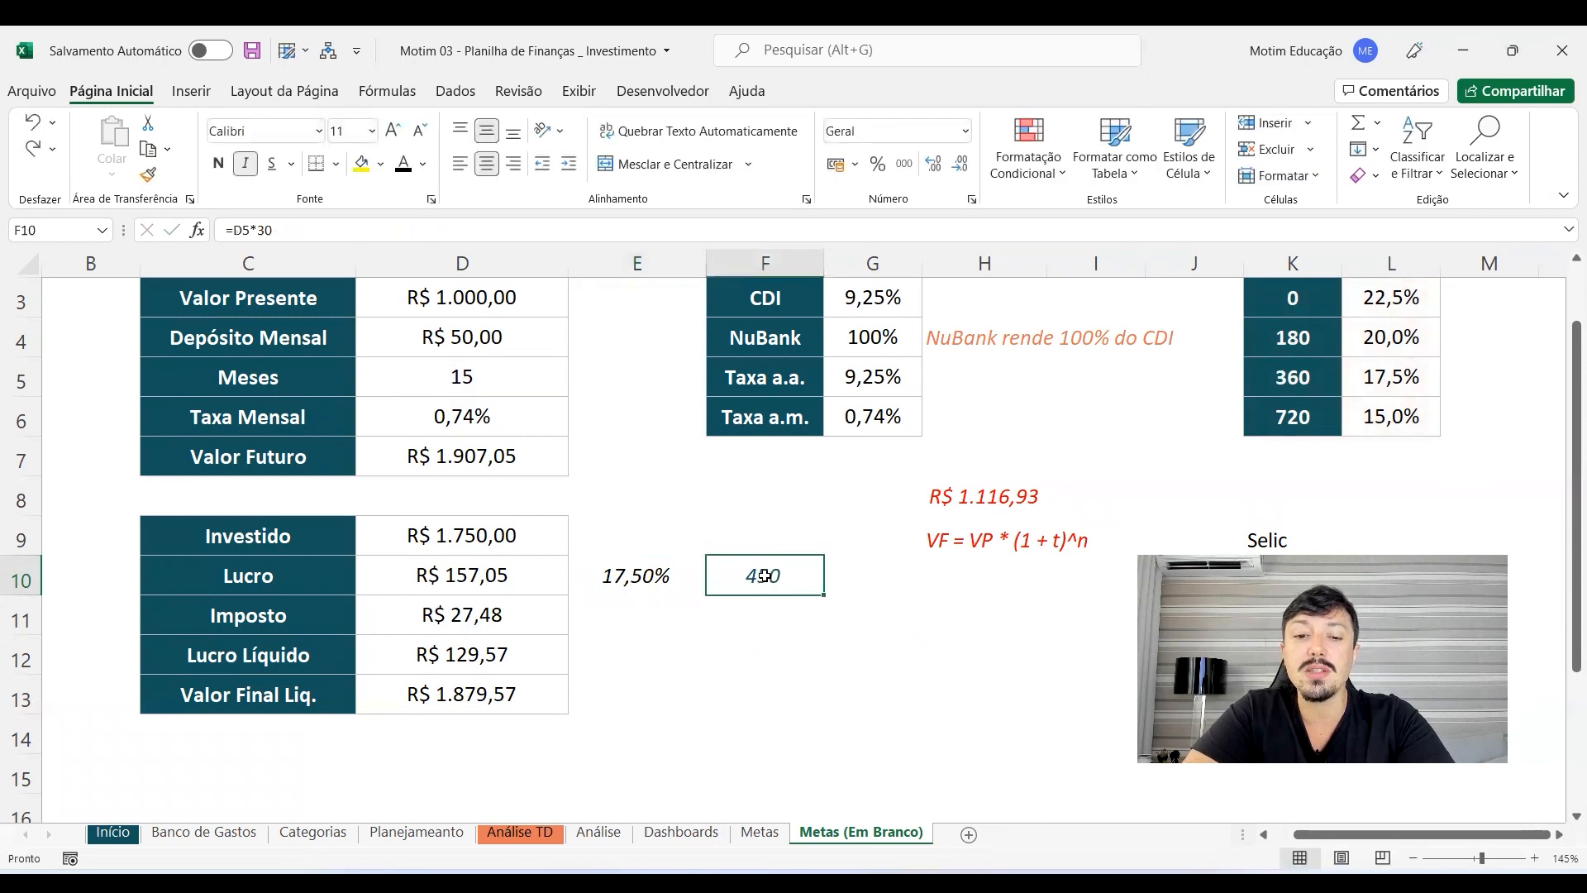
{"action": "left_click_drag", "start_coordinate": [1294, 302], "coordinate": [1302, 417]}
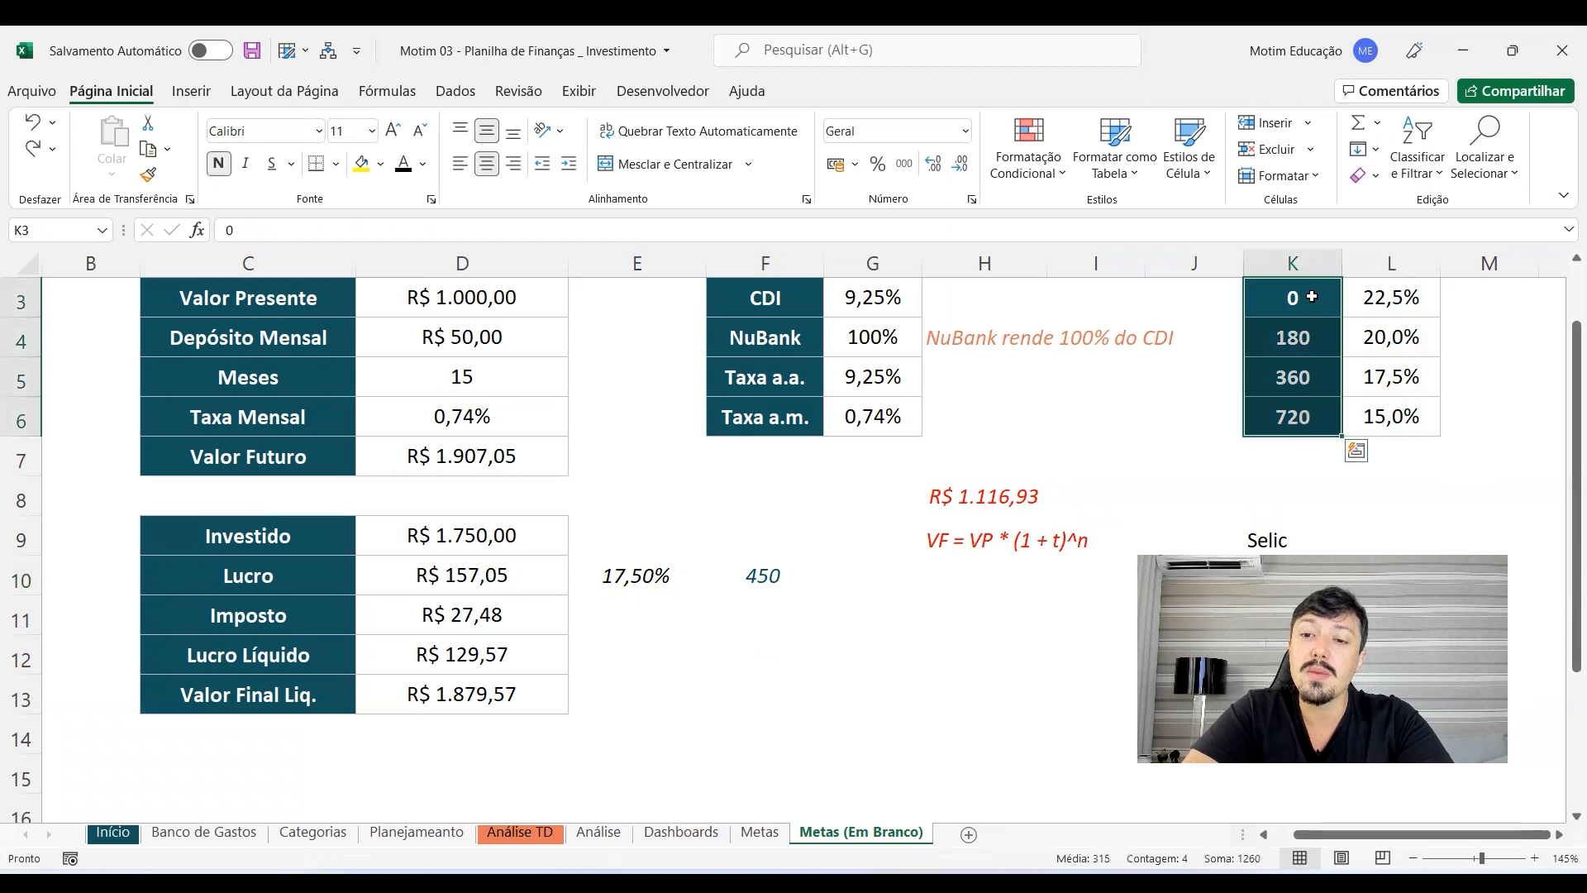
{"action": "left_click", "coordinate": [1302, 419]}
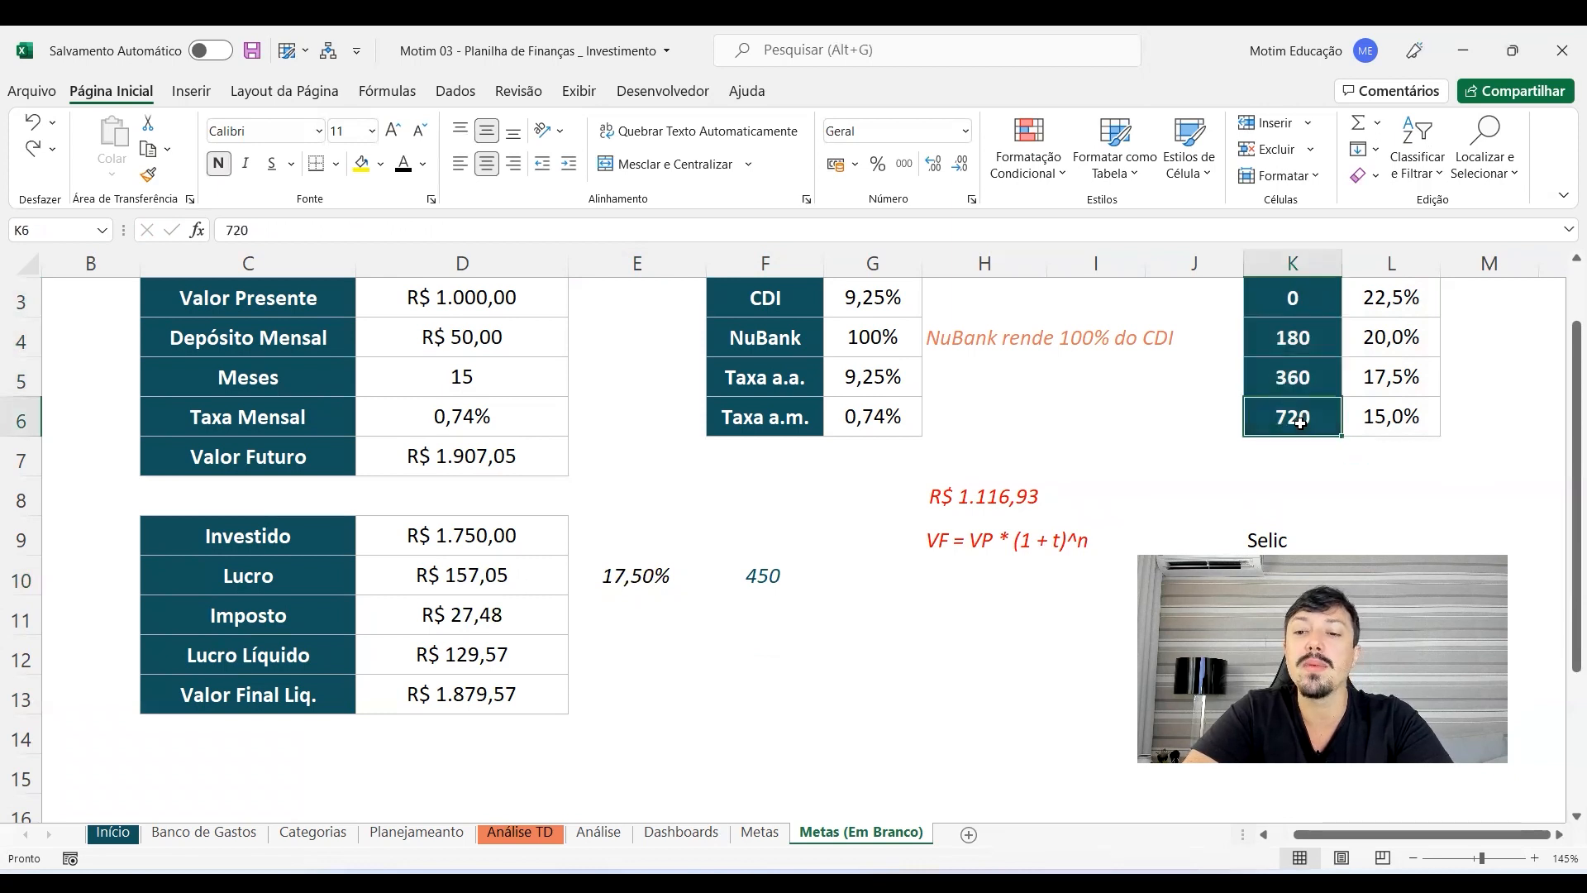
{"action": "left_click_drag", "start_coordinate": [1310, 295], "coordinate": [1307, 420]}
{"action": "left_click", "coordinate": [1299, 419]}
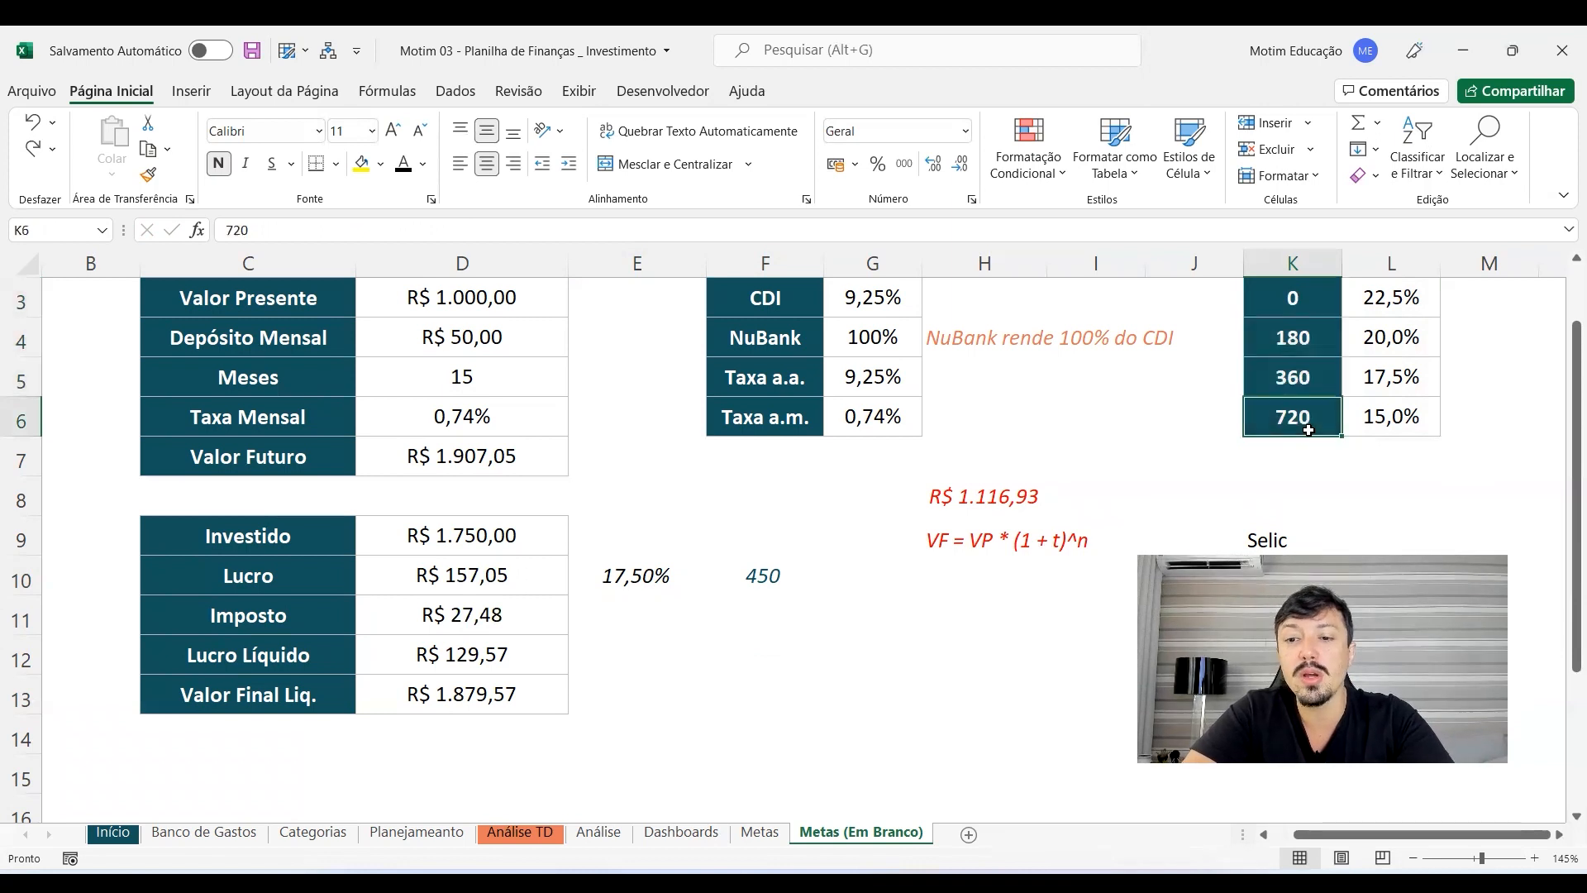
{"action": "left_click", "coordinate": [1302, 381]}
{"action": "left_click_drag", "start_coordinate": [1302, 381], "coordinate": [1390, 385]}
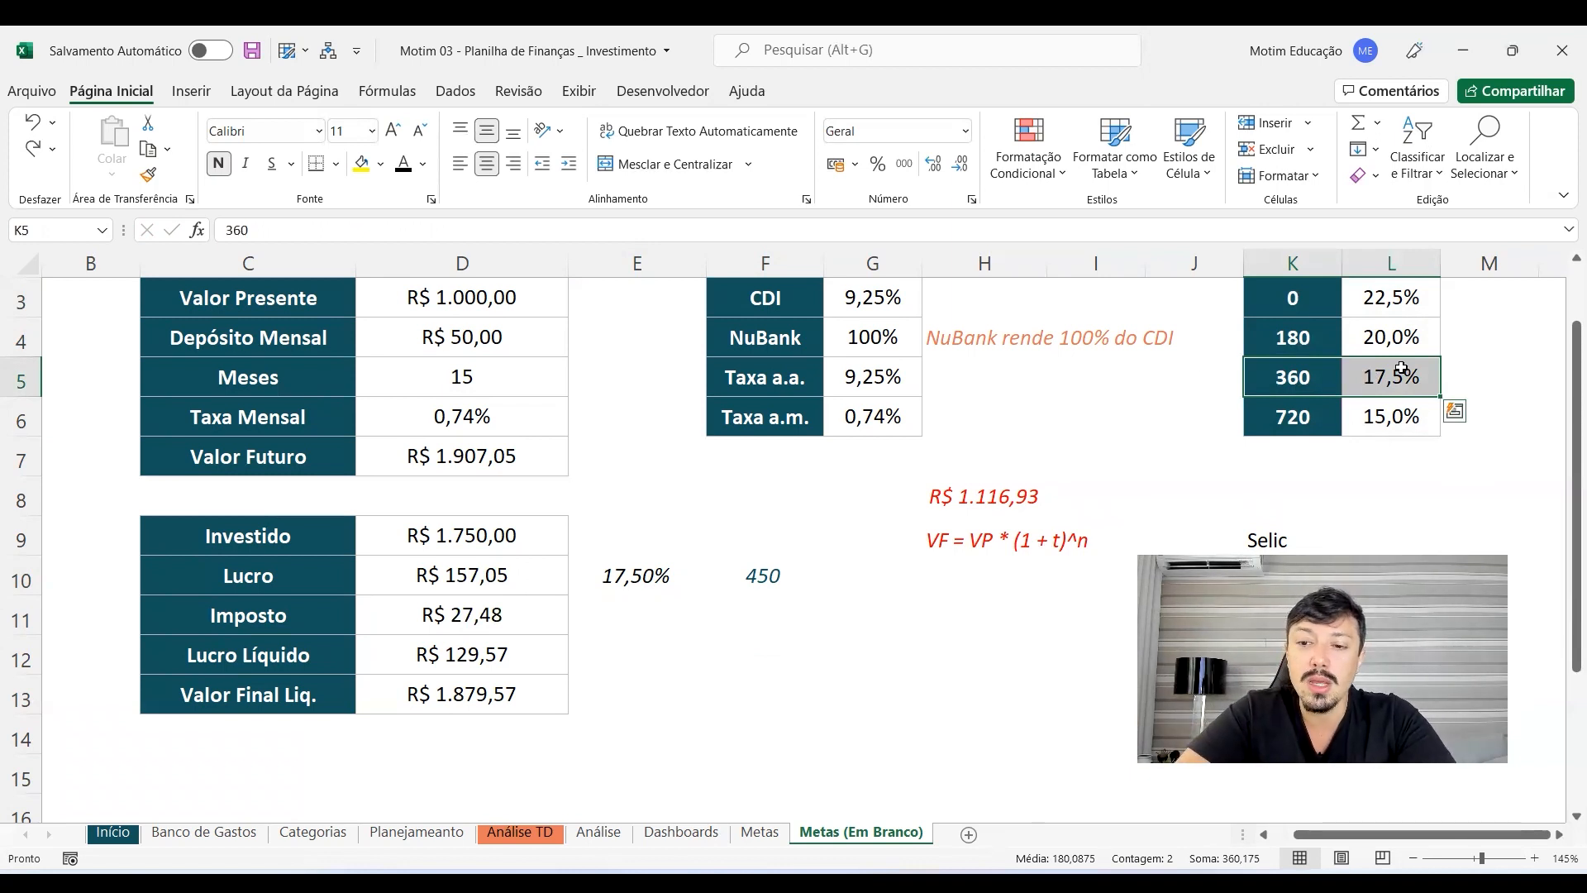
Step: Set Meses in D5 to 9 and compare the day count in F10 and rate in E10 with the tax brackets
{"action": "left_click", "coordinate": [481, 391]}
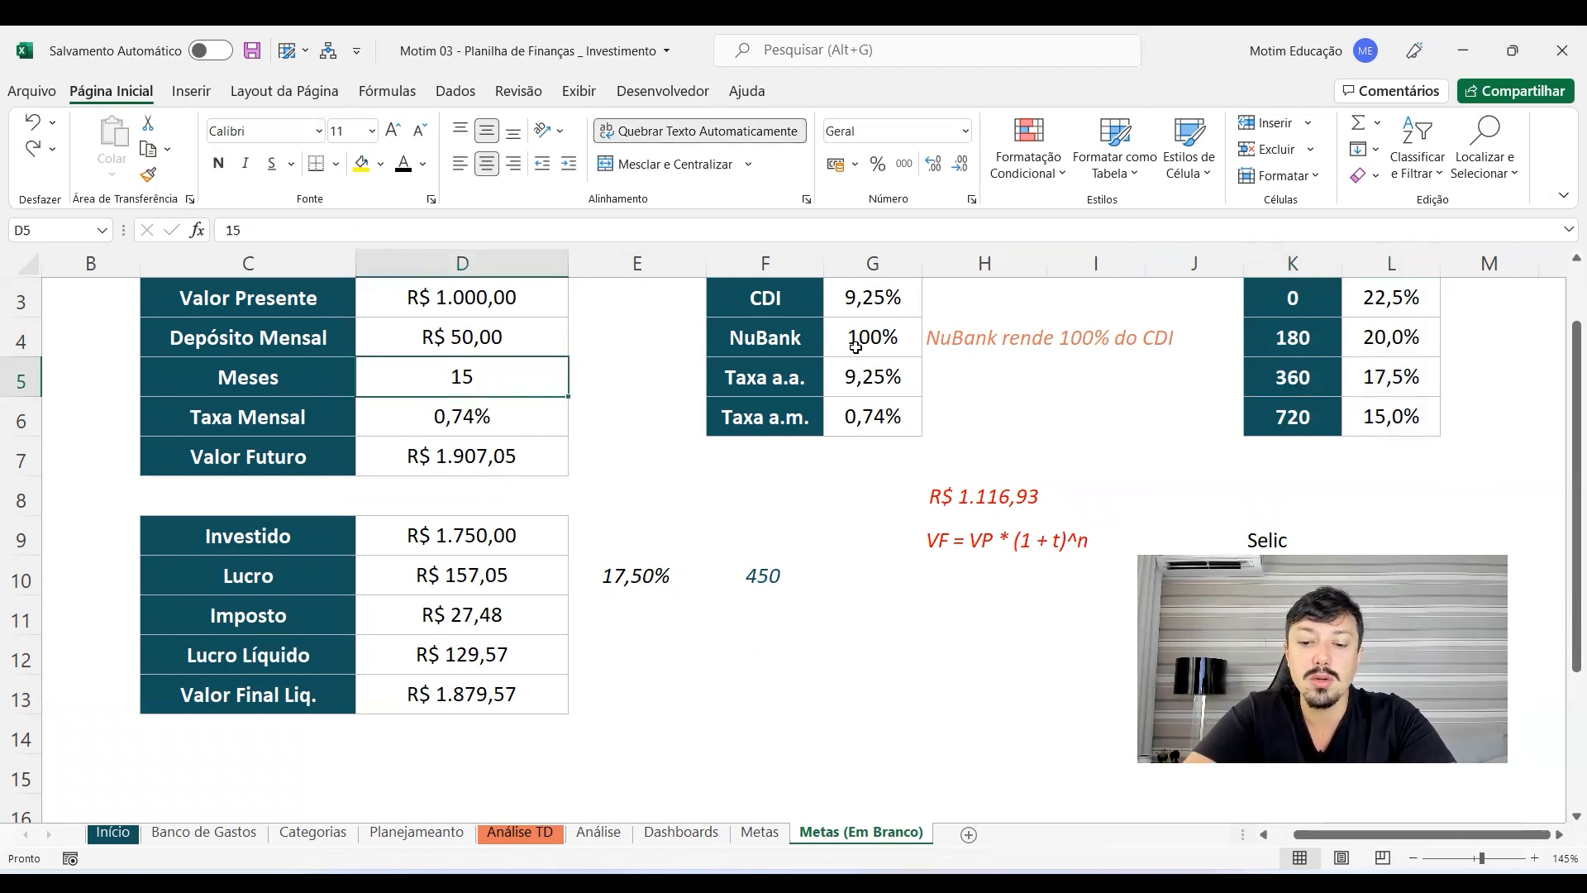
{"action": "type", "text": "9"}
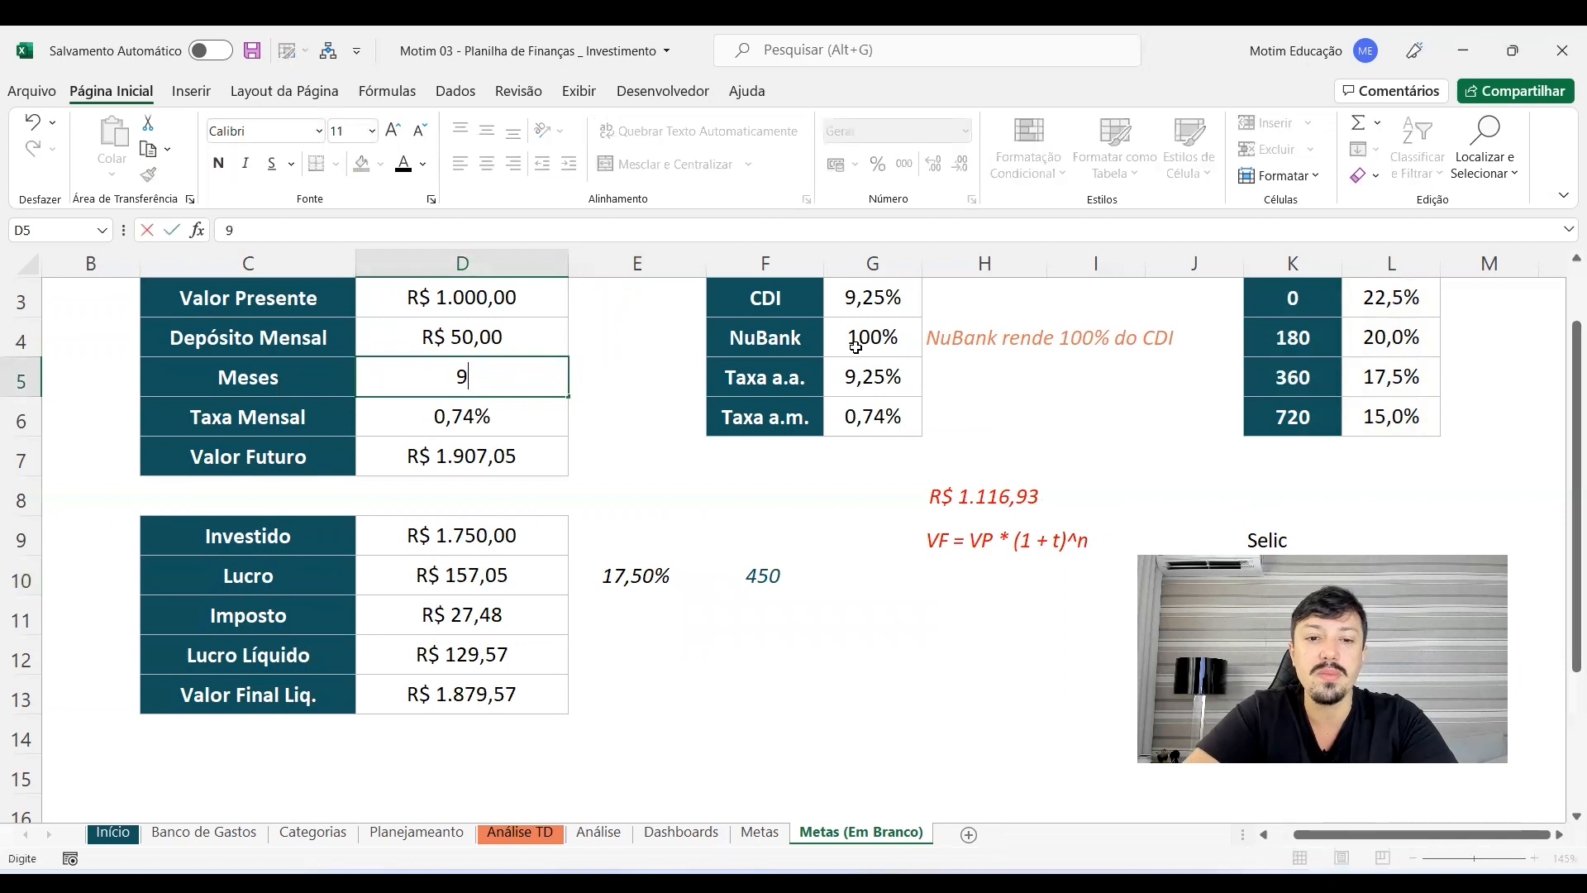
{"action": "key", "text": "Return"}
{"action": "left_click", "coordinate": [780, 575]}
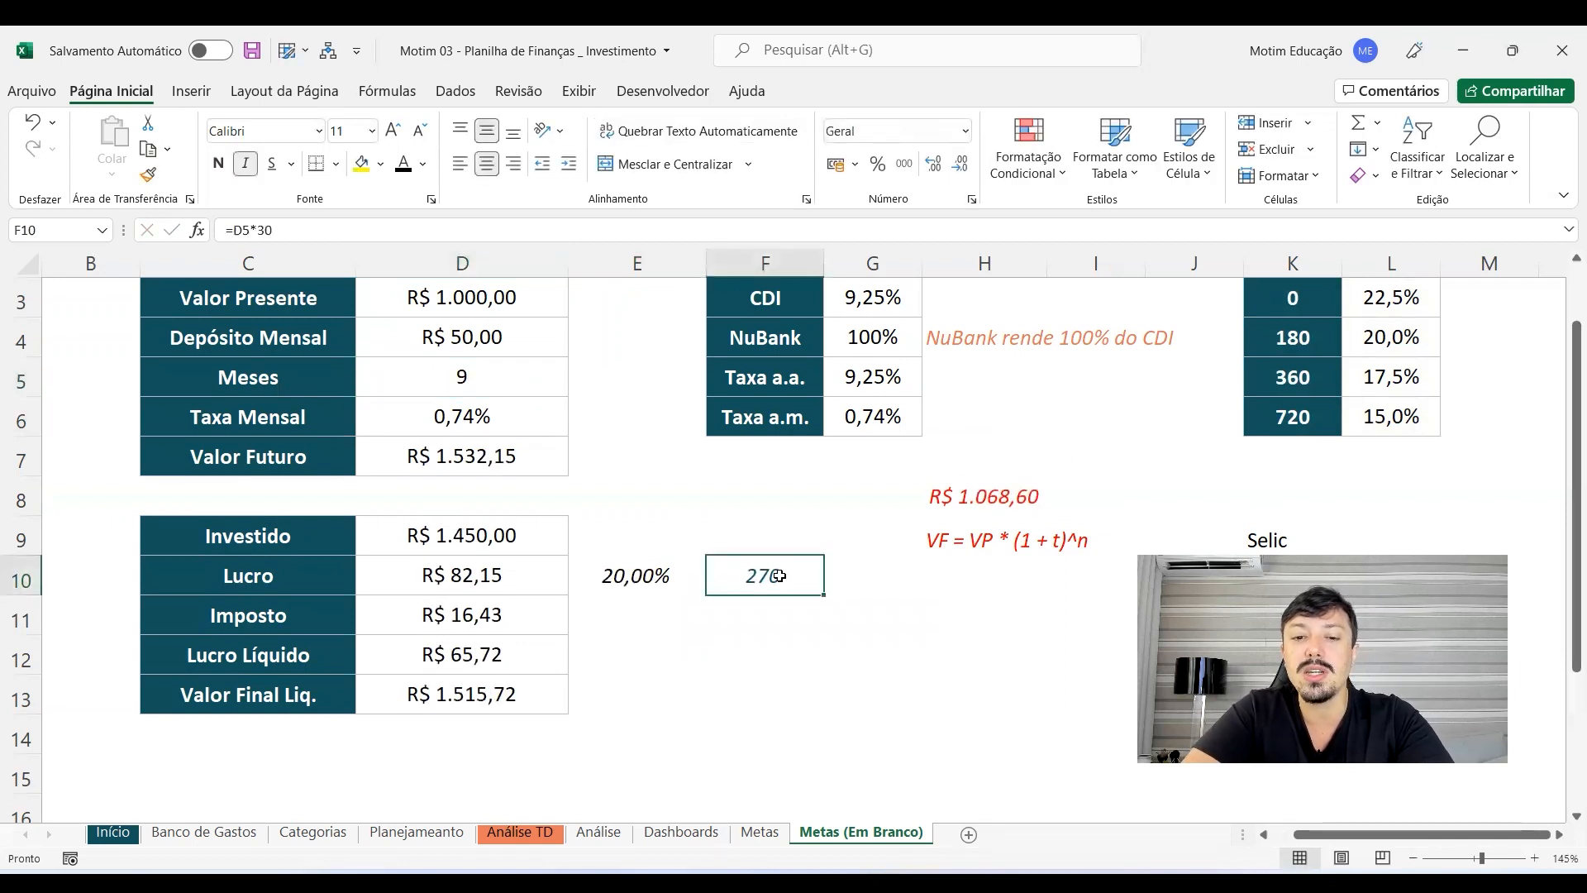
{"action": "left_click_drag", "start_coordinate": [1265, 295], "coordinate": [1293, 379]}
{"action": "left_click", "coordinate": [1307, 379]}
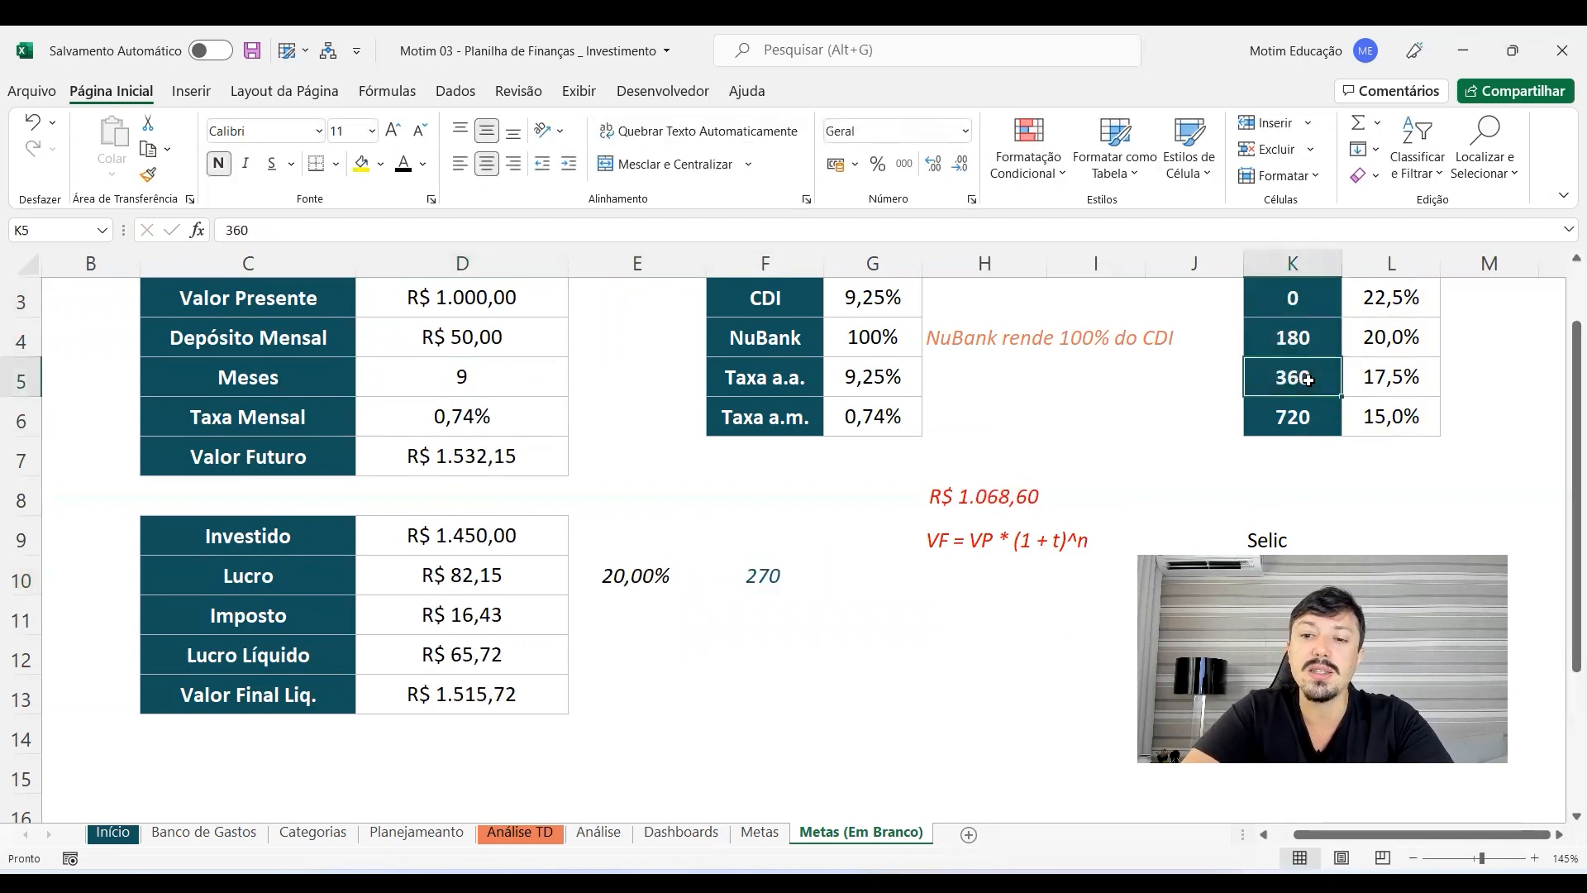
{"action": "left_click", "coordinate": [1307, 336]}
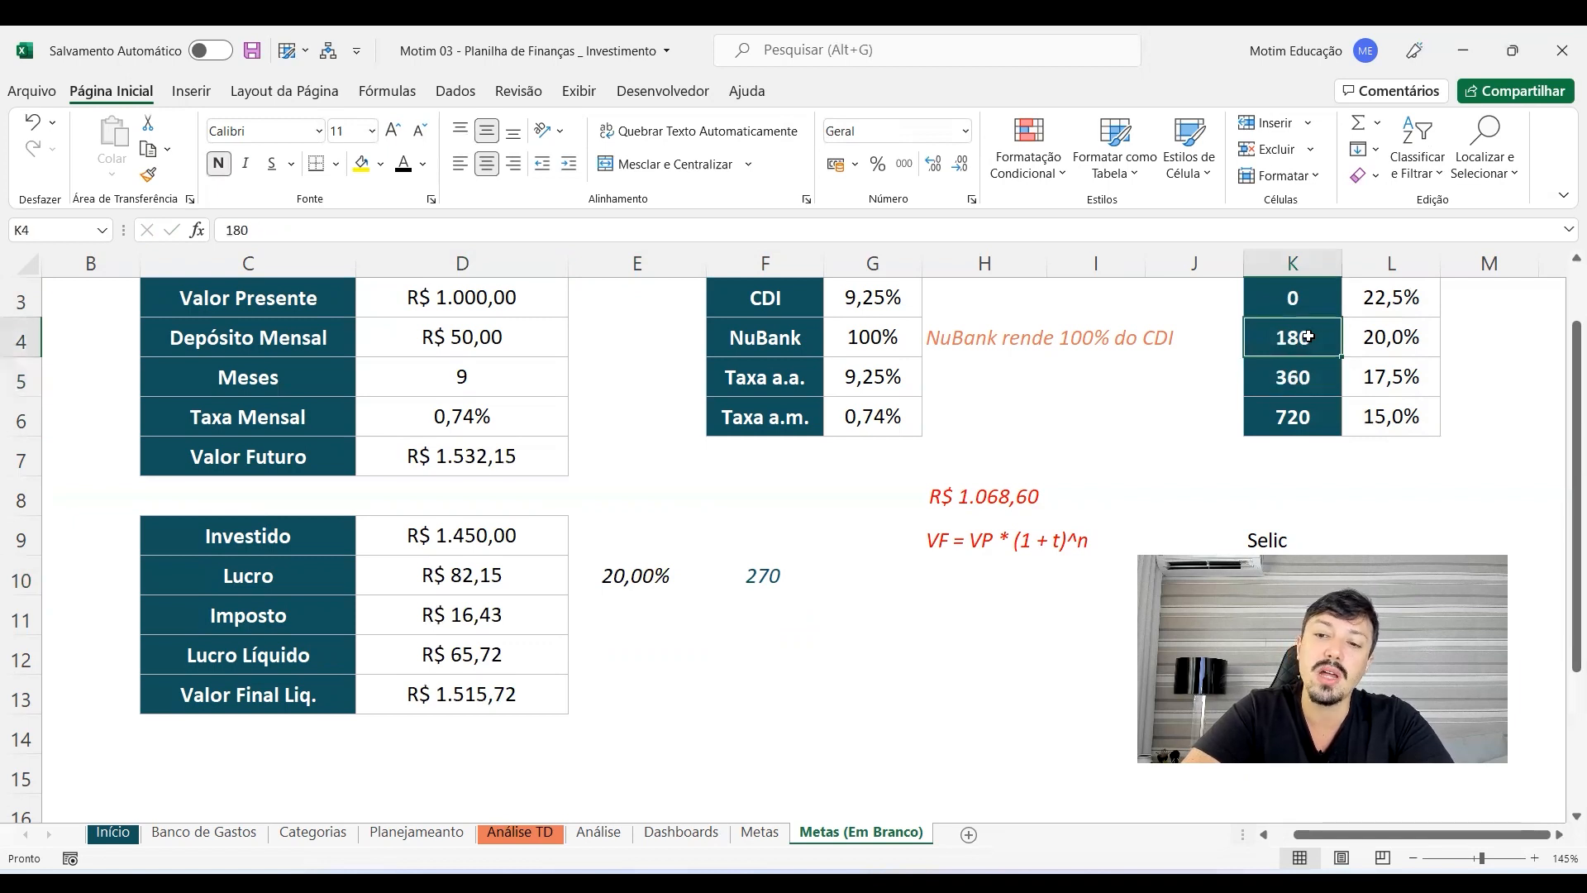
{"action": "left_click", "coordinate": [1354, 335]}
{"action": "left_click", "coordinate": [594, 578]}
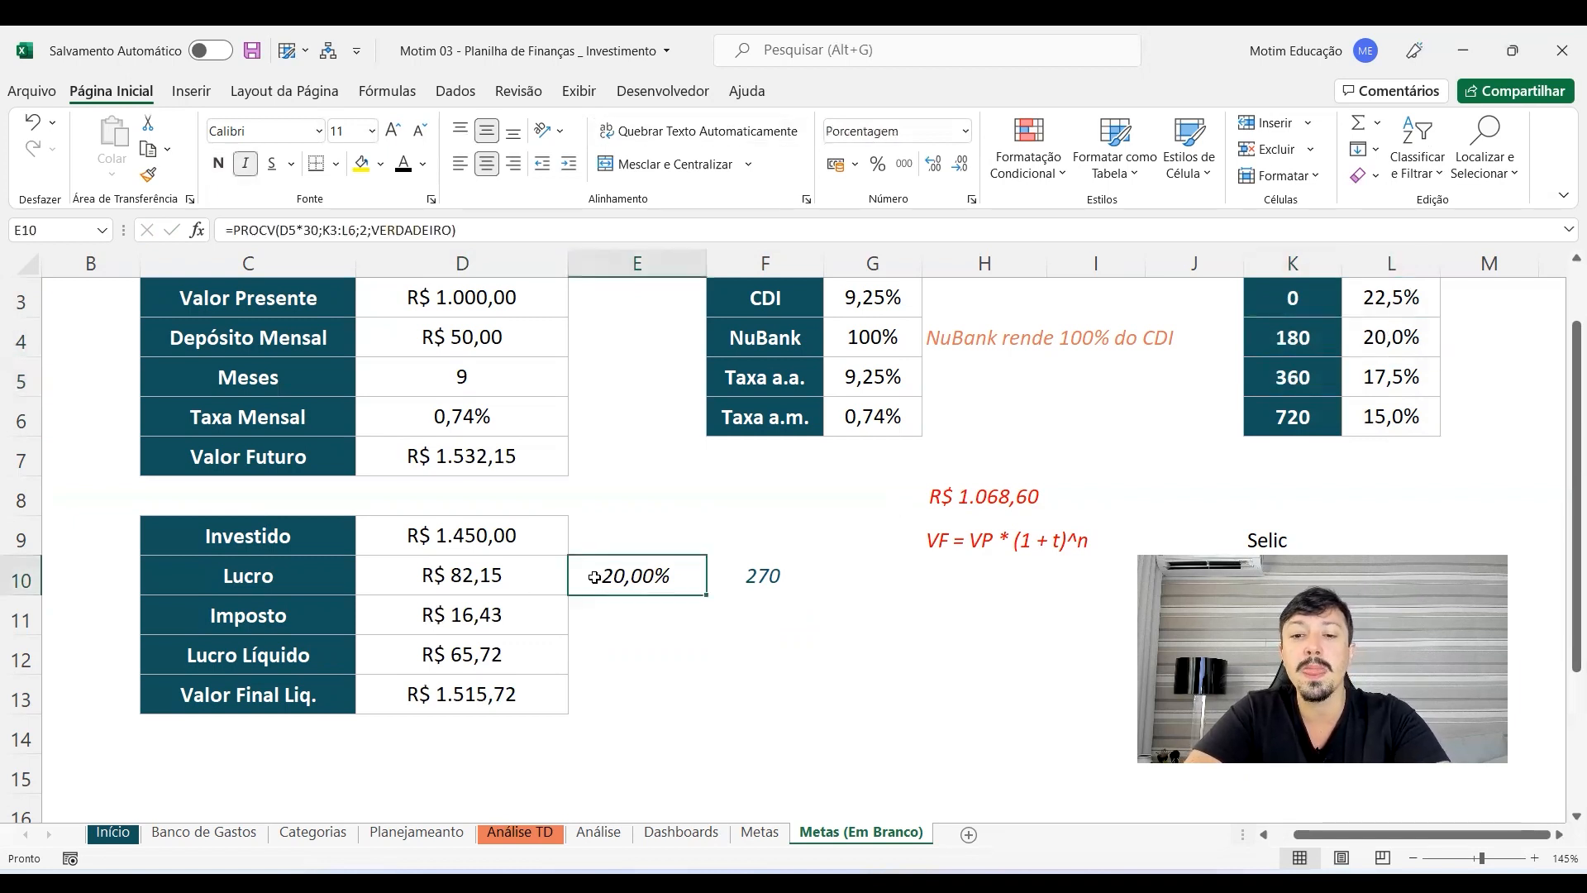